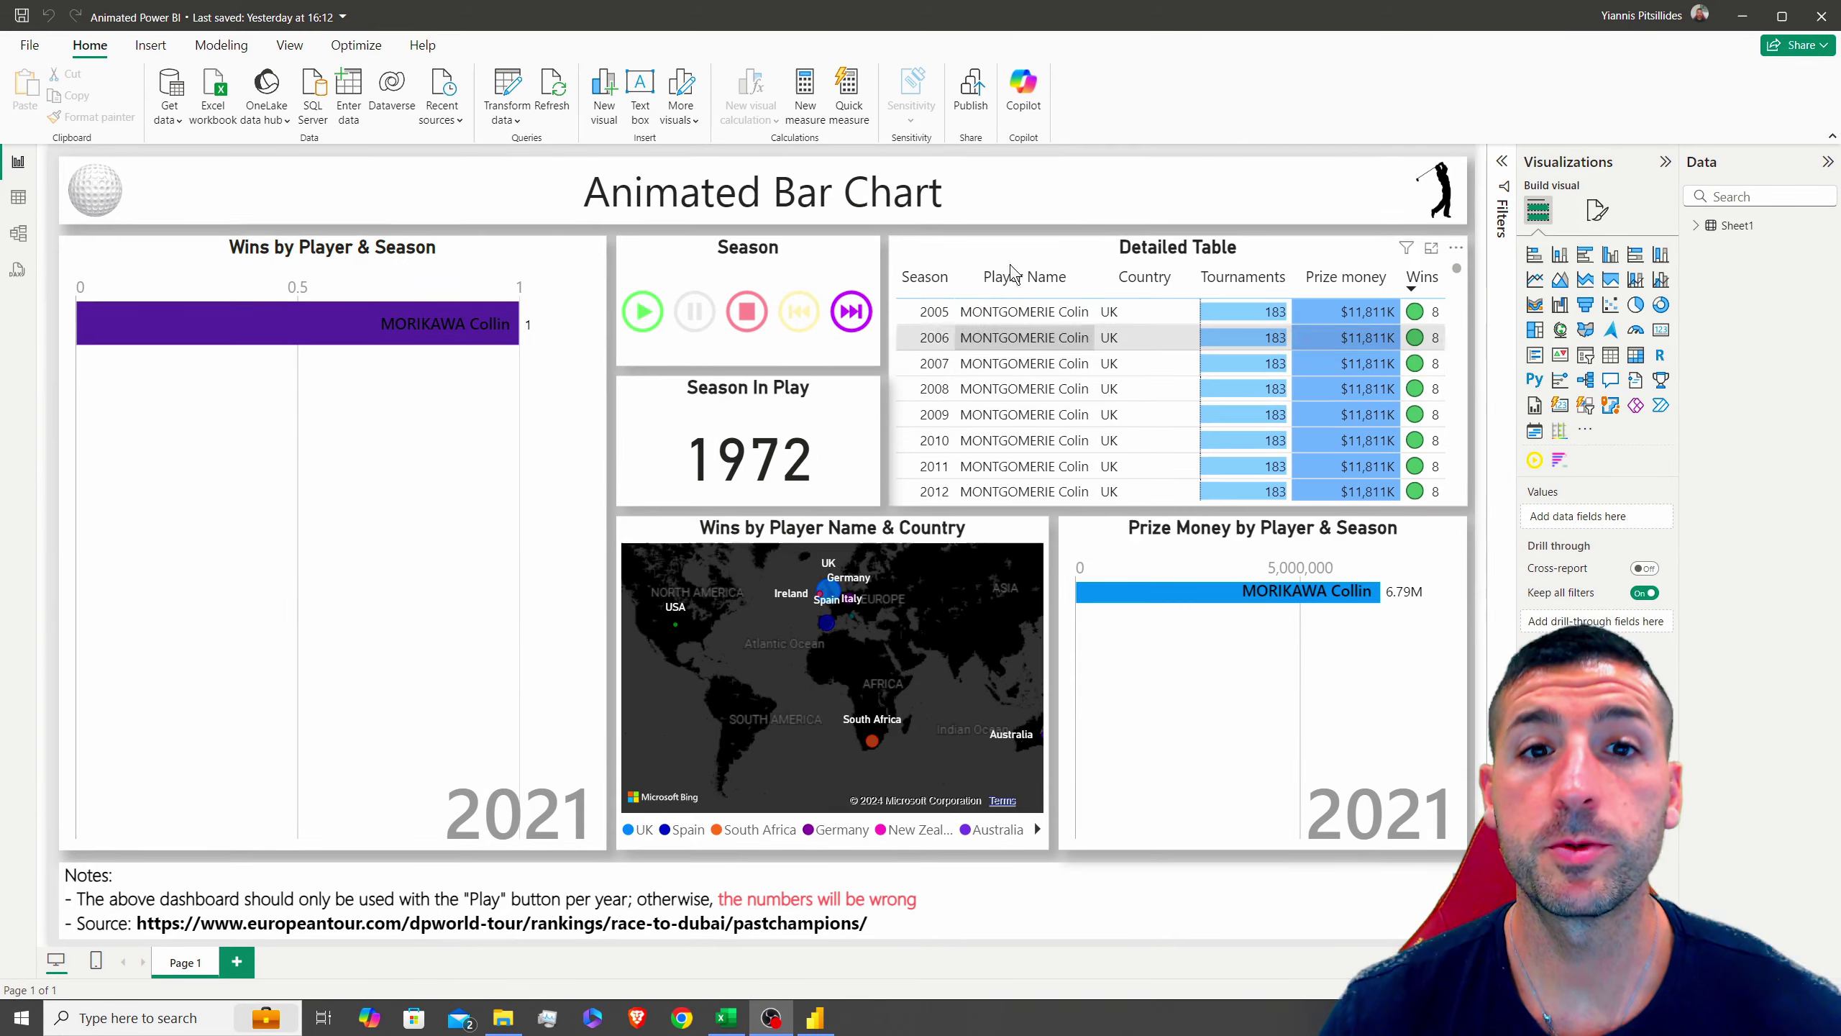
Play the Season animation in the finished Animated Bar Chart dashboard and pause it
left_click(645, 323)
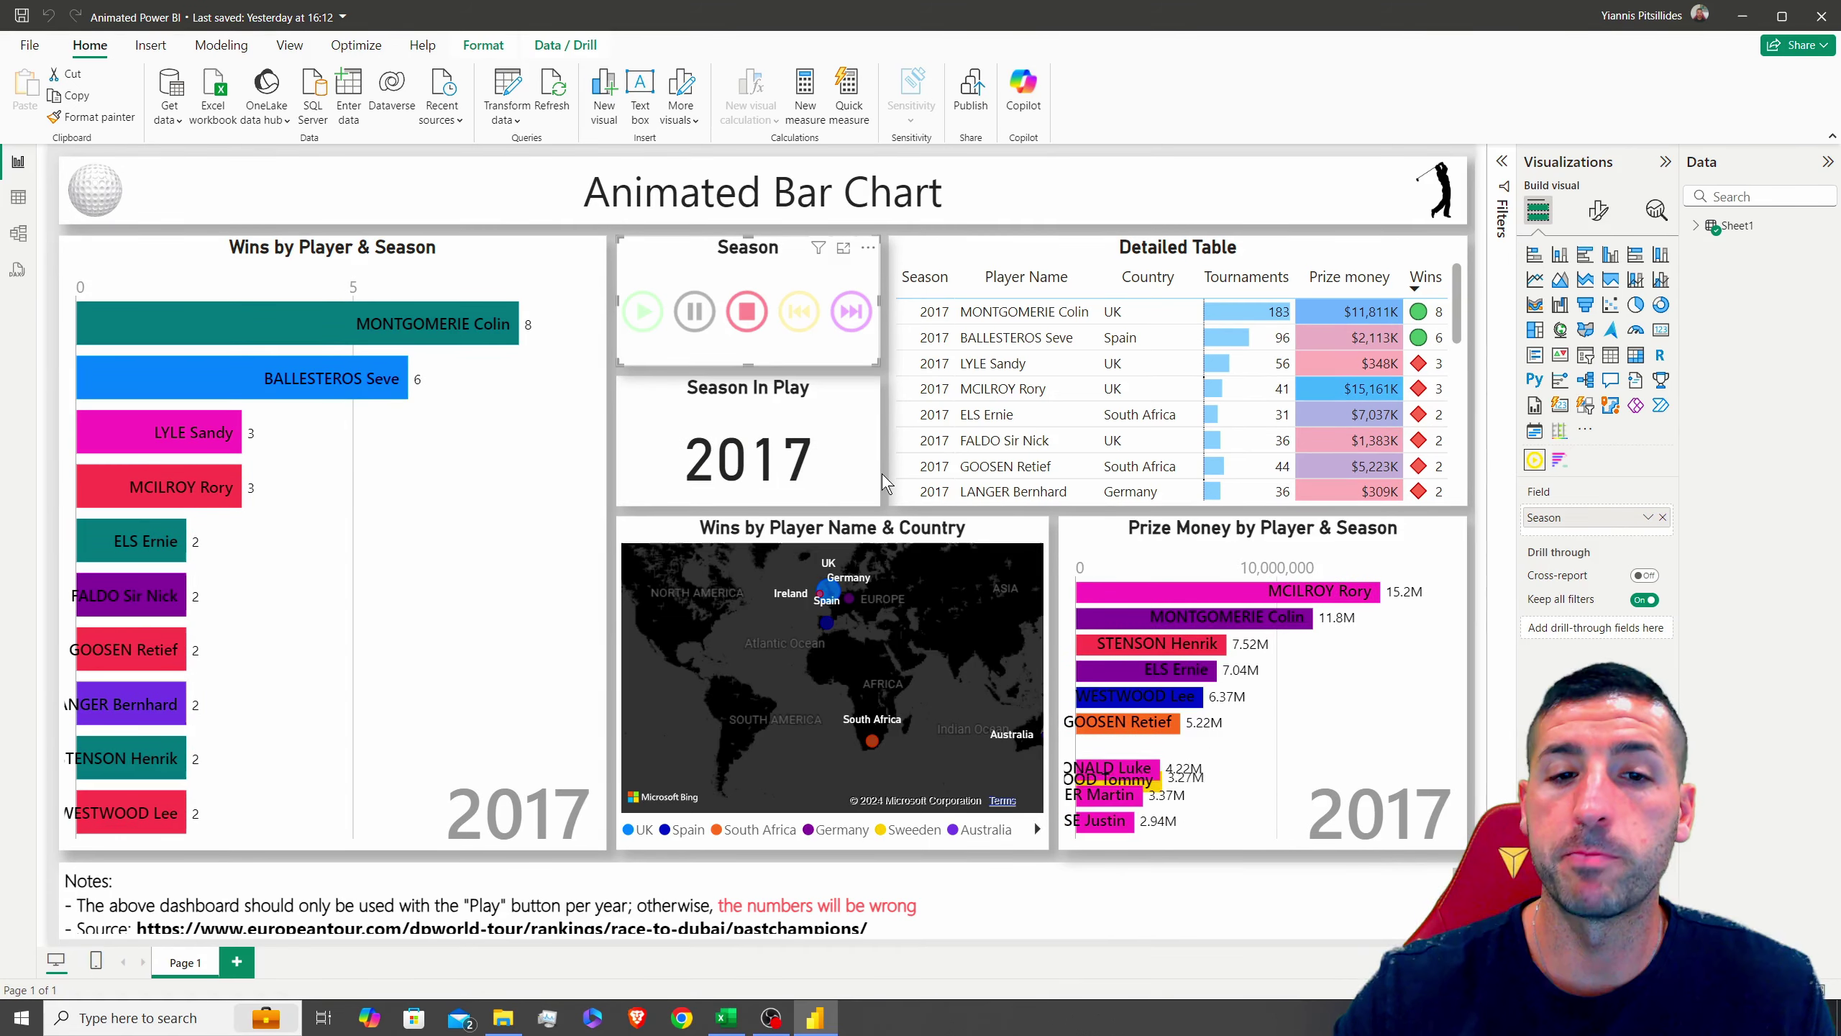
left_click(697, 312)
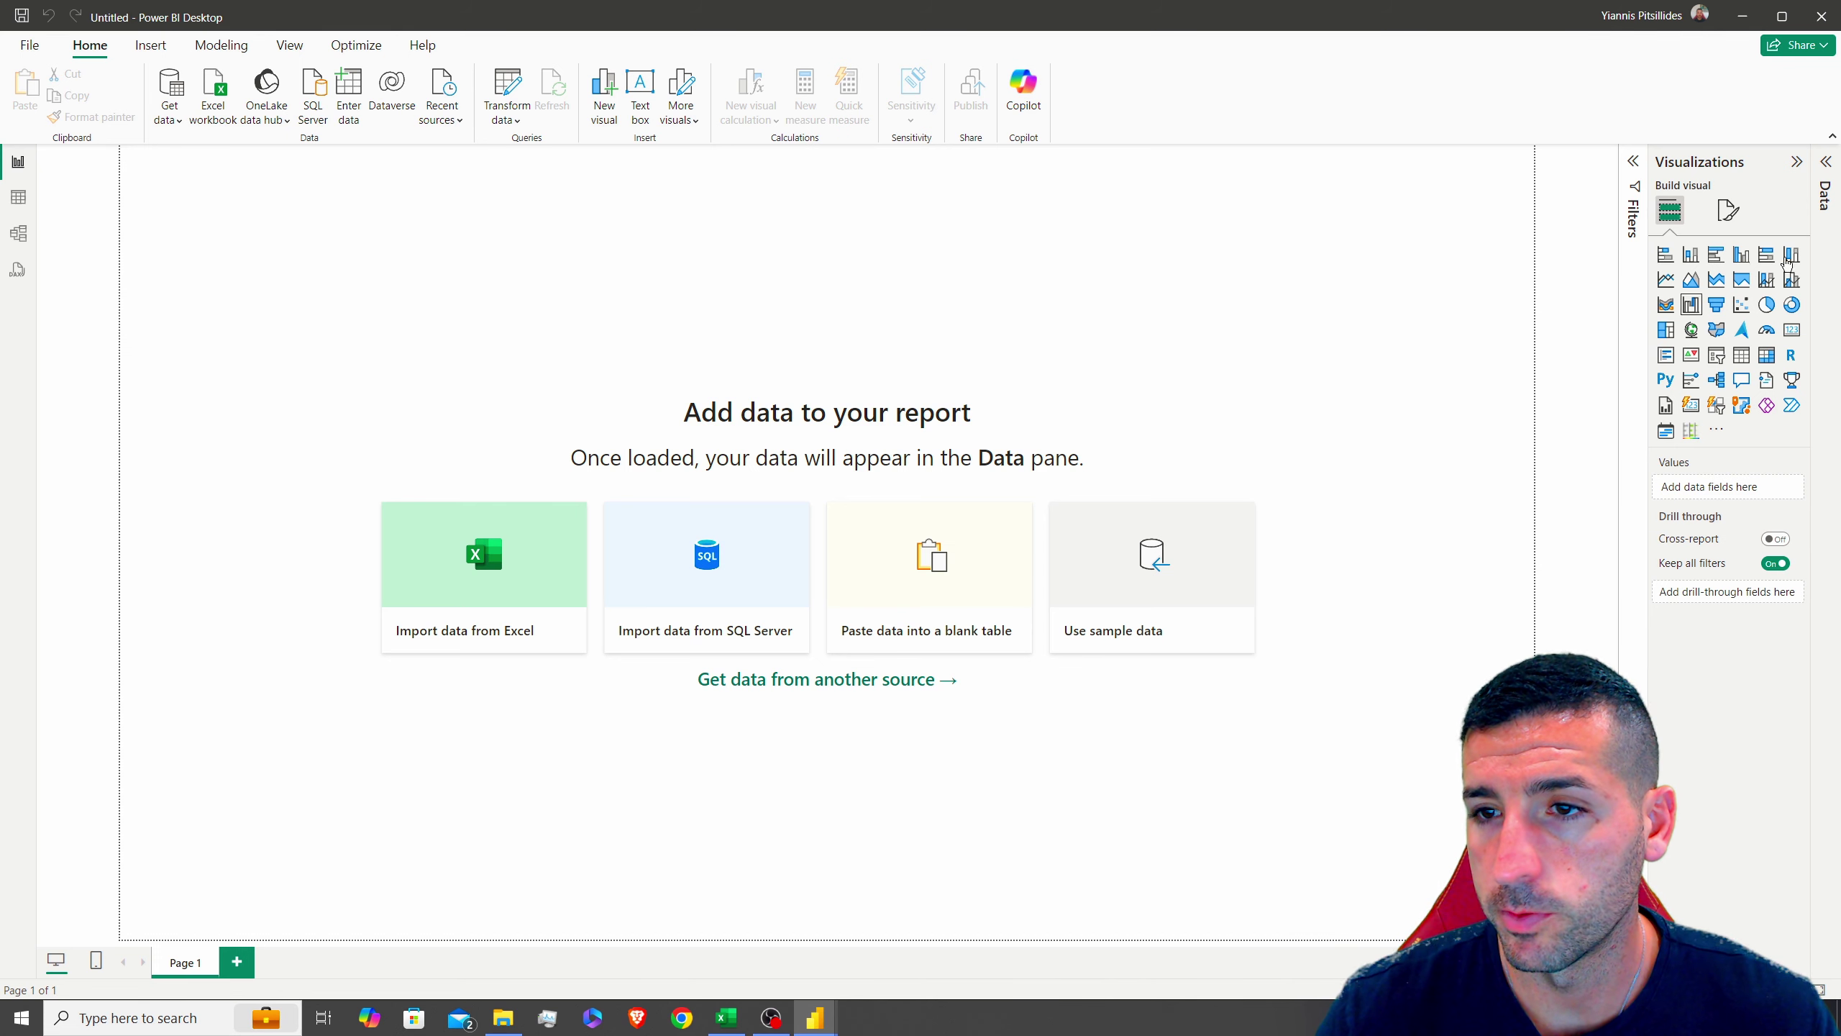
Set the blank report page's canvas background to light grey and lower its transparency so the colour fills the page
left_click(1729, 210)
left_click(1717, 369)
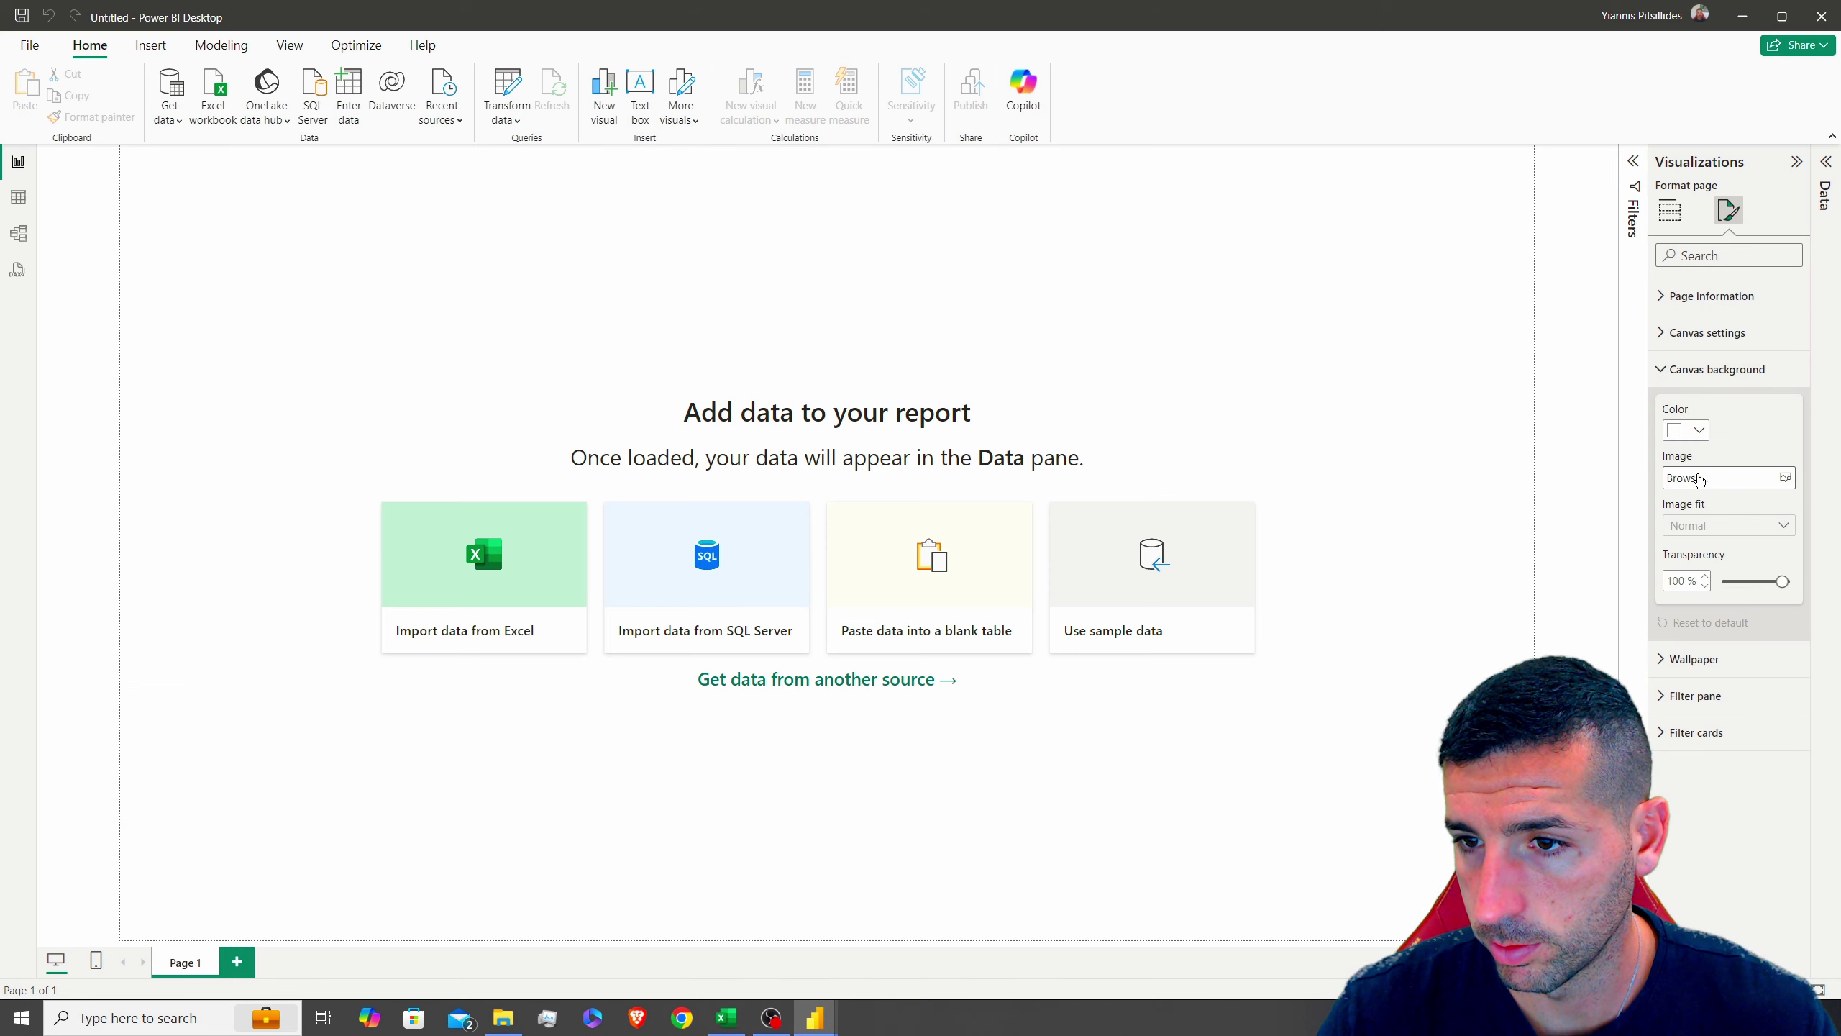
left_click(1689, 430)
left_click(1587, 538)
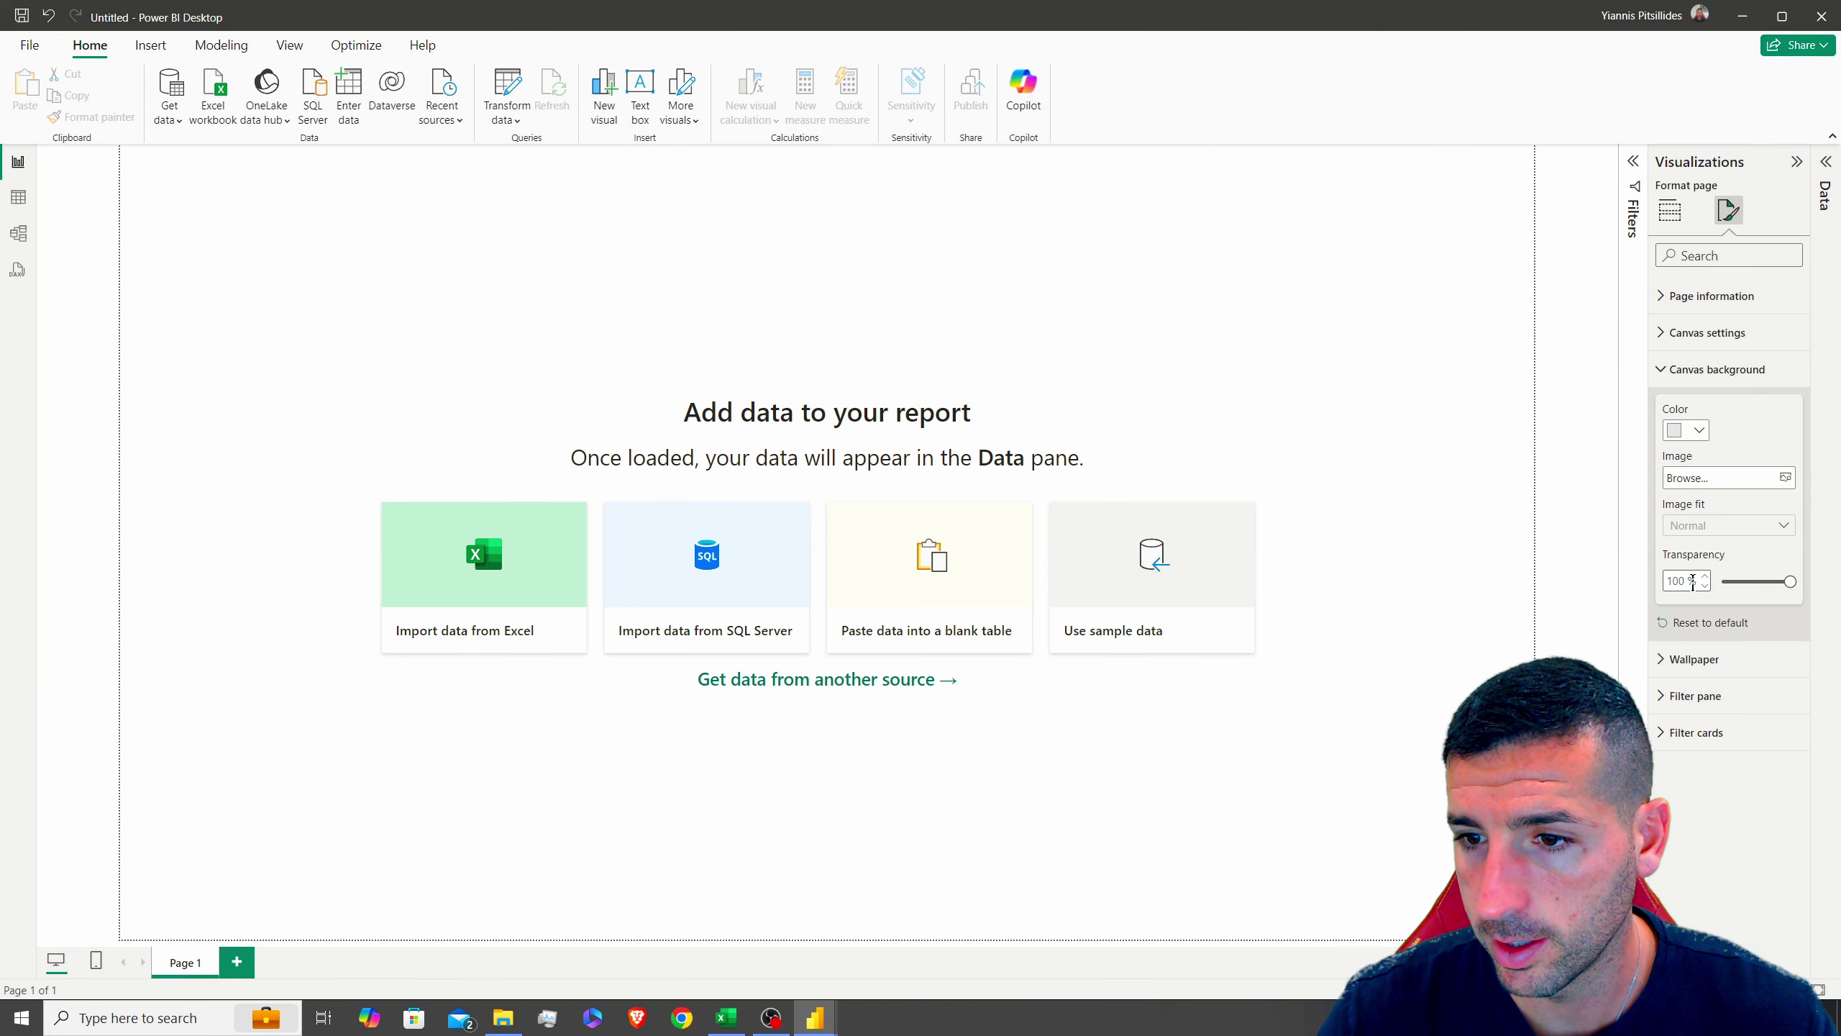
left_click_drag(1744, 582, 1712, 582)
left_click(1185, 246)
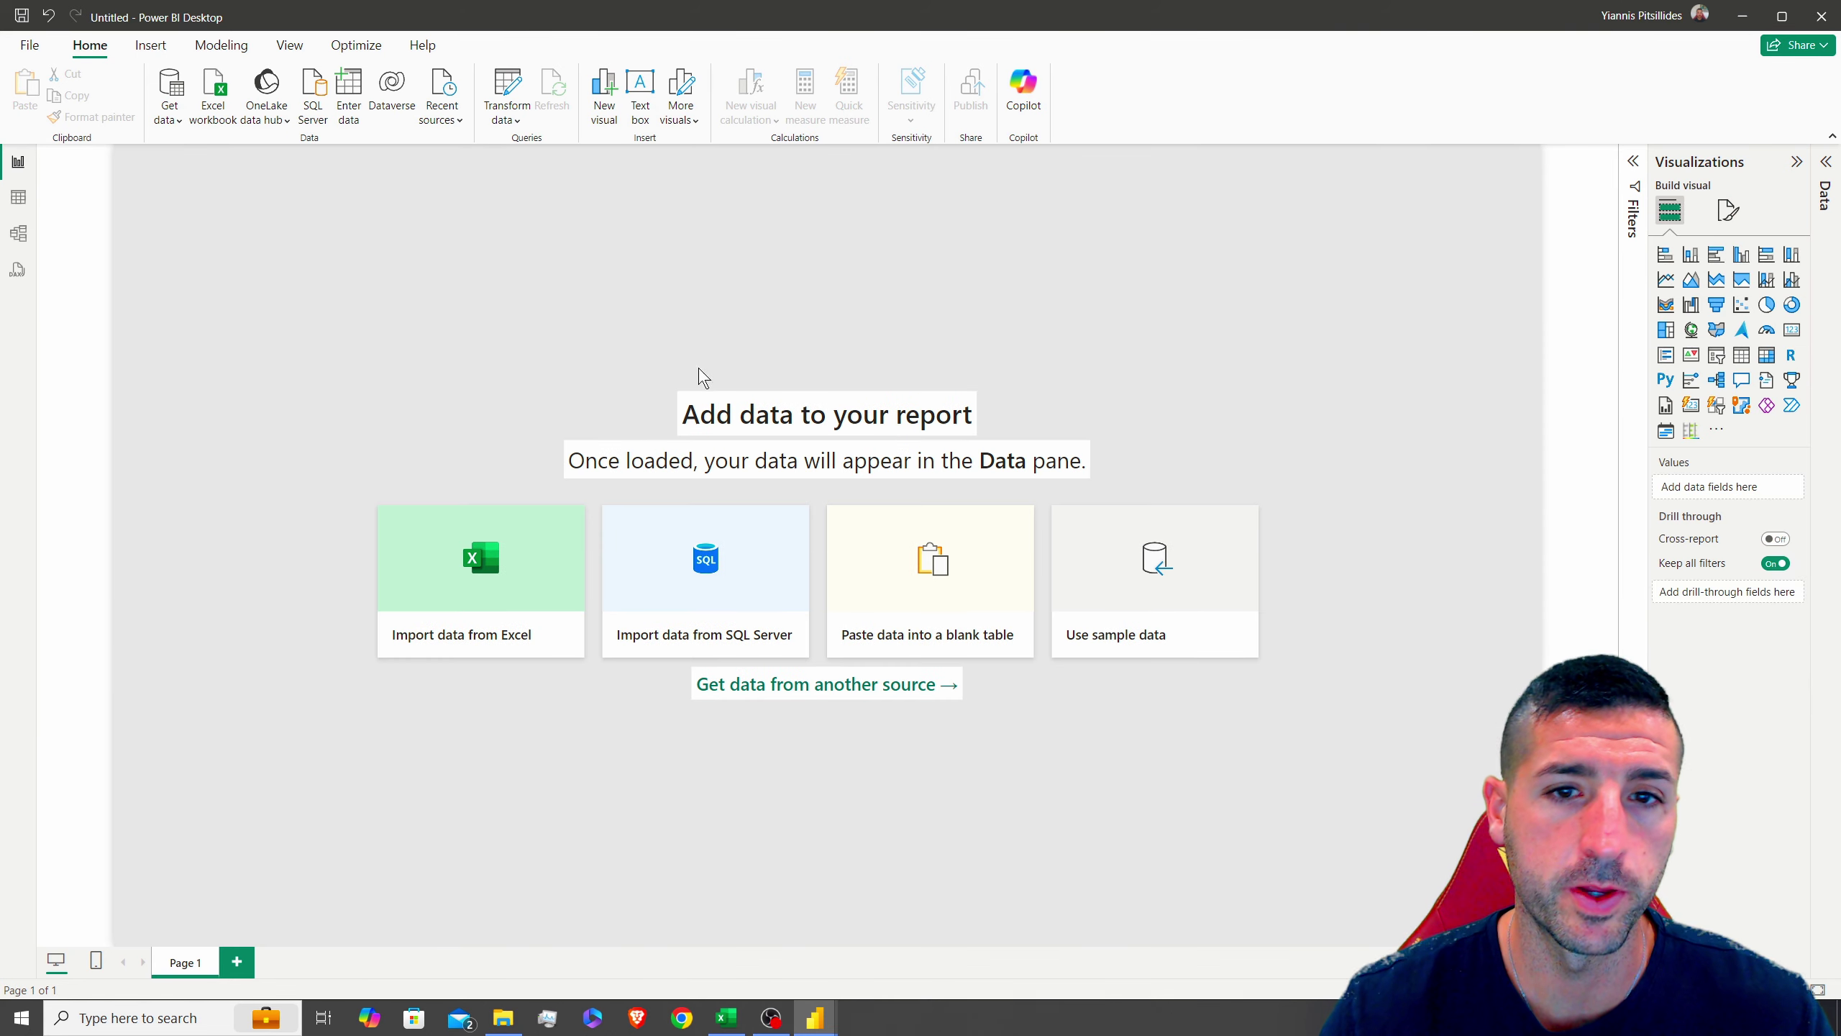
Add a text box as a full-width banner along the page's upper edge with the centred title "Animated Bar Chart"
left_click(647, 100)
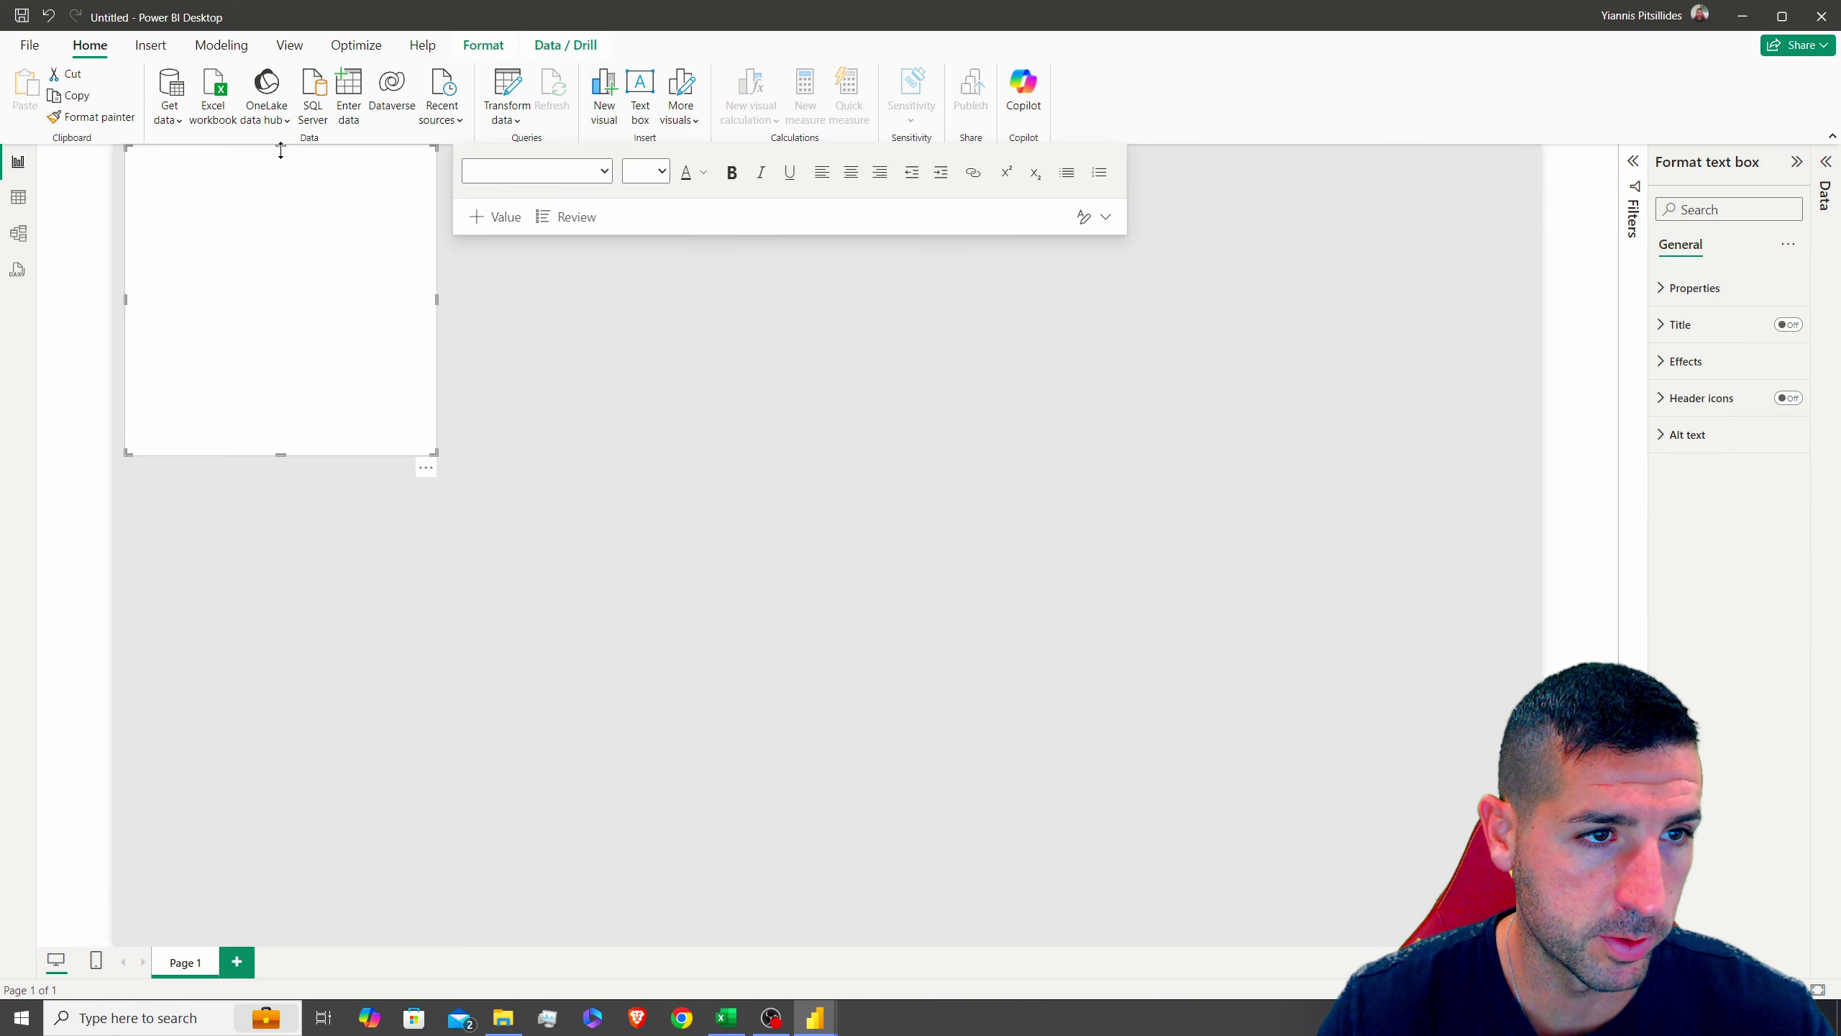
left_click_drag(280, 150, 280, 159)
left_click_drag(428, 445, 1529, 223)
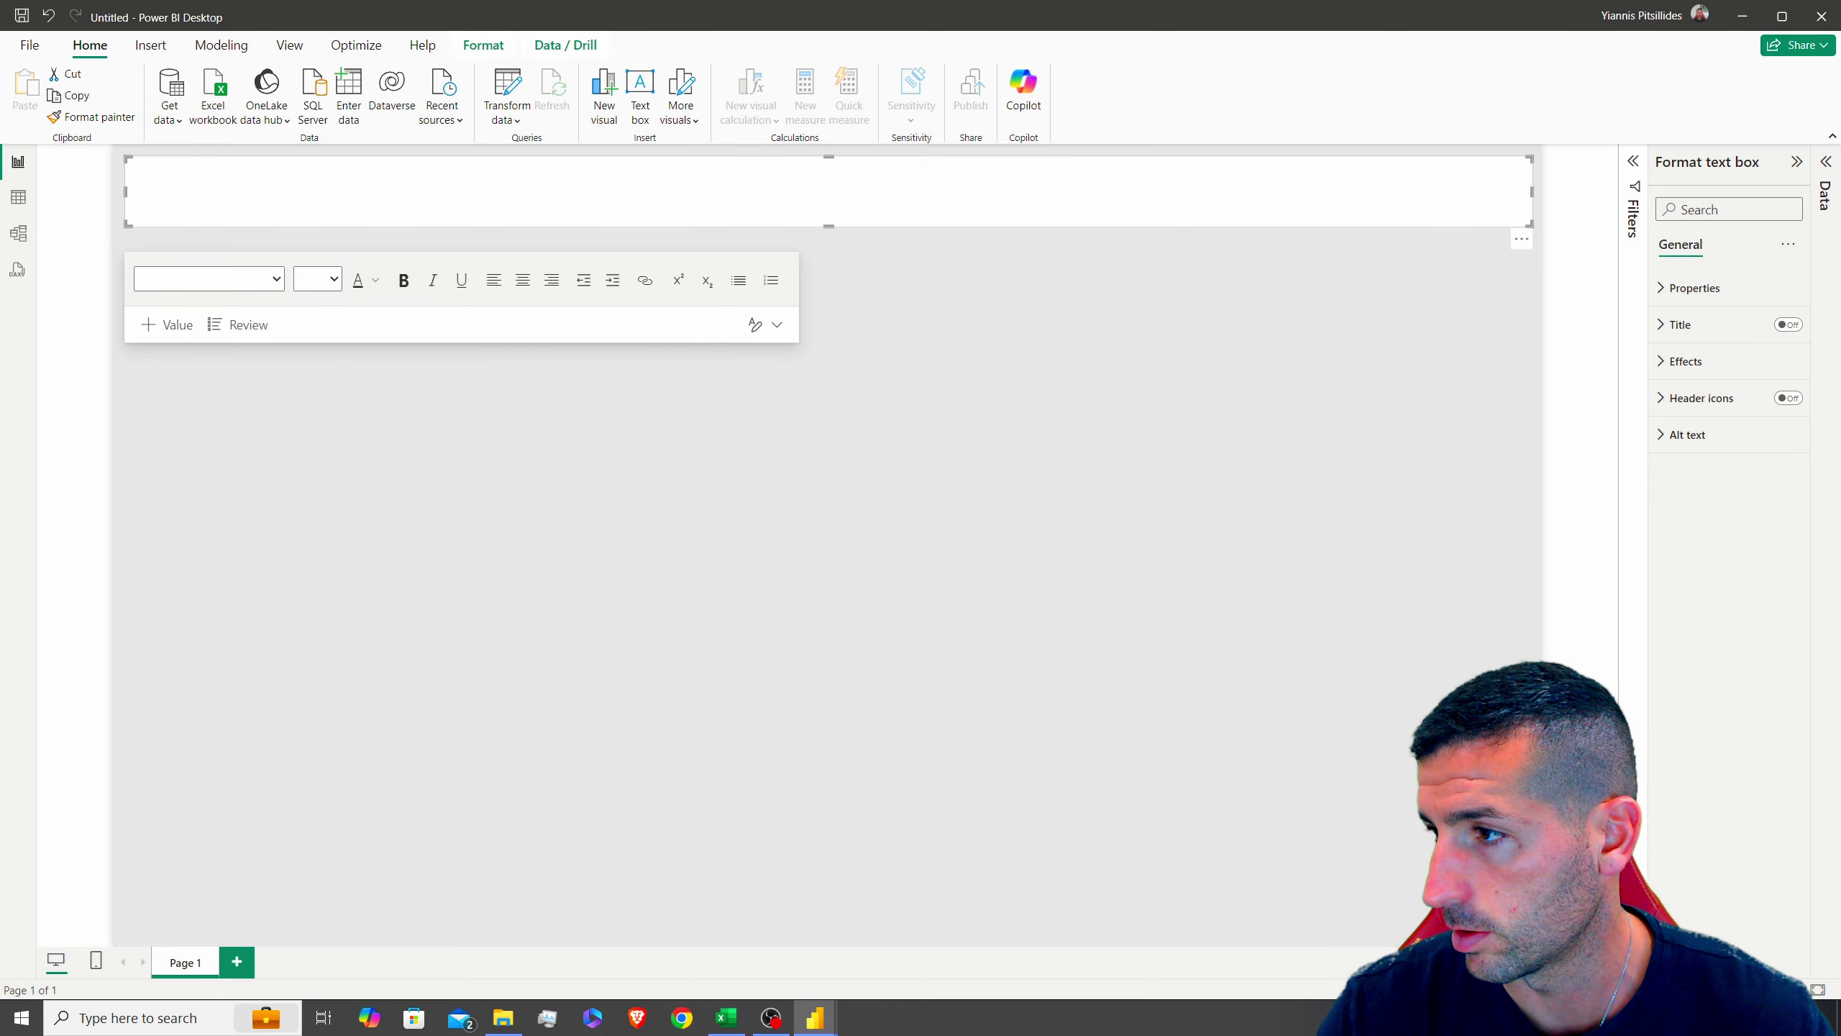
left_click(893, 175)
type("Animated Bar Chart")
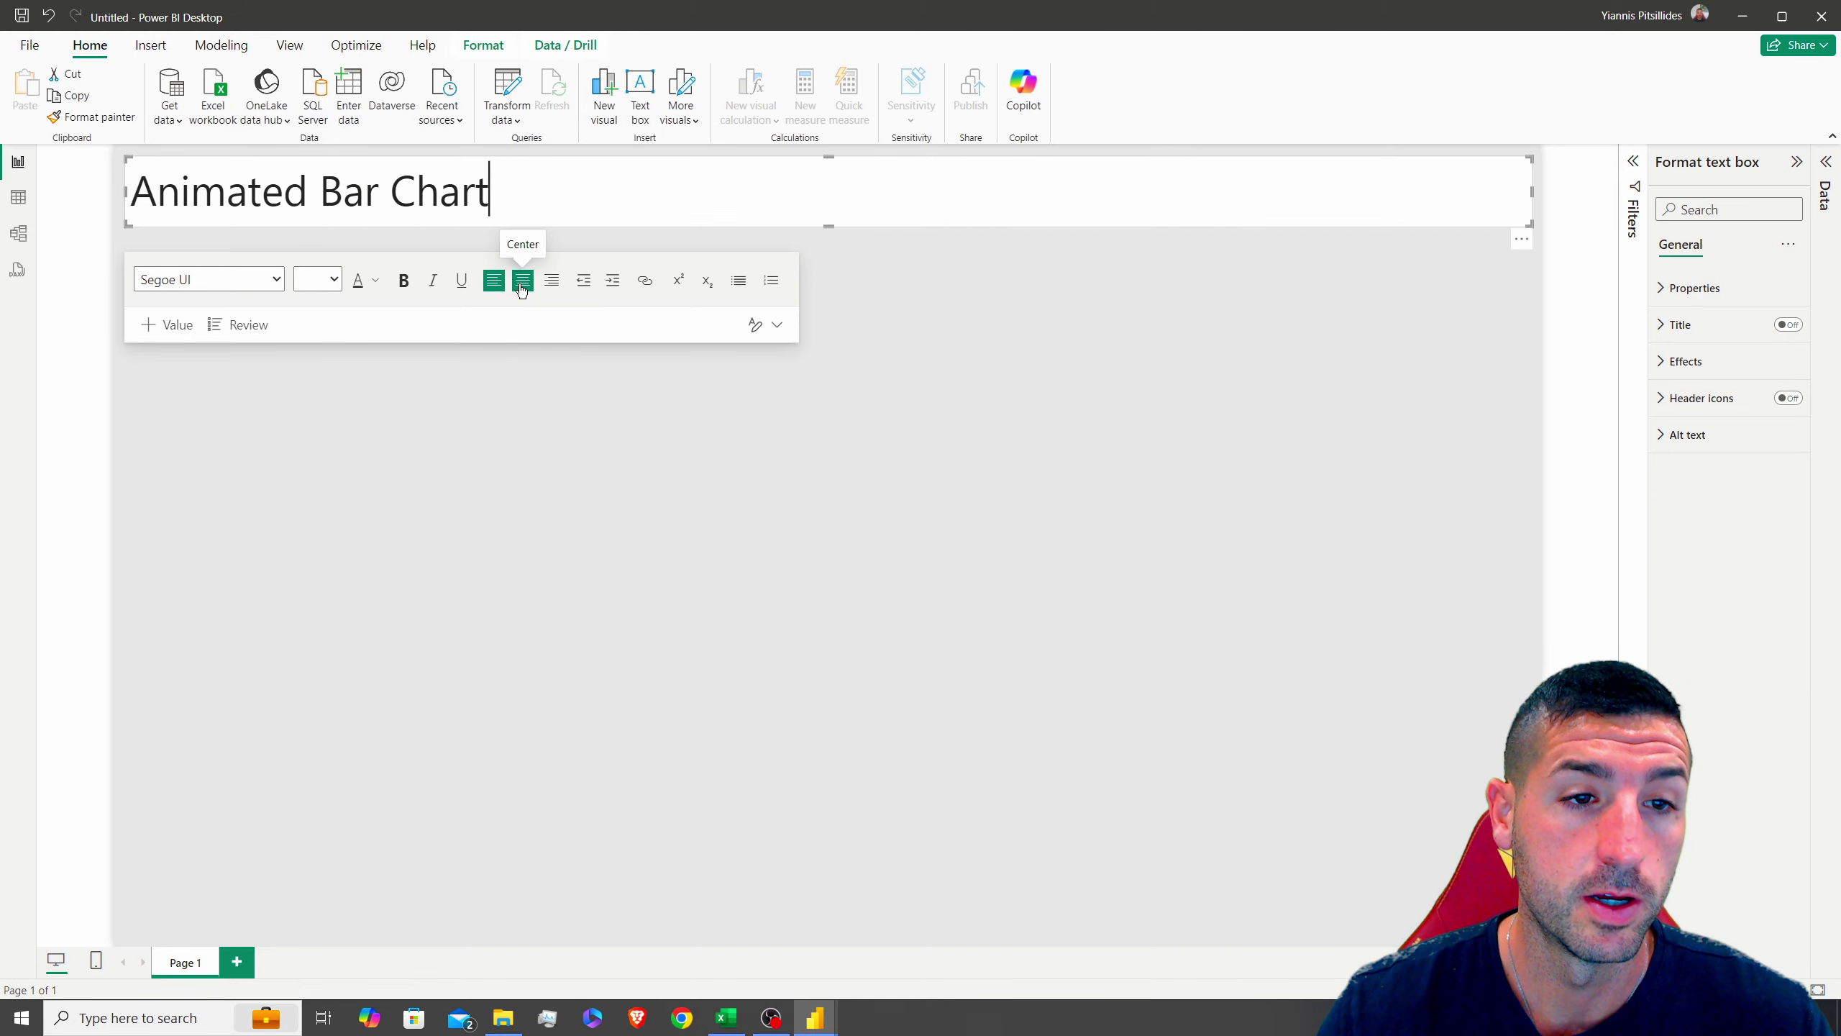
left_click(521, 287)
left_click(871, 231)
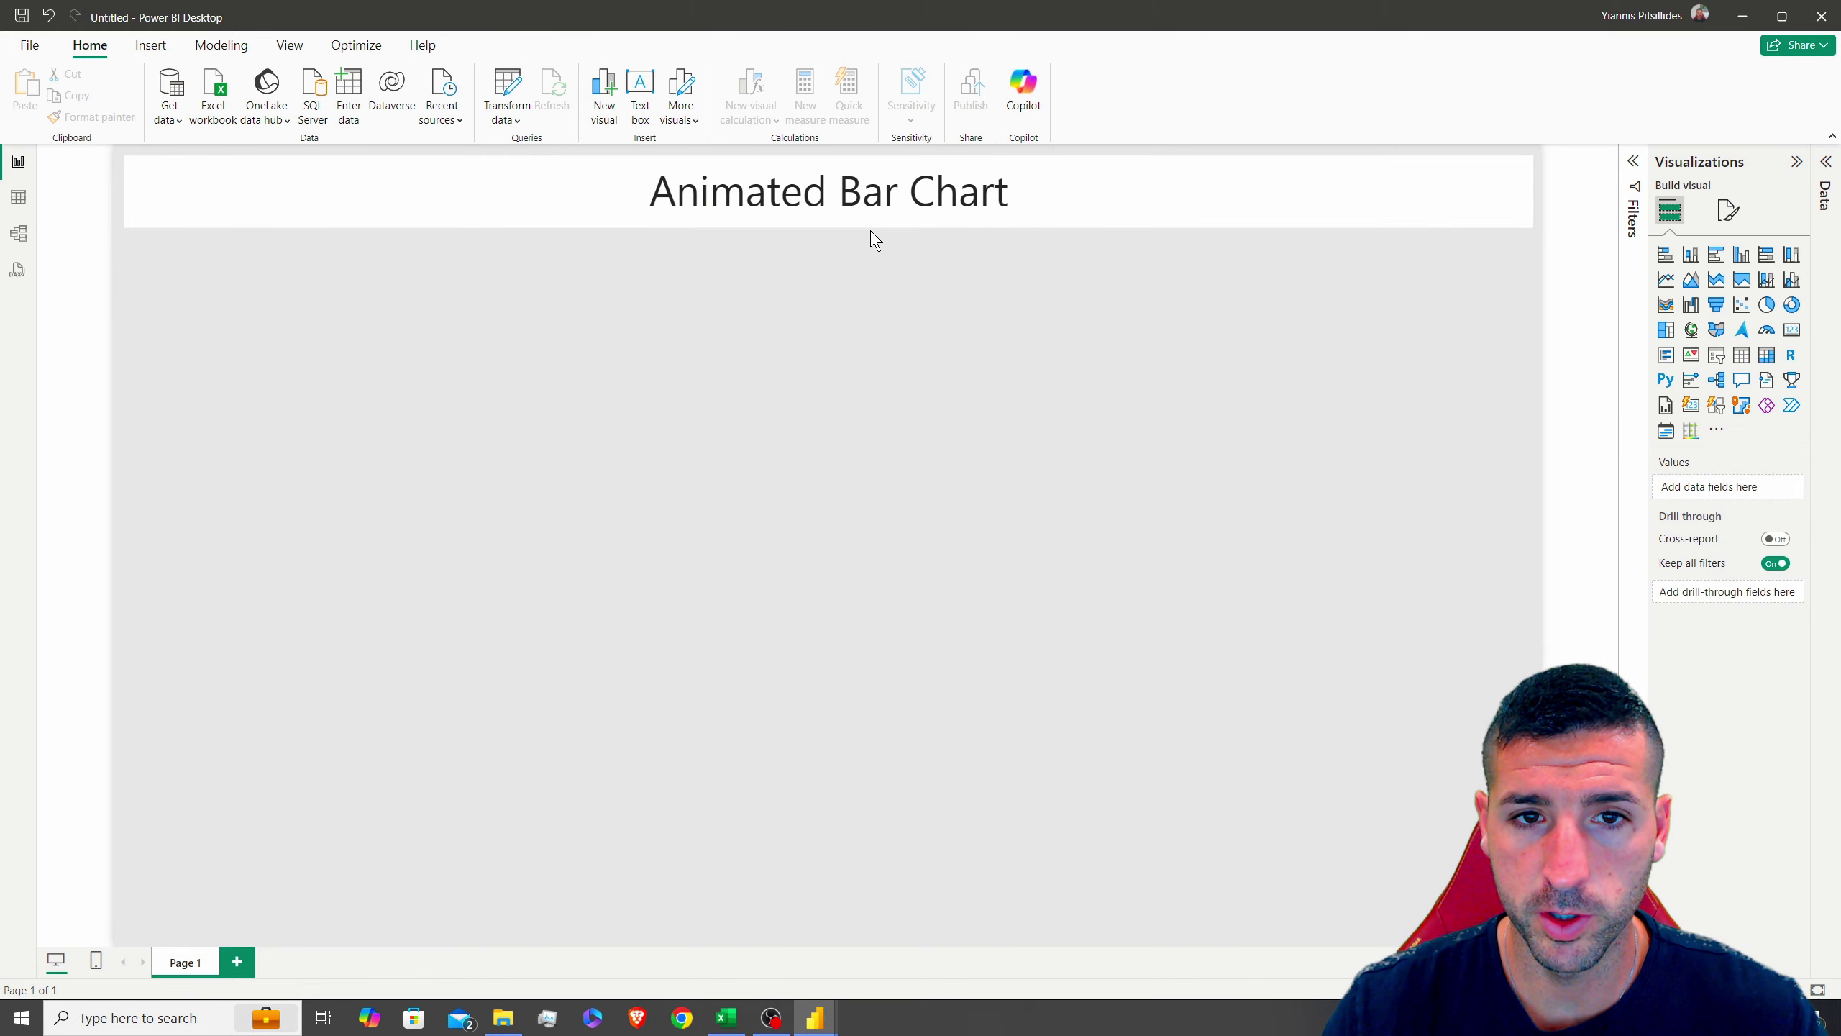
Slightly reduce the height of the title text box
left_click(862, 214)
left_click(884, 255)
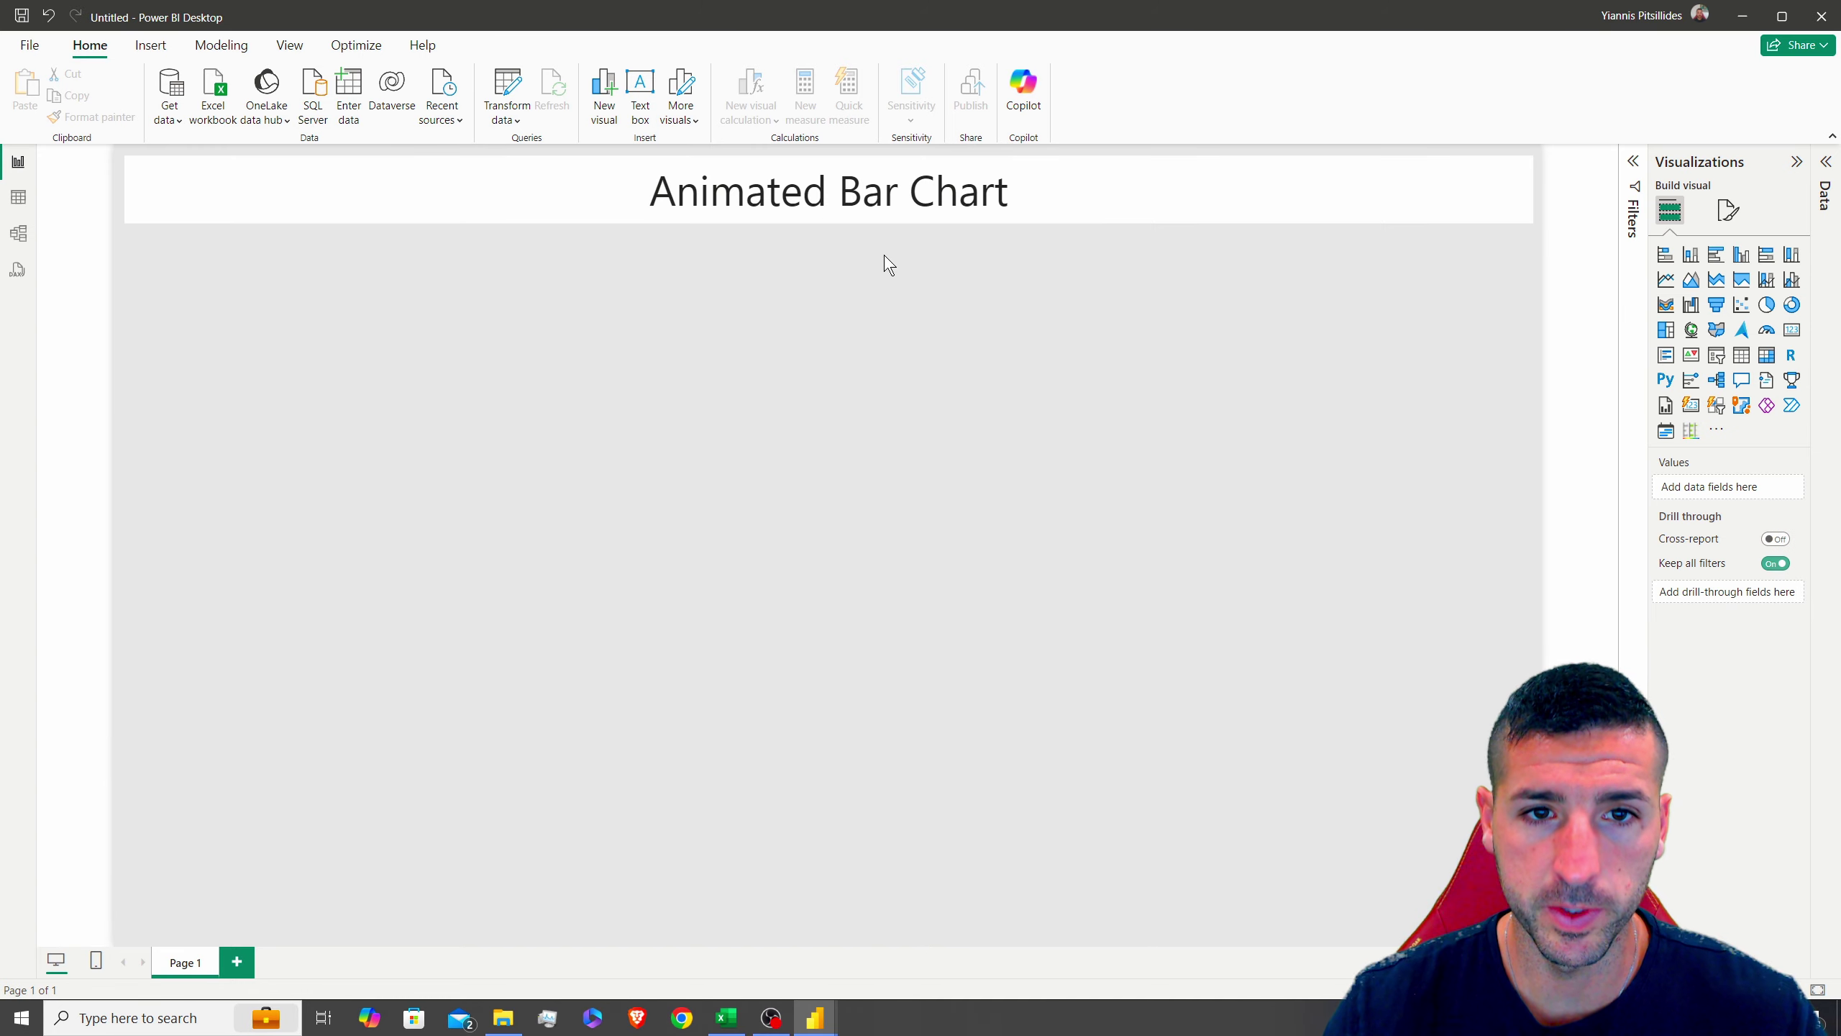
left_click(1087, 218)
left_click(1037, 277)
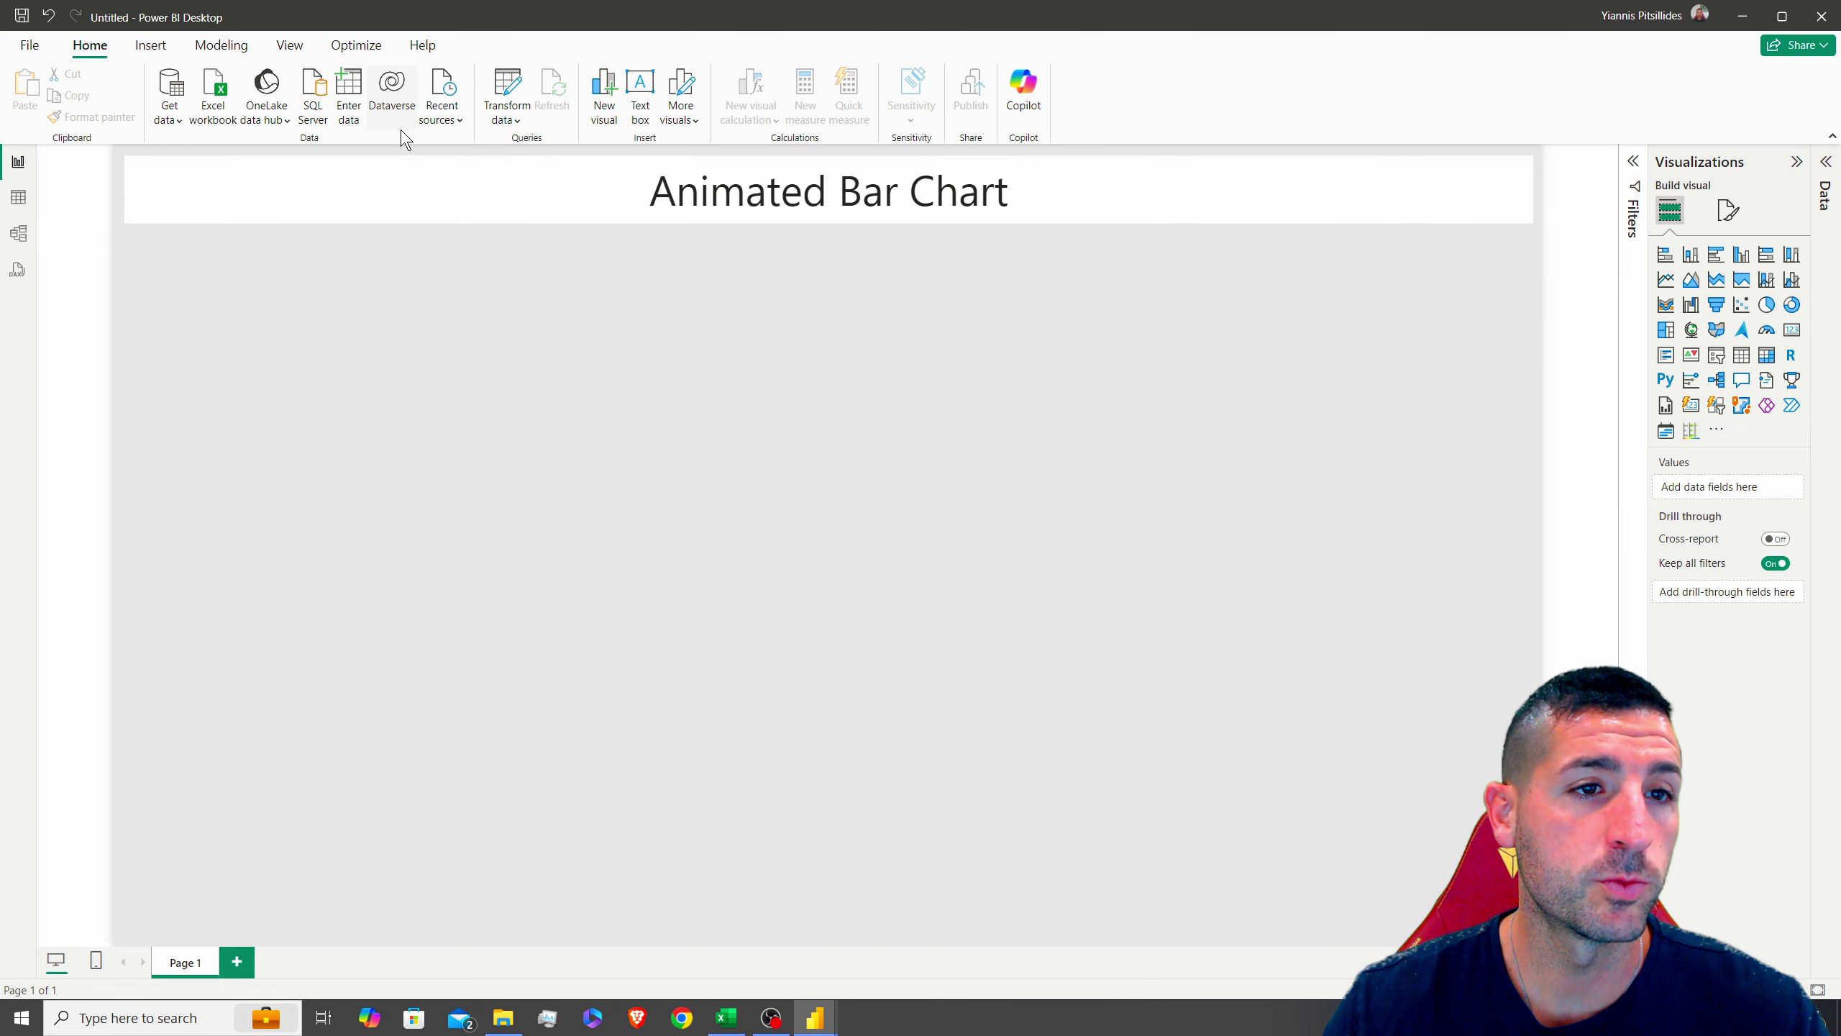
Insert the golf ball image pngwing.com (7) from the "34. Creating an animated Power BI Dashboard" folder
left_click(151, 46)
left_click(667, 90)
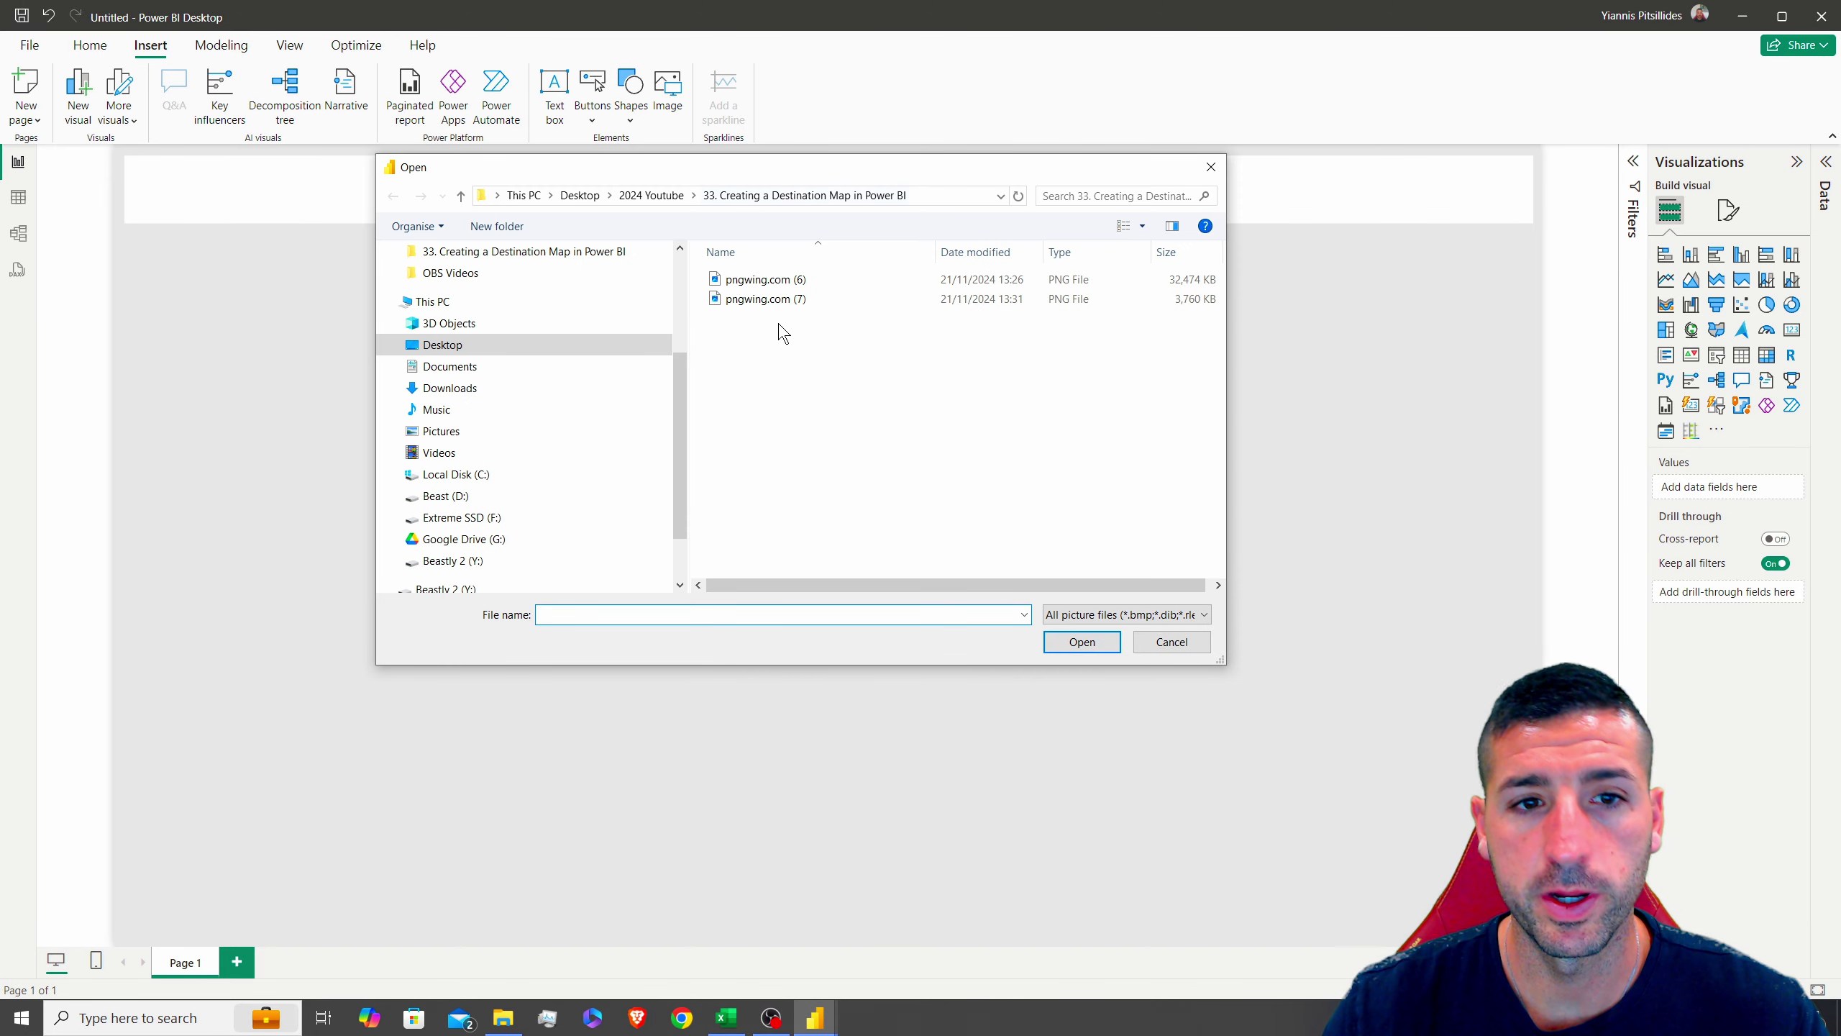
left_click(651, 195)
double_click(815, 568)
left_click(768, 276)
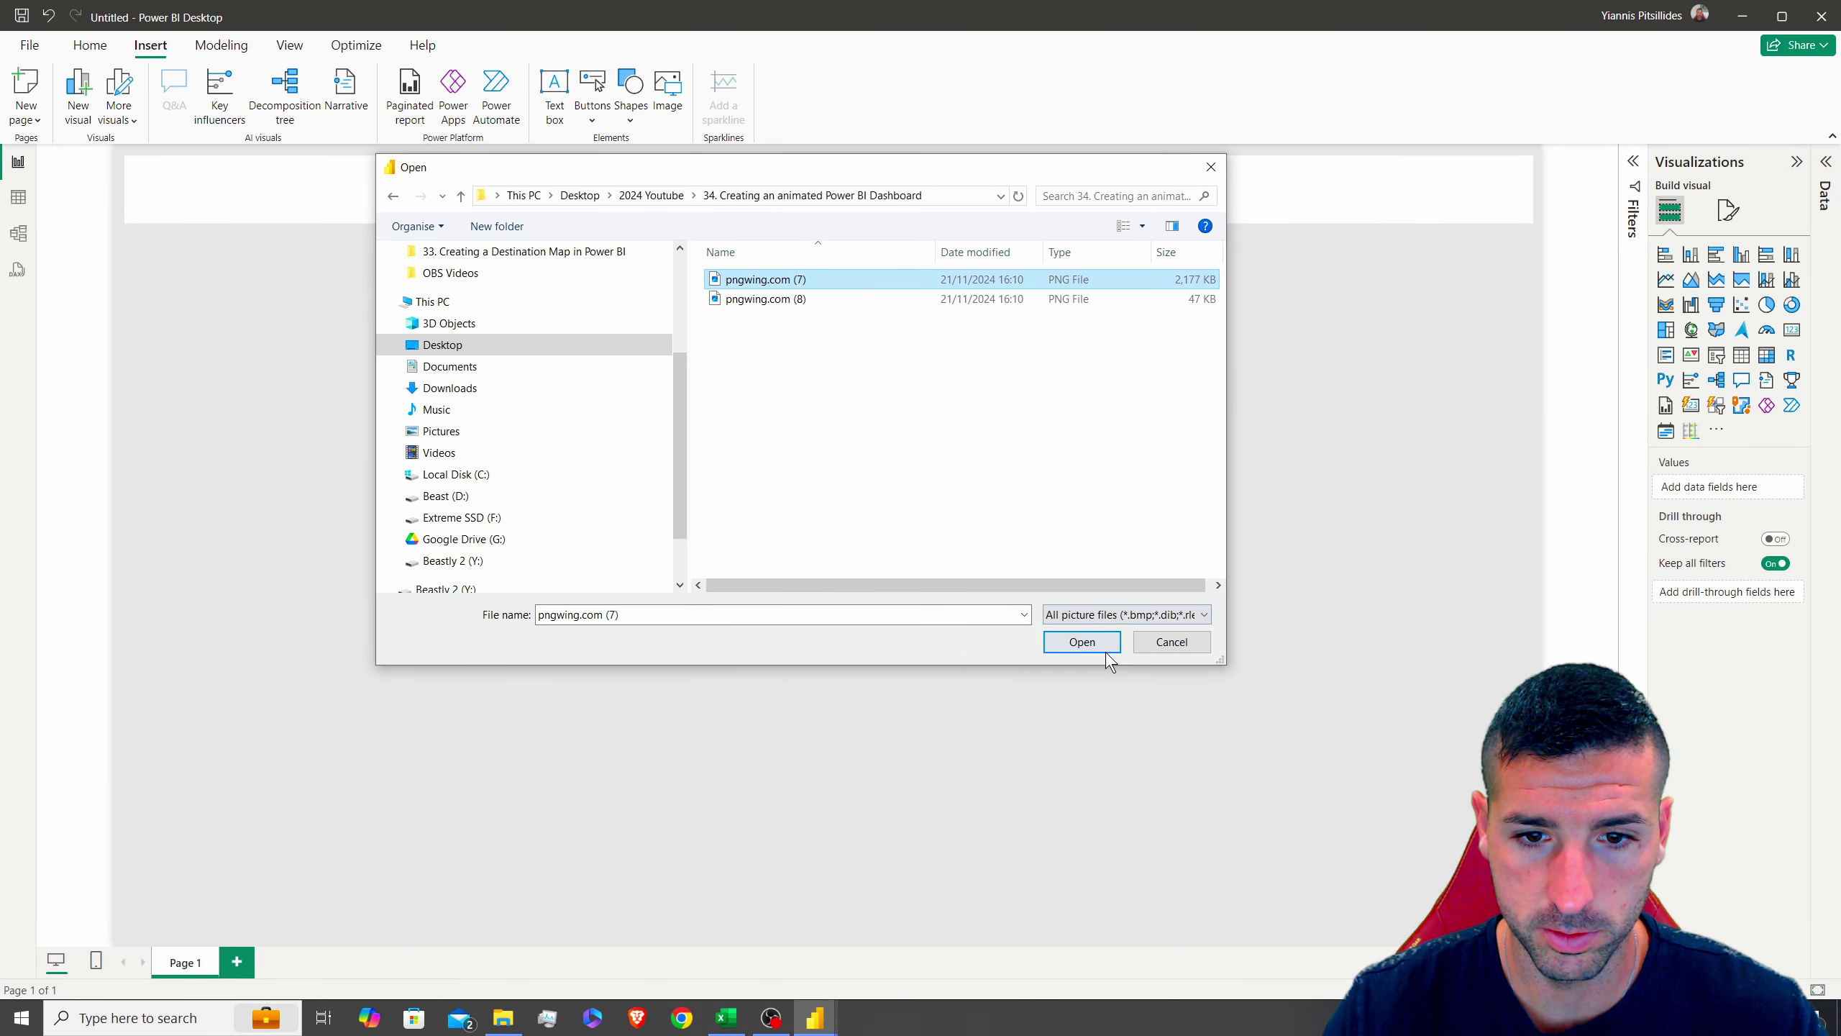
left_click(1082, 641)
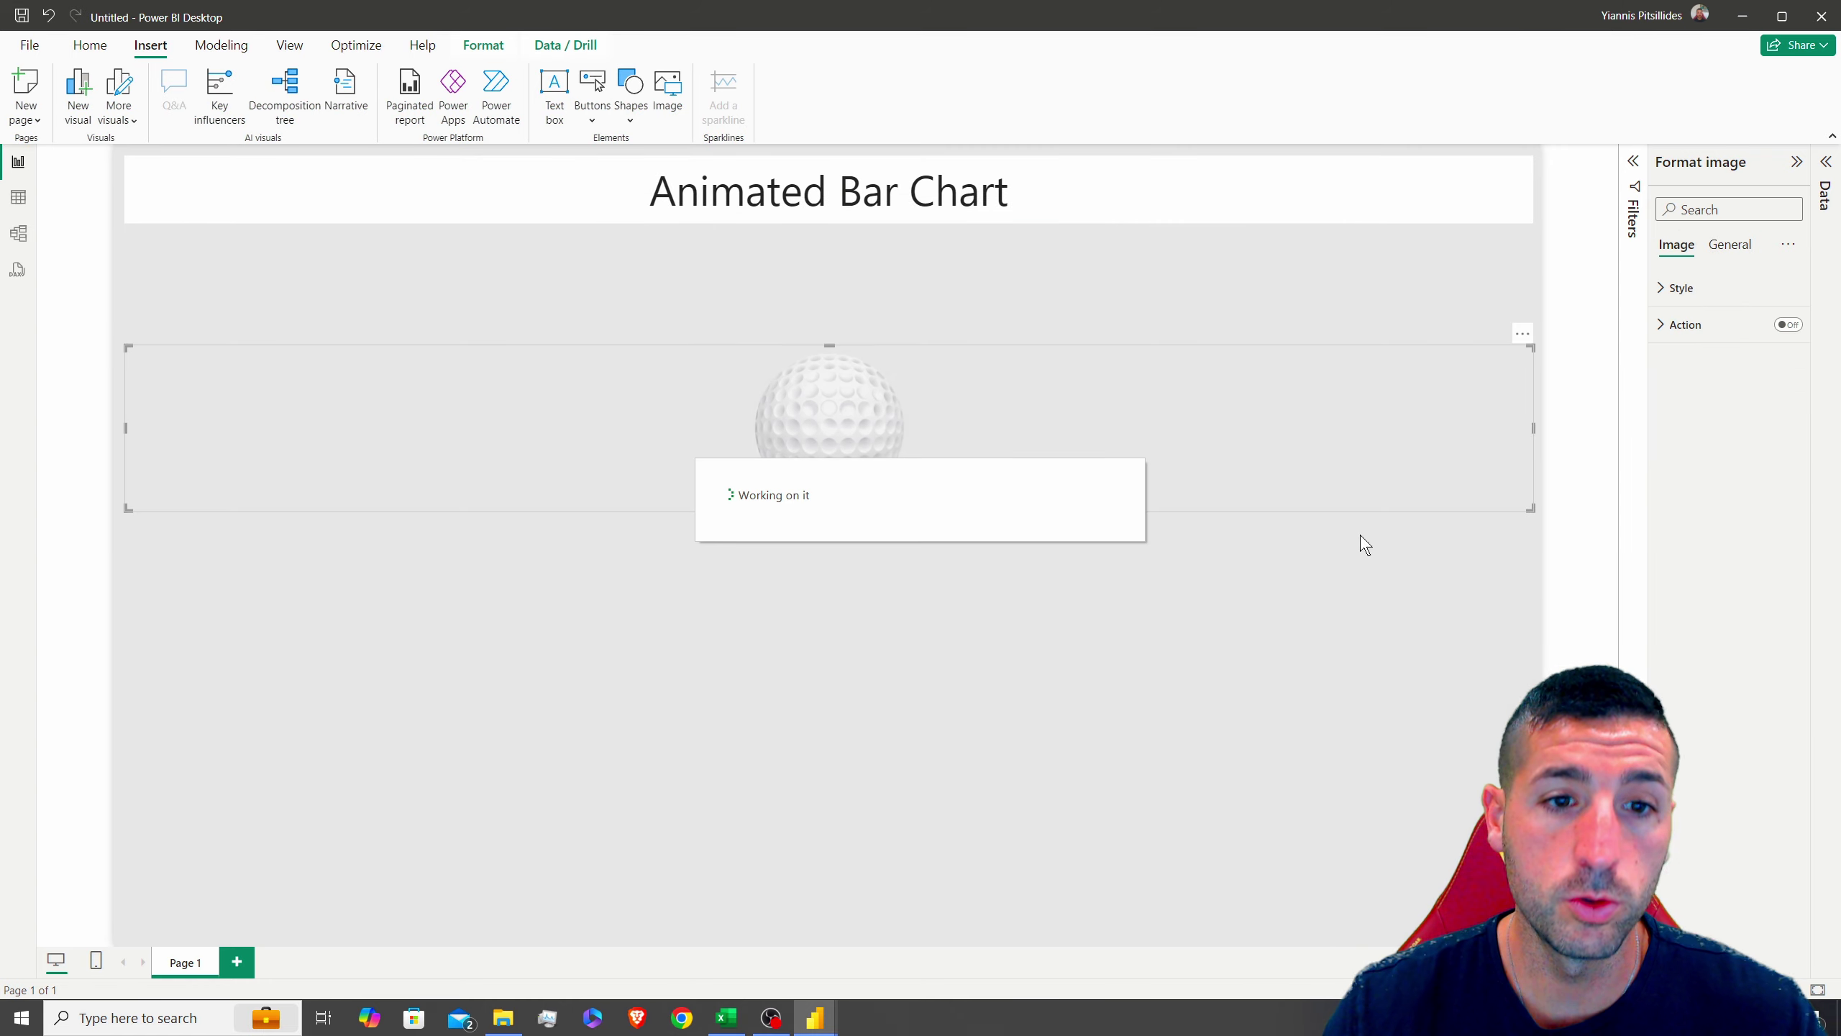
Shrink the golf ball image to banner height and place it at the left end of the title banner
left_click_drag(1532, 507, 646, 377)
left_click_drag(481, 372, 286, 368)
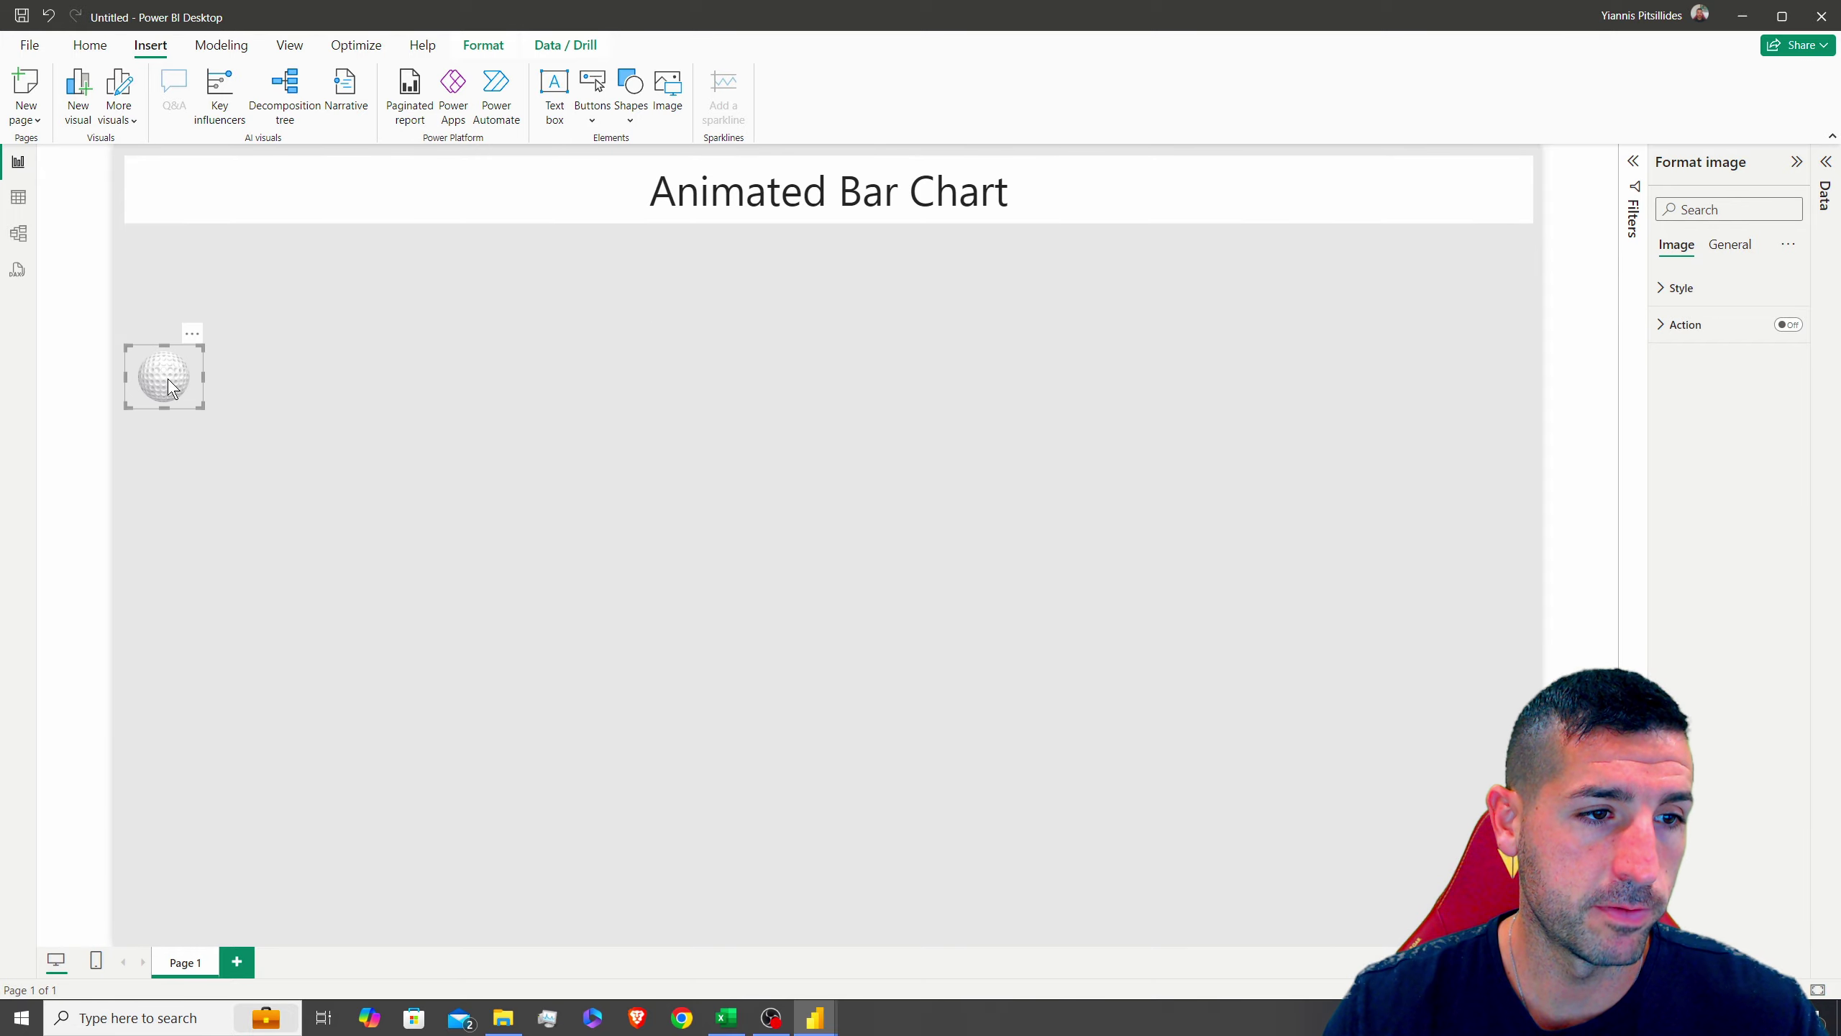
left_click(492, 357)
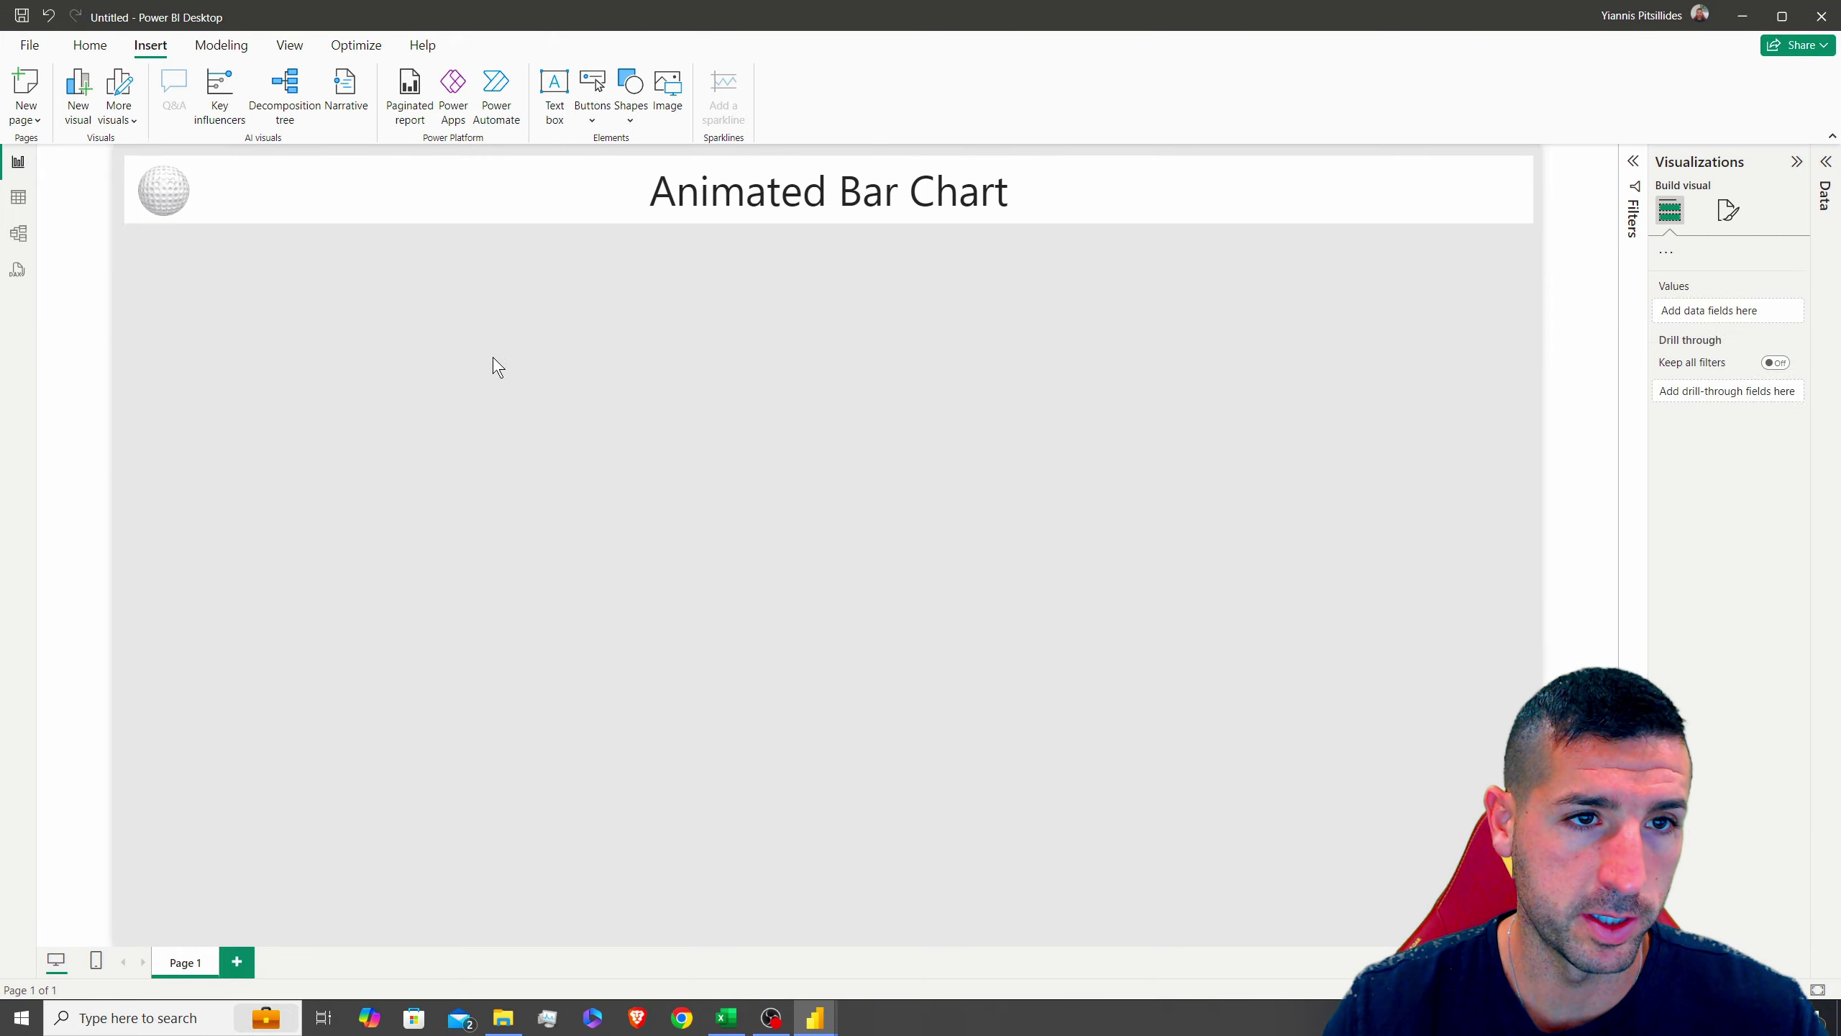
Insert the golfer silhouette image pngwing.com (8) onto the page
left_click(667, 102)
left_click(771, 296)
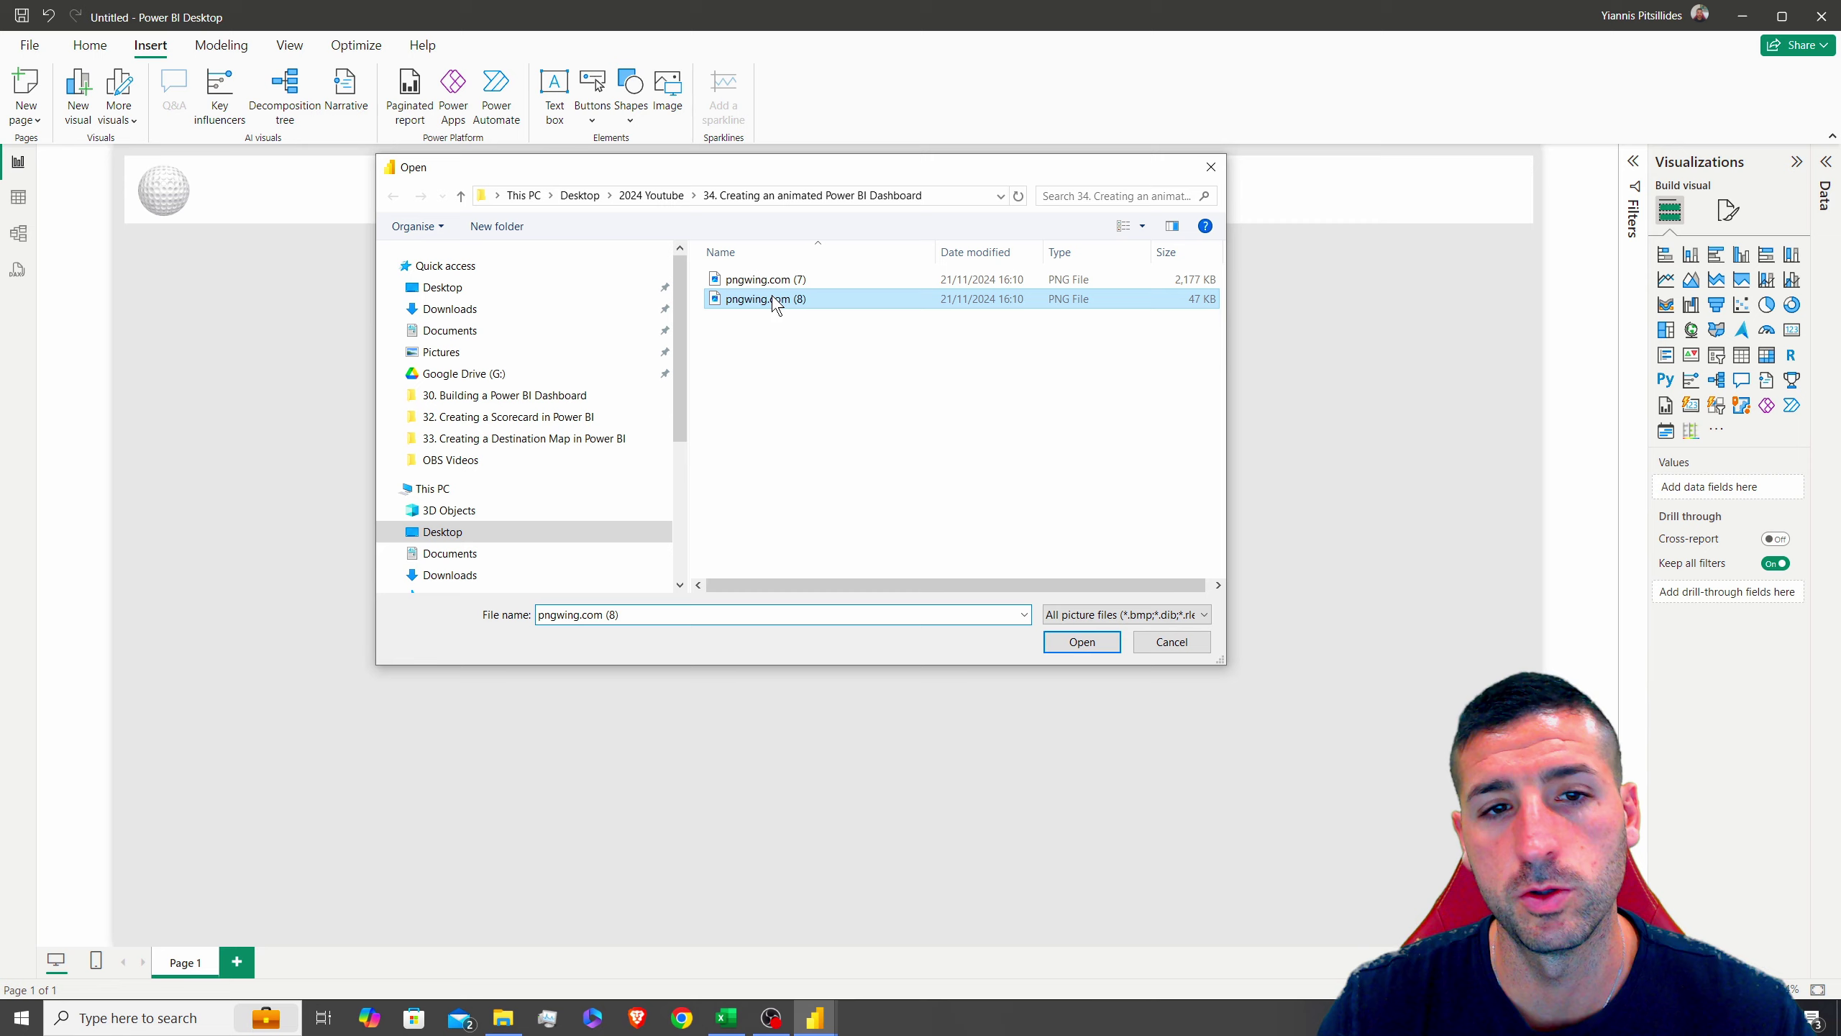
left_click(1105, 642)
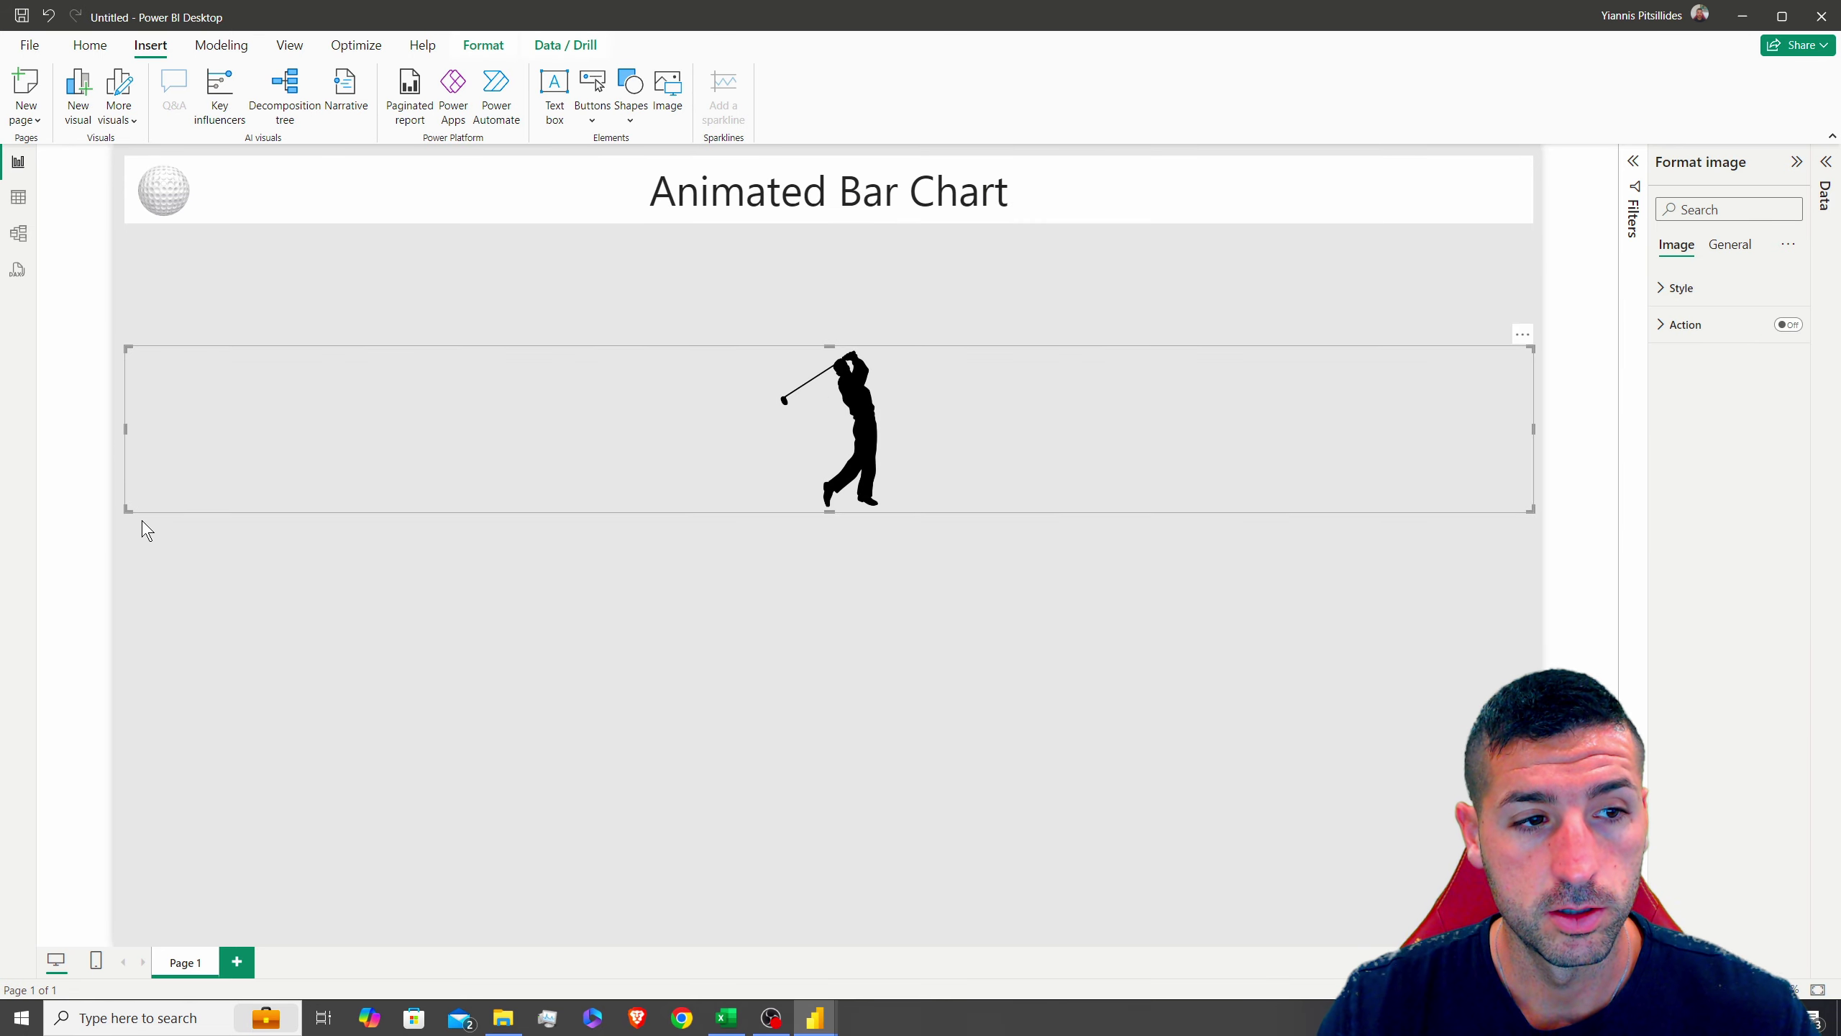
Shrink the golfer image to banner height and place it just inside the right end of the title banner
left_click_drag(128, 510, 811, 568)
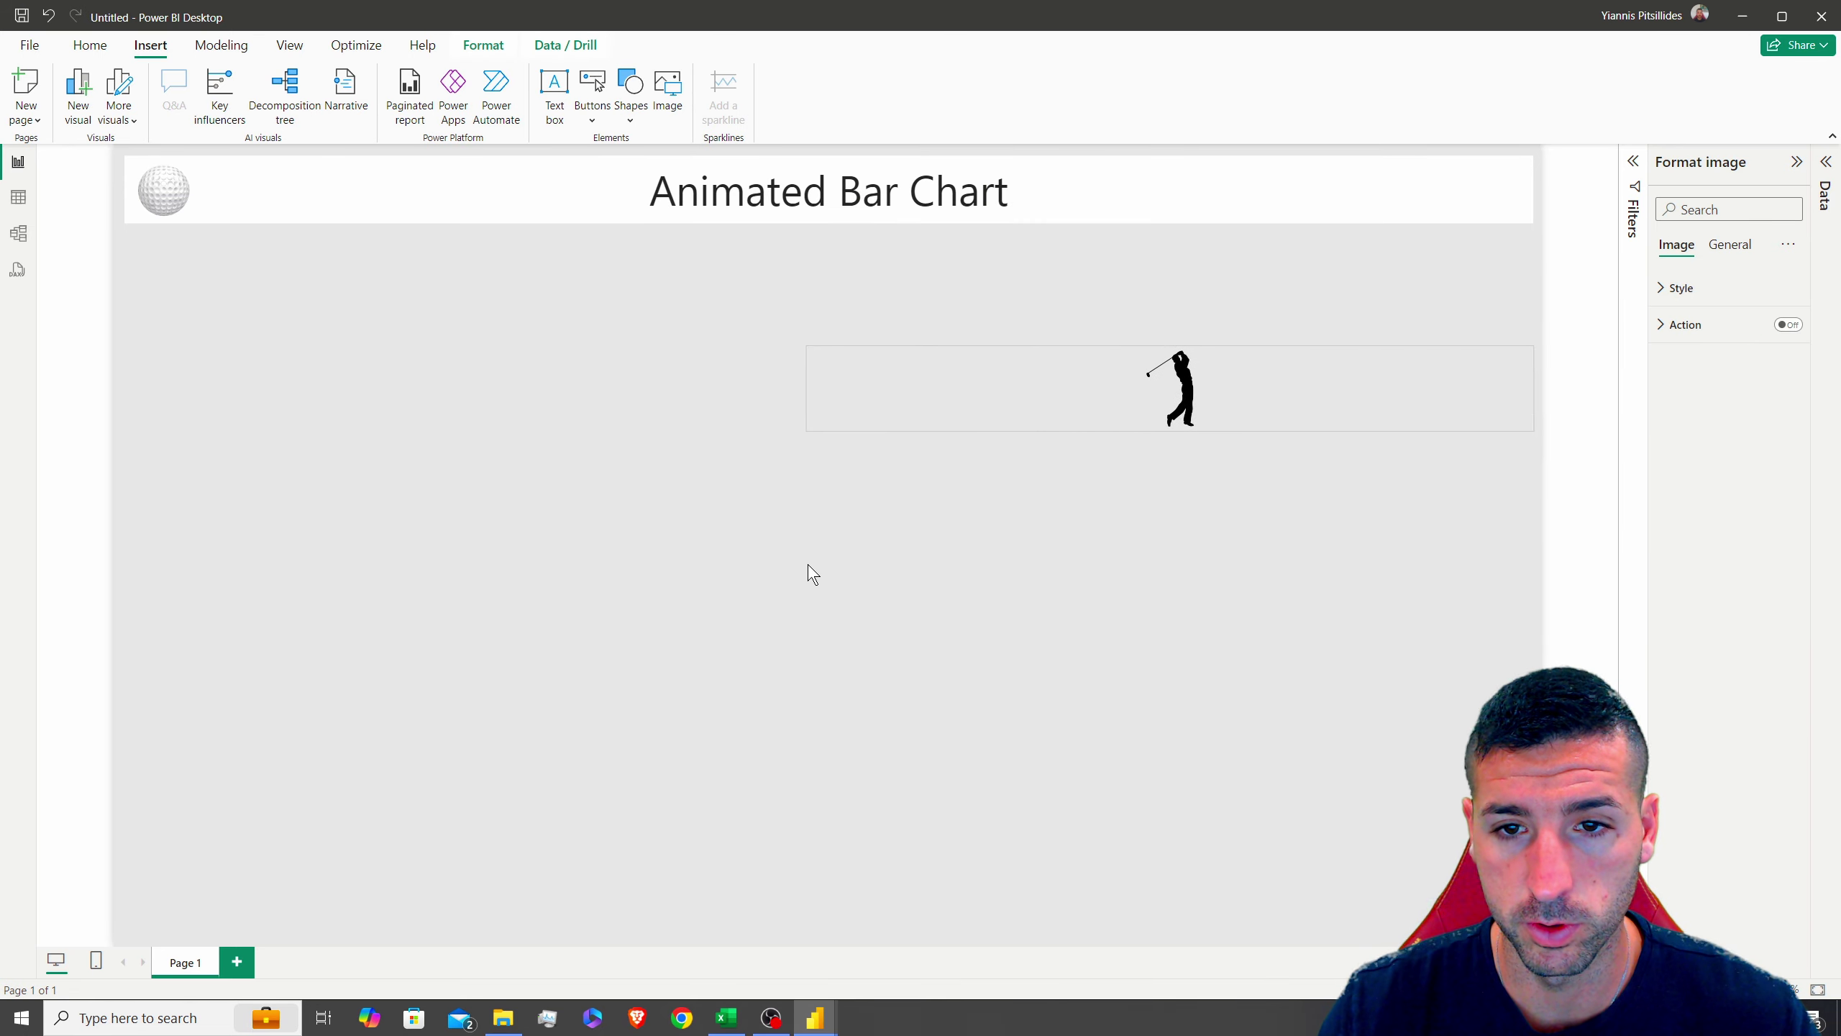
left_click_drag(806, 390, 1471, 224)
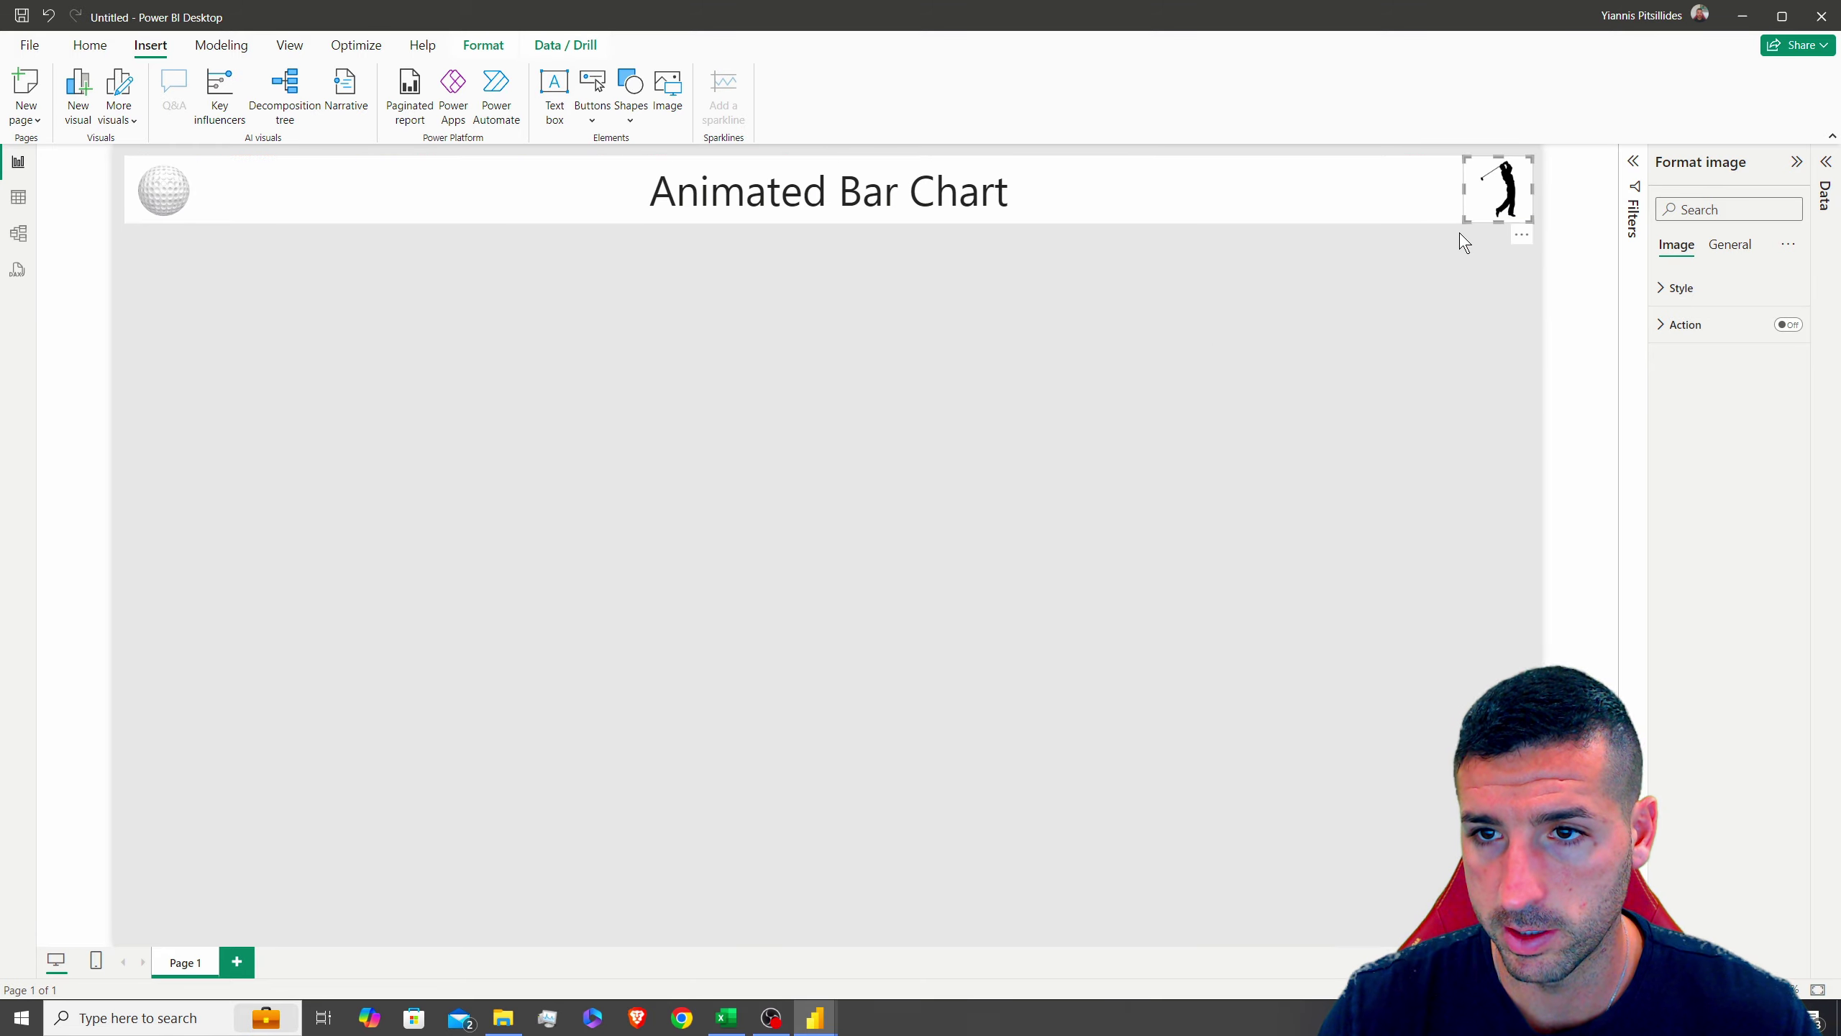
left_click(1071, 386)
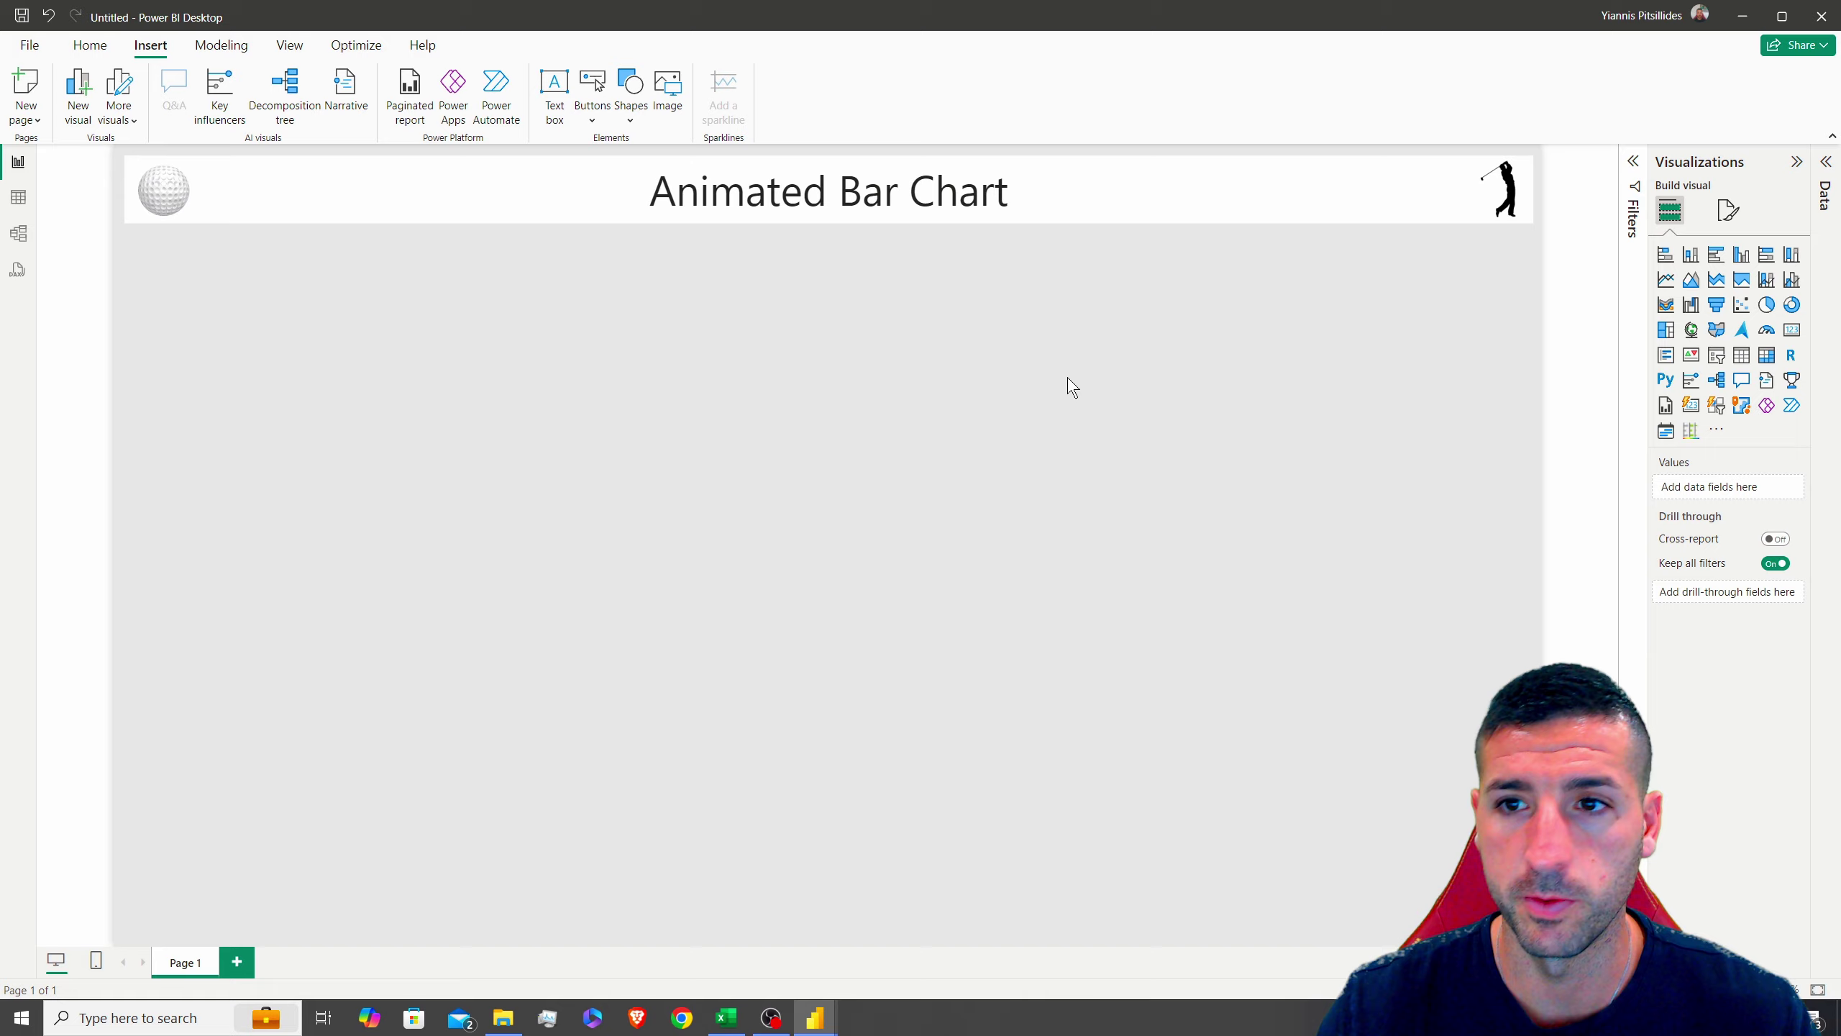
left_click(1507, 210)
key("Escape")
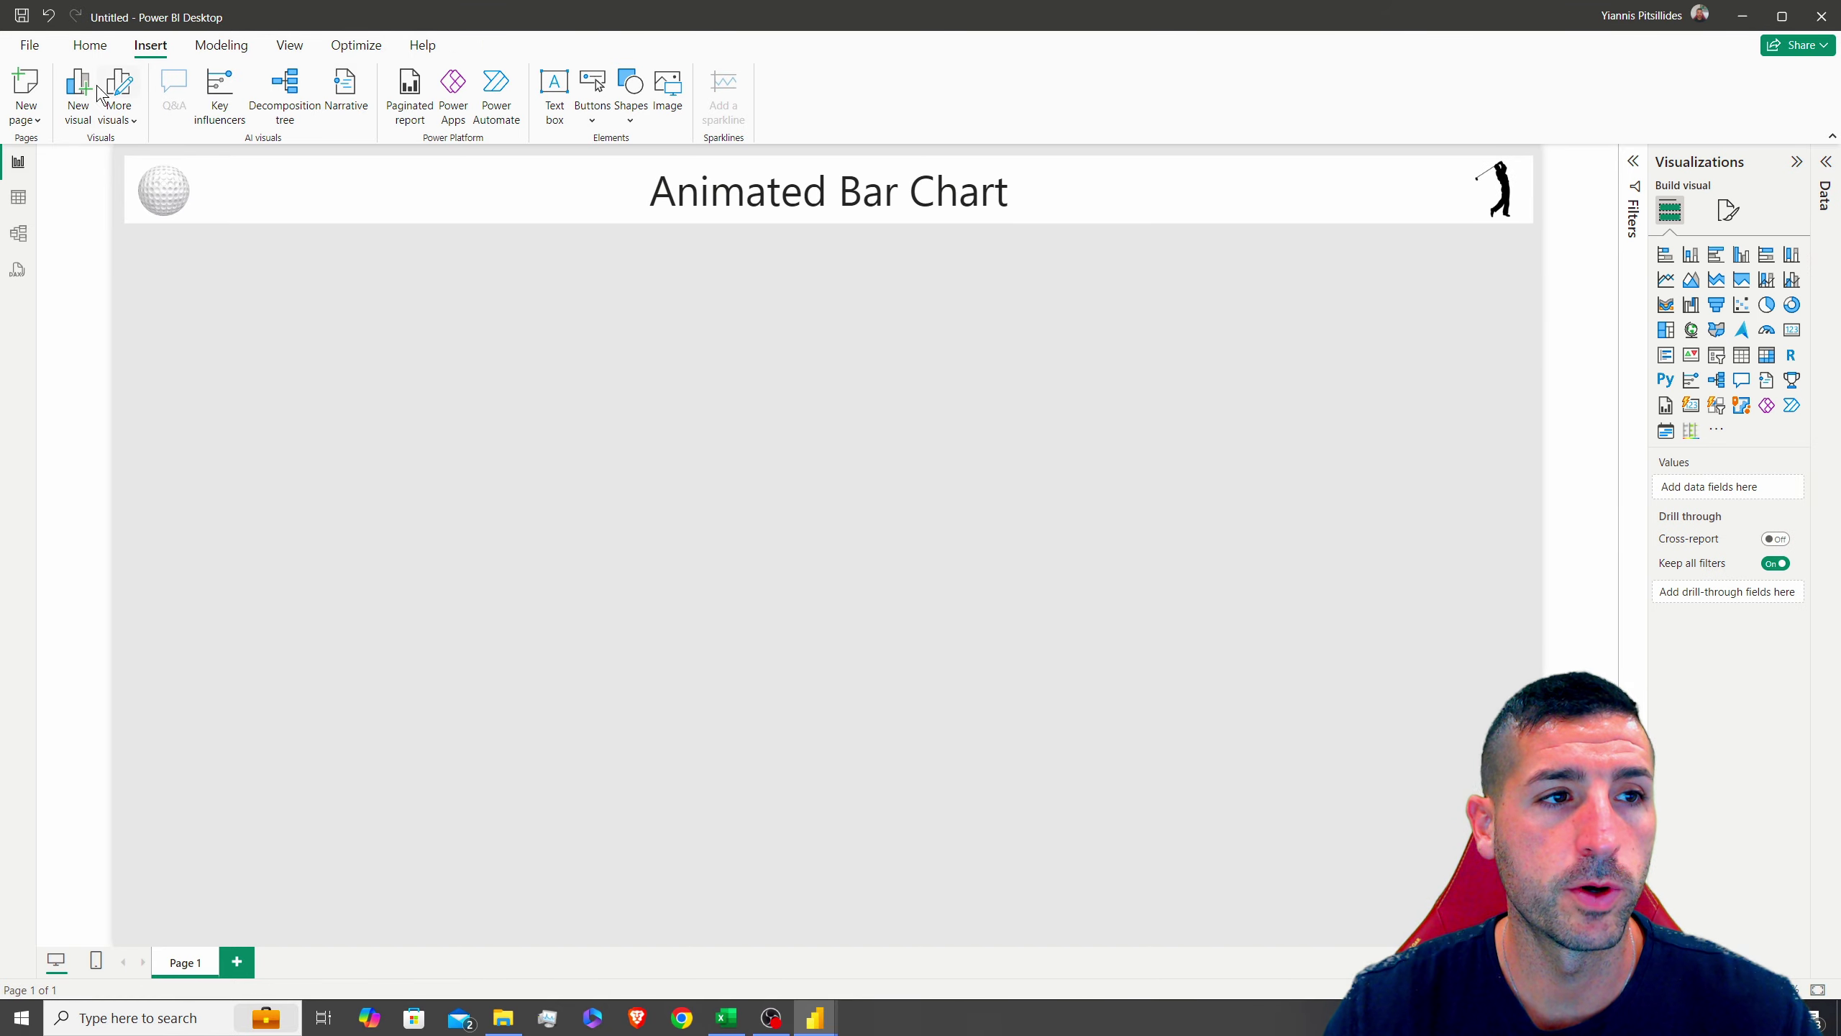
Import Sheet1 from the Golf Data Excel workbook in the "34. Creating an animated Power BI Dashboard" folder
left_click(89, 46)
left_click(220, 102)
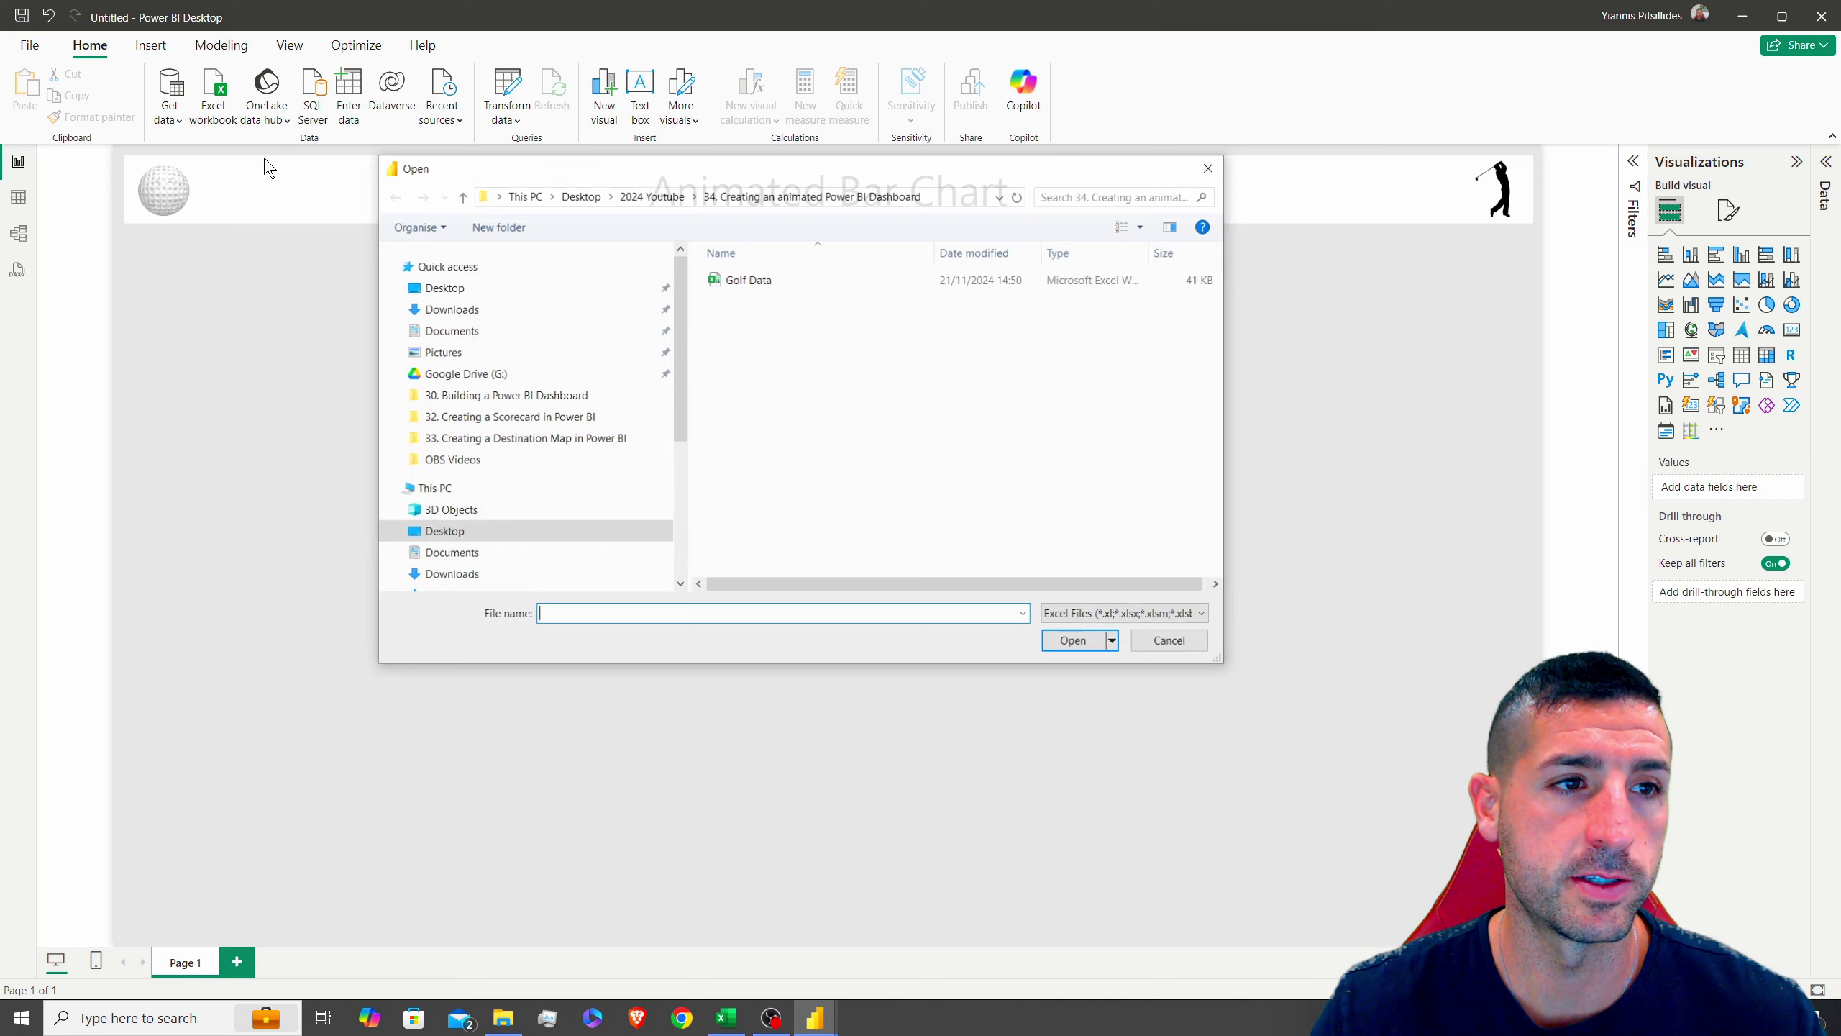
left_click(649, 196)
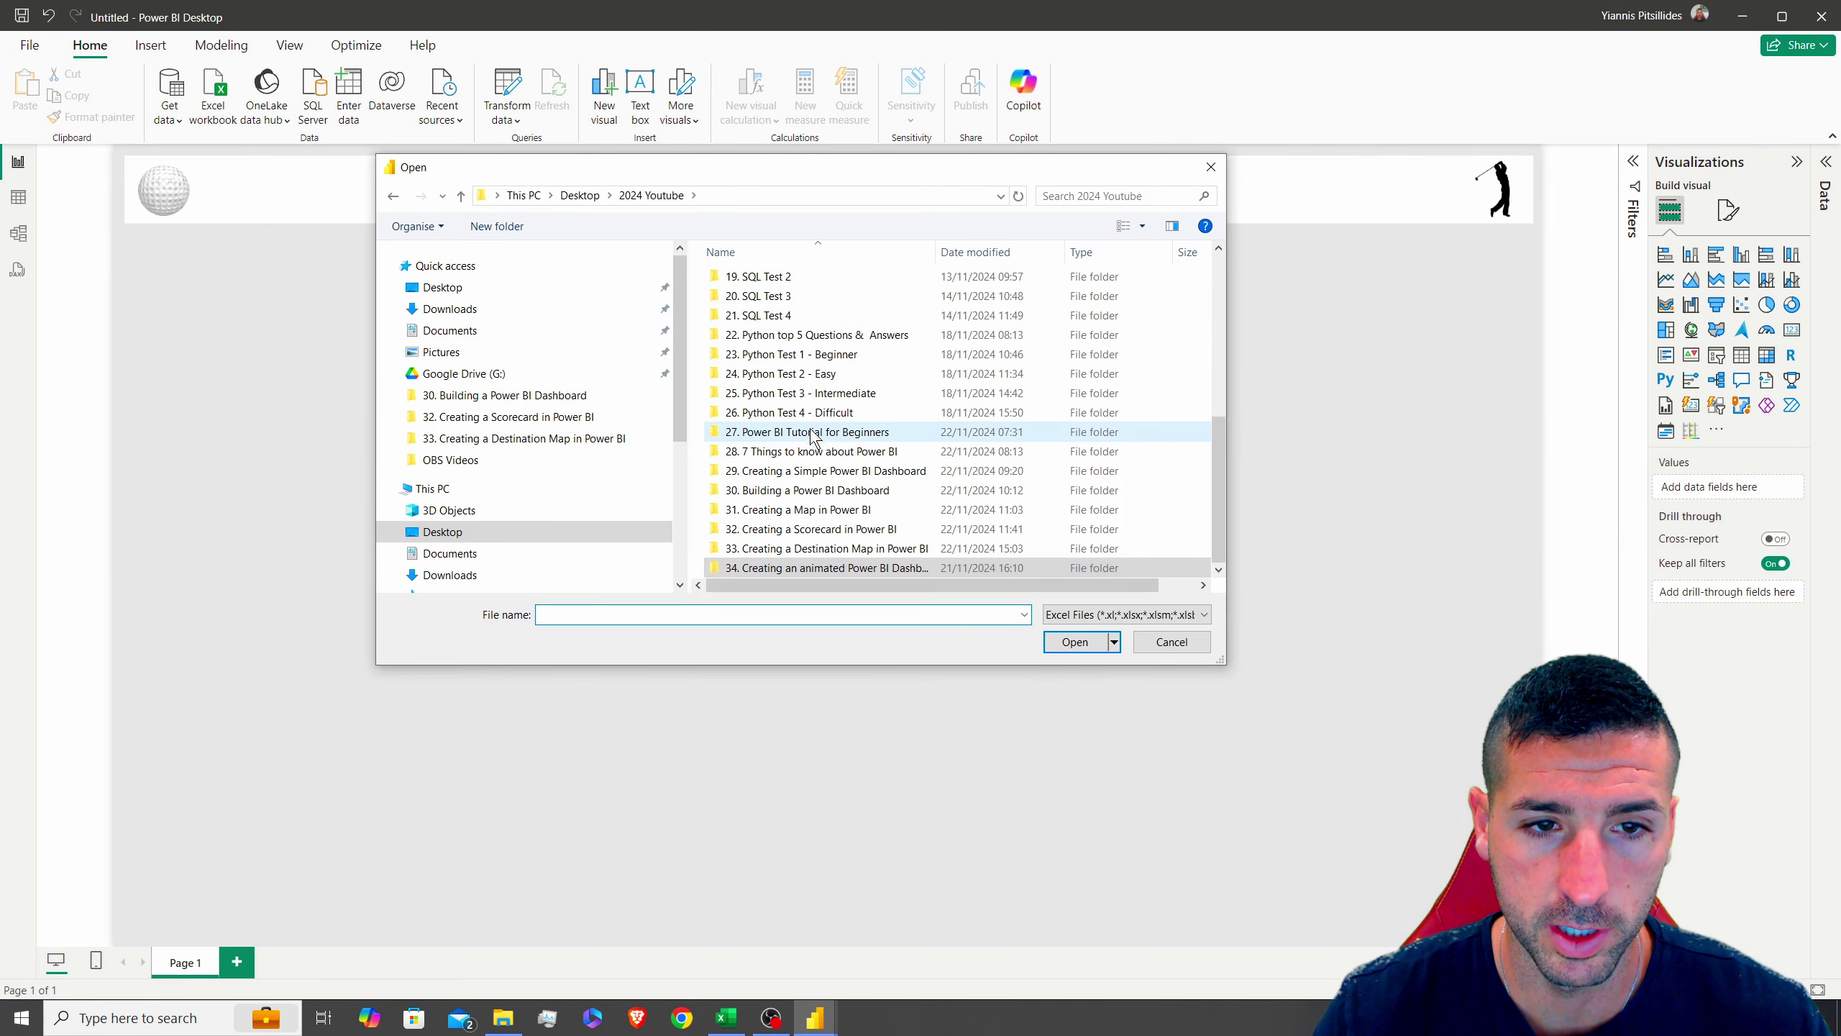
double_click(835, 572)
key("Down")
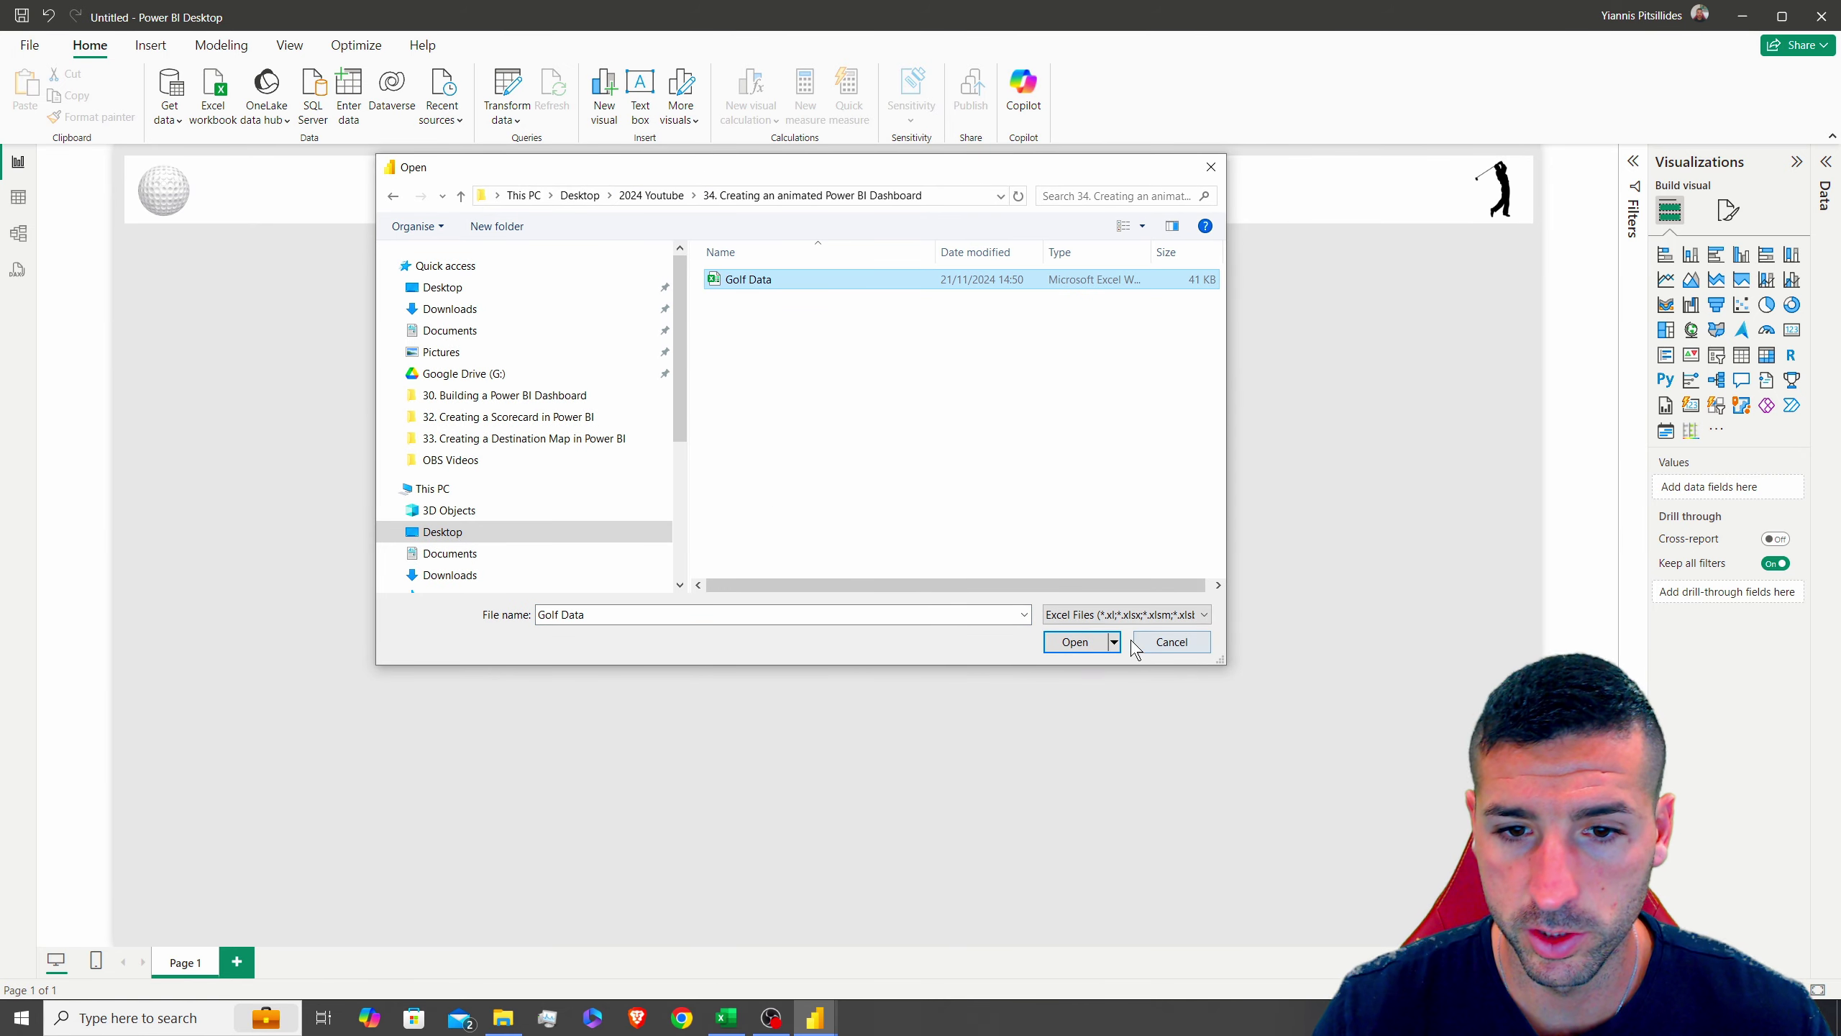
left_click(1076, 641)
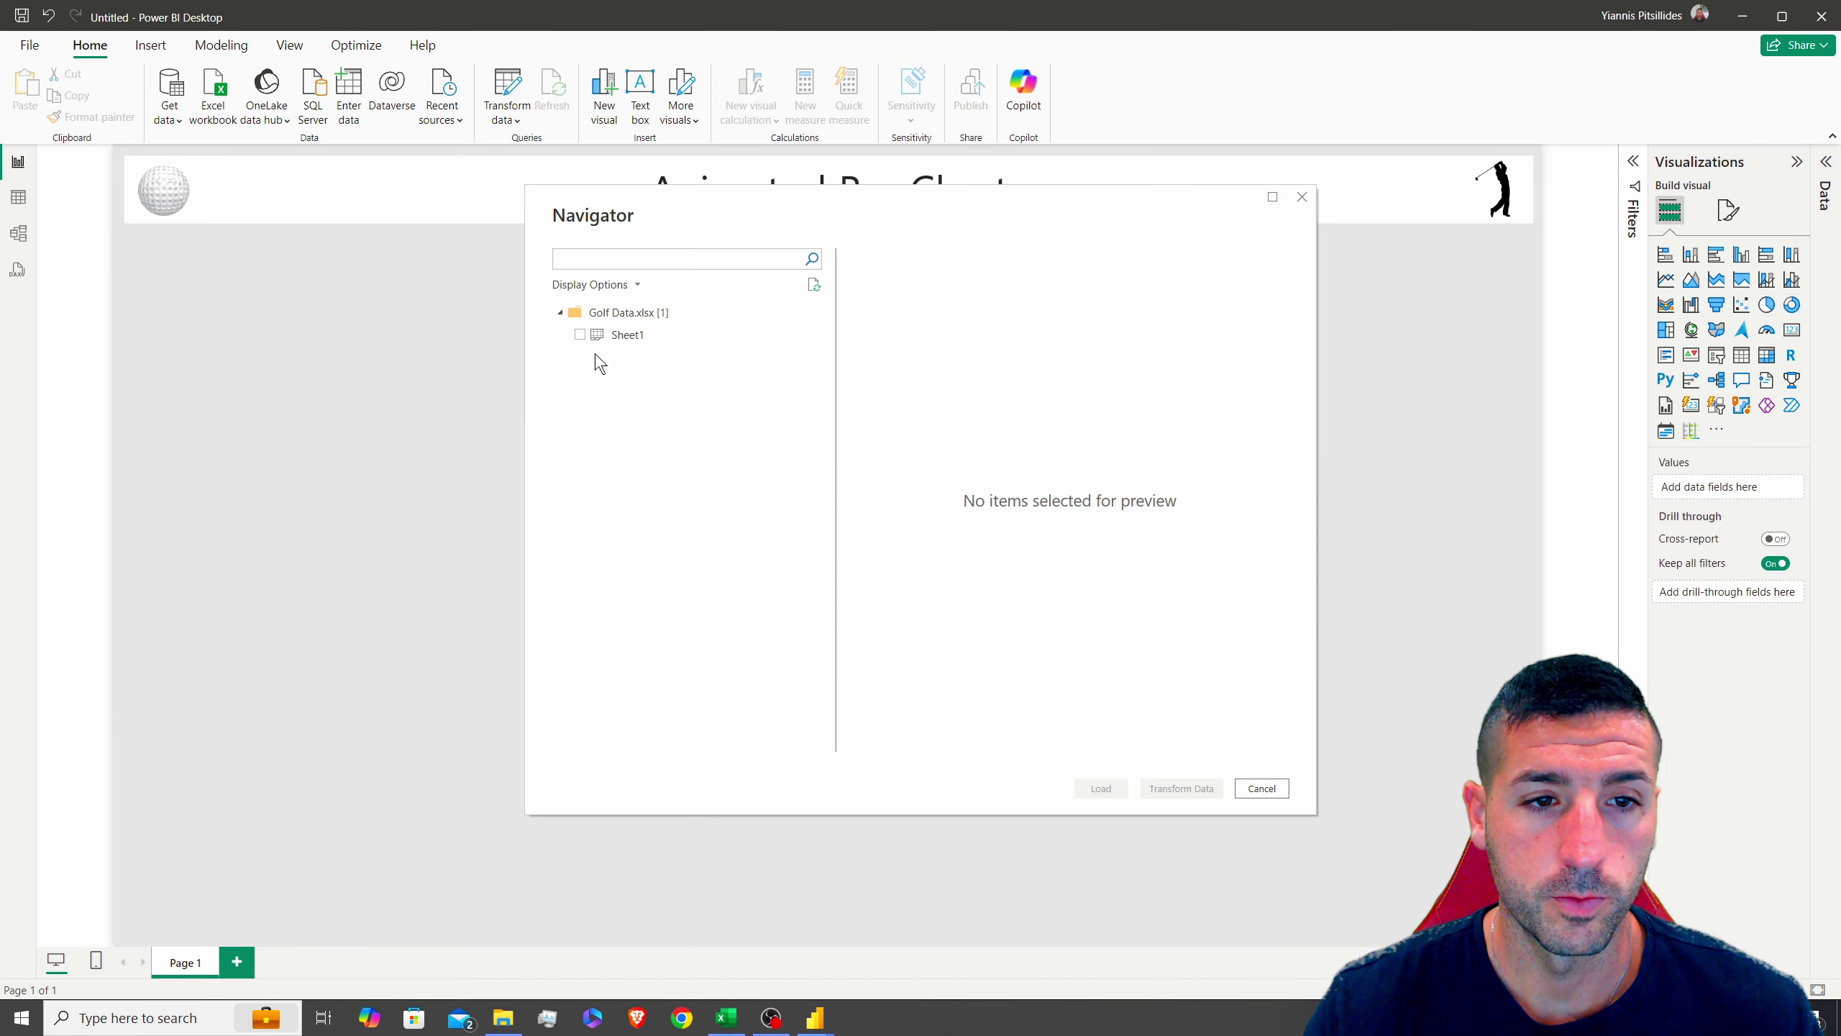
left_click(579, 336)
left_click(1099, 789)
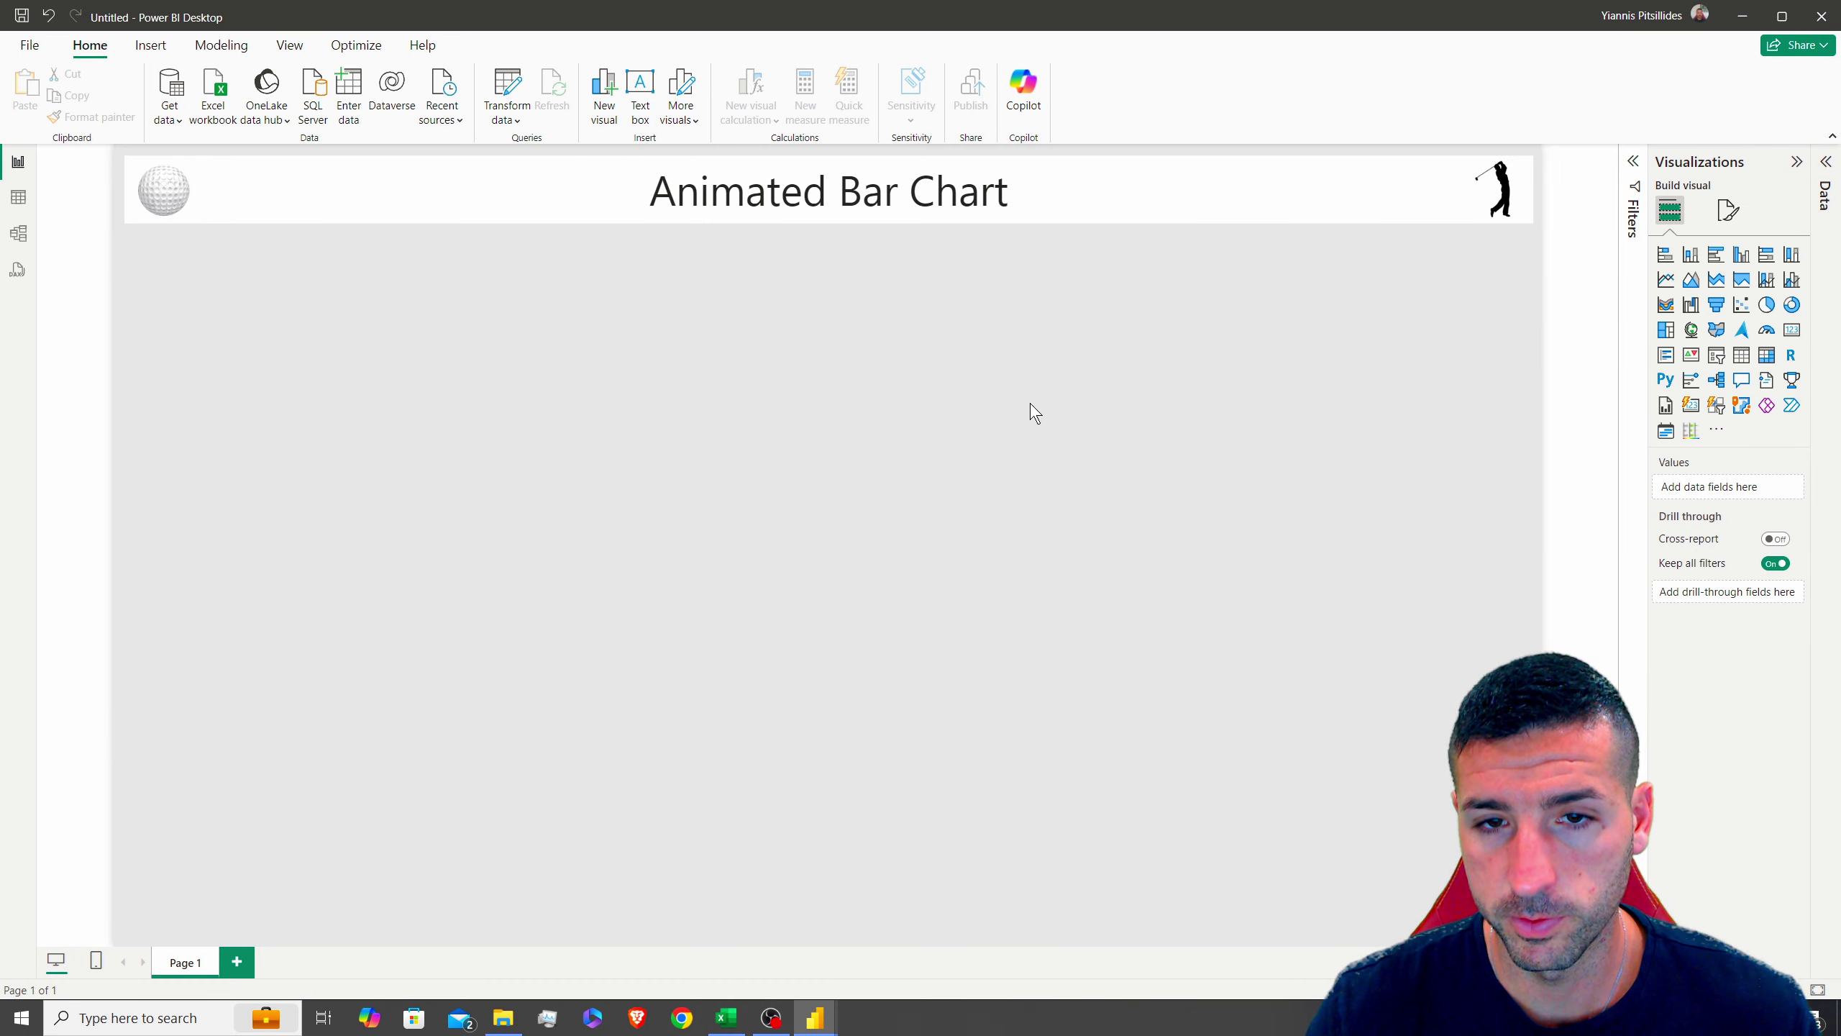
List the fields of Sheet1 and examine its rows in table view, including the Season, Country and Player Name columns
left_click(1813, 168)
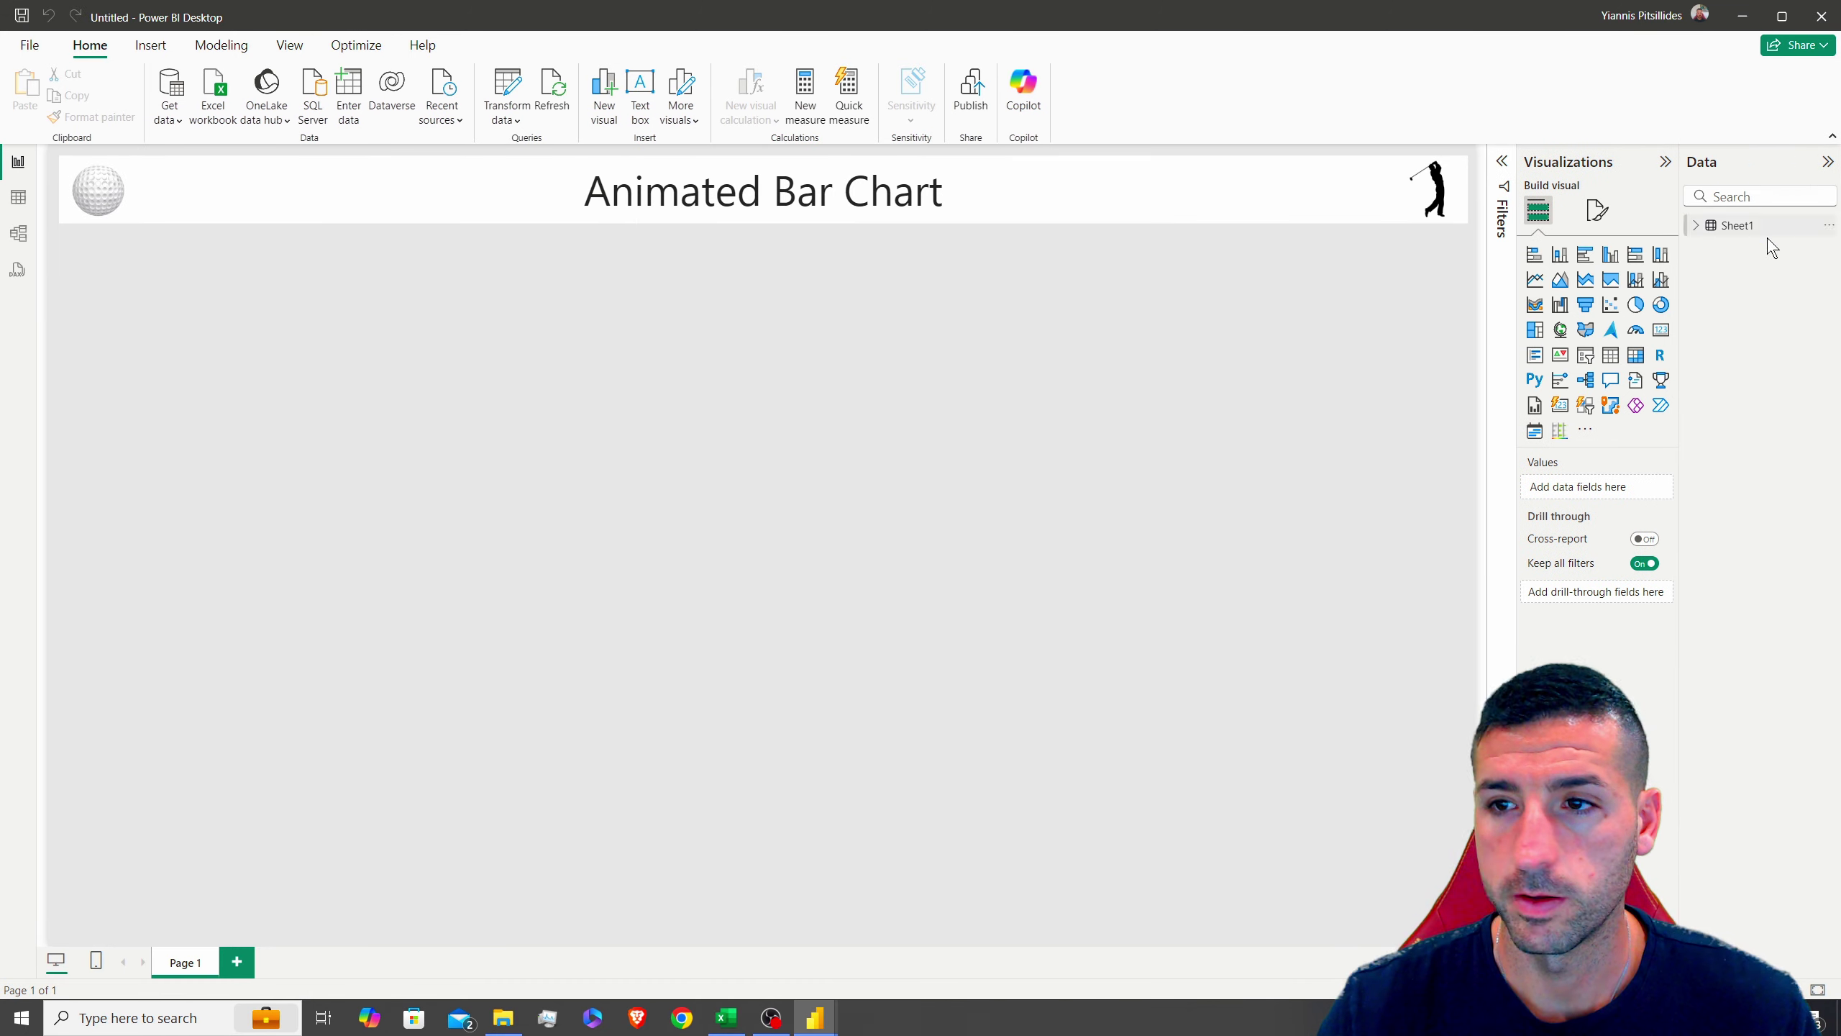
left_click(1697, 226)
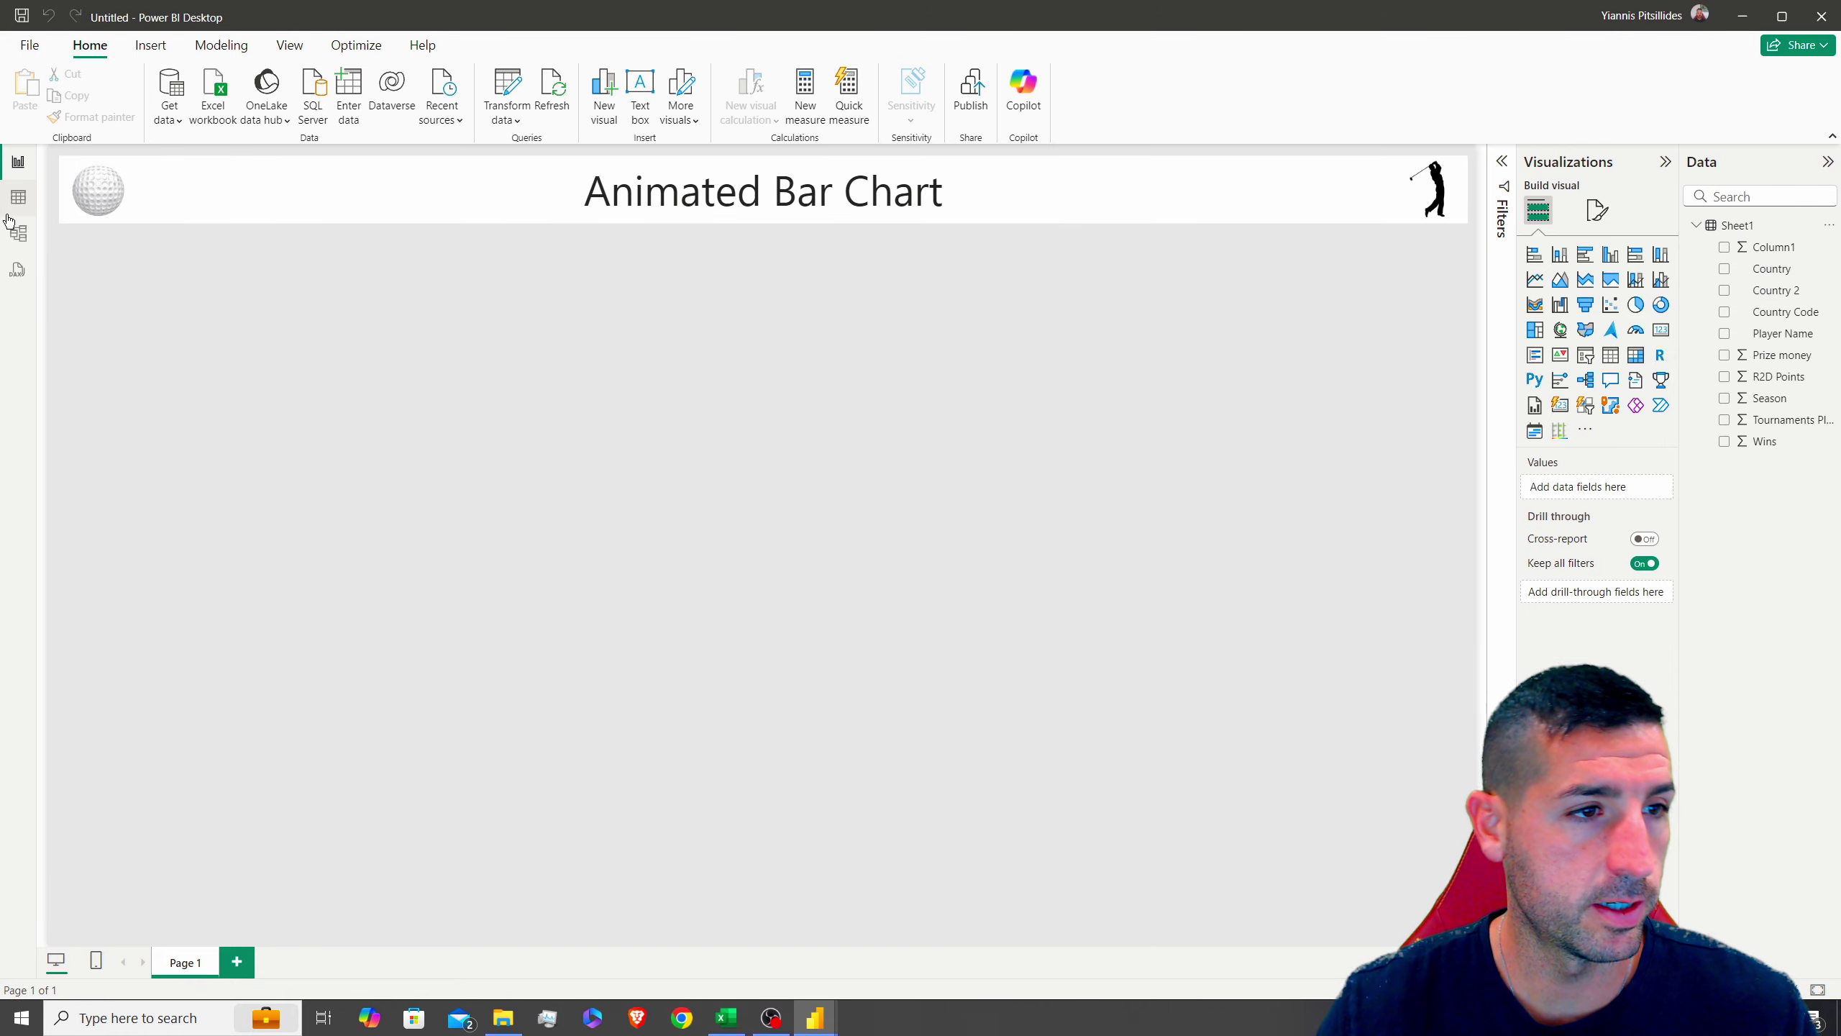
left_click(19, 196)
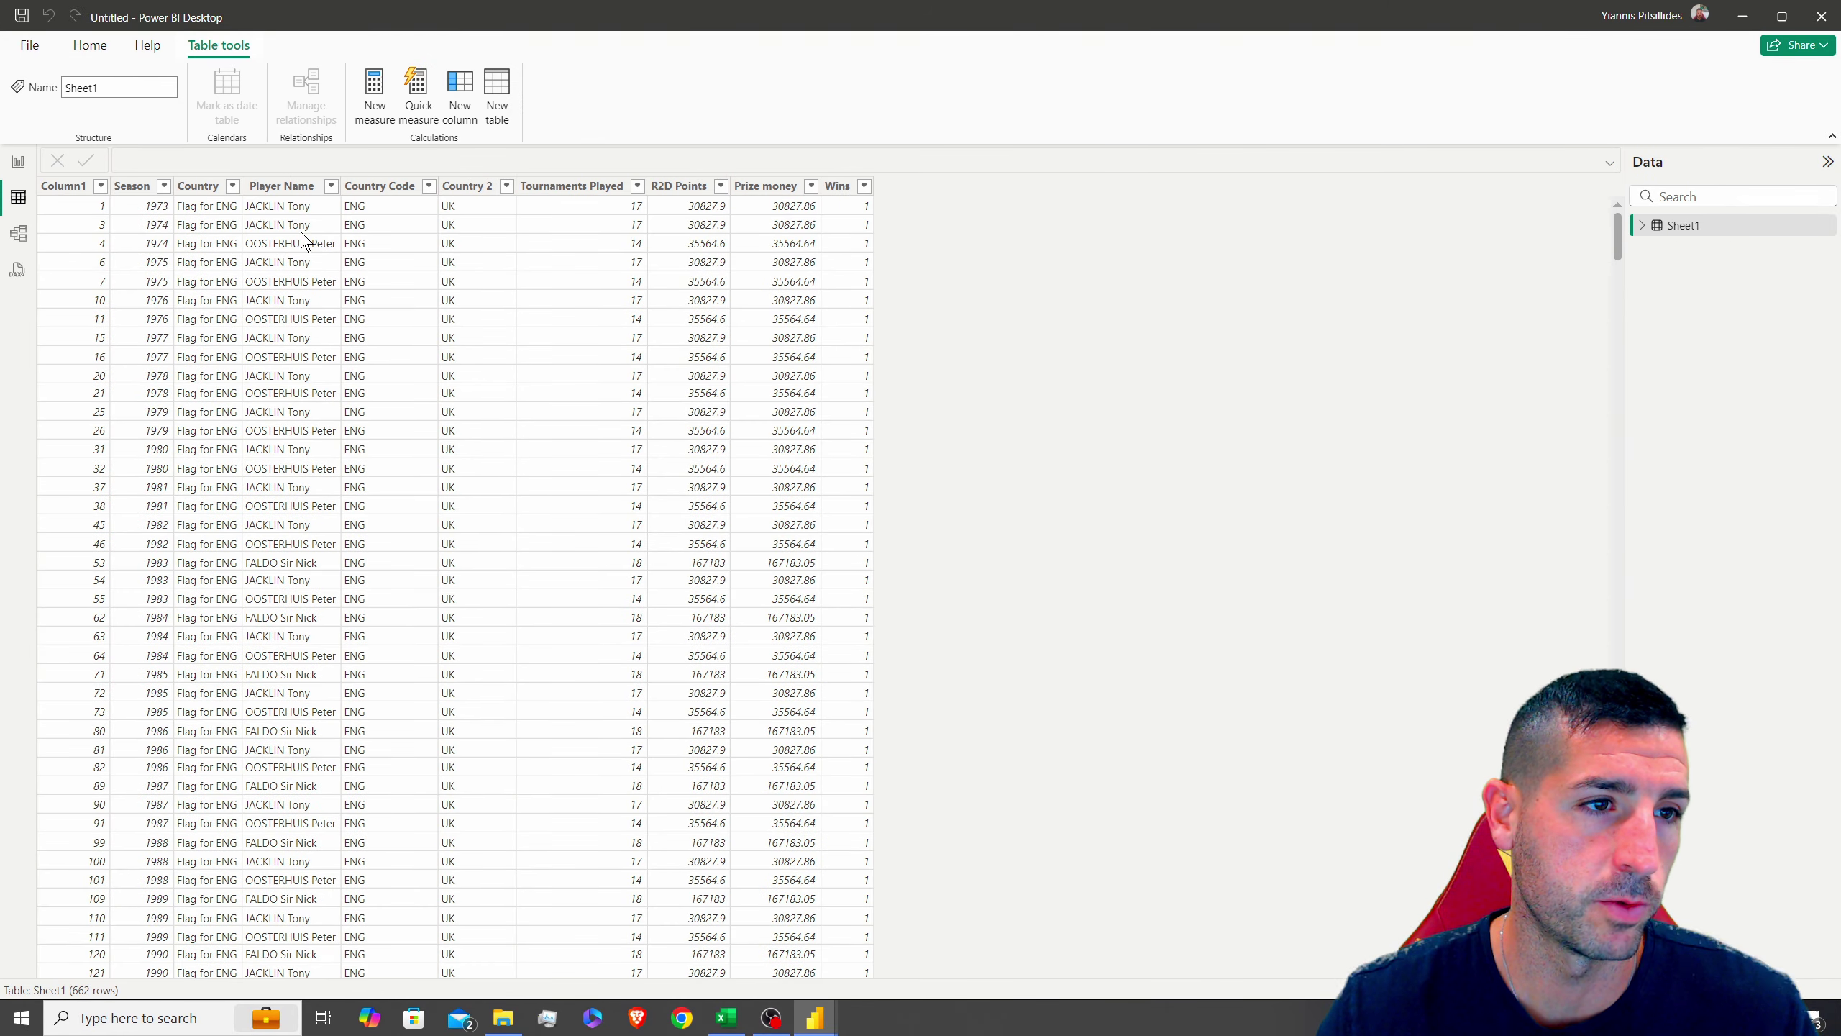
left_click(142, 341)
left_click(205, 284)
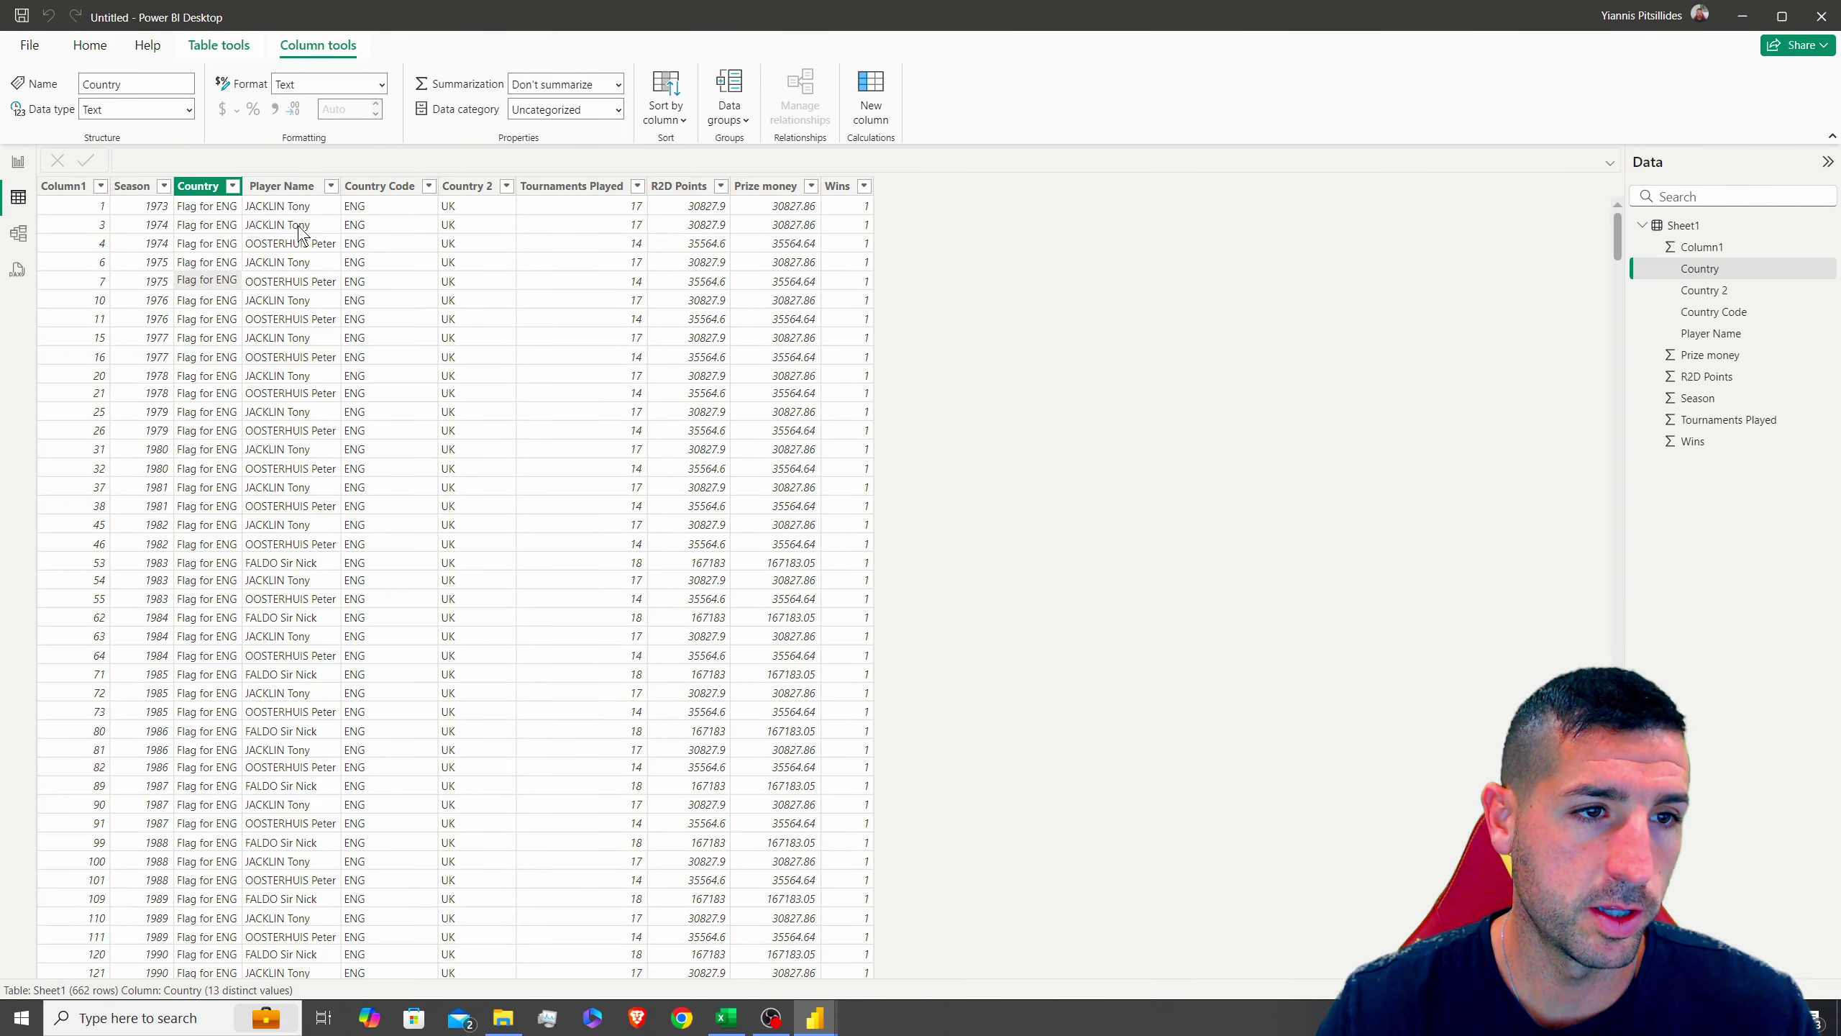
left_click(298, 225)
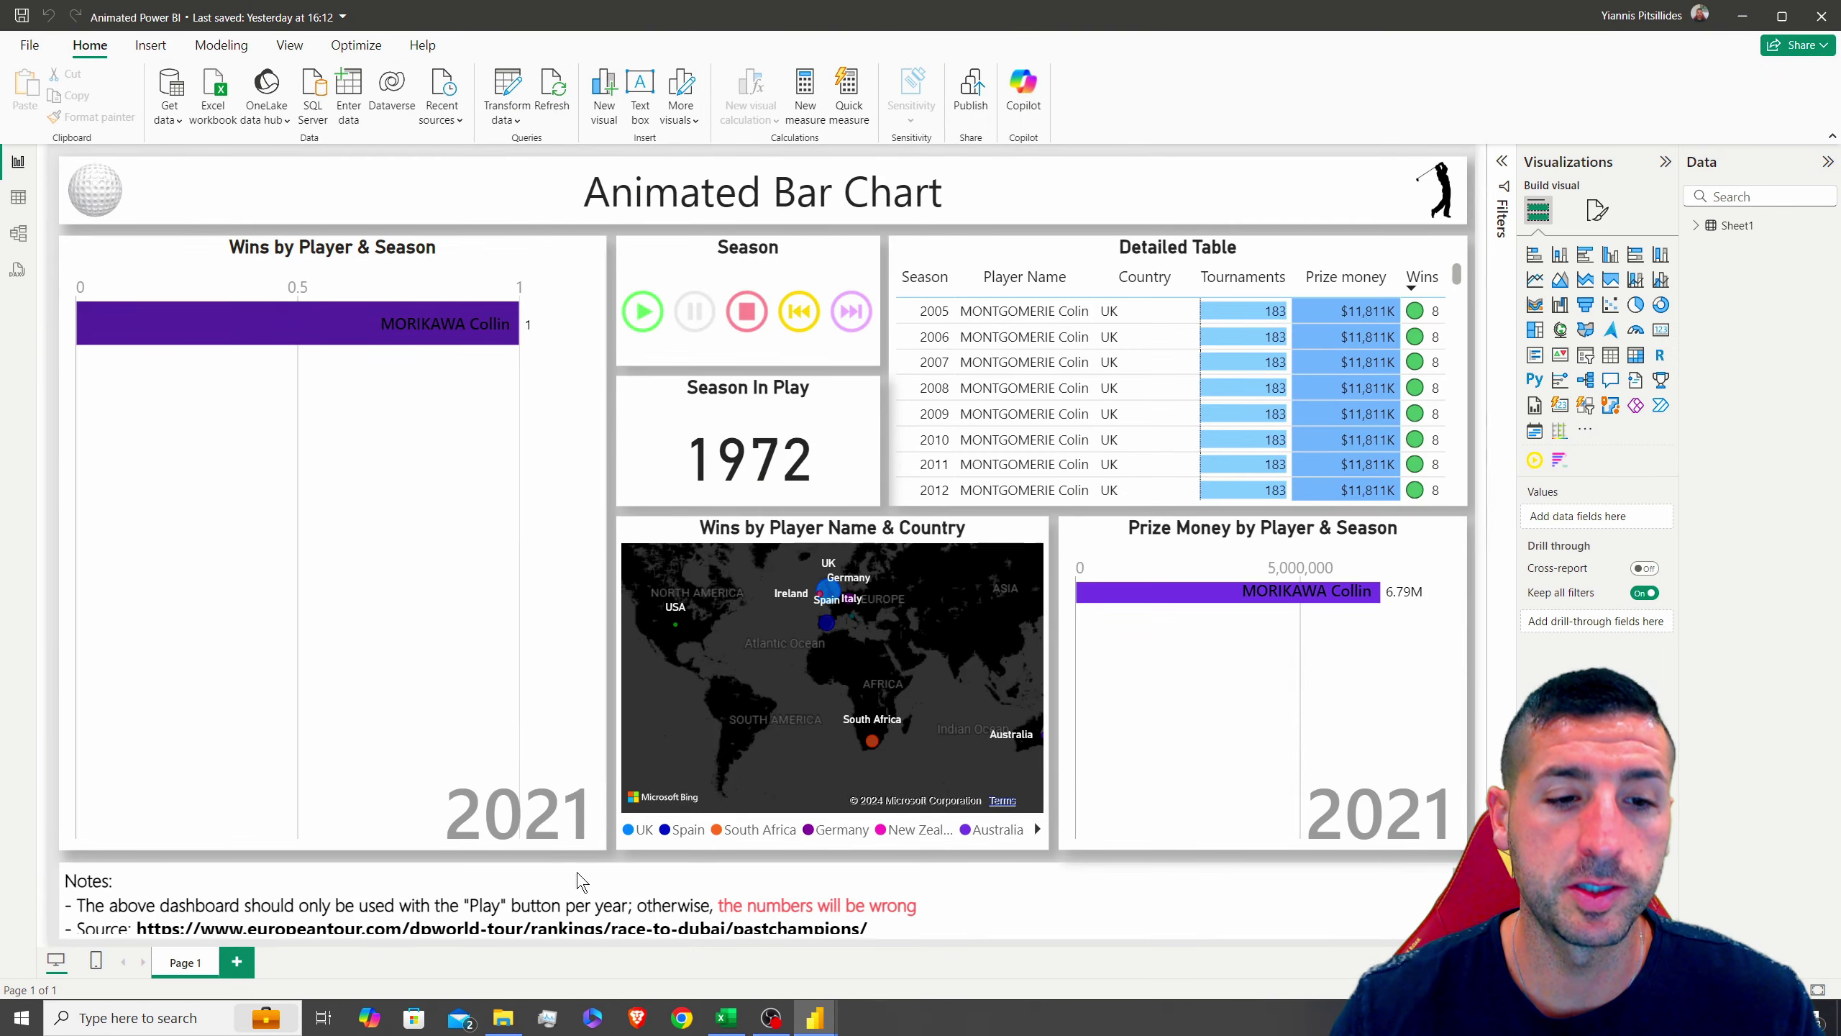
Switch to the finished Animated Power BI report and highlight the data source link in its notes
left_click(848, 920)
left_click_drag(867, 923, 137, 923)
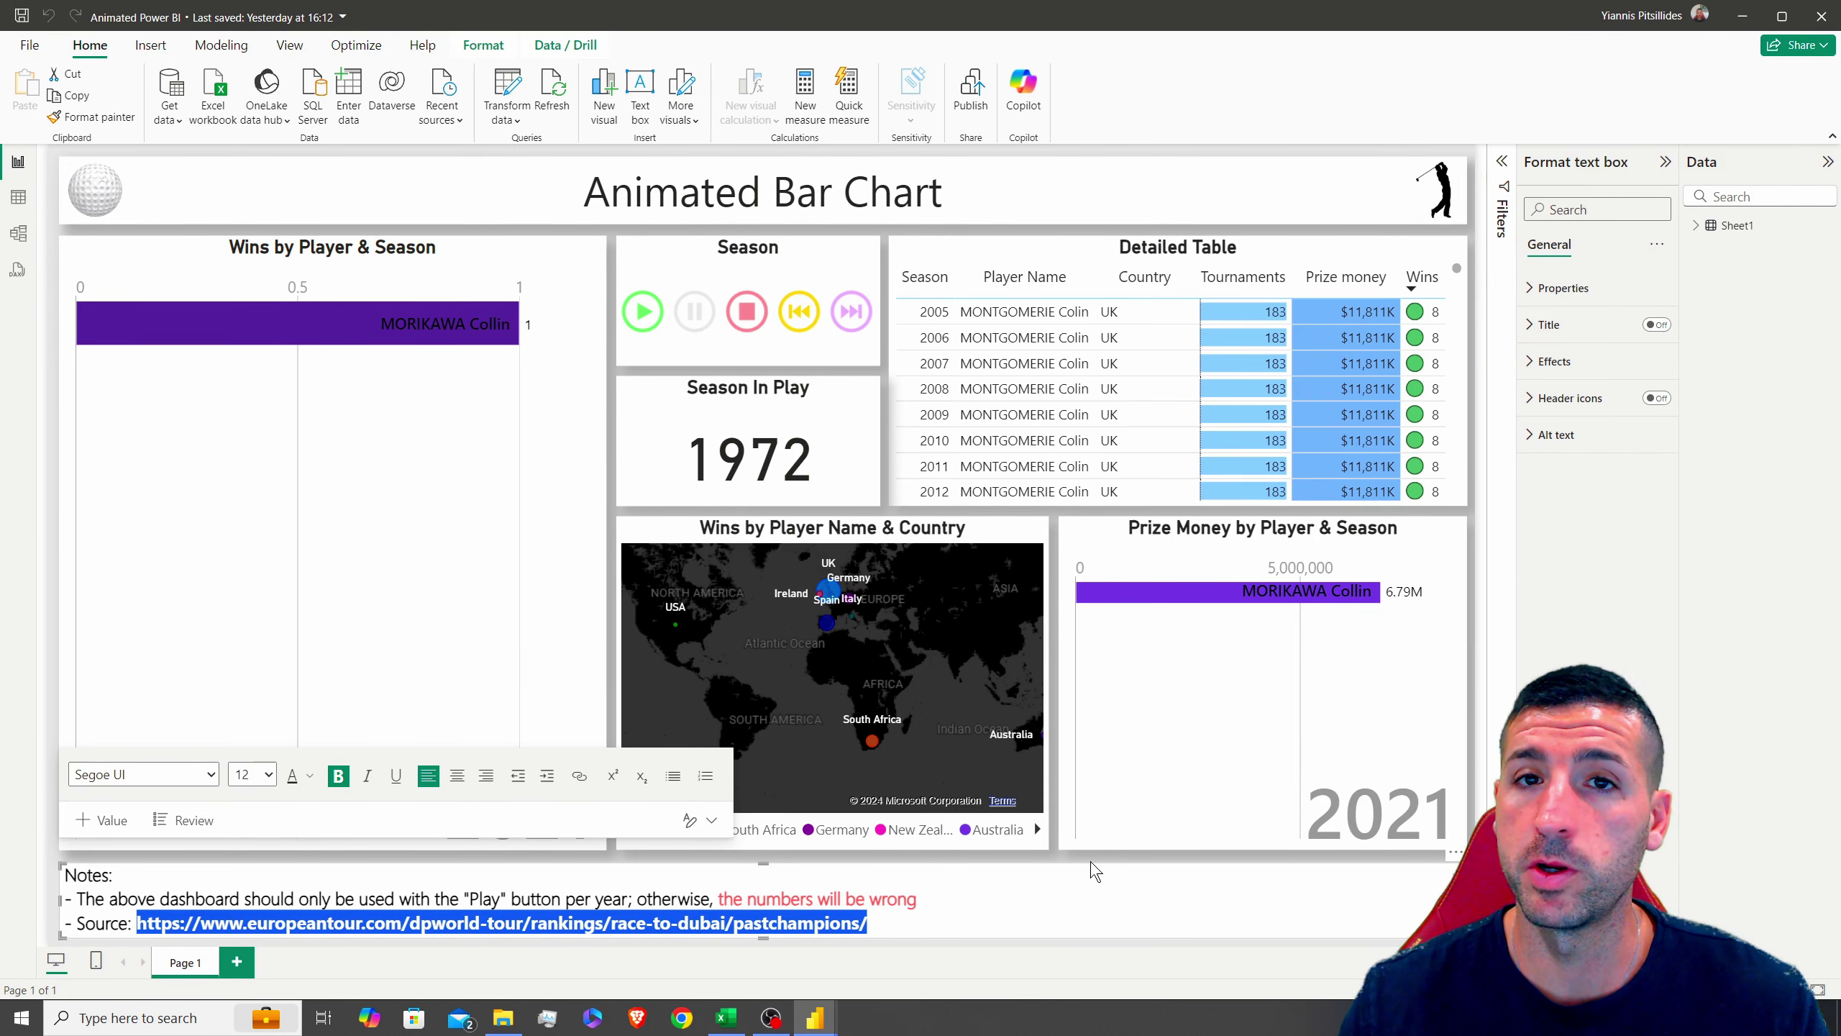
Review the Sheet1 table of the untitled report again and return to its report canvas
left_click(18, 198)
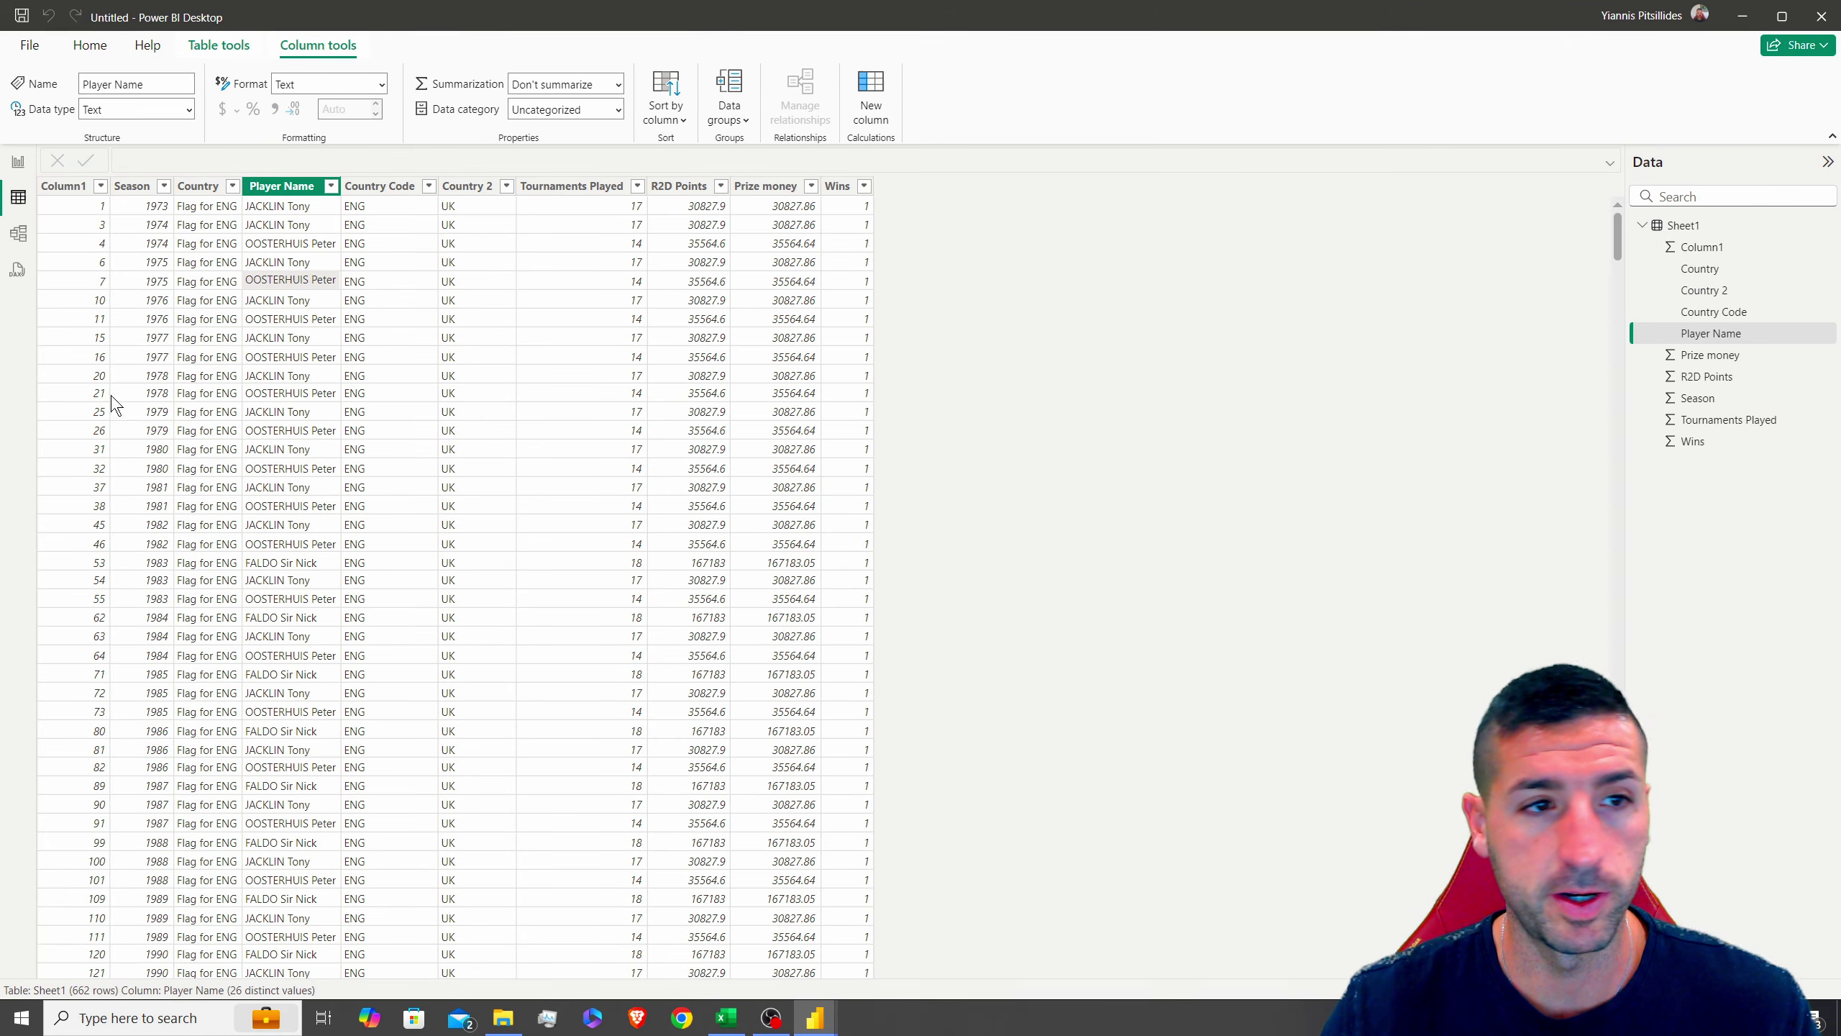
left_click(18, 161)
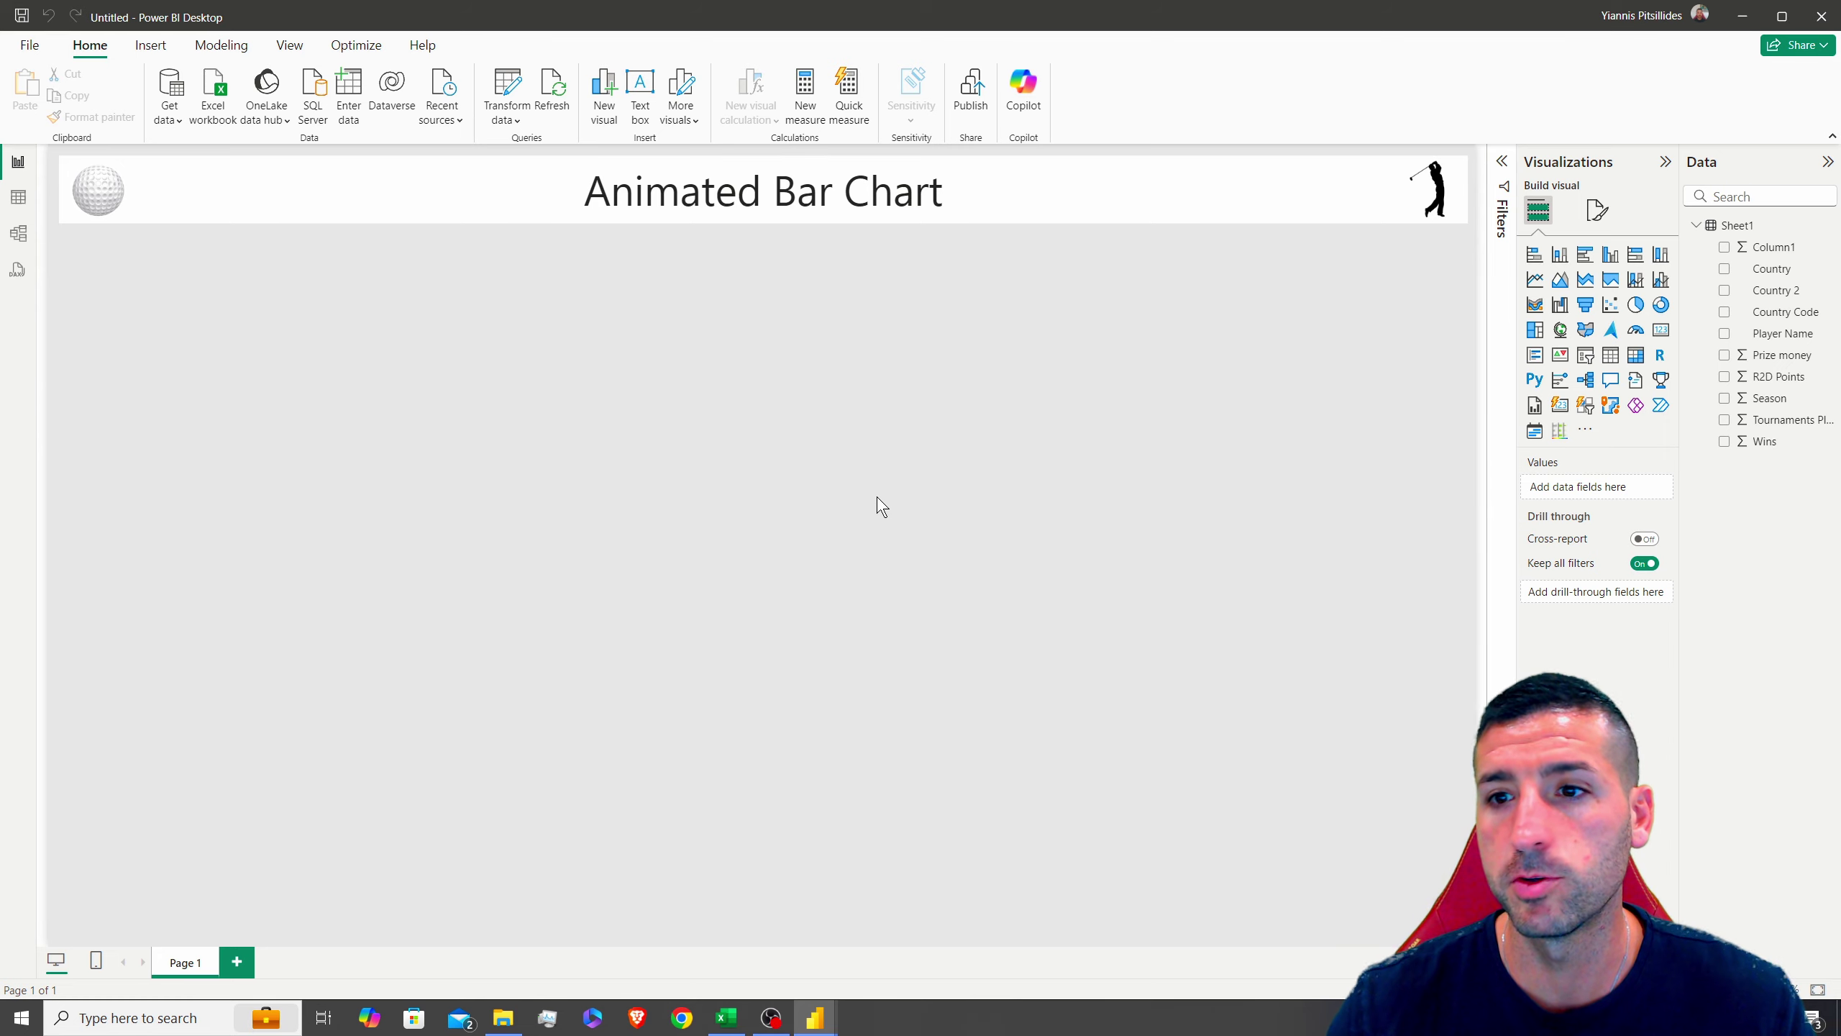
Search the Power BI visuals store for "animate" and add the Play Axis (Dynamic Slicer) visual by mprozil to the report
left_click(1586, 432)
left_click(1660, 438)
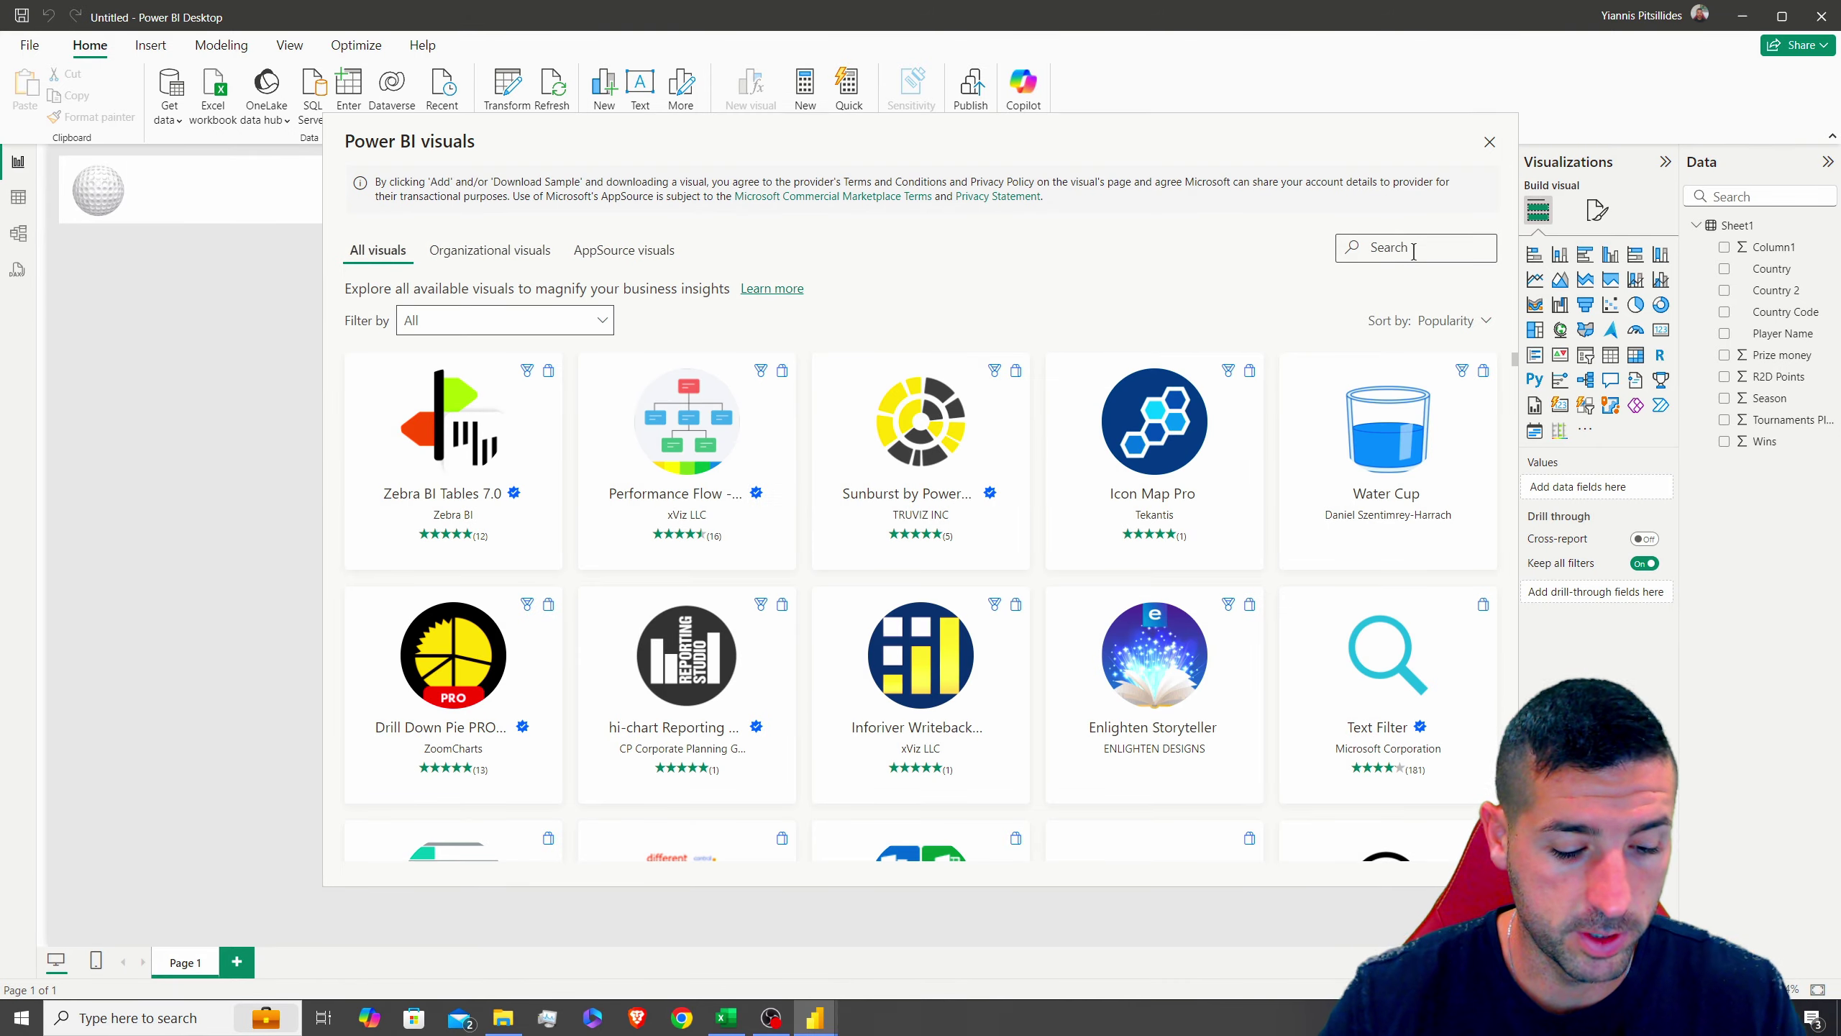
left_click(1413, 249)
type("animate")
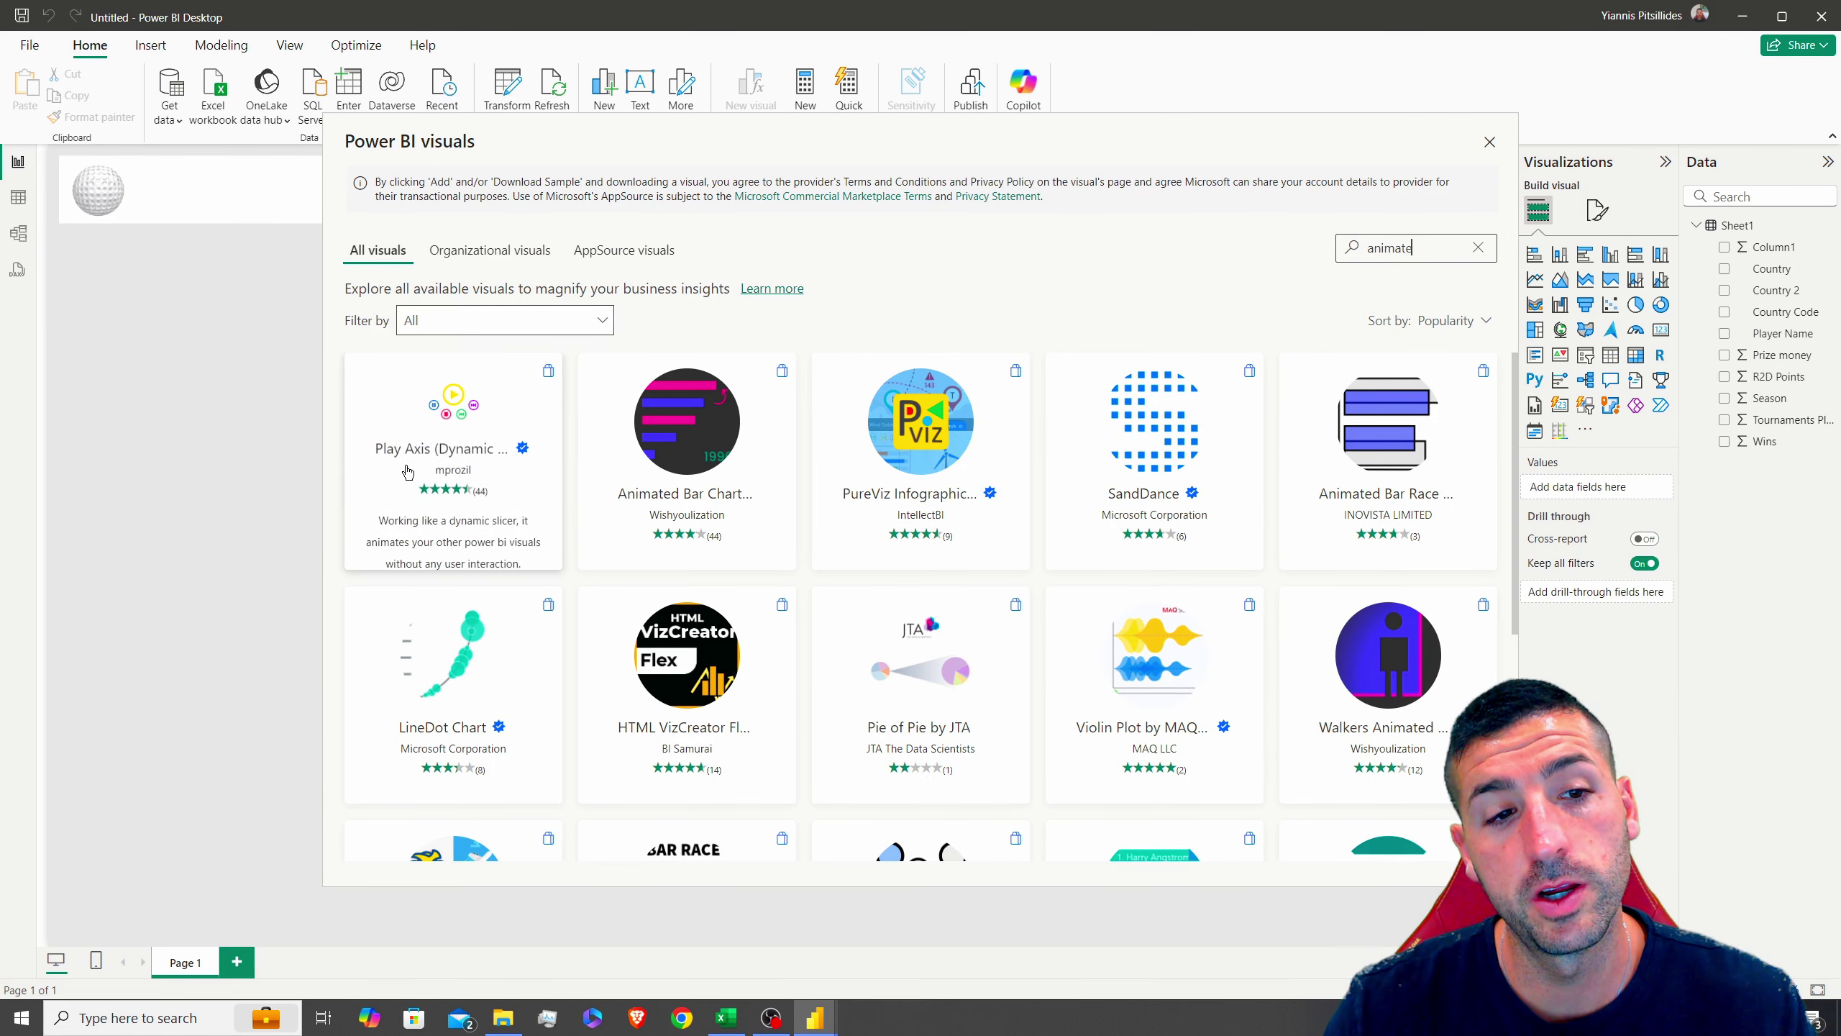
left_click(459, 437)
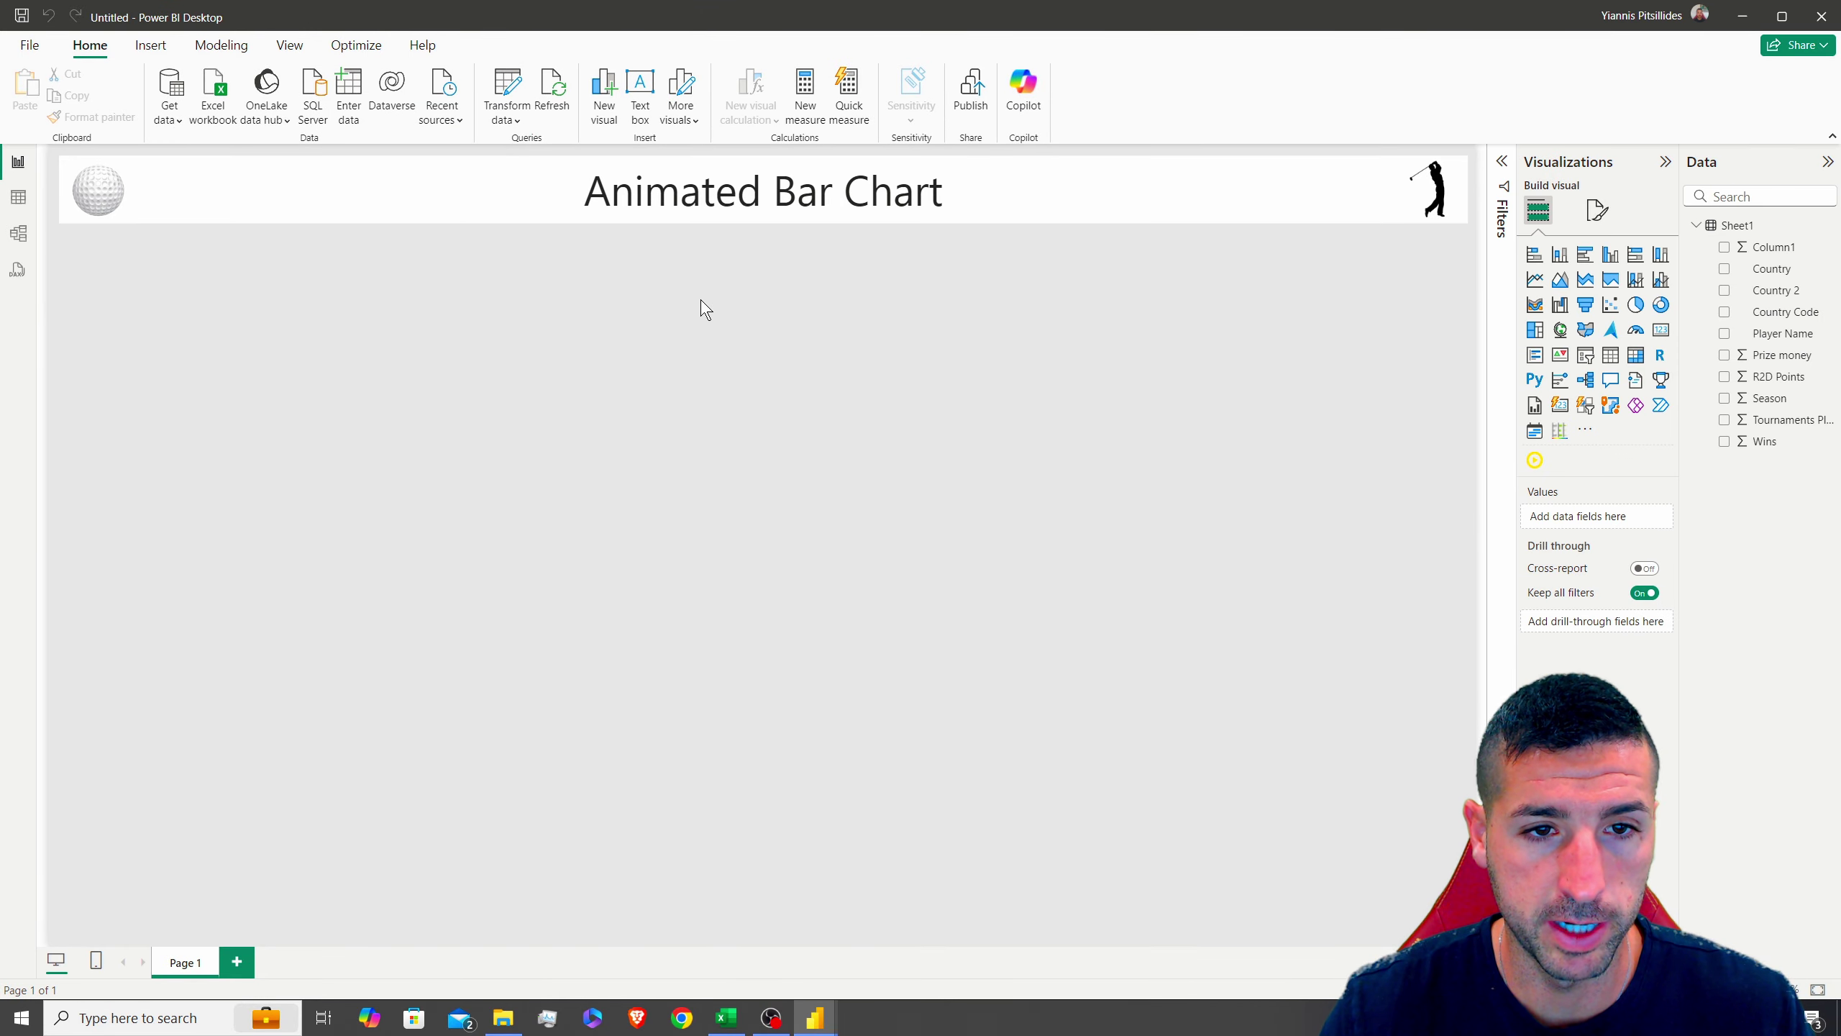
Switch to the finished Animated Power BI report and play, then stop, its Season animation to examine the play axis
mouse_move(816, 1015)
left_click(718, 943)
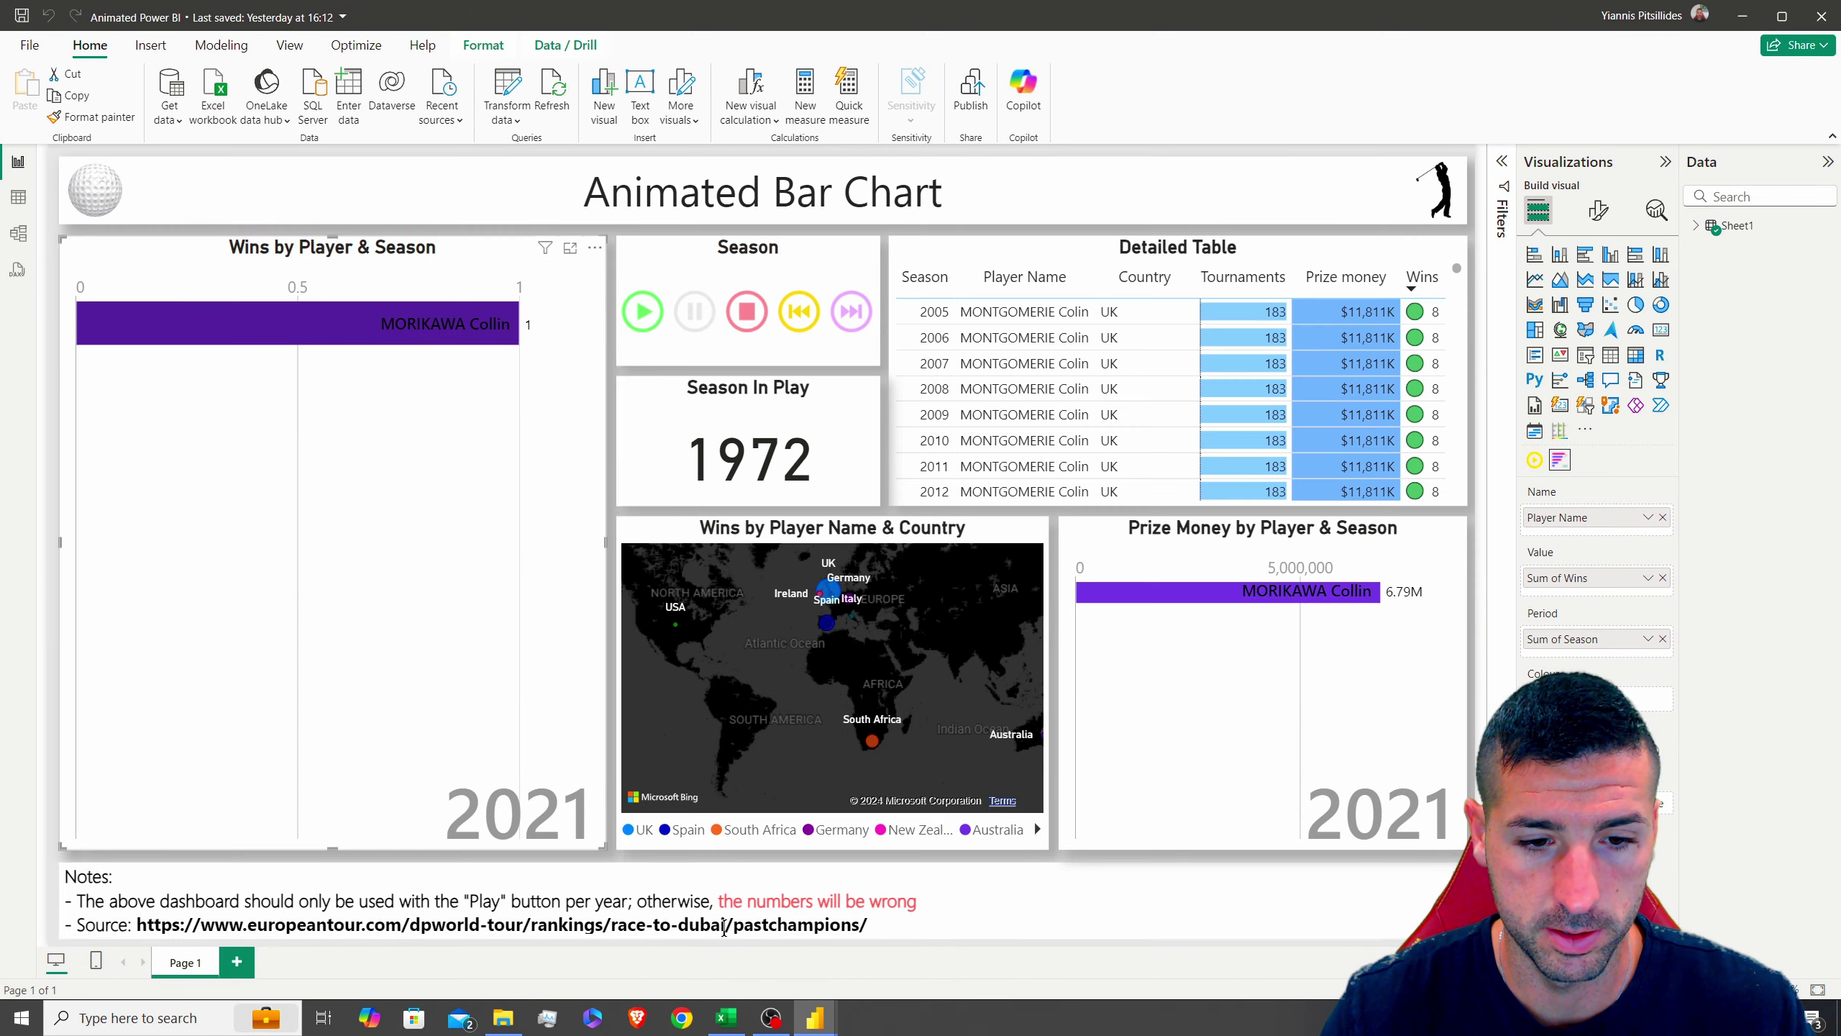
left_click(741, 255)
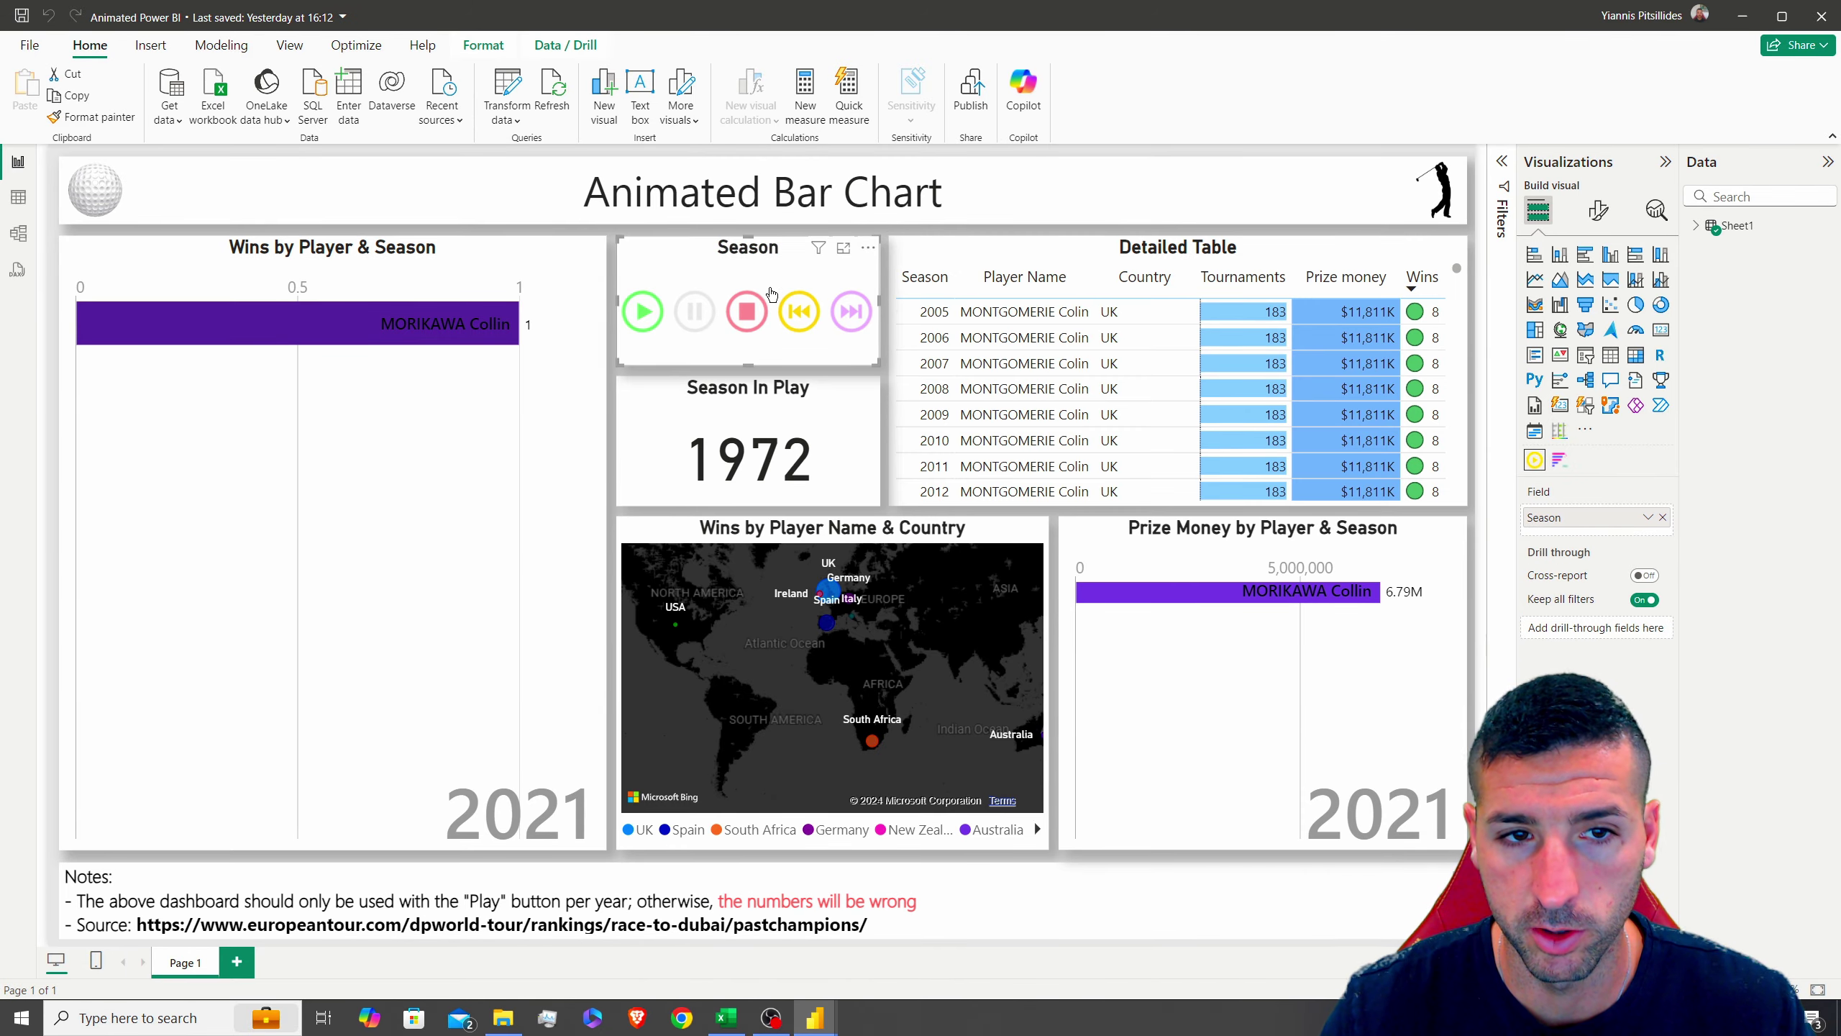
left_click(650, 316)
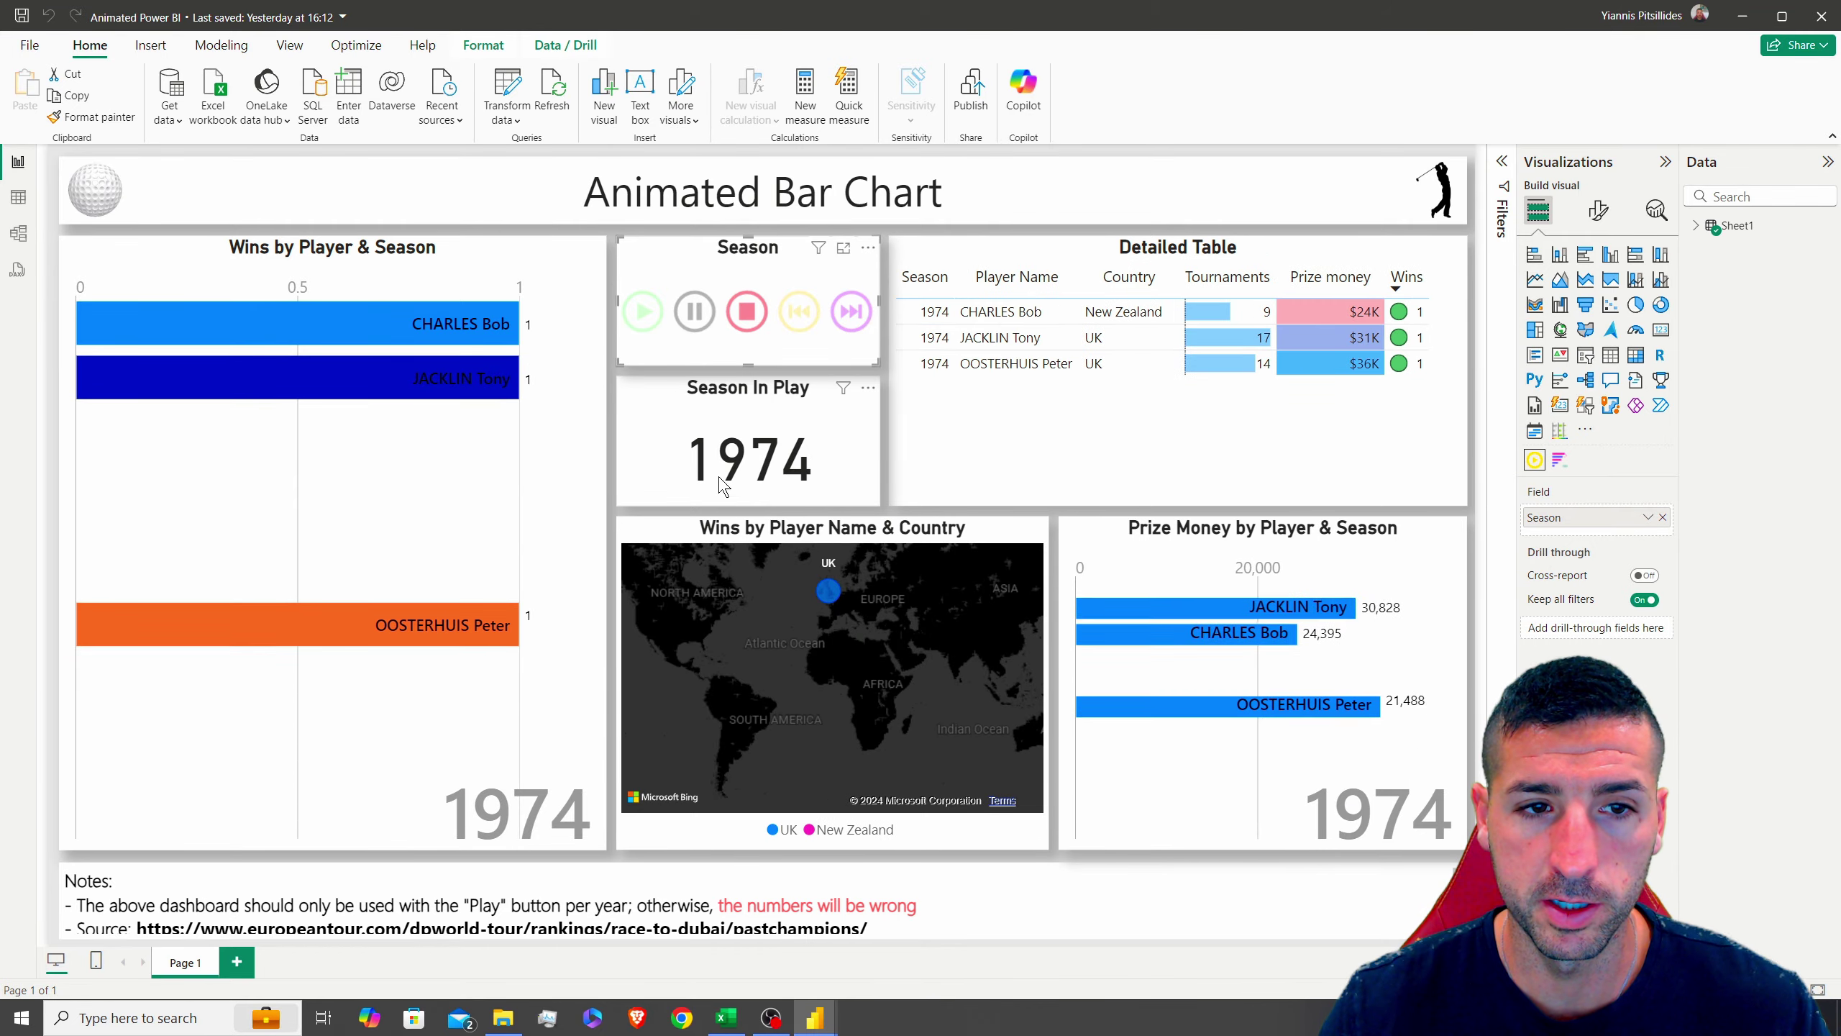
left_click(747, 312)
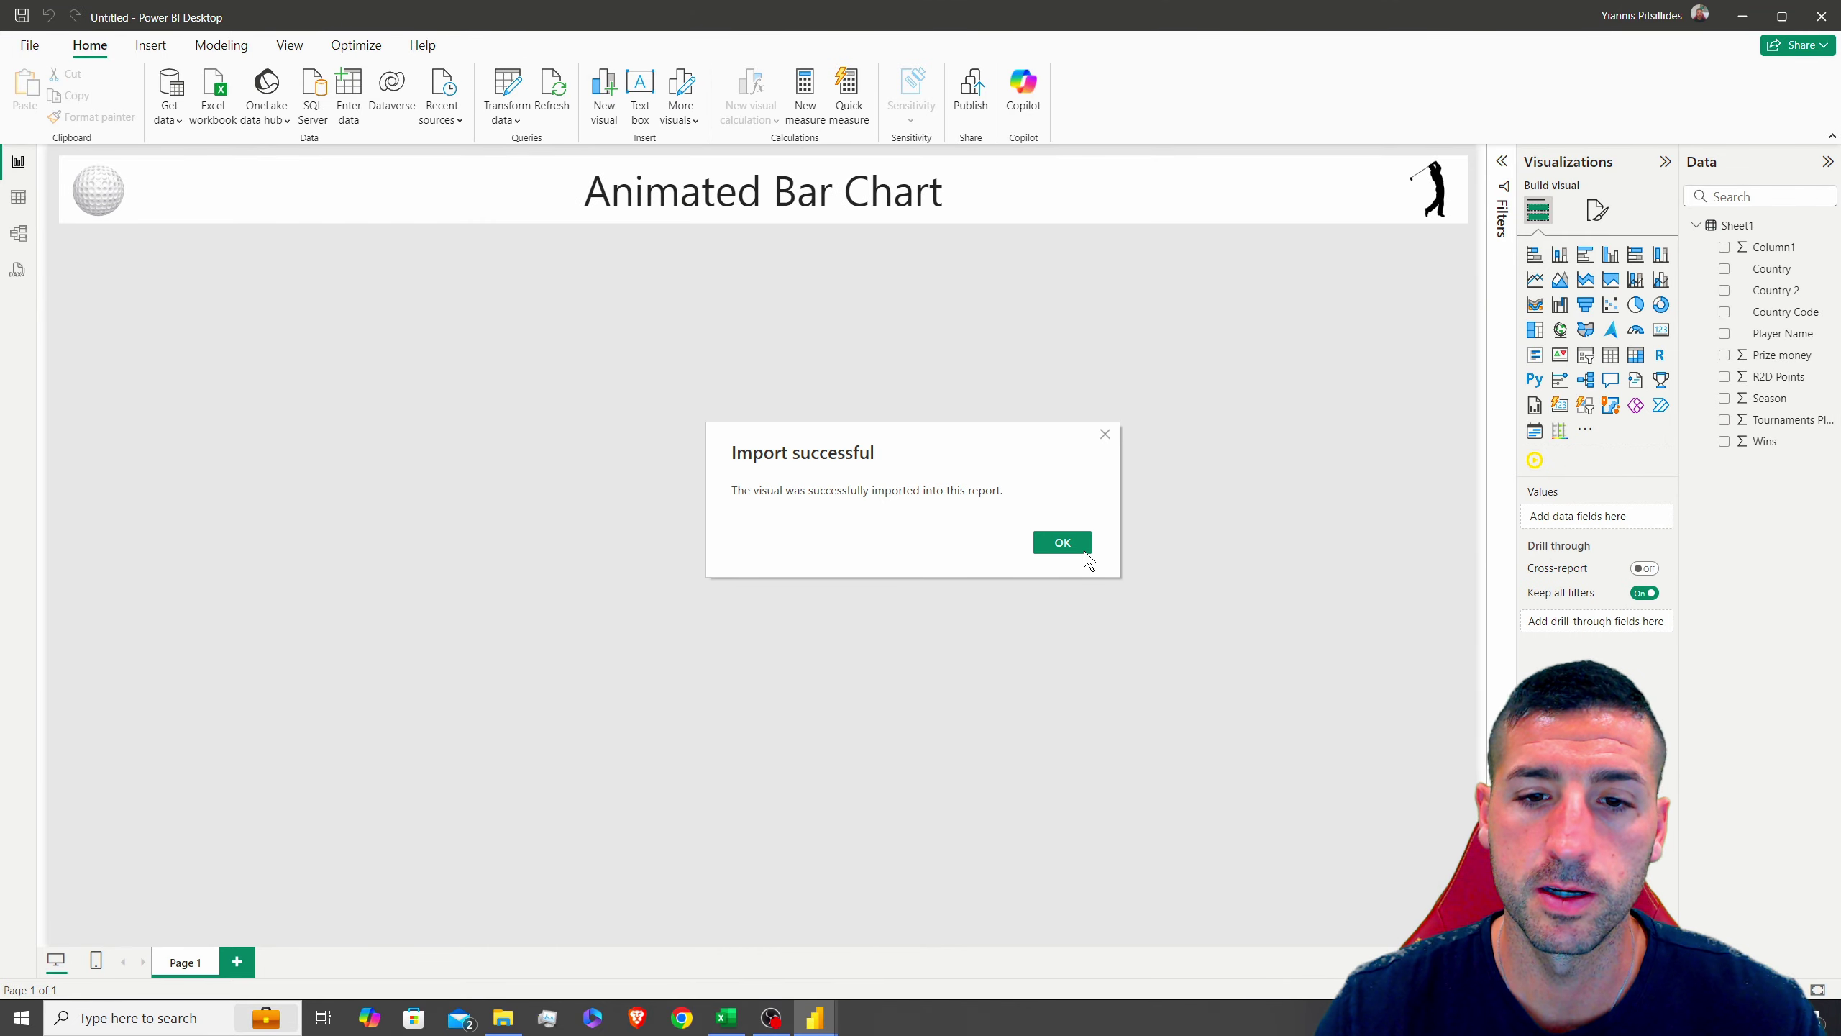
Search the visuals store for "animated" and add the Animated Bar Chart visual by Wishyoulization to the untitled report
left_click(1066, 544)
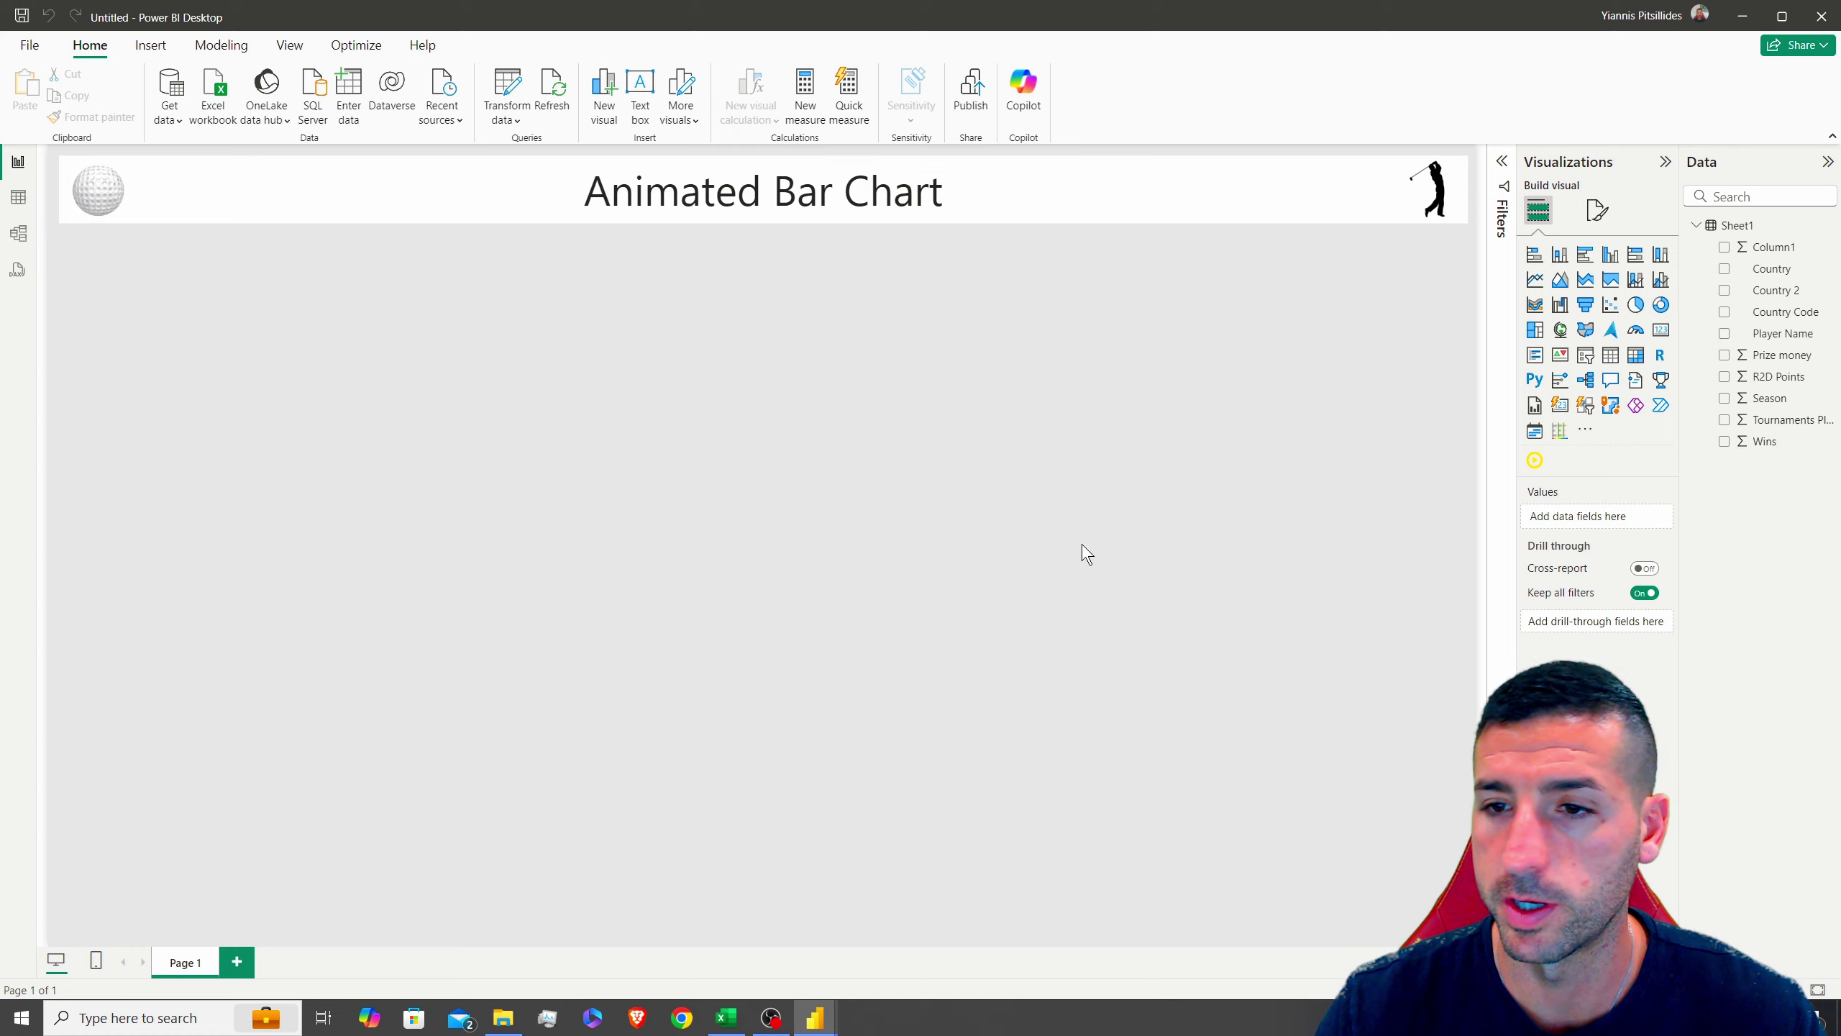
left_click(1588, 431)
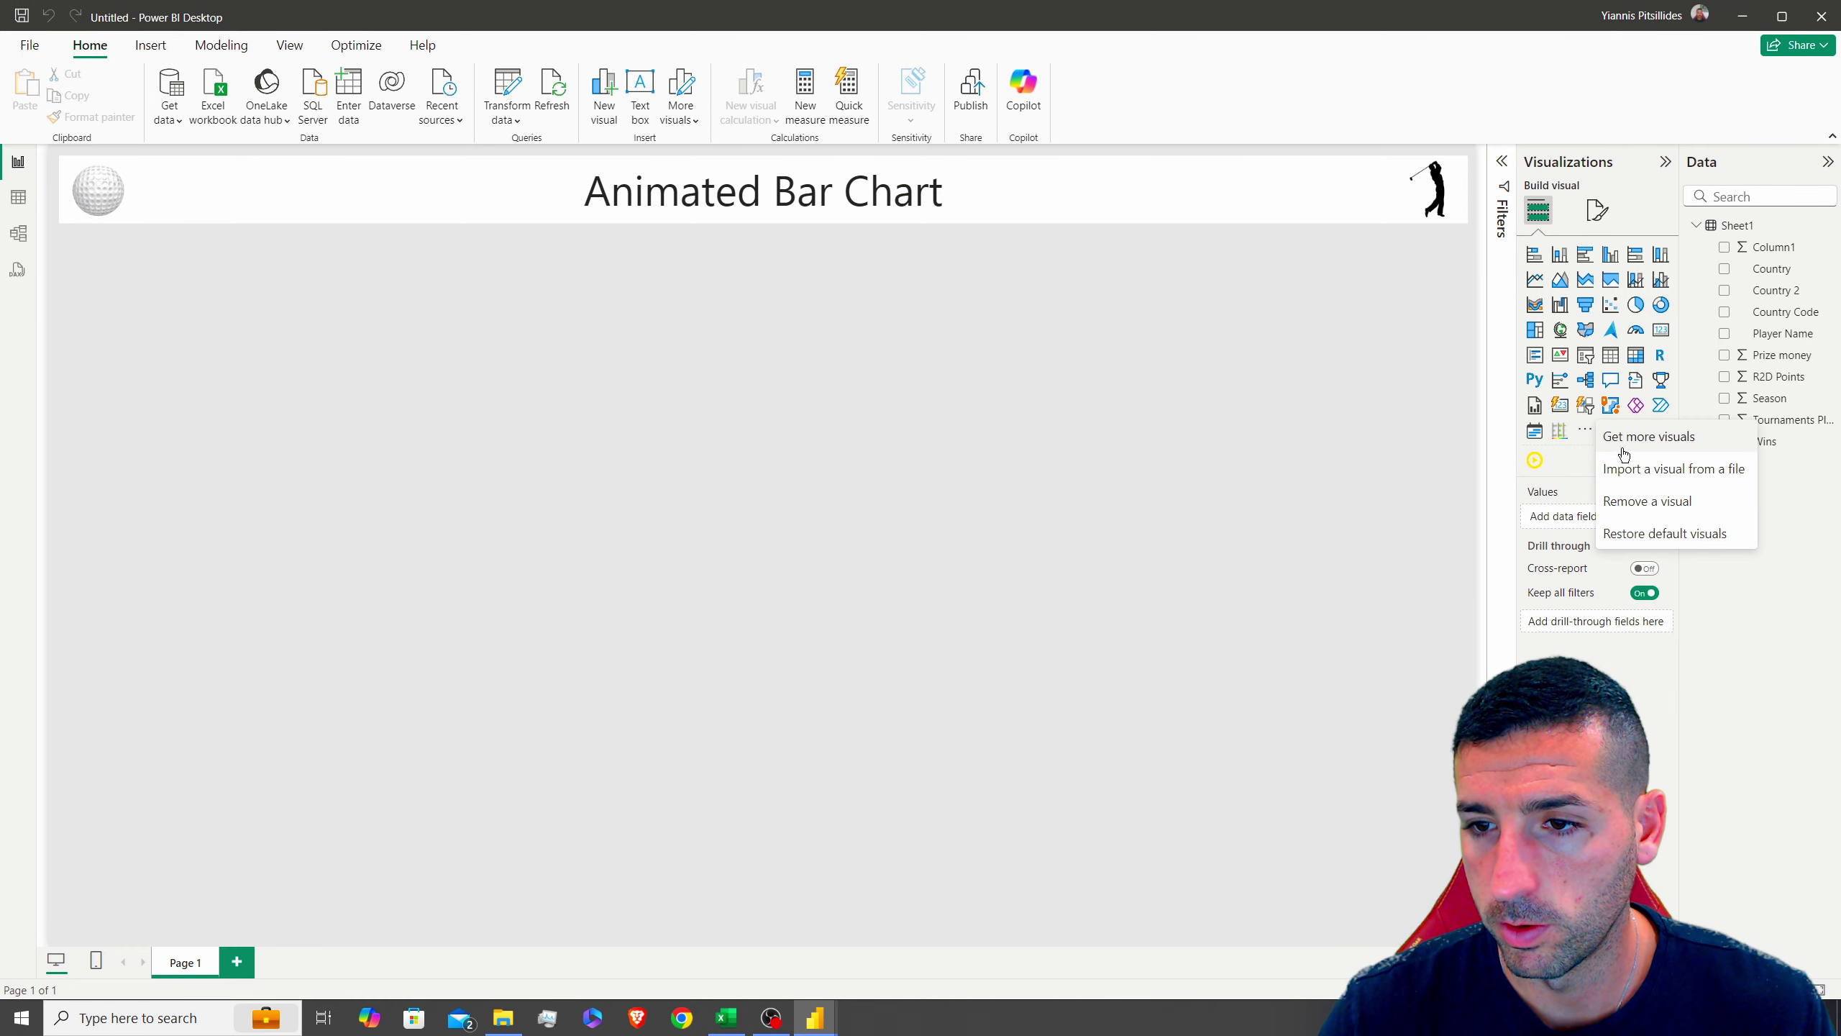
left_click(1620, 444)
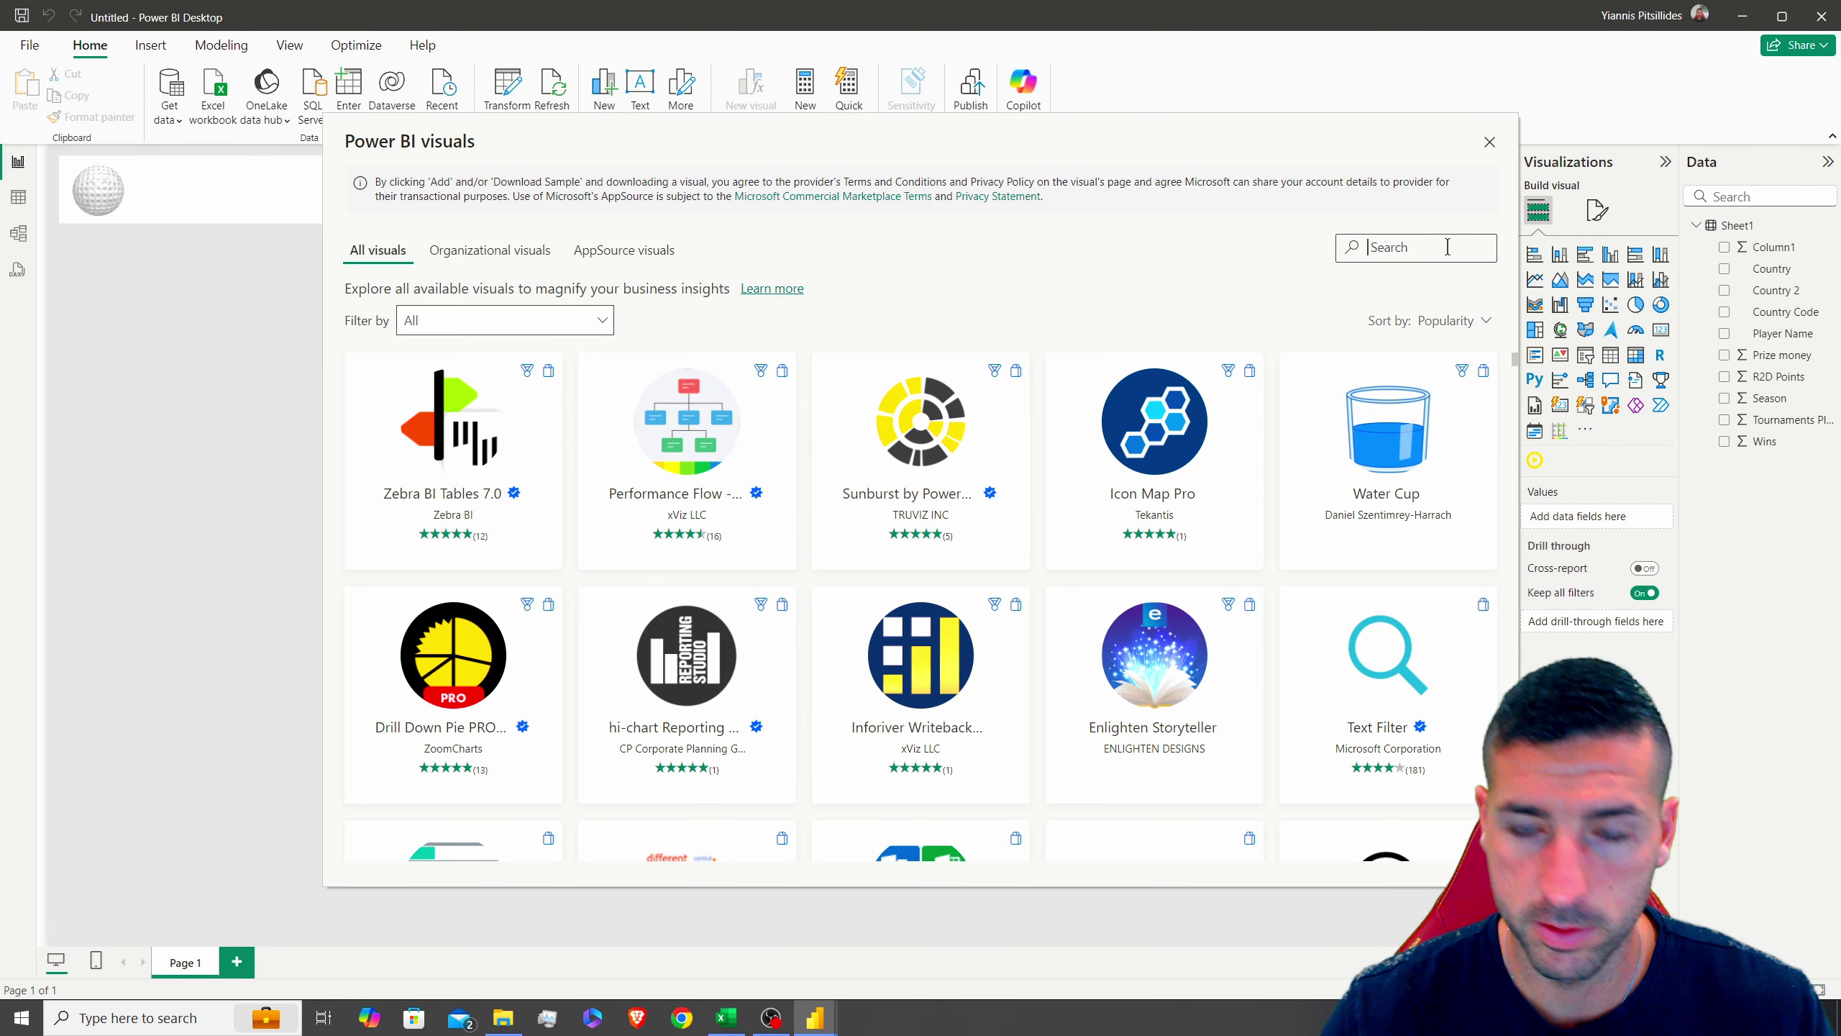
left_click(1448, 248)
type("animated")
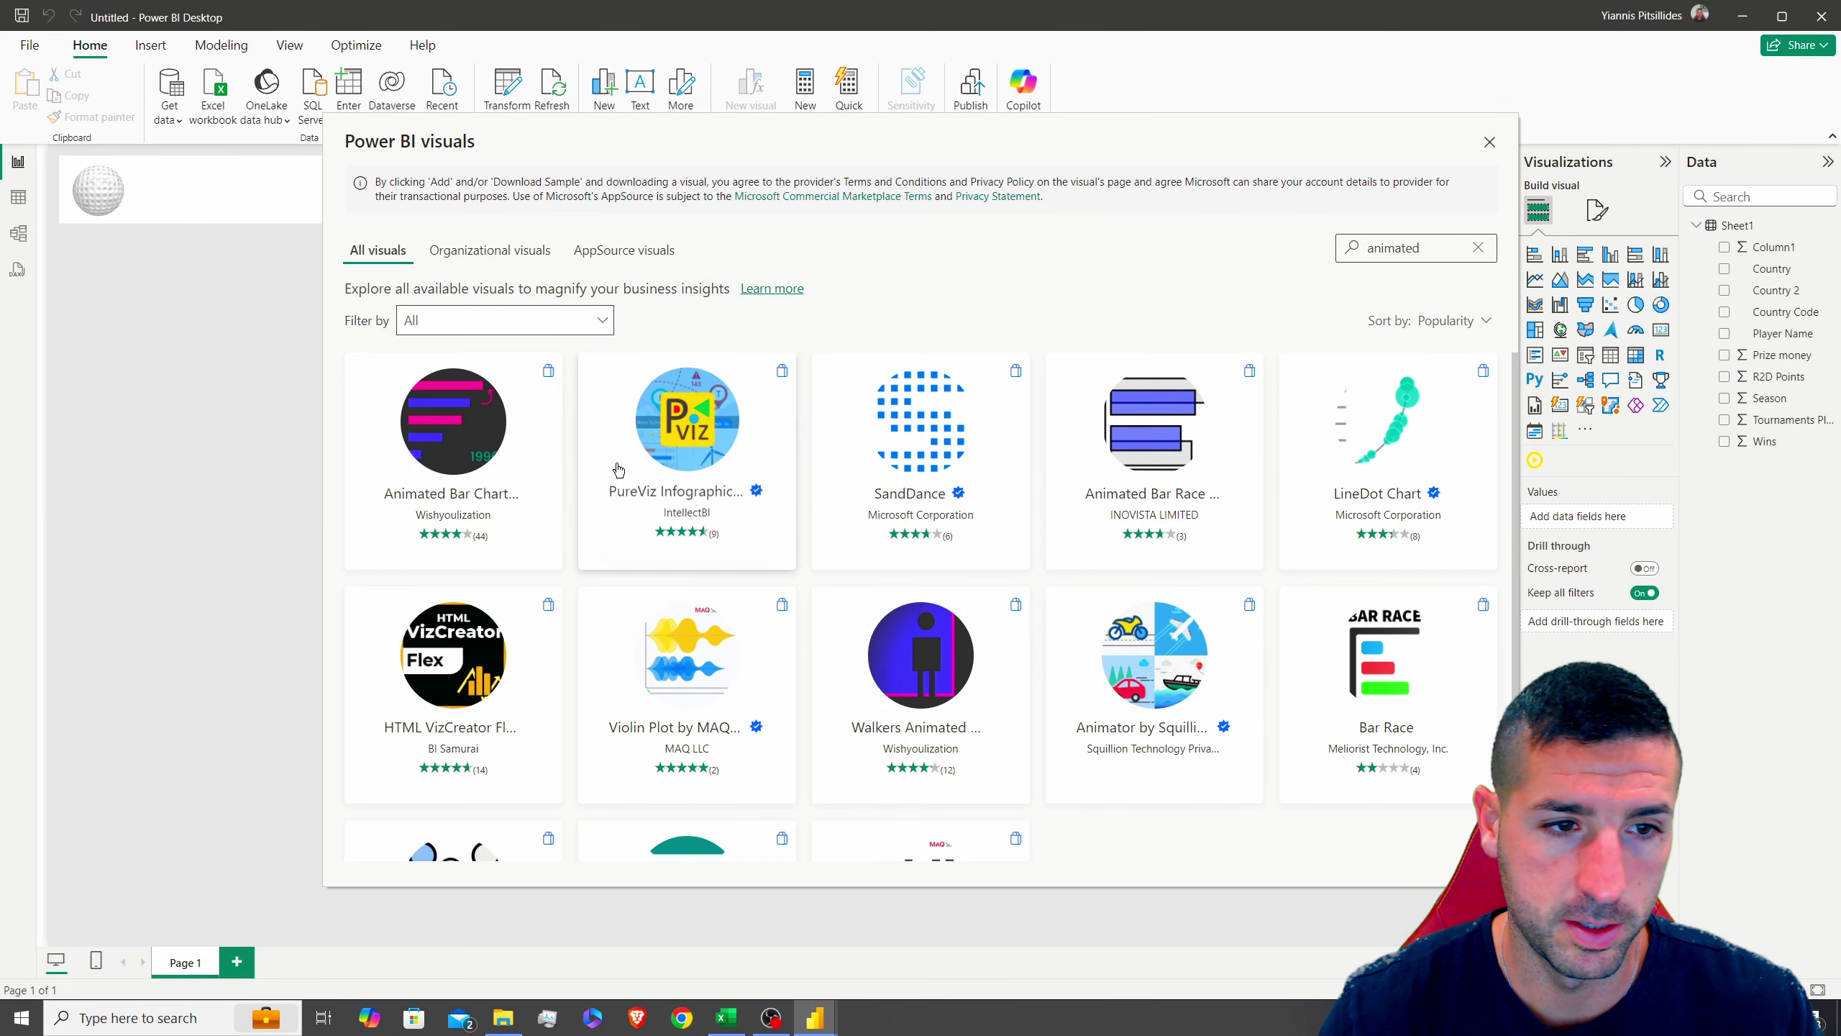
left_click(446, 435)
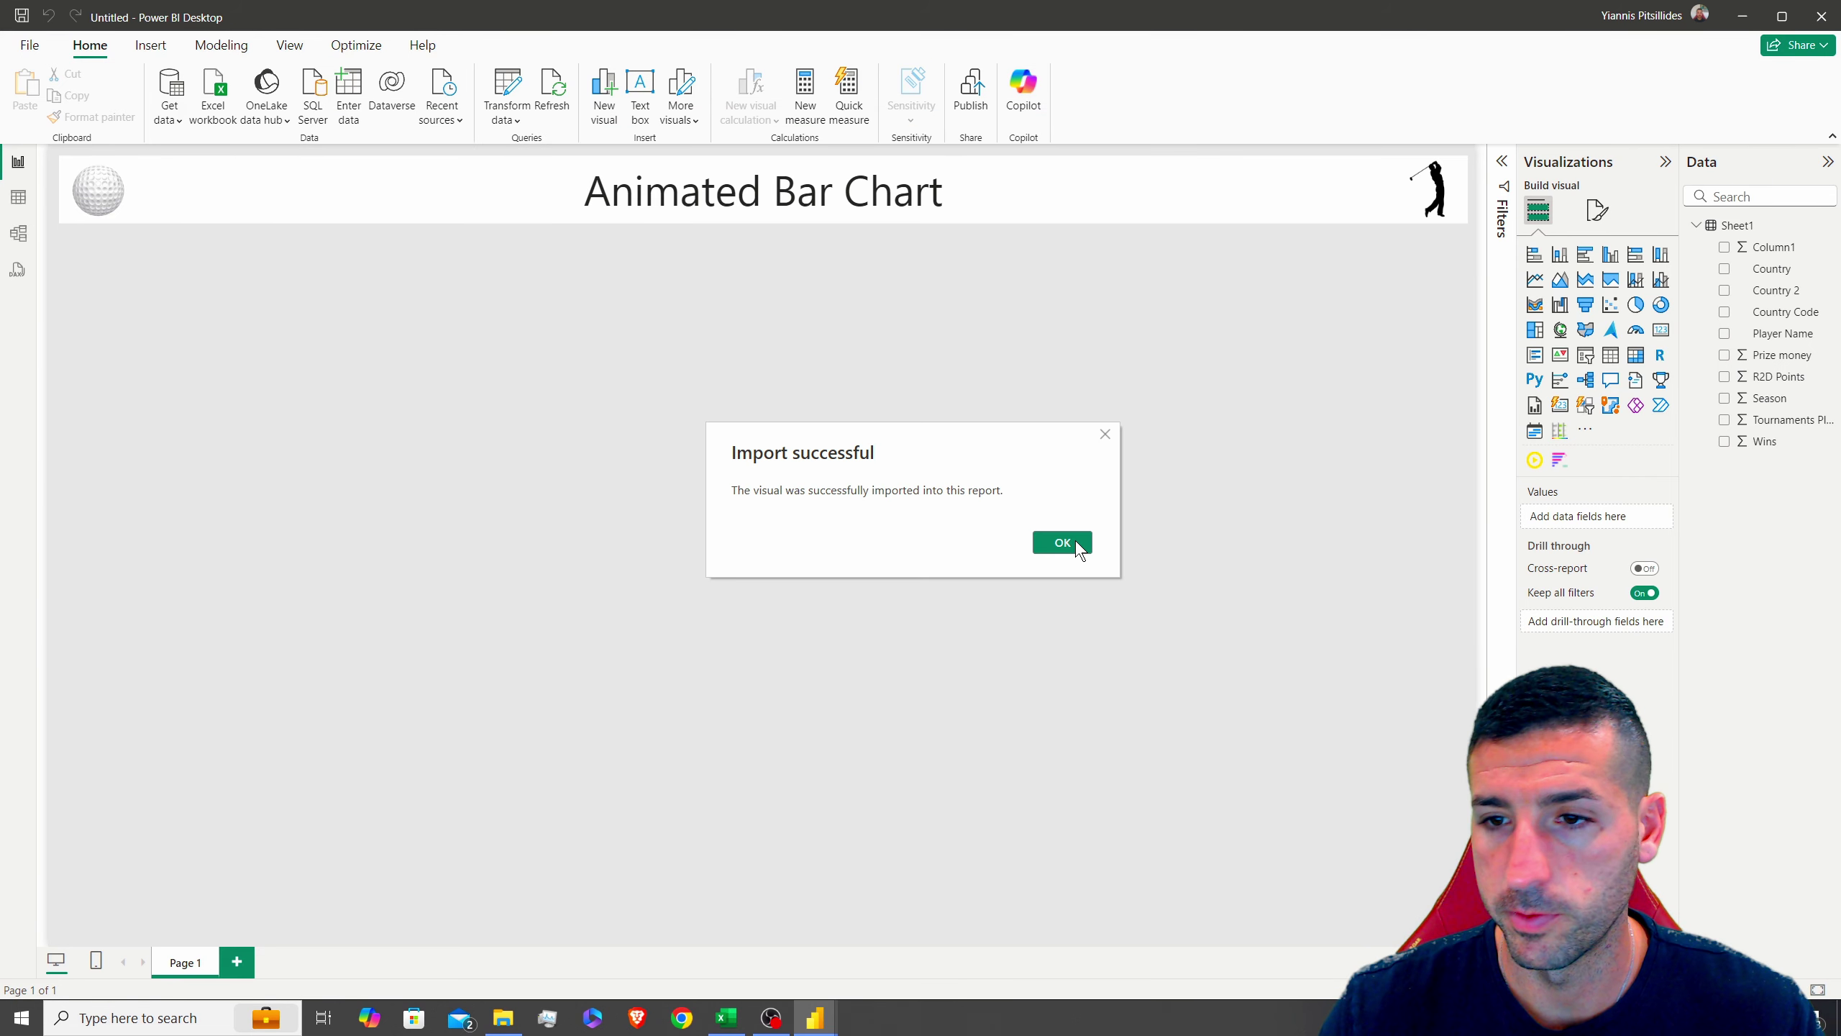
left_click(1076, 541)
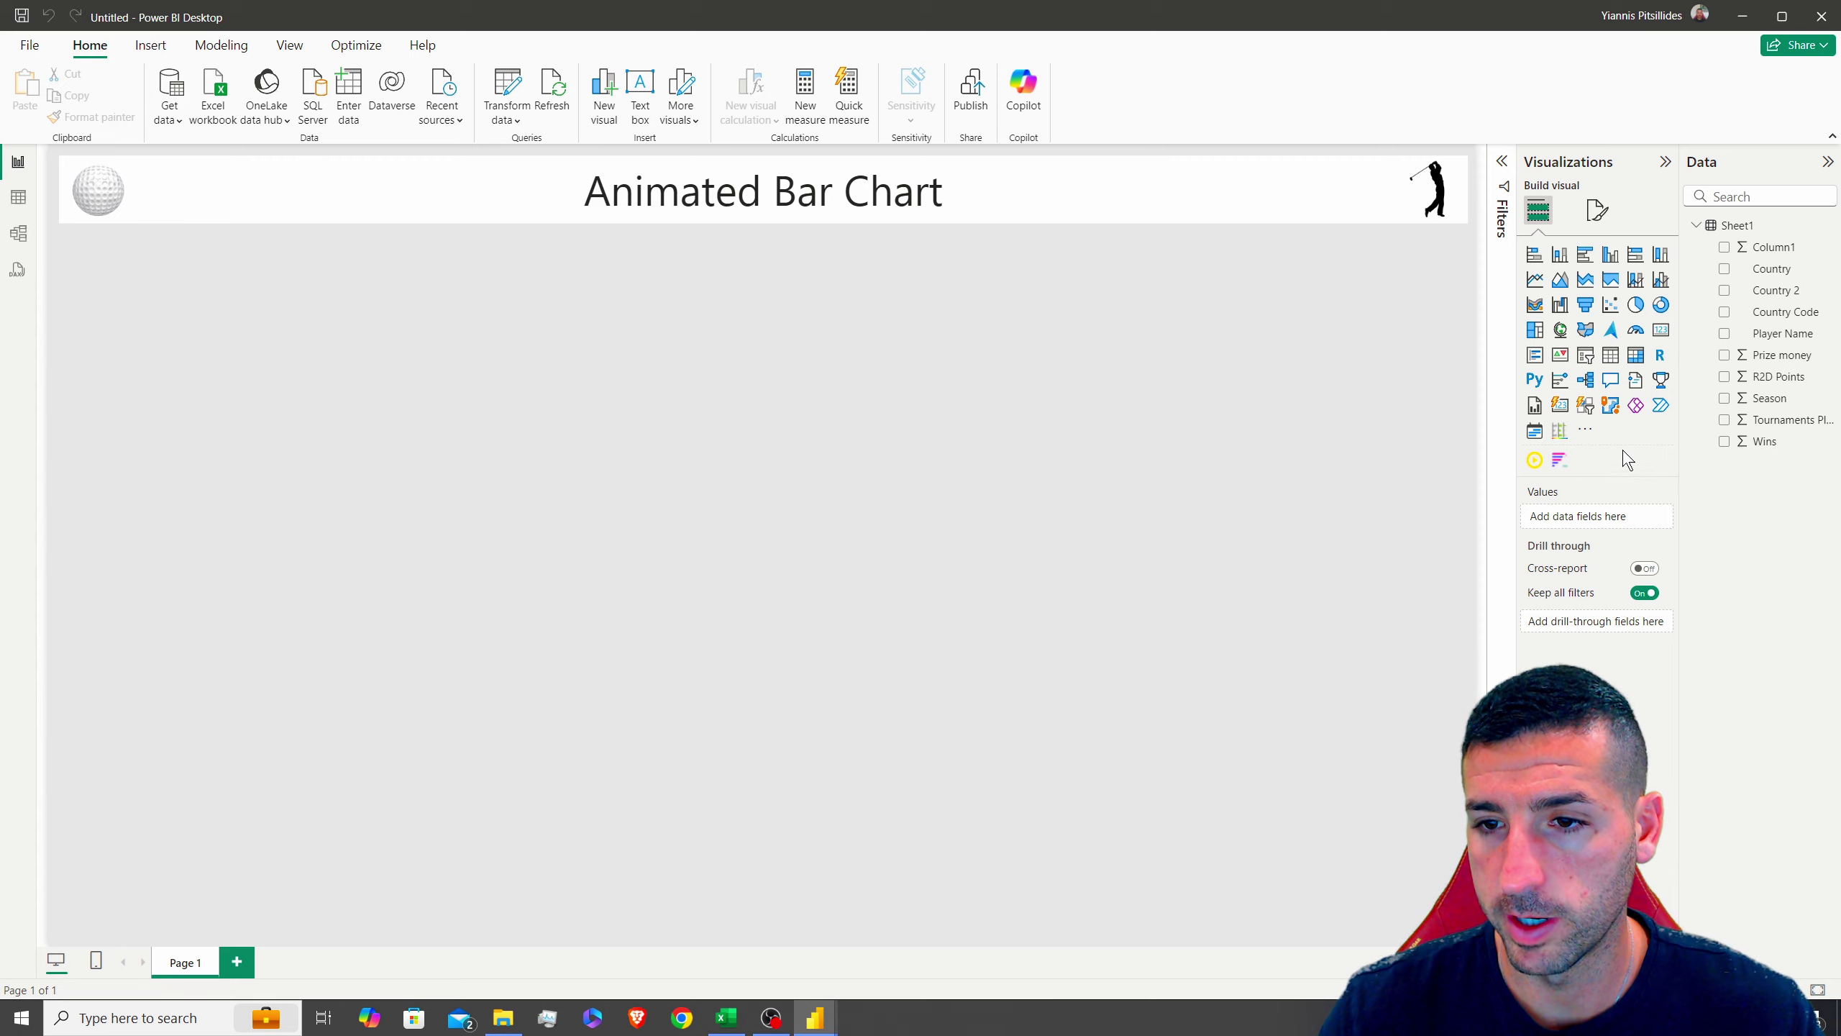
Insert the animated bar chart directly below the title banner, about 493 wide by 418 high, with Country as its Name field
left_click(1561, 461)
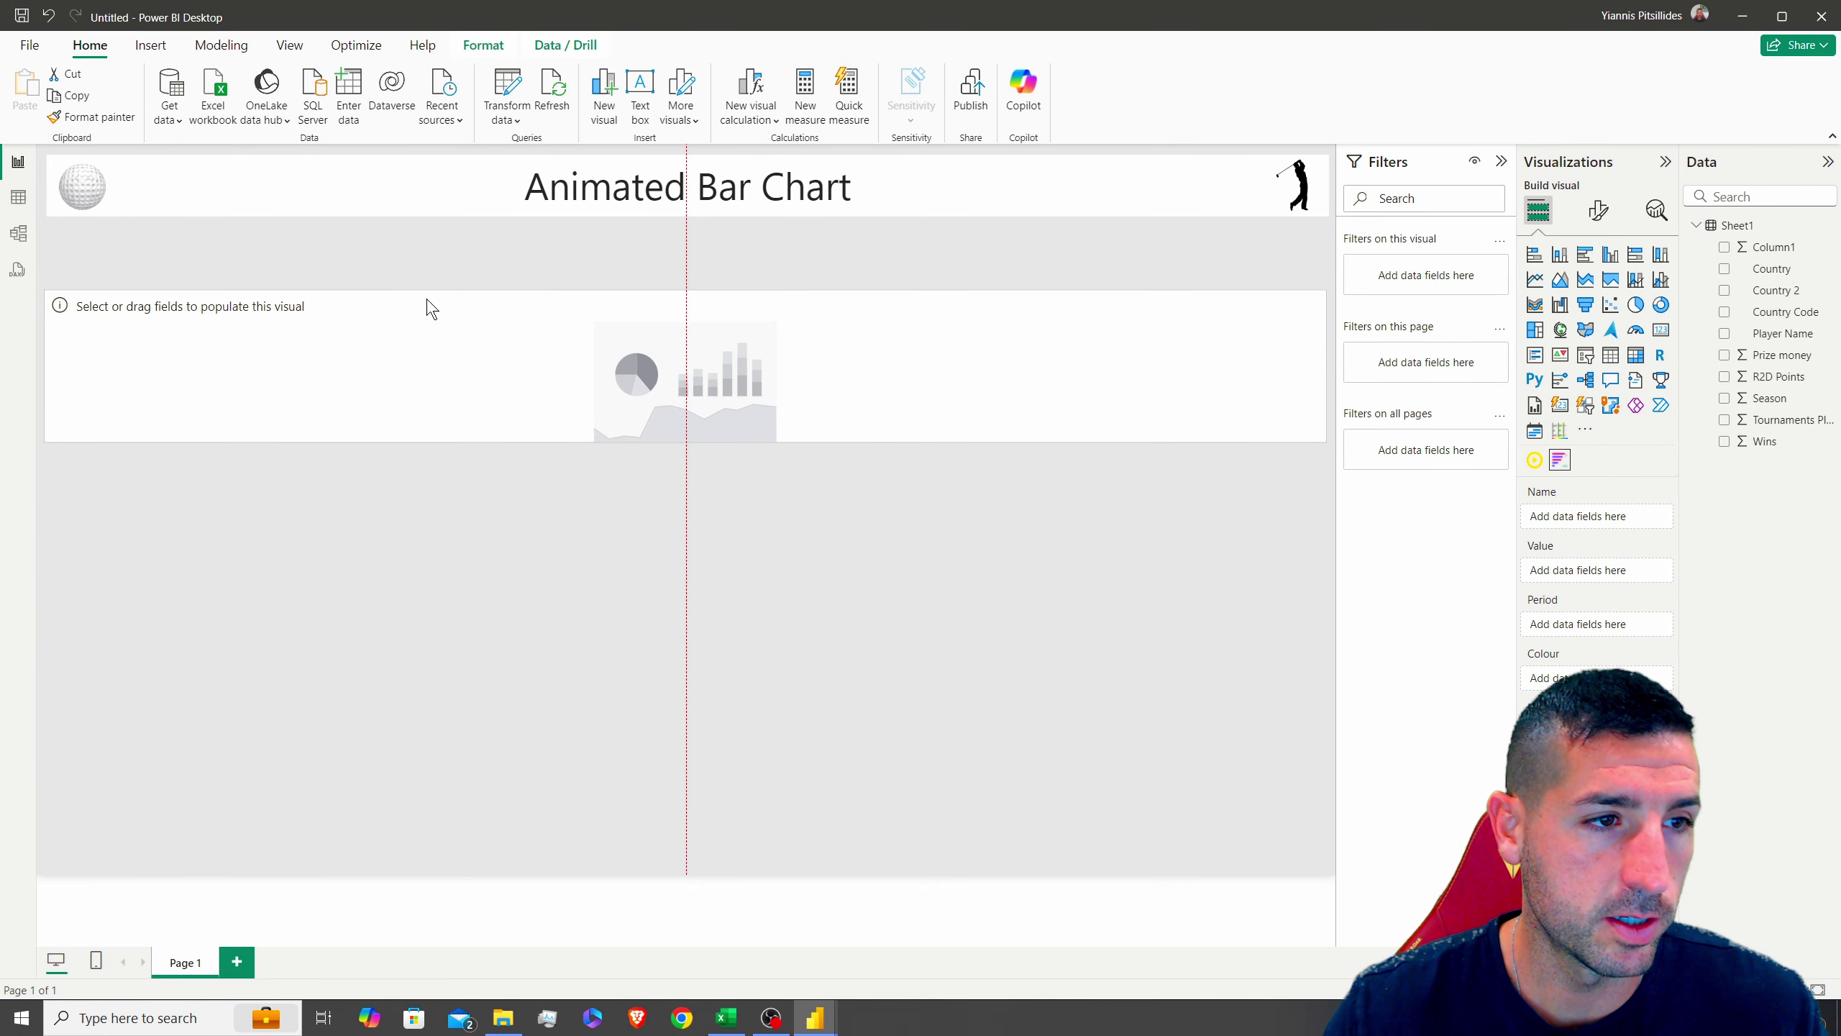
left_click_drag(432, 308, 443, 246)
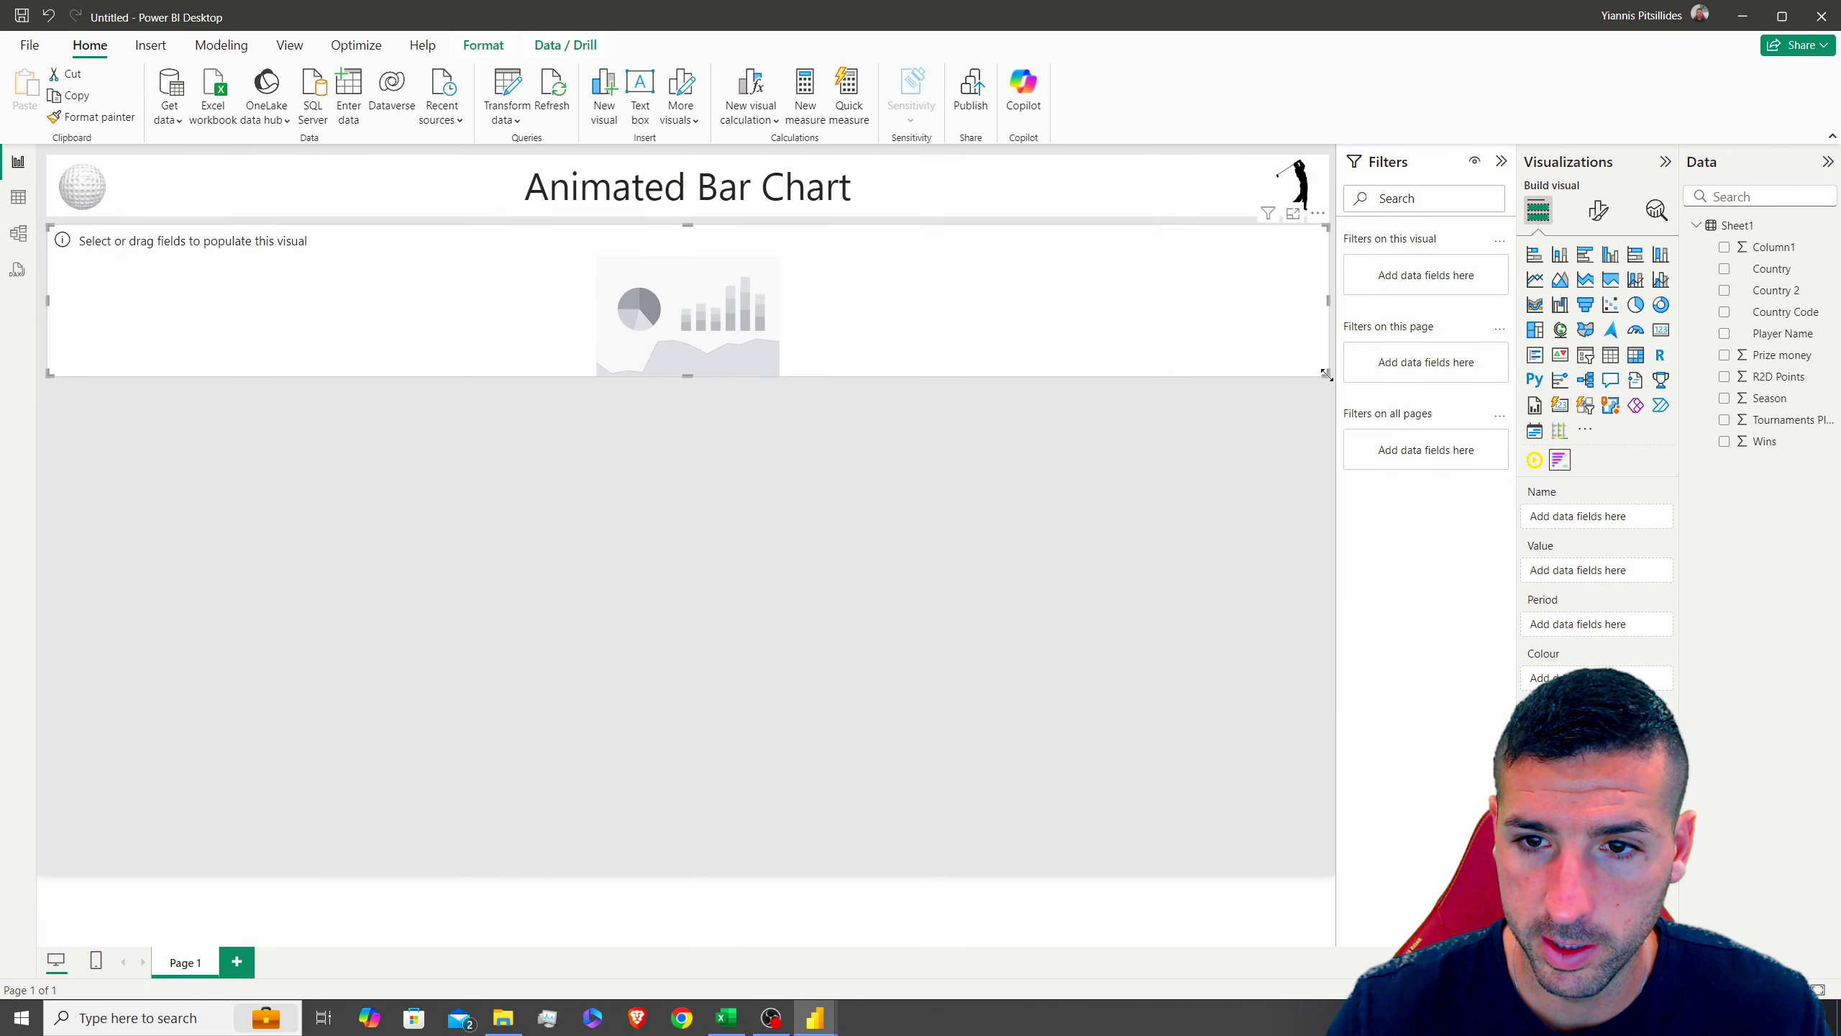
left_click_drag(1325, 374, 546, 645)
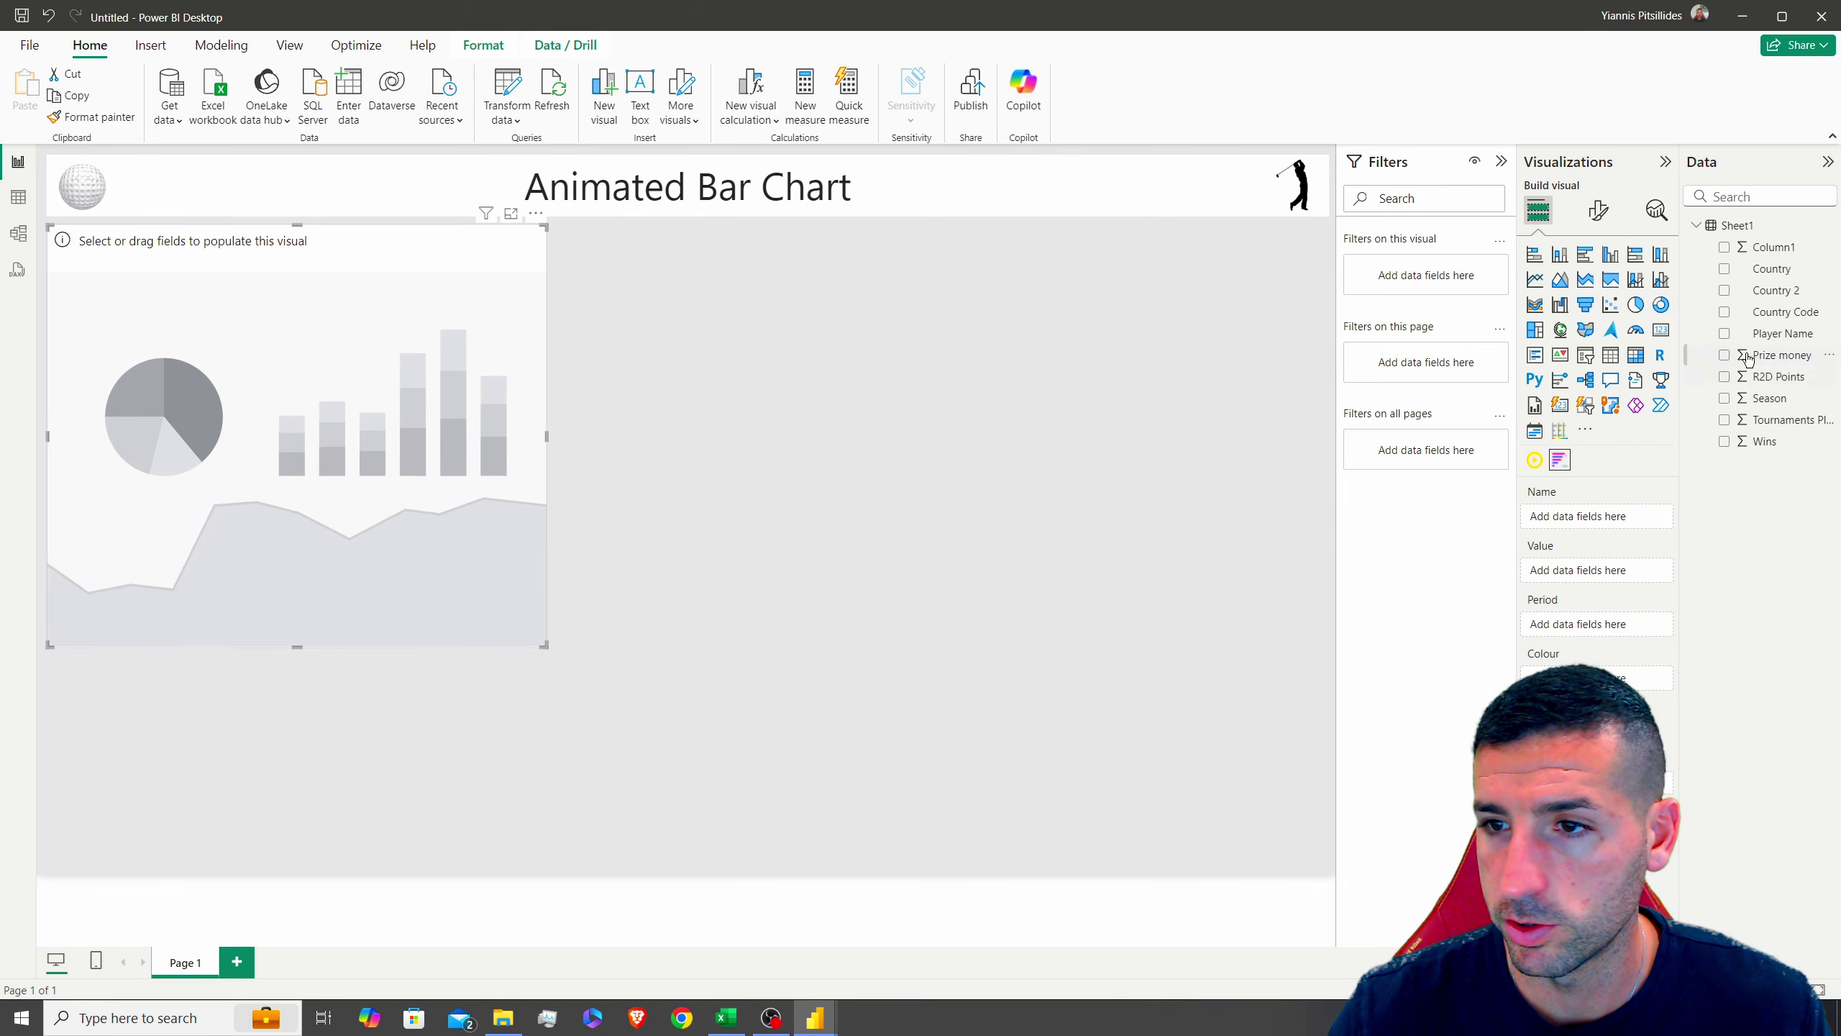
left_click_drag(1773, 268, 1610, 519)
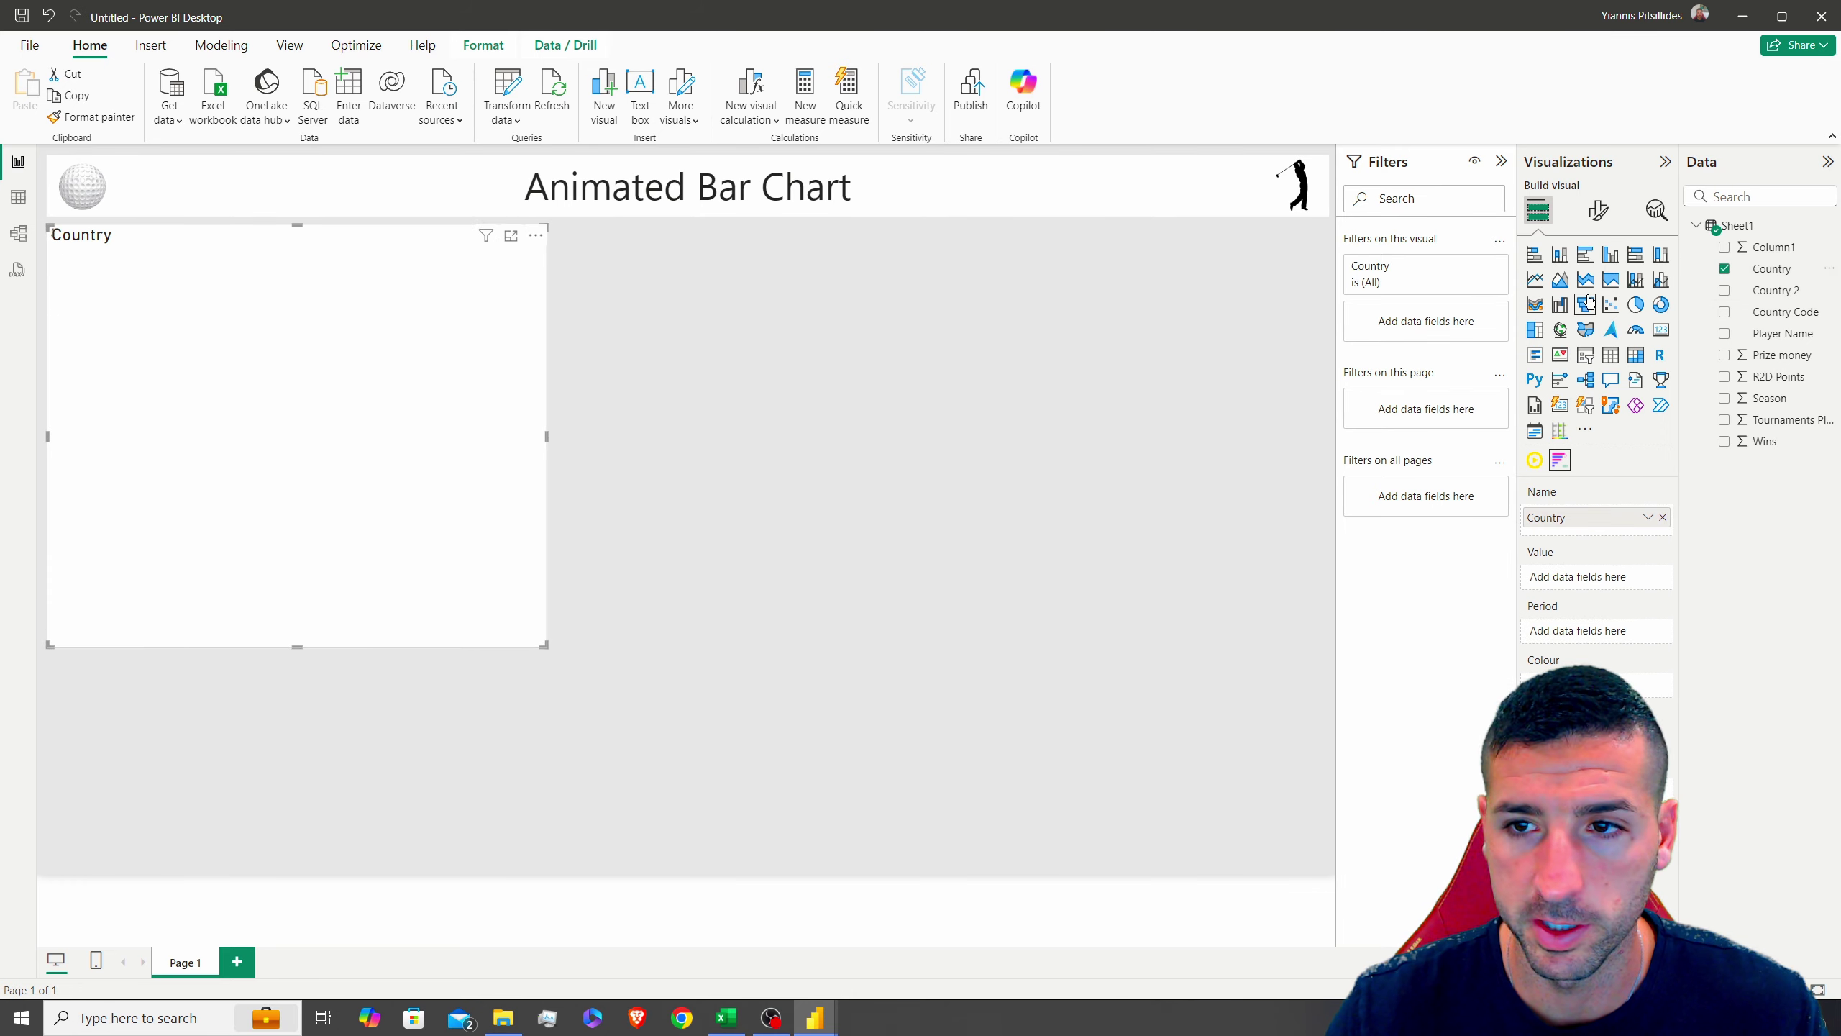
Set the animated bar chart's height to 551 and its width to 491
left_click(1599, 210)
left_click(1596, 290)
left_click(1563, 334)
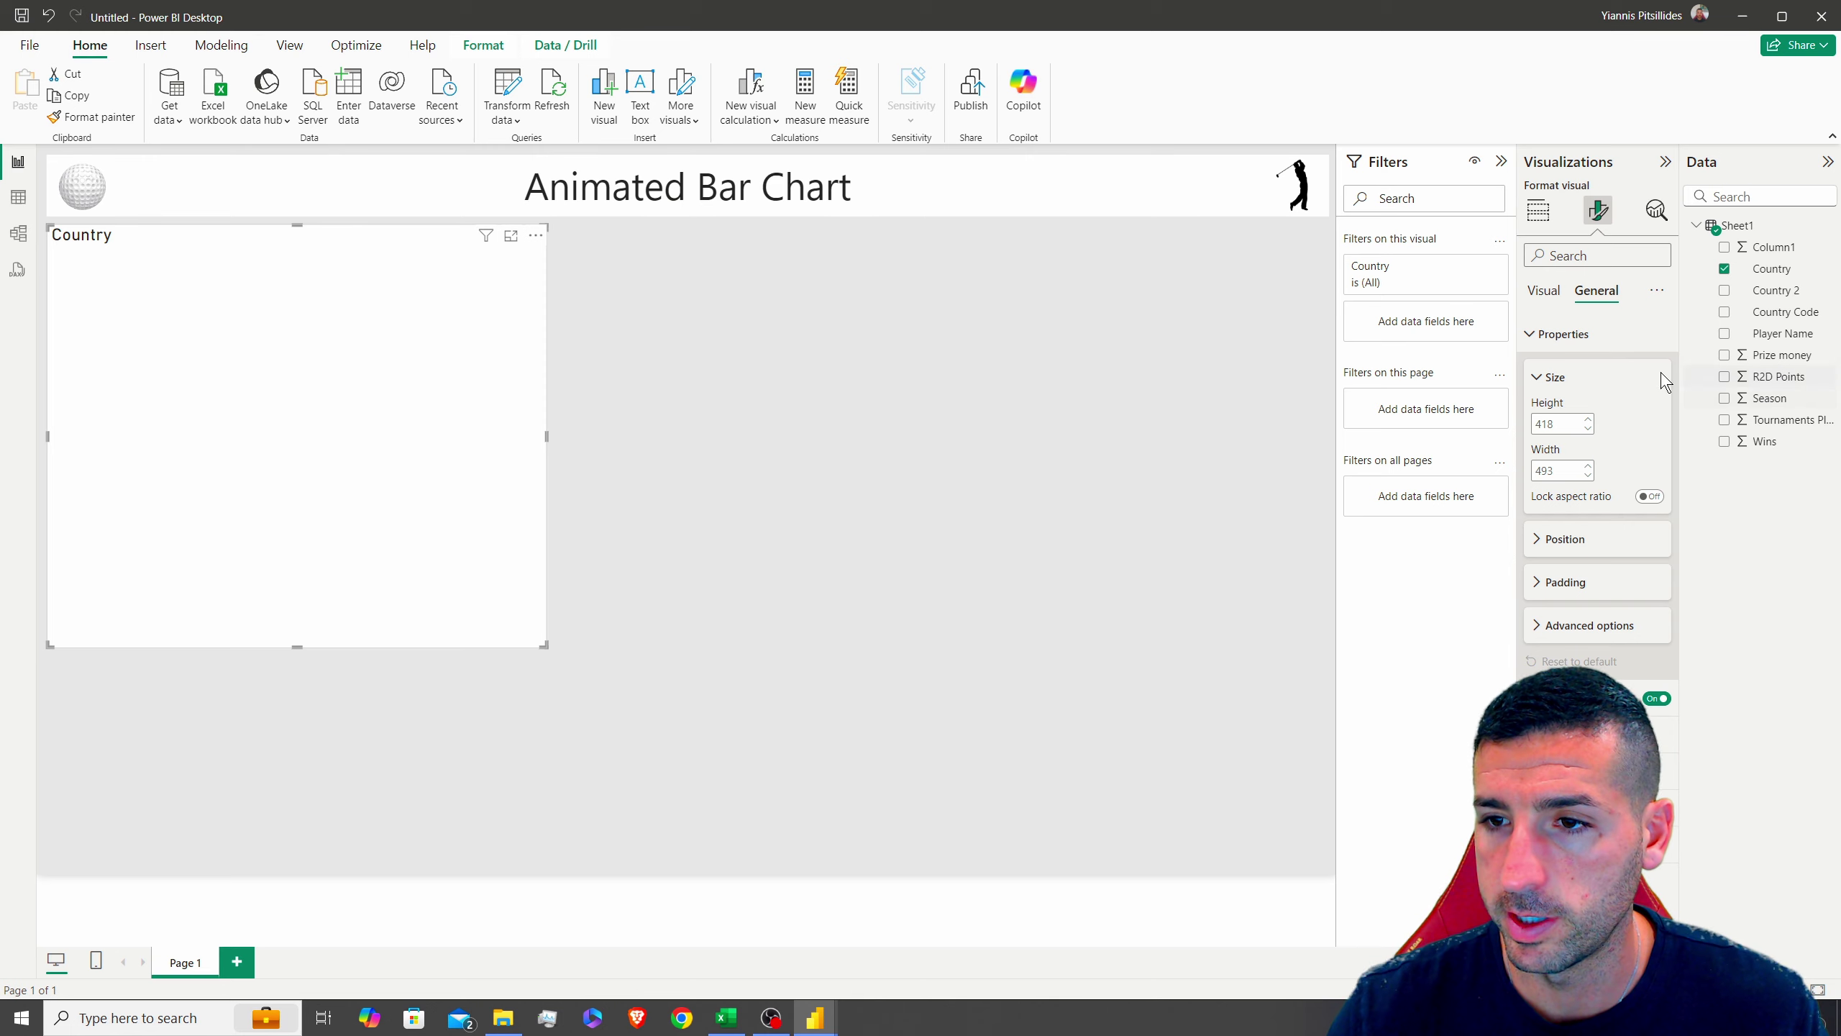
left_click(1560, 422)
type("55")
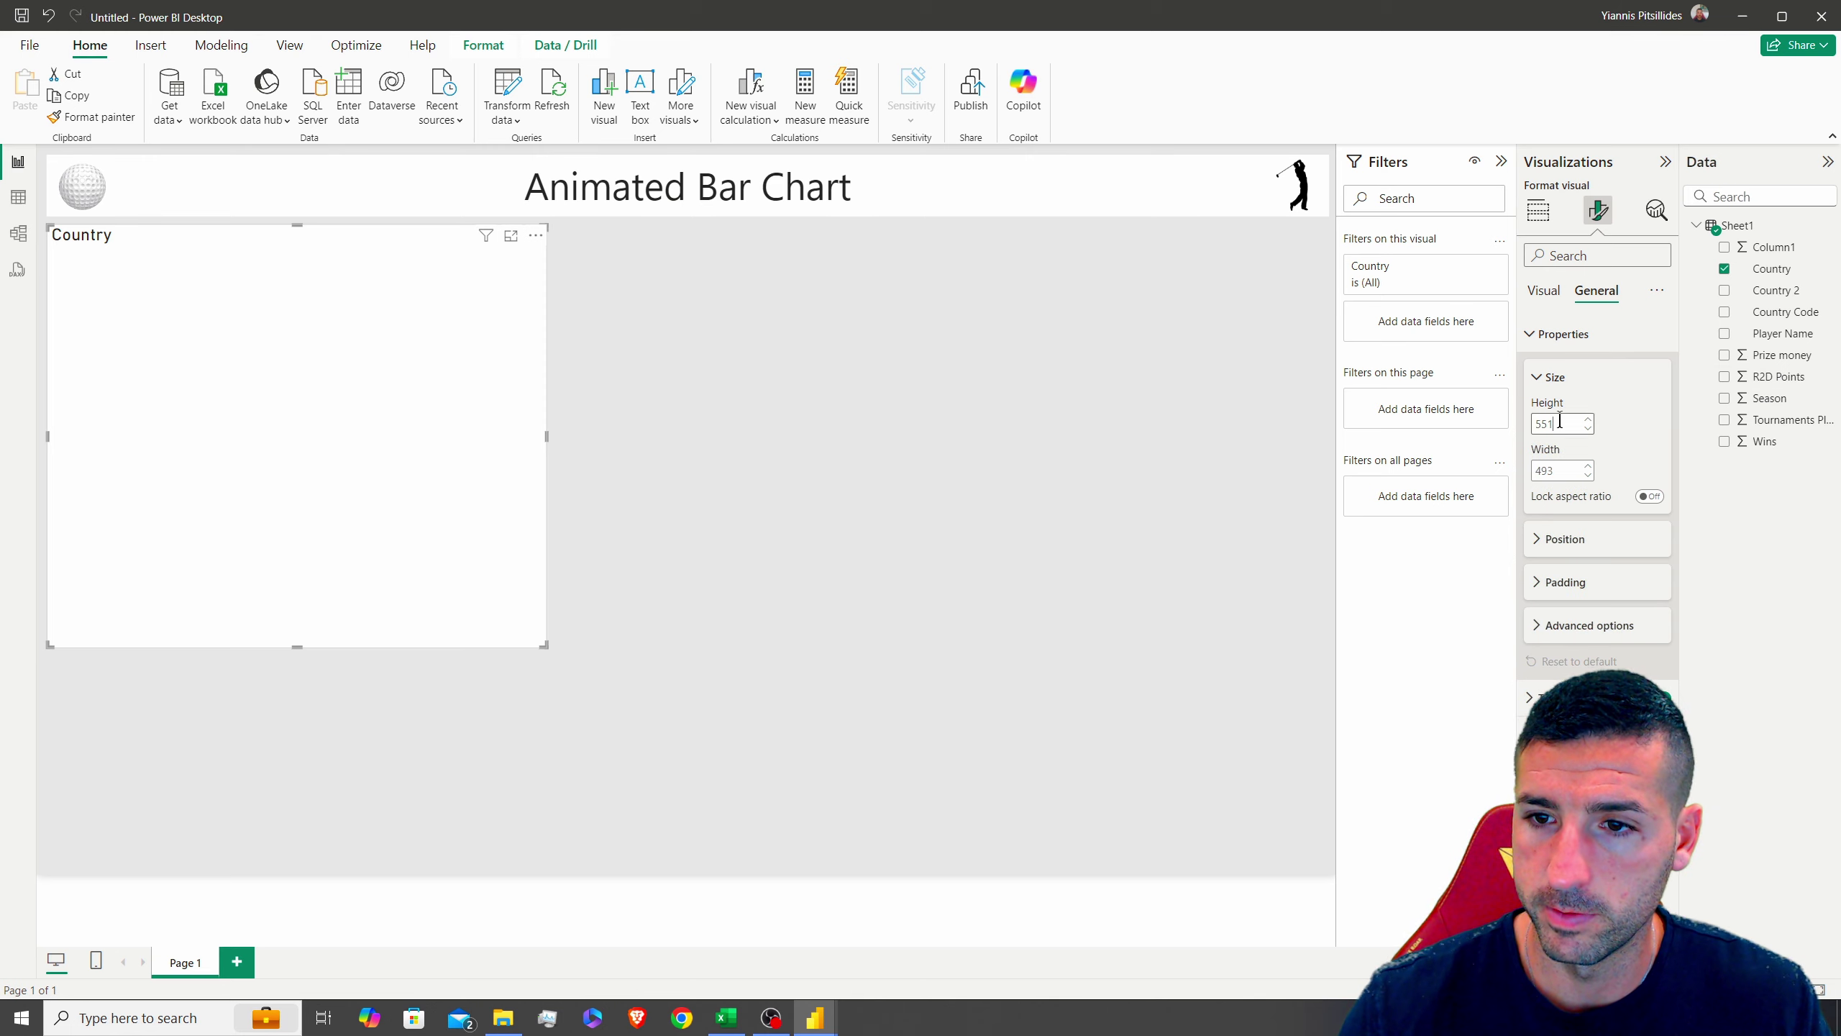
type("1")
key("Tab")
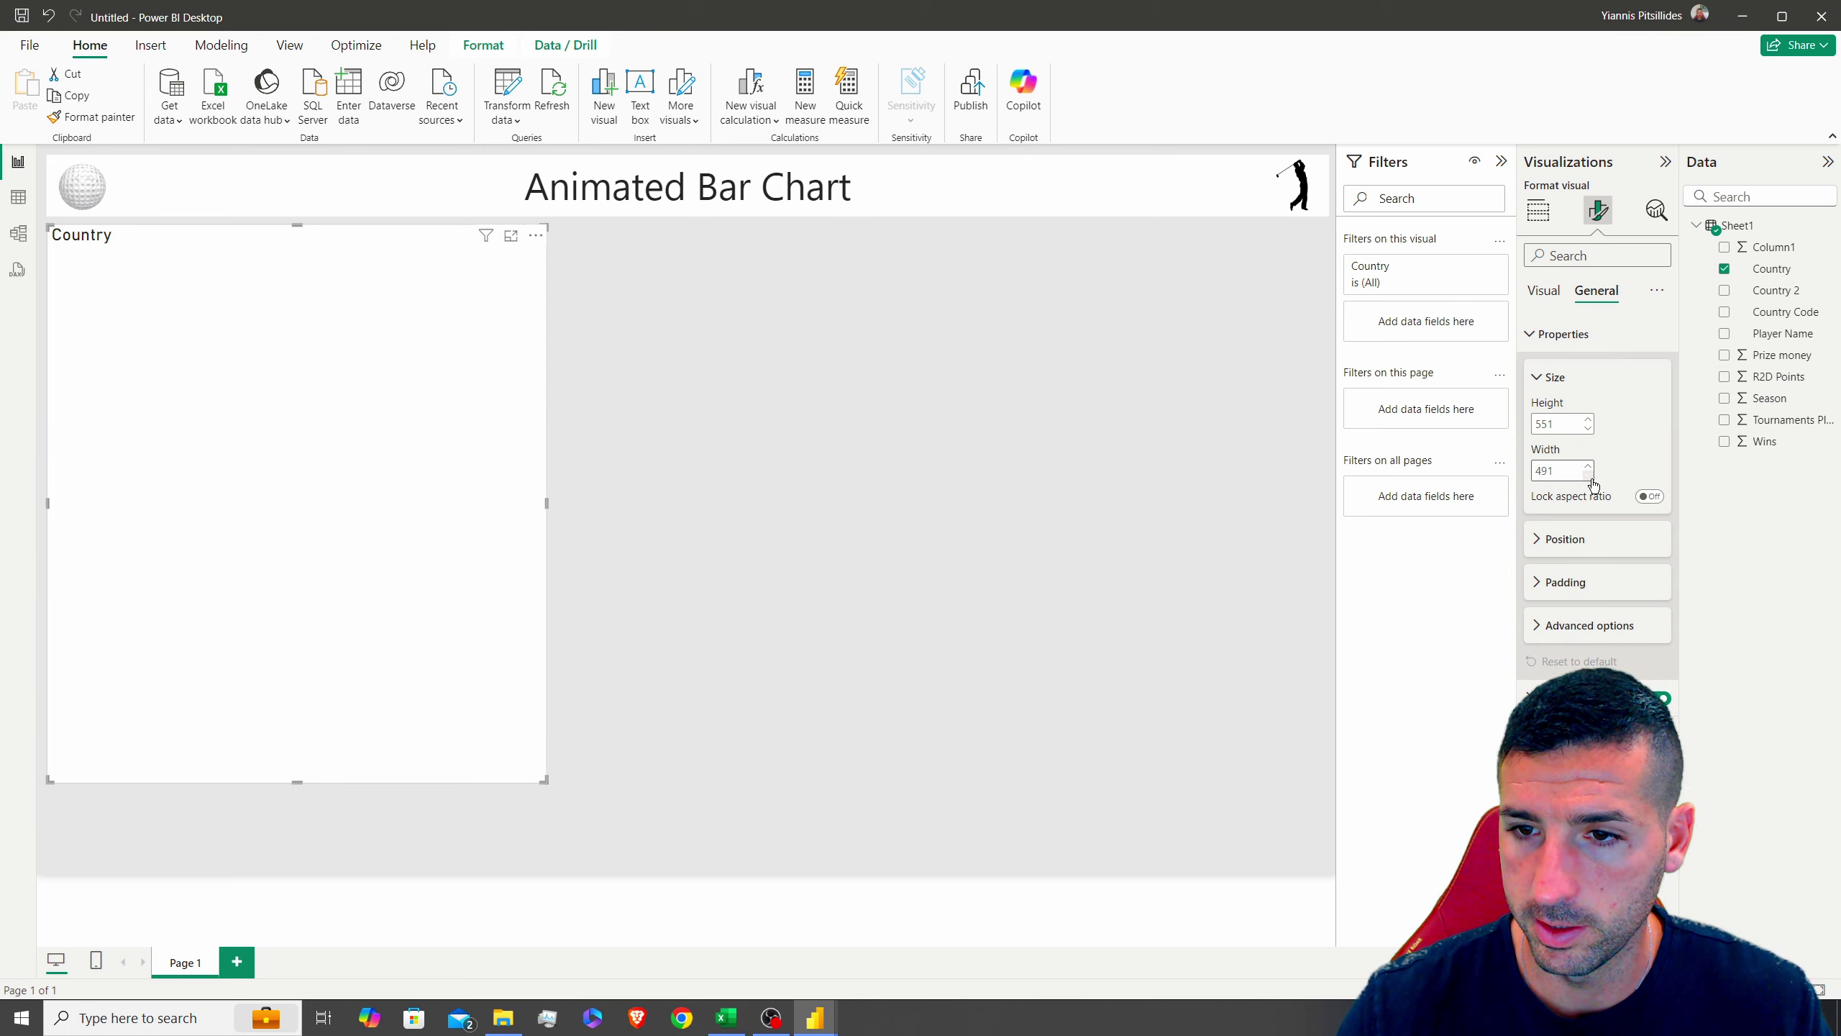
type("491")
key("Return")
left_click(925, 465)
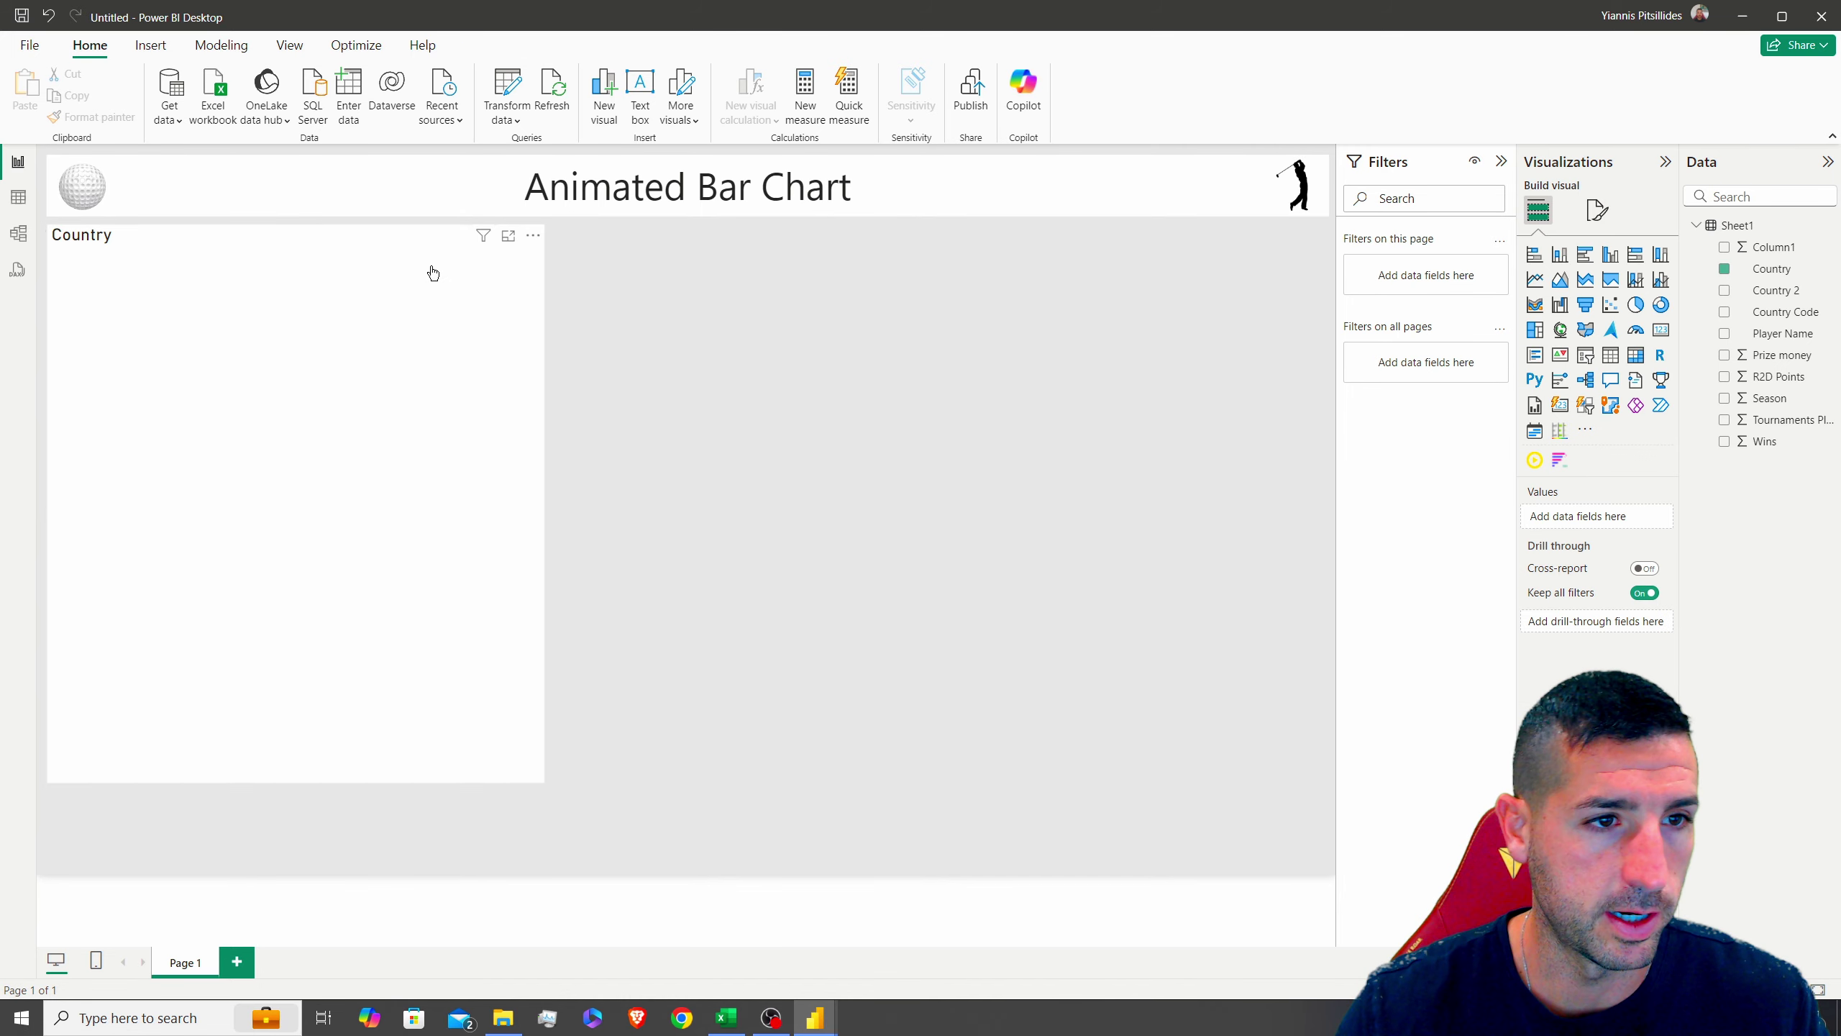
Assign Player Name as the animated bar chart's Name in place of Country, Wins as its Value and Season as its Period
left_click(329, 236)
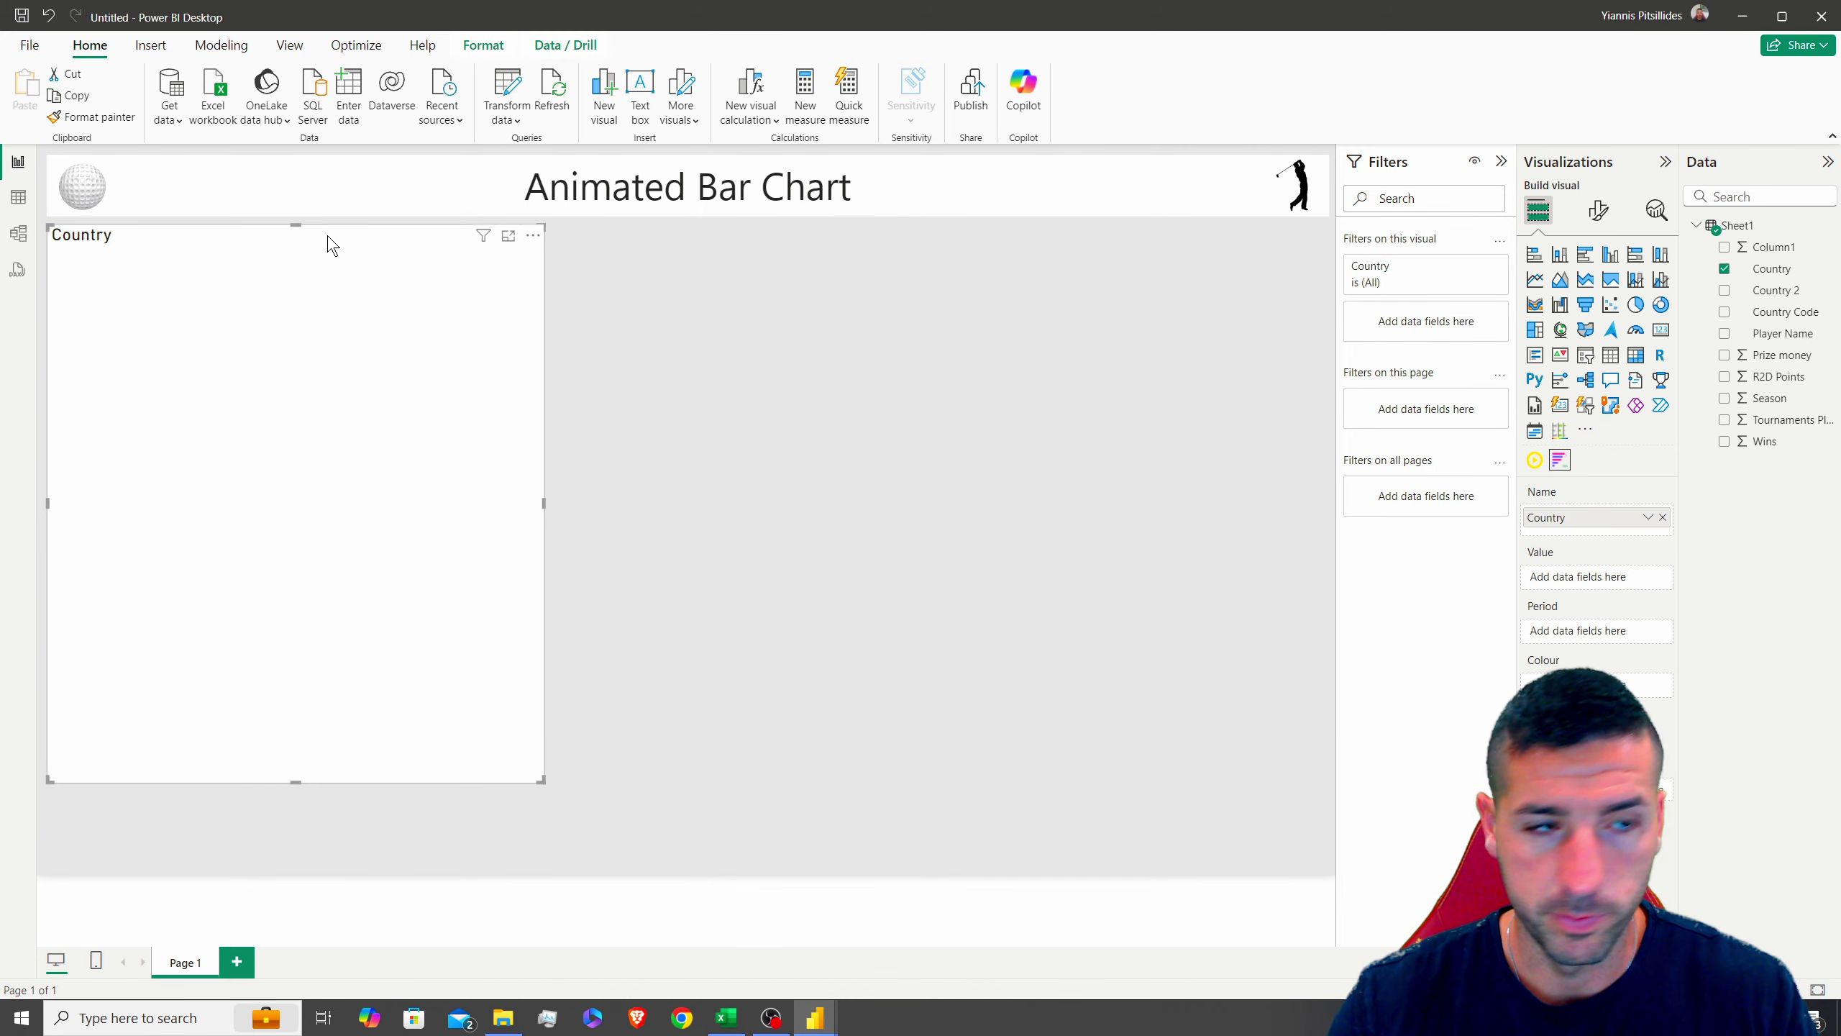
left_click(780, 375)
left_click(425, 247)
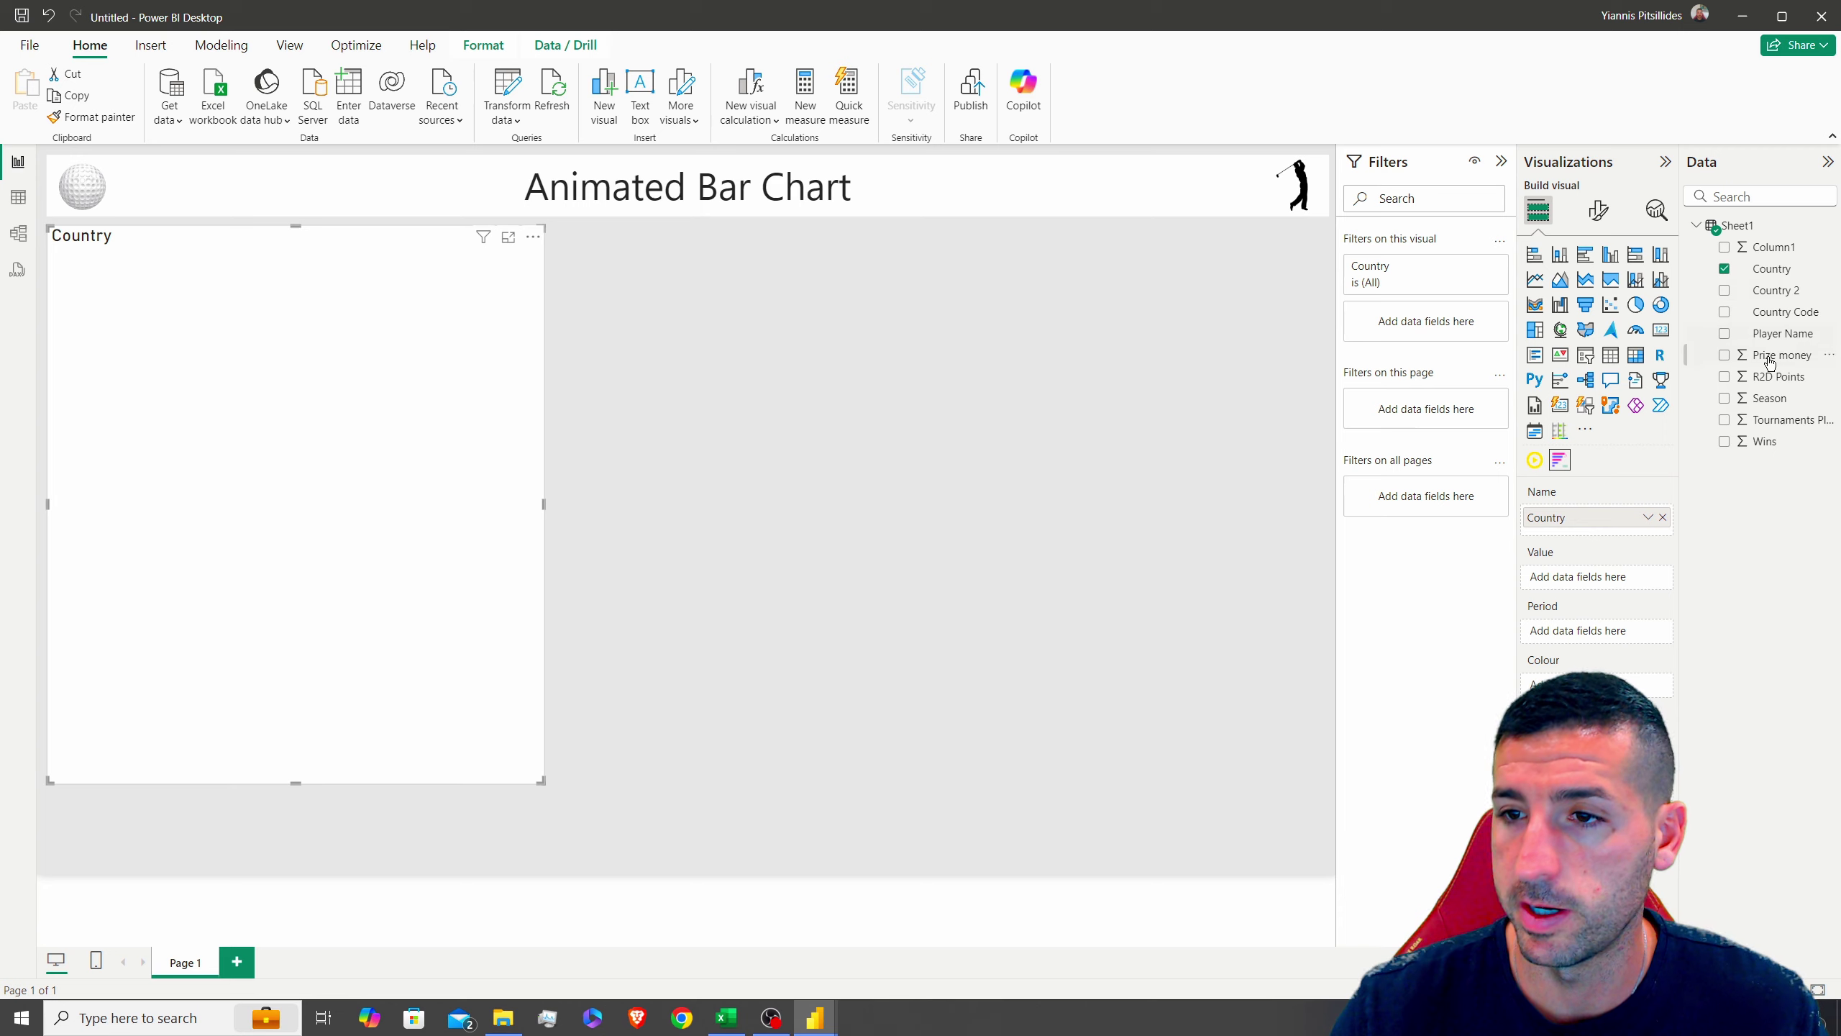
left_click_drag(1783, 335, 1451, 536)
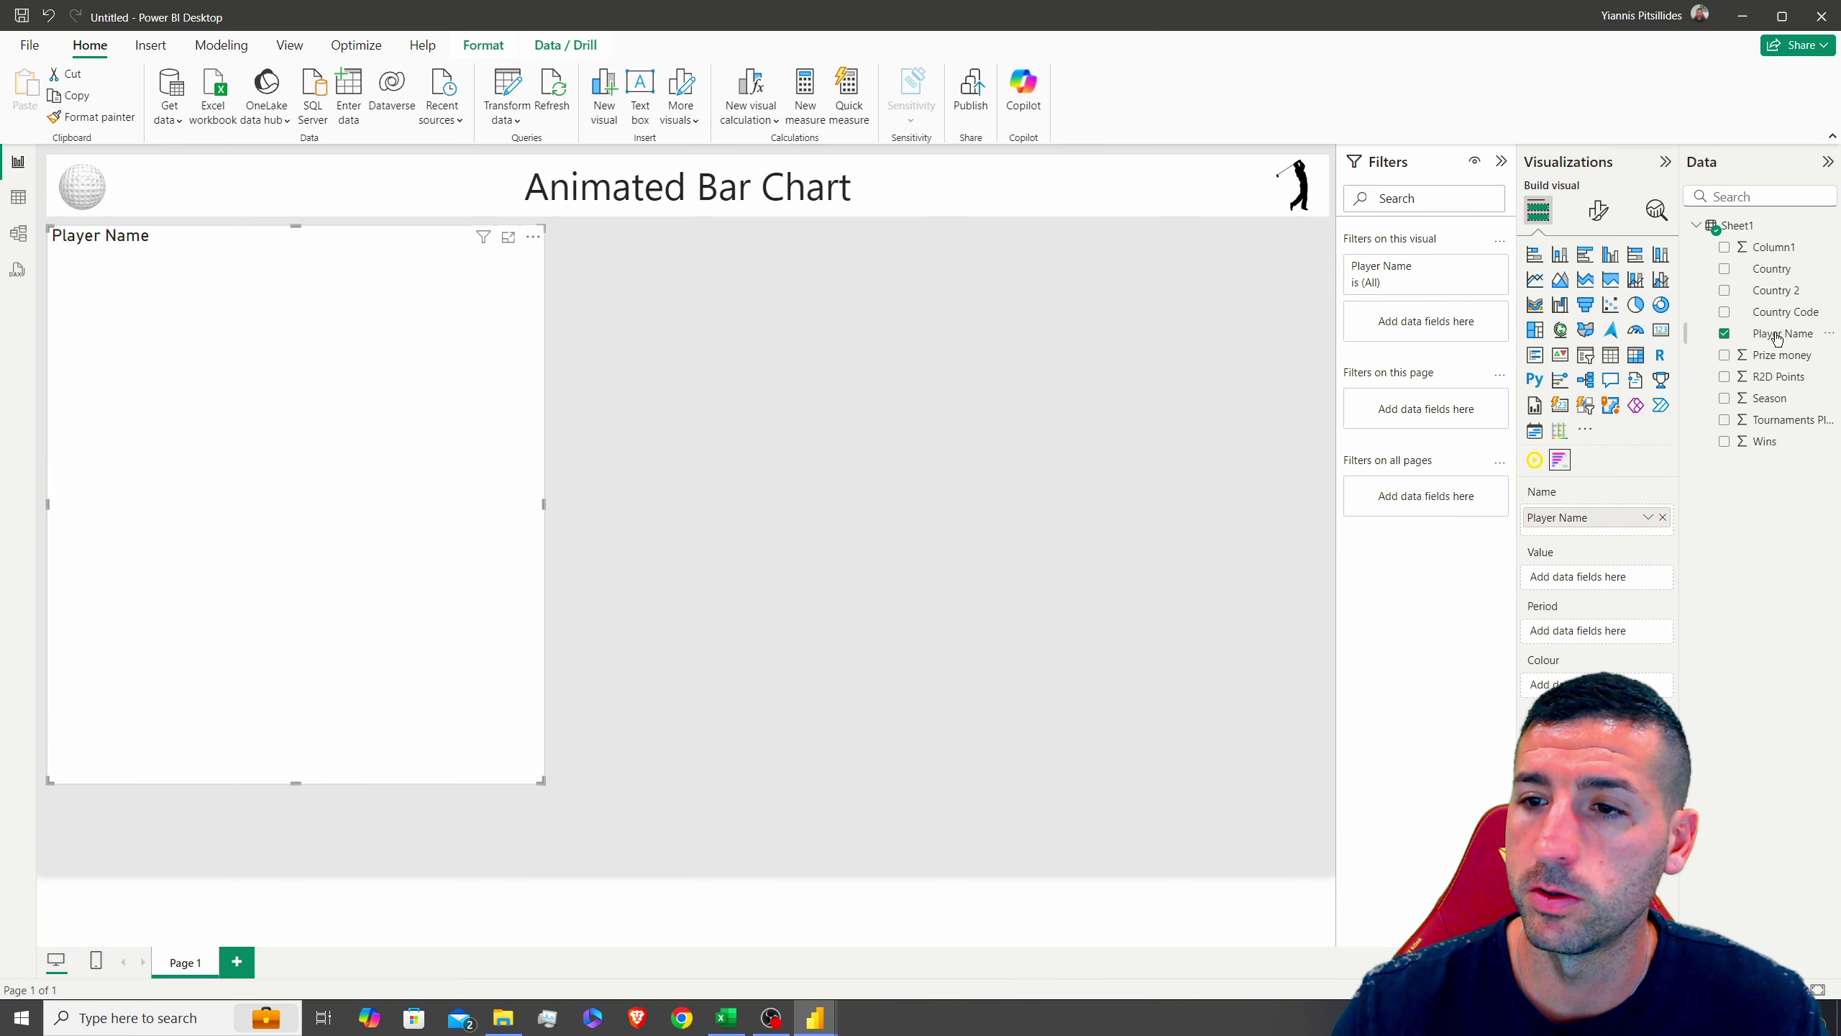
left_click_drag(1685, 470, 1549, 586)
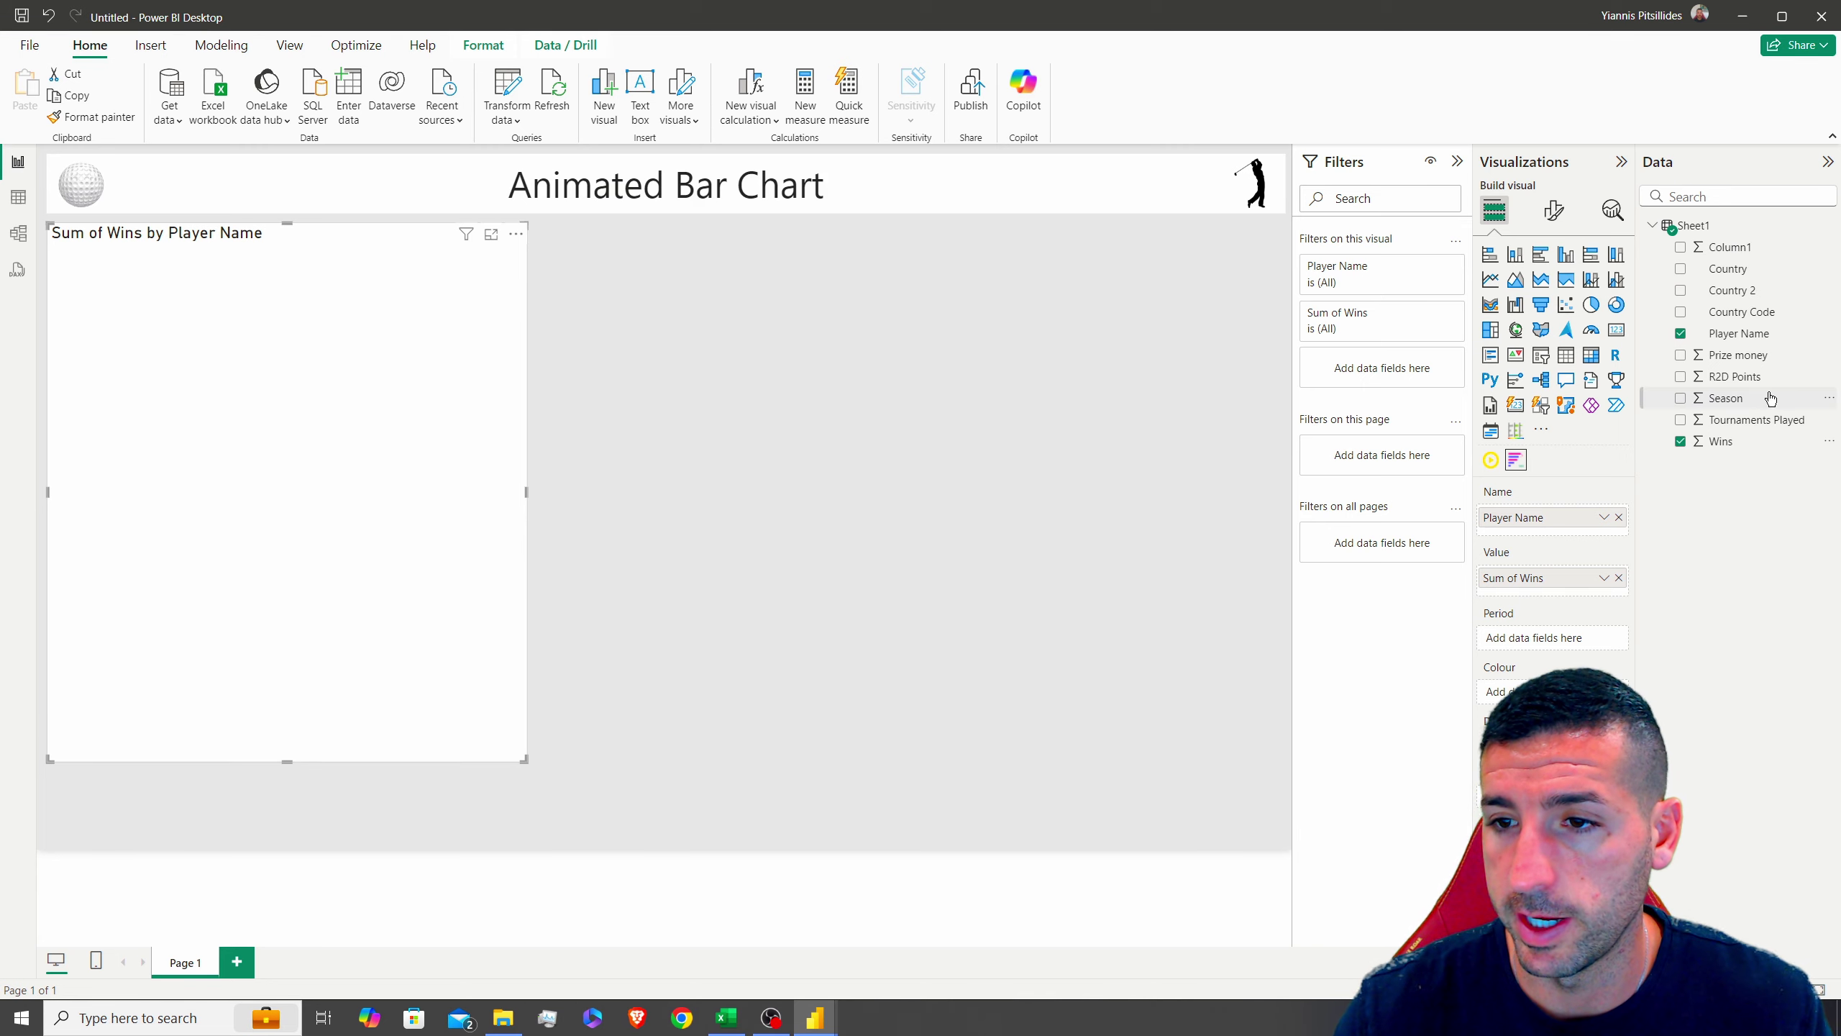
left_click_drag(1718, 398, 1551, 641)
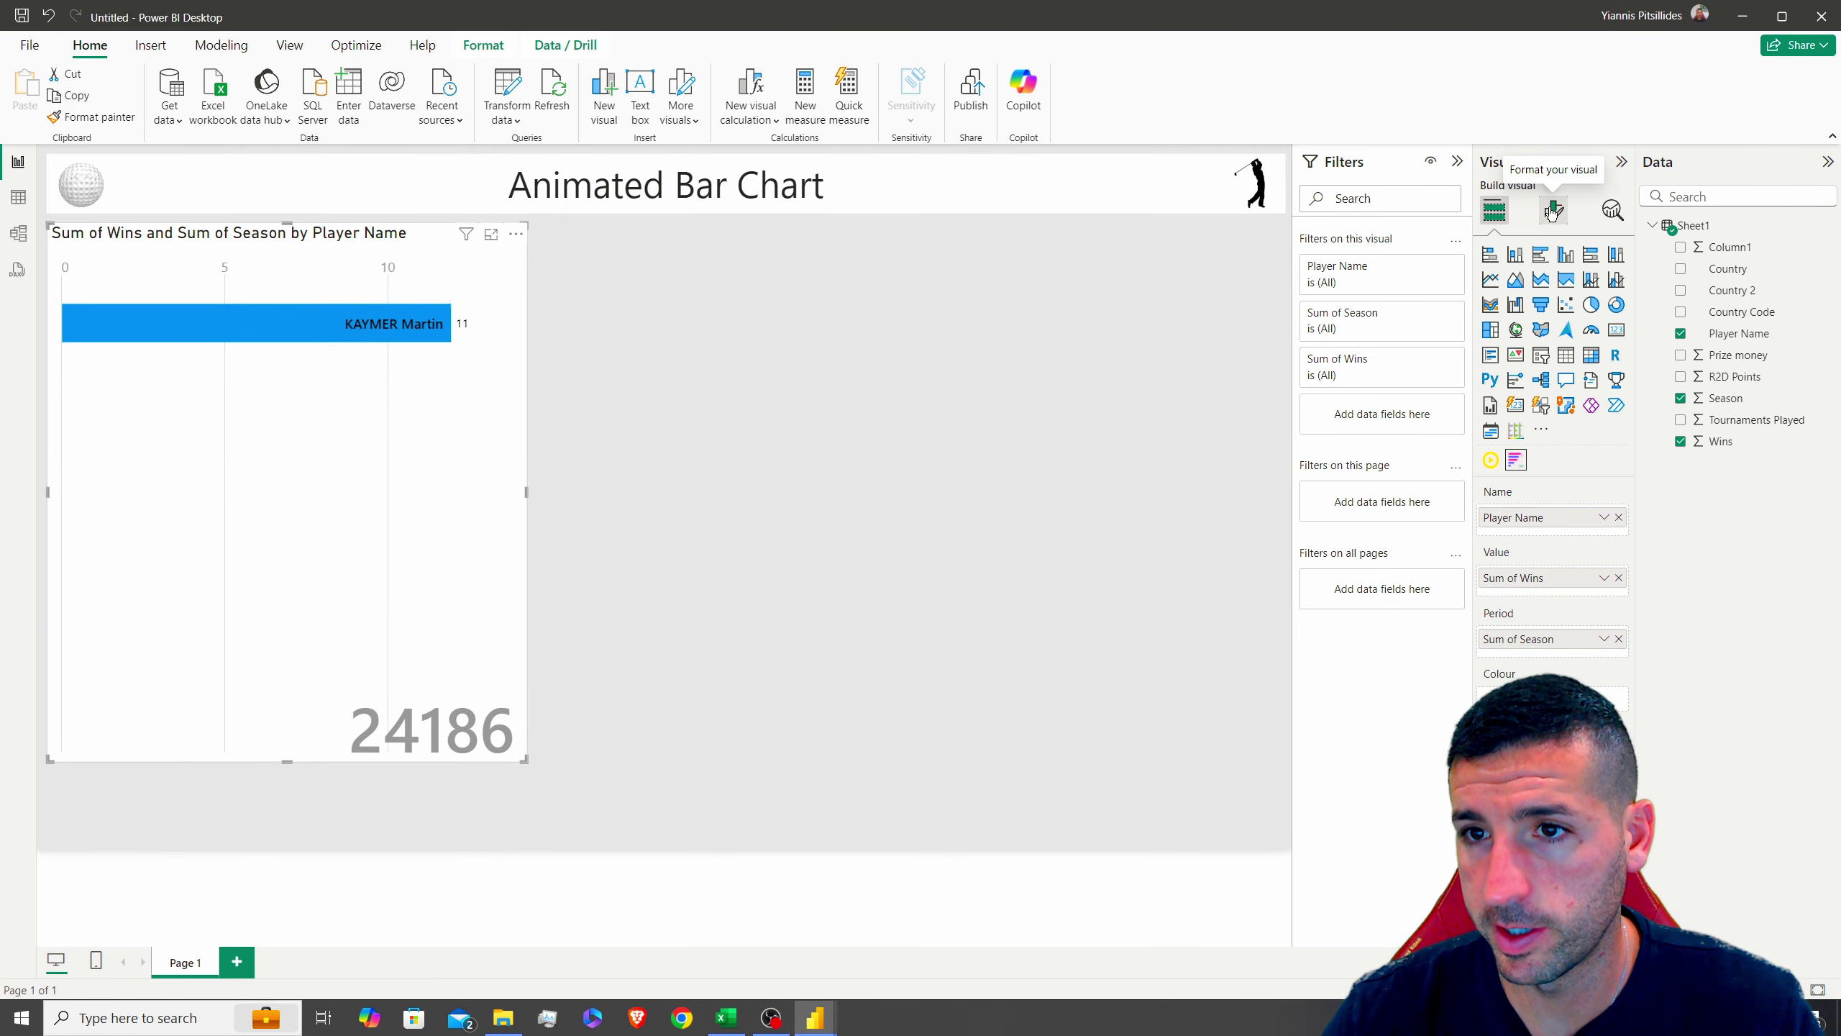
Turn off autoPlay in the animated bar chart's Wishyoulization Settings
left_click(1552, 210)
left_click(1507, 337)
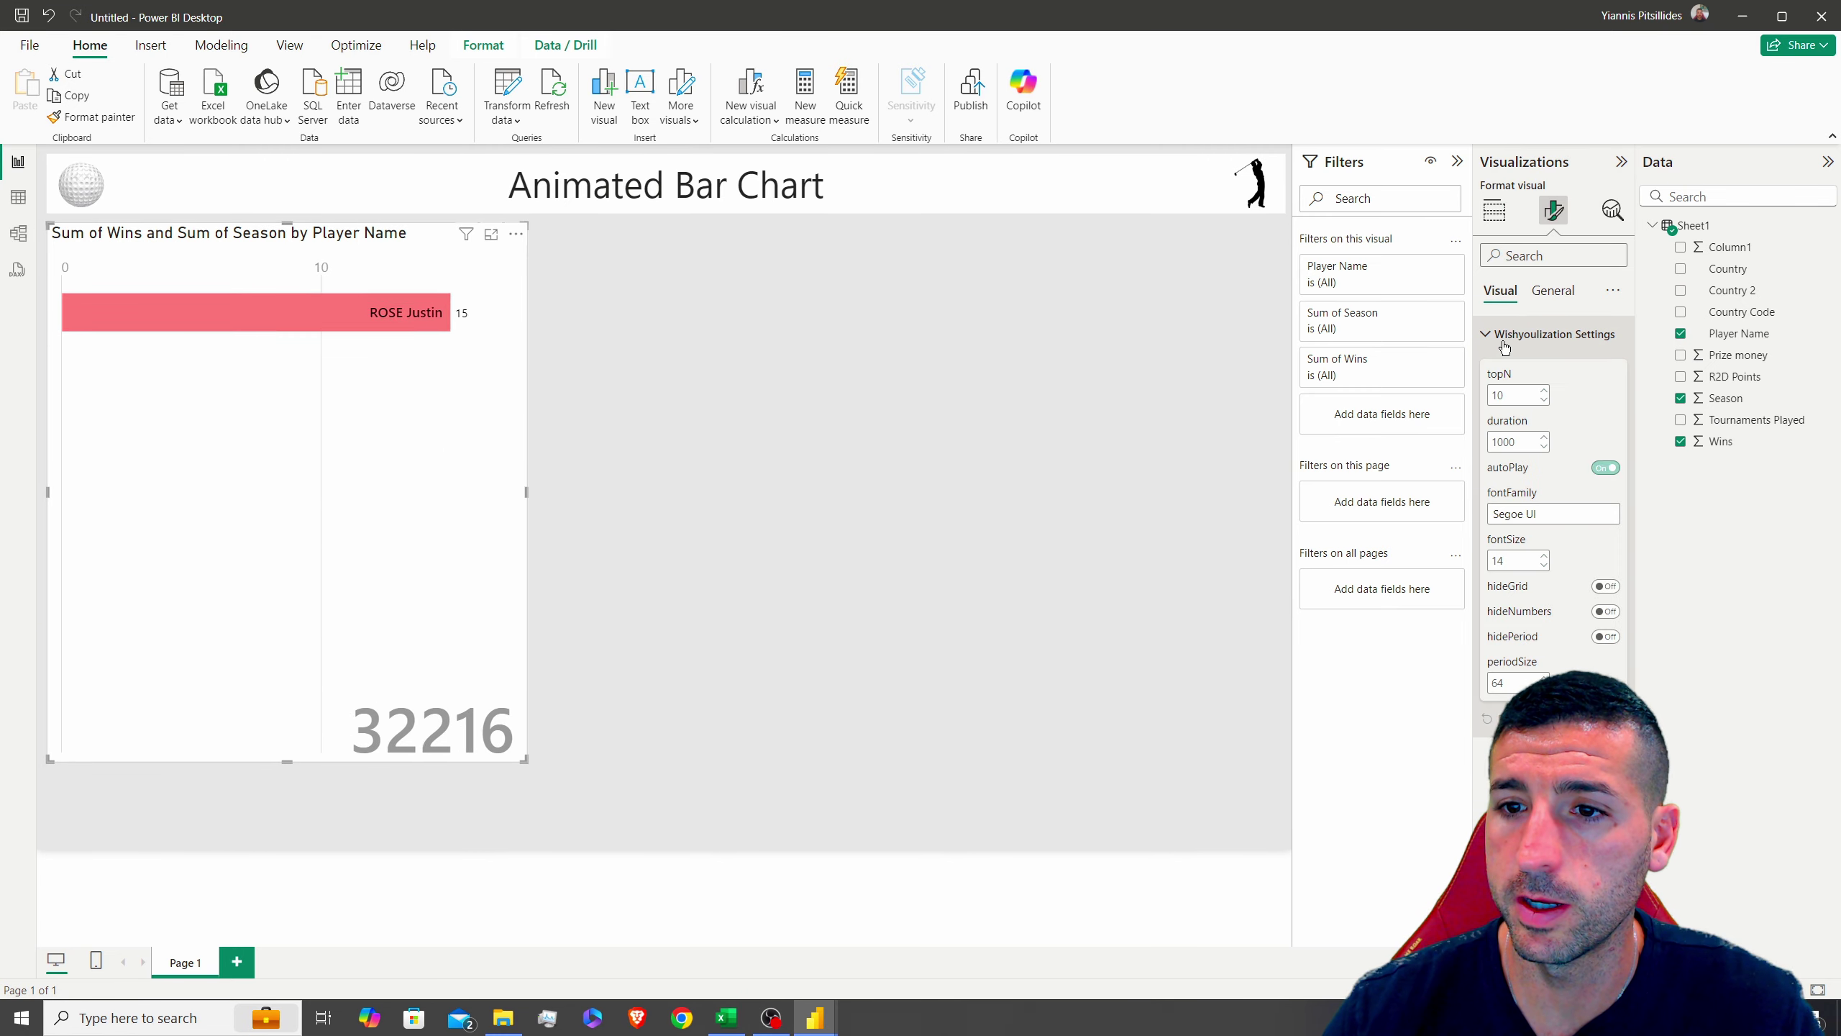
left_click(1605, 468)
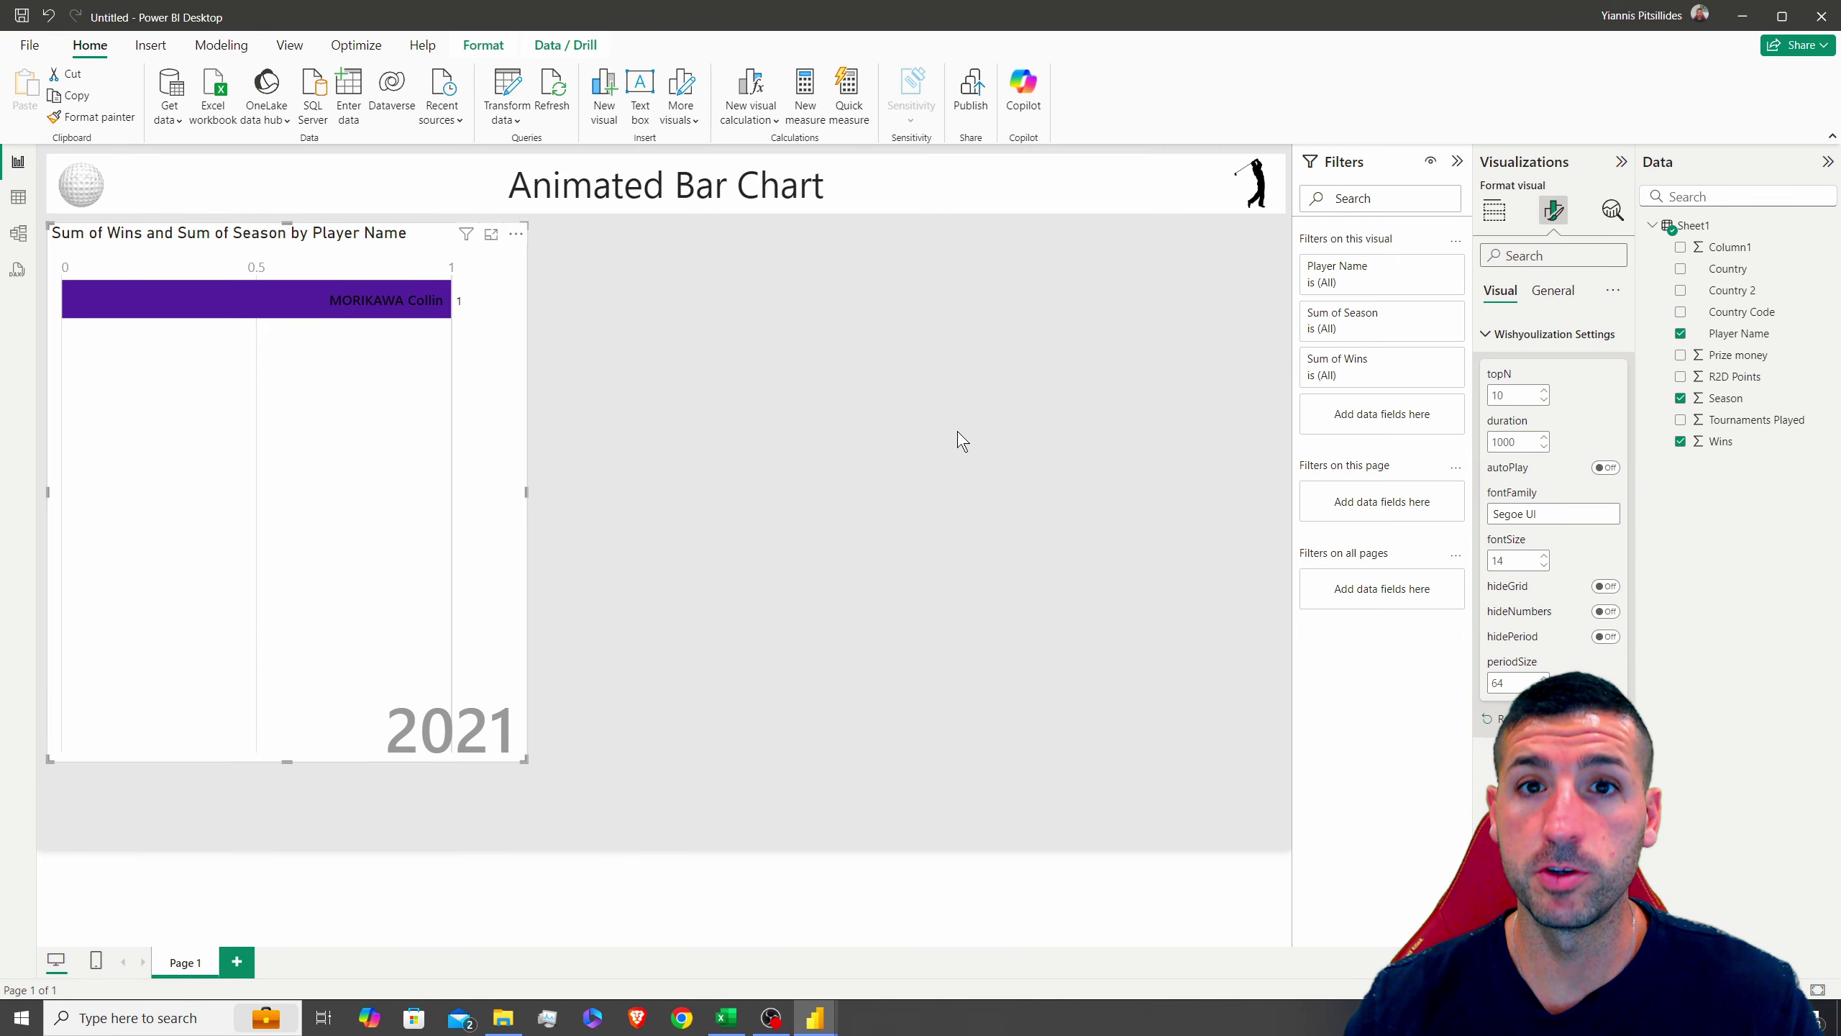
left_click(1495, 210)
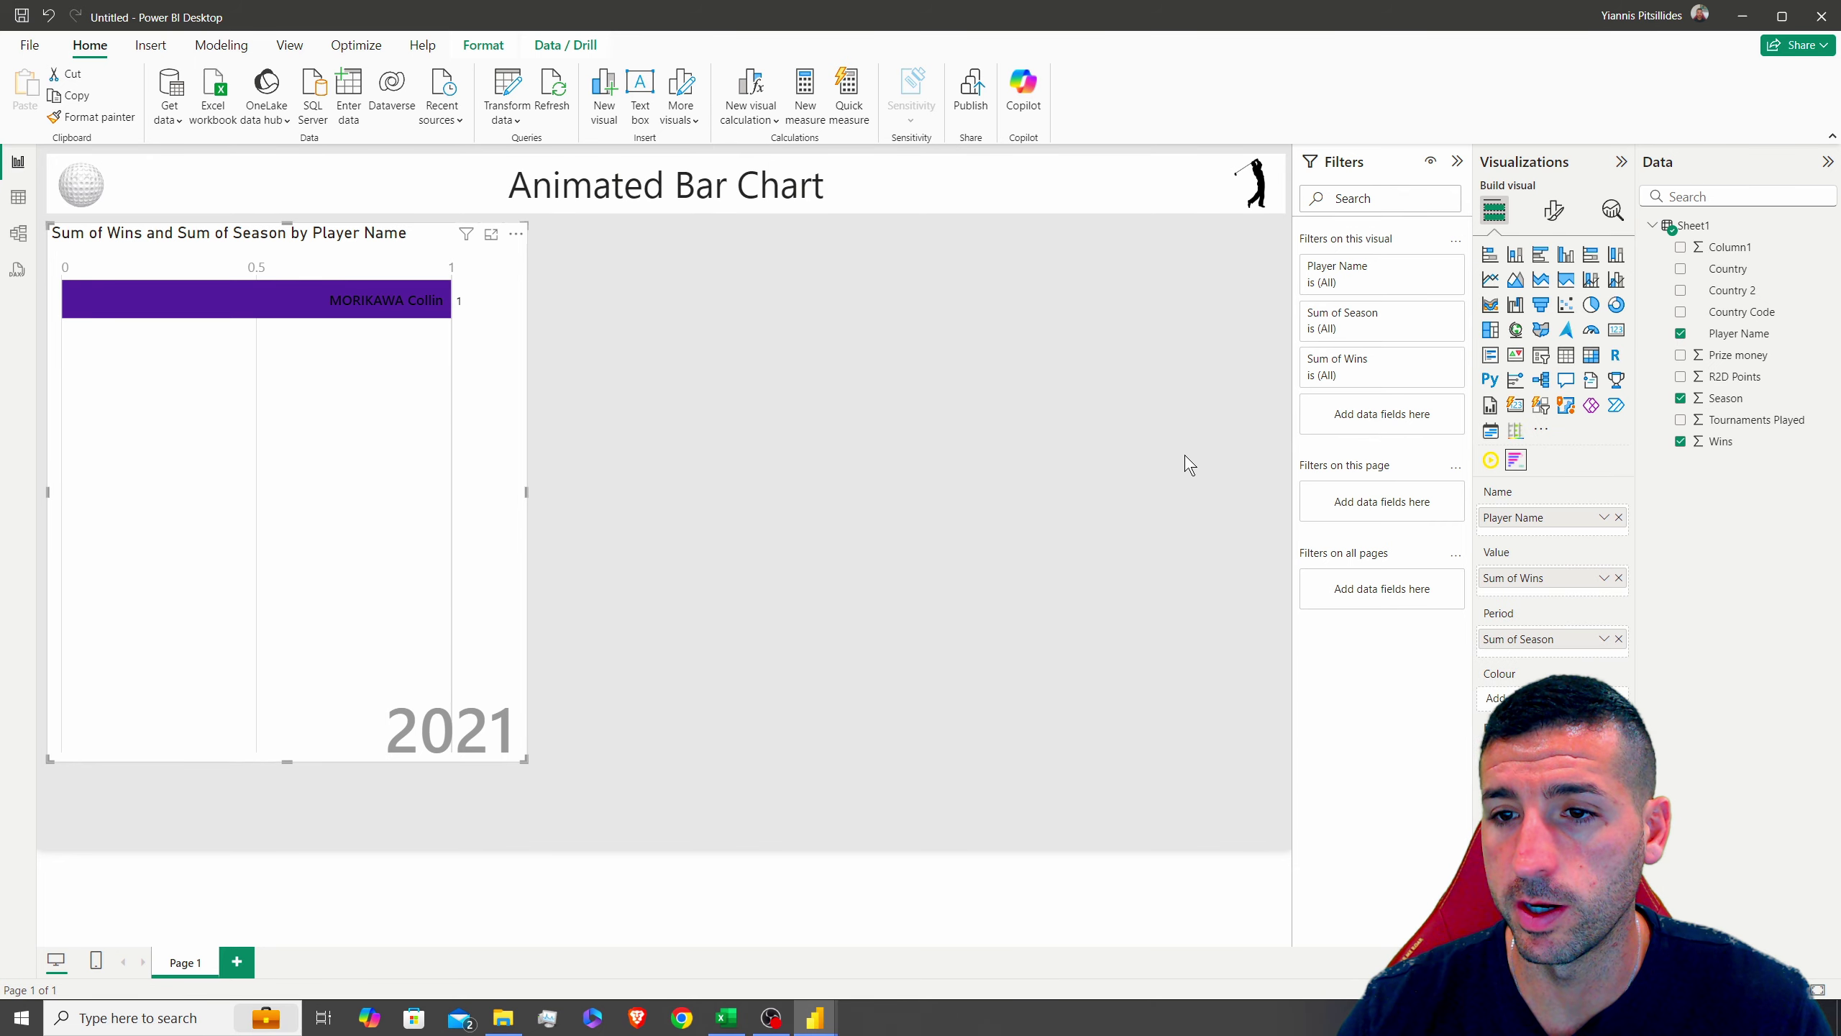
left_click(1072, 481)
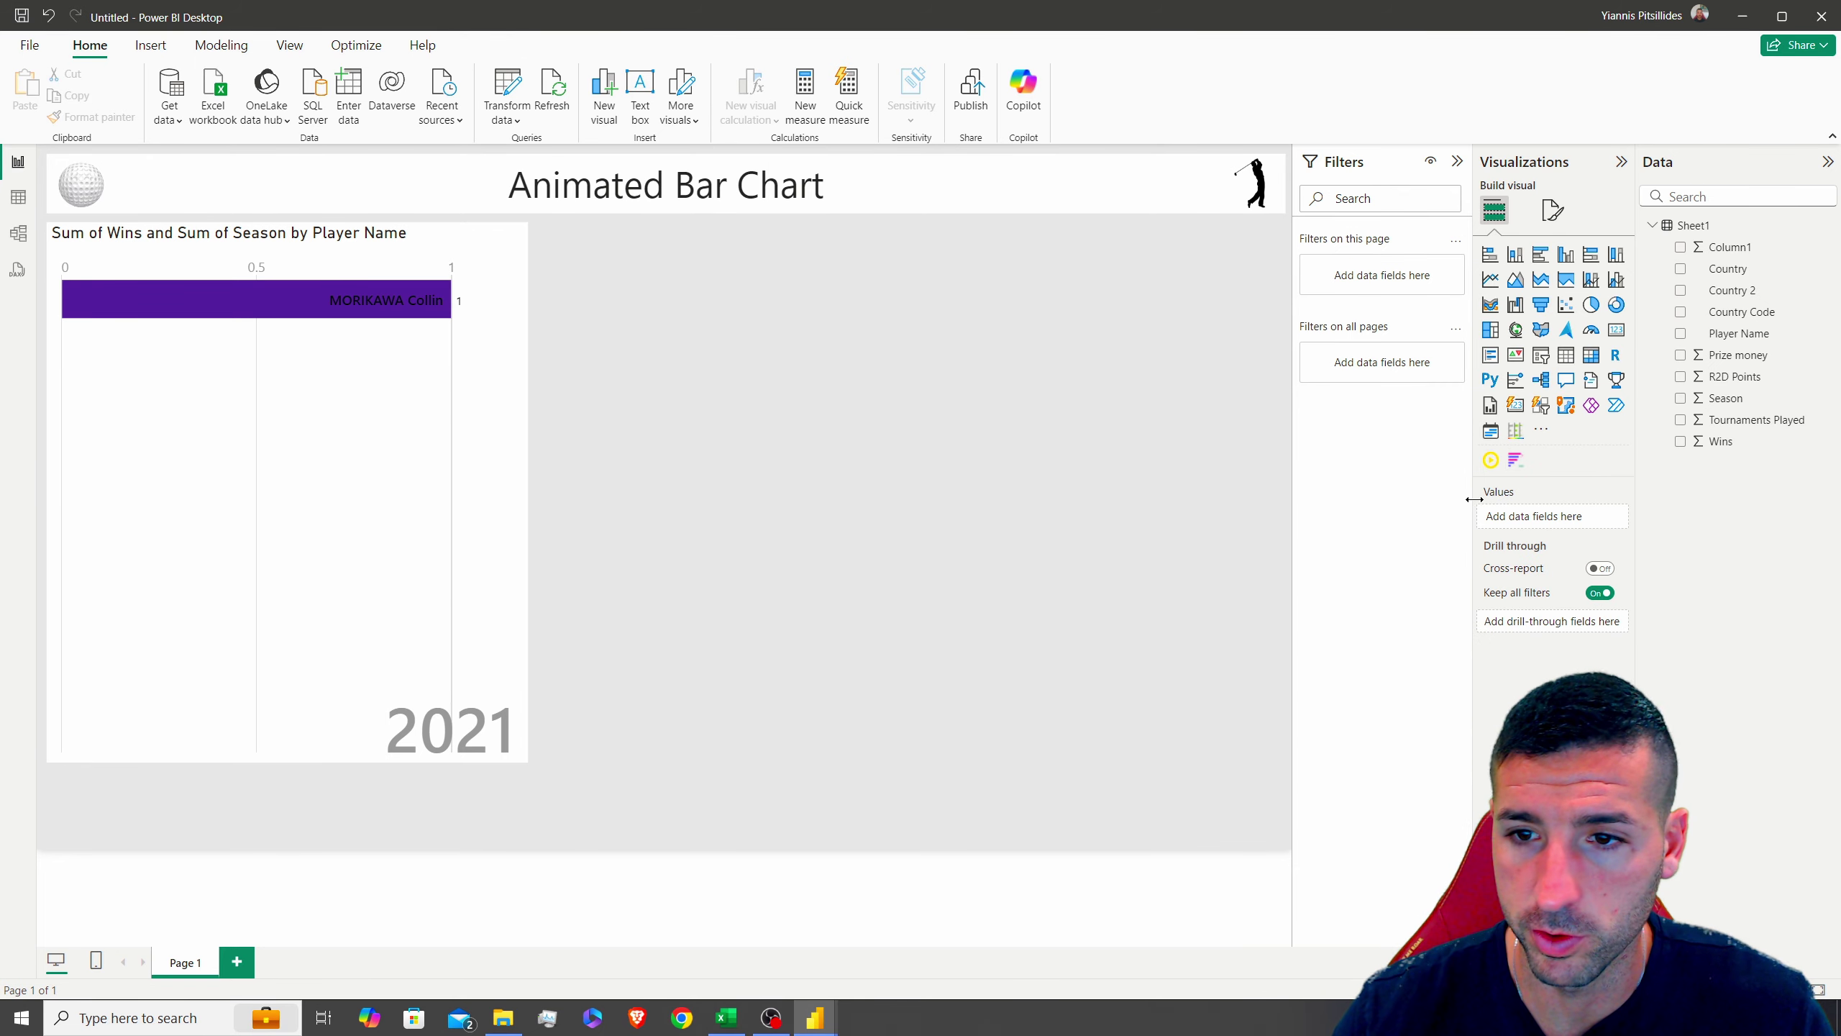
Insert a small Play Axis visual beside the bar chart, just below the title banner, and assign Season as its field
left_click(1491, 459)
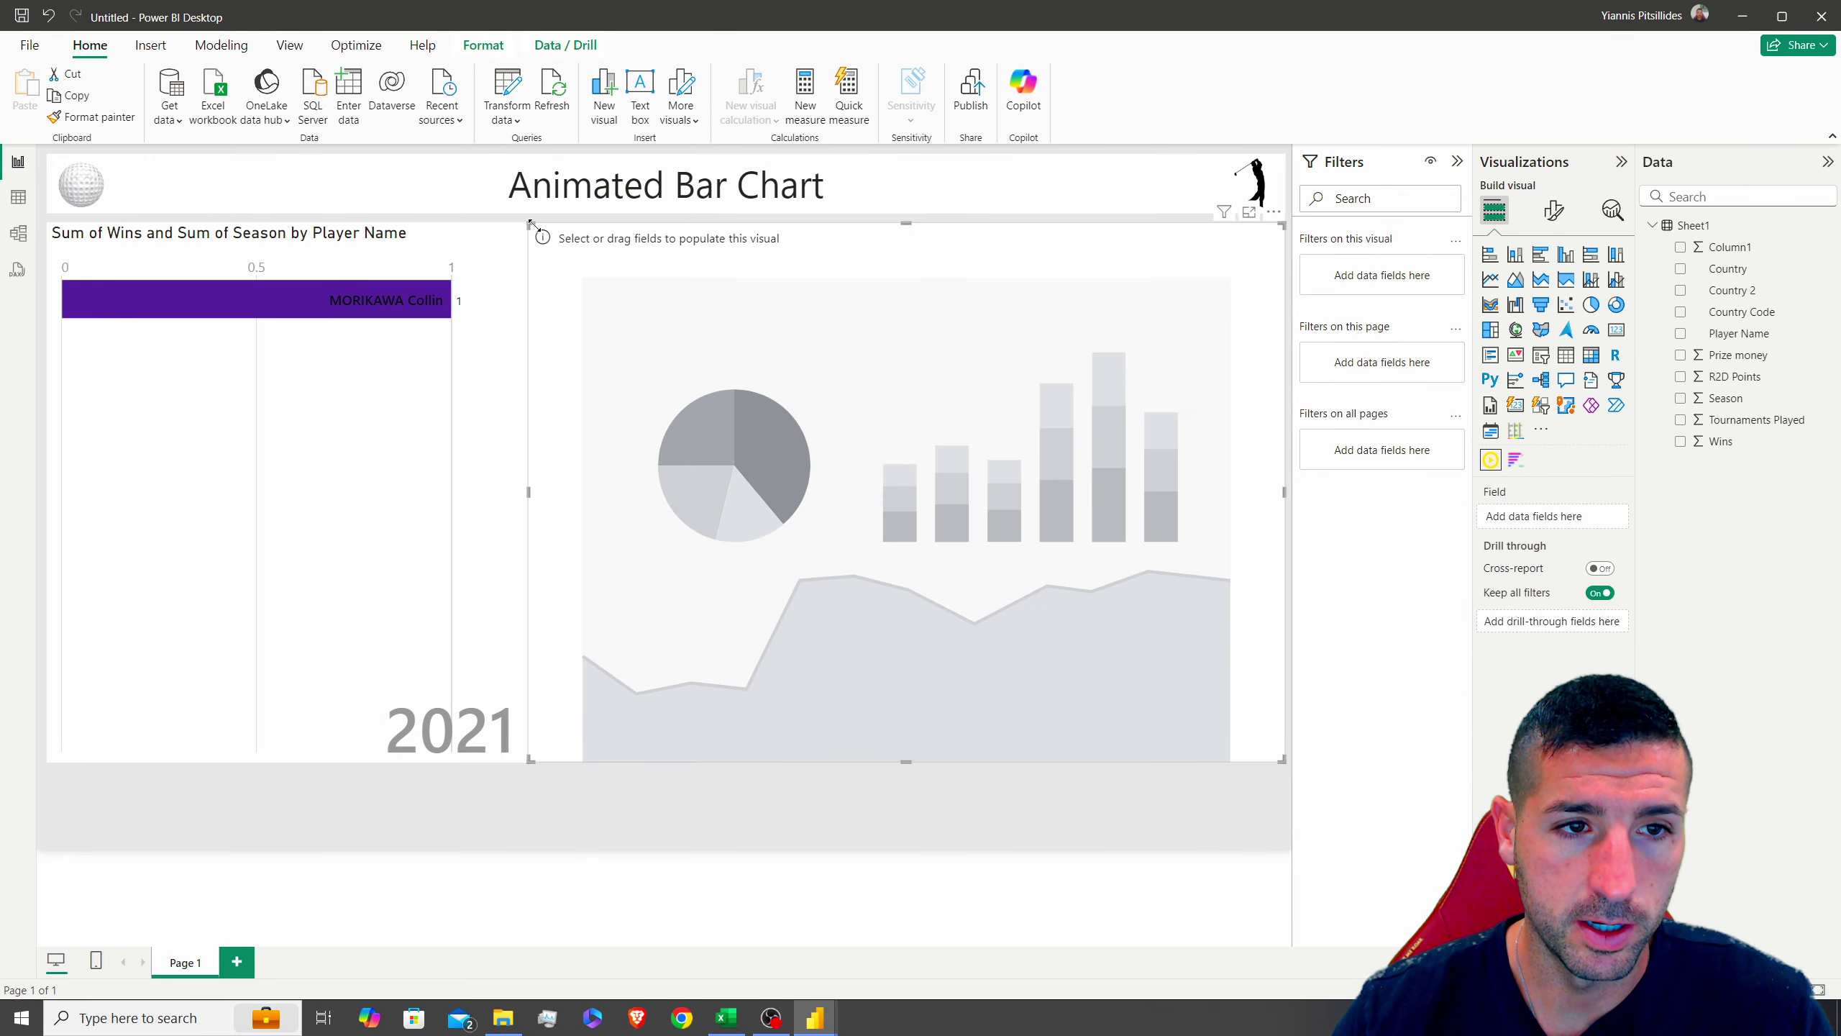
left_click_drag(531, 226, 999, 625)
left_click_drag(1069, 676, 607, 273)
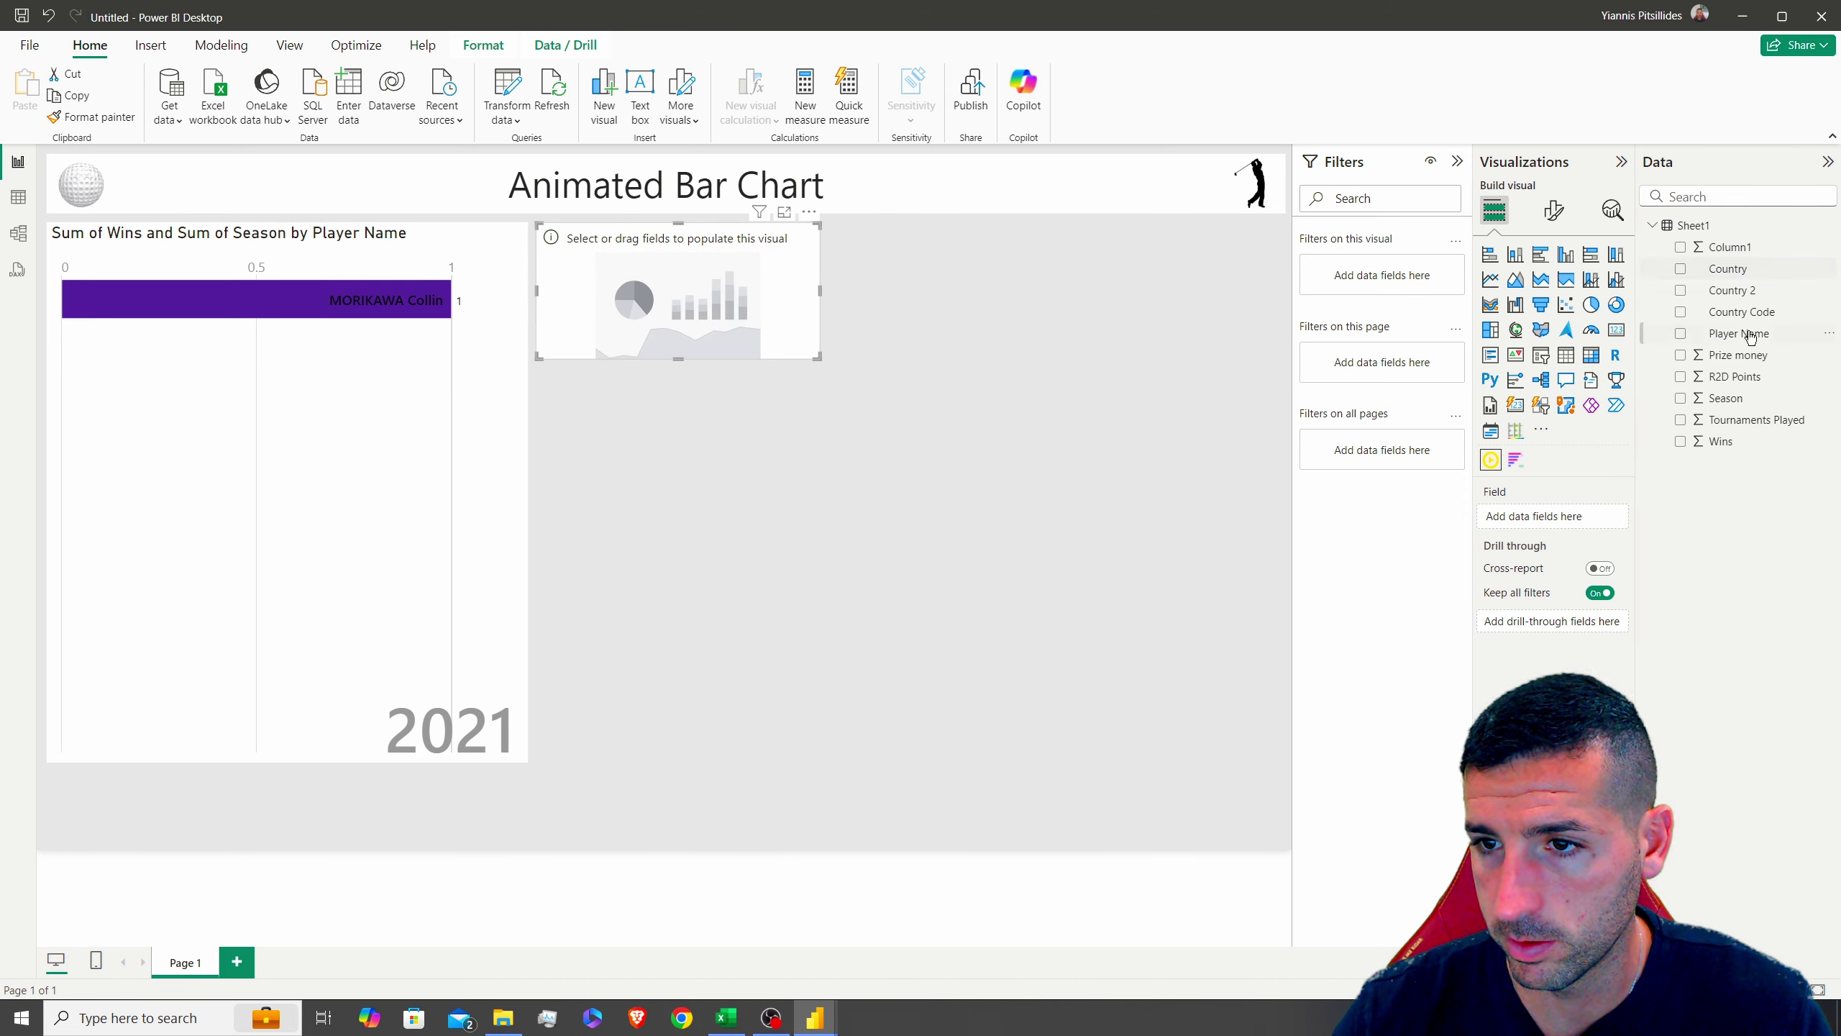
left_click_drag(1738, 406, 1544, 516)
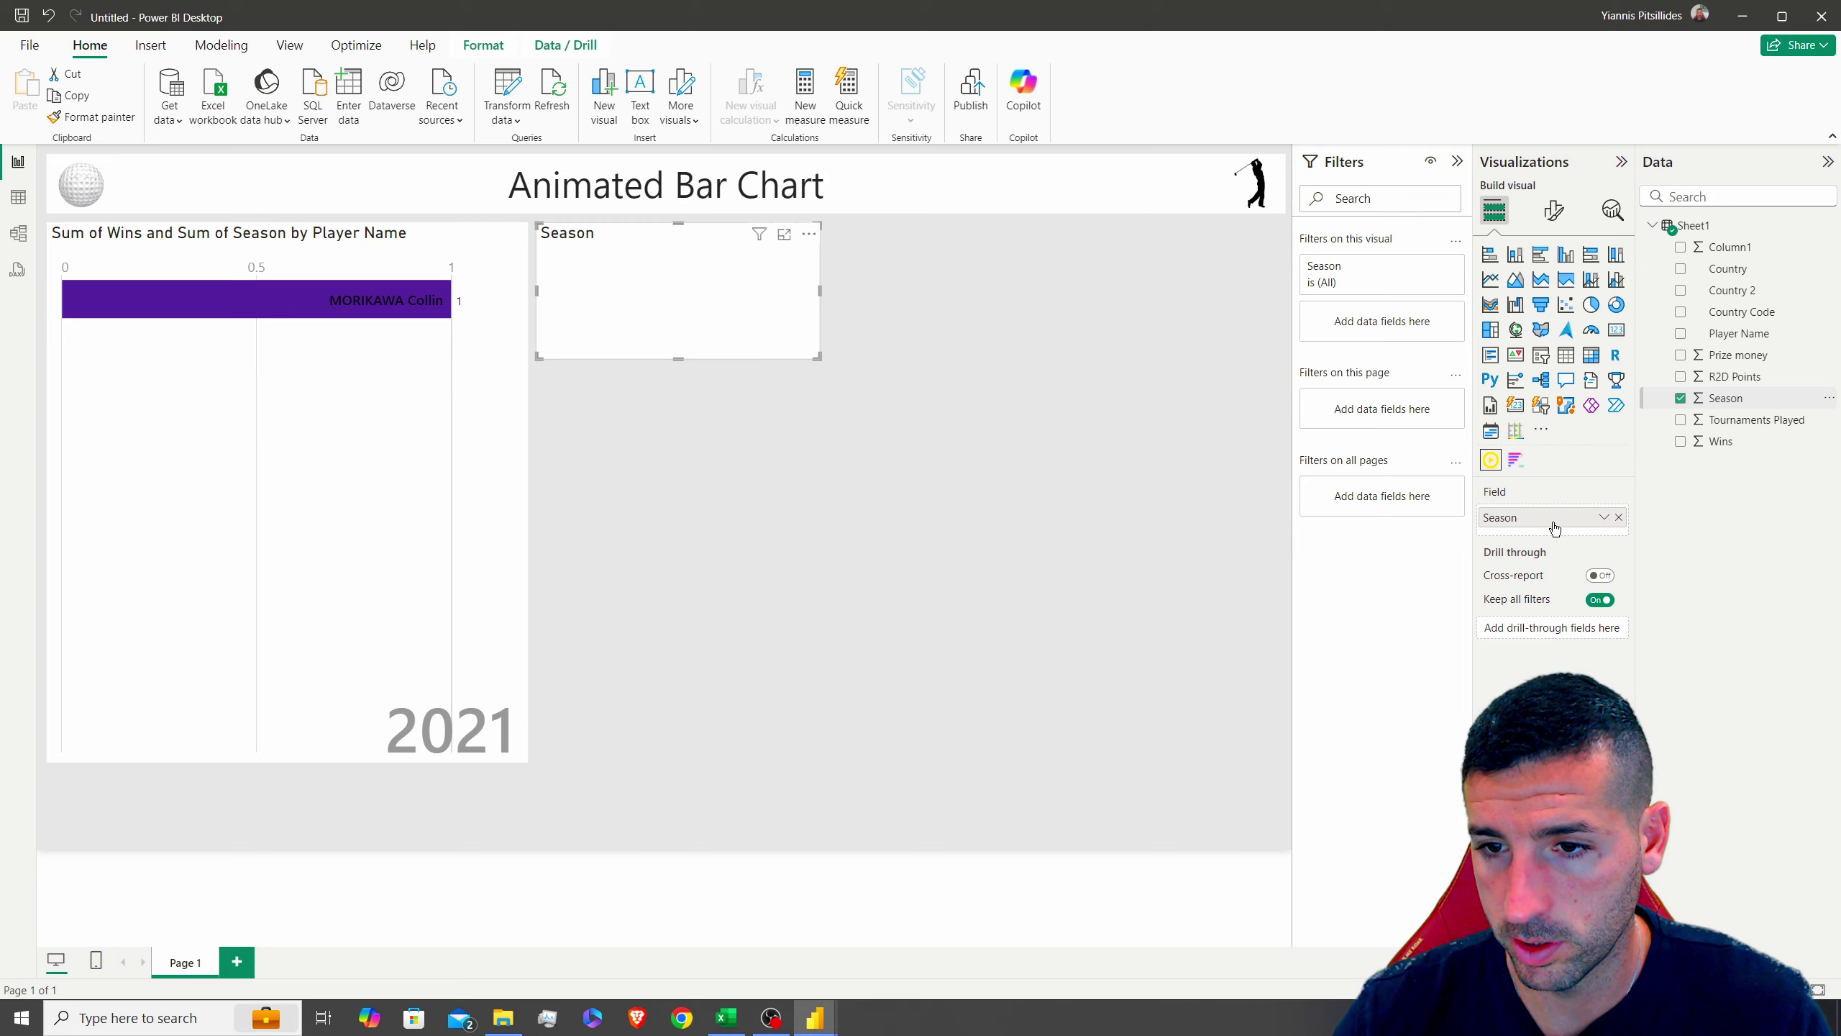
Play and pause the Season play axis to check how it animates the bar chart
left_click(556, 300)
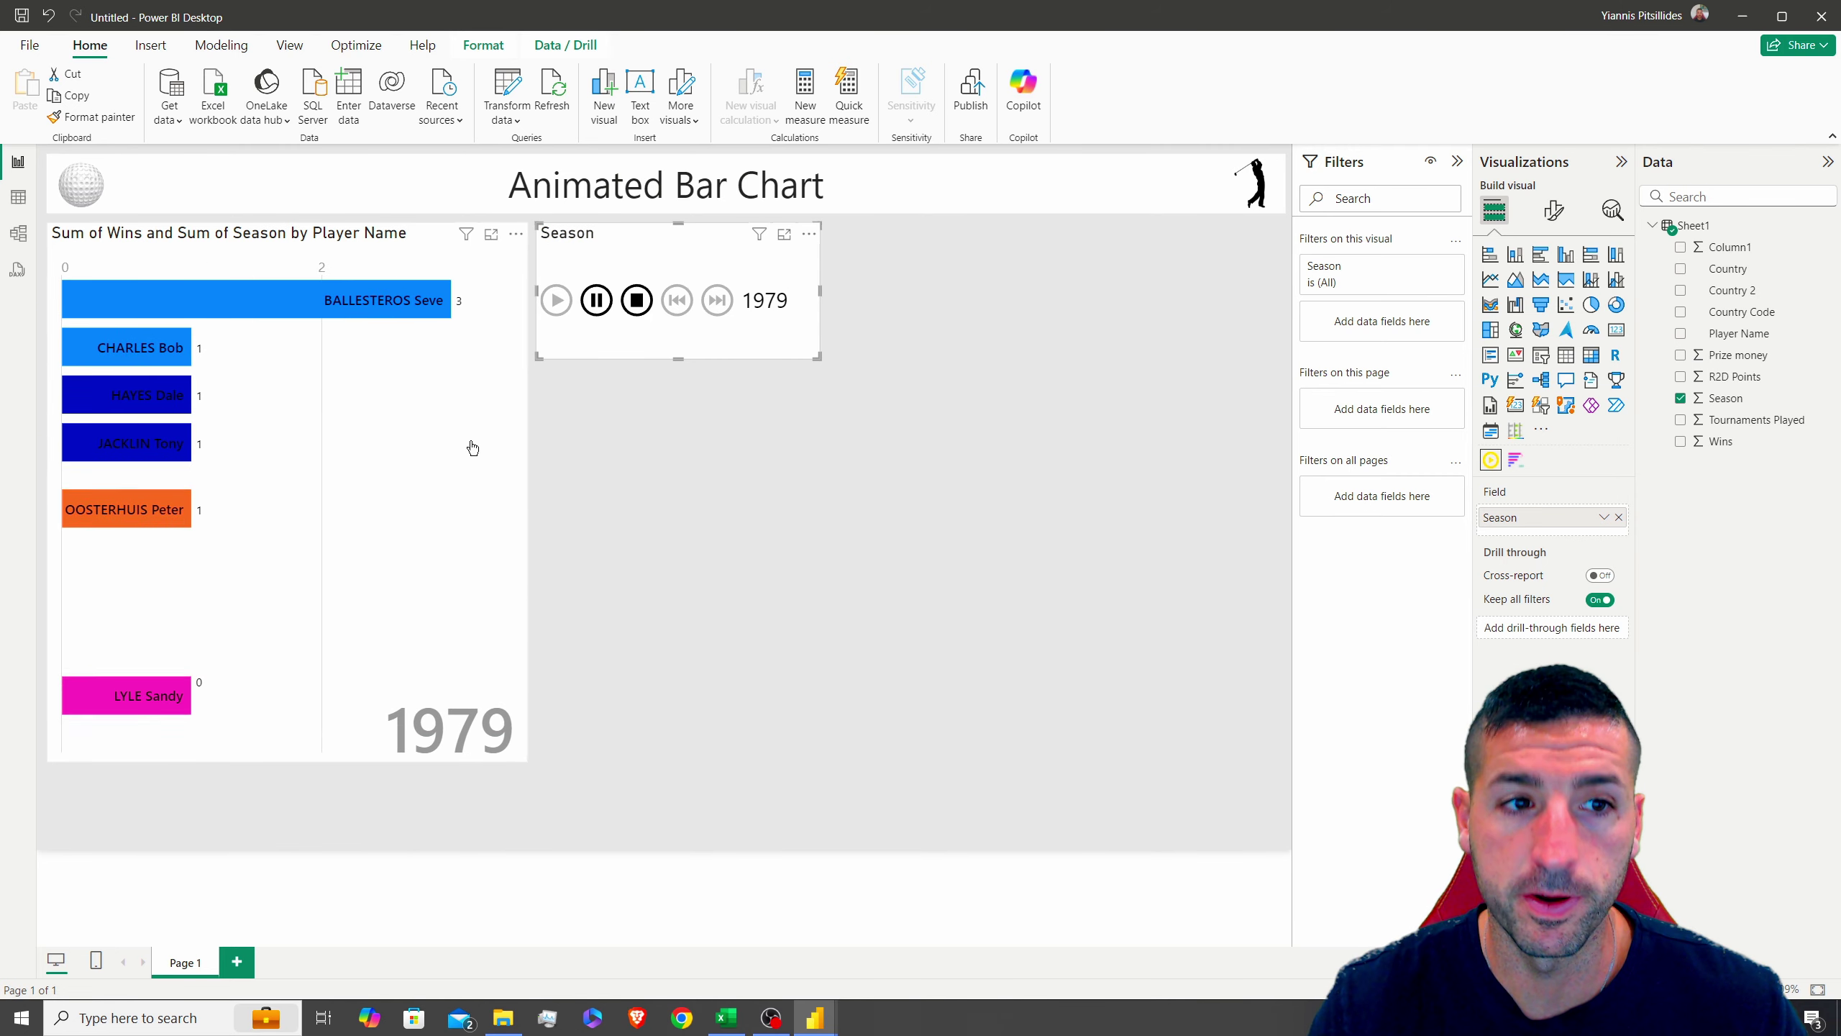
left_click(596, 299)
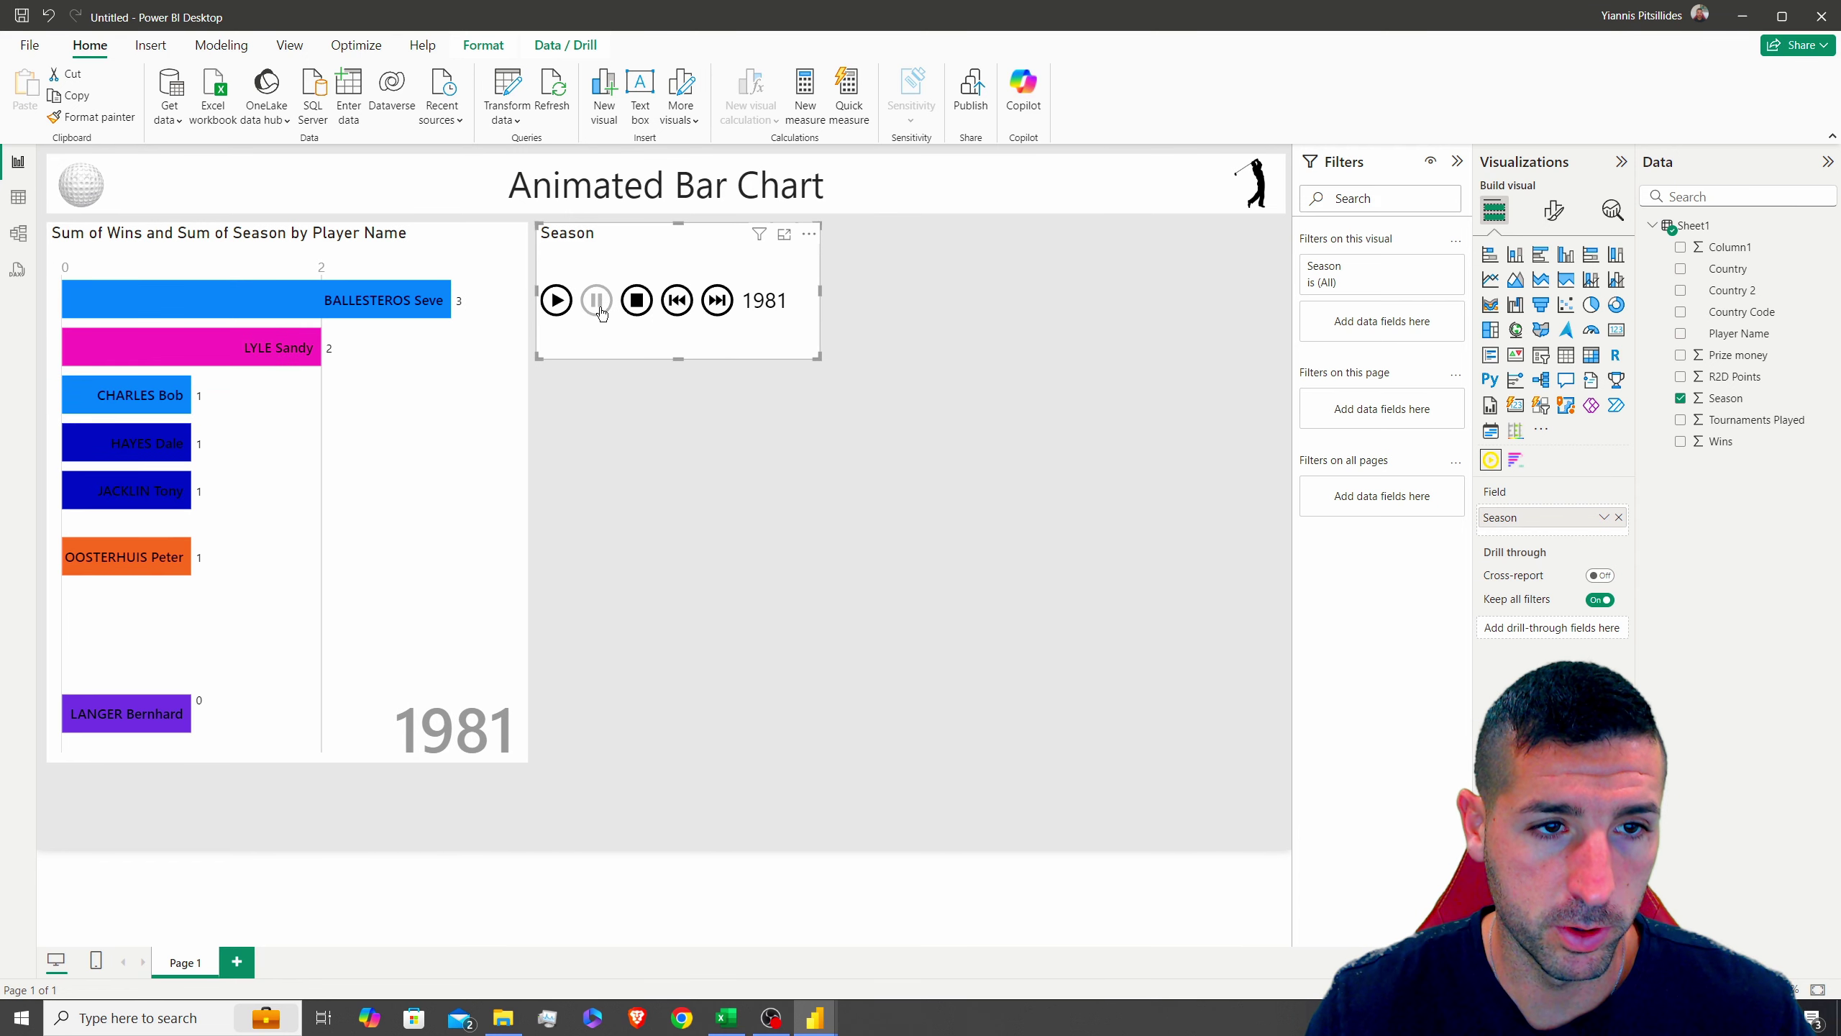
Change the animated bar chart's title text to "Wins by Player & Season"
left_click(325, 465)
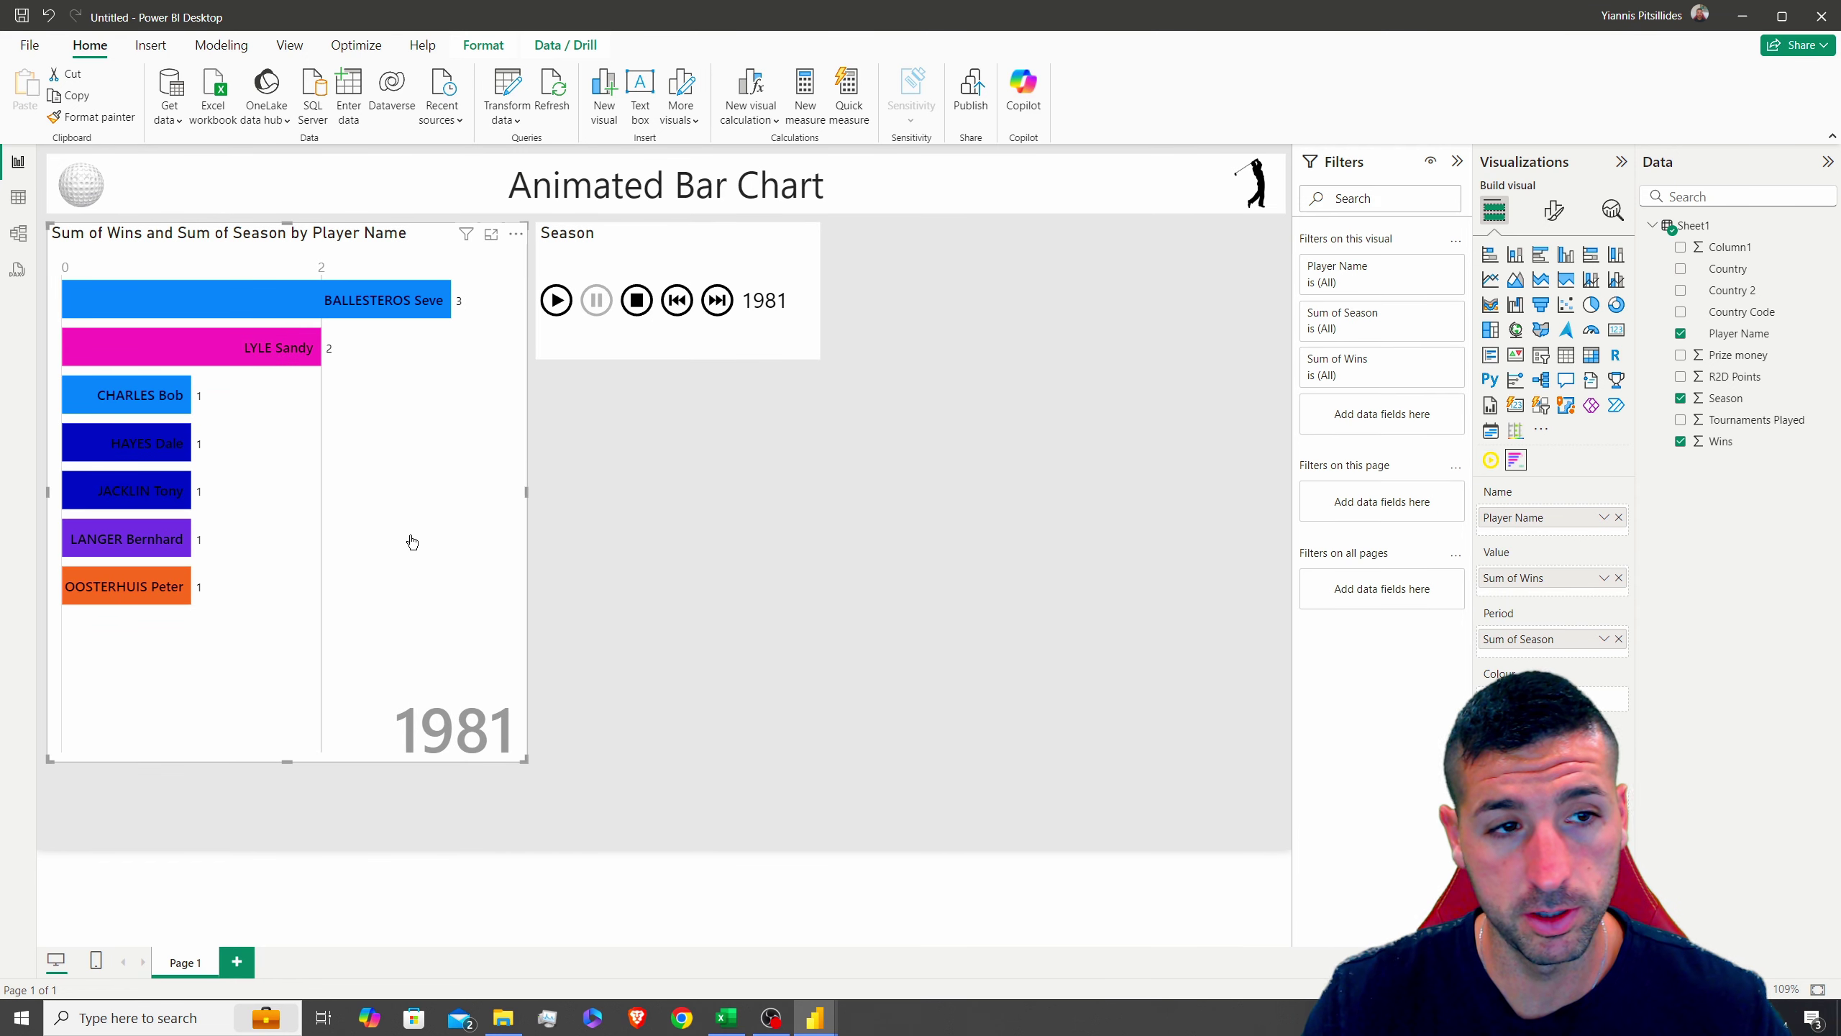
left_click(1554, 210)
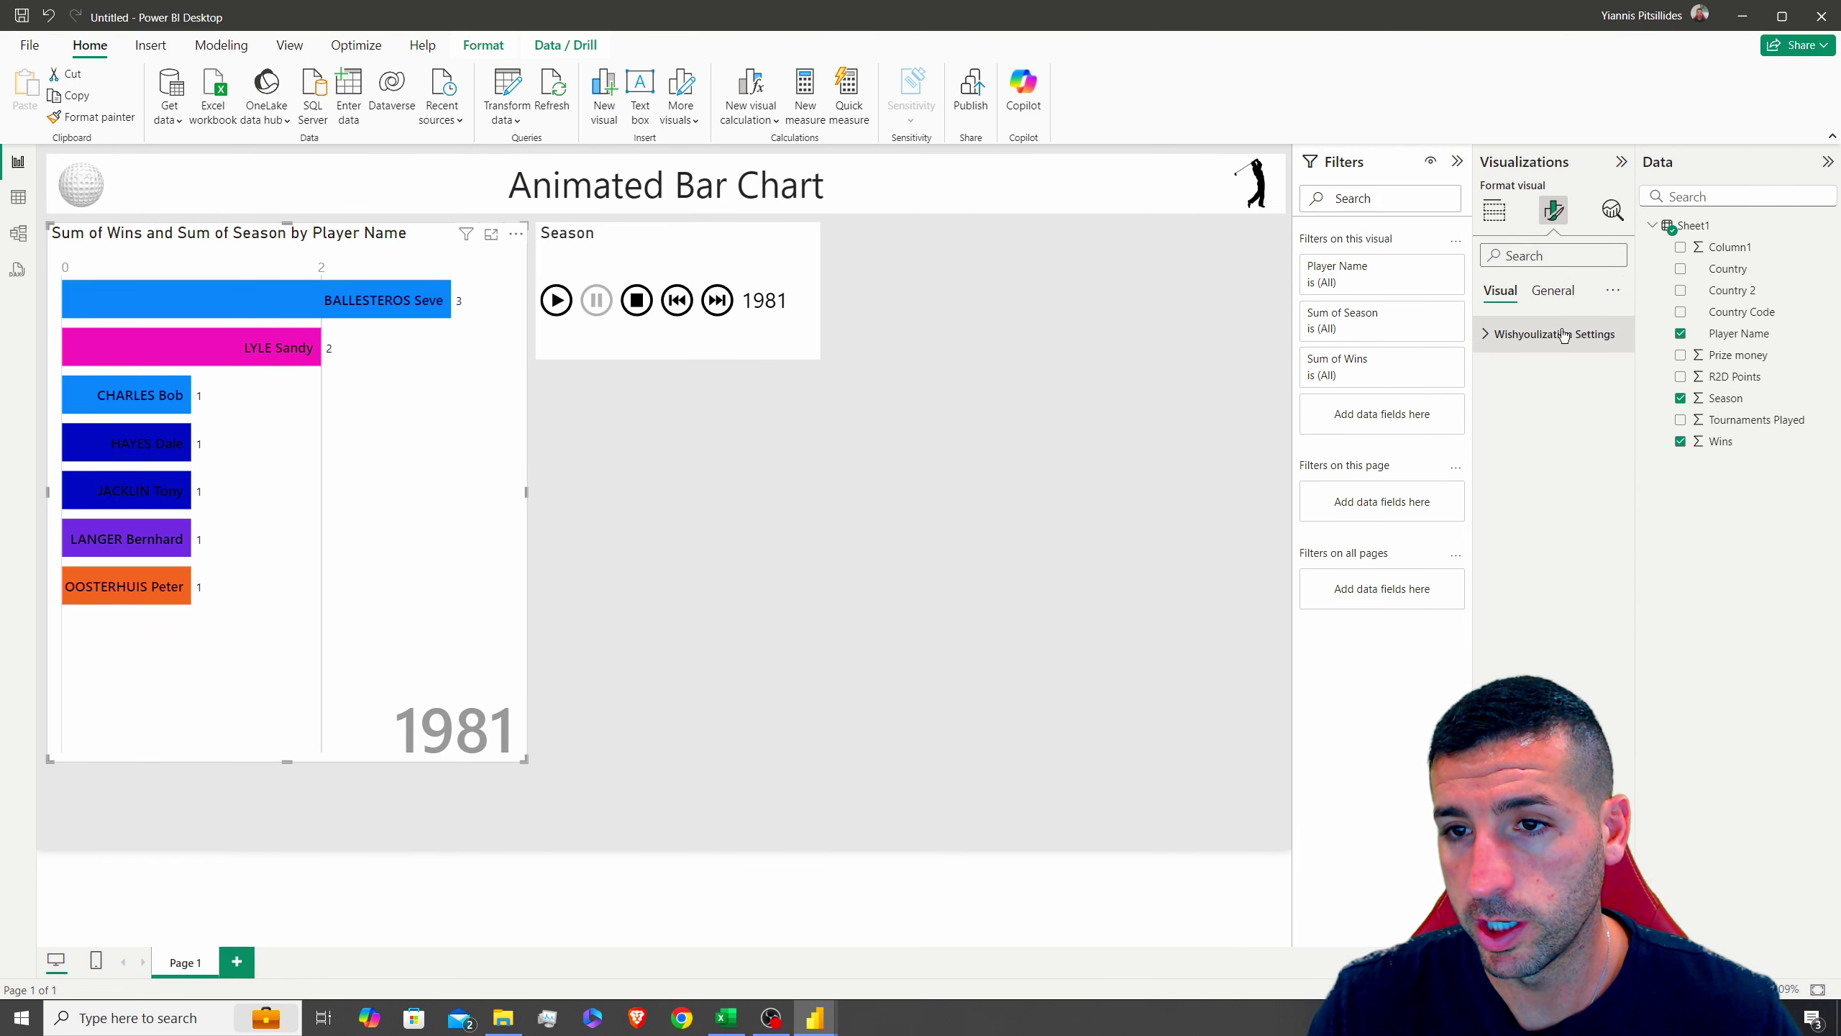
left_click(1552, 290)
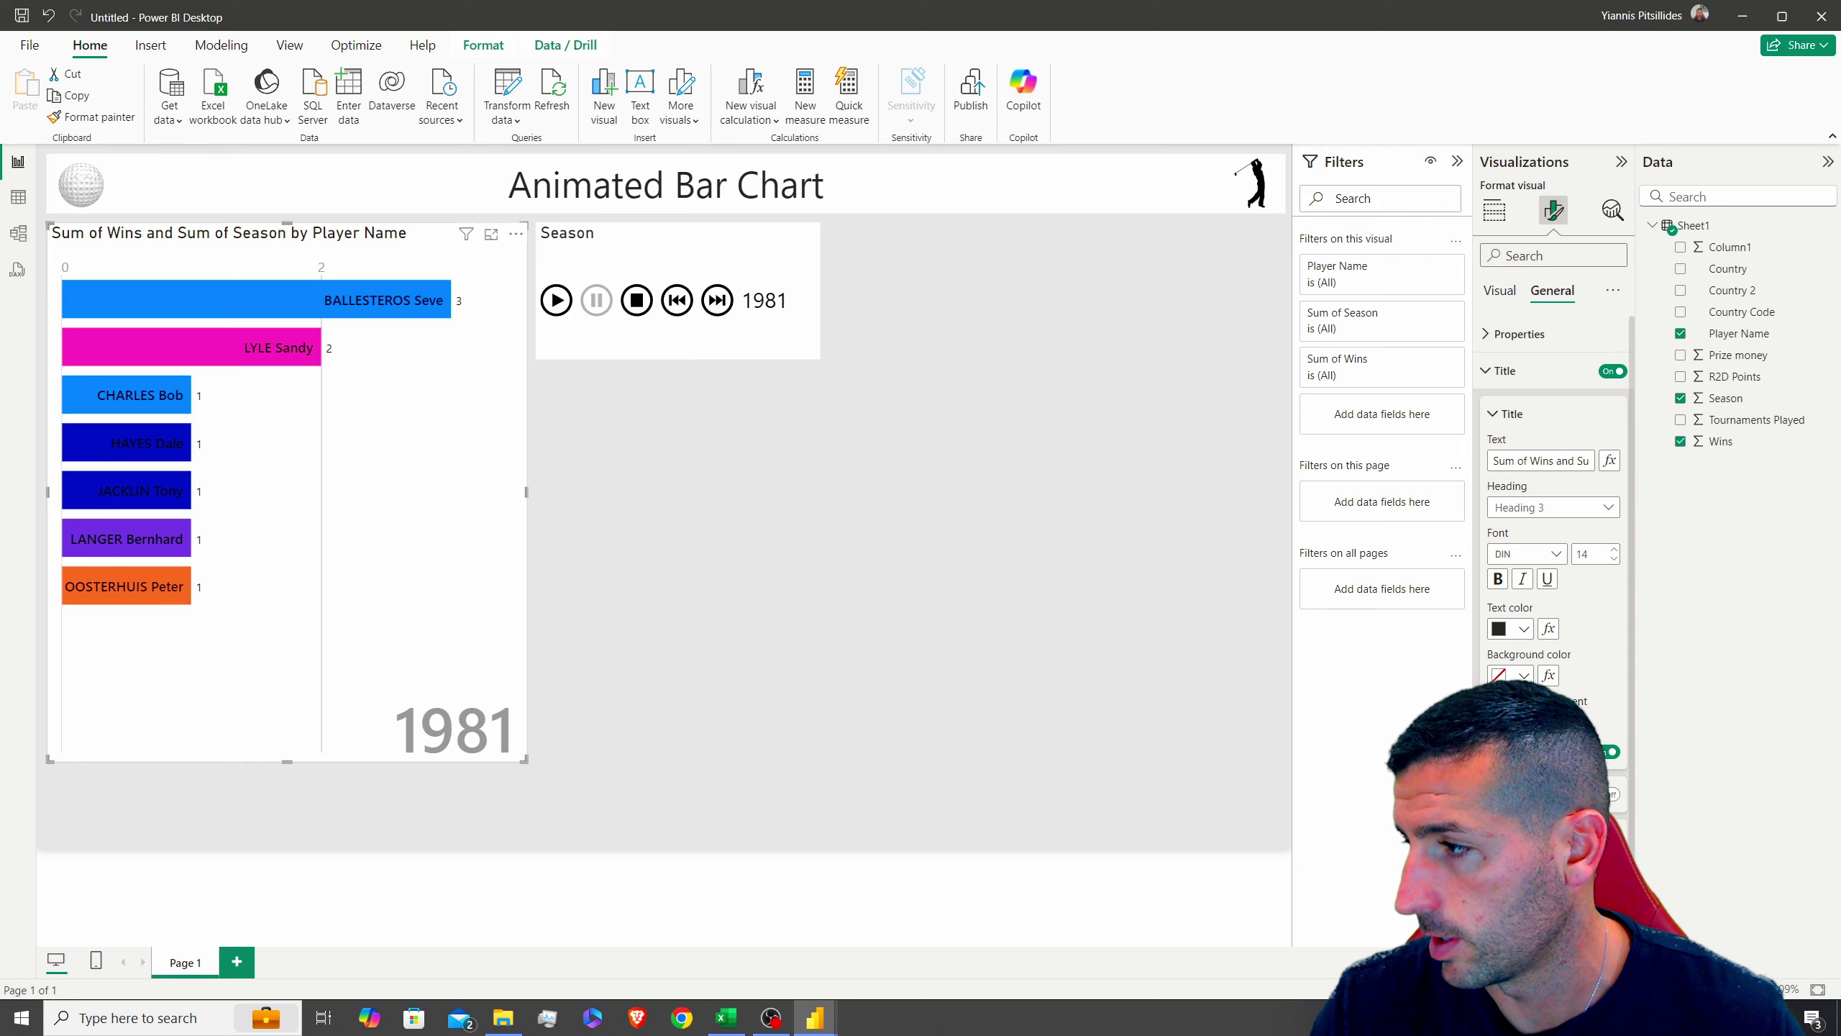
left_click(1541, 460)
key("ctrl+a")
key("ctrl+v")
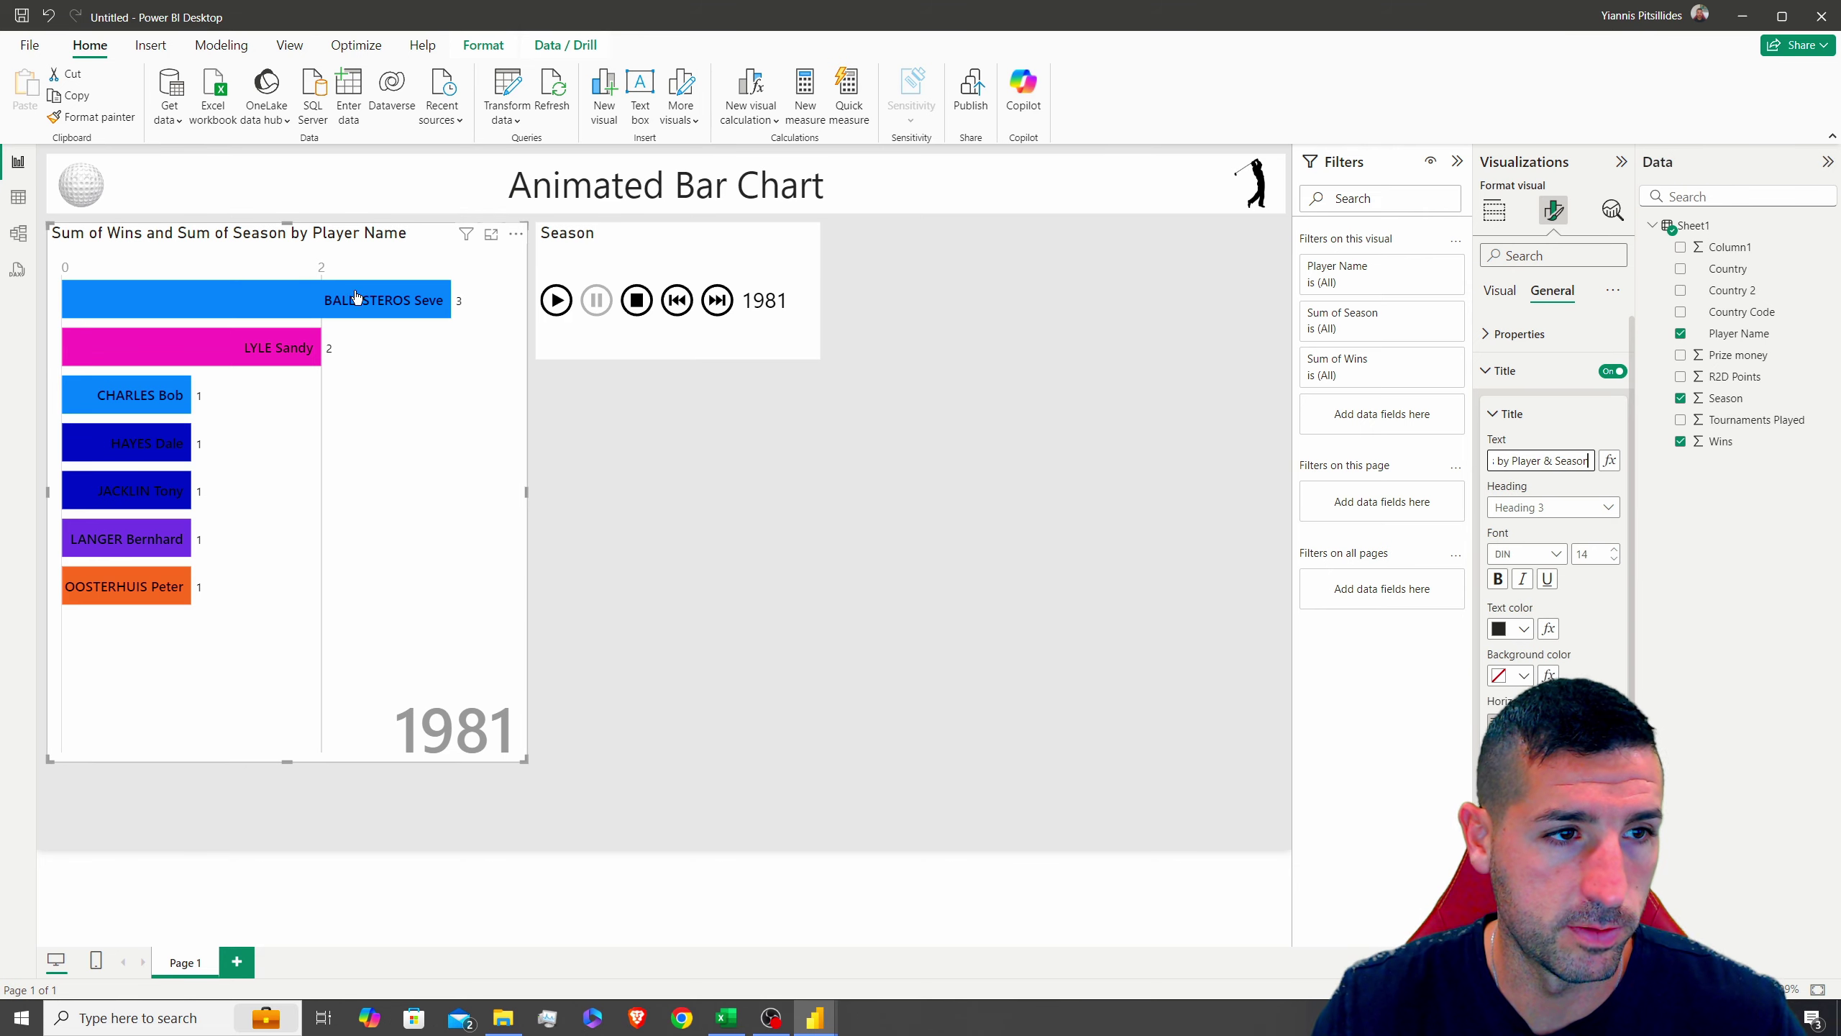
Centre the bar chart's title and format its text as bold and black
left_click(1523, 725)
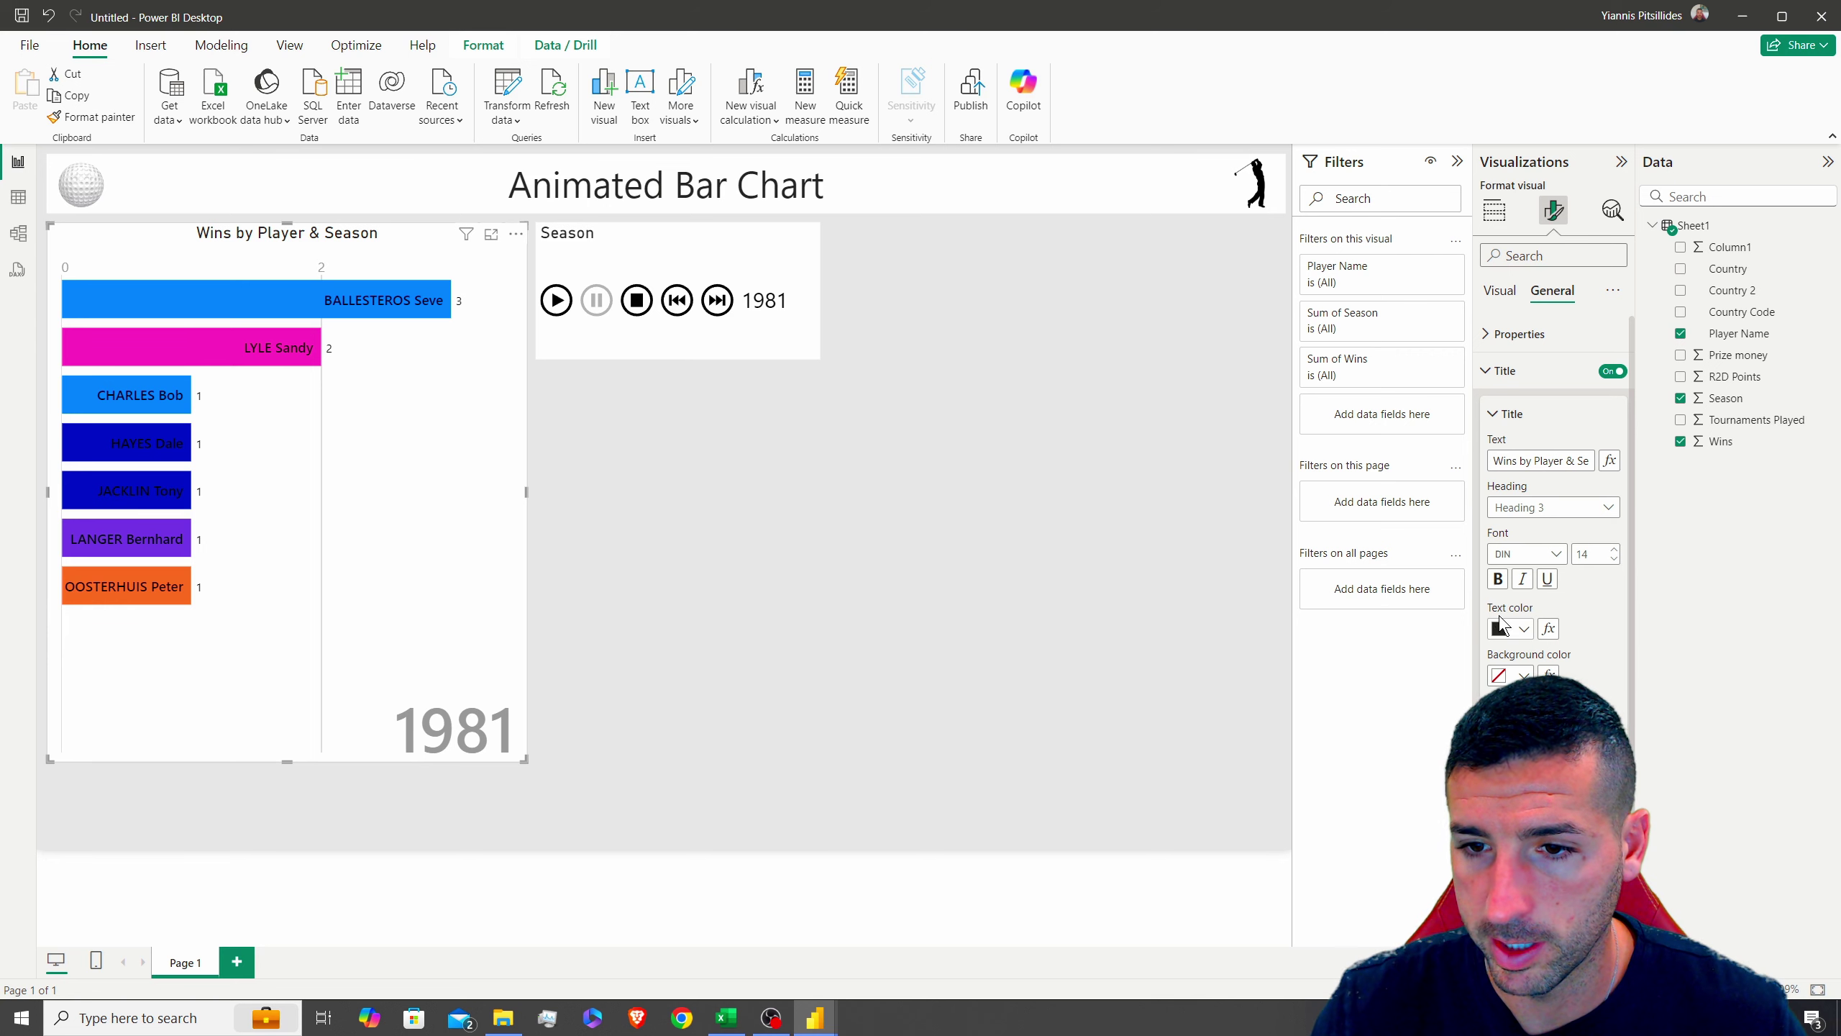
left_click(1497, 578)
left_click(1502, 628)
left_click(390, 274)
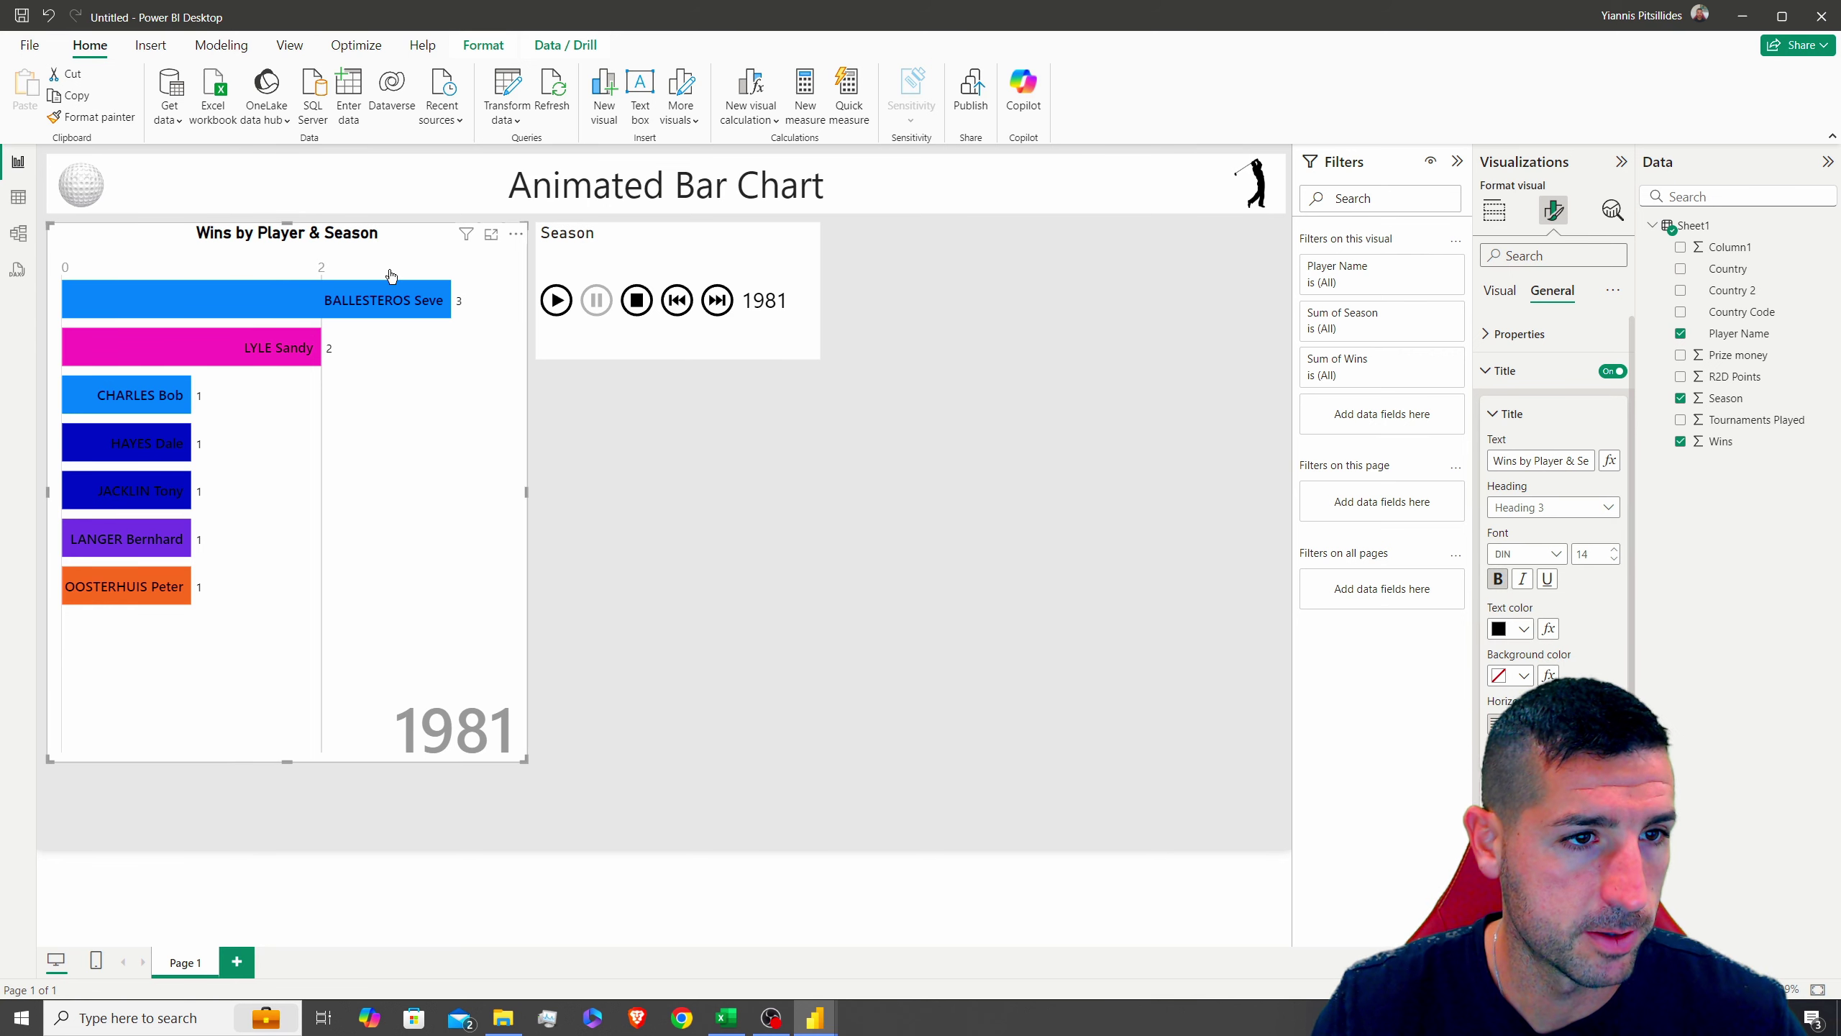
Turn on the shadow effect for the animated bar chart
left_click(1506, 371)
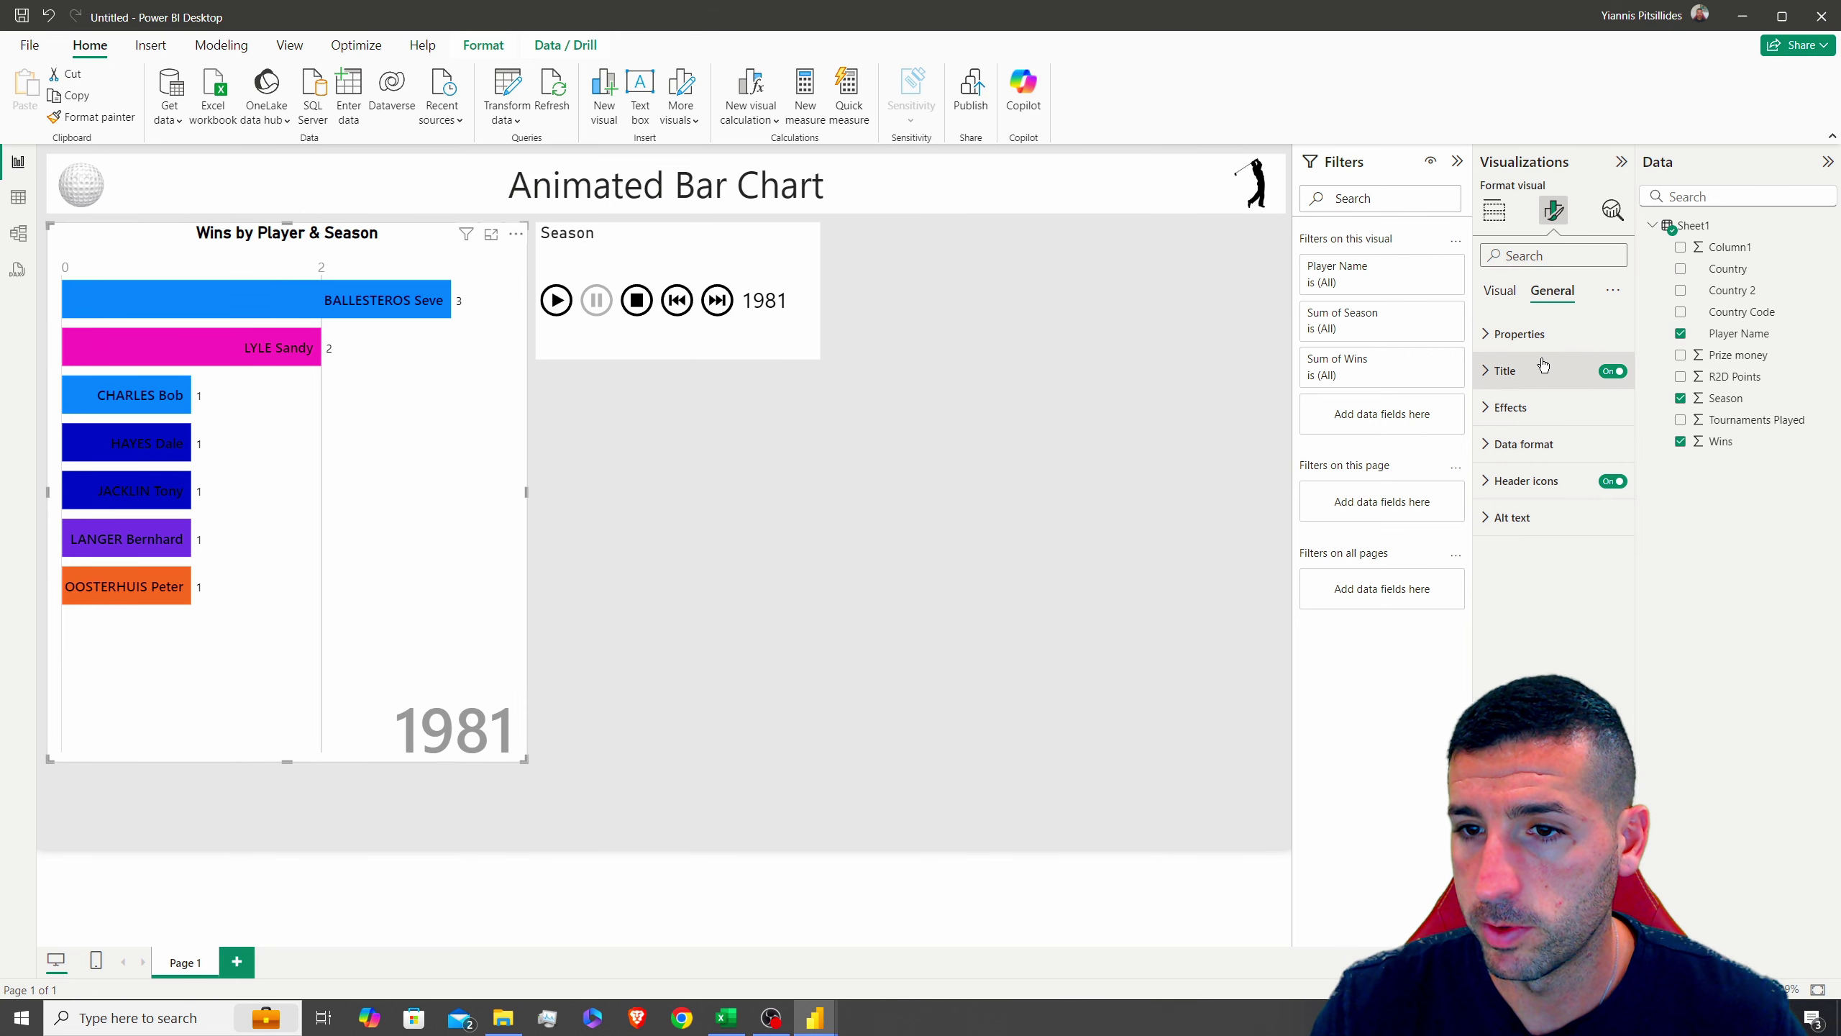
left_click(1511, 407)
left_click(1606, 641)
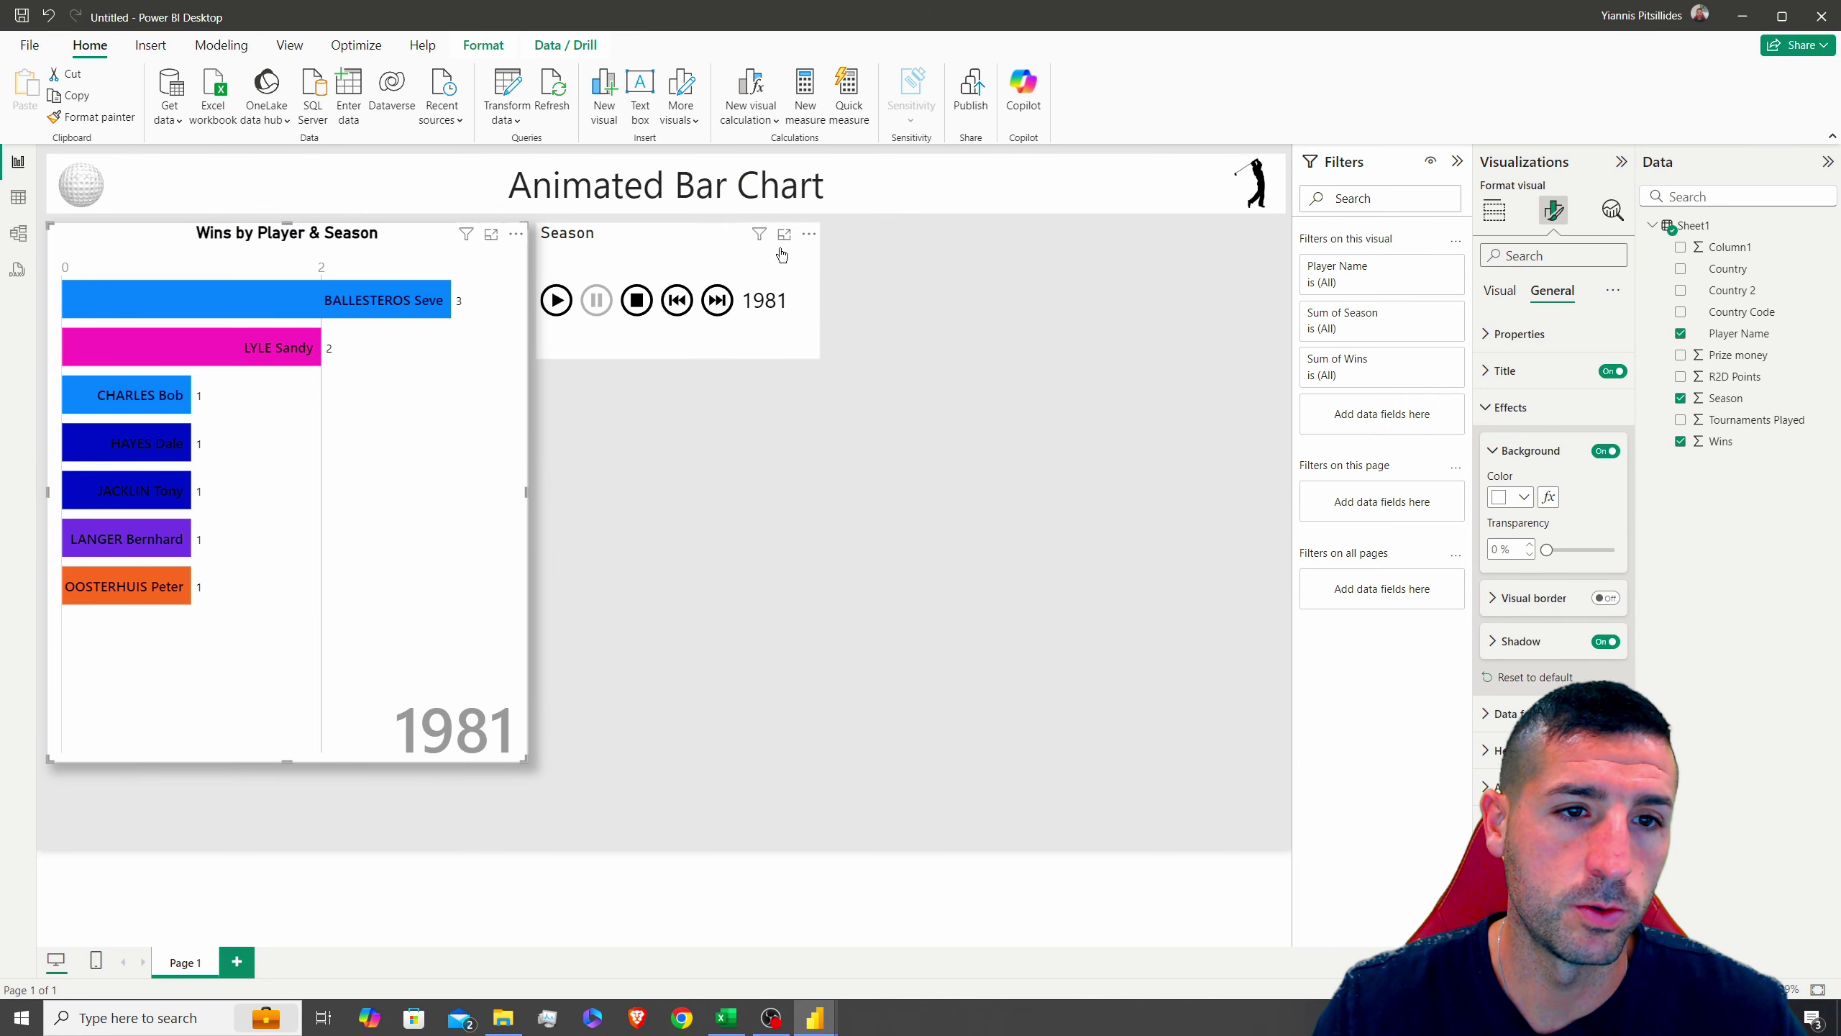
Centre the Season play axis title and make its text black and bold to match the bar chart's title
left_click(622, 244)
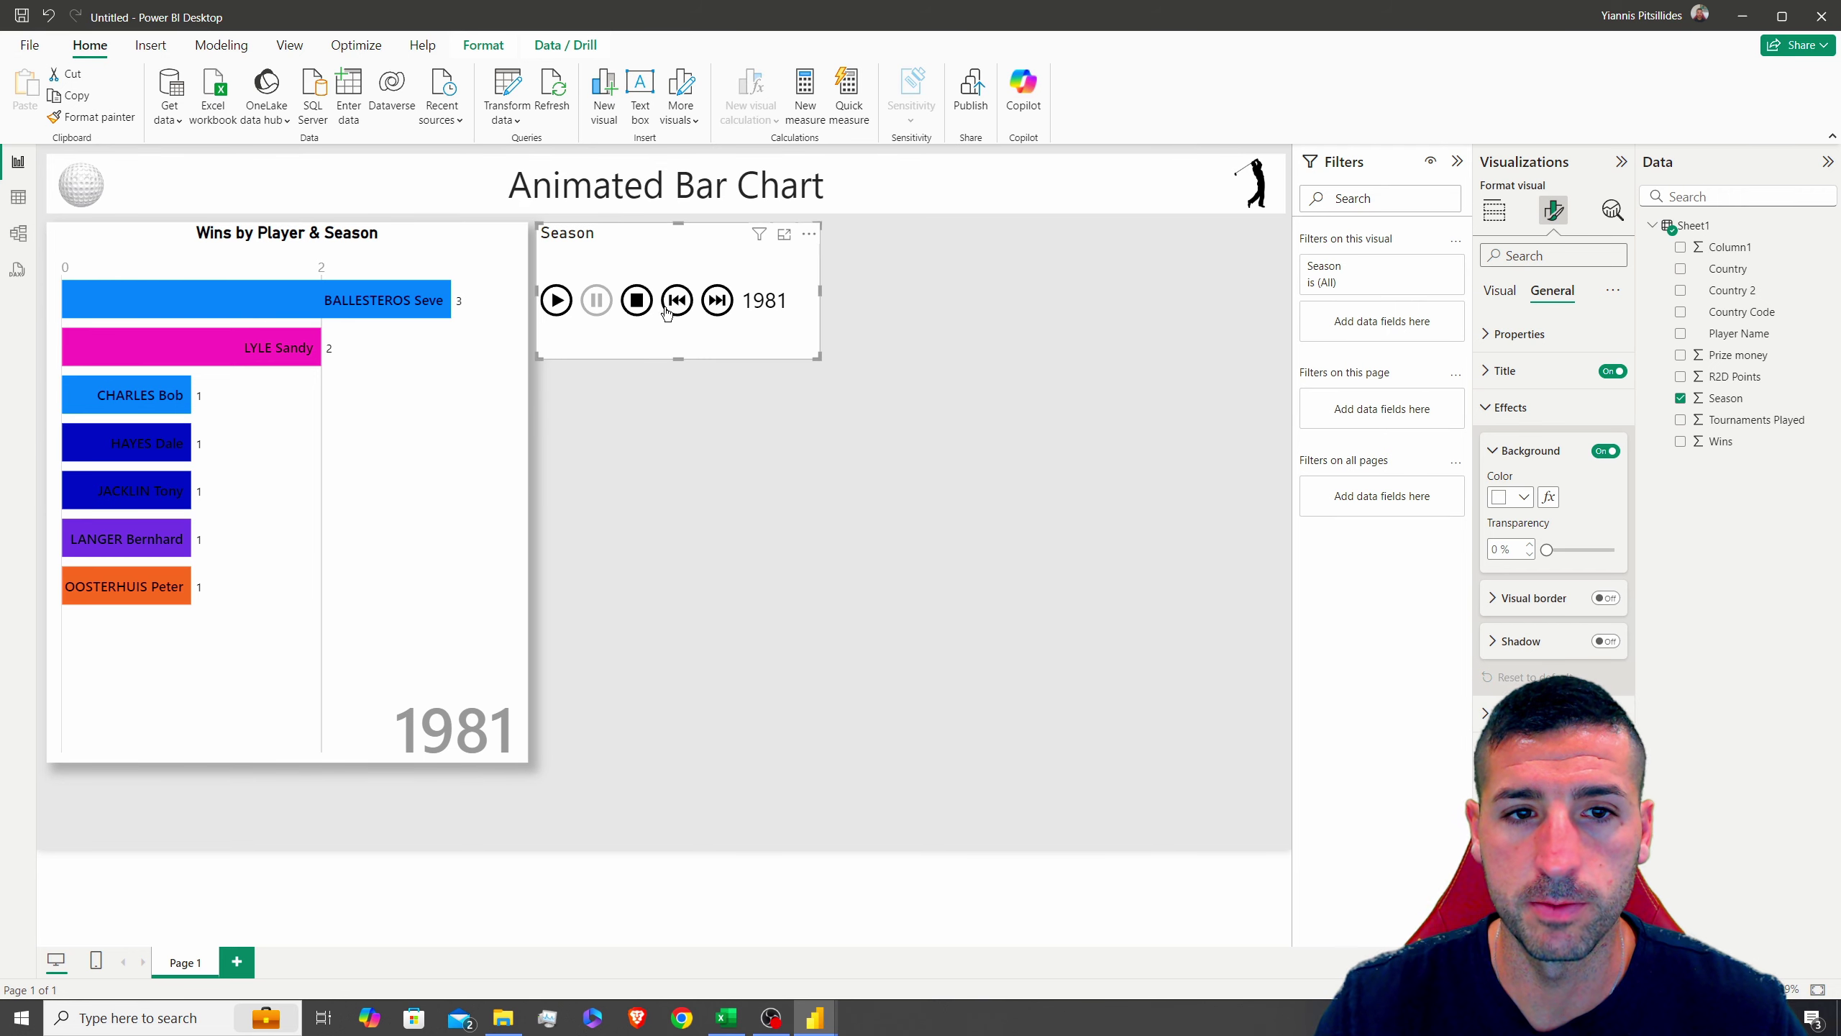
left_click(1507, 370)
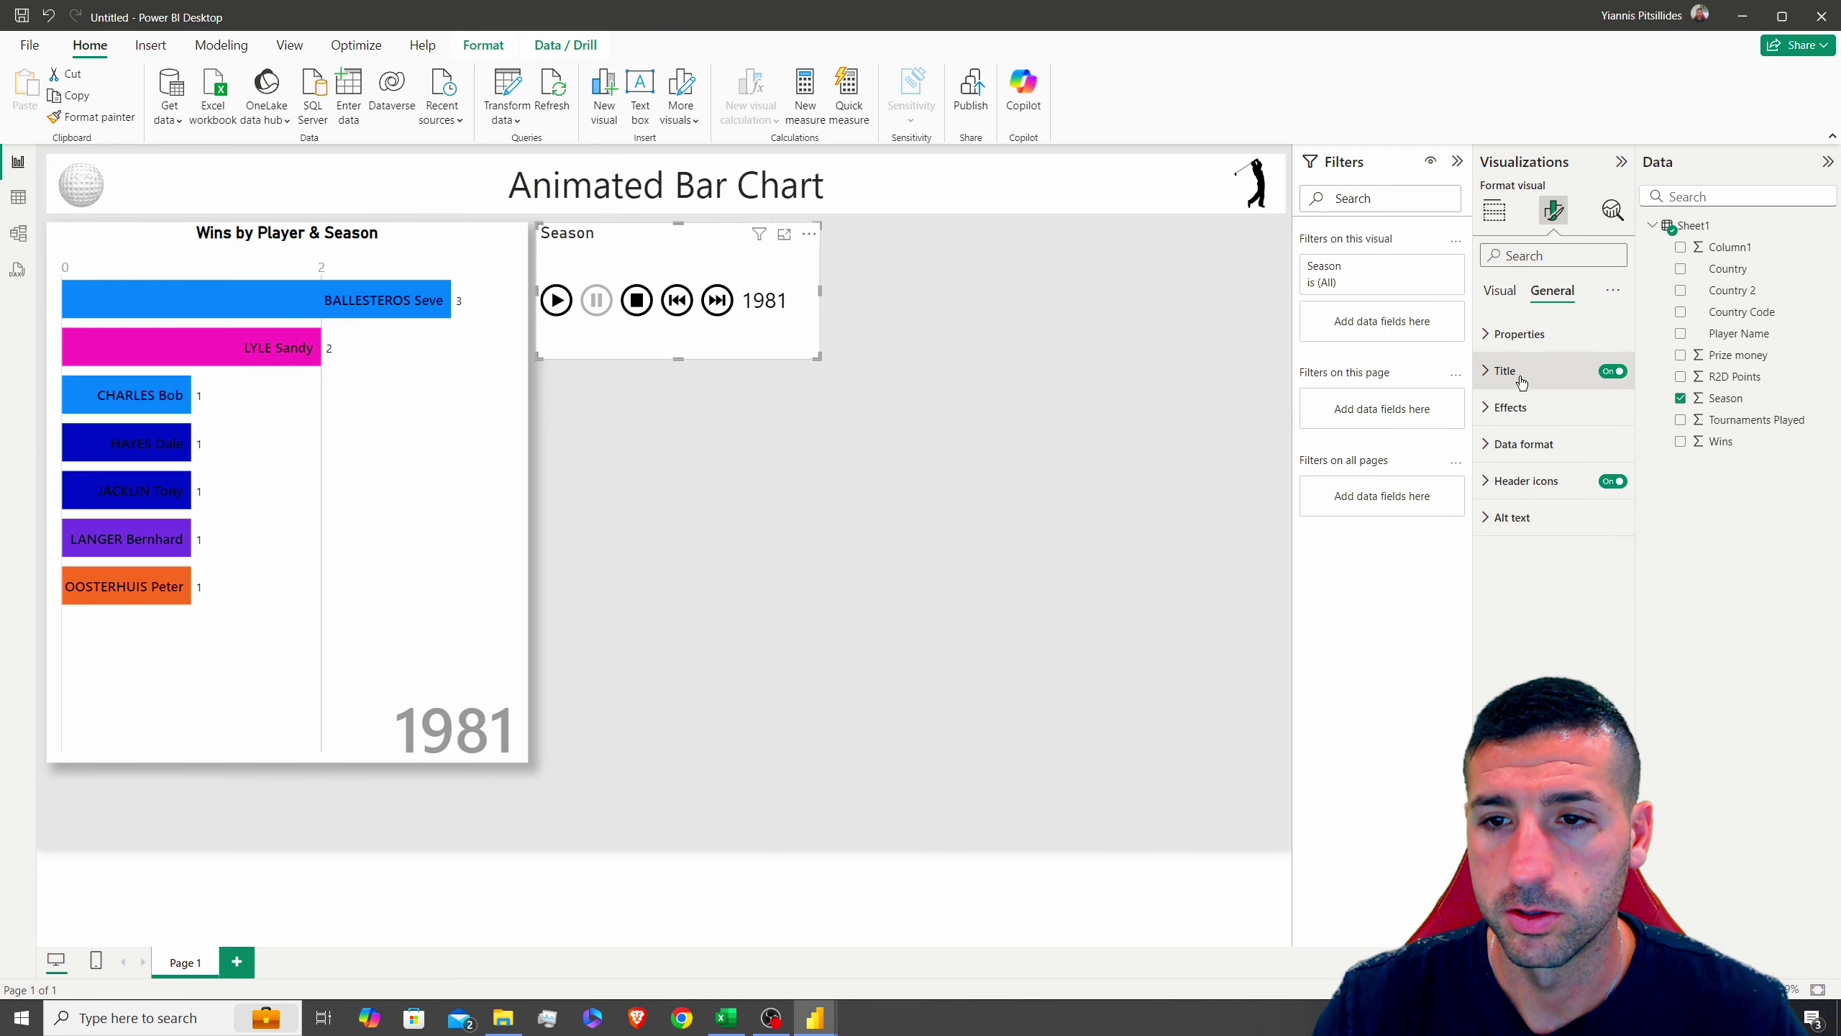
left_click(1512, 414)
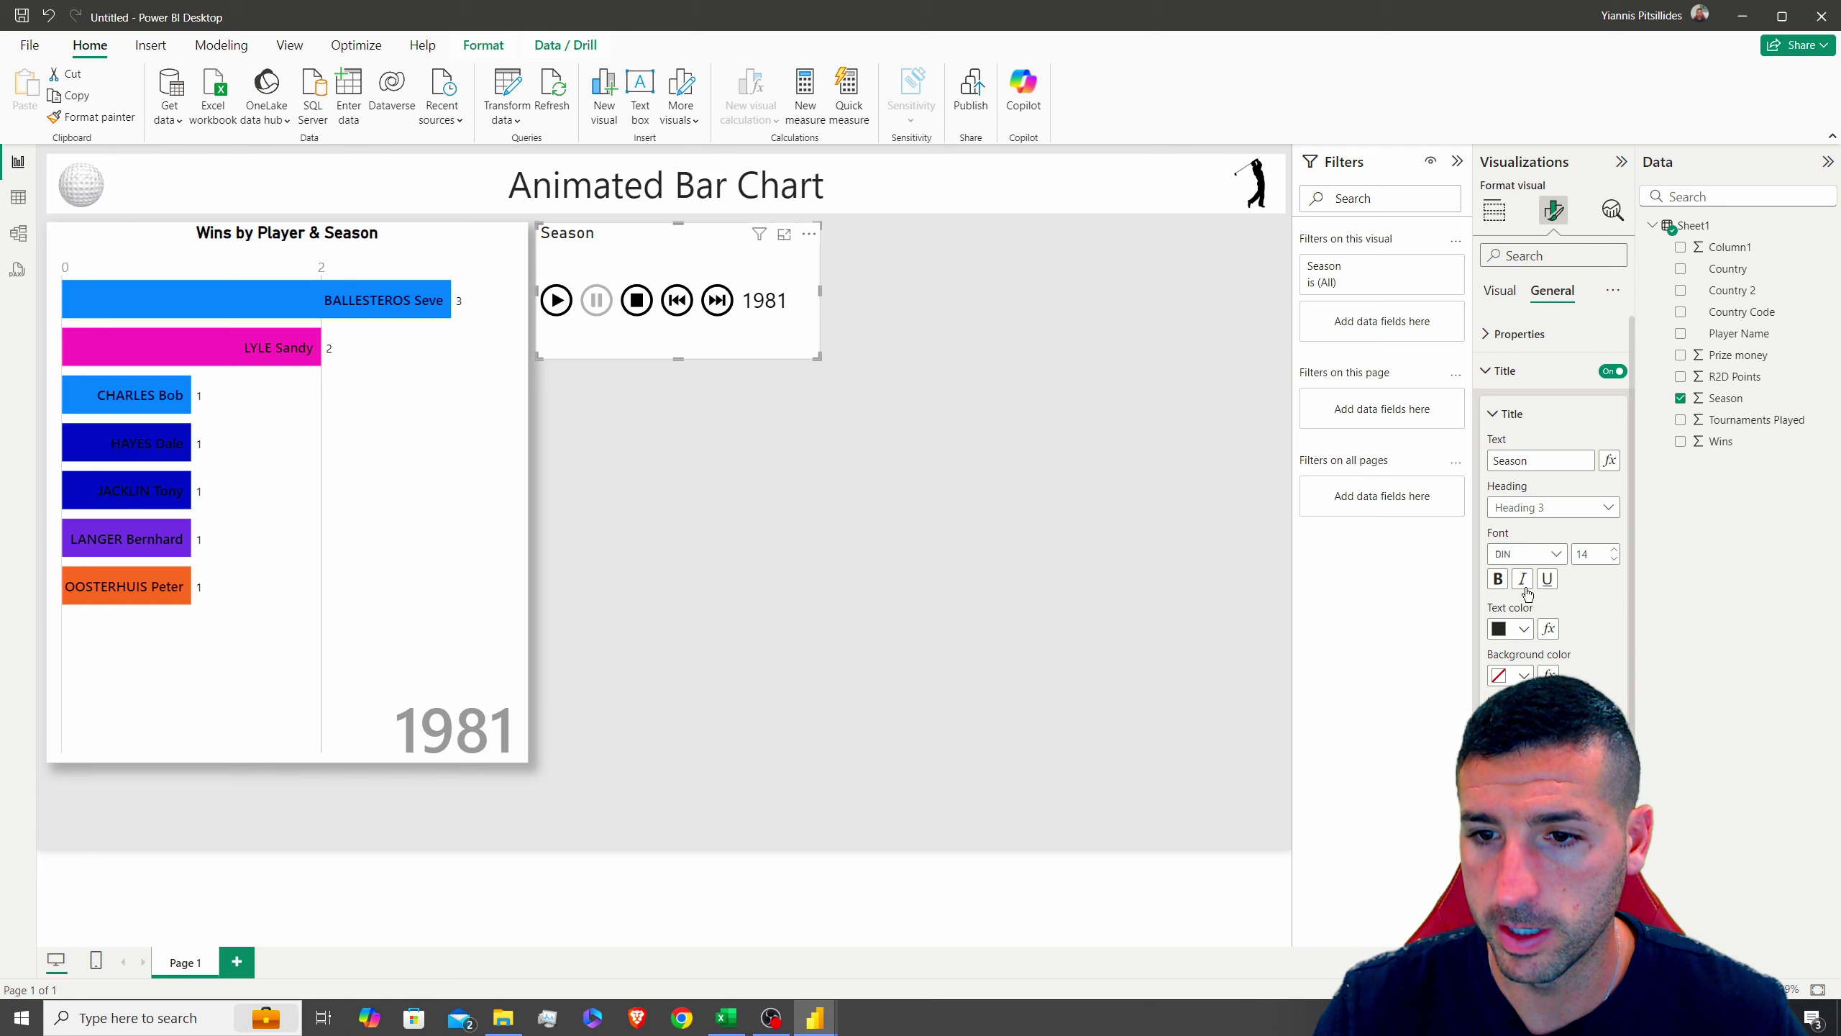
left_click(1524, 628)
left_click(1543, 687)
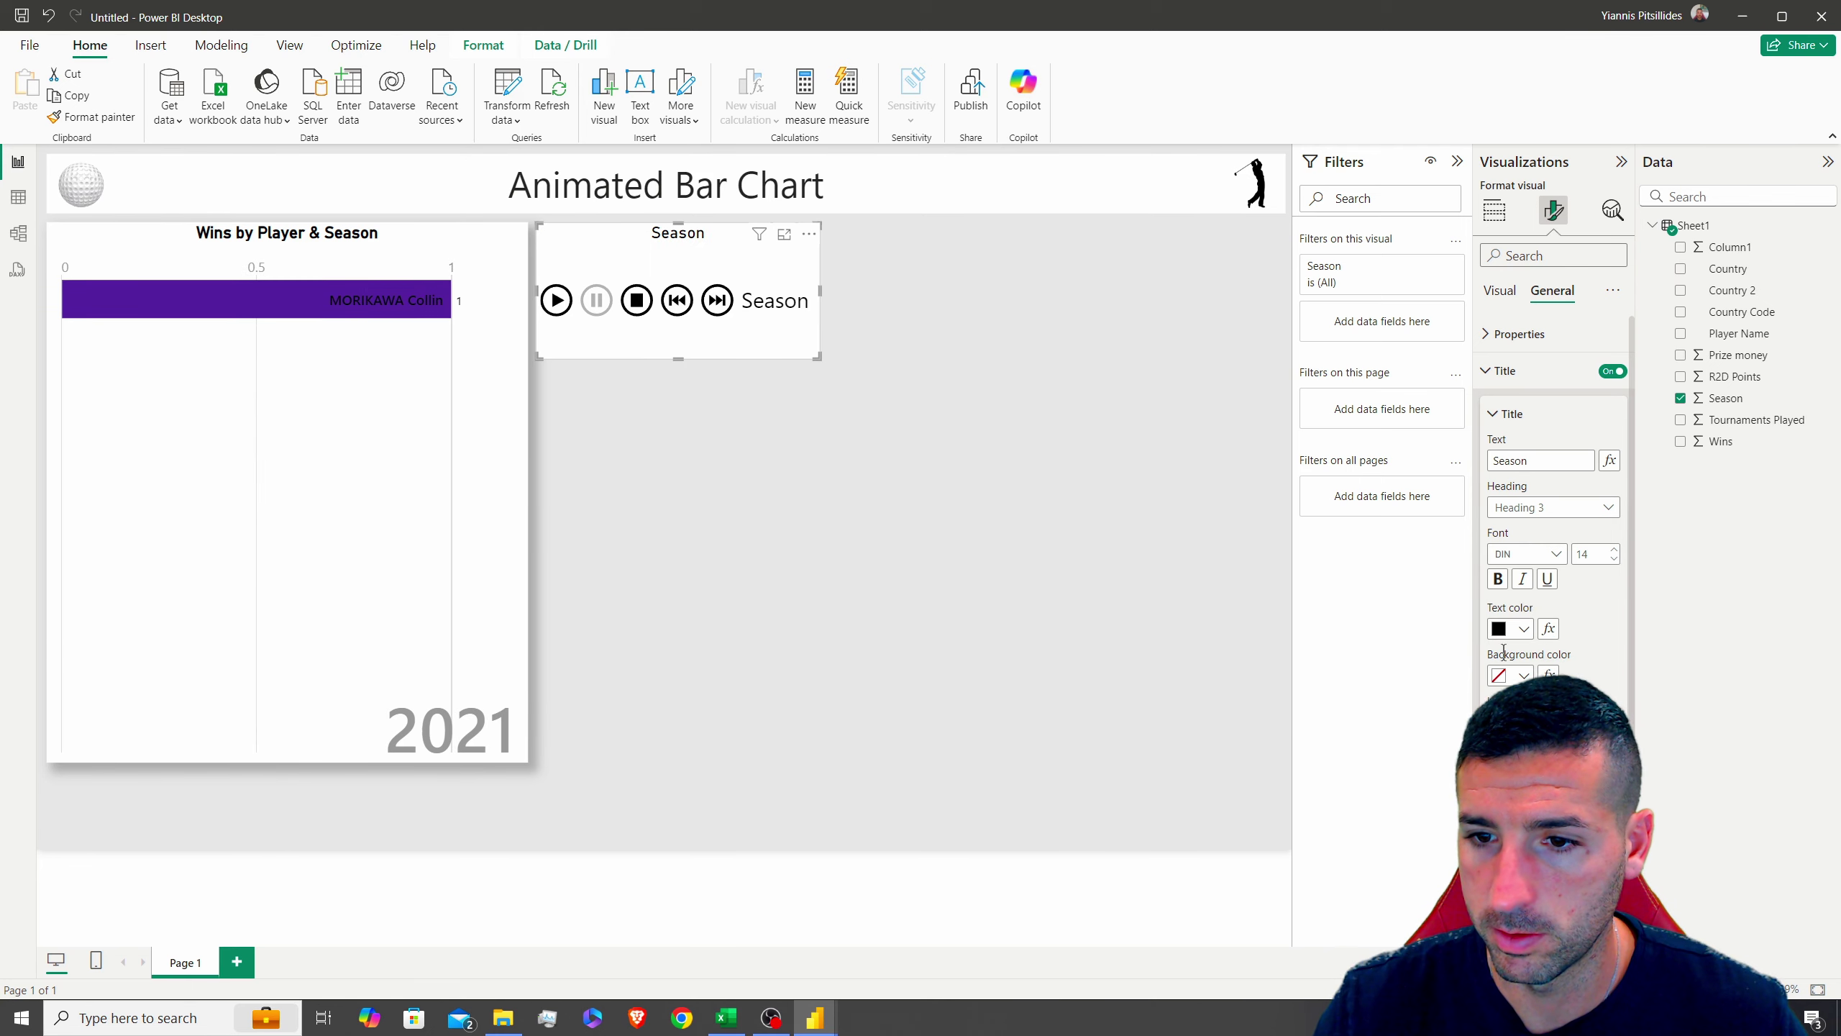
left_click(1498, 579)
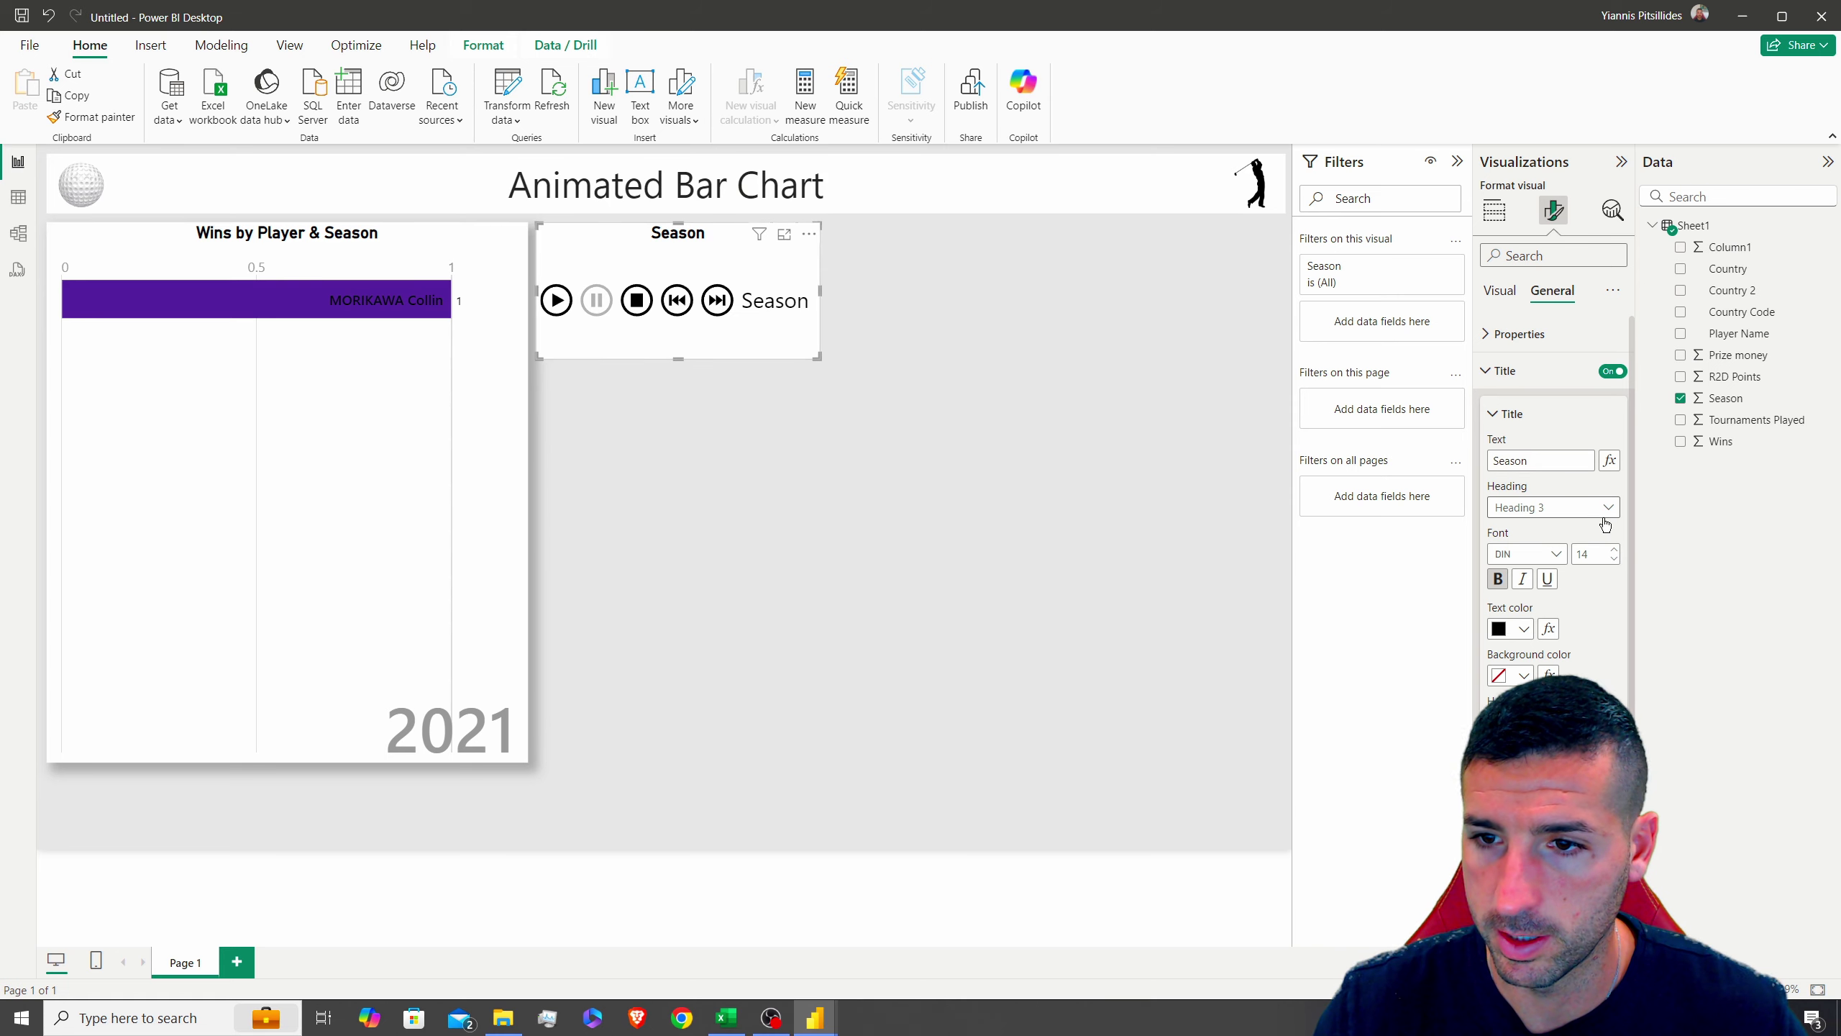
left_click(355, 247)
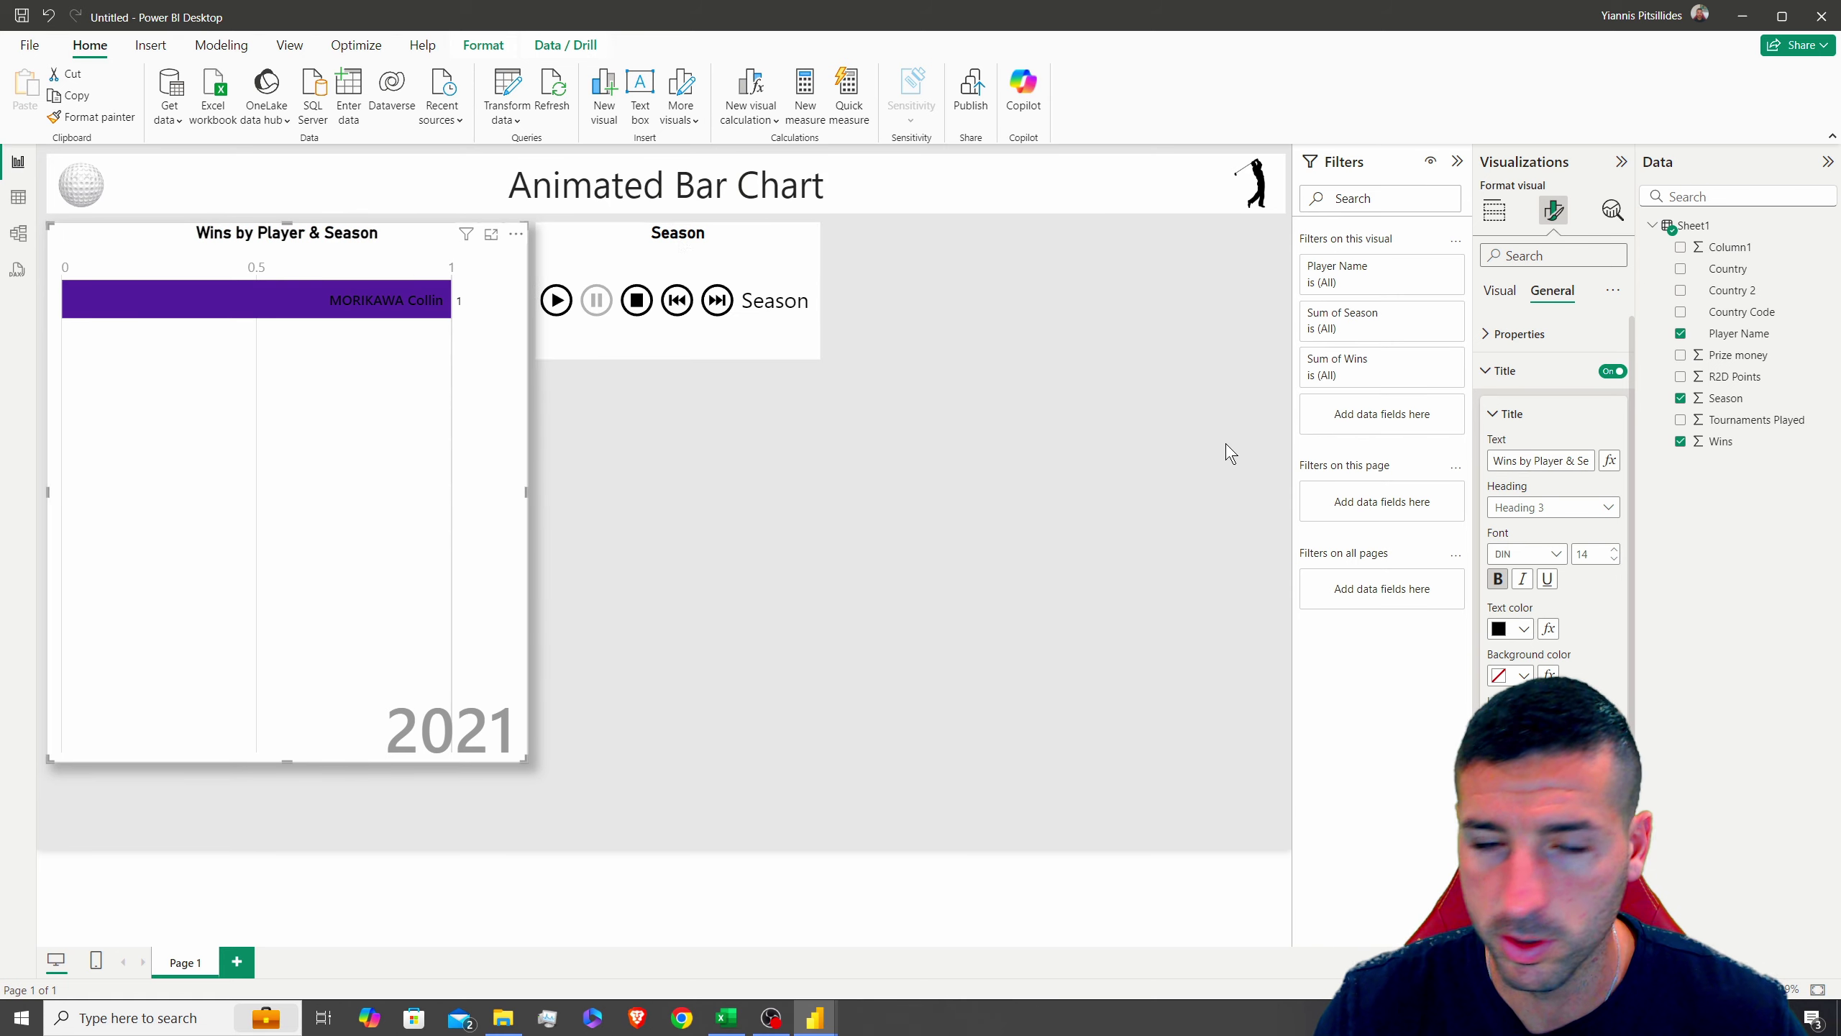
Enable individual button colours on the Season play axis and set the Play button to bright green
left_click(628, 234)
left_click(1502, 294)
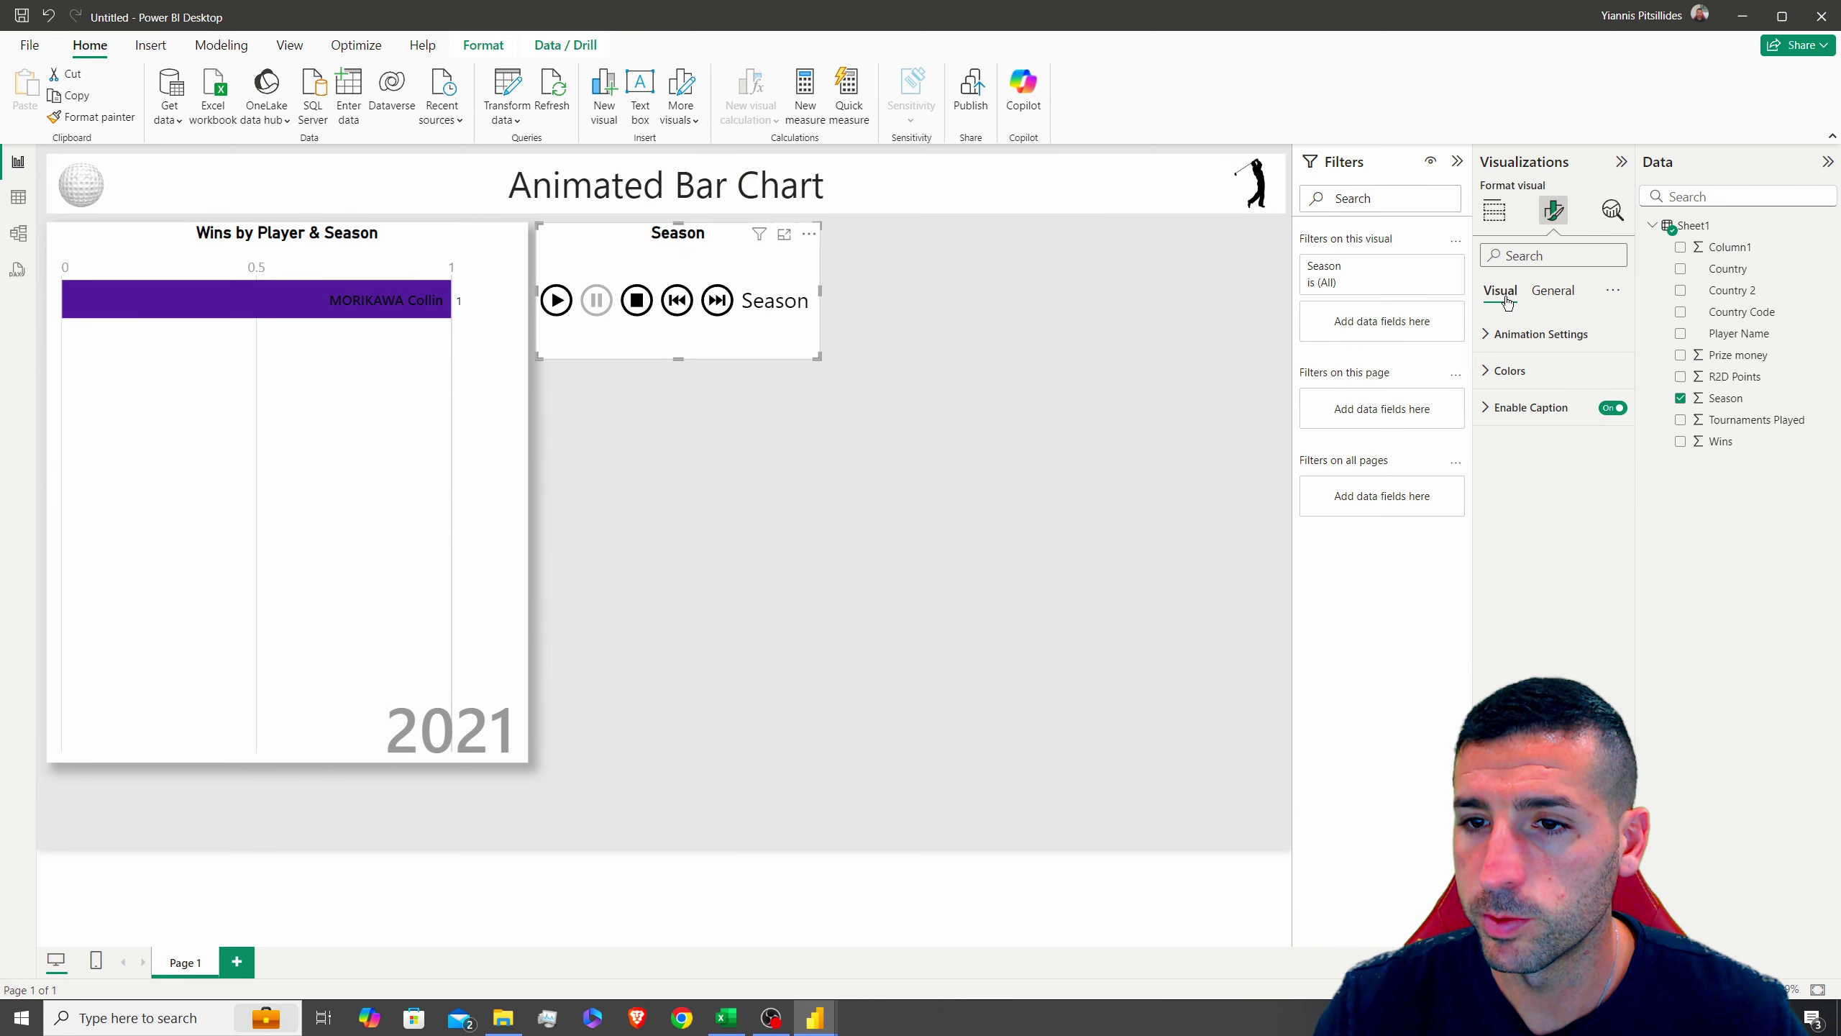
left_click(1510, 371)
left_click(1604, 411)
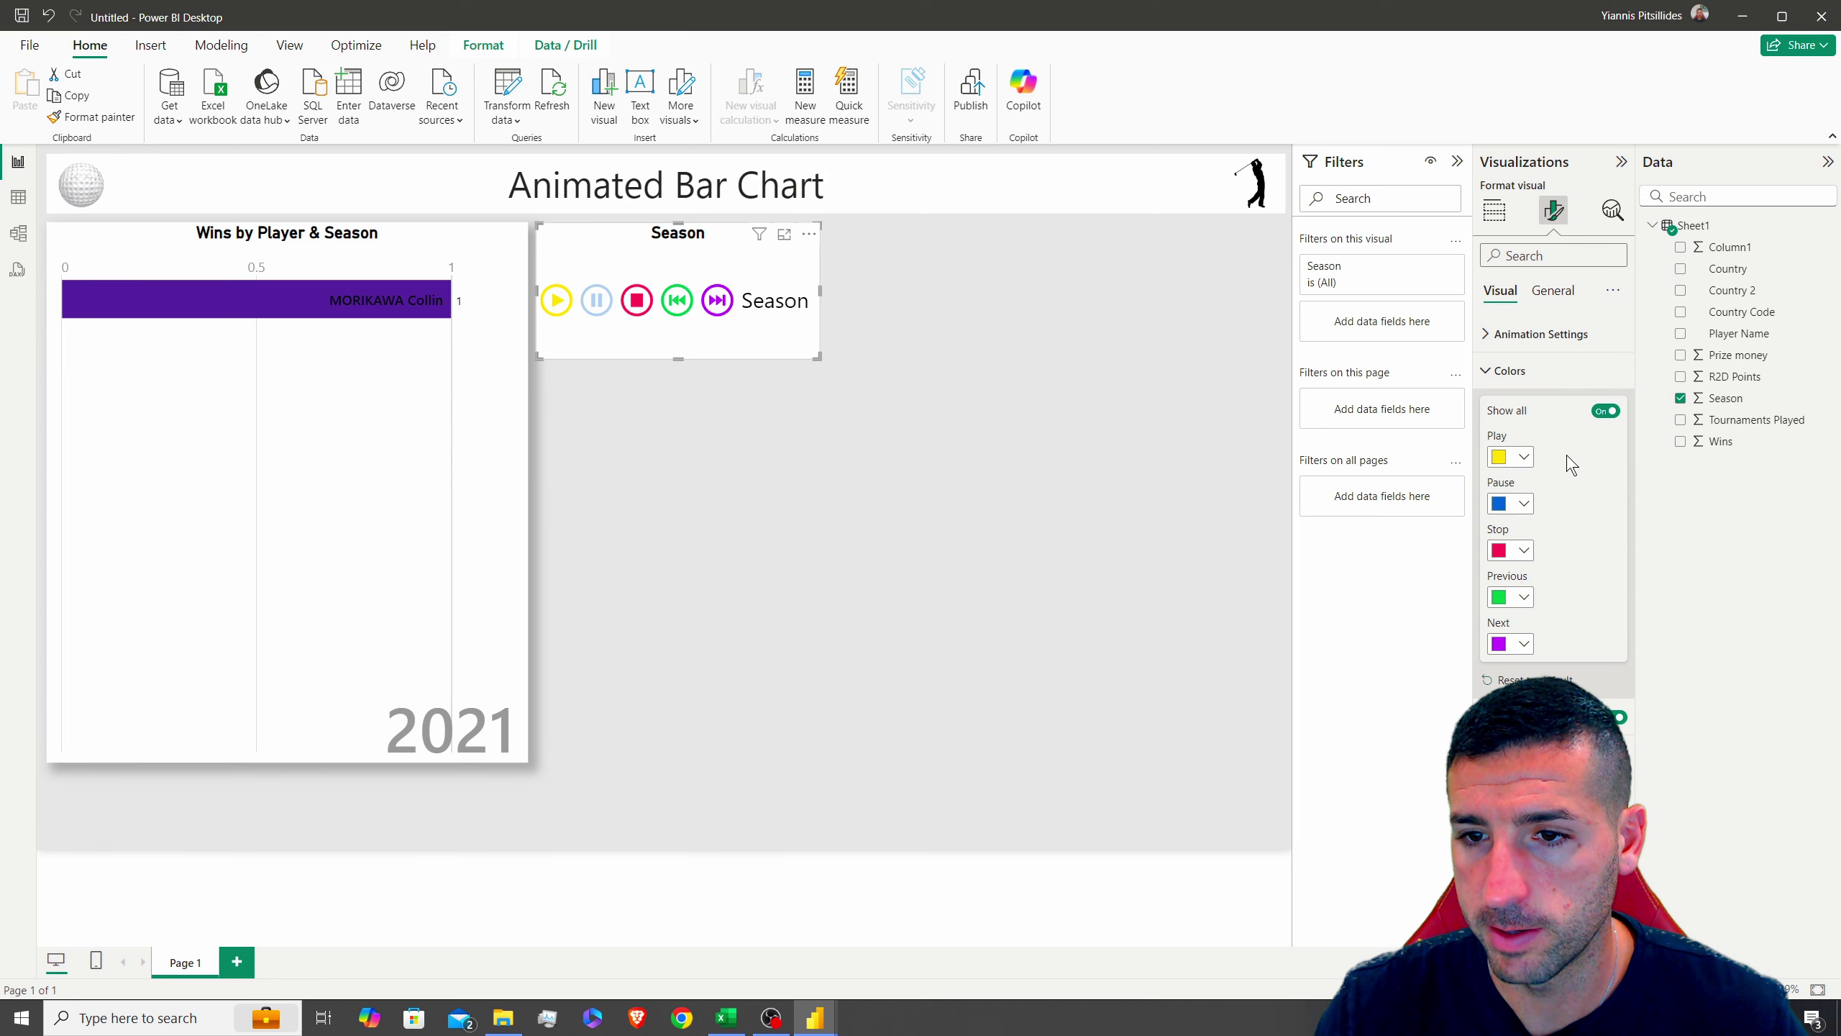
left_click(1525, 456)
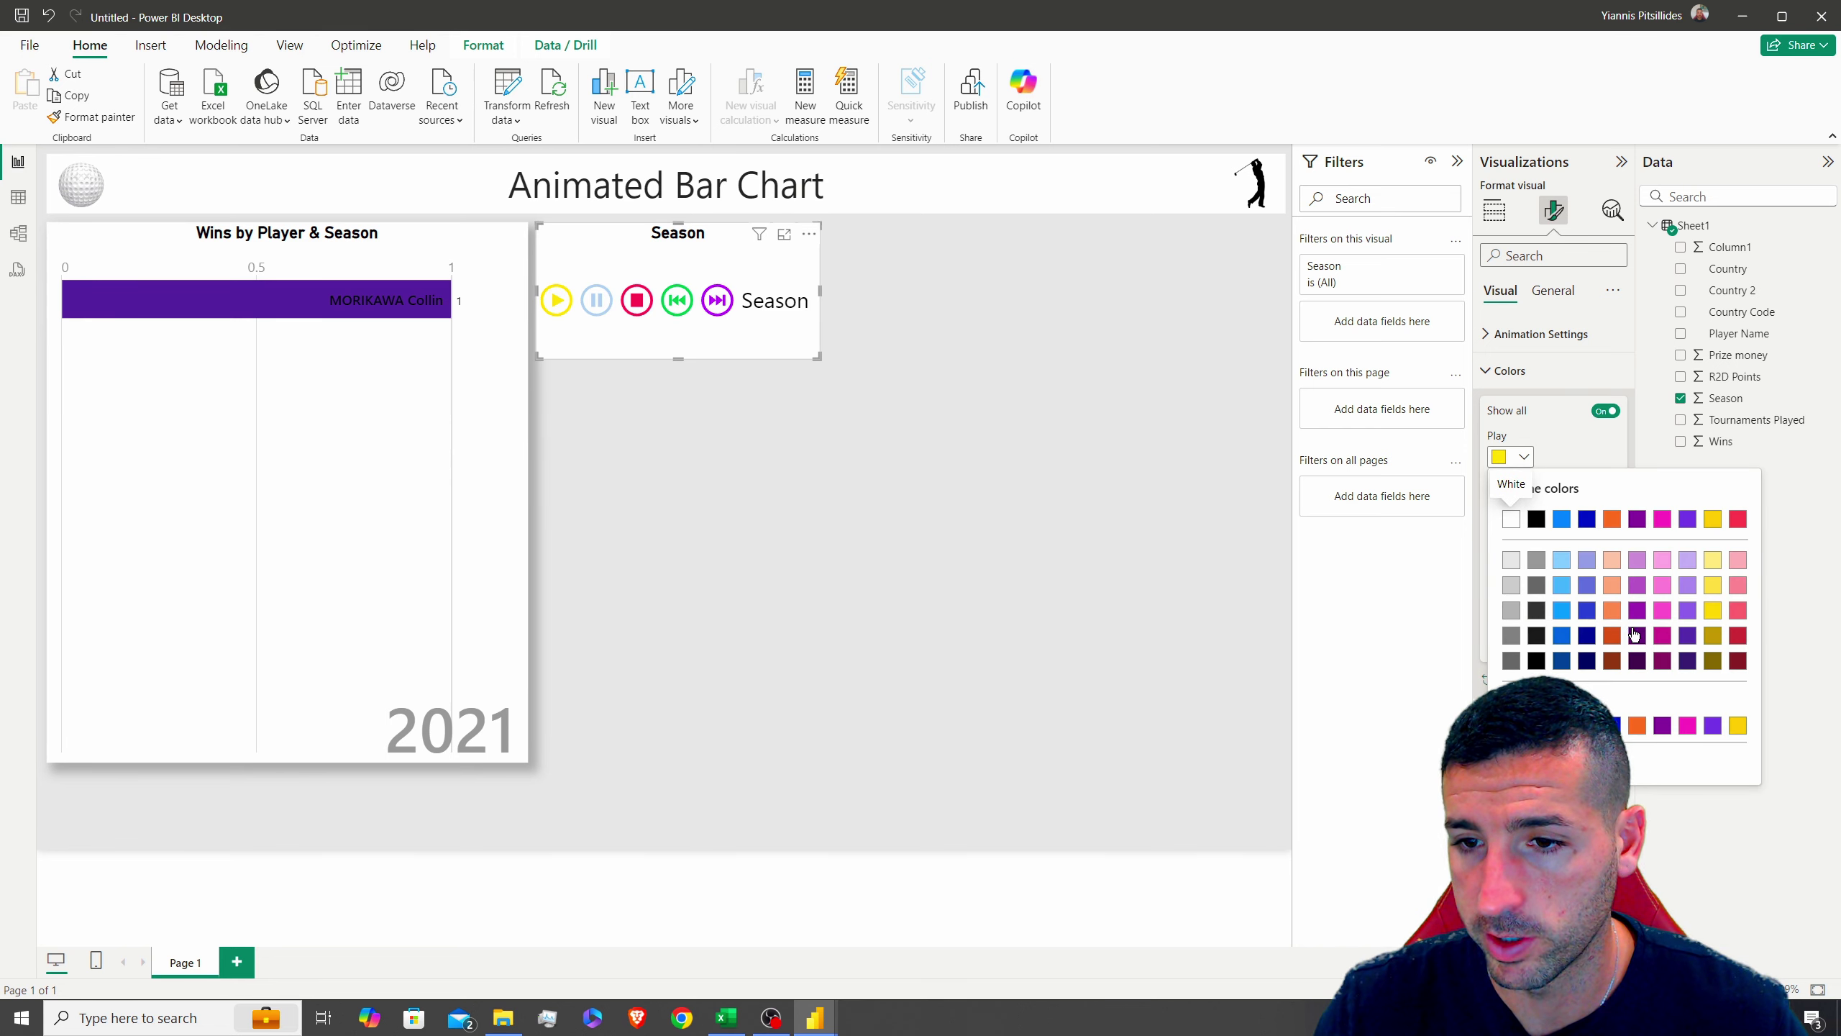
left_click(1530, 758)
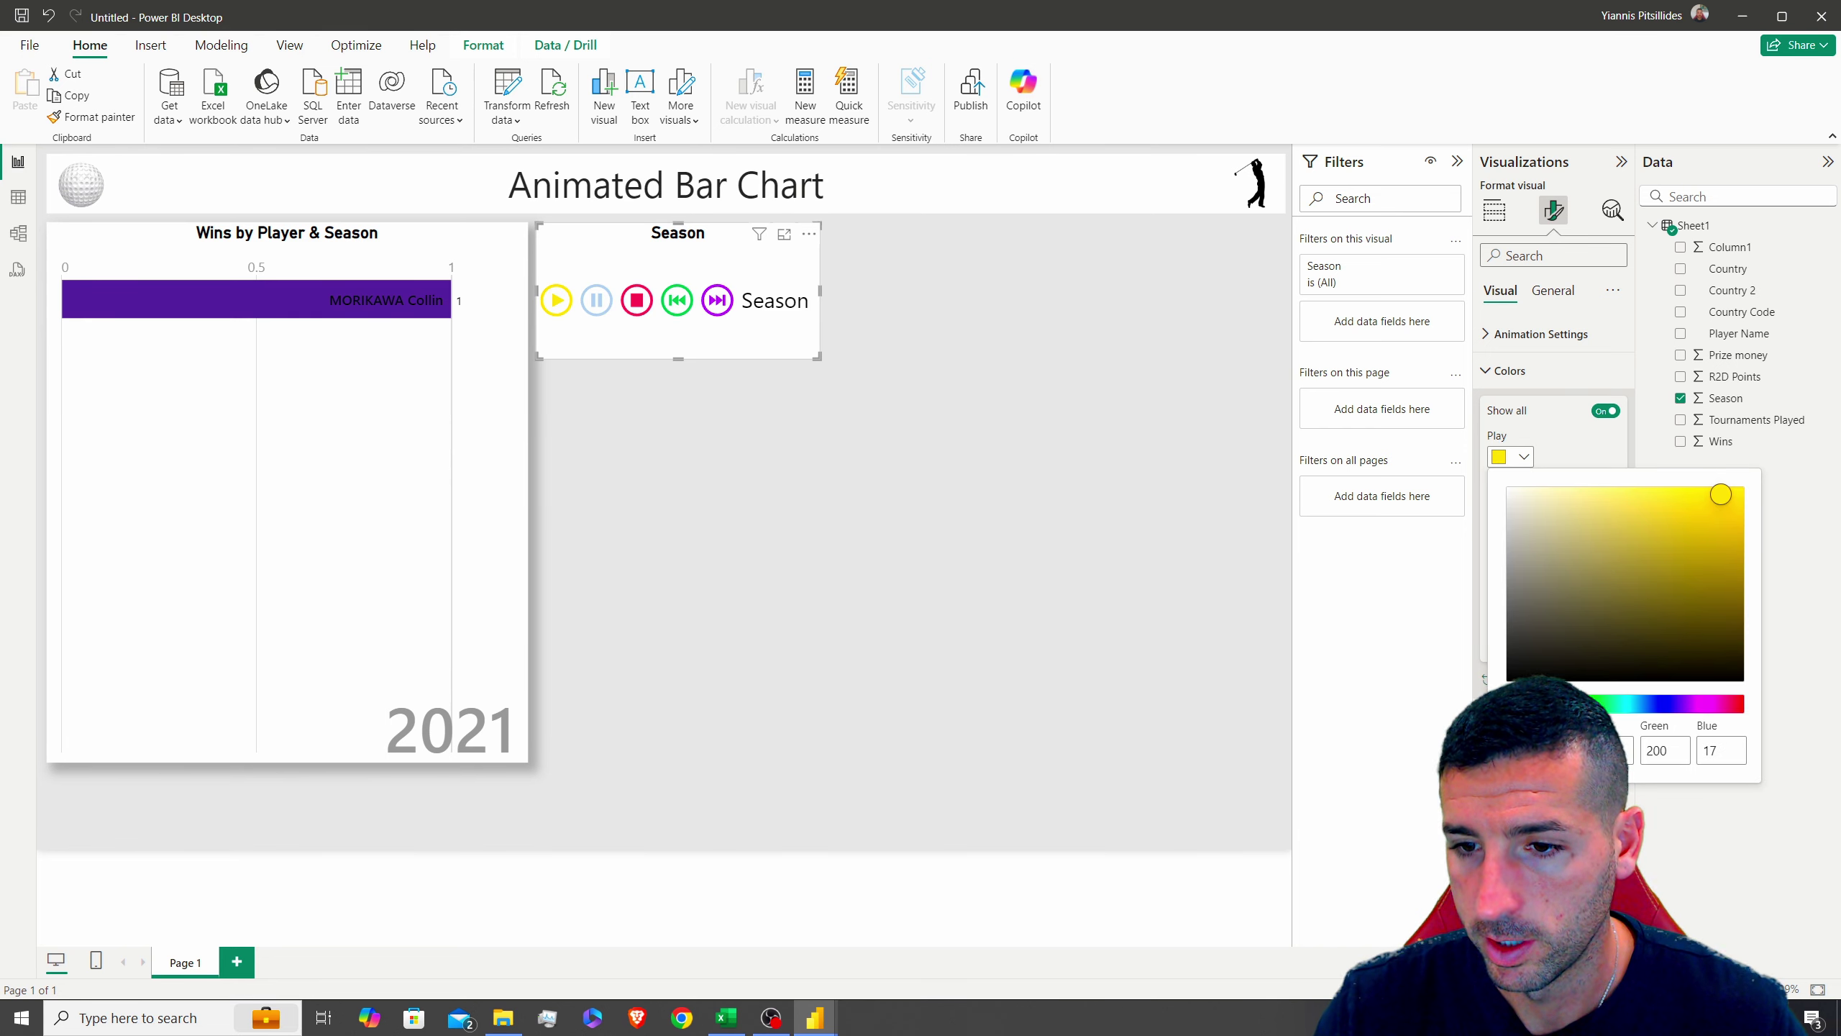
left_click_drag(1547, 703, 1579, 704)
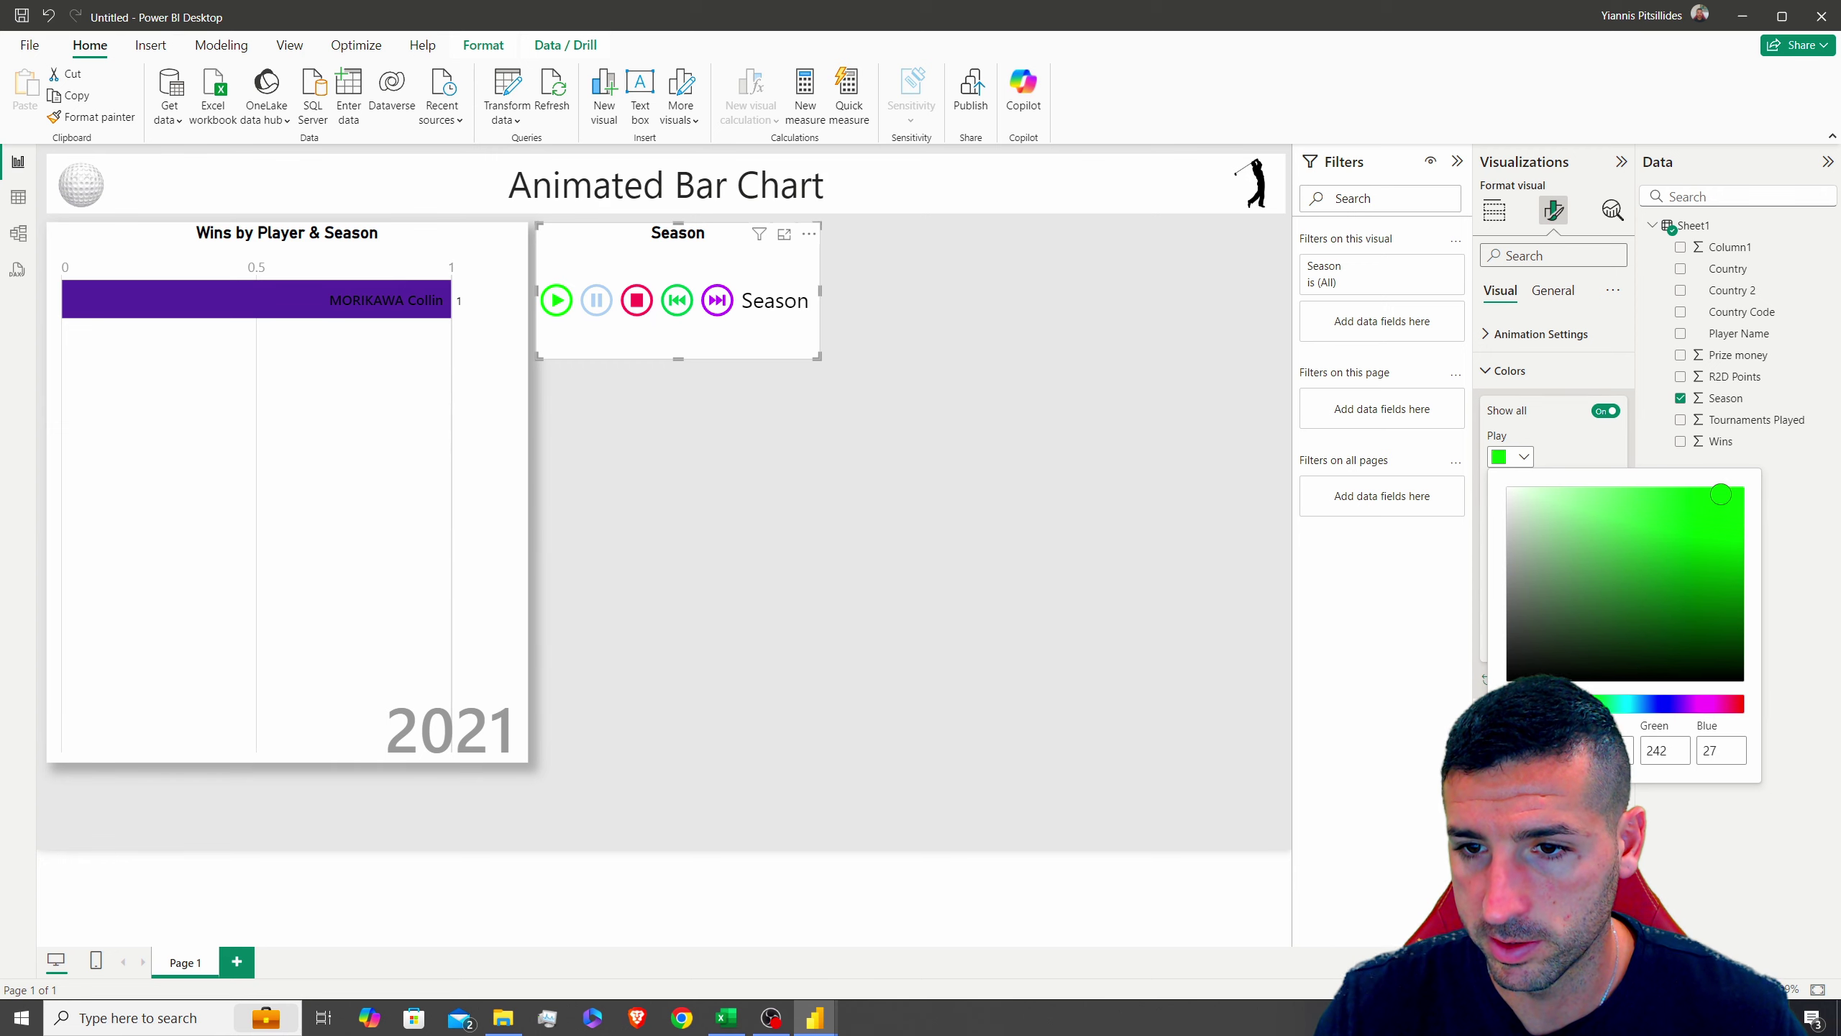
left_click(1524, 456)
Colour the play axis buttons: Pause grey, Stop light red, Previous light yellow and Next light pink
left_click(1523, 503)
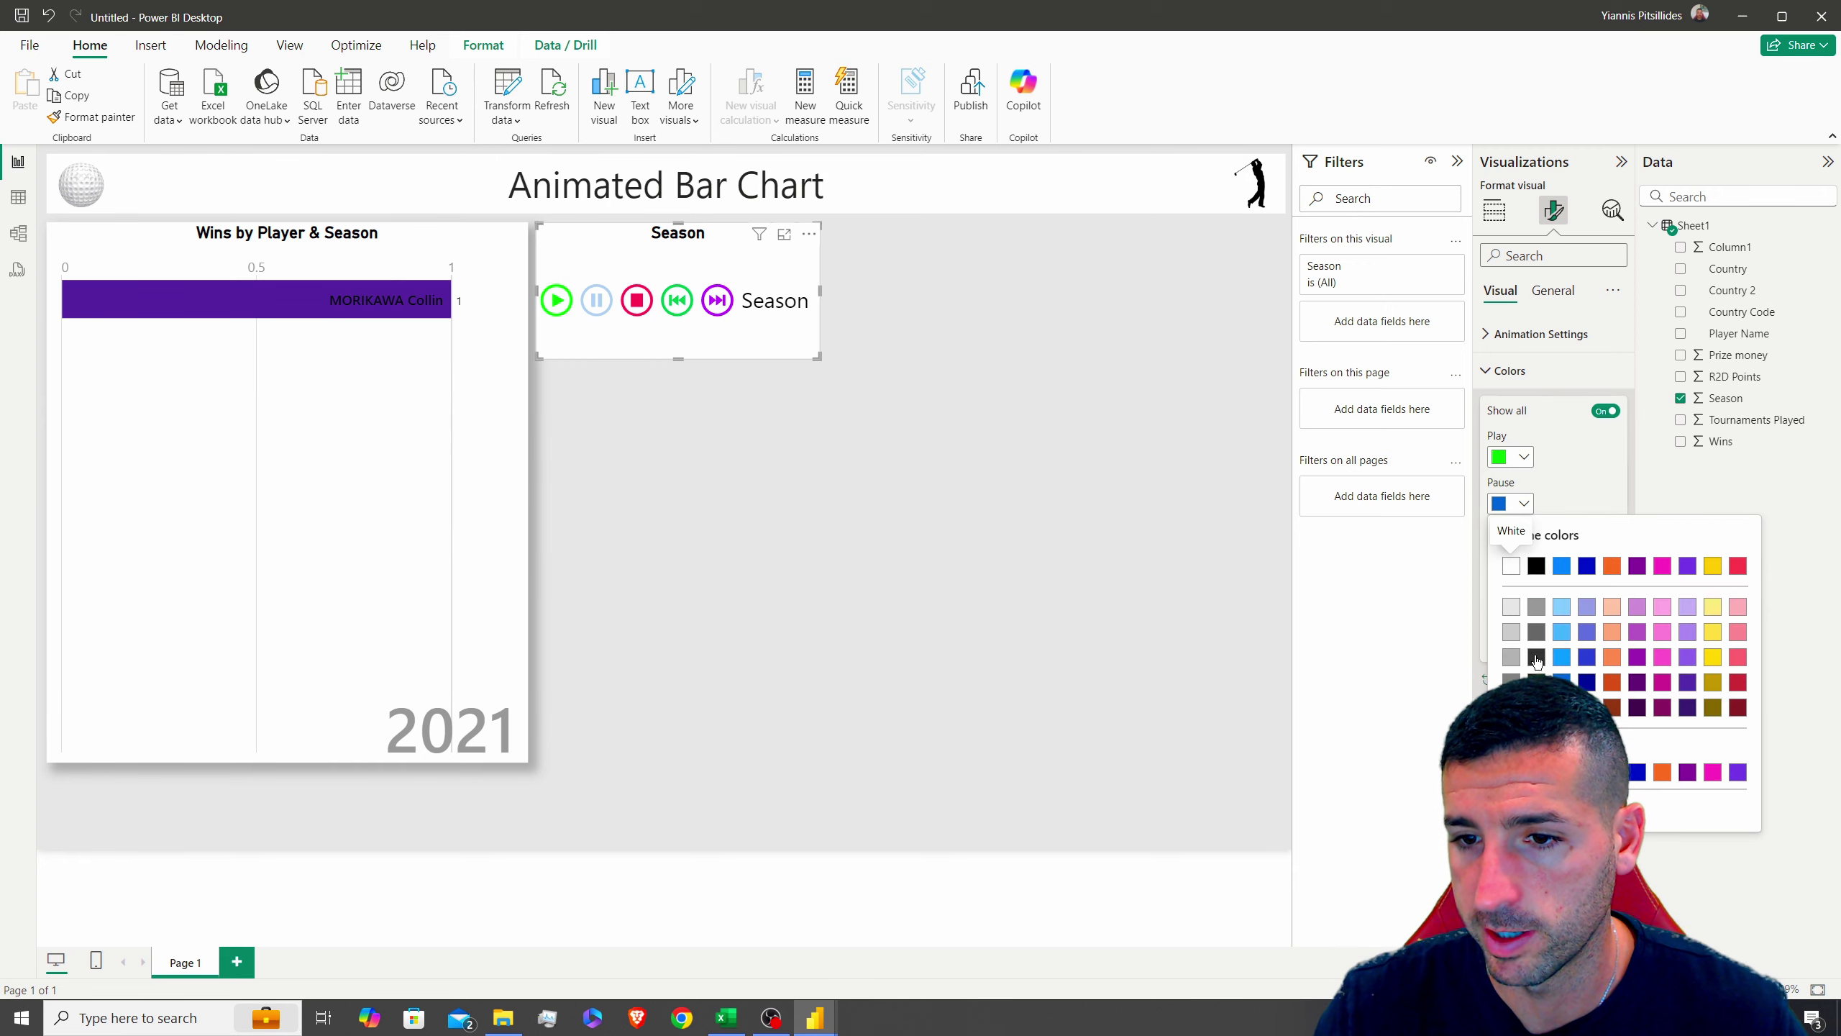
left_click(1511, 566)
left_click(1524, 549)
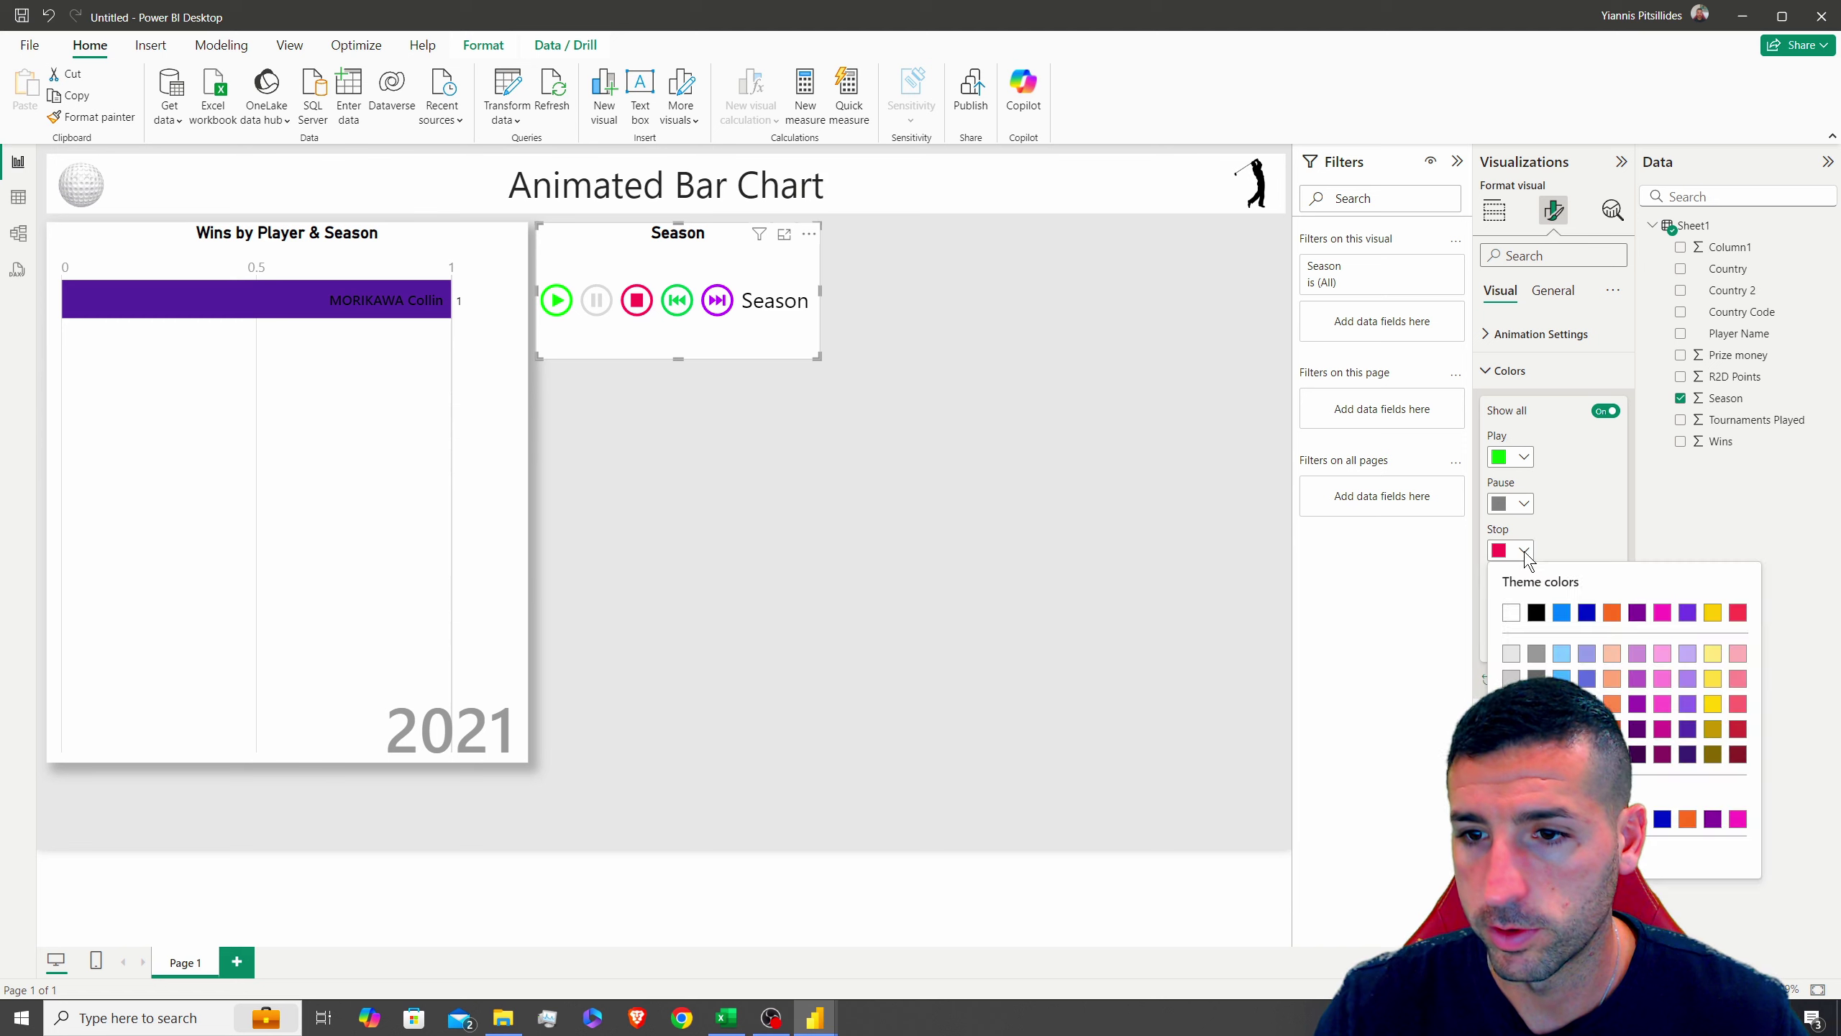
left_click(1739, 653)
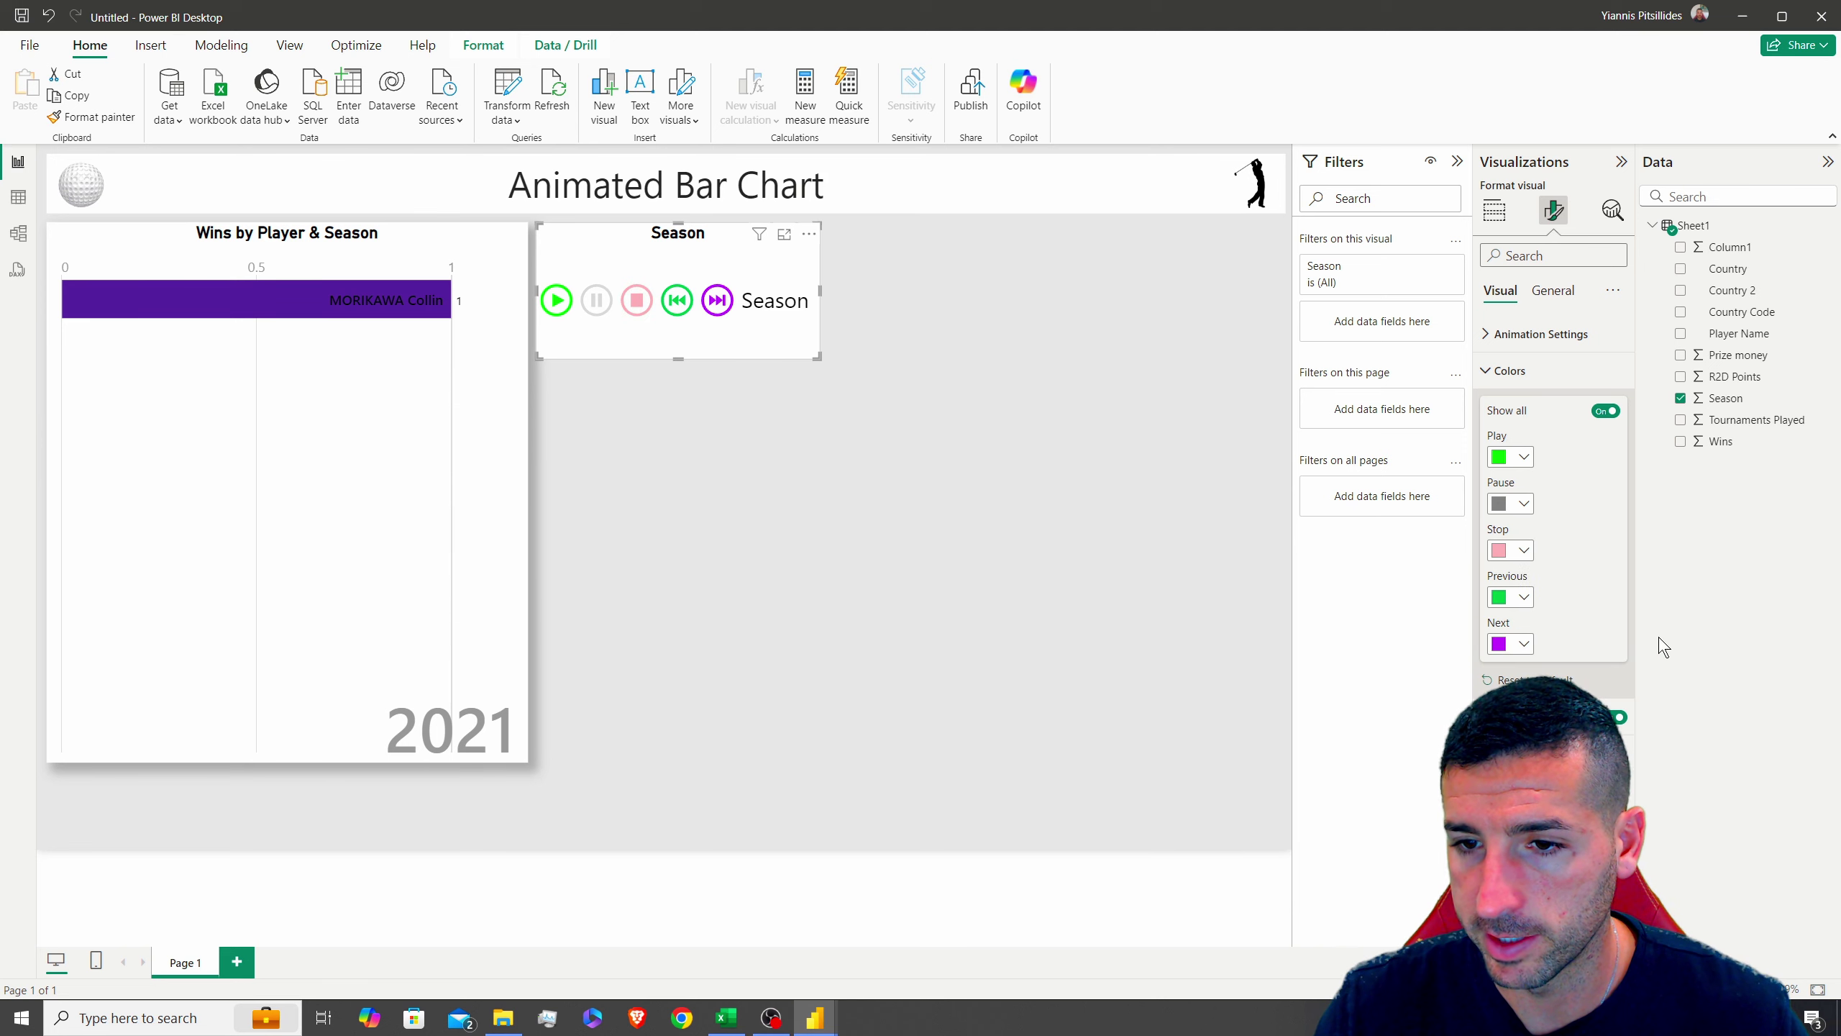
left_click(1523, 599)
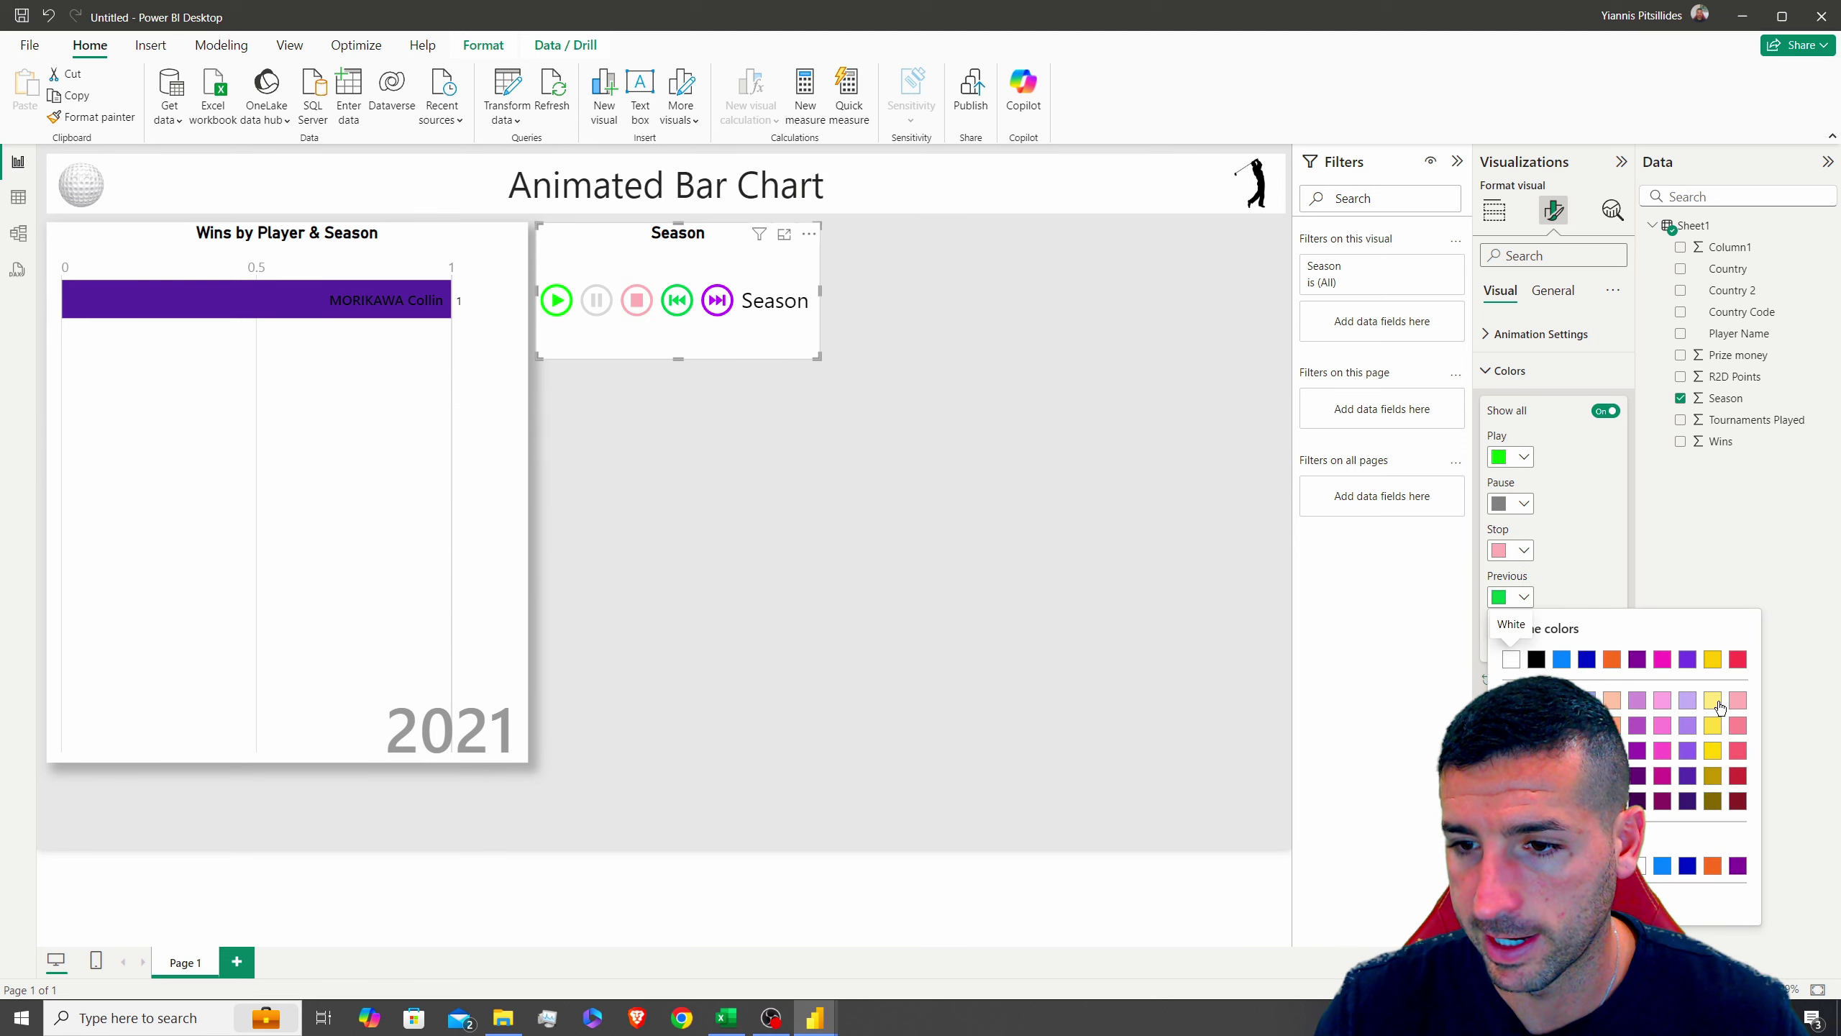
left_click(1714, 701)
left_click(1525, 644)
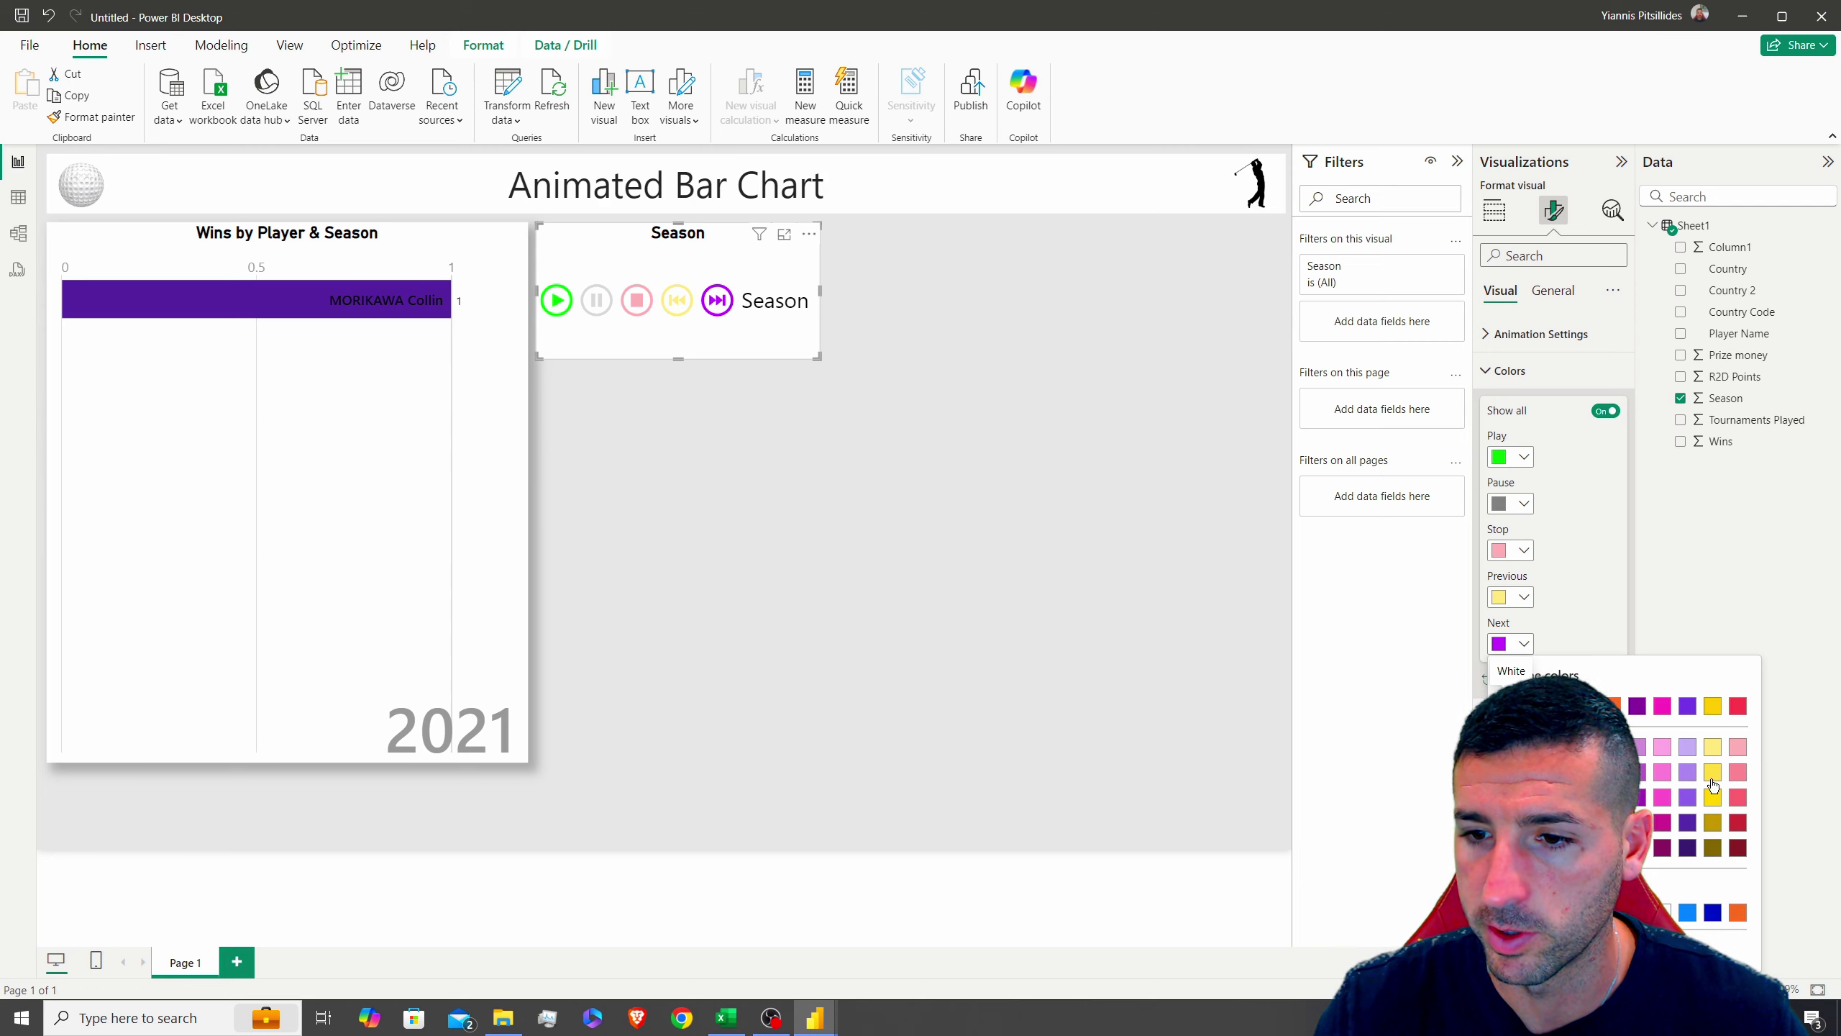
left_click(1663, 749)
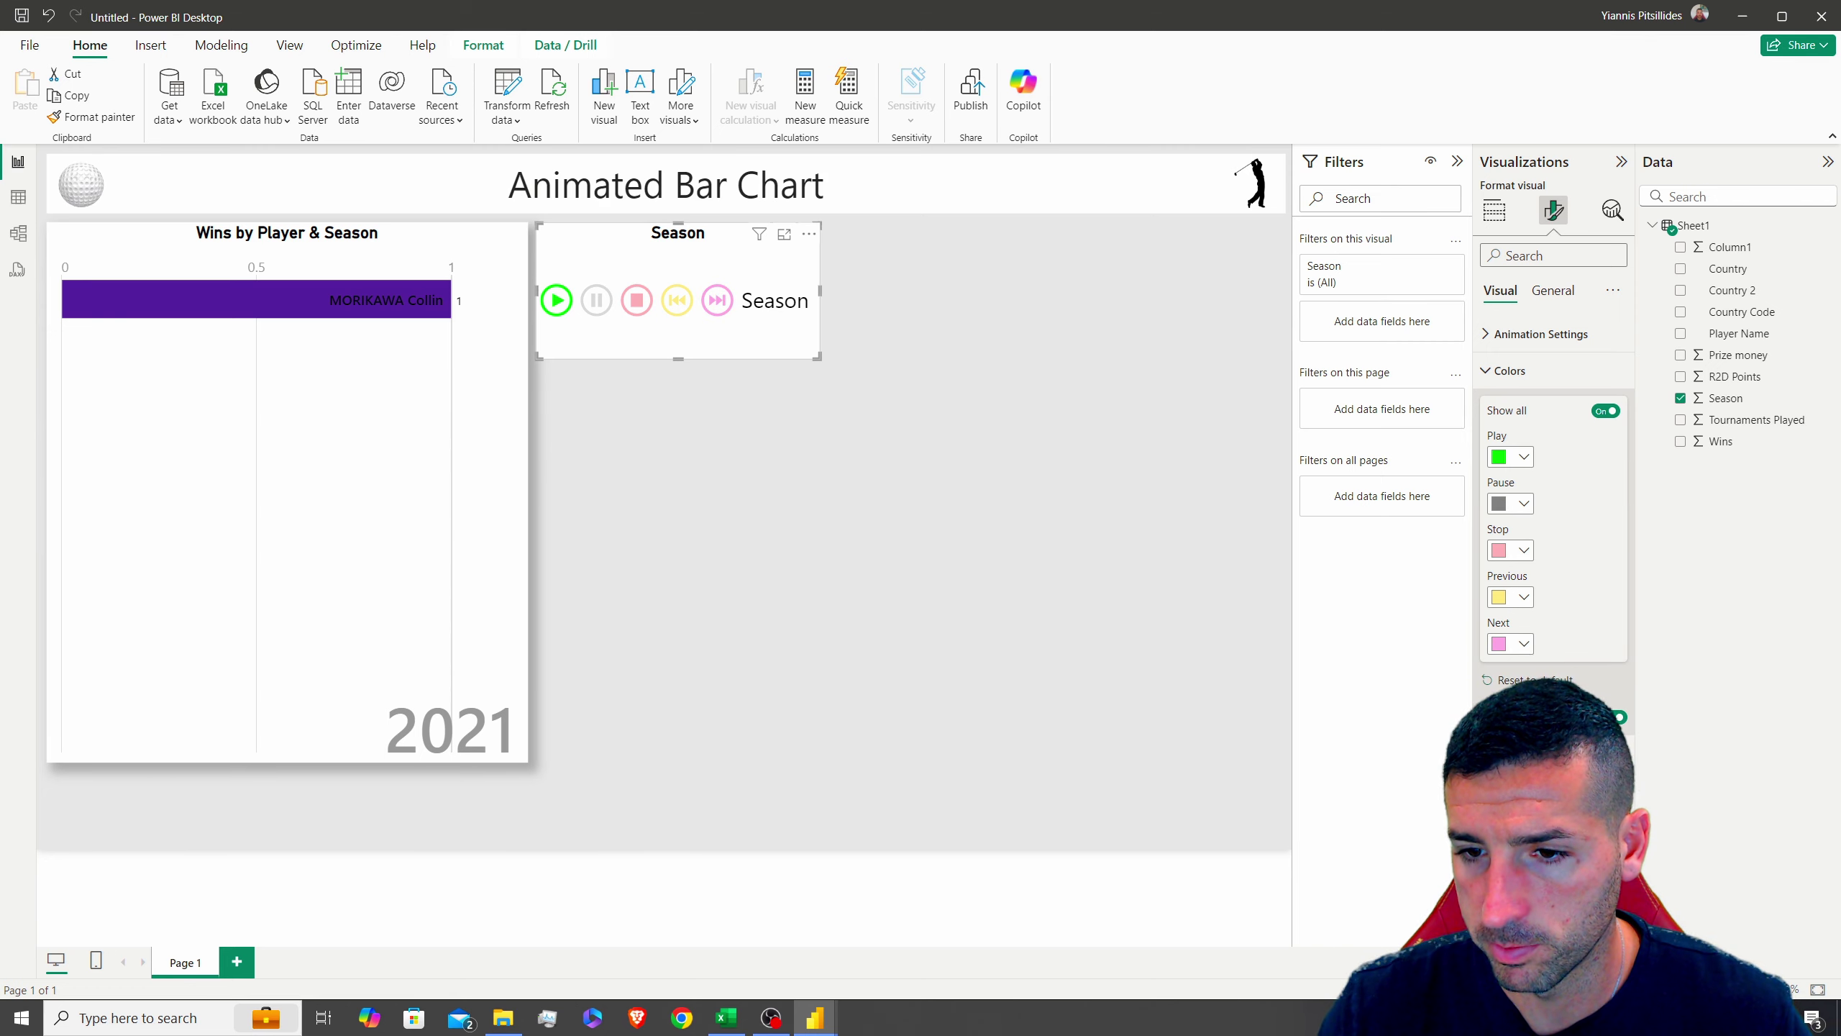
Turn off the Season play axis caption and resize the visual to a height of 116 and a width of 236
left_click(1622, 720)
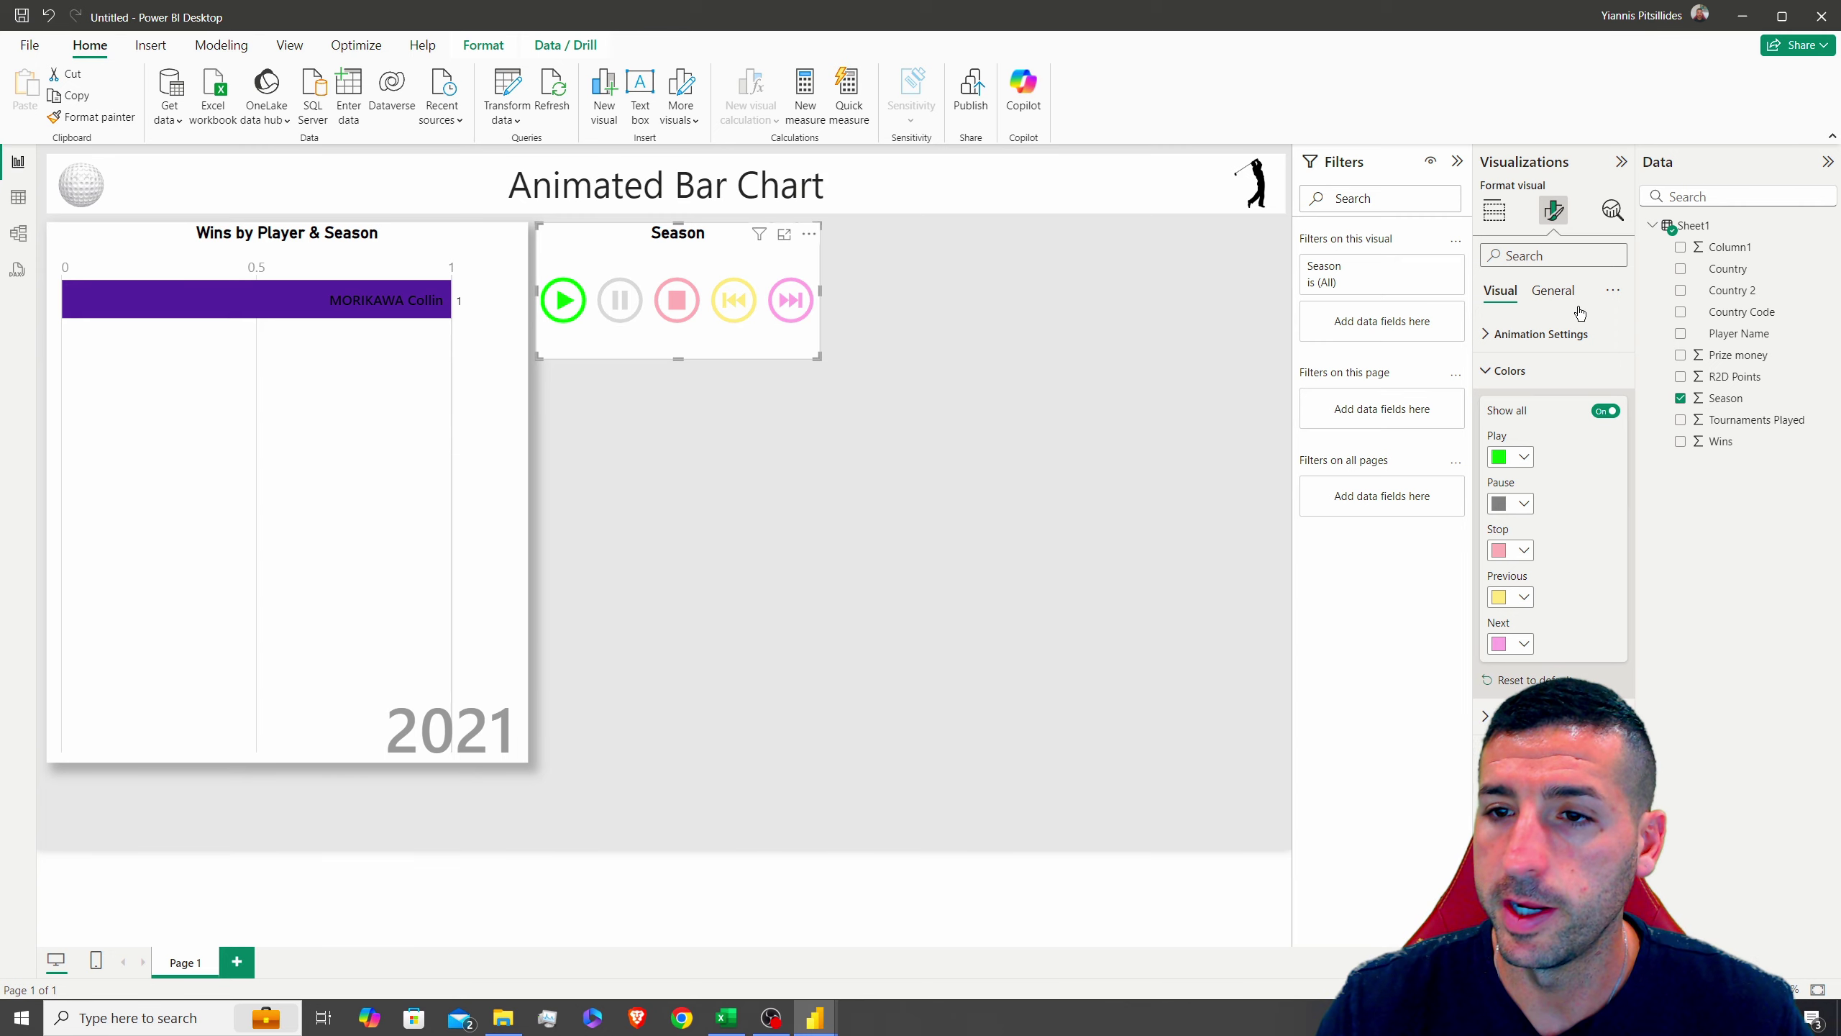
left_click(1553, 290)
left_click(1518, 335)
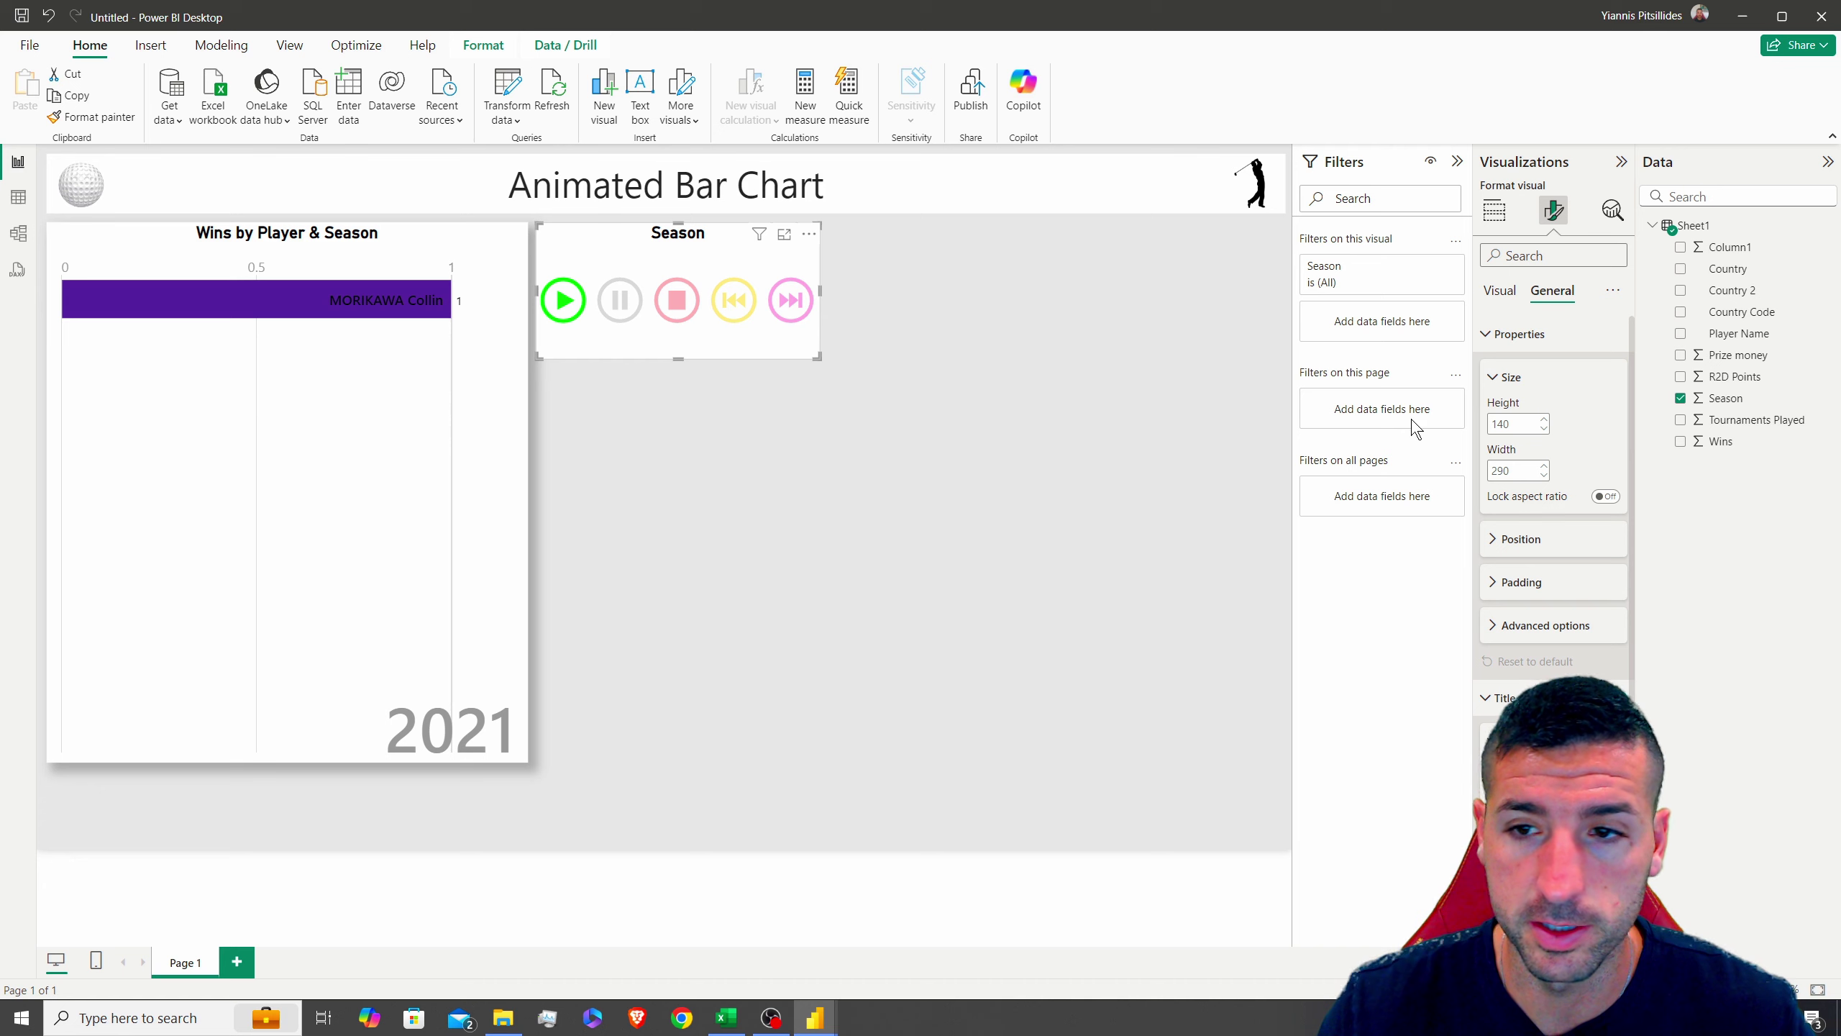
type("116")
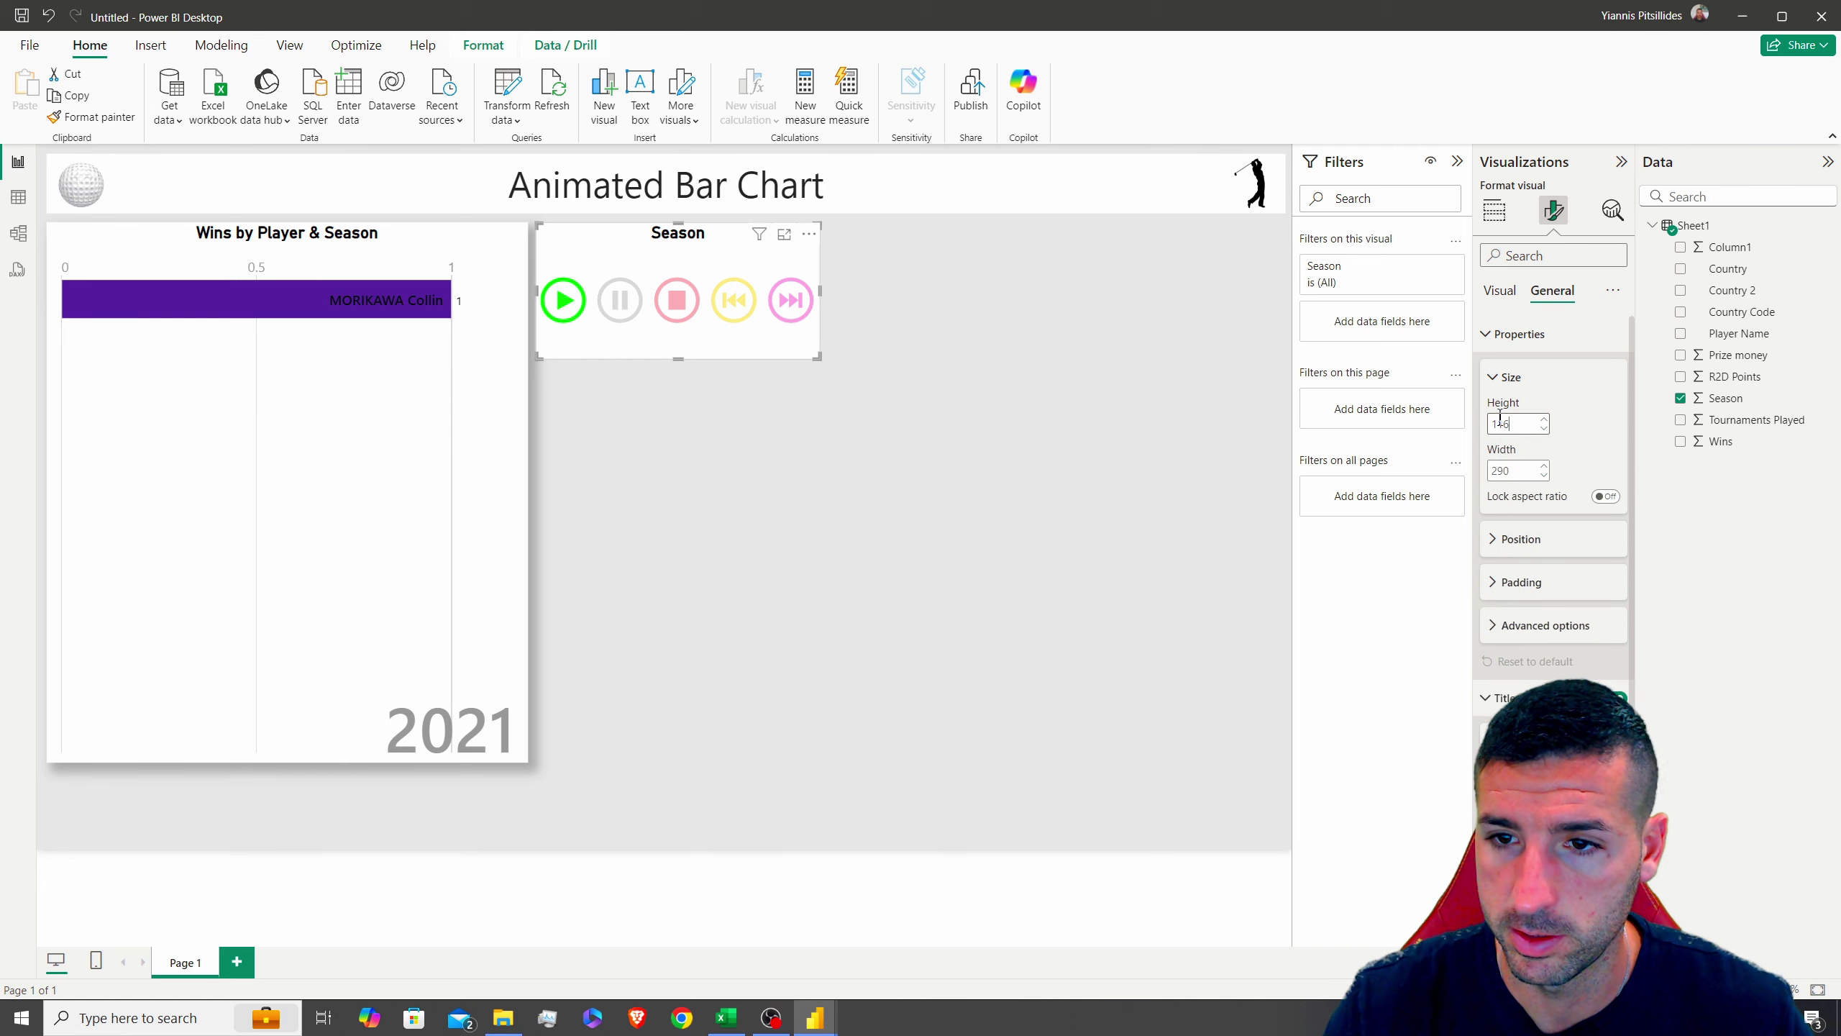
key("Return")
double_click(1508, 471)
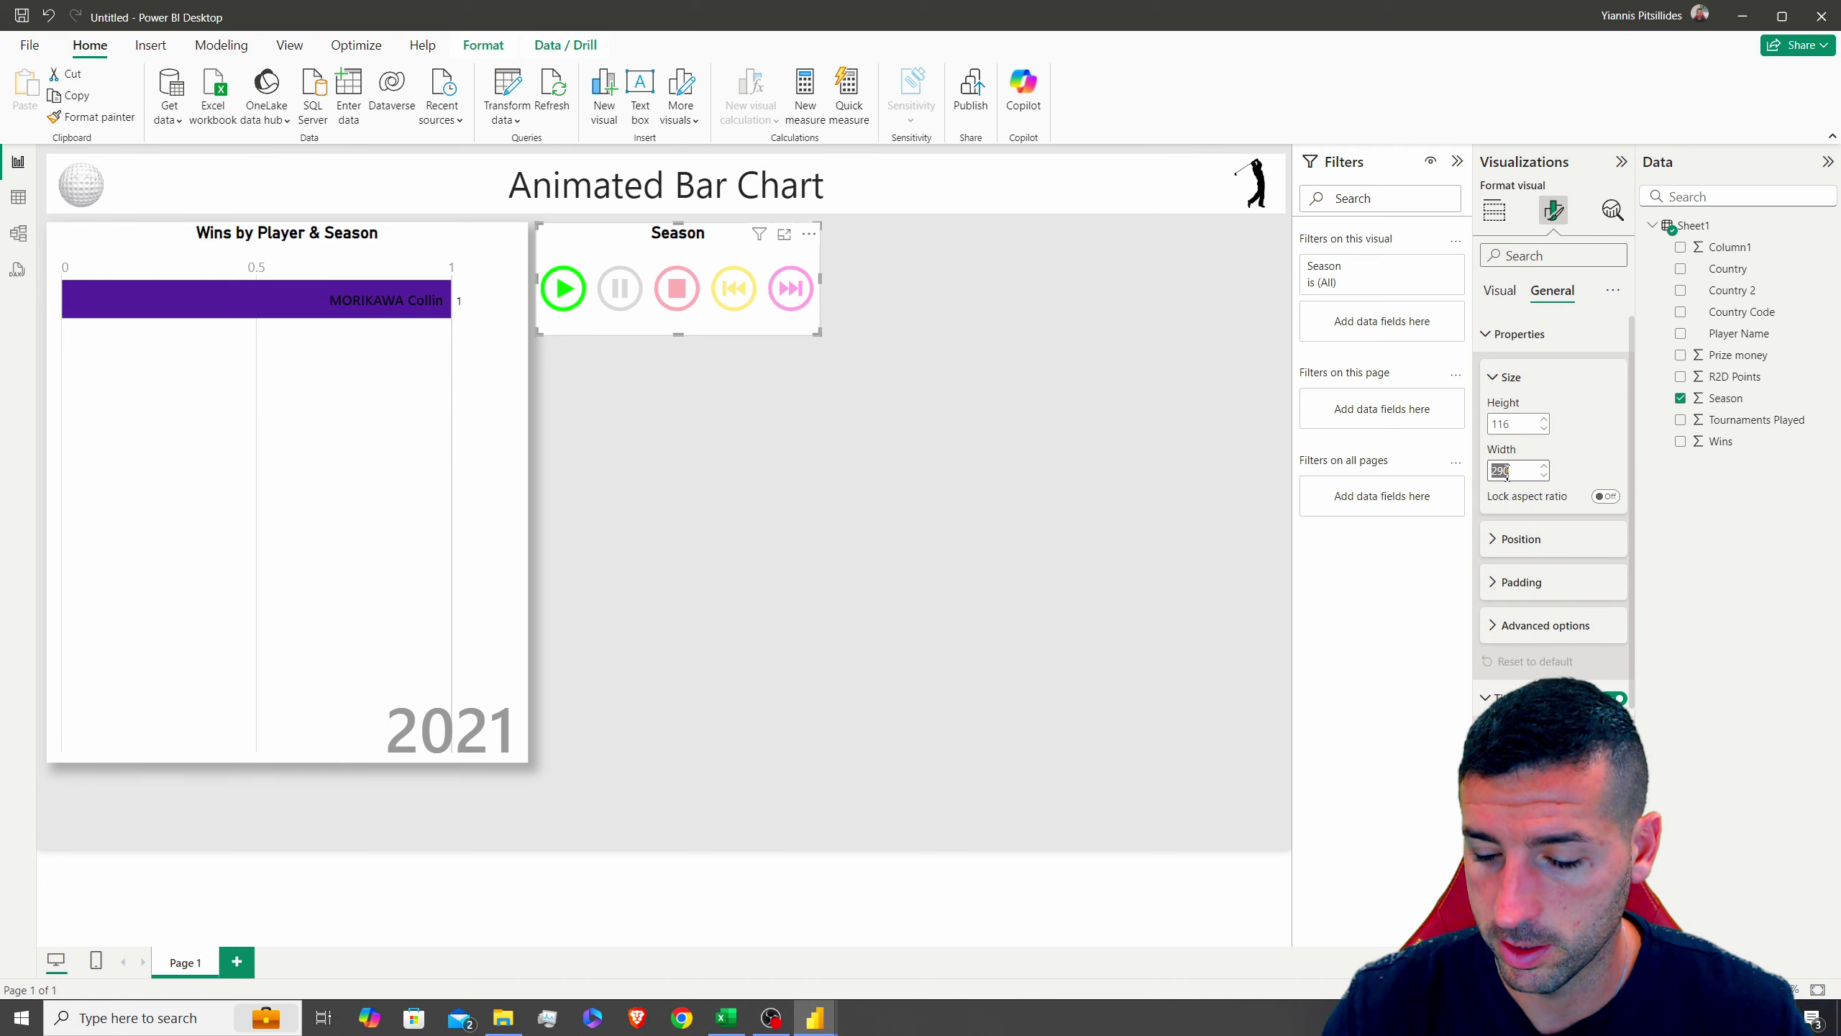
type("230")
key("Return")
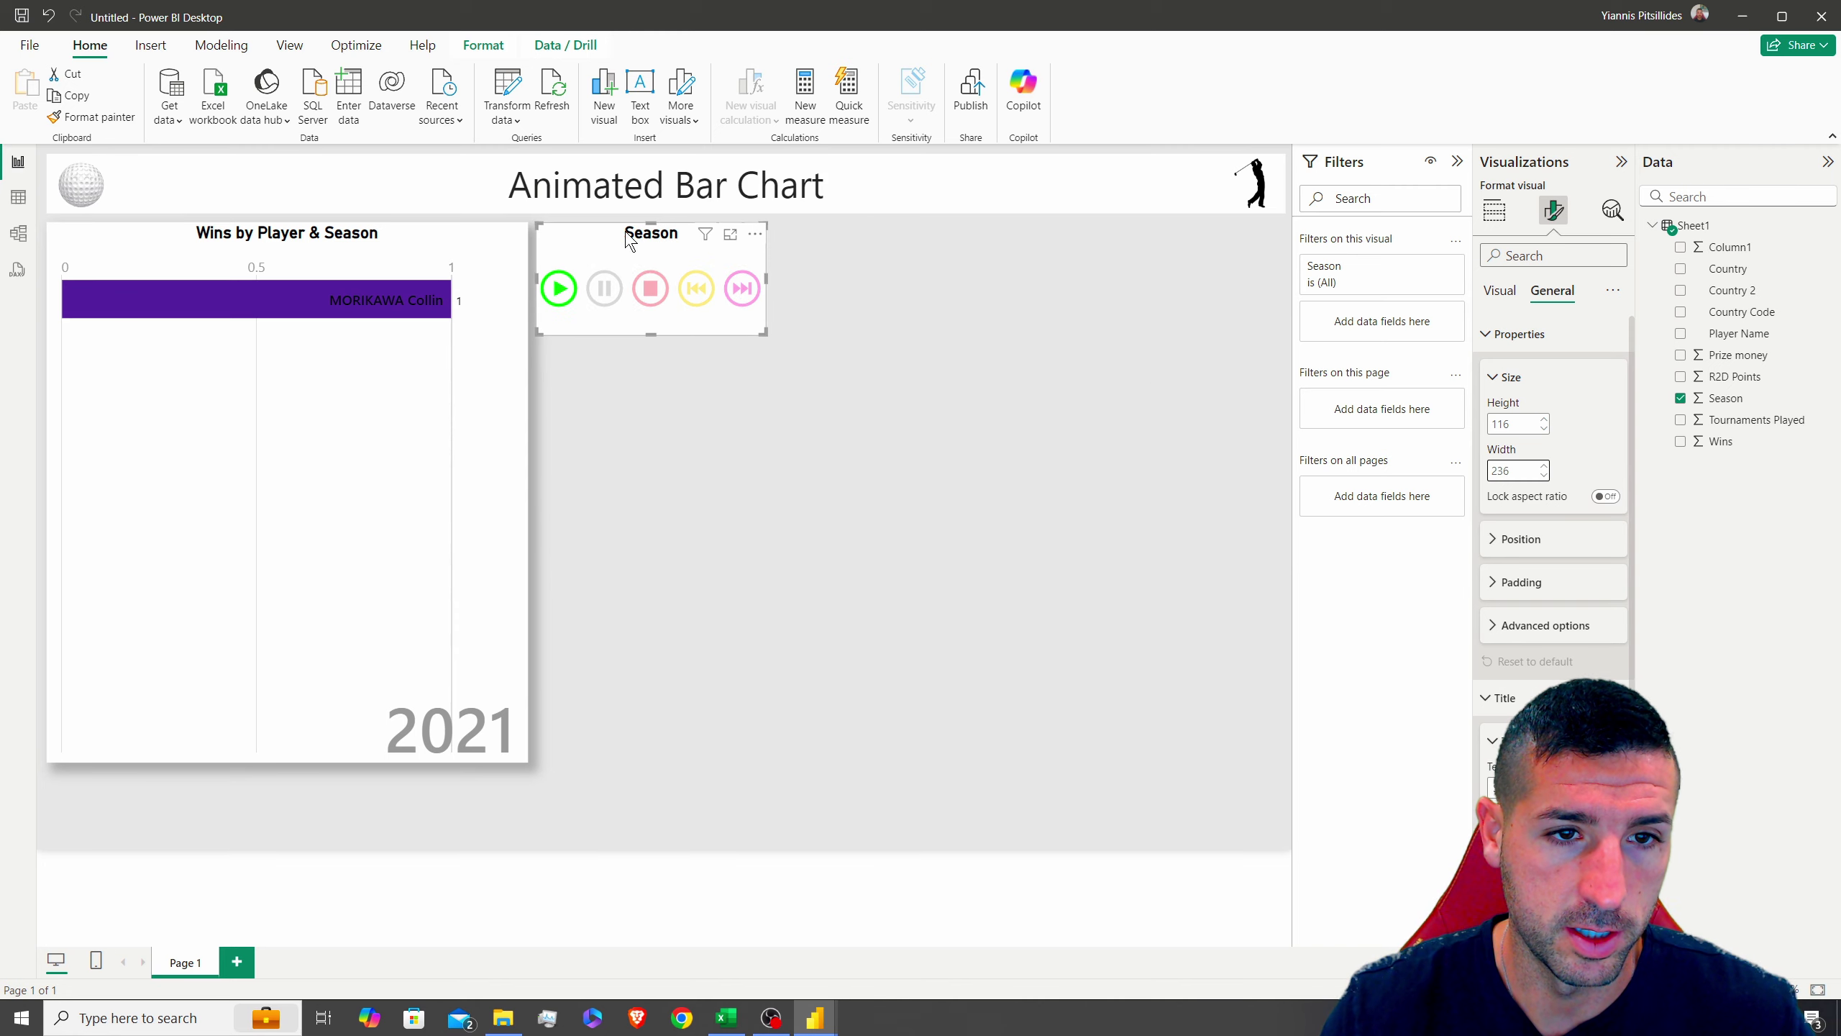
Turn on the shadow effect for the Season play axis
left_click(727, 441)
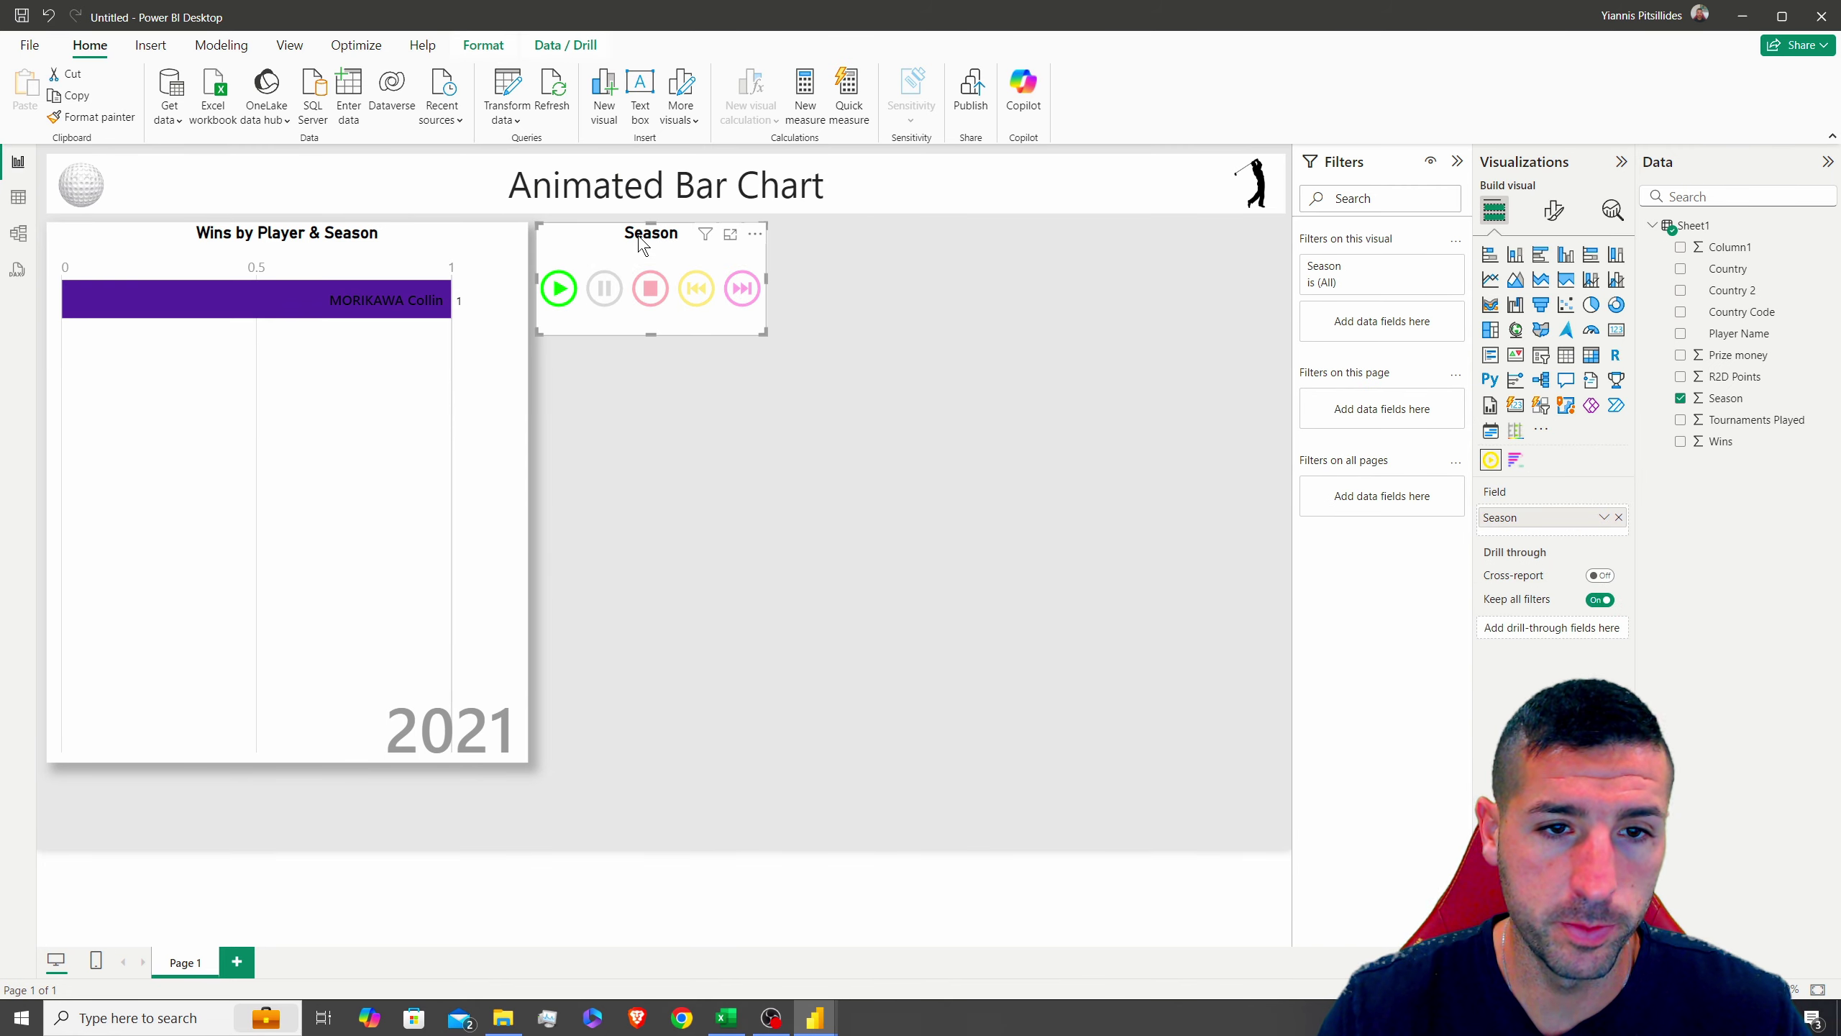
left_click(1553, 210)
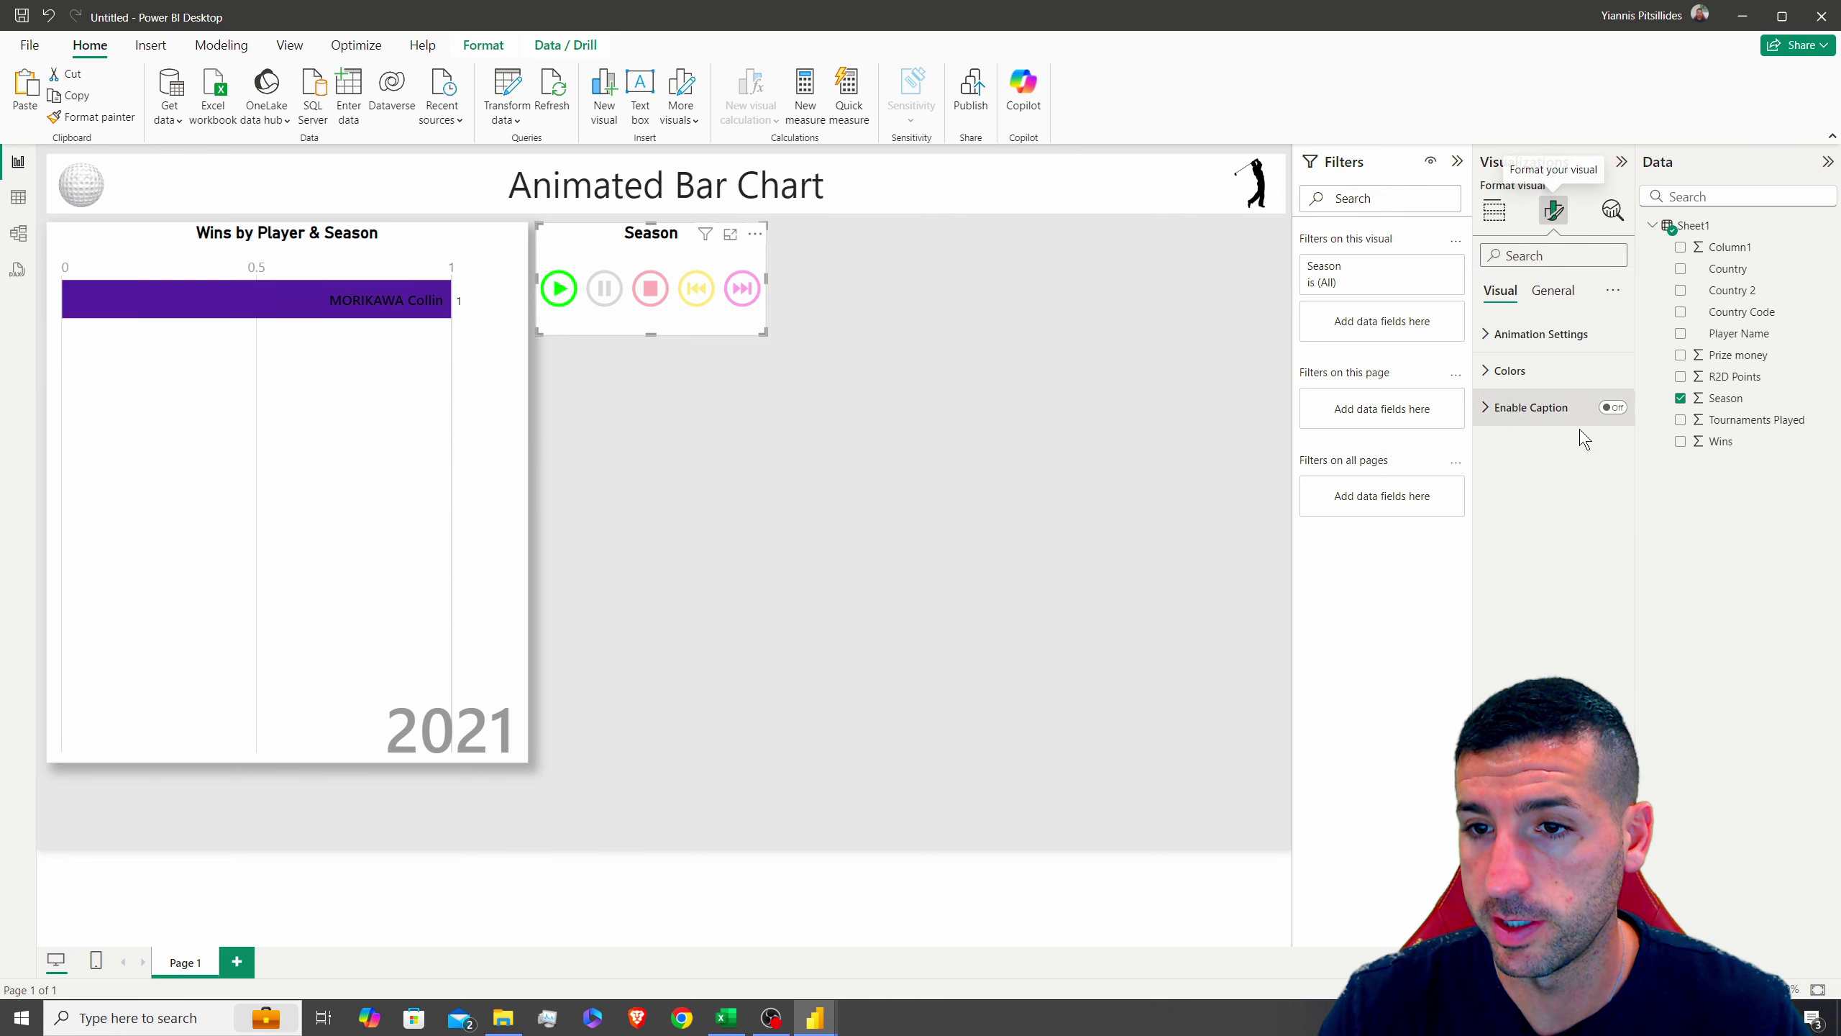
left_click(1553, 290)
left_click(1512, 407)
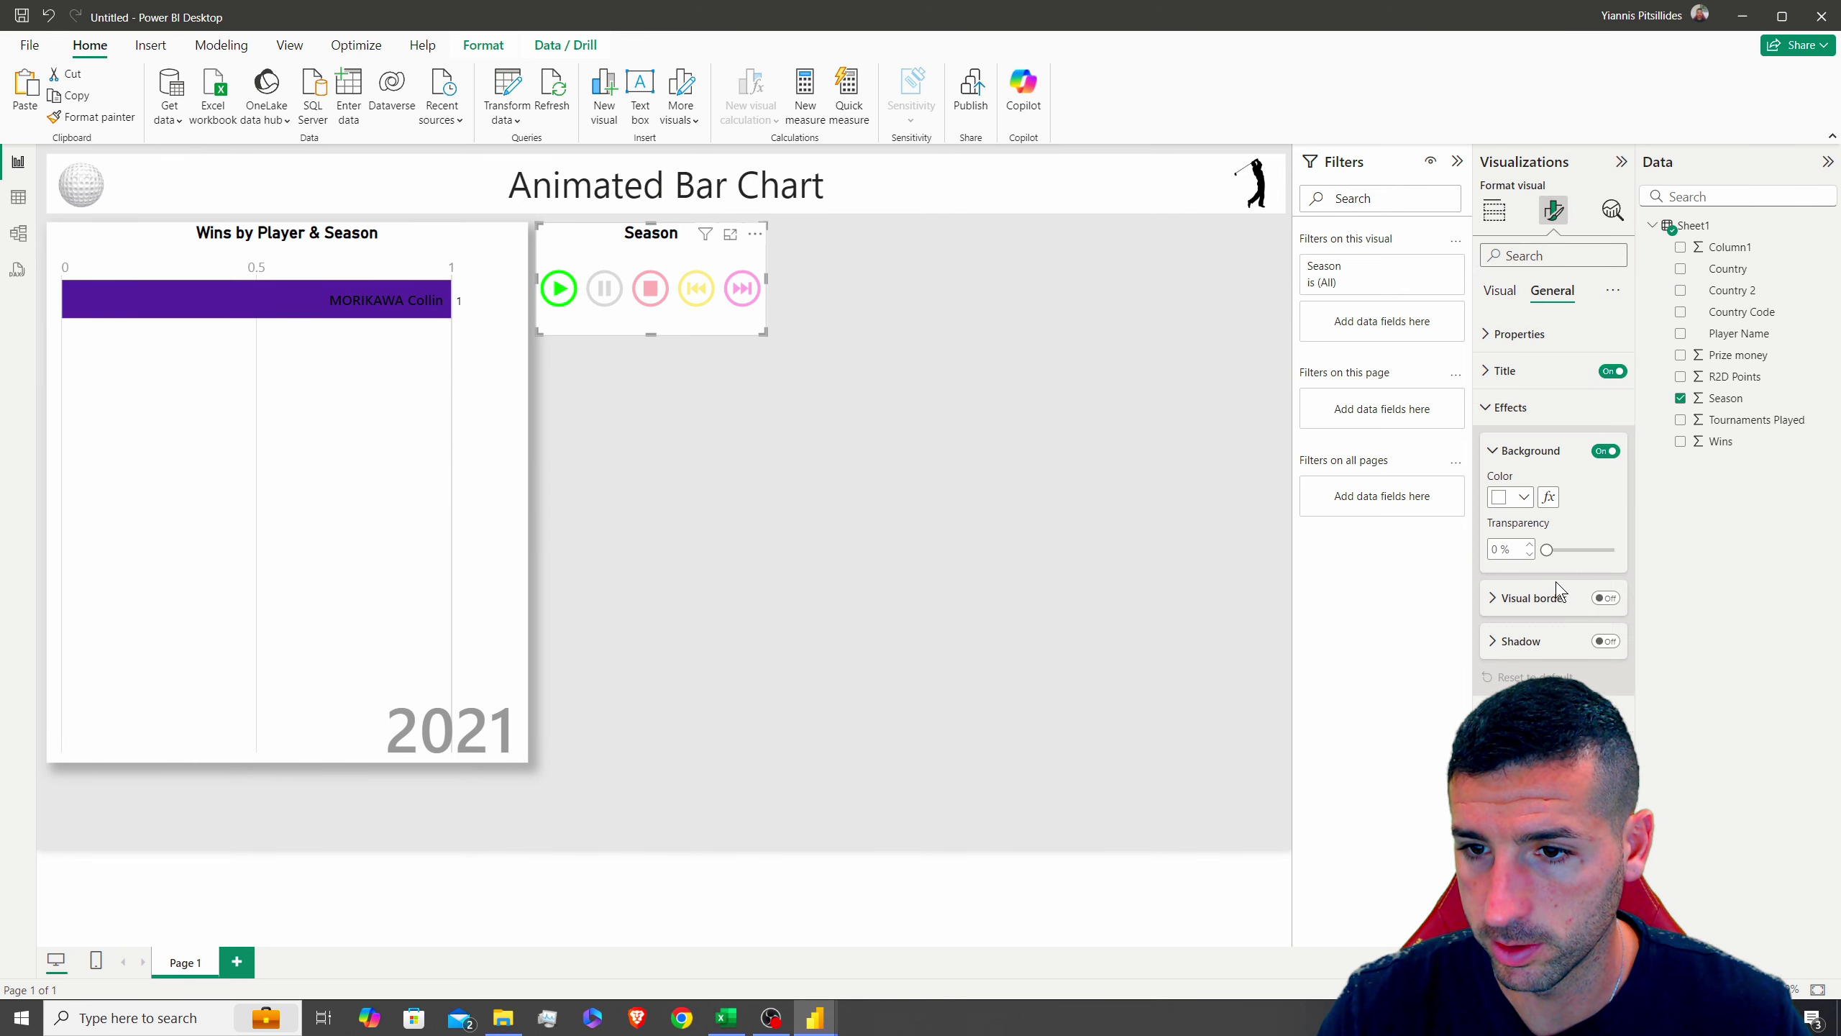
left_click(1602, 641)
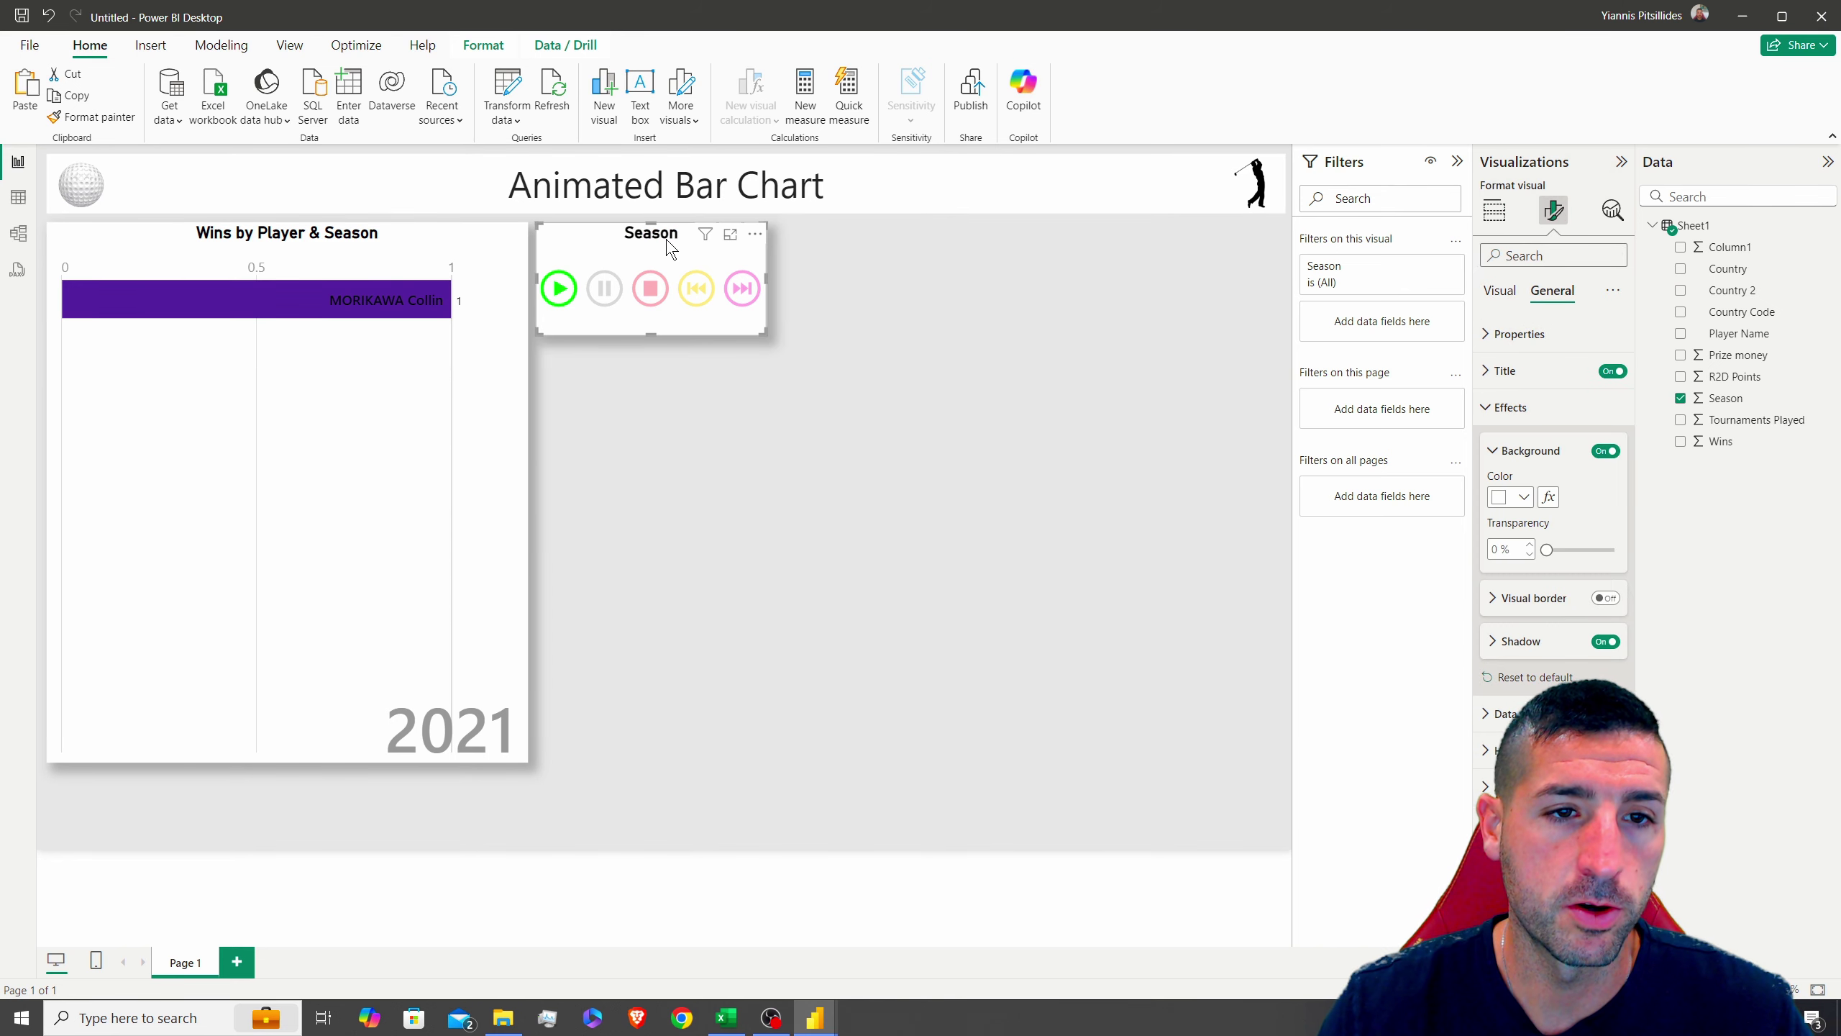
Duplicate the Season play axis and place the copy directly below the original
key("ctrl+c")
key("ctrl+v")
left_click_drag(670, 248, 618, 362)
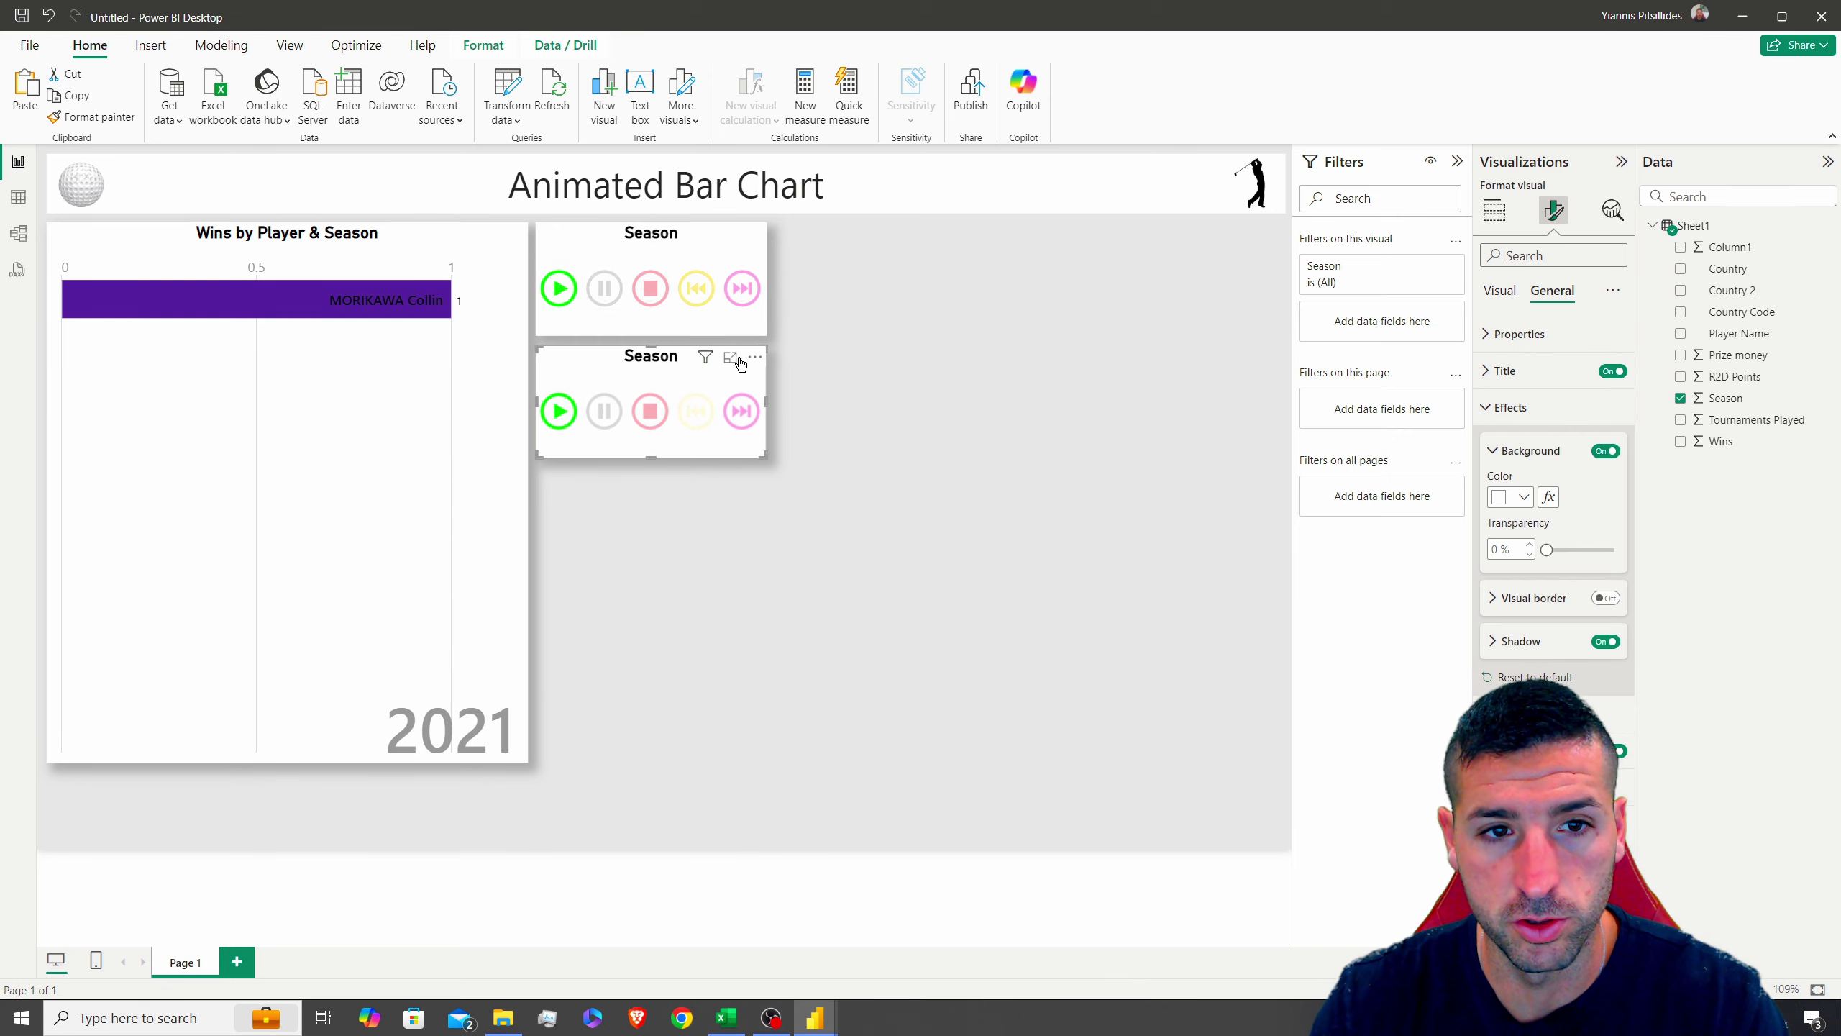
Convert the duplicated Season play axis to a card and set its Season field to Minimum
left_click(1494, 210)
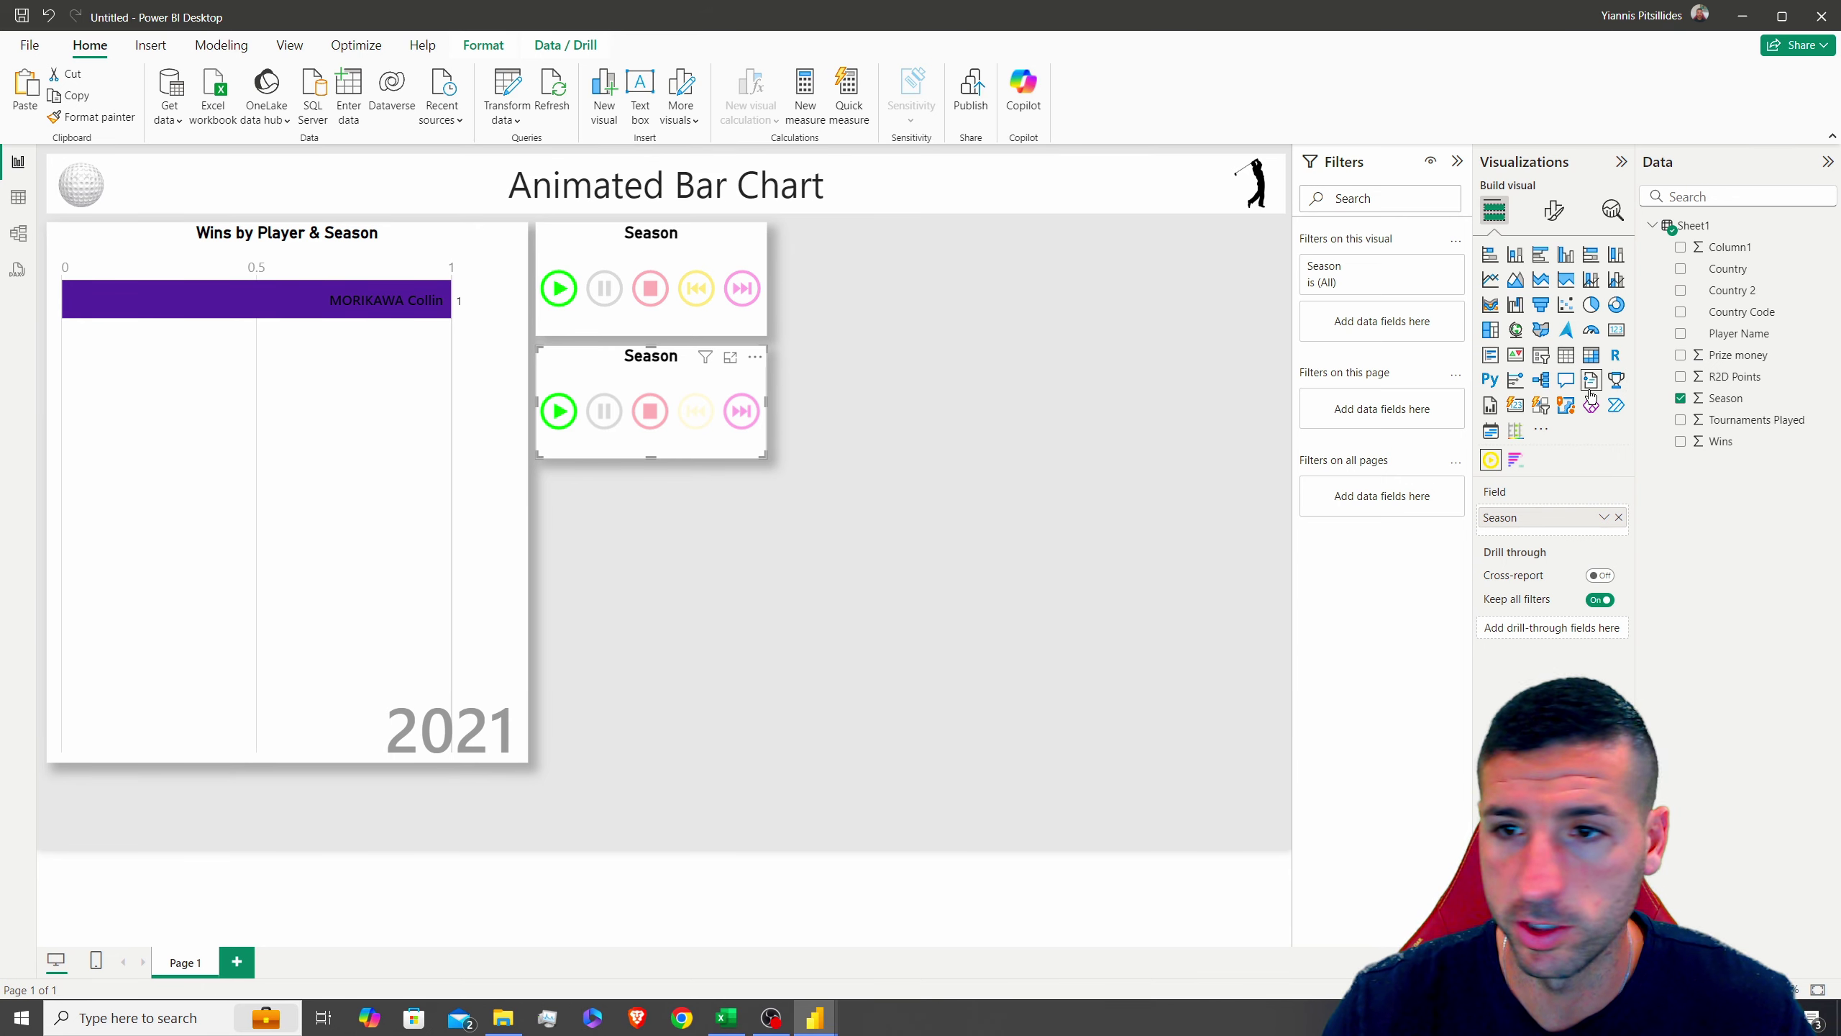
left_click(1617, 329)
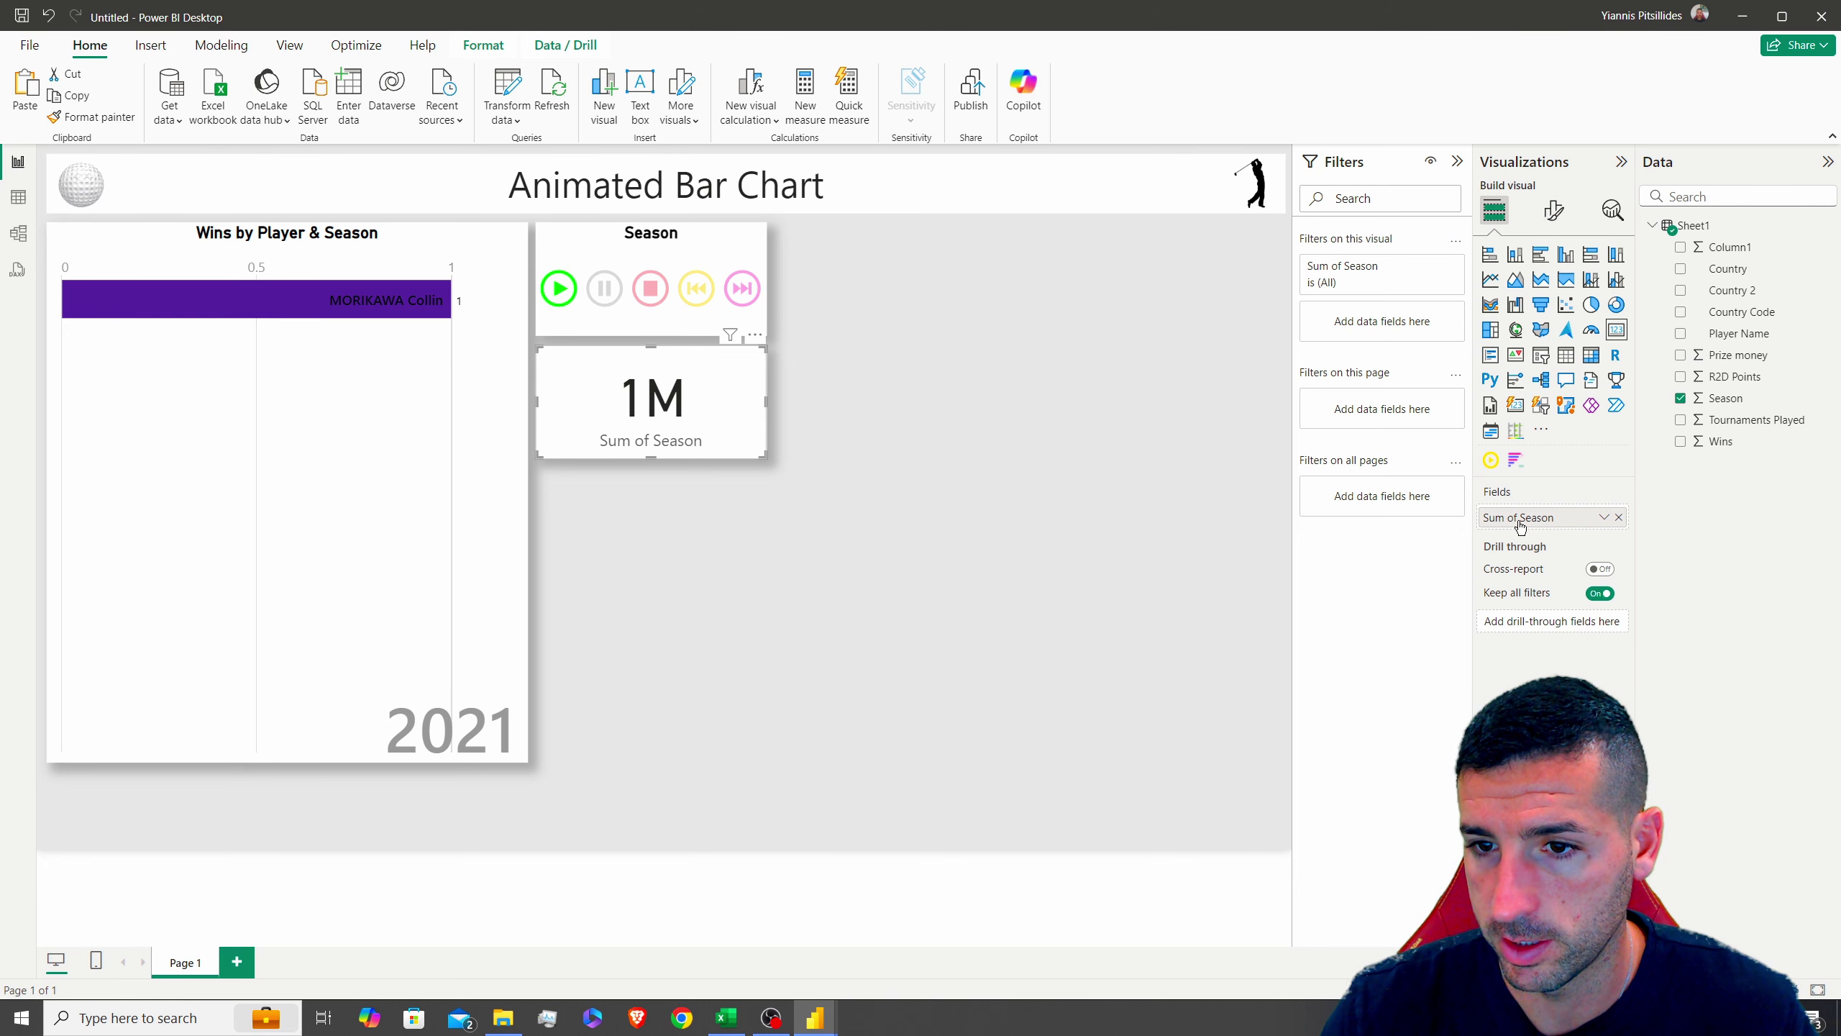
left_click(1605, 519)
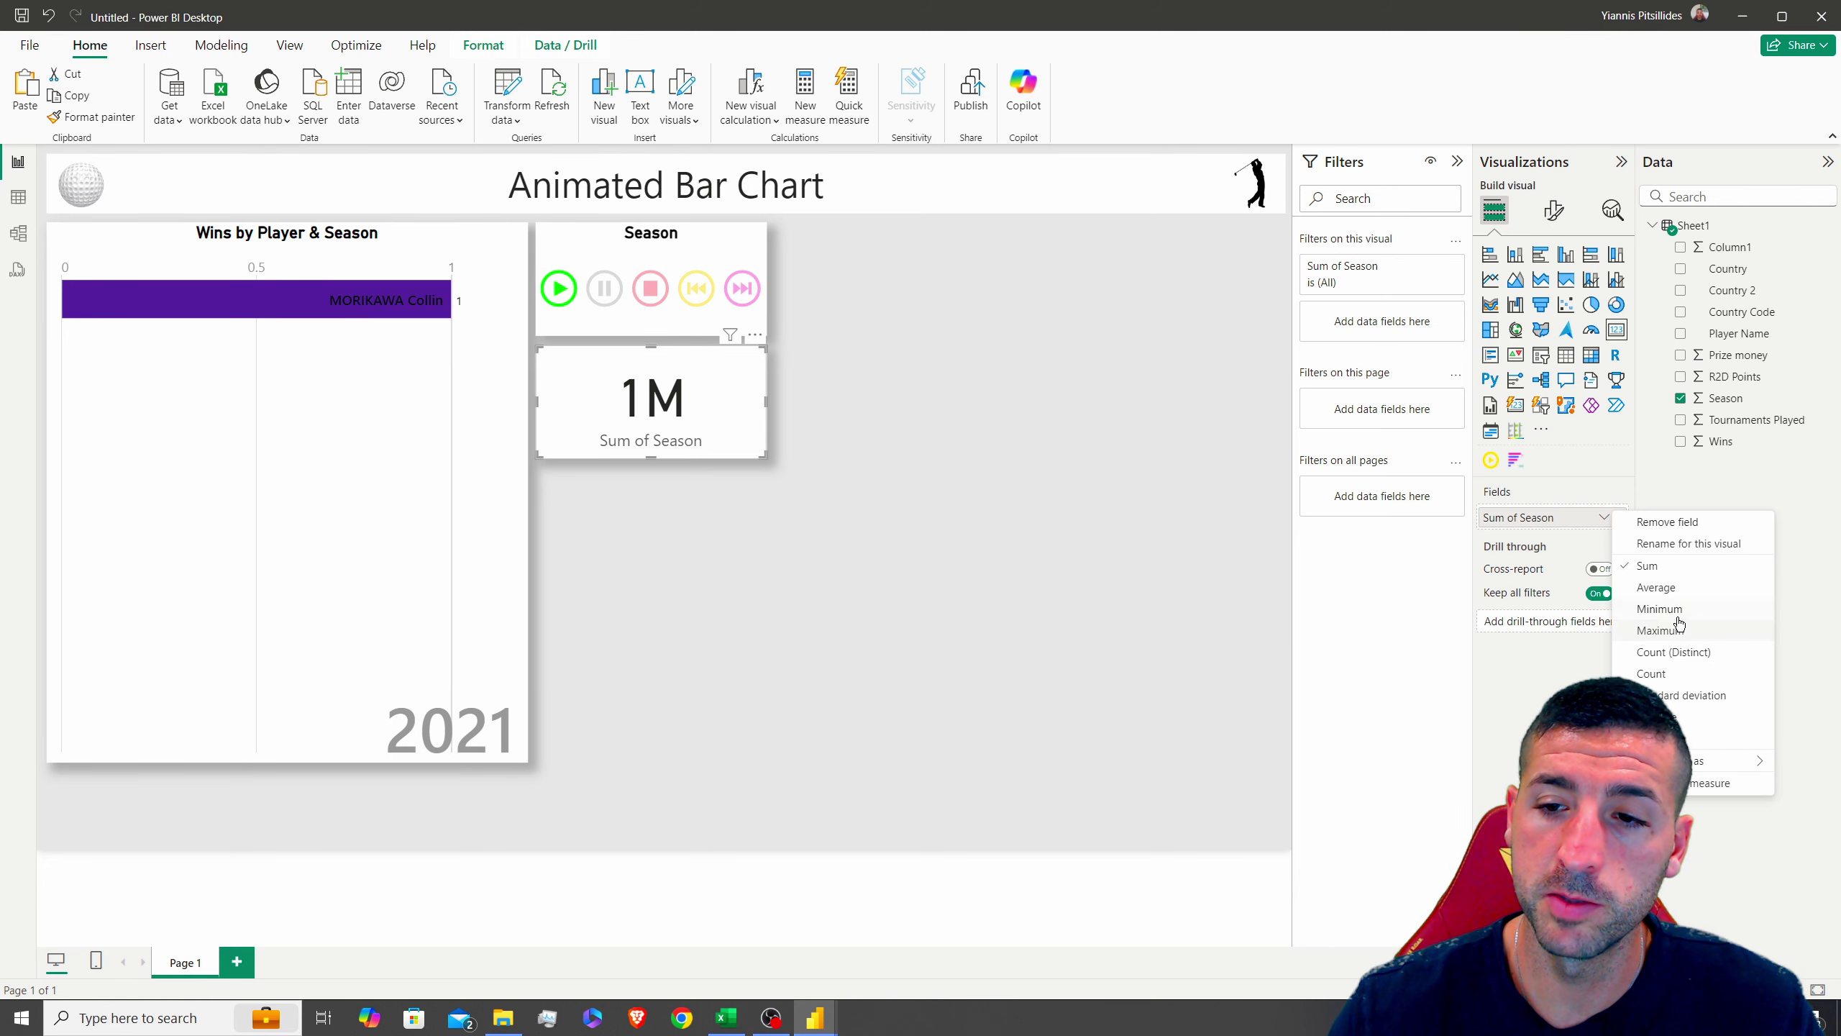
left_click(1679, 616)
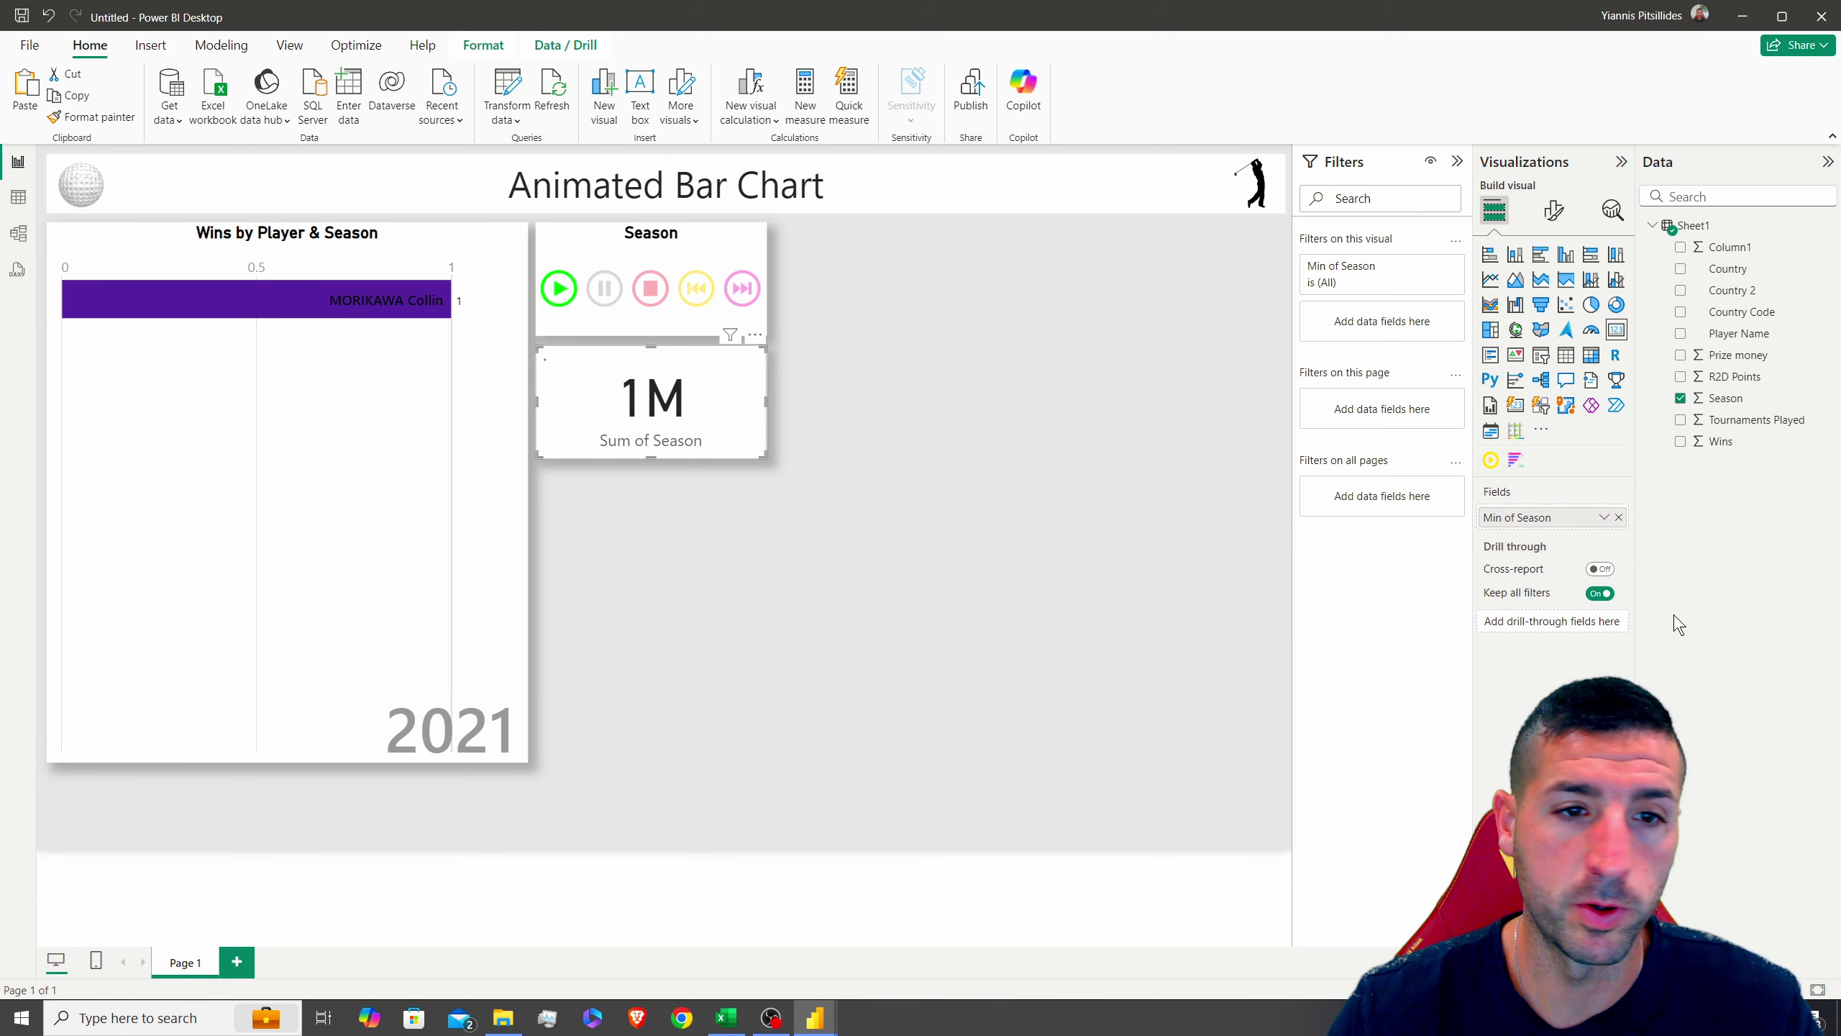
Turn off the card's category label, title it "Season in Play", and run the Season play axis to test it
left_click(1556, 207)
left_click(1613, 373)
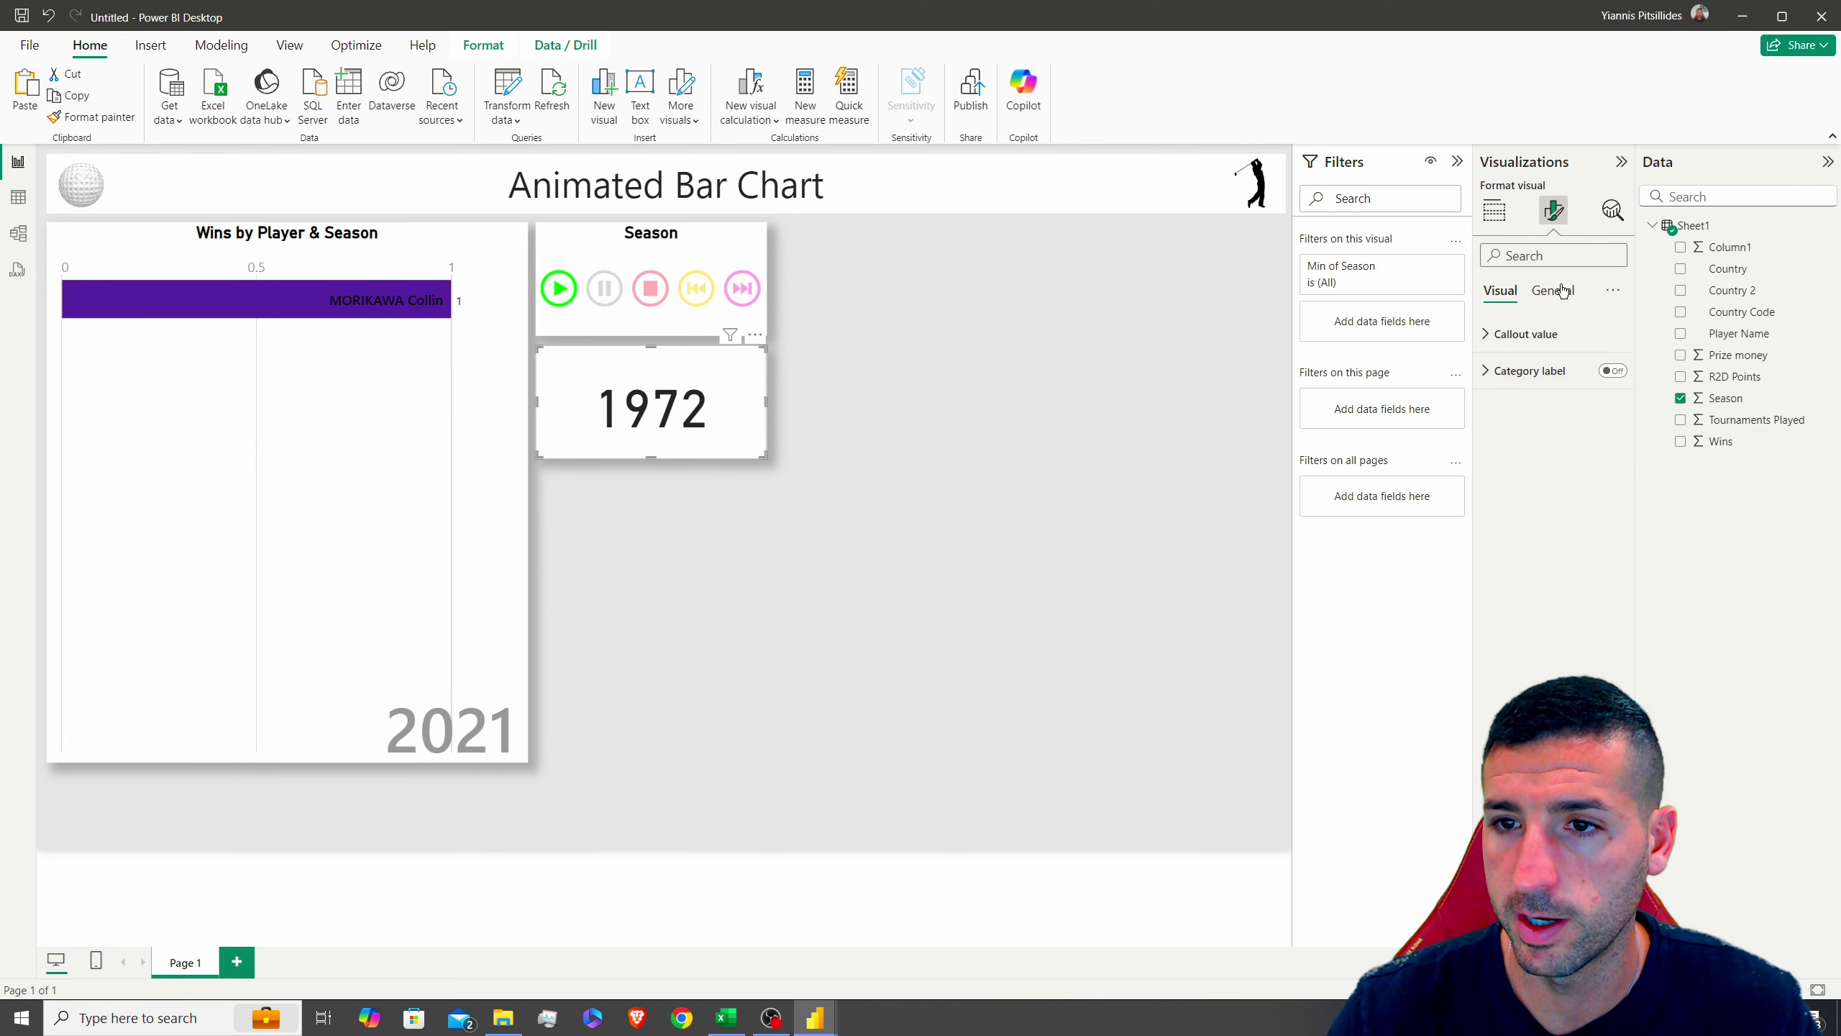
left_click(1508, 370)
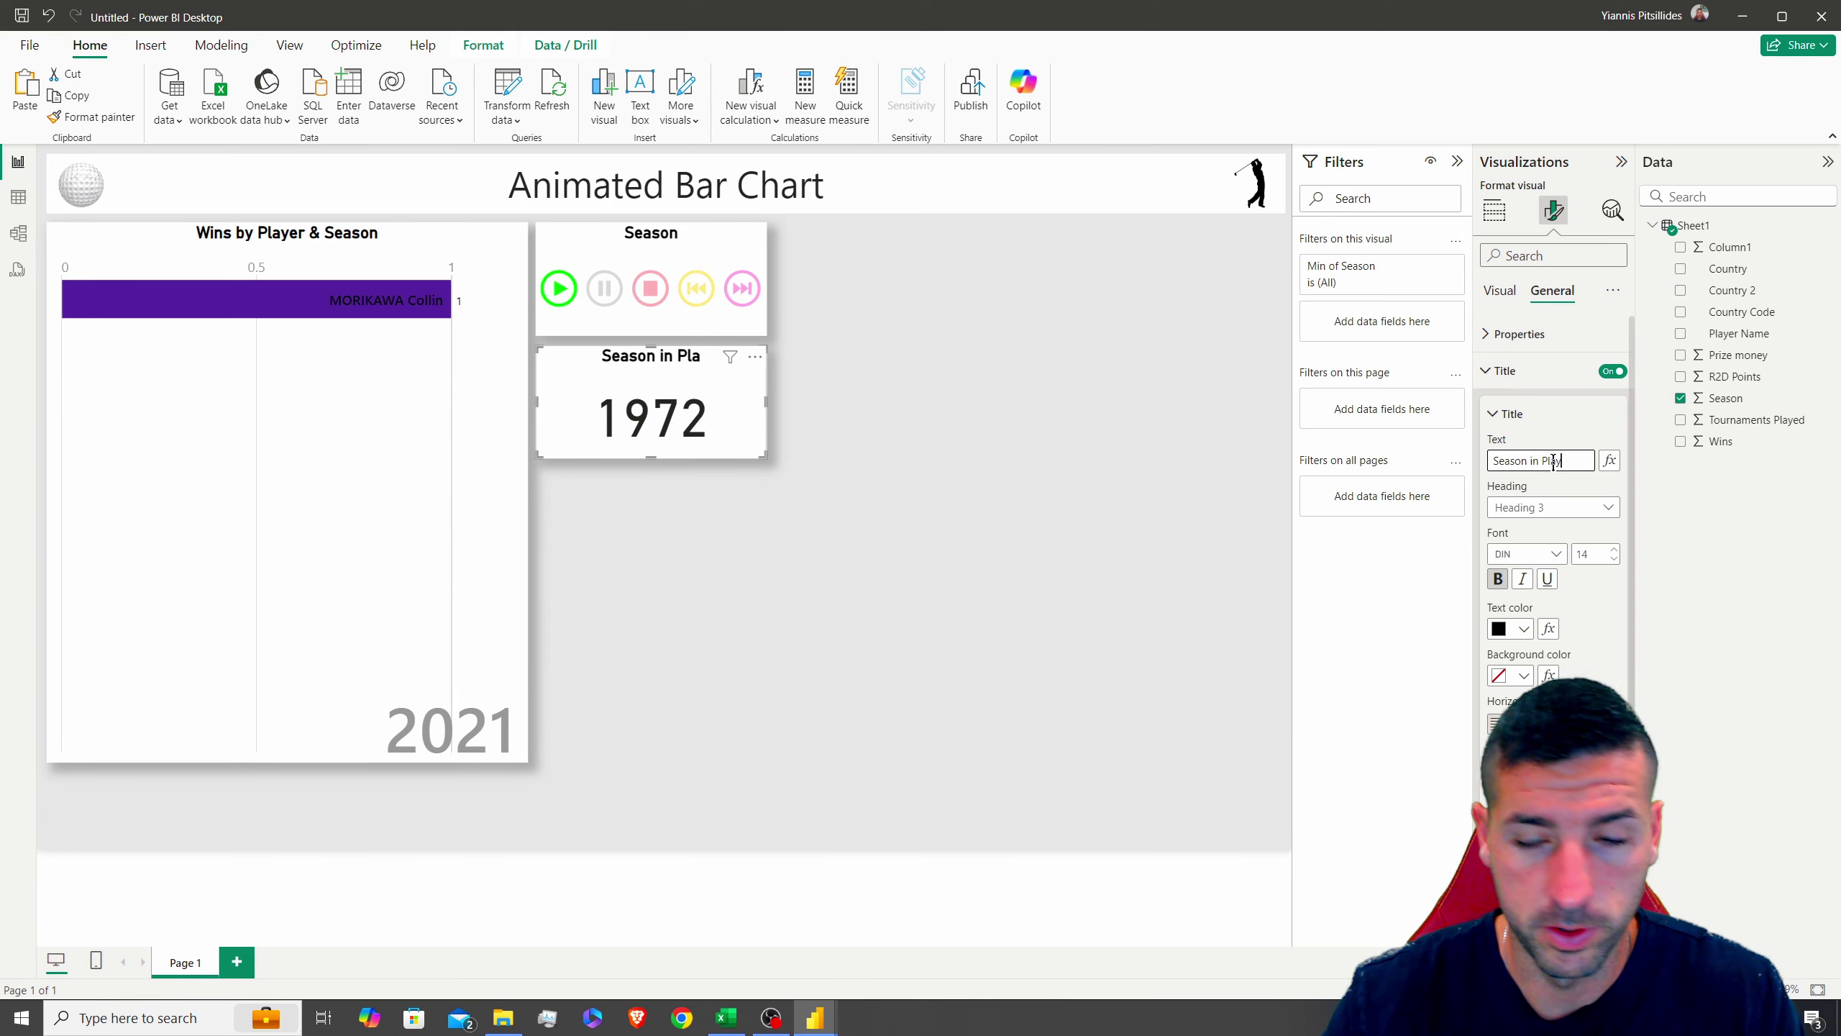
left_click(571, 301)
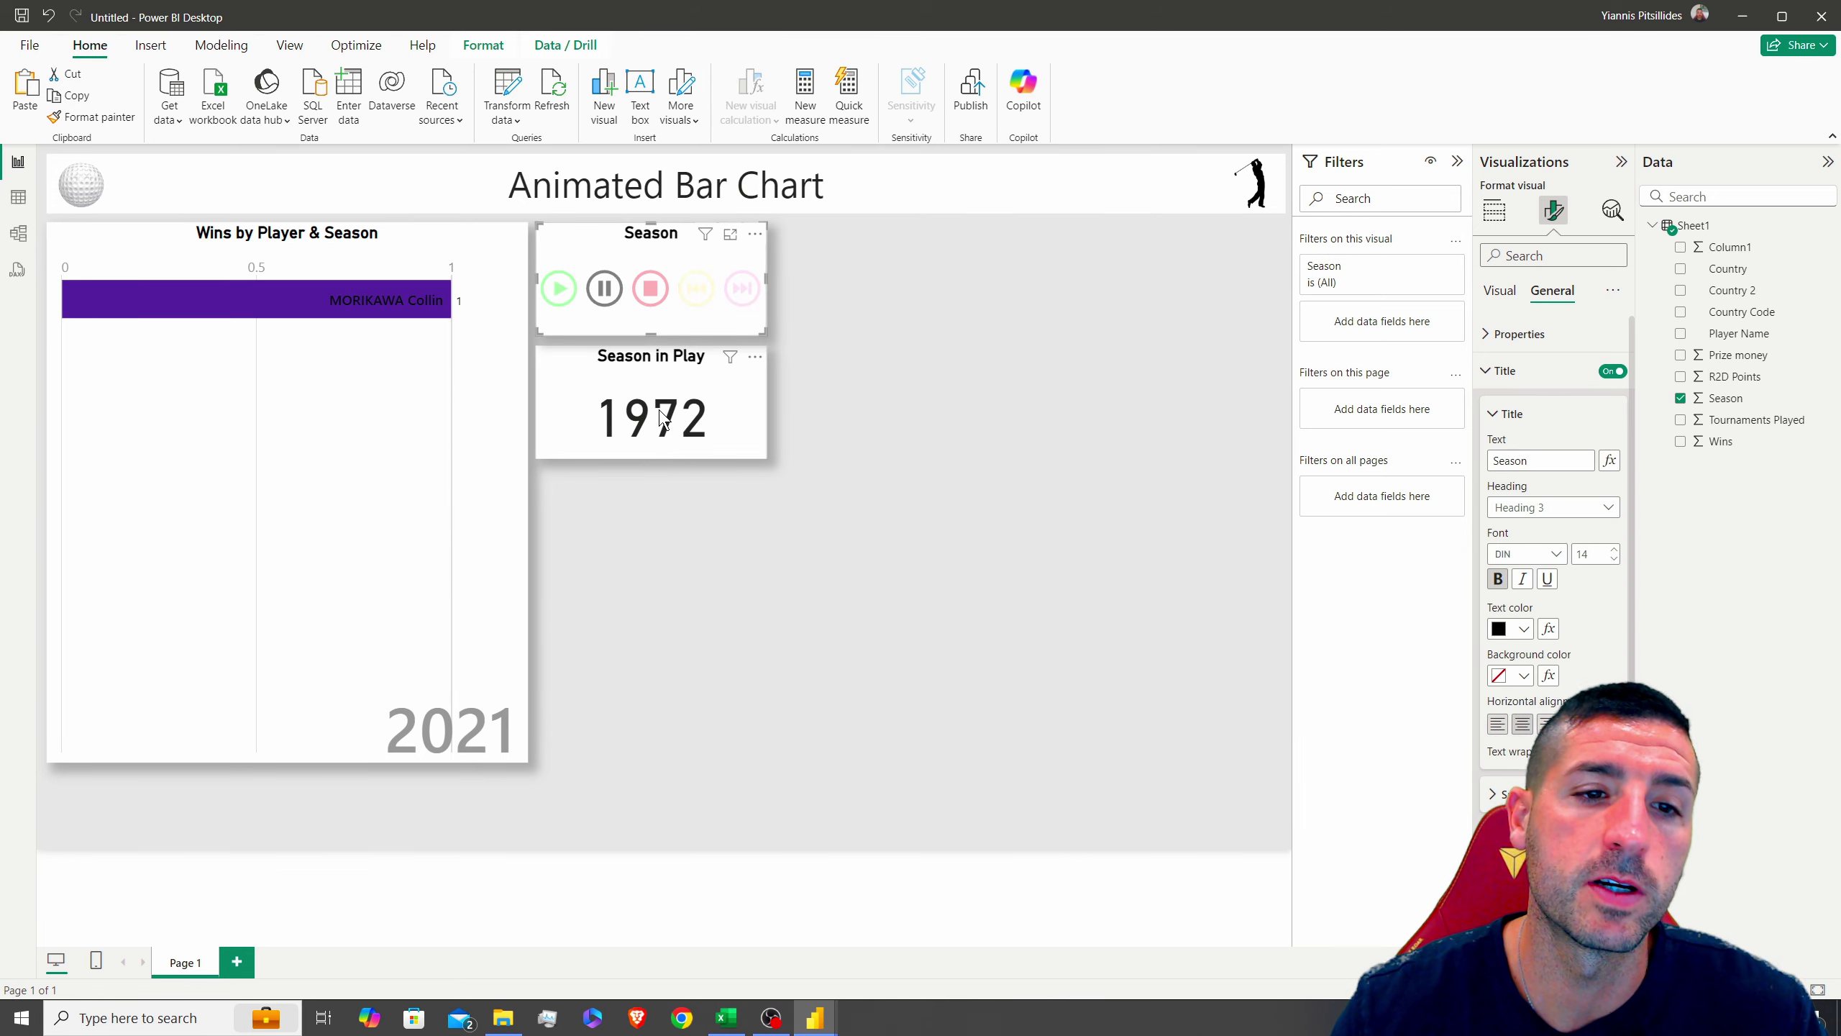
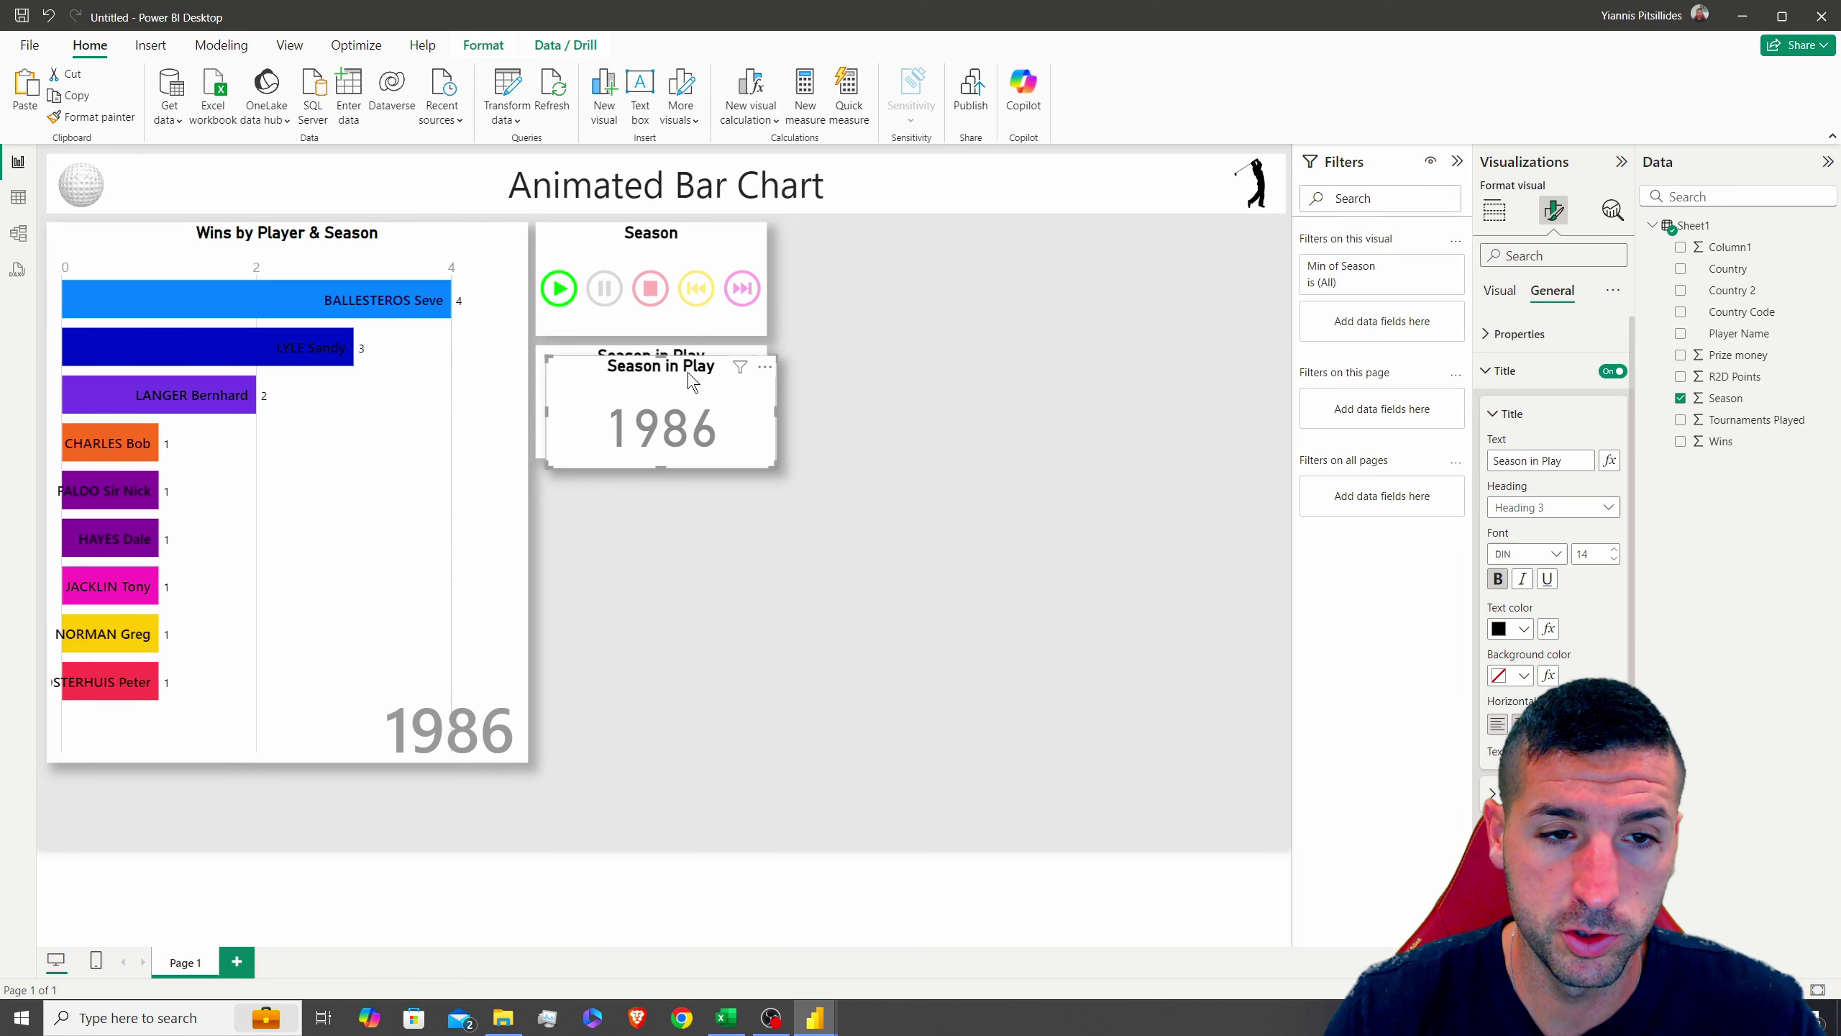
Place a copy of the Season in Play card beside the play axis, enlarge it to fill the remaining width, and convert it to a table
left_click_drag(694, 378, 906, 245)
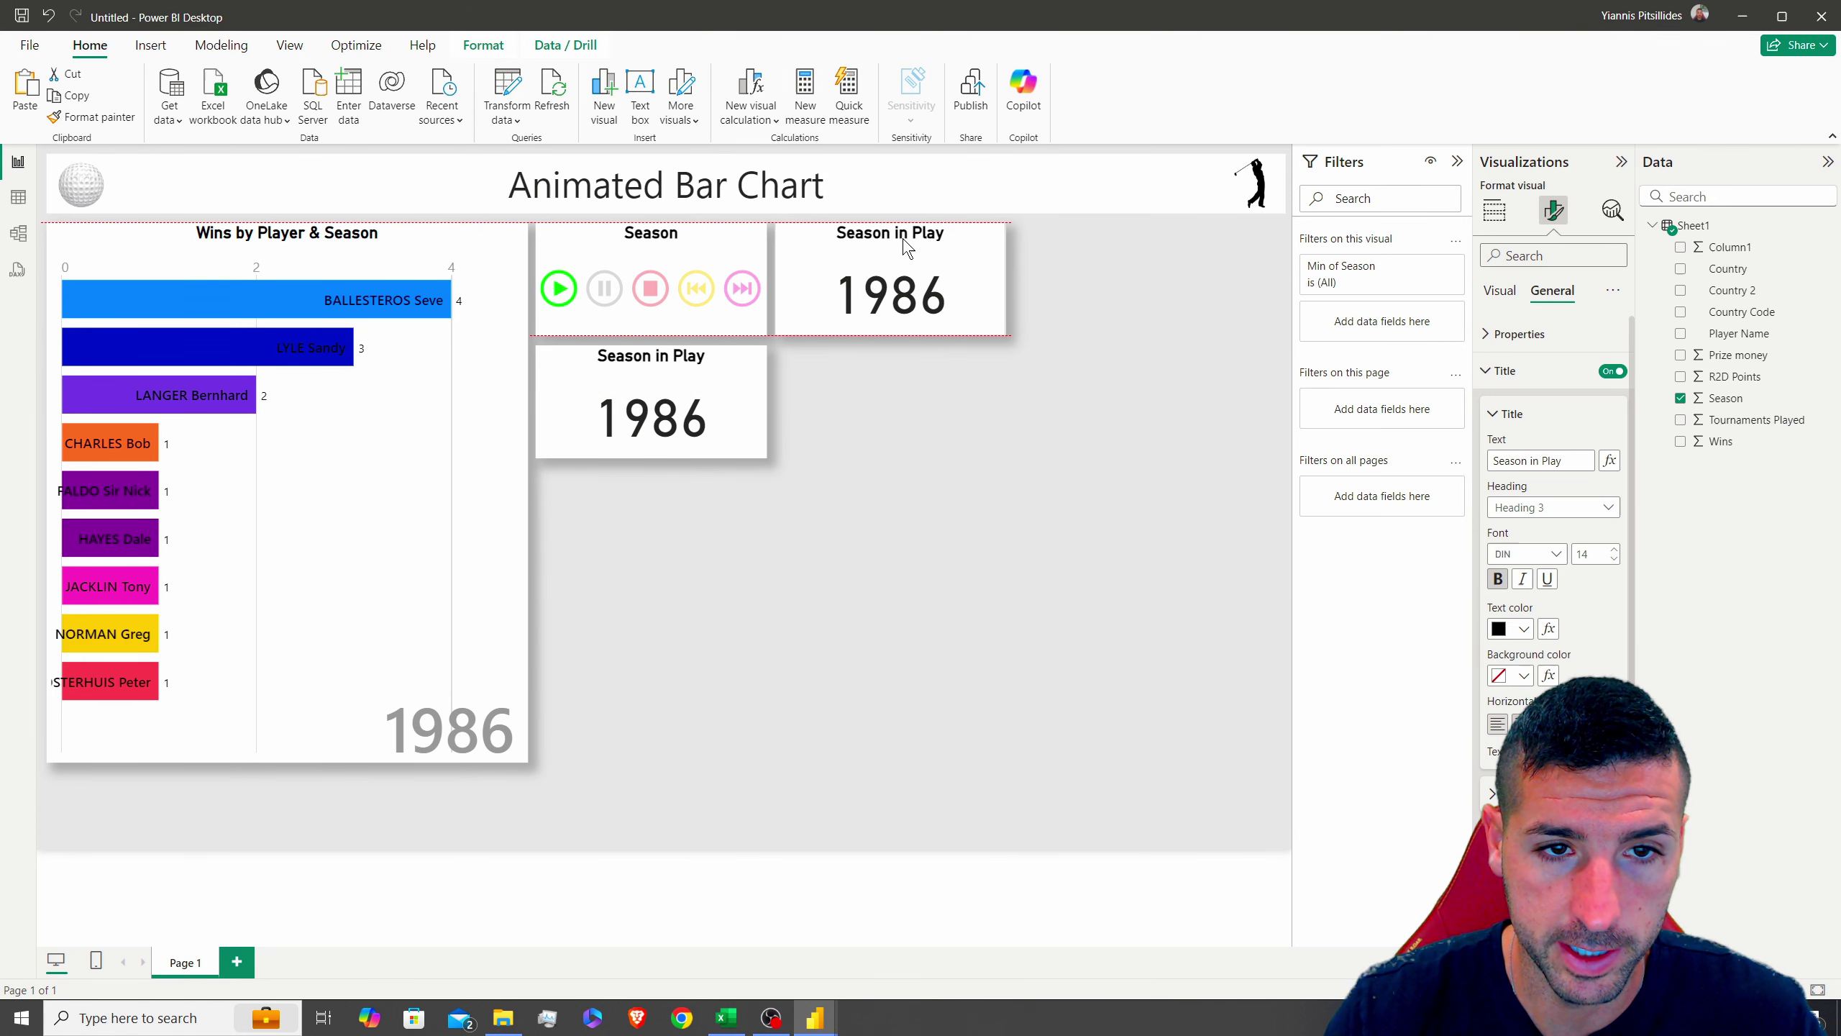
left_click_drag(1012, 336, 1283, 459)
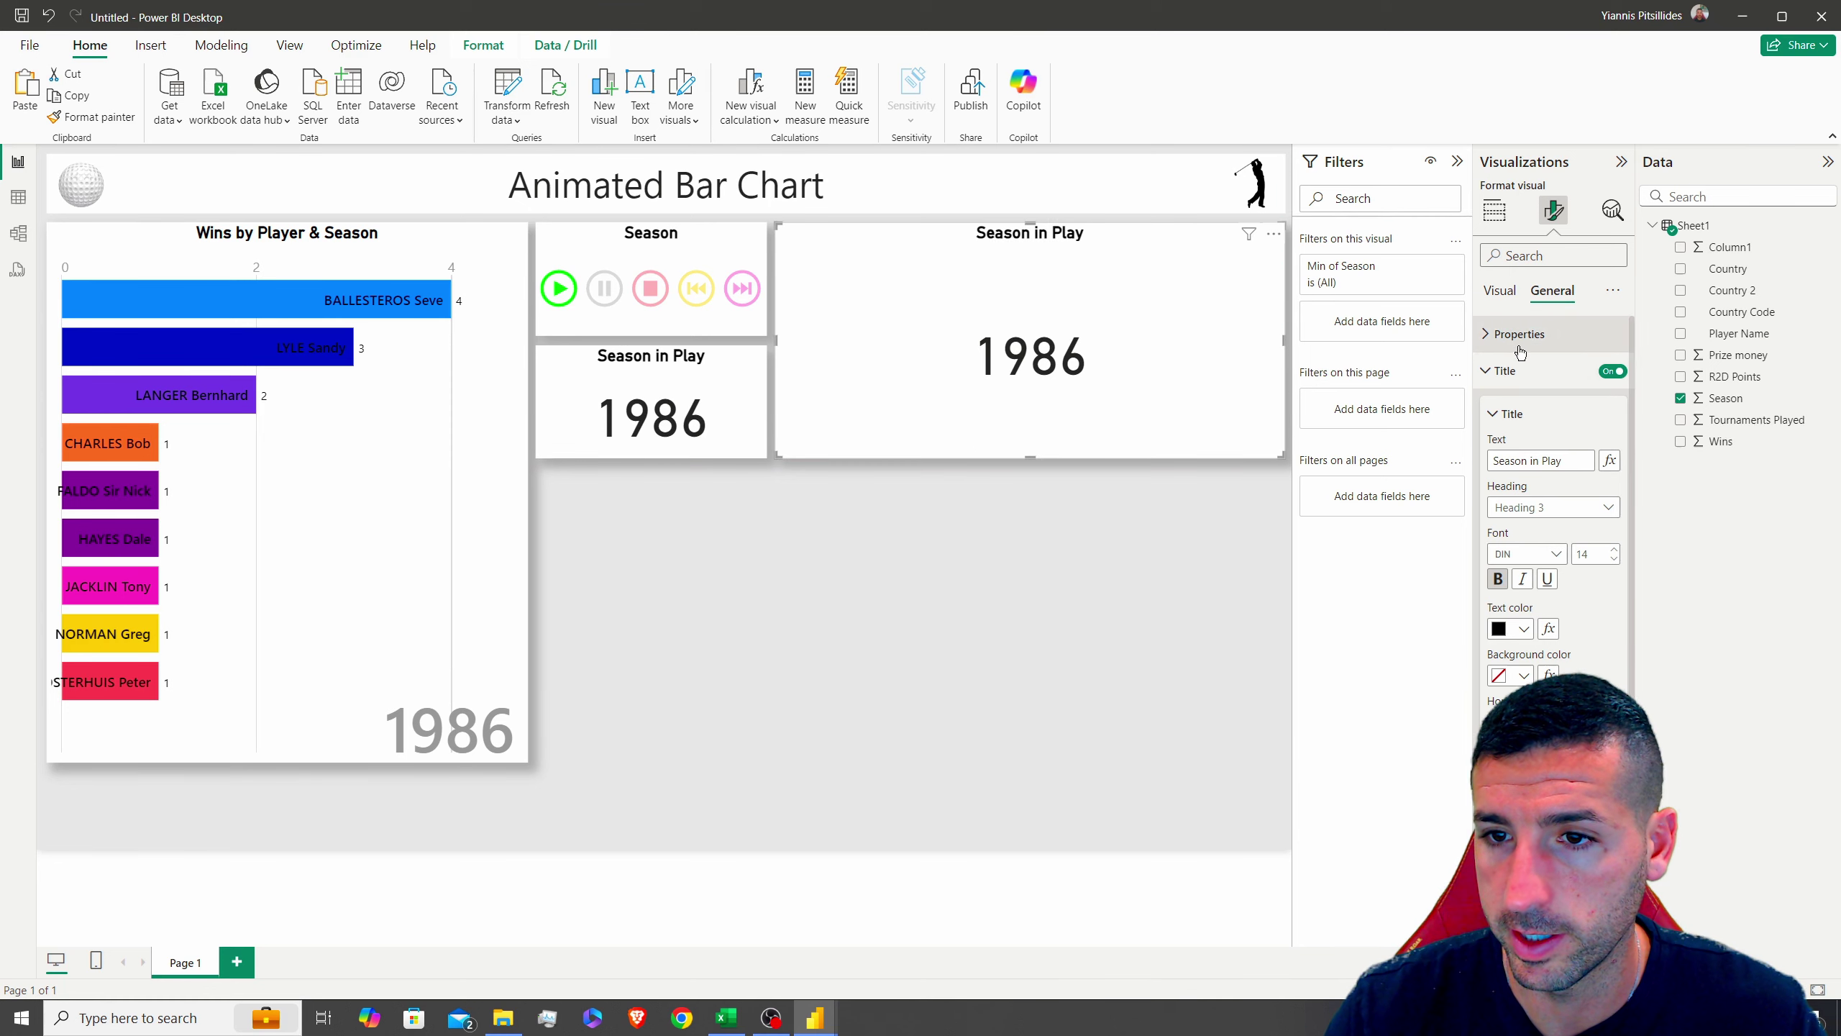
left_click(1496, 214)
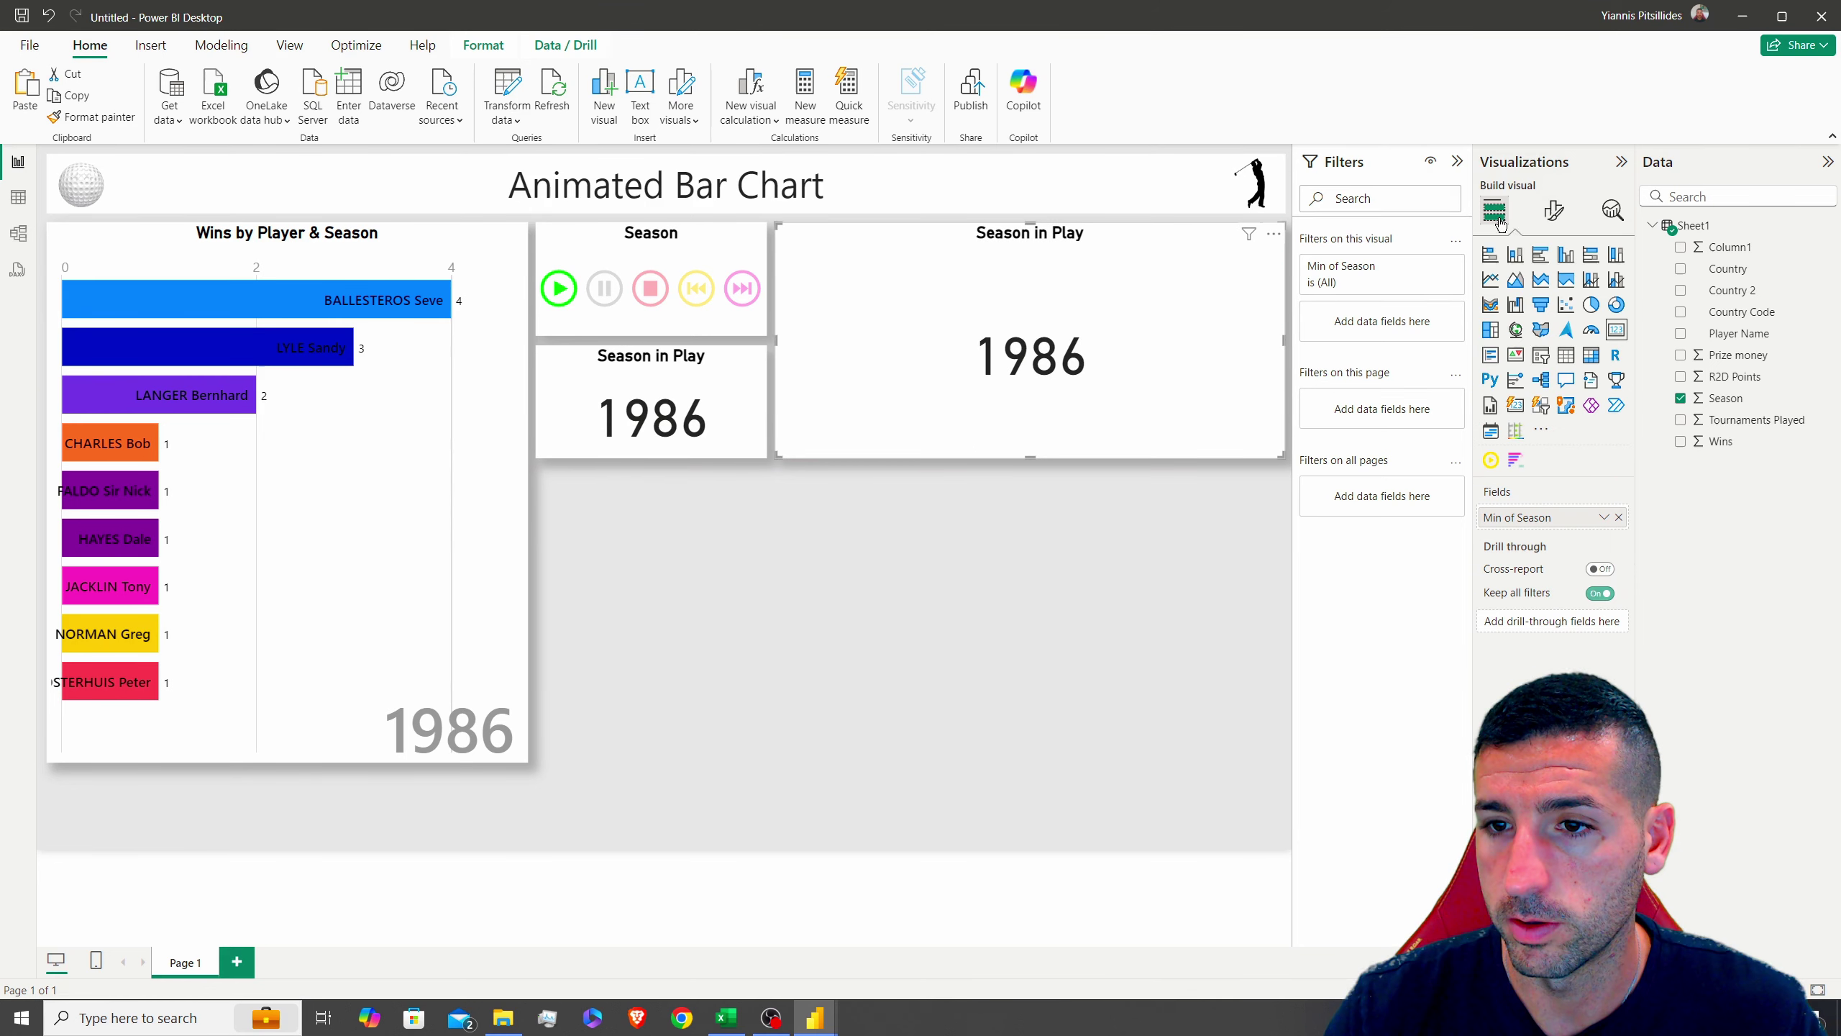
left_click(1568, 357)
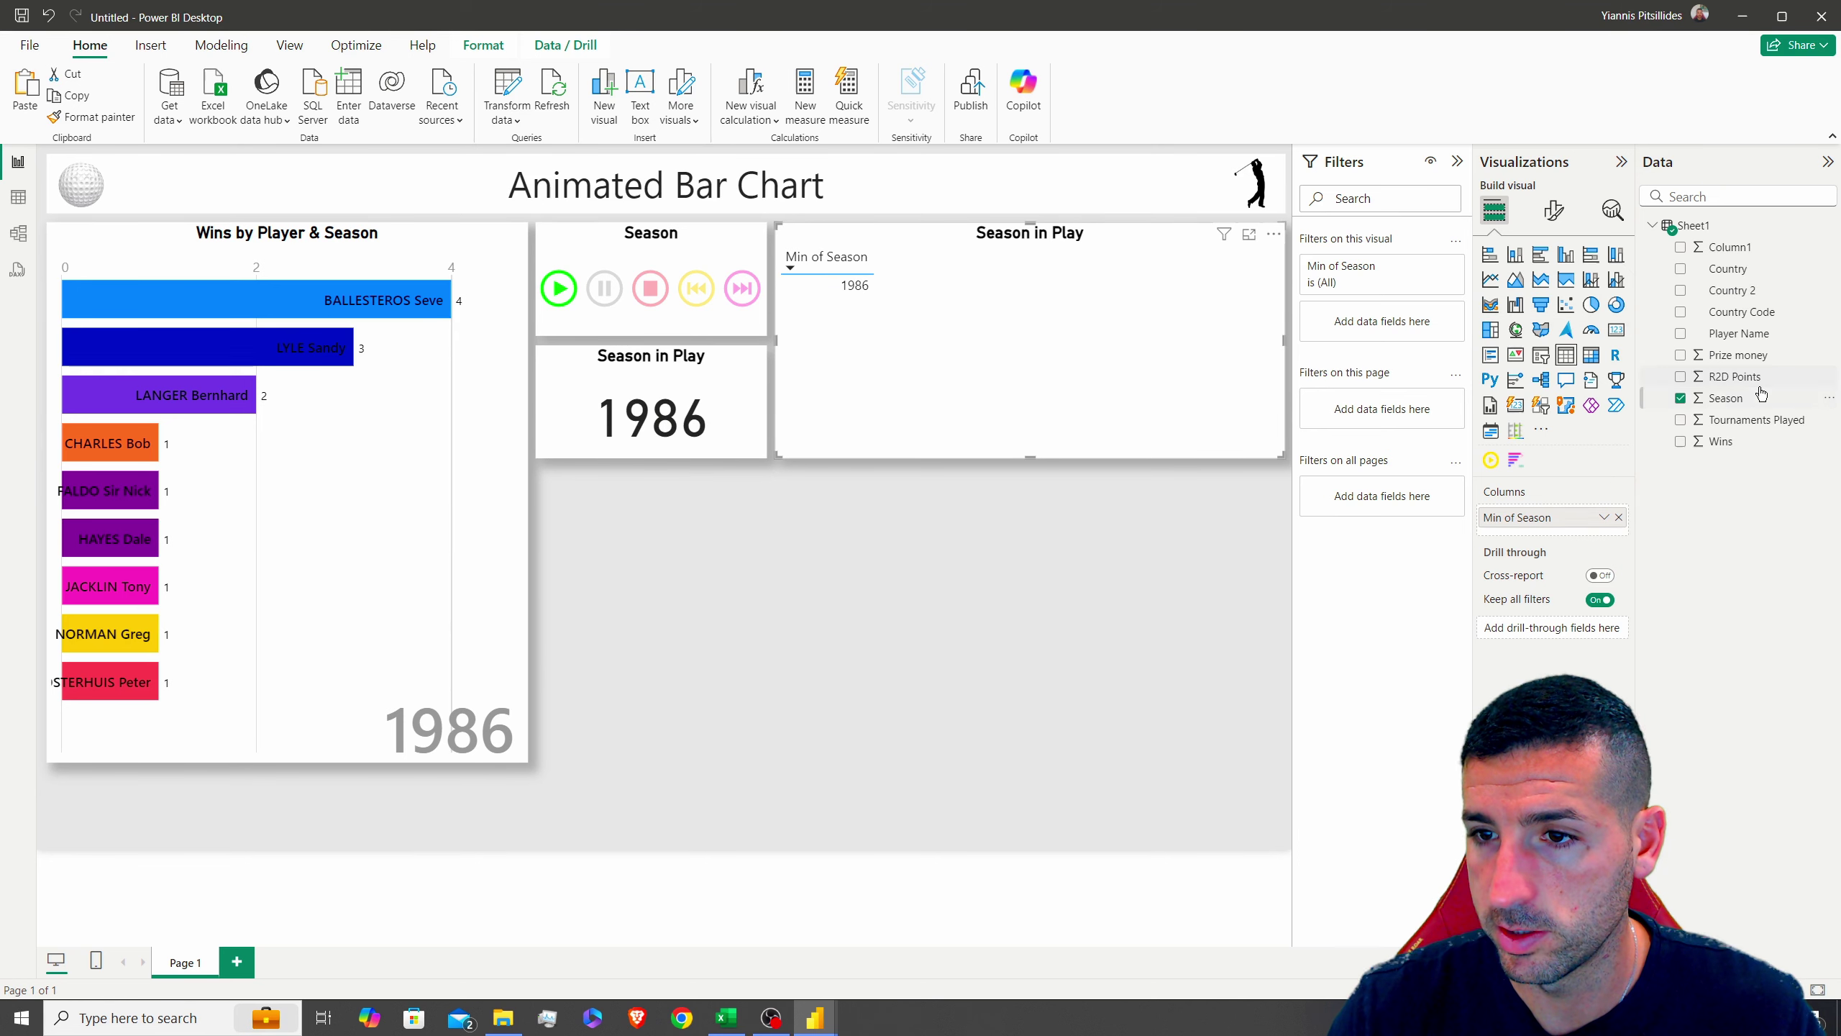
Set the new table's Season column to Don't summarize
left_click(1604, 518)
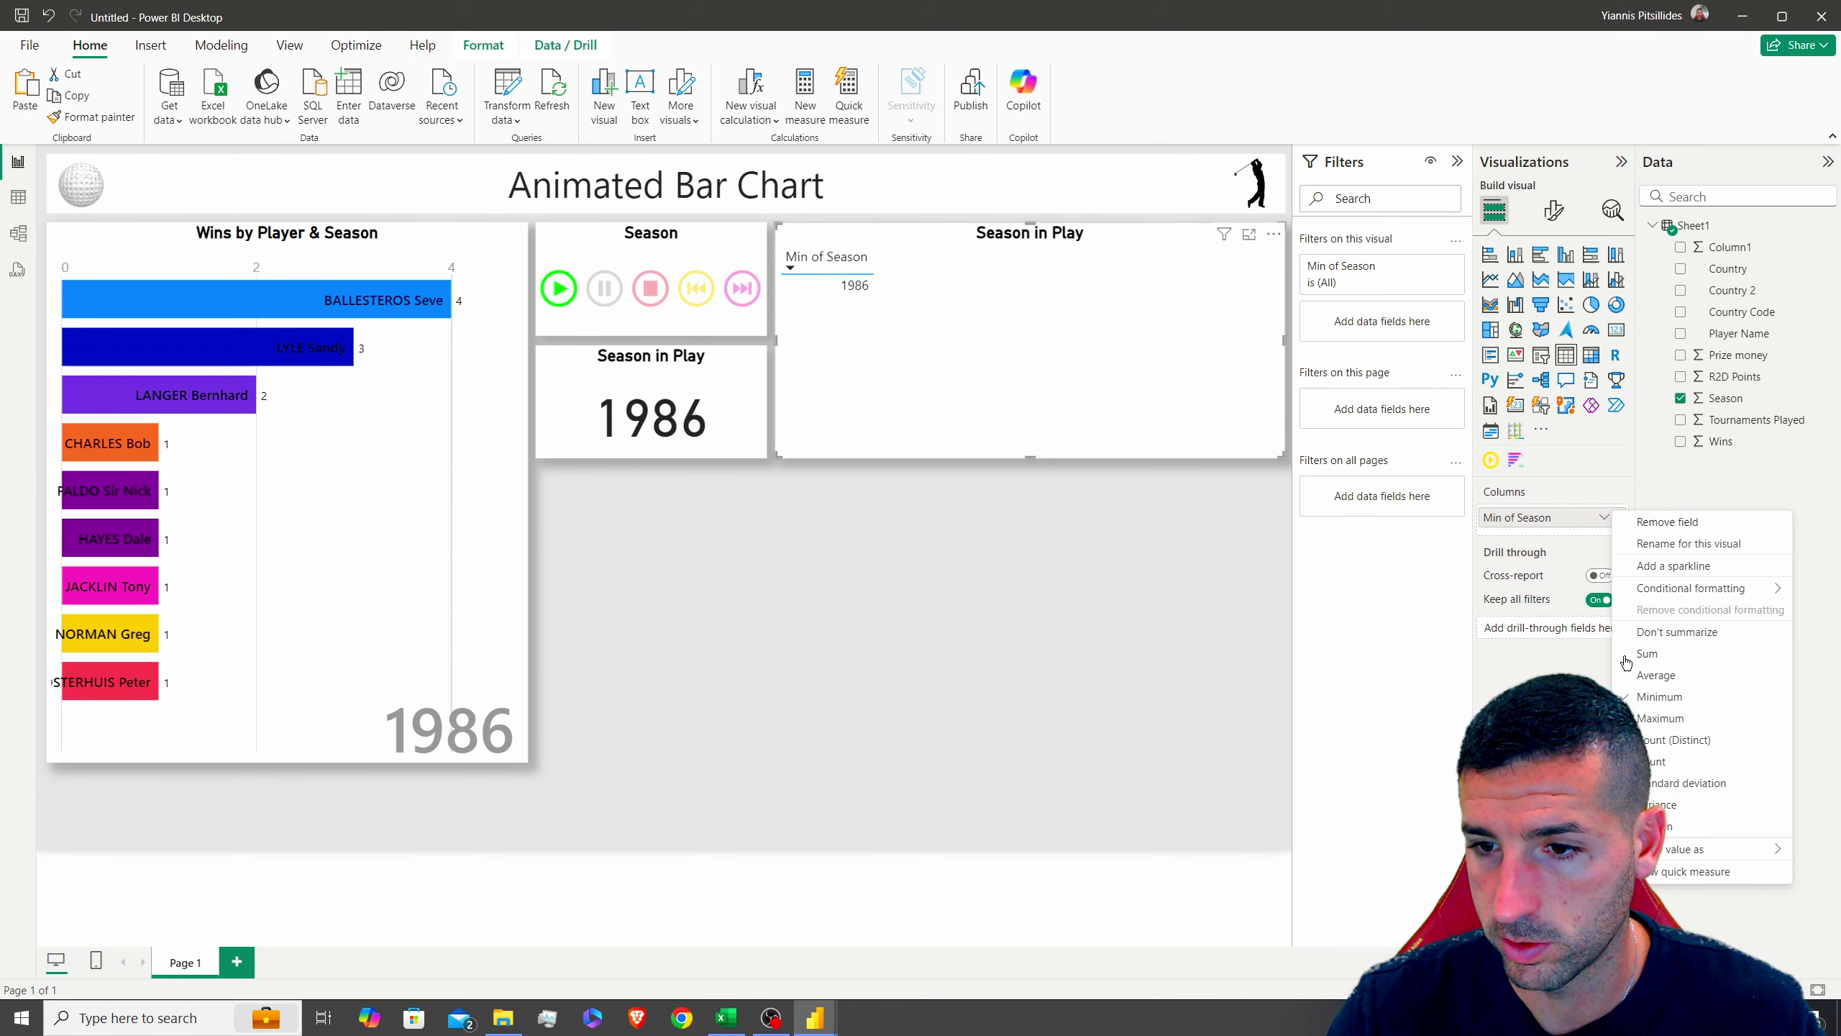
left_click(1688, 633)
left_click(1604, 518)
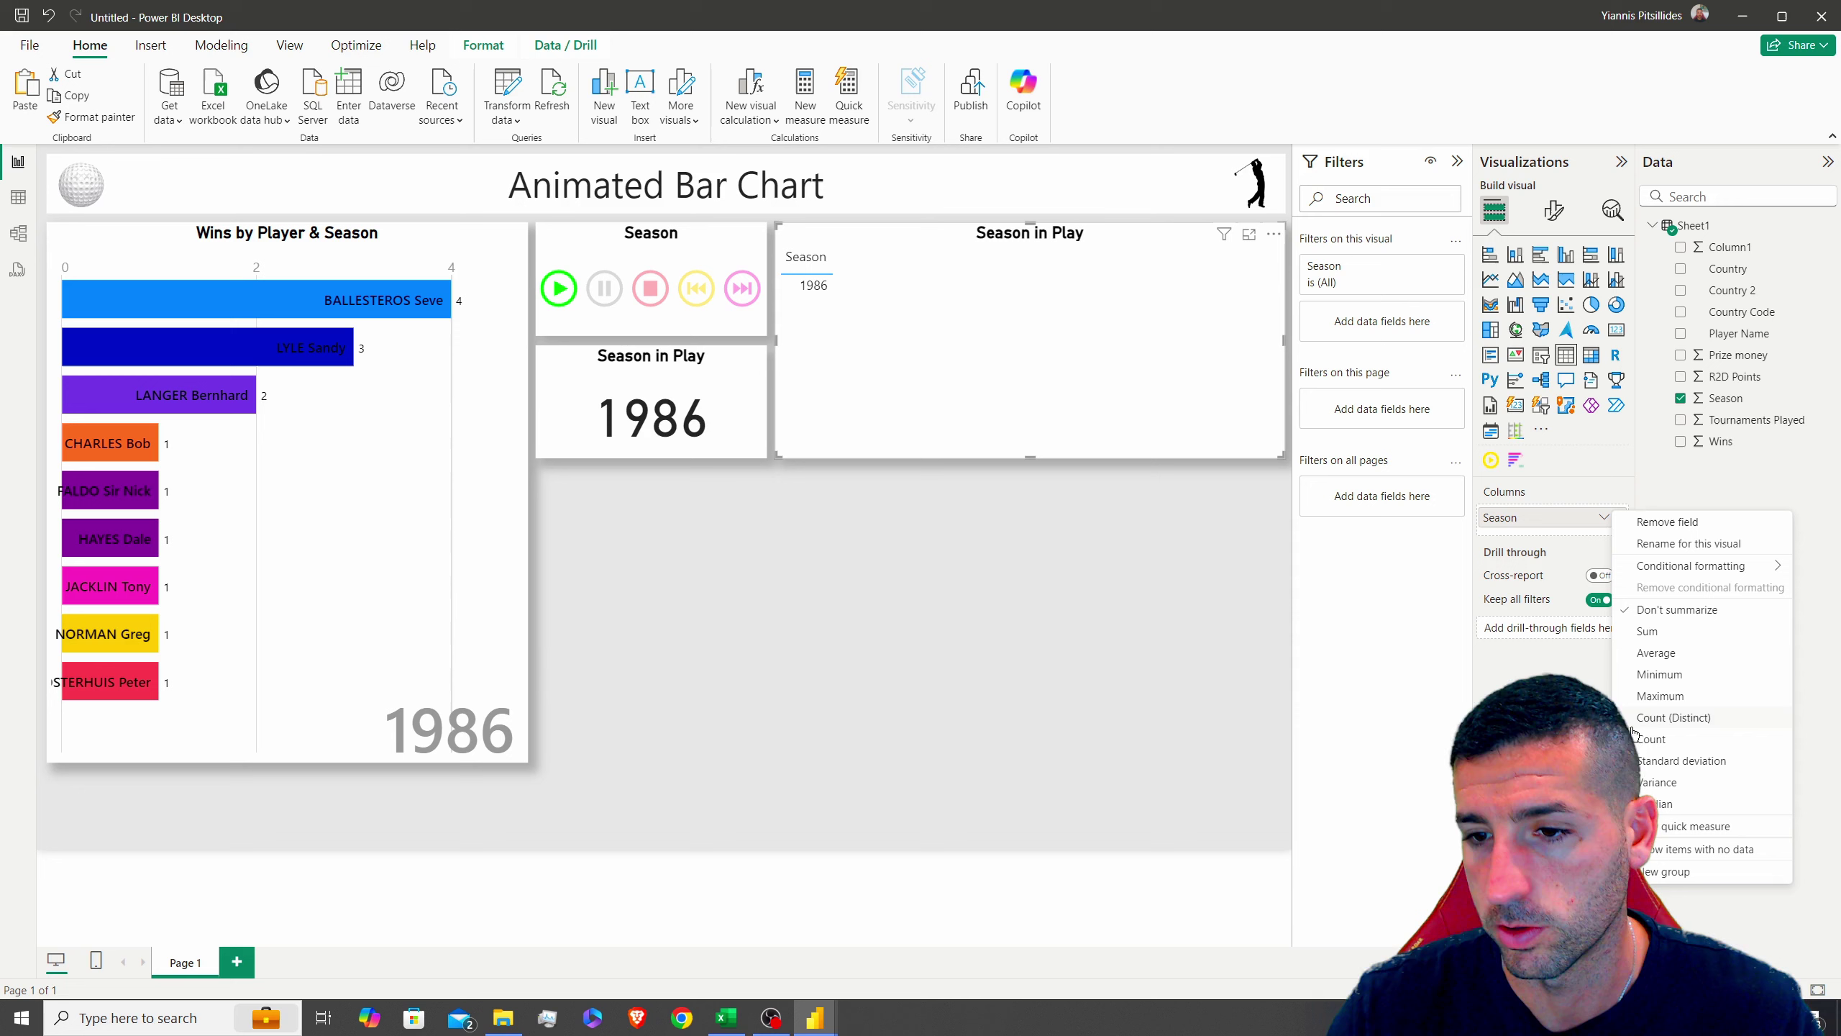
left_click(1667, 490)
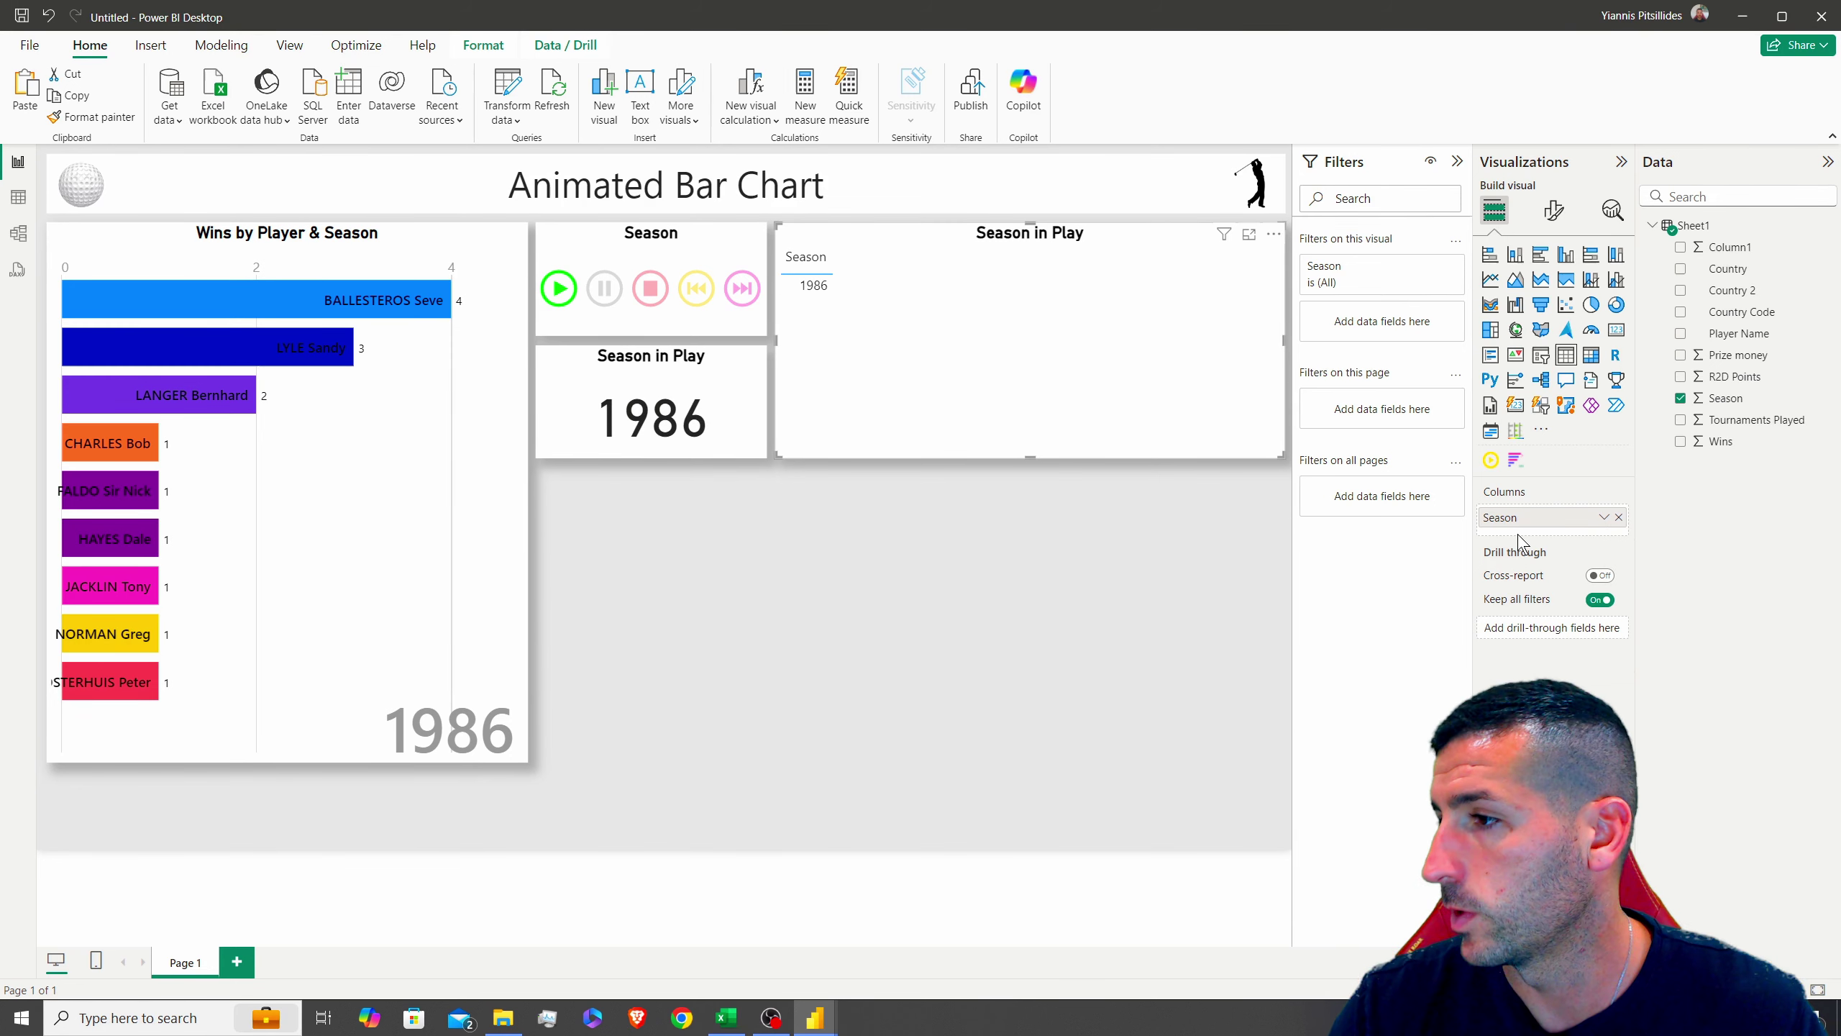
Add Player Name and Country 2 to the table, and rename the Country 2 column to Country
left_click(1680, 334)
left_click(1680, 290)
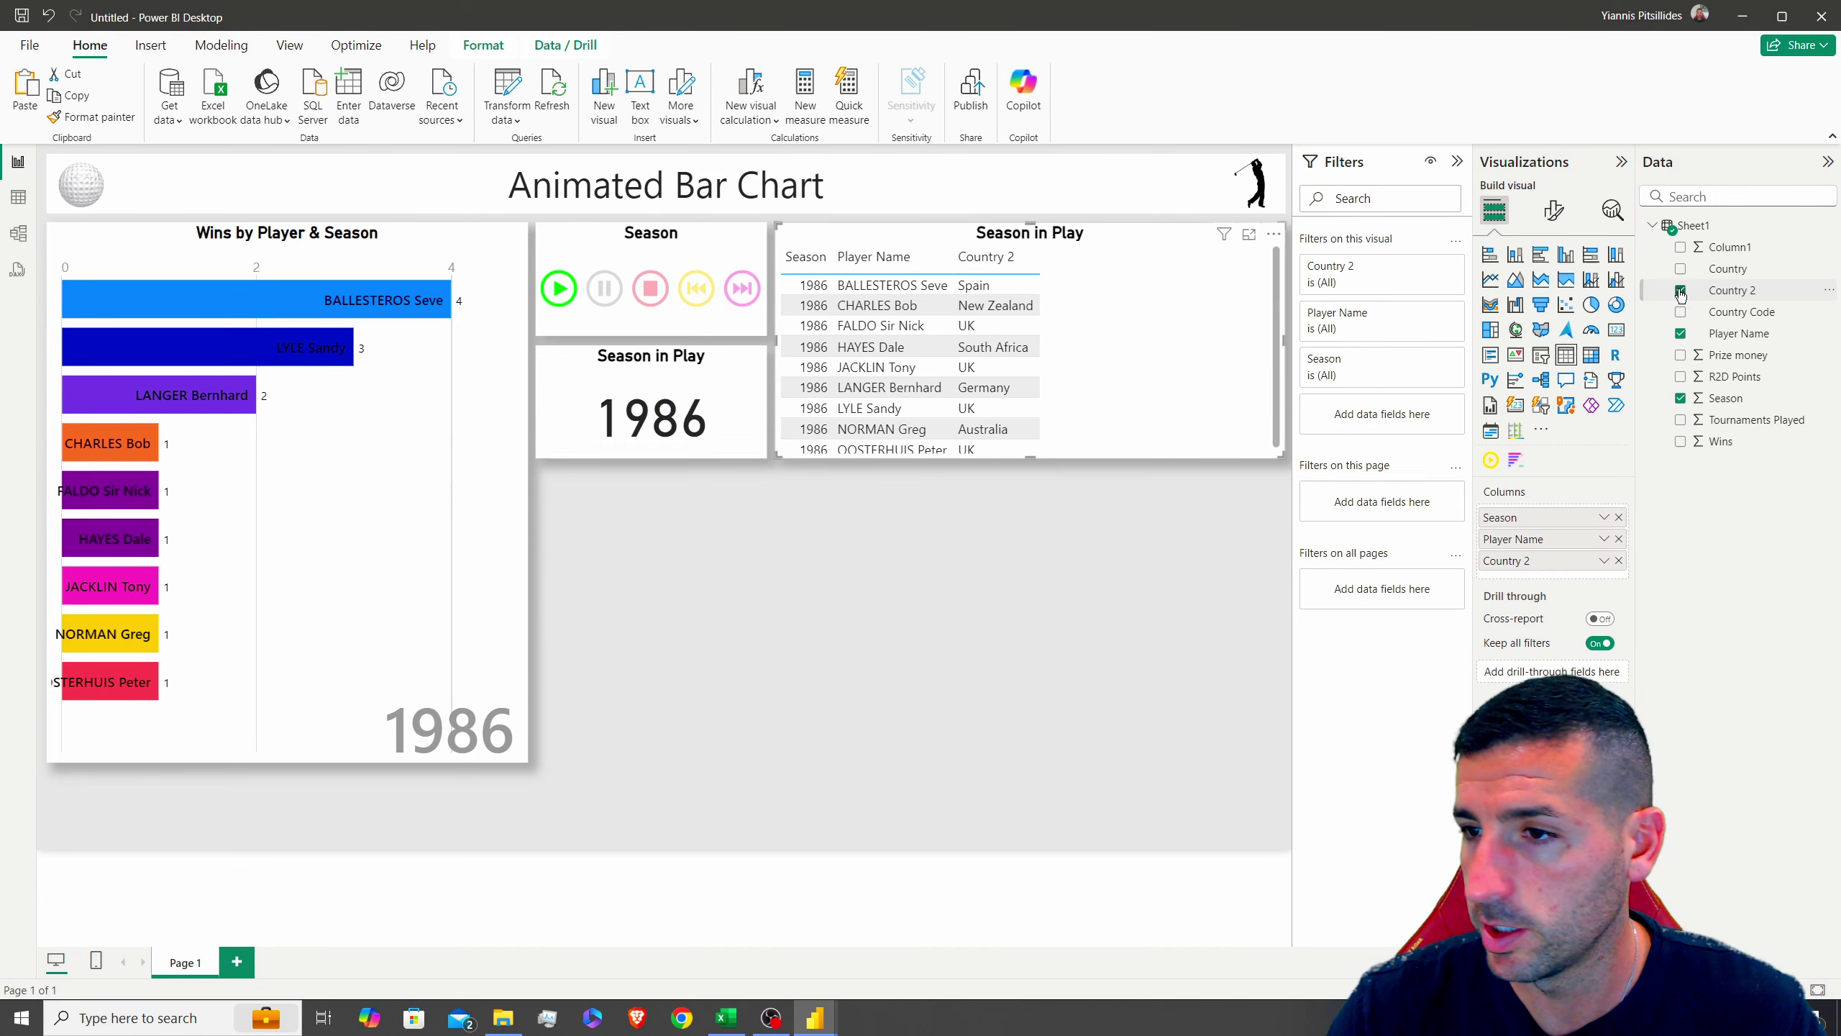
key("BackSpace")
key("BackSpace")
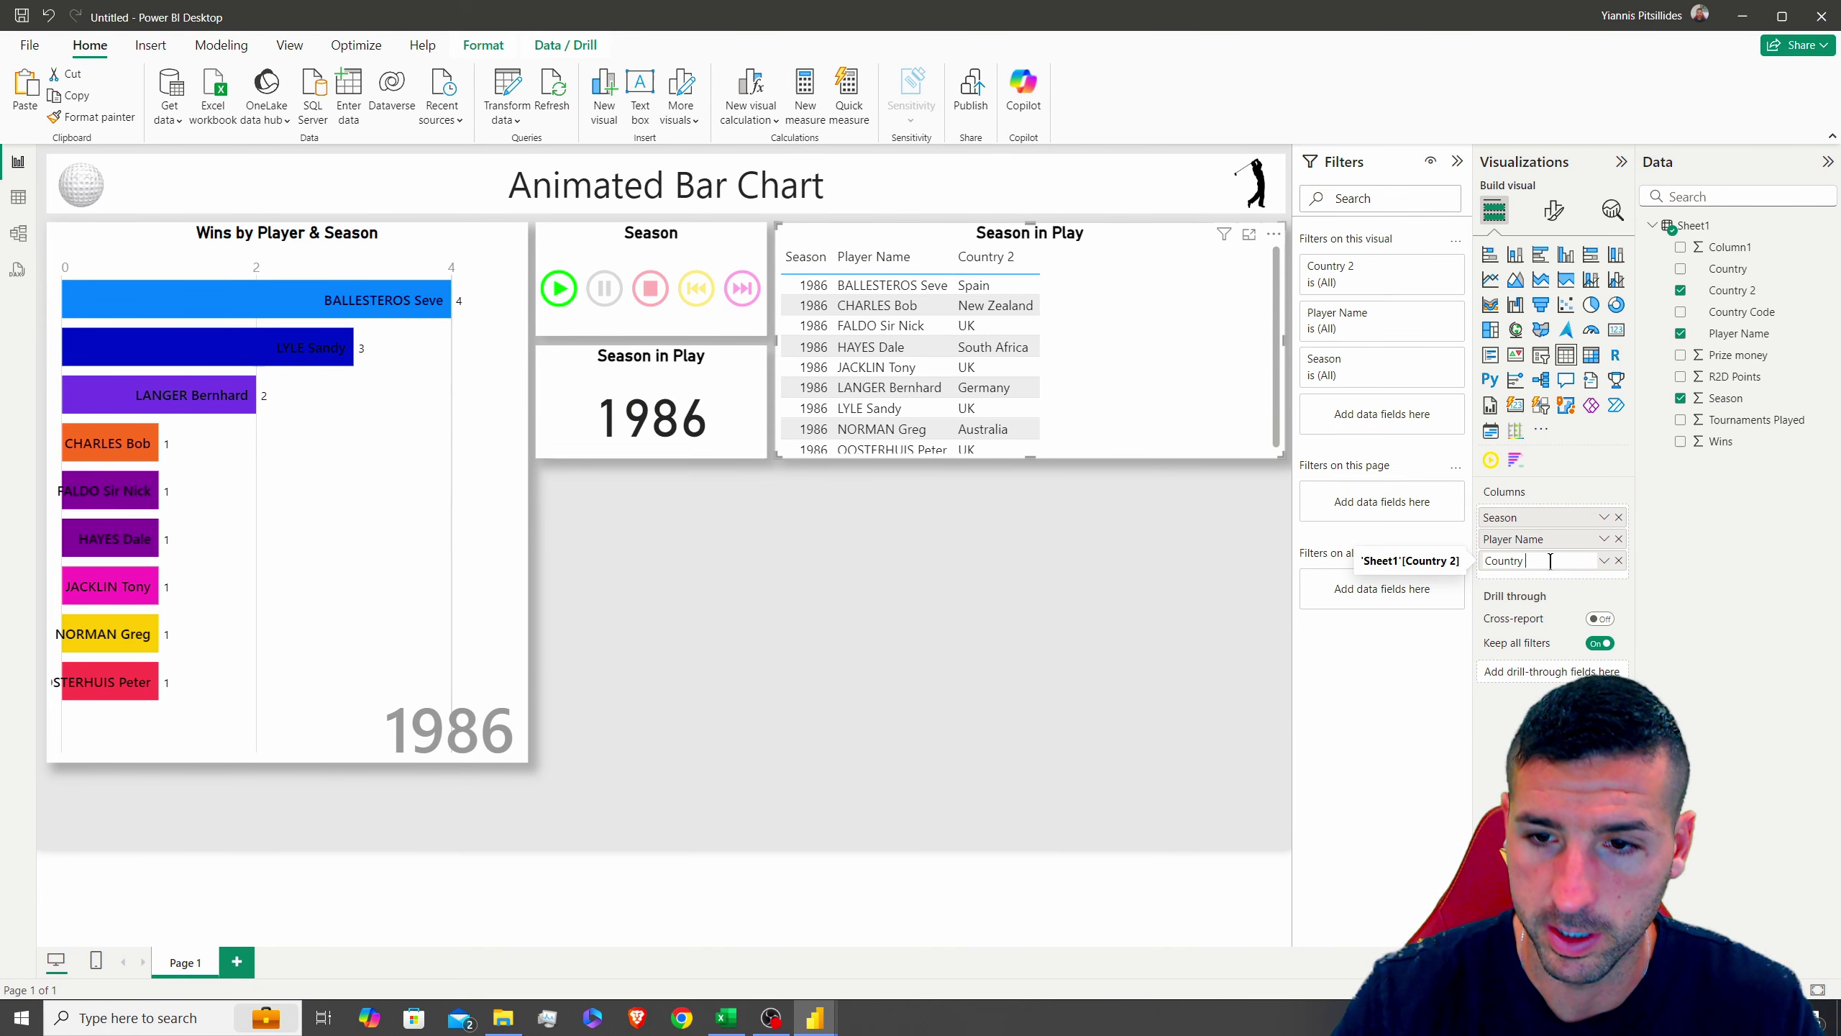
key("Return")
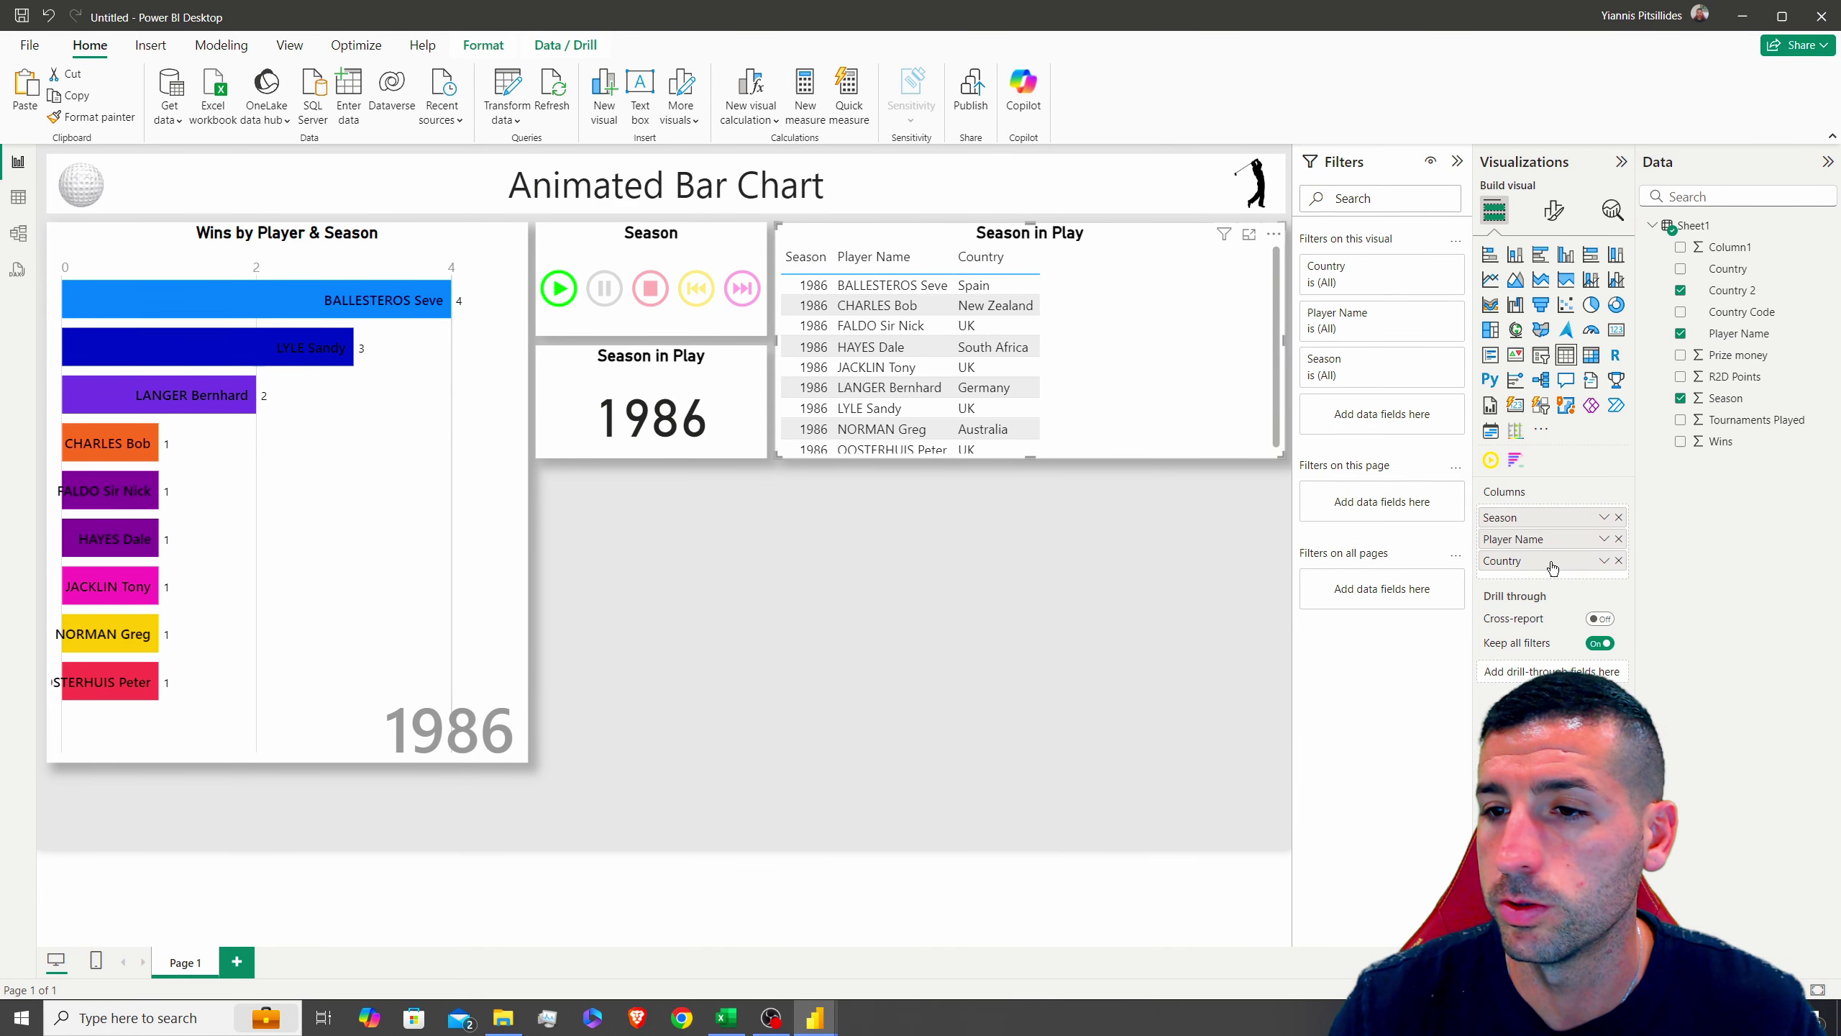
Add Tournaments Played, Prize money and Wins as columns of the table
left_click(1681, 420)
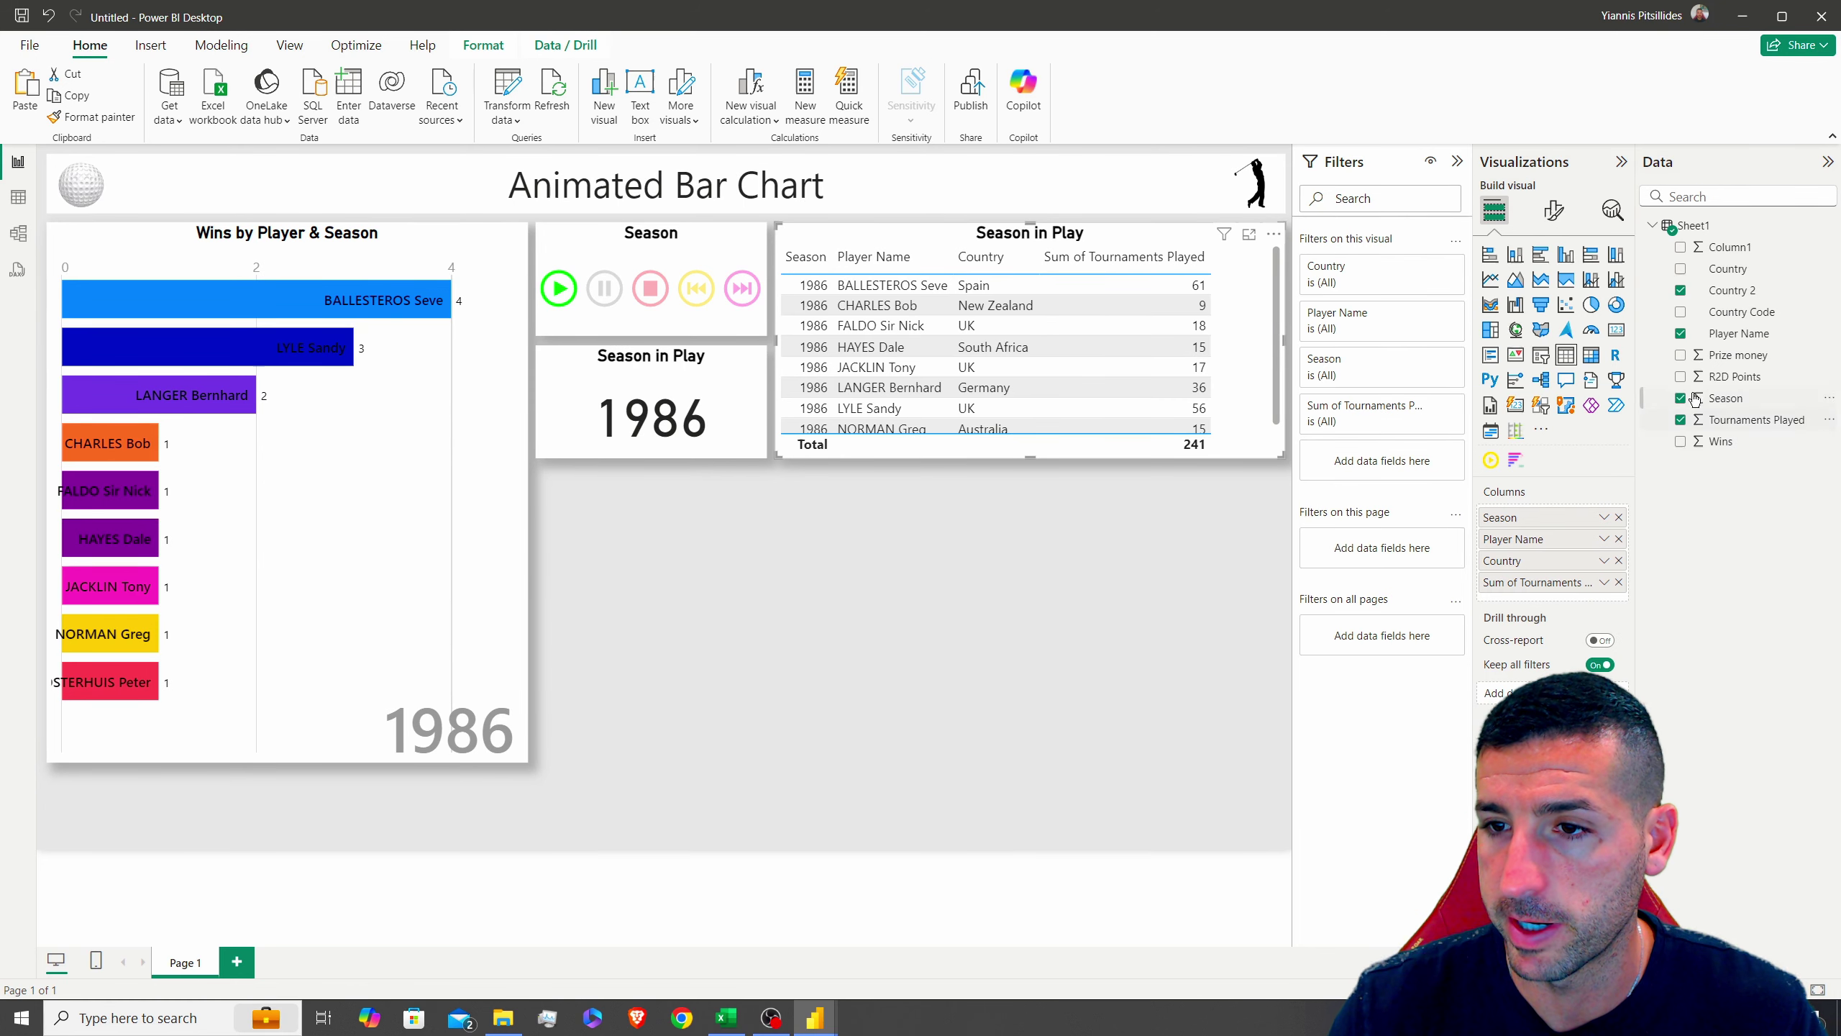
left_click(1681, 356)
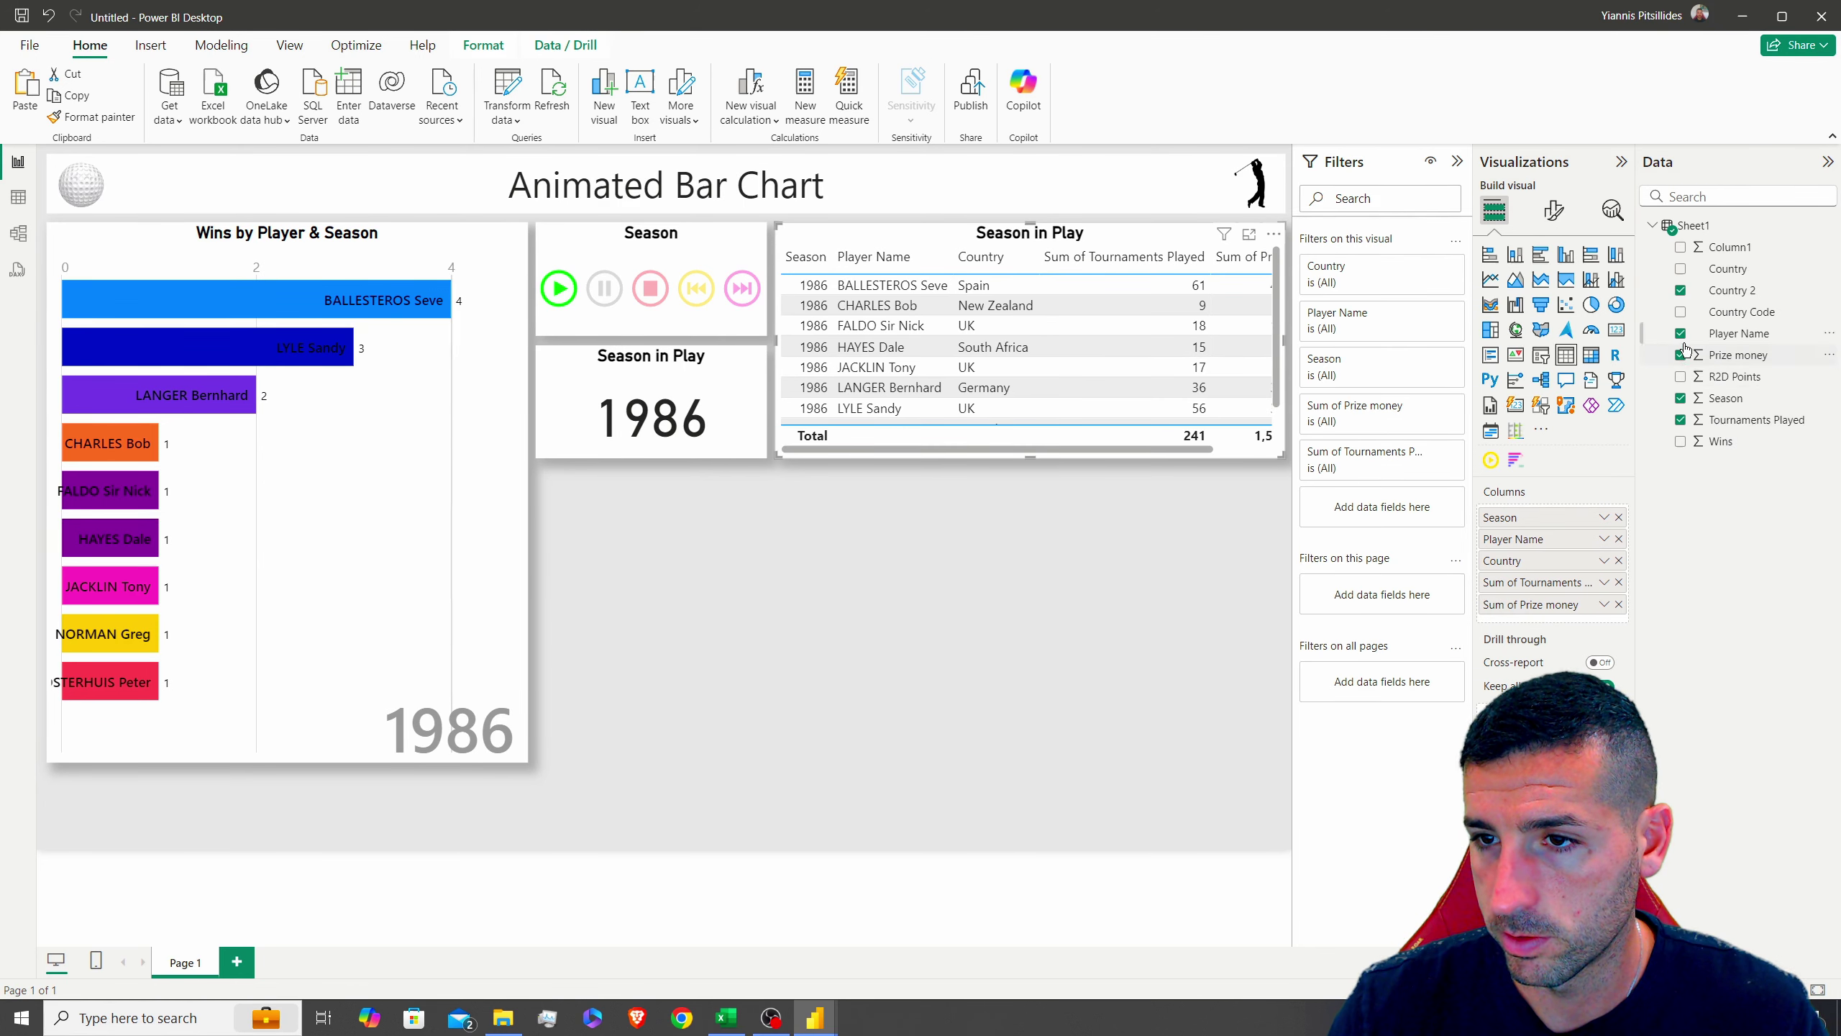
left_click(1681, 441)
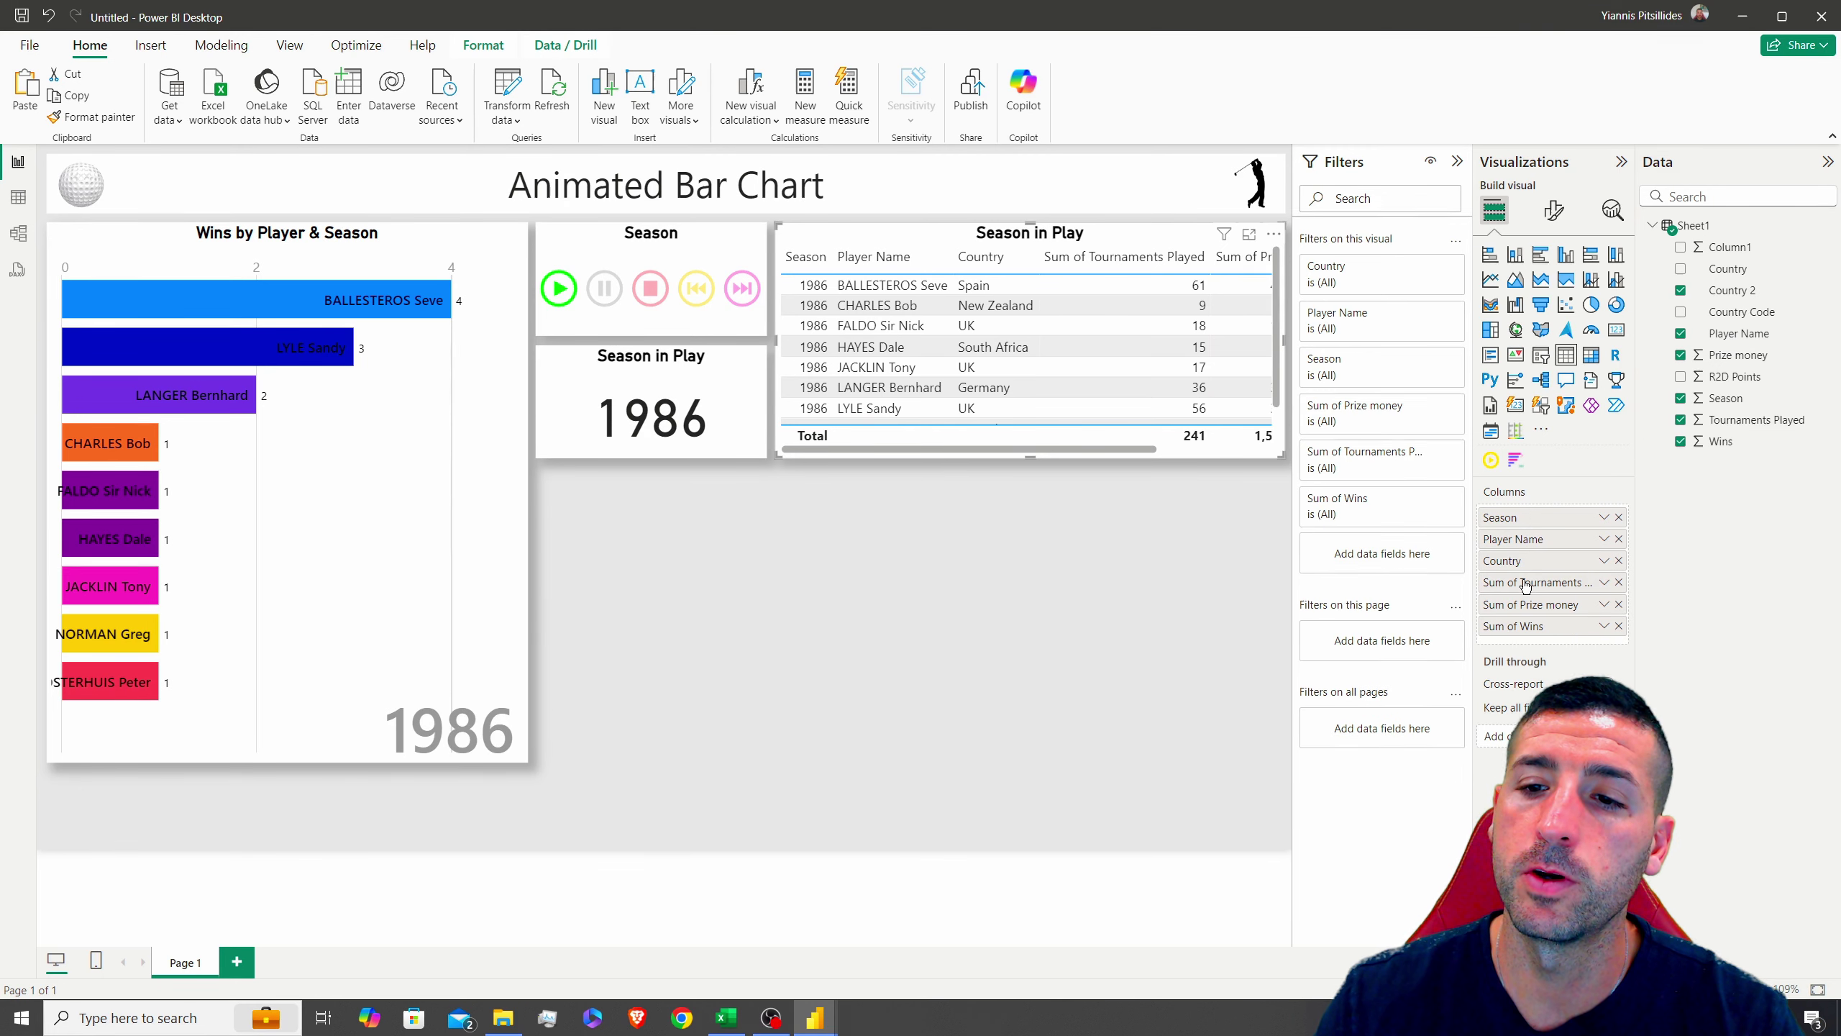
Rename the three summed table columns as Tournaments Played, Prize money and Wins
key("Delete")
key("Delete")
key("Delete")
key("Return")
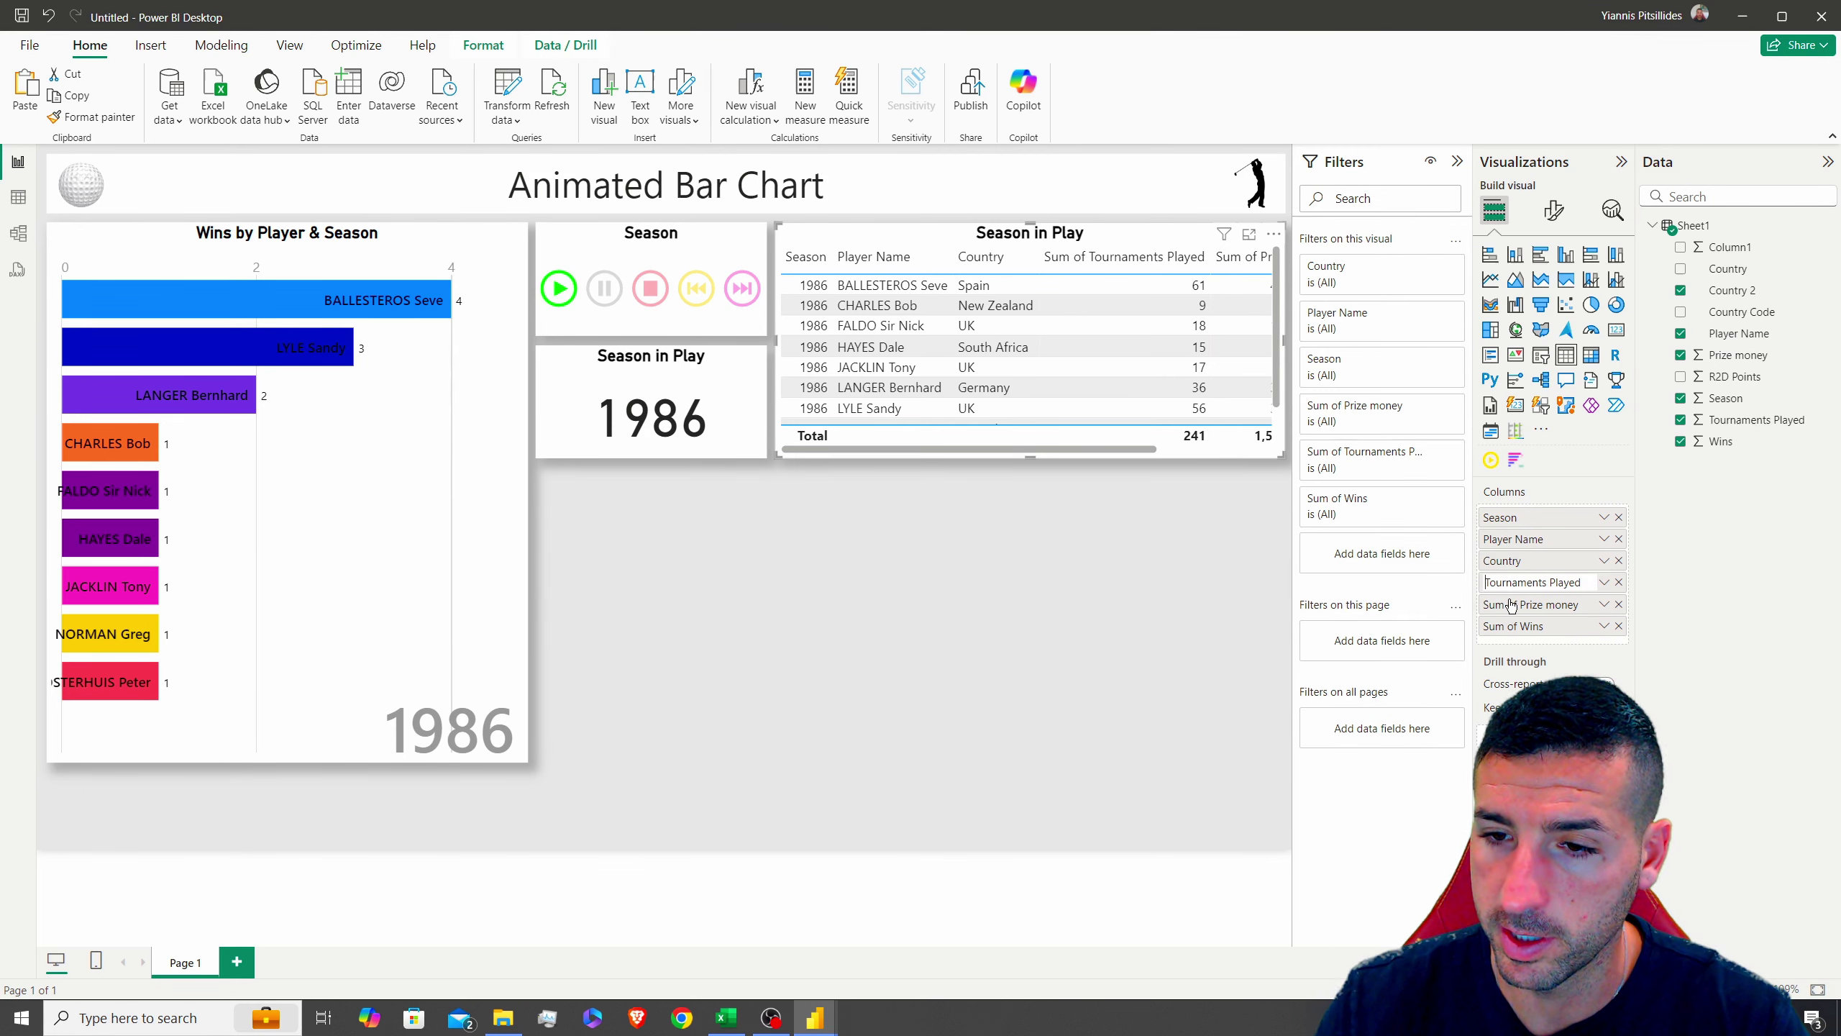
double_click(1518, 608)
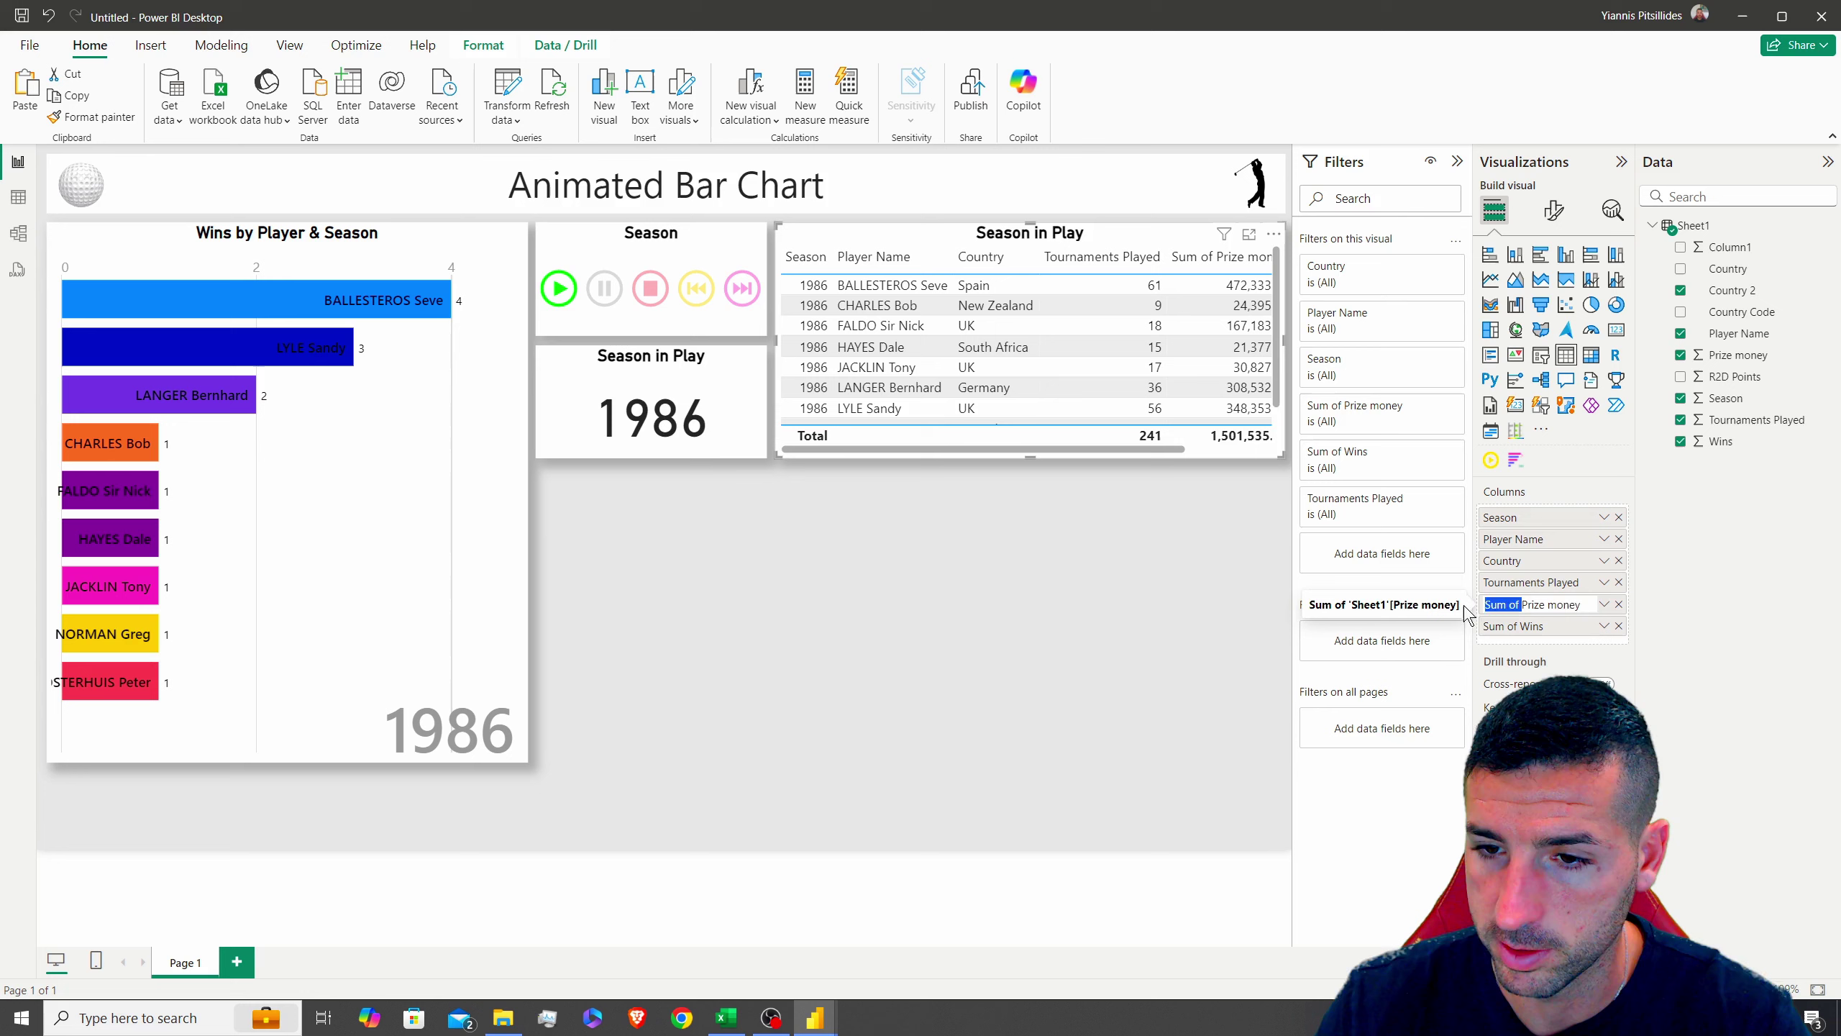
key("Delete")
key("Return")
left_click_drag(1527, 628, 1524, 628)
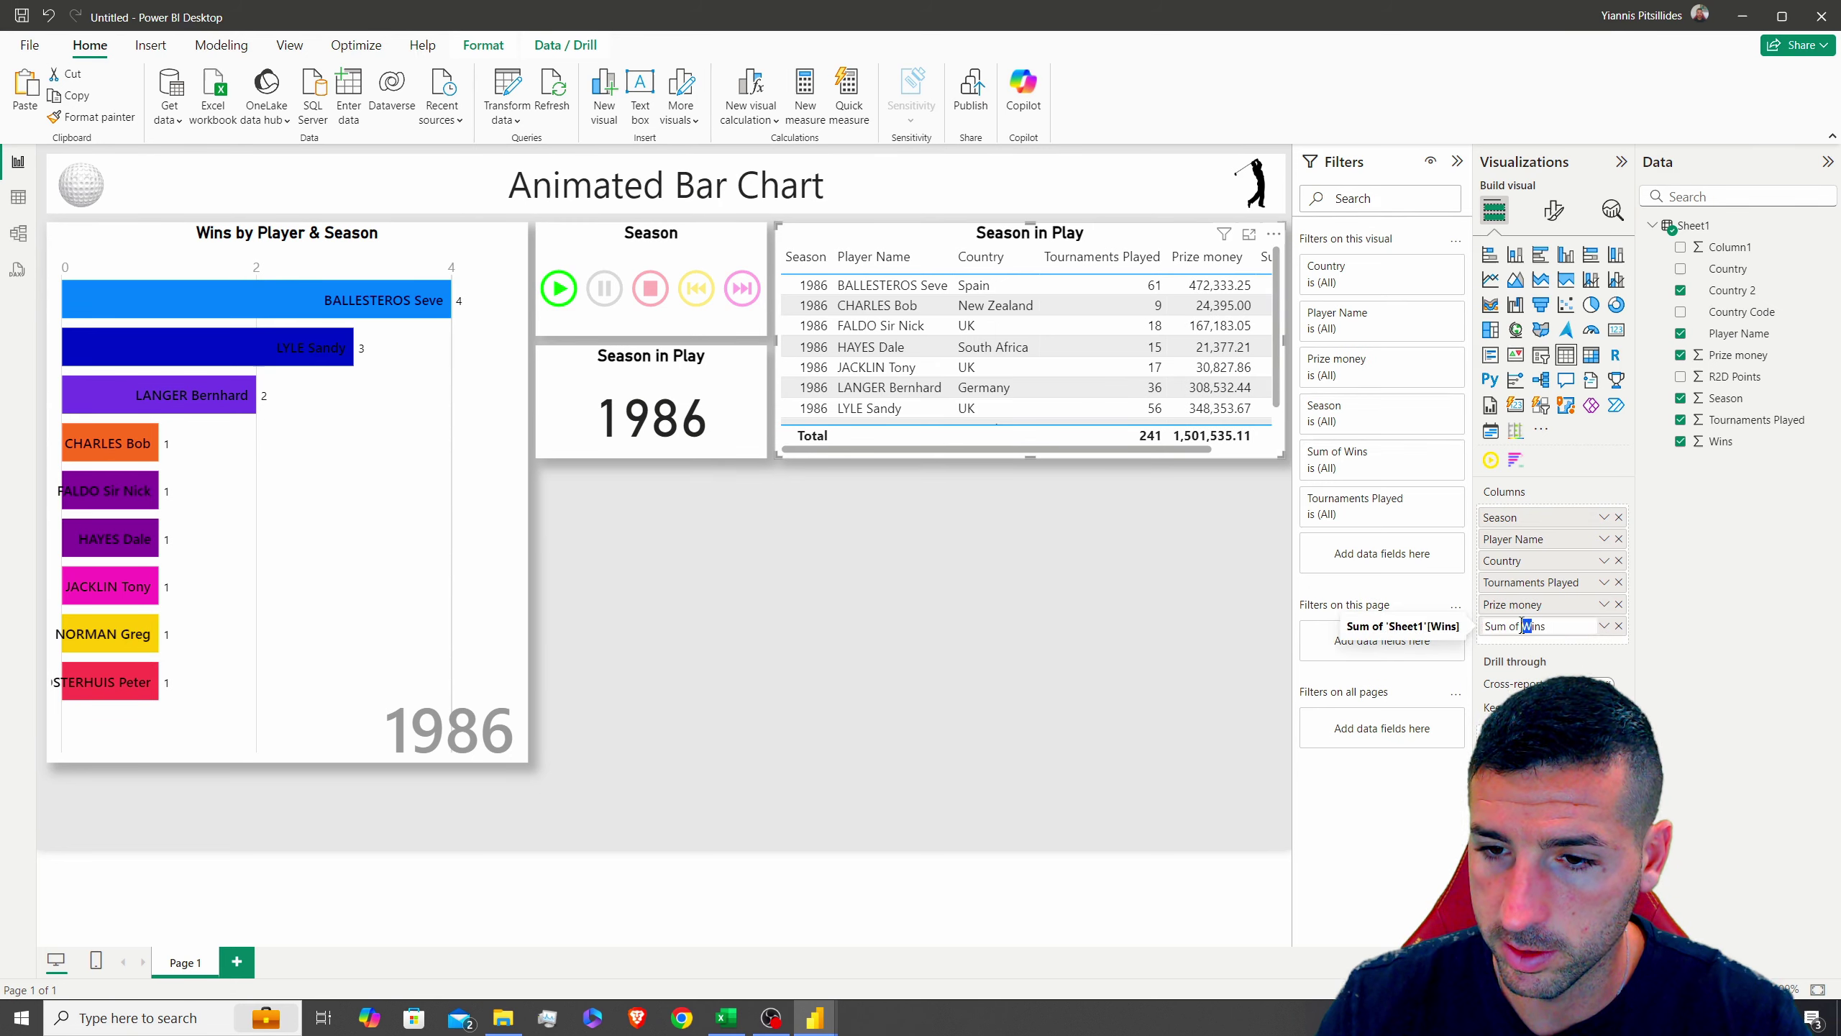
key("Delete")
key("Return")
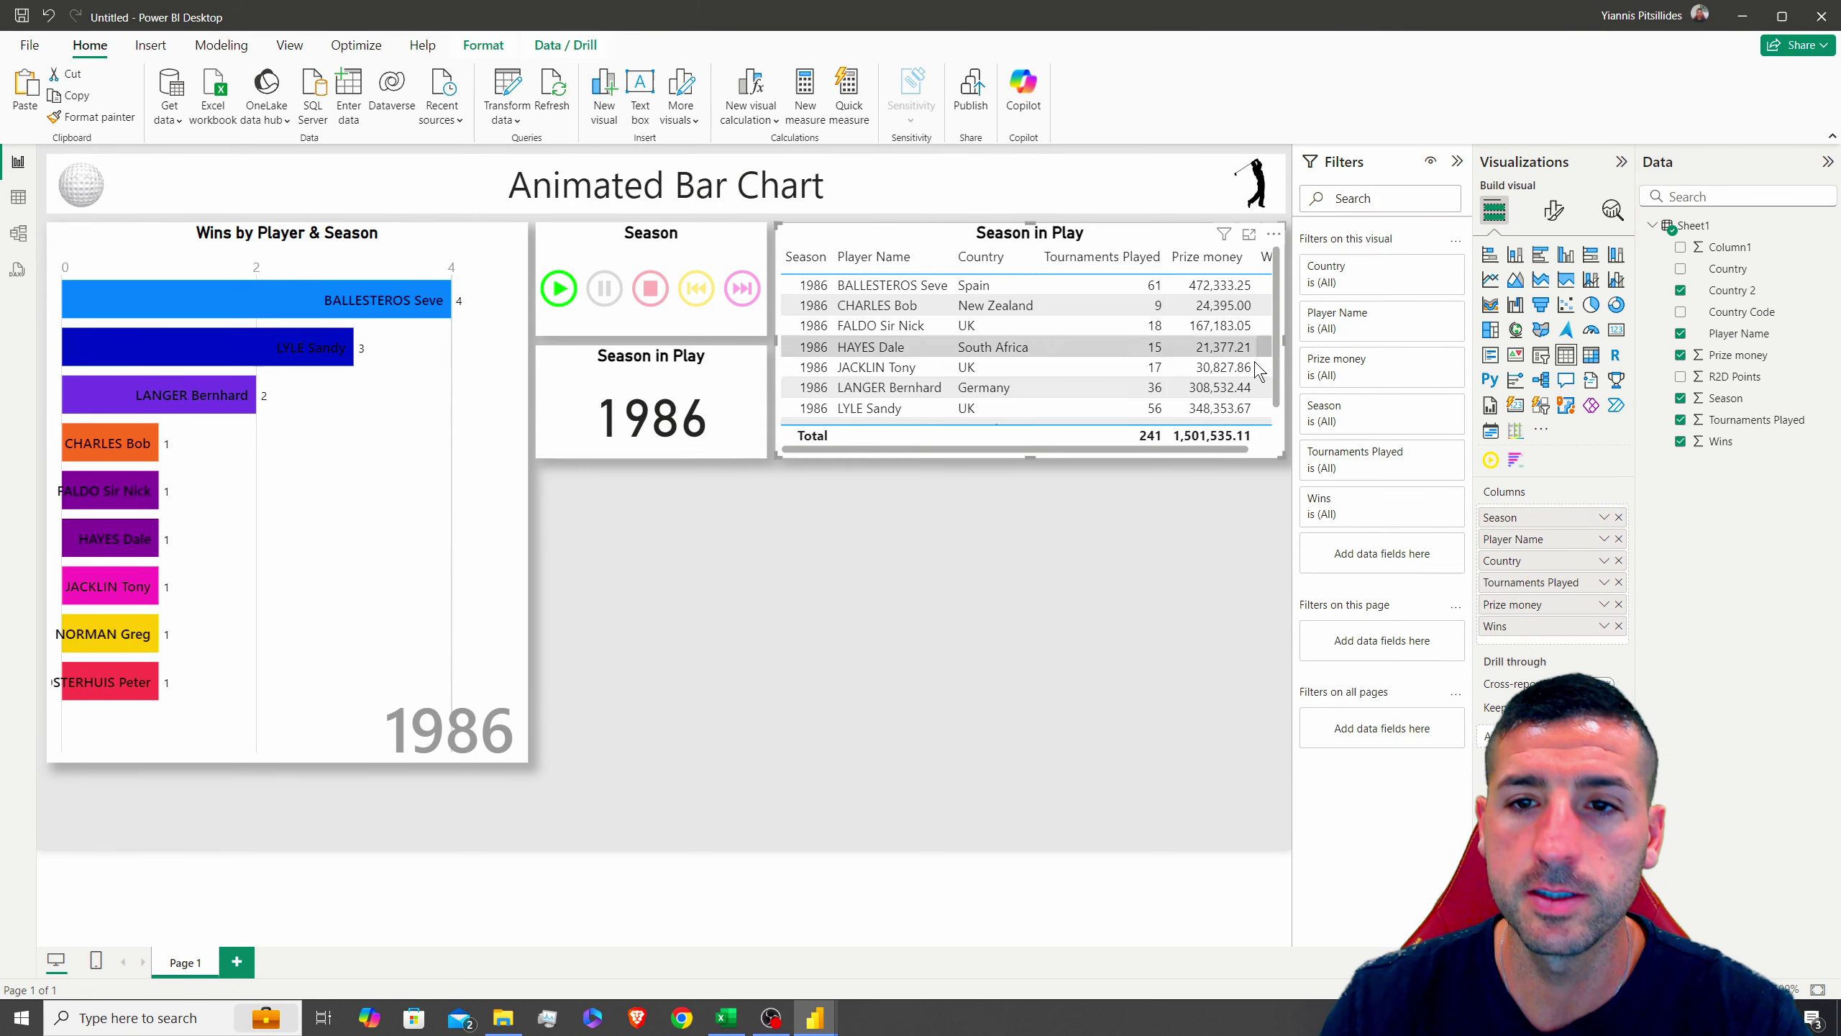
Apply the Minimal style preset to the table
left_click(1554, 210)
left_click(1523, 333)
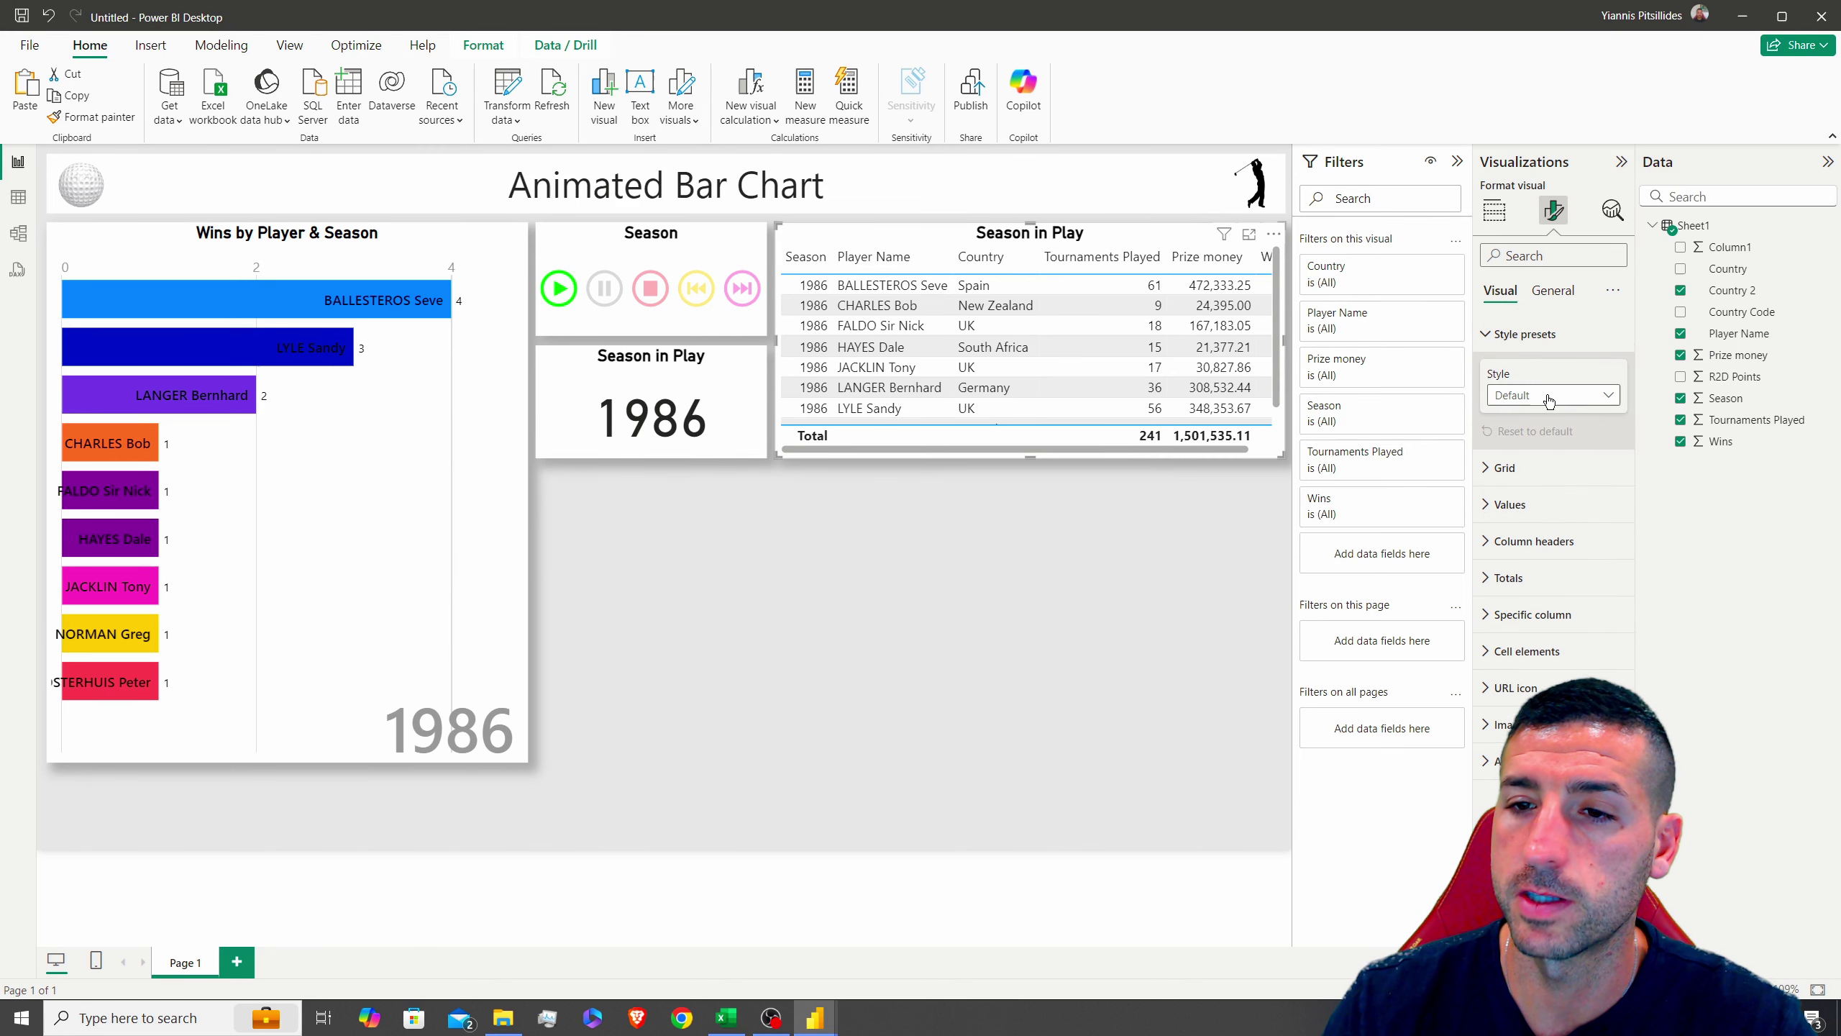
left_click(1545, 397)
left_click(1526, 461)
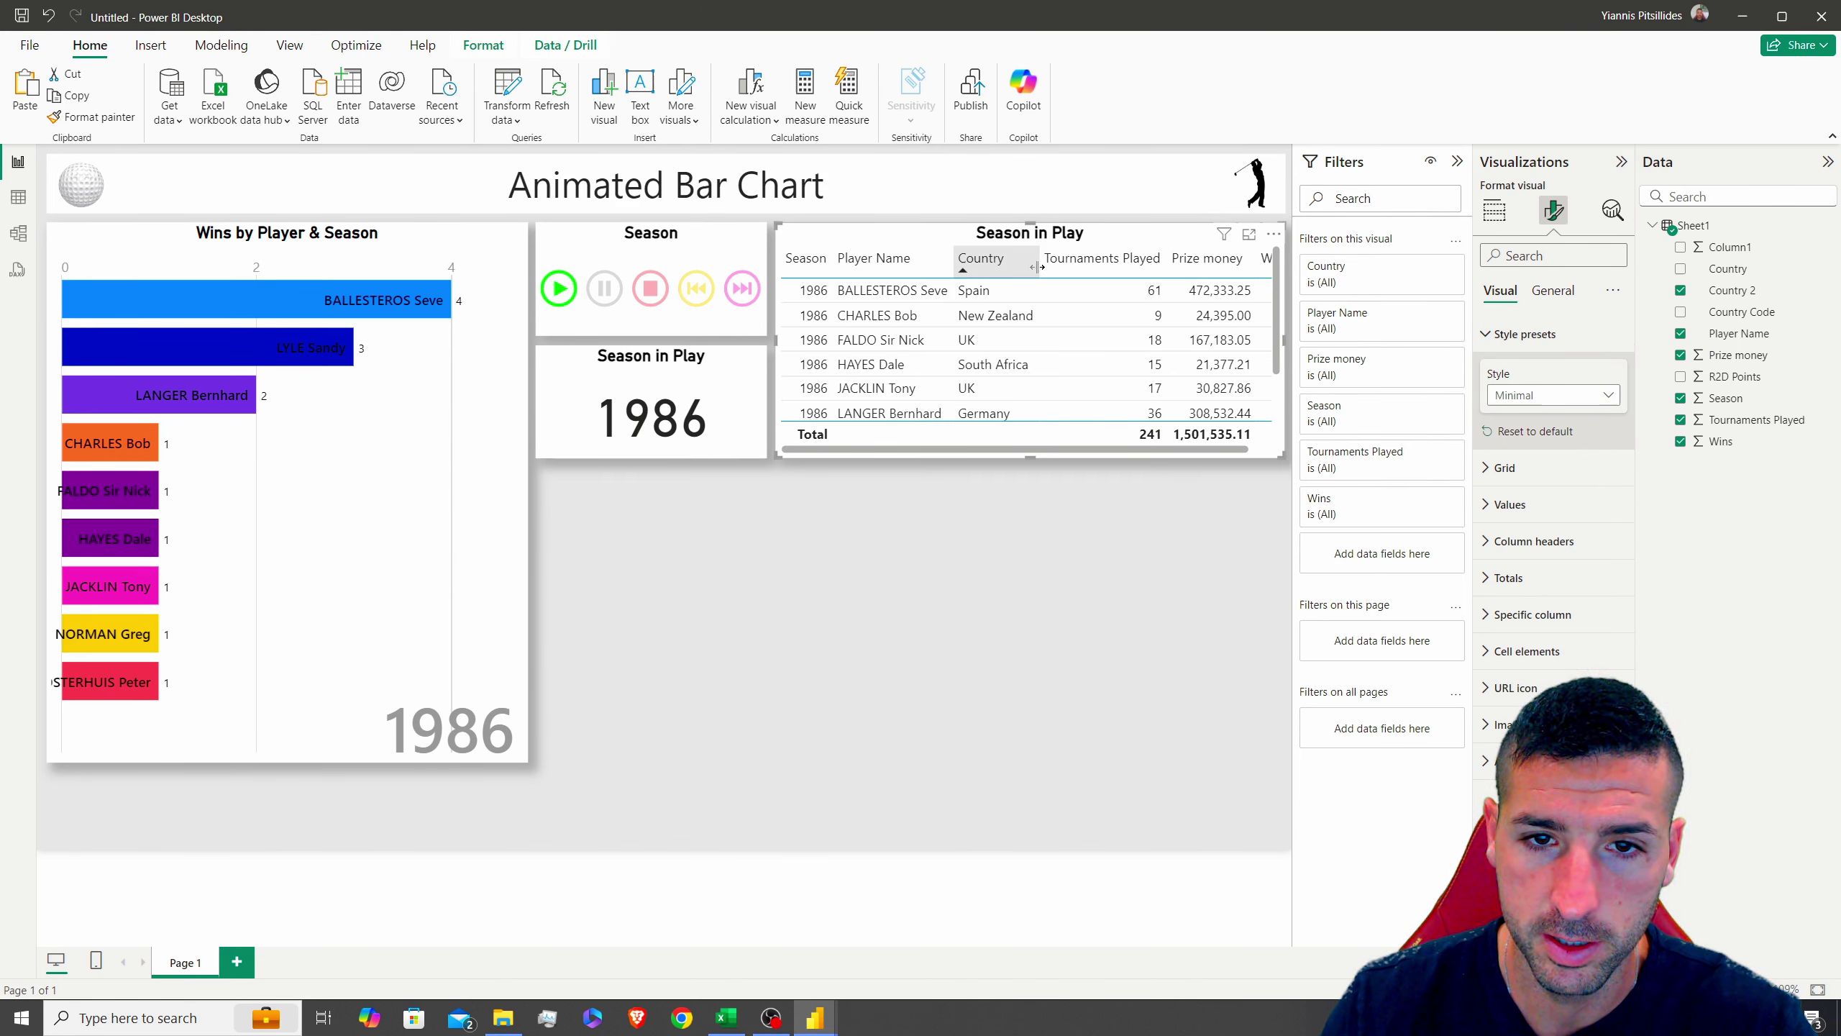
Narrow the Tournaments Played column and rename it Tournaments, and slightly widen the Wins column
left_click_drag(1169, 262, 1123, 266)
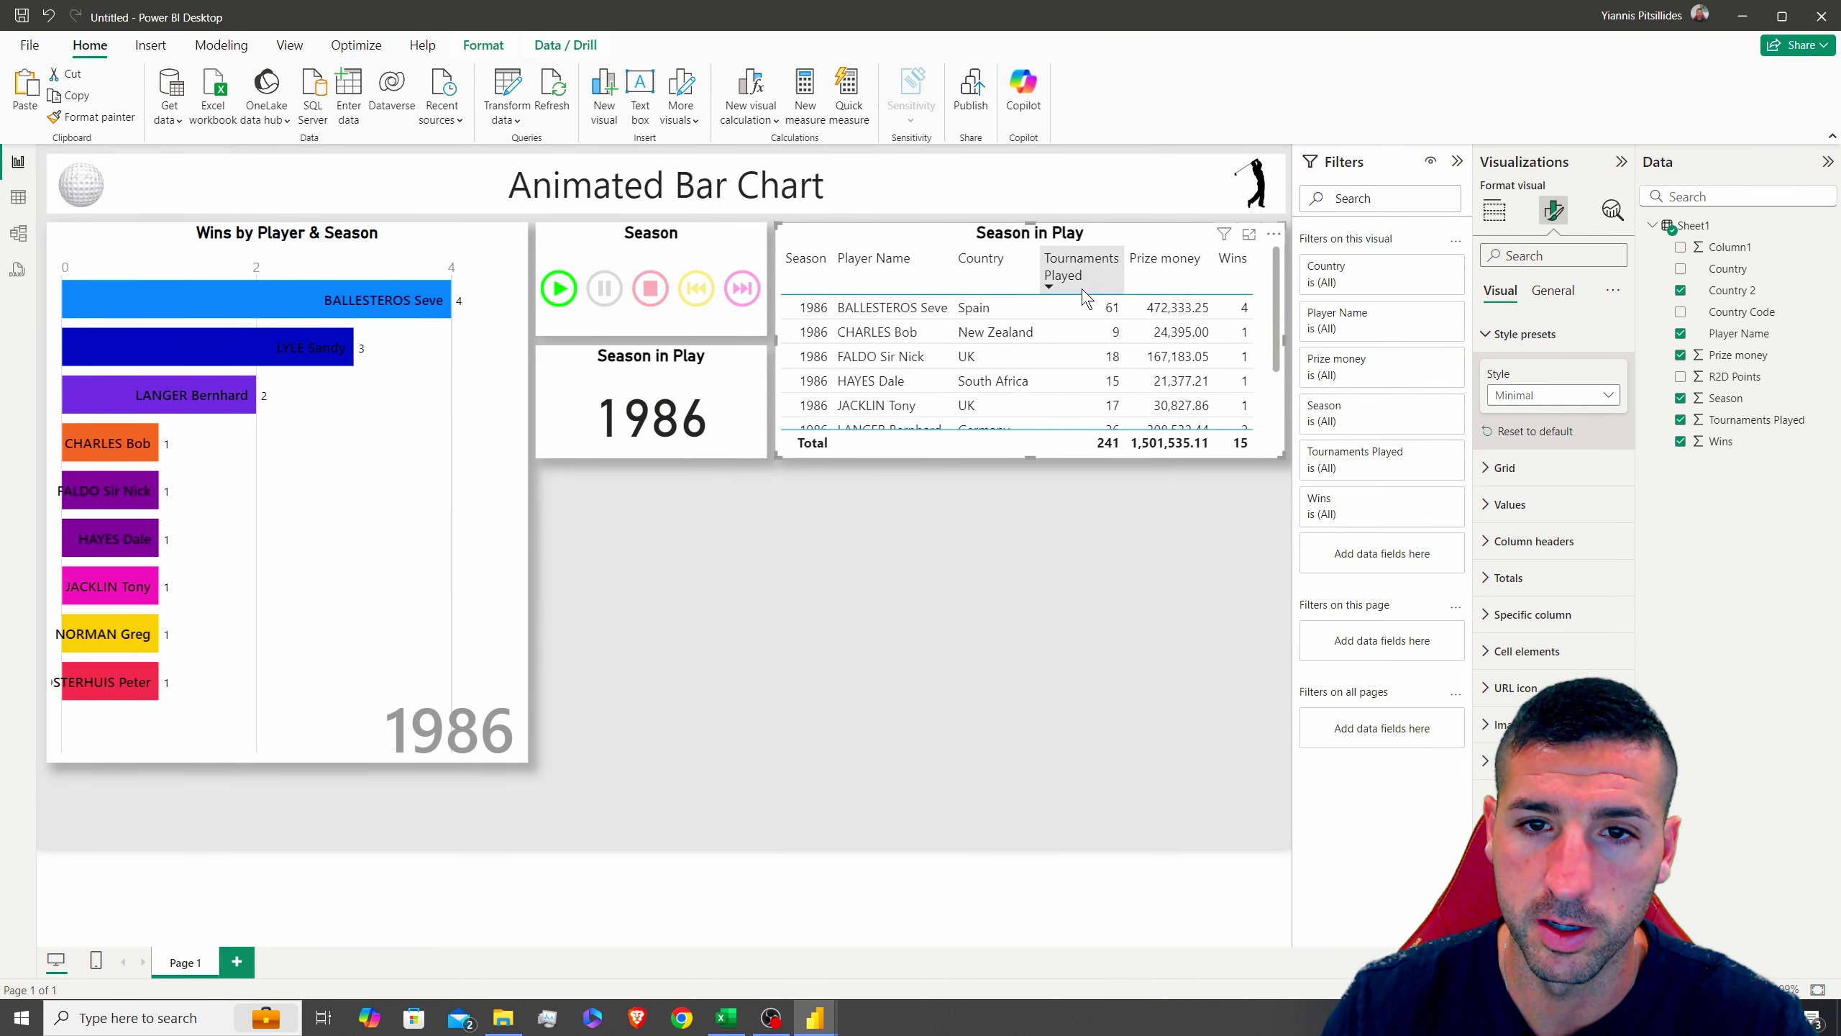
left_click(1497, 217)
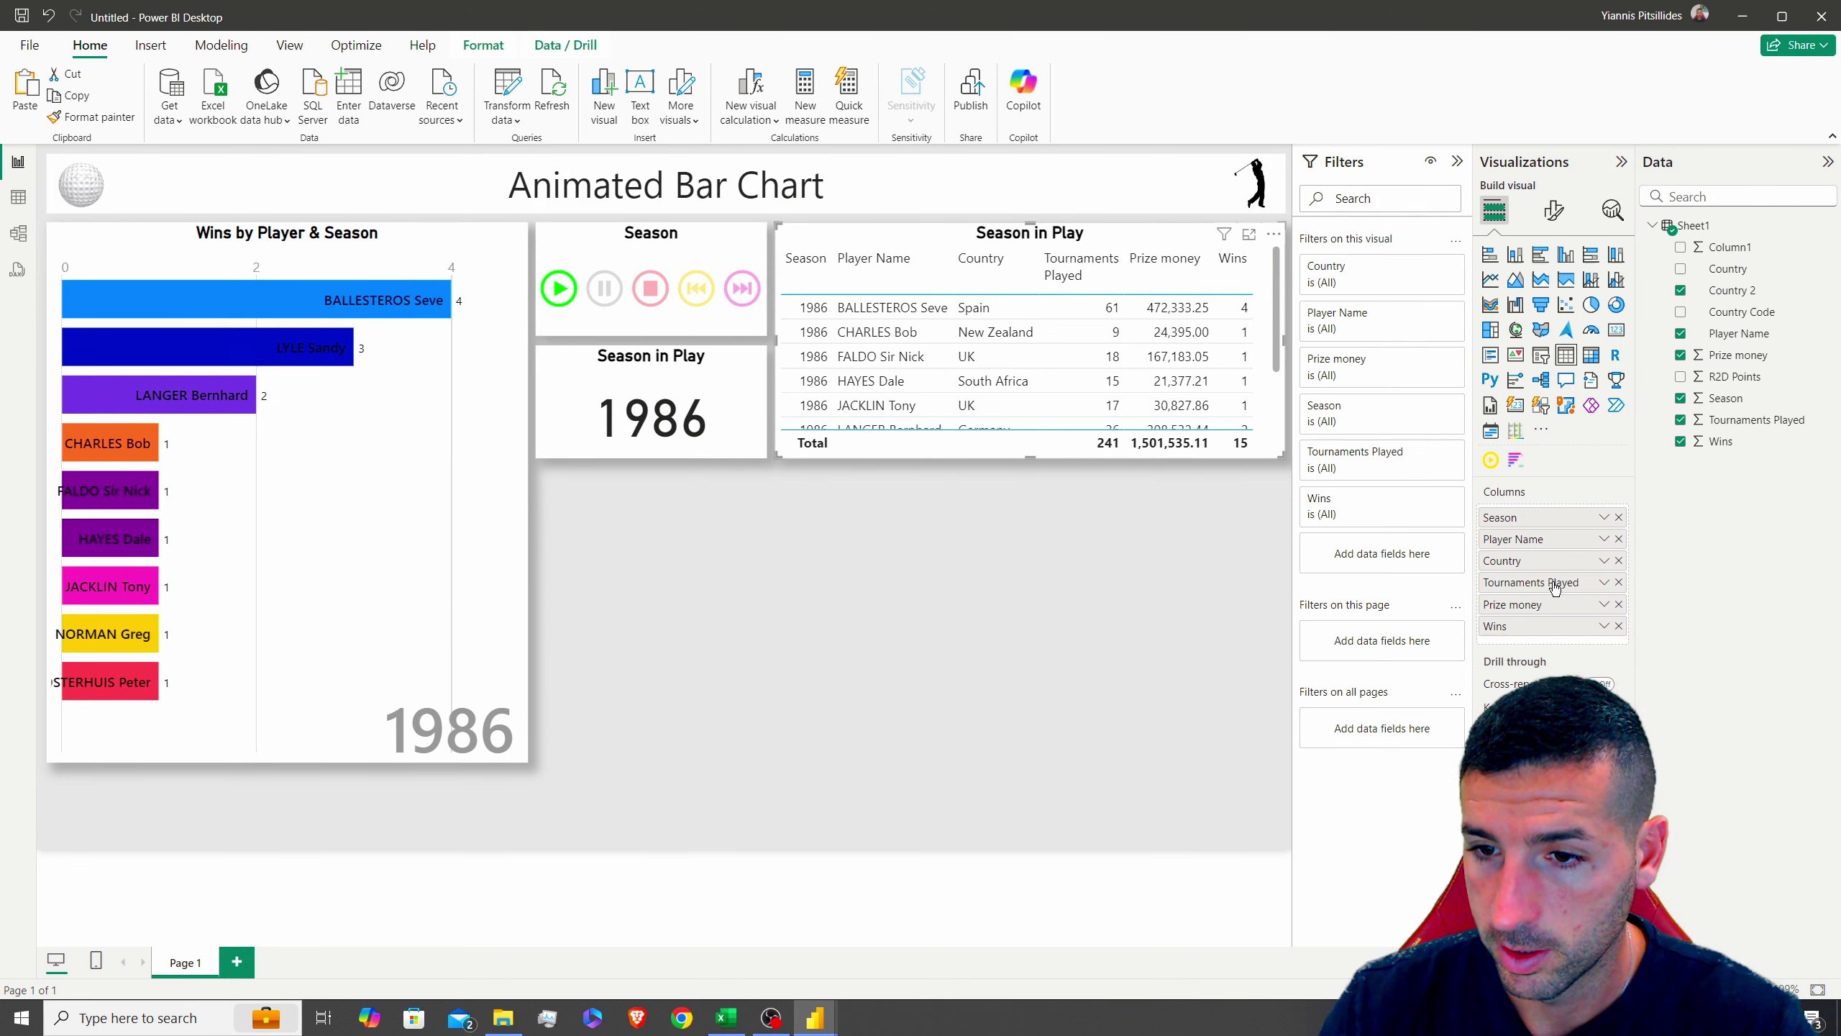
double_click(1566, 583)
key("BackSpace")
key("Return")
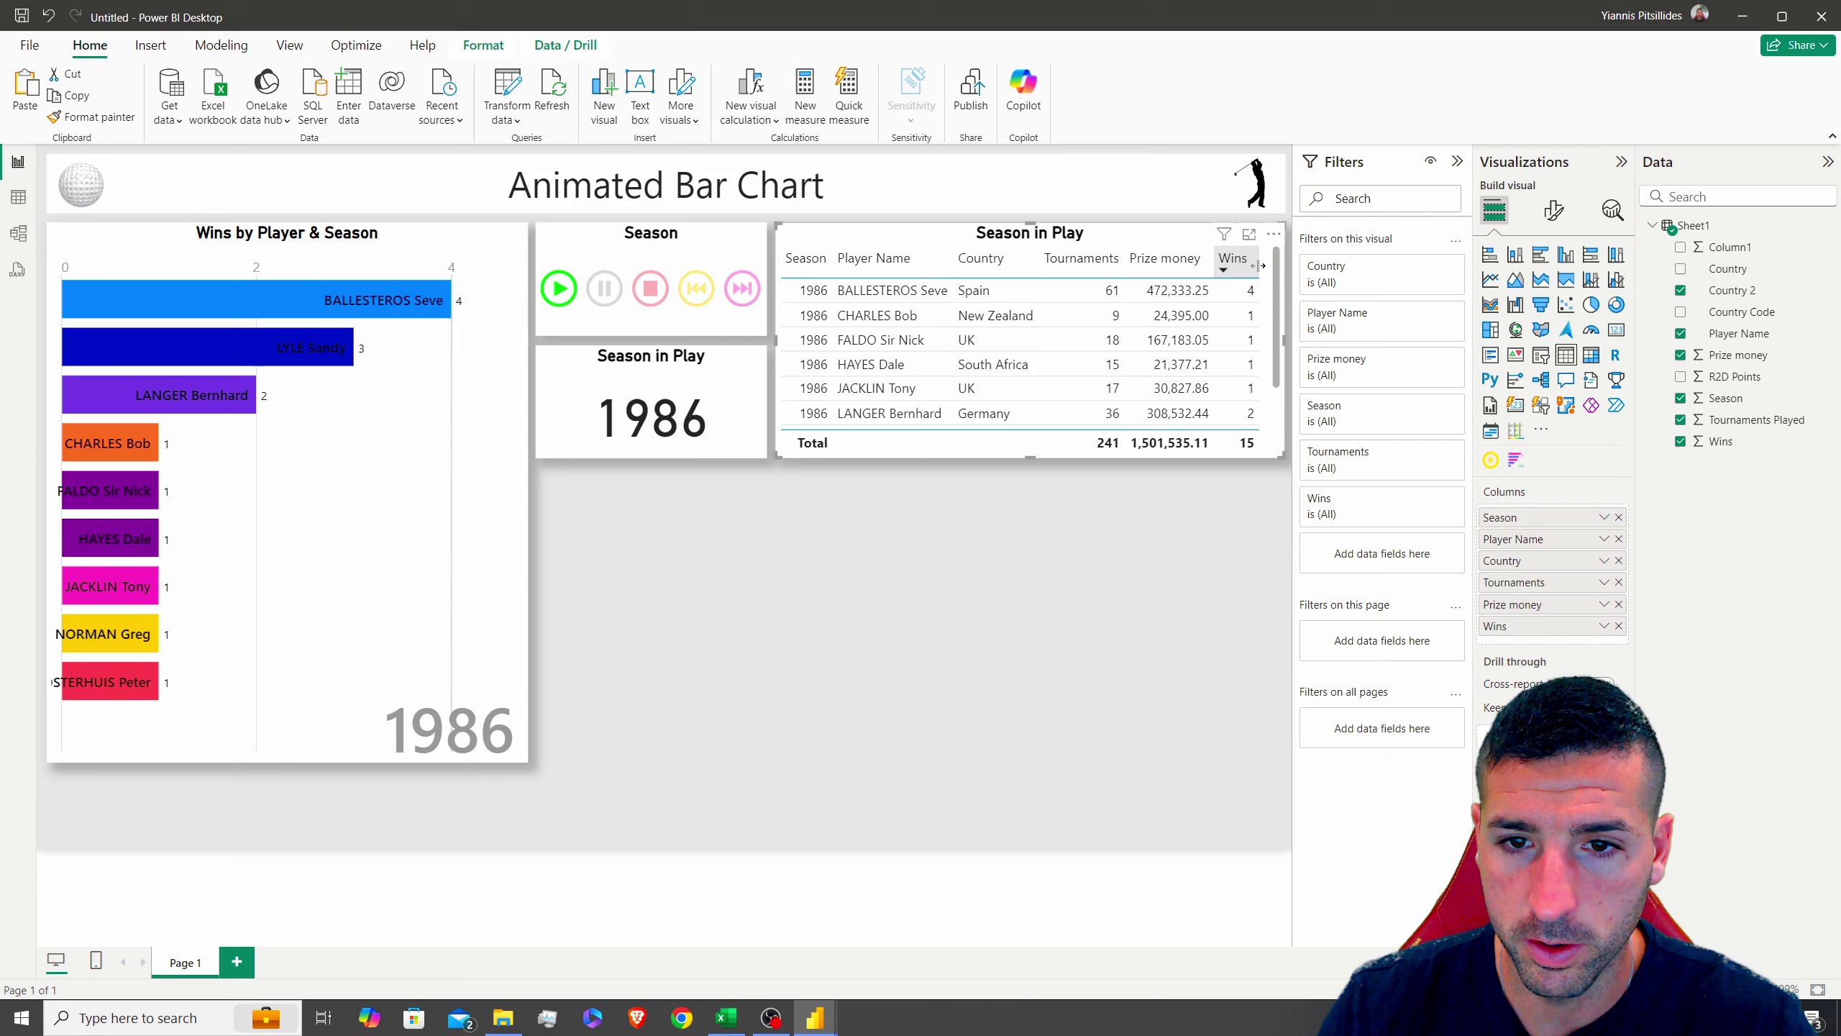
left_click_drag(1258, 266, 1265, 265)
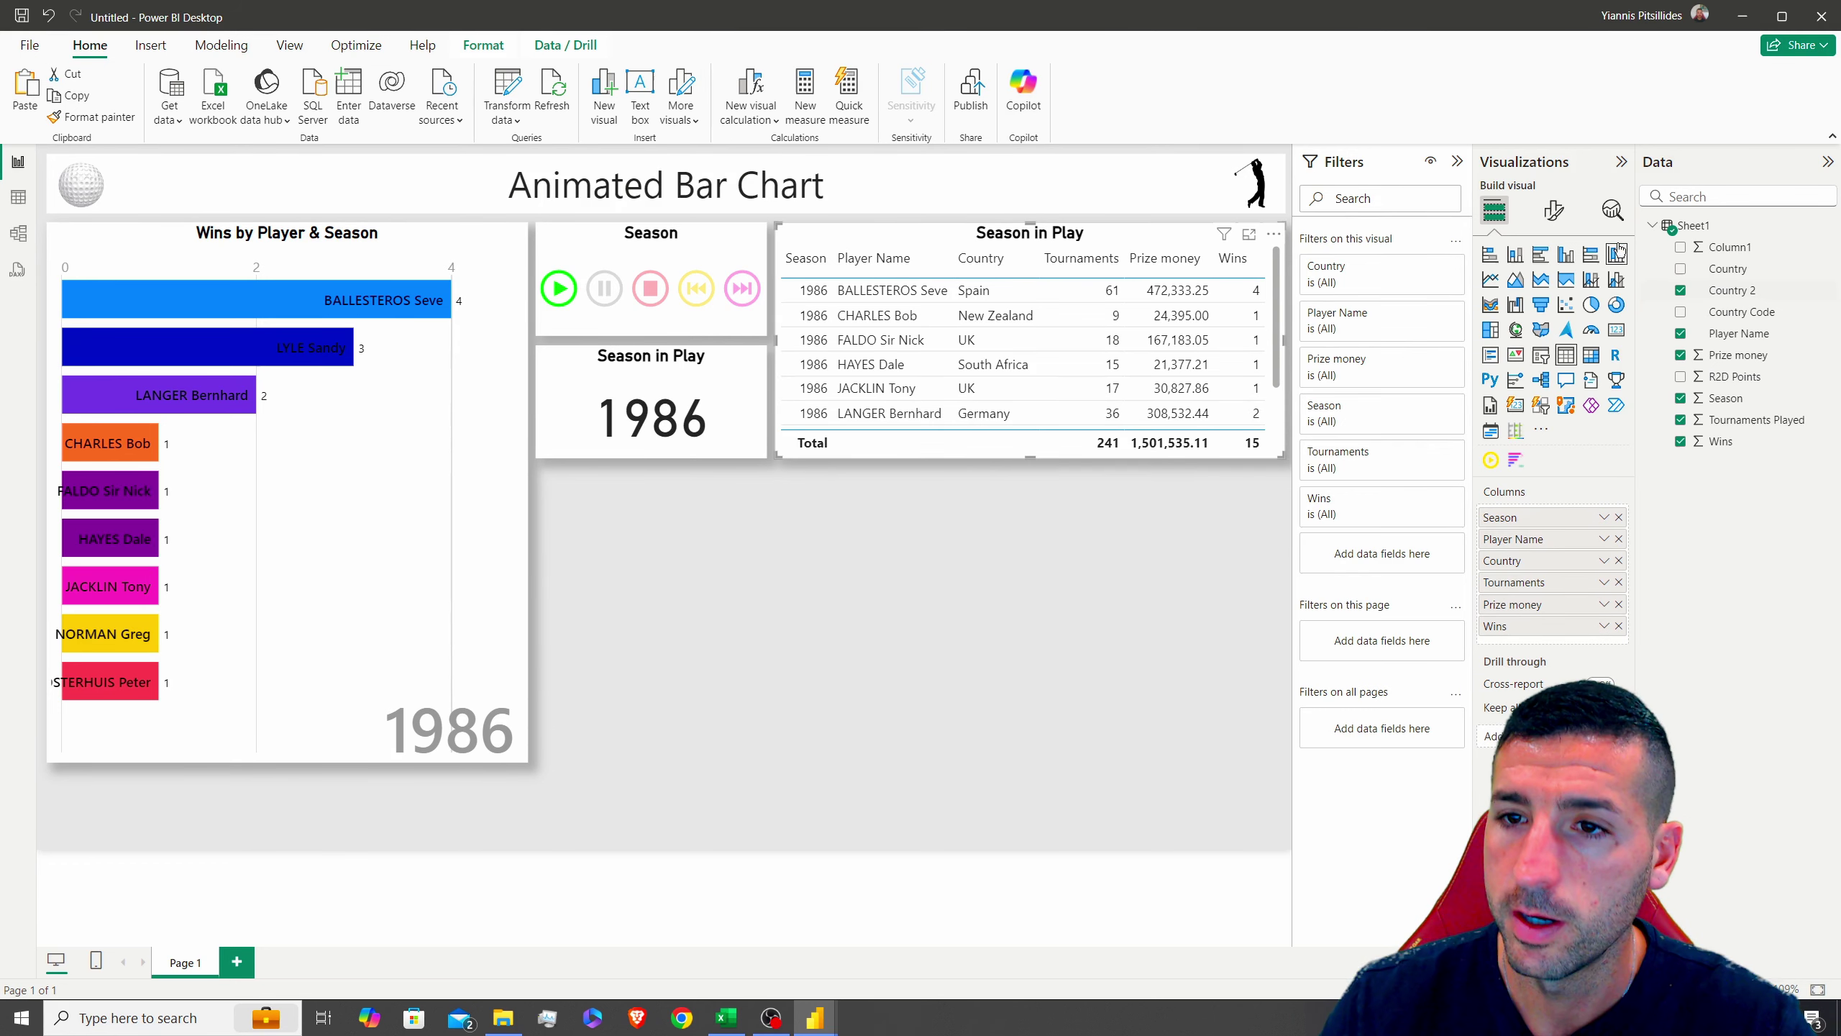
Turn off the table's totals row and center-align its column headers
left_click(1554, 210)
left_click(1606, 481)
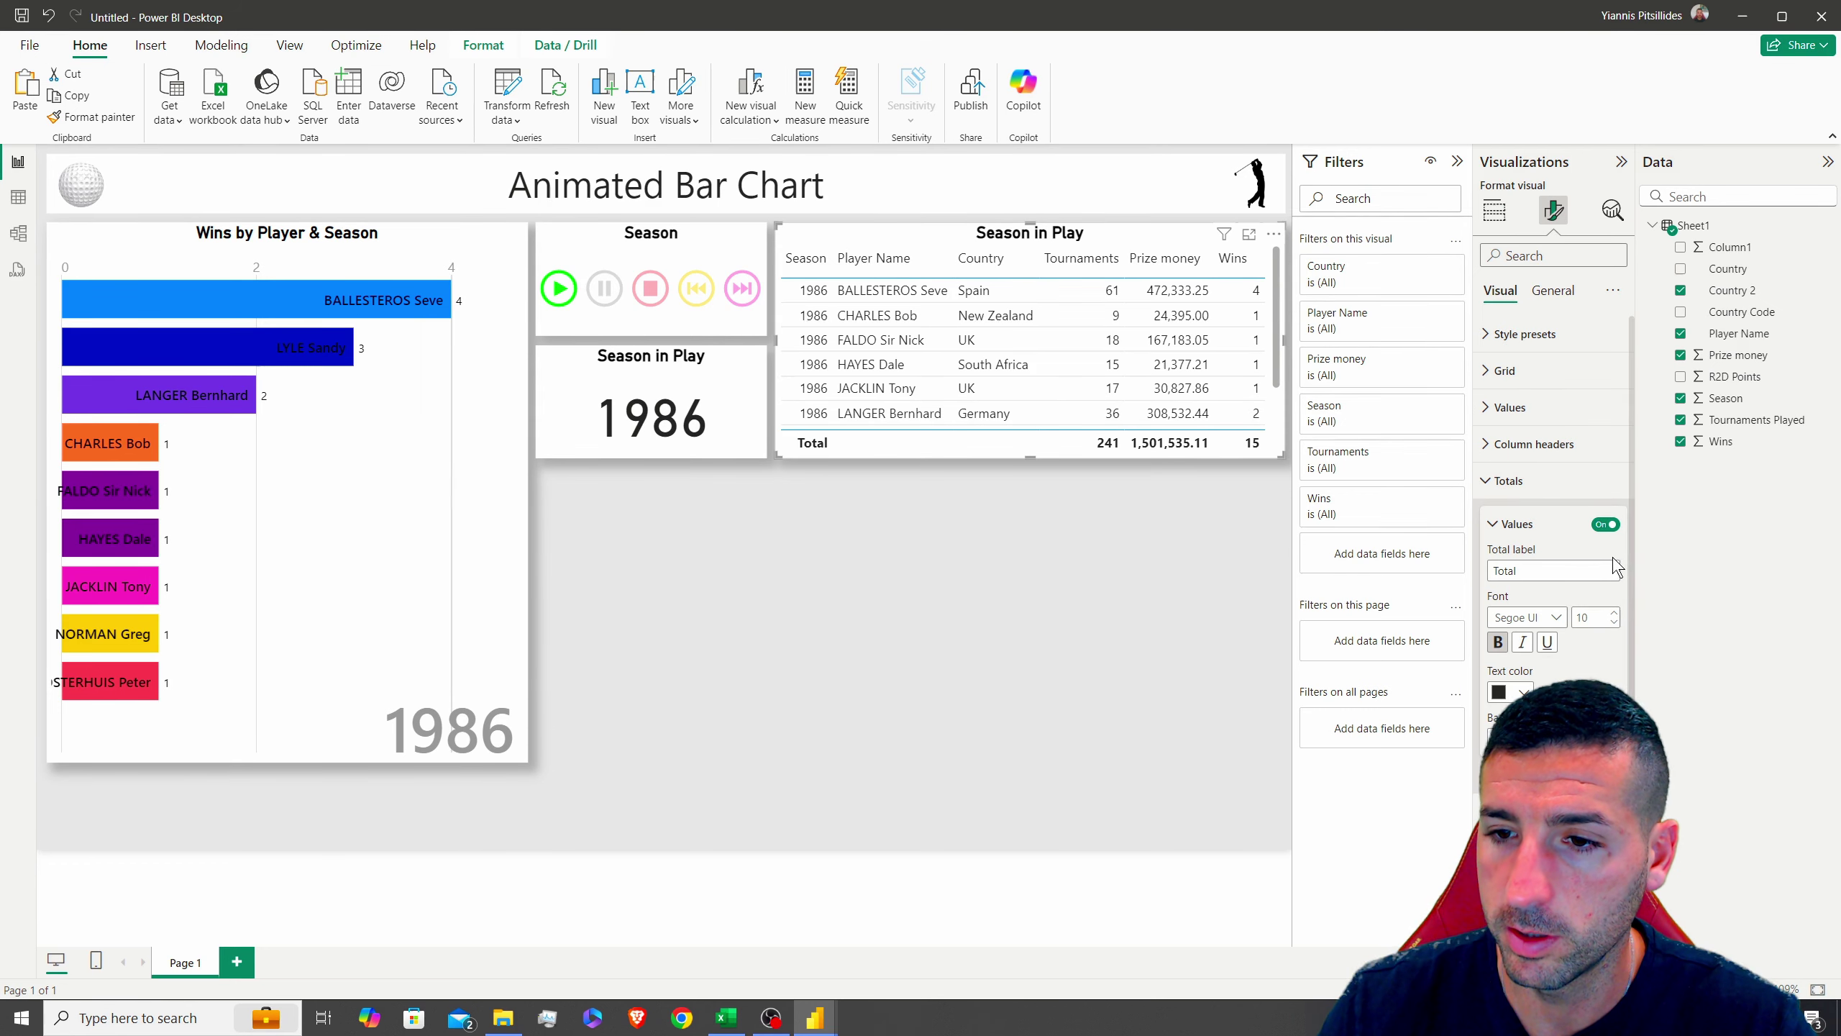
left_click(1606, 524)
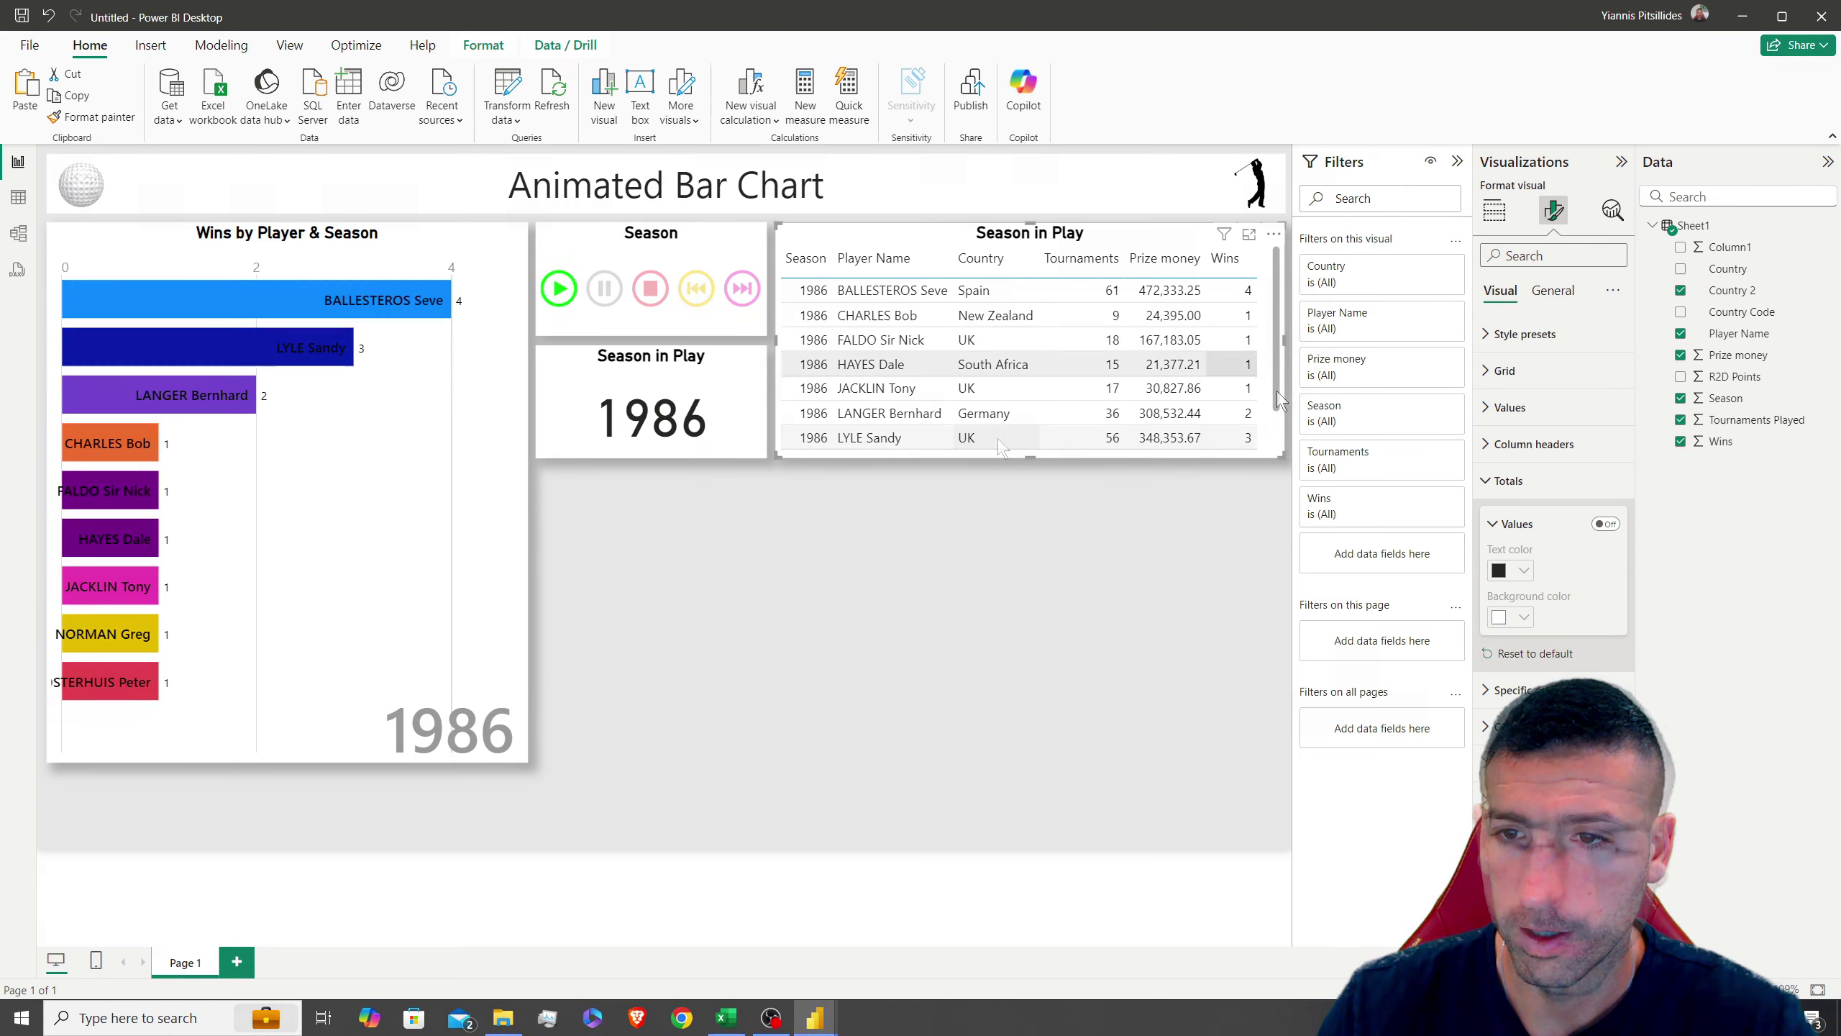
left_click(1538, 444)
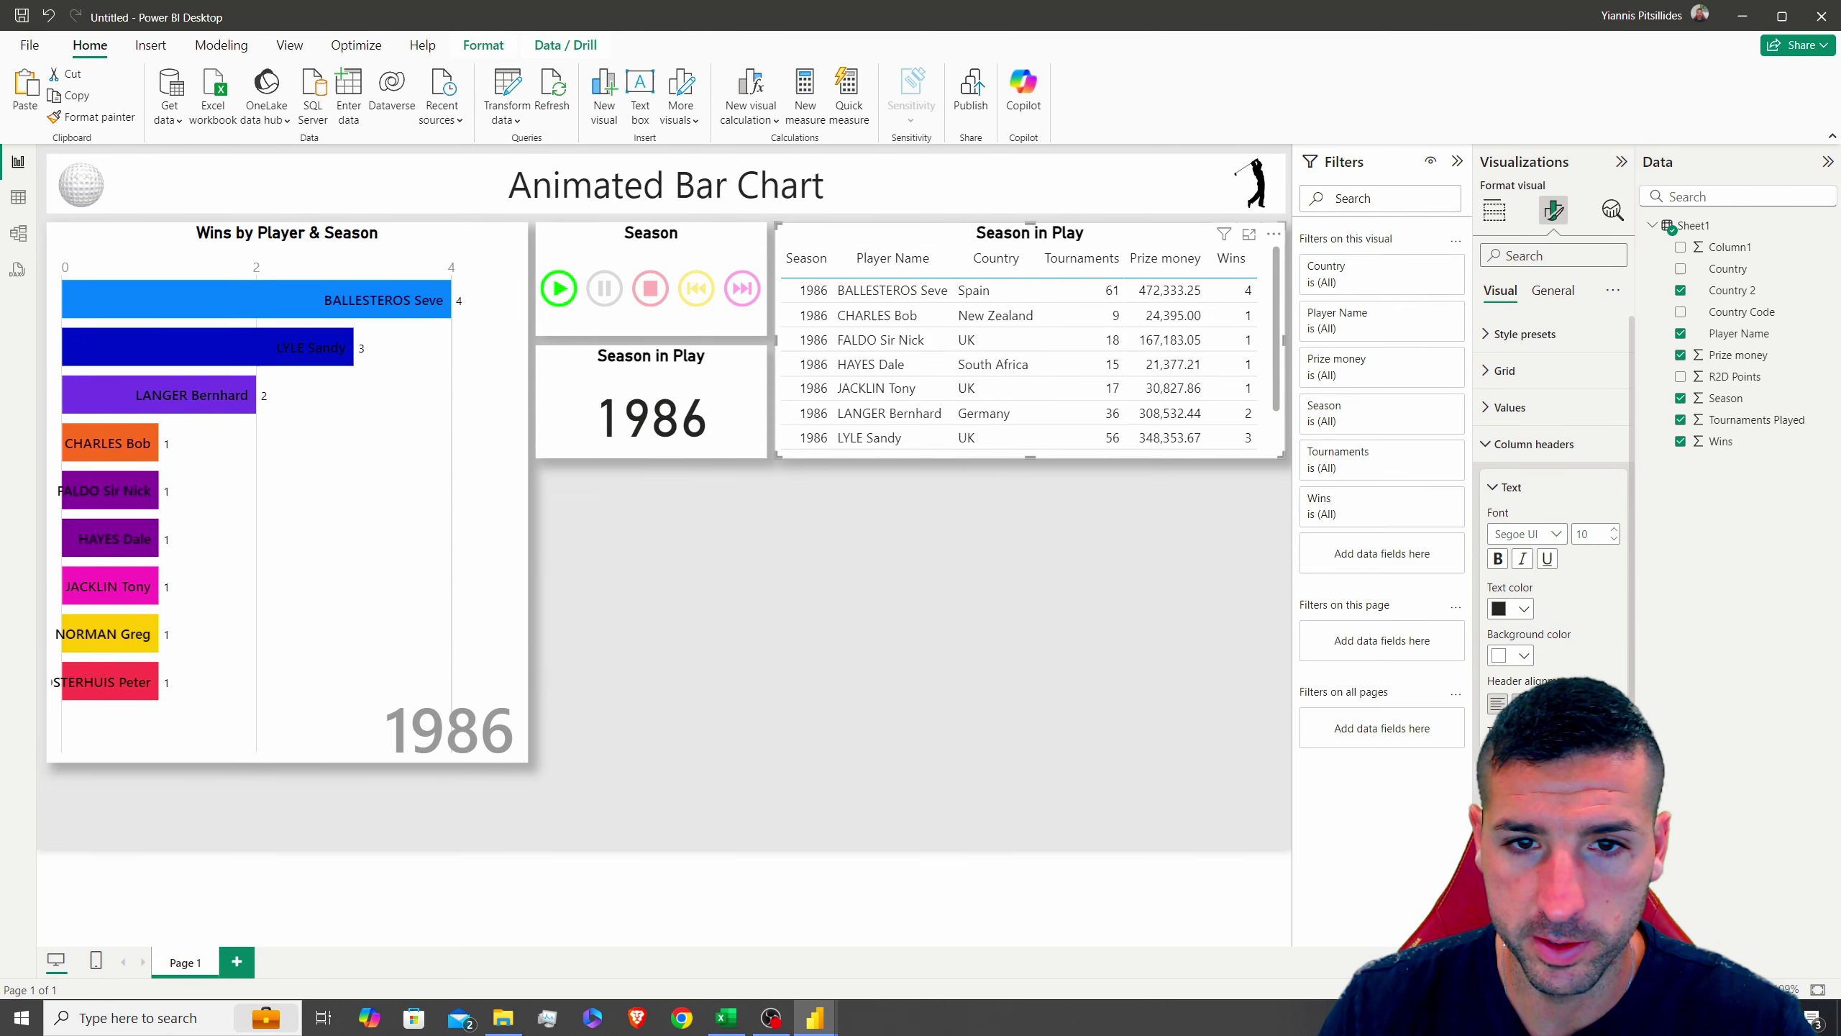
left_click(1521, 703)
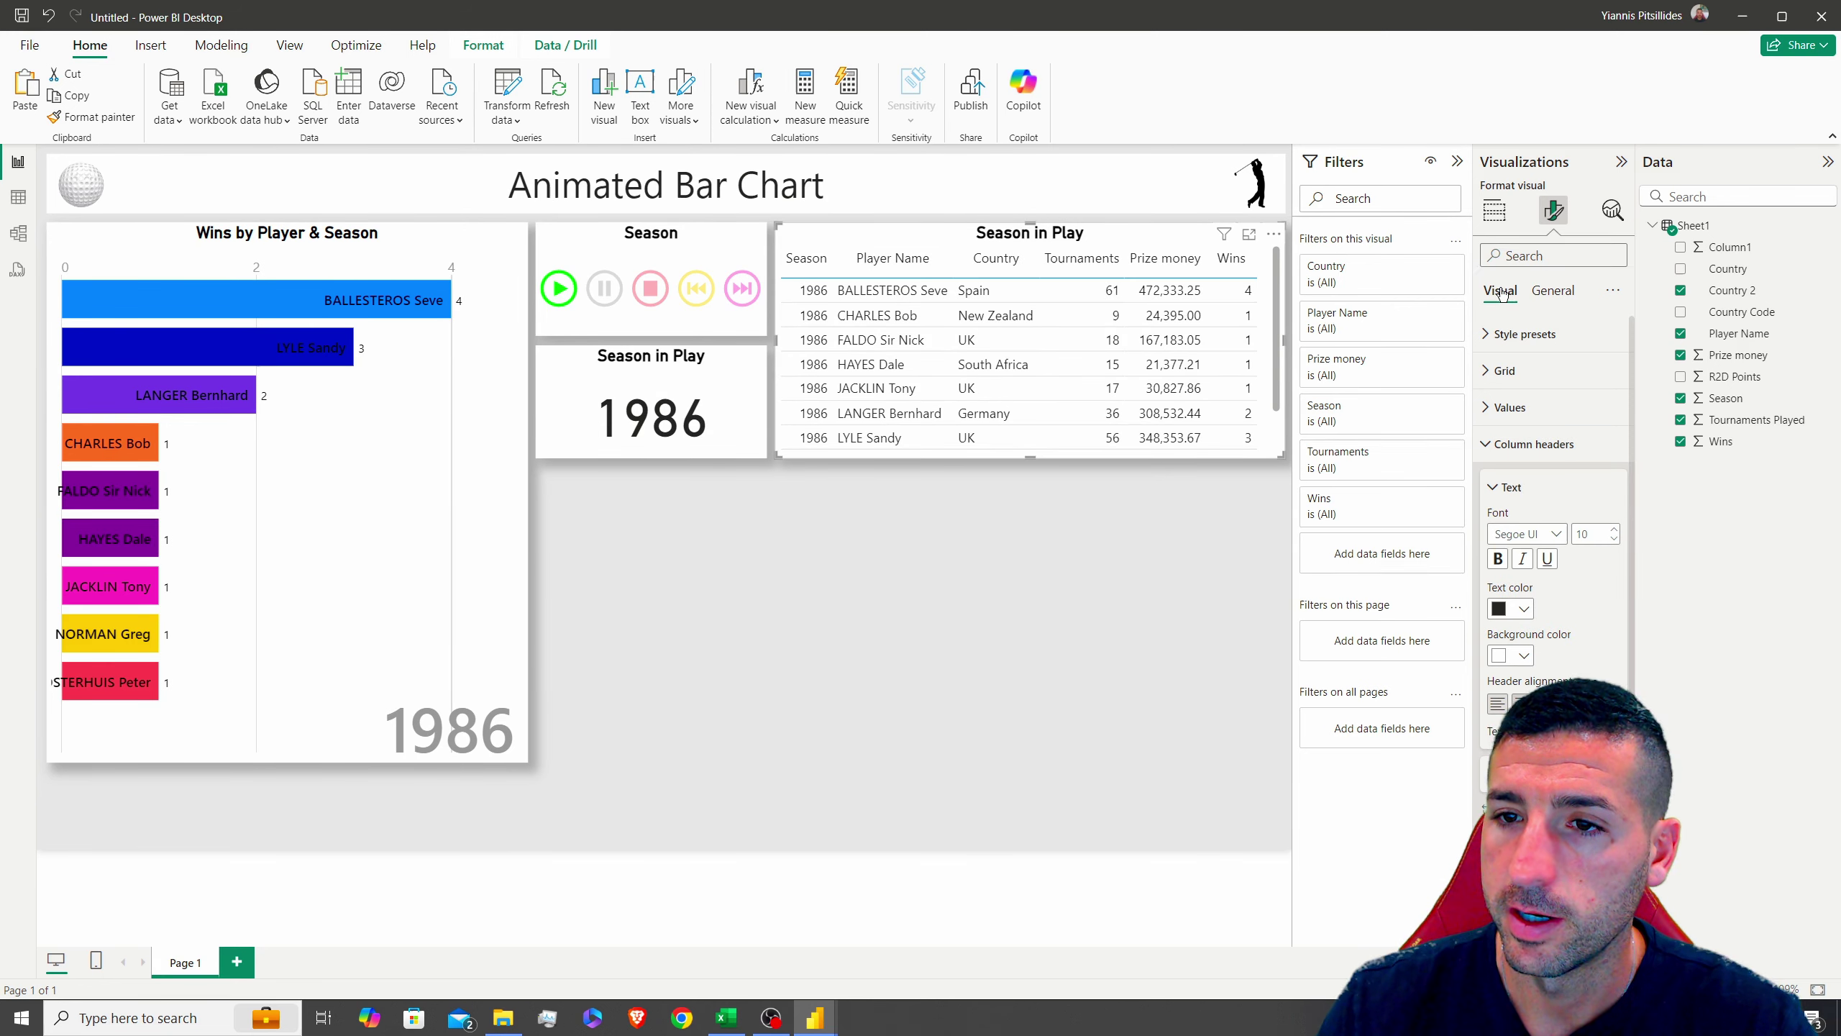
Add data bars with a light blue positive bar to the table's Tournaments column
left_click(1535, 444)
left_click(1508, 480)
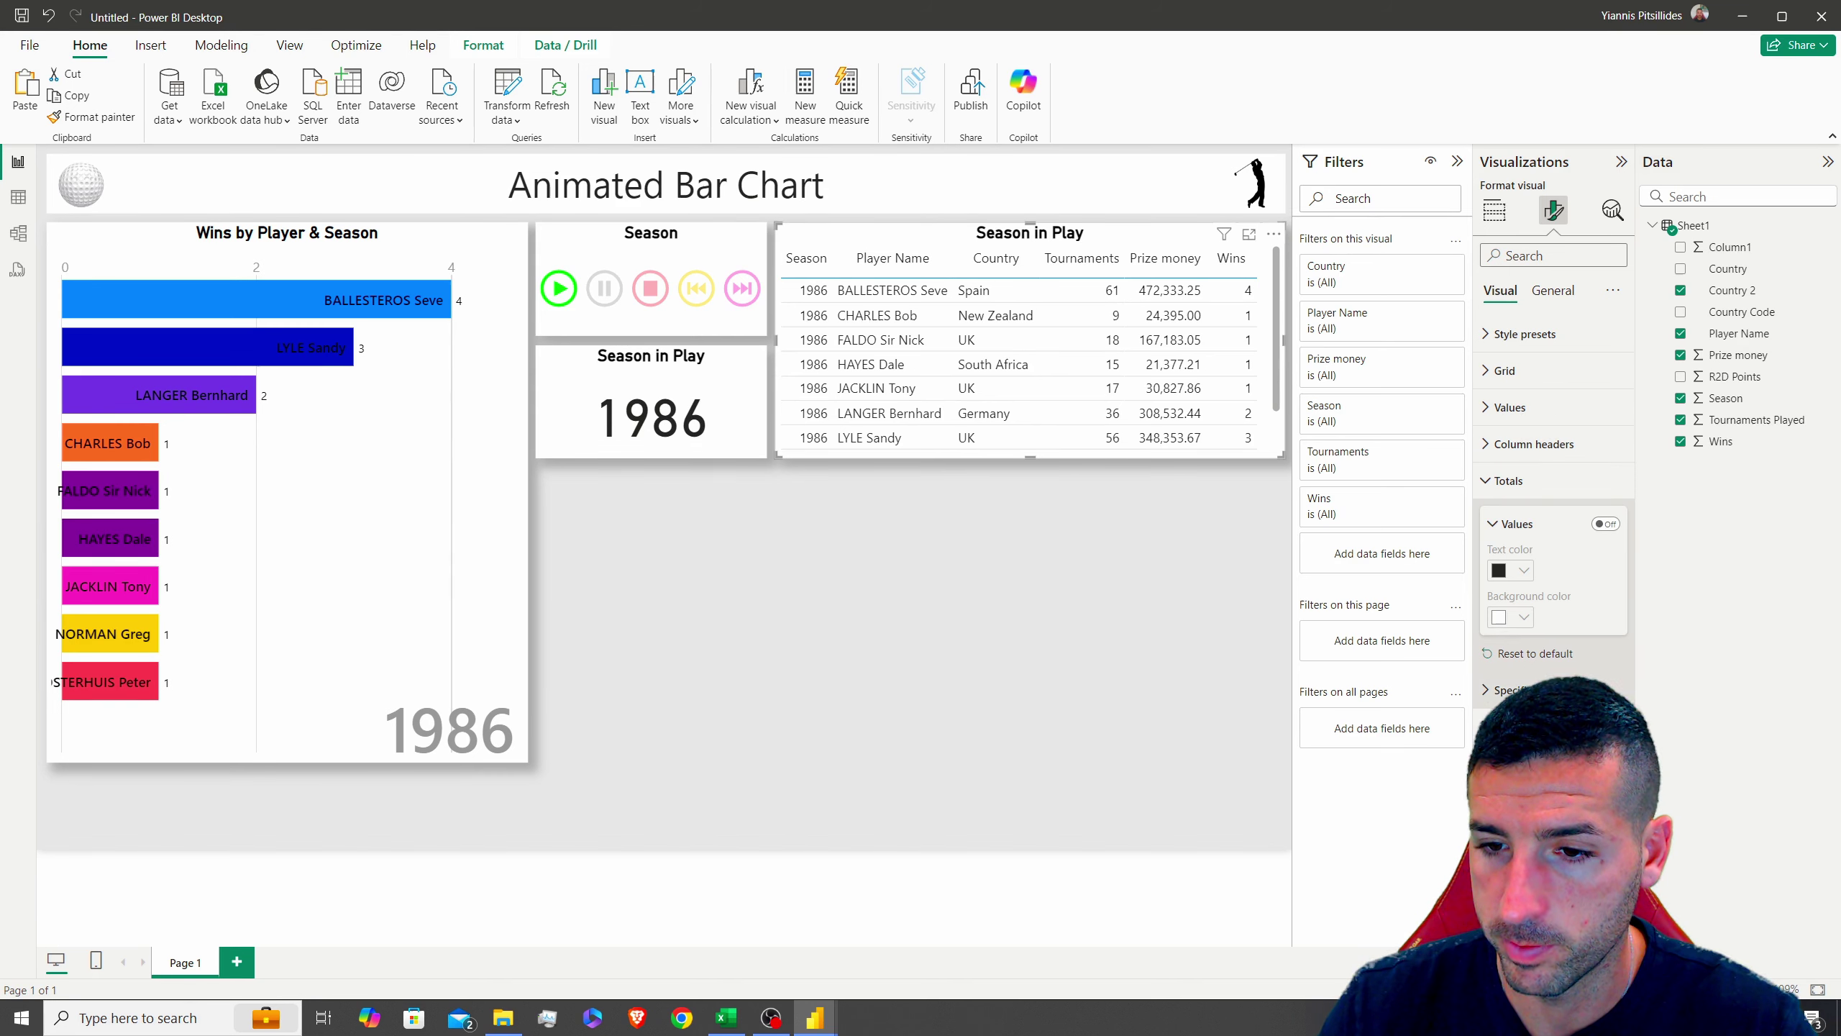
scroll(1554, 508, "down", 3)
left_click(1527, 467)
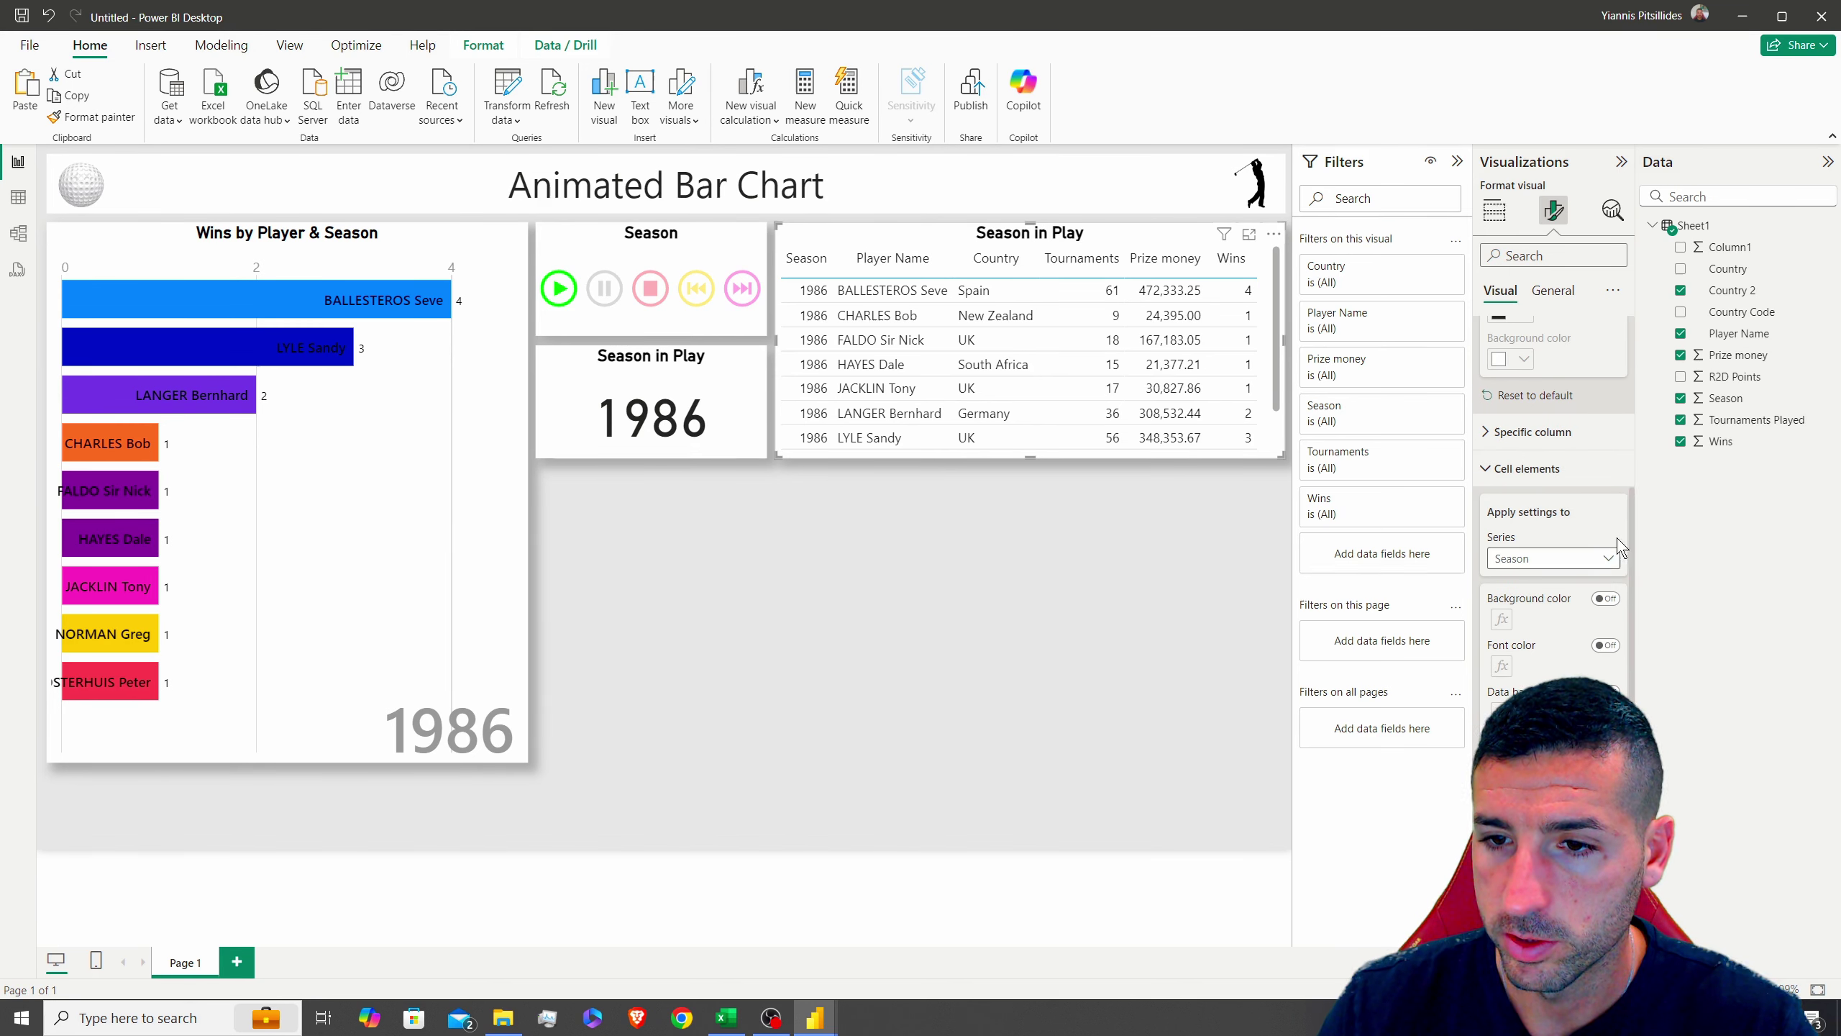
scroll(1618, 538, "down", 1)
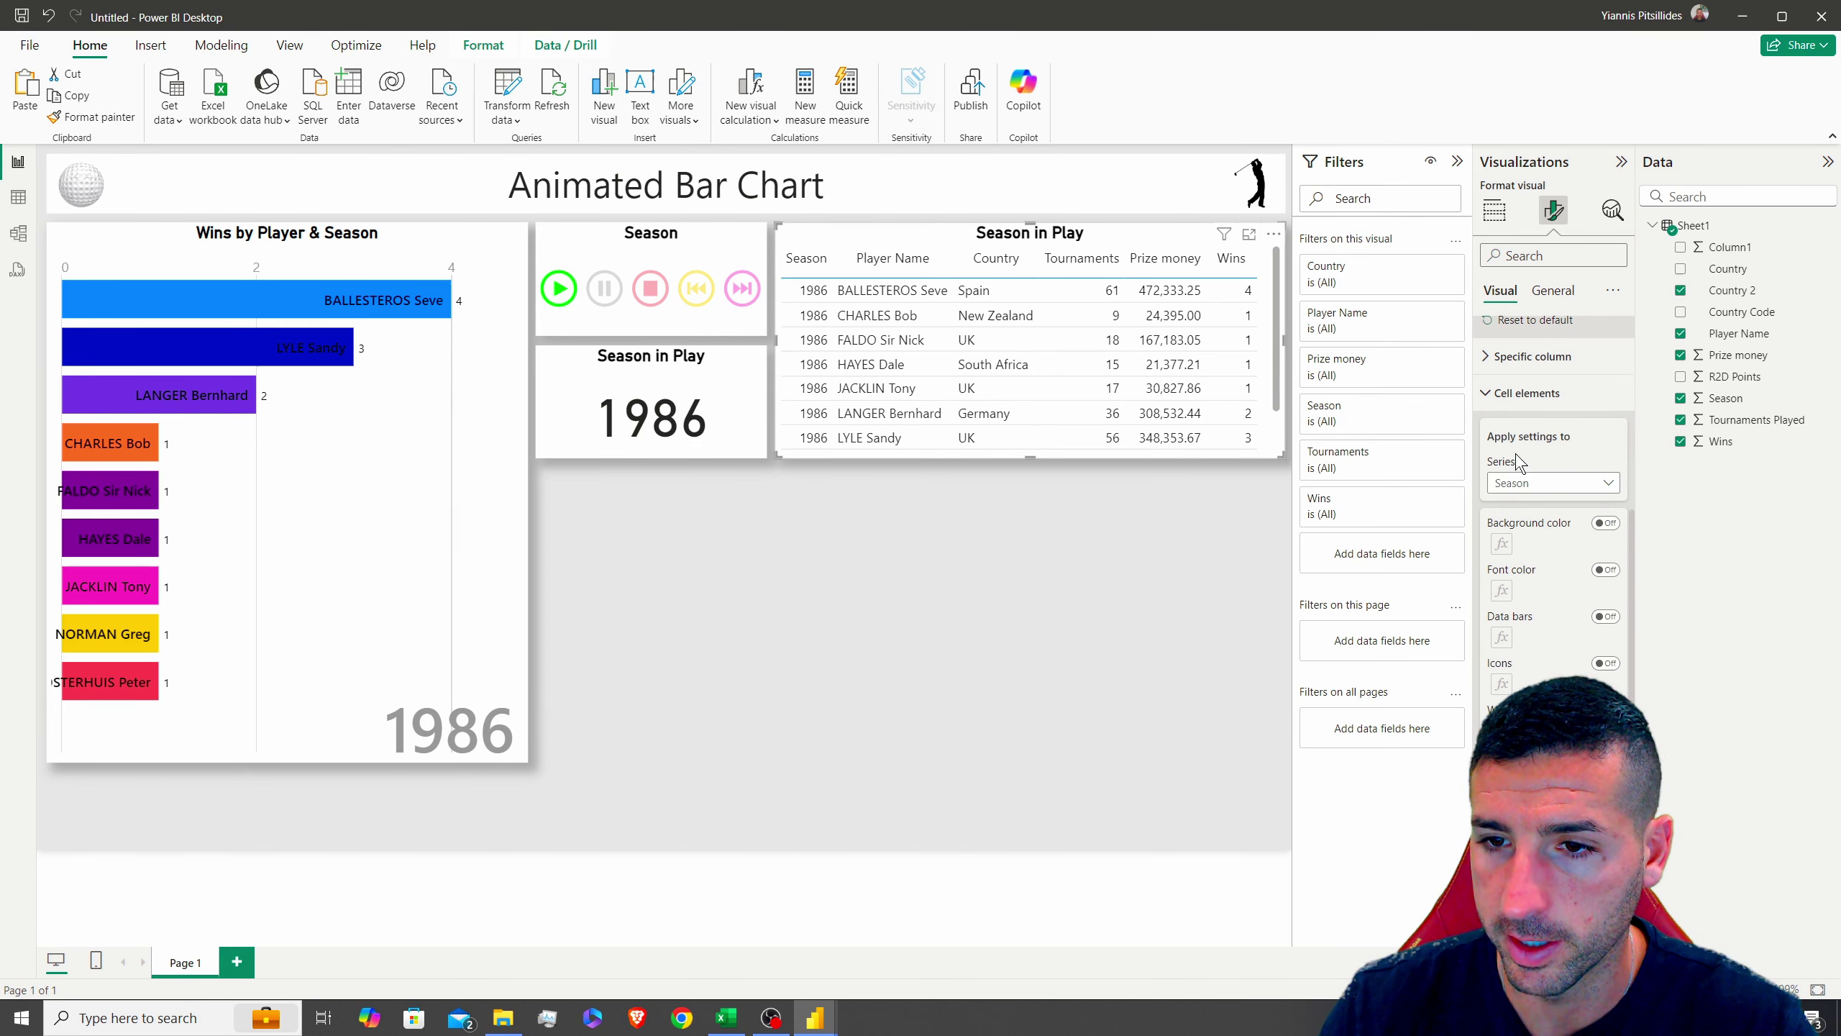
scroll(1522, 404, "down", 2)
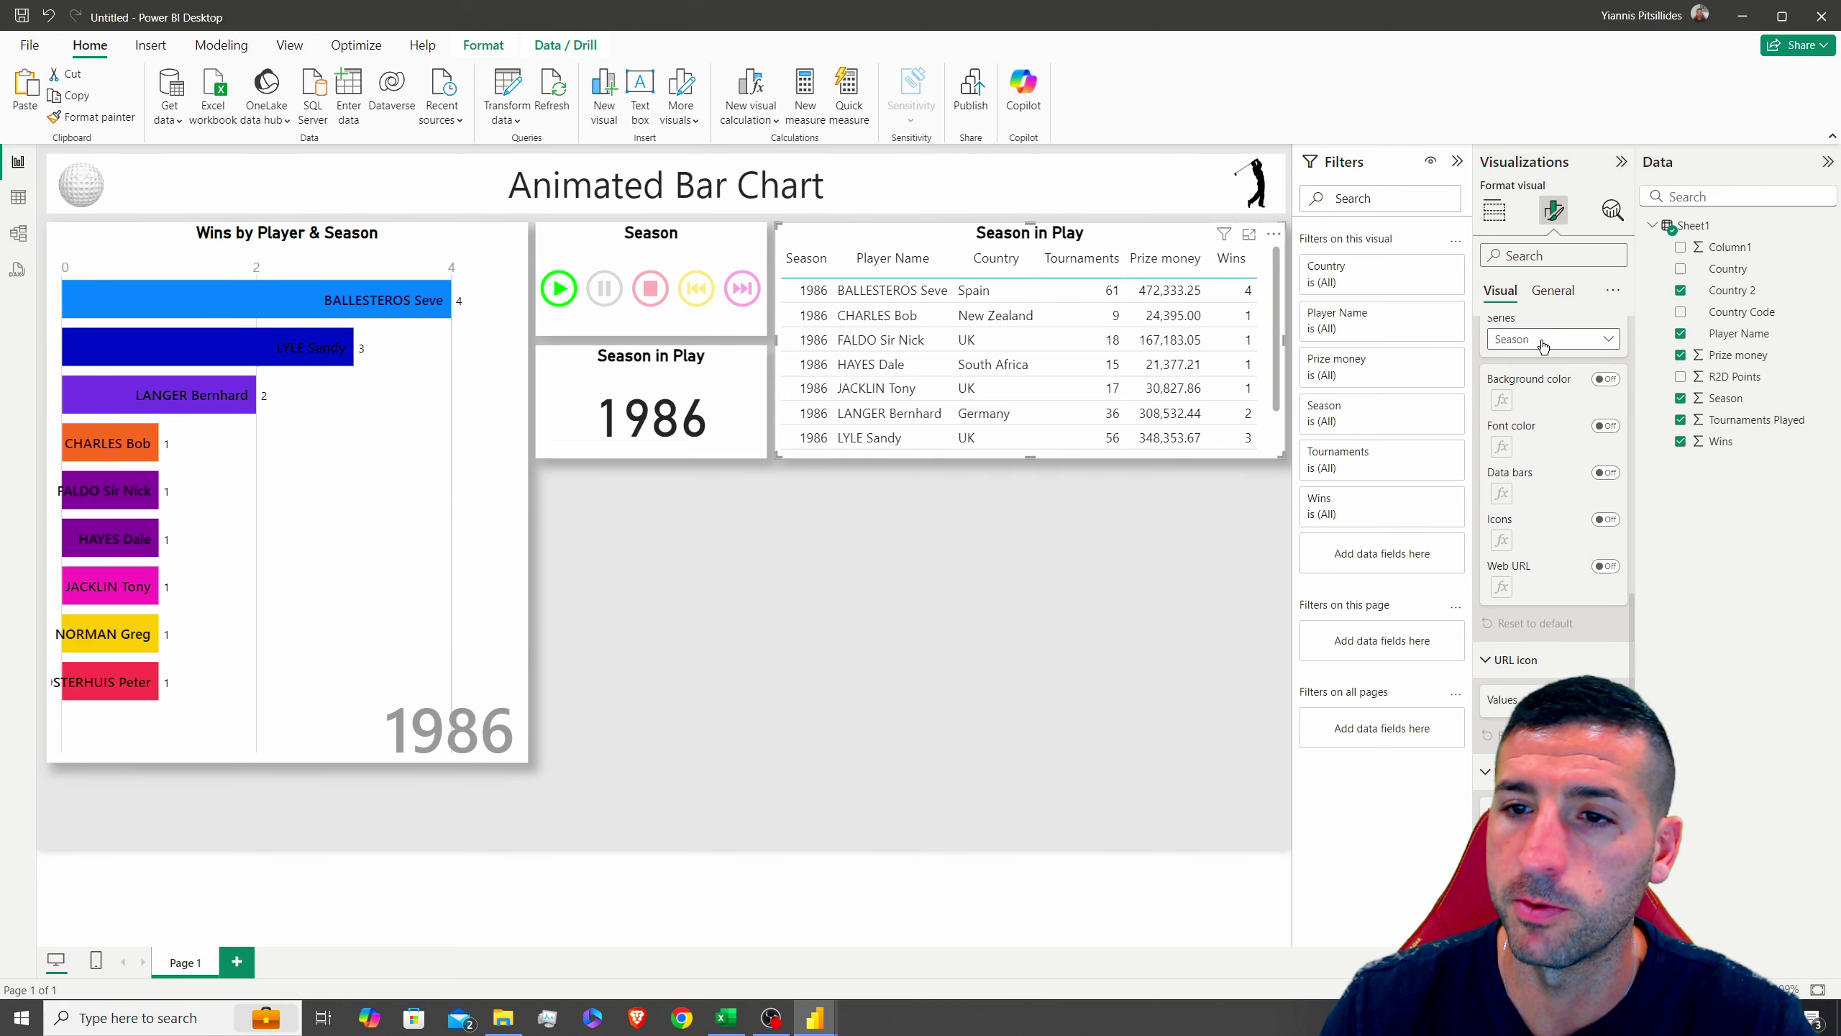
left_click(1542, 341)
left_click(1527, 435)
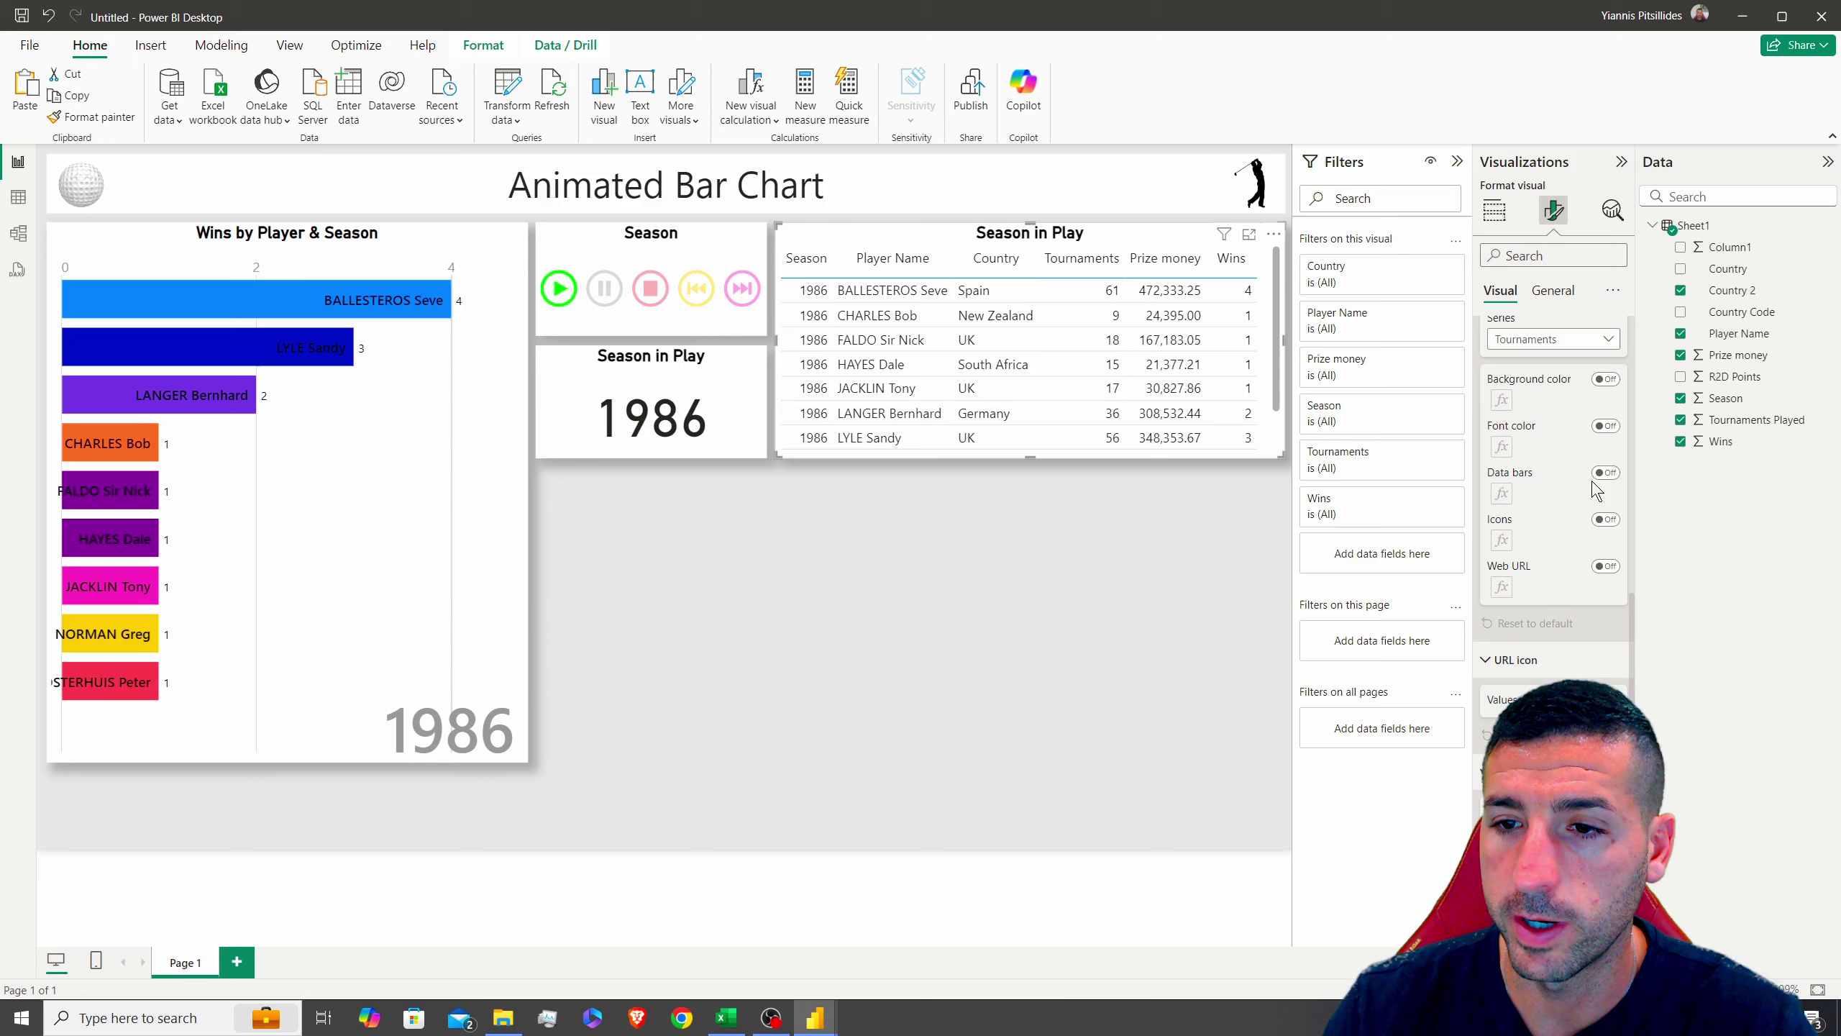
left_click(1502, 494)
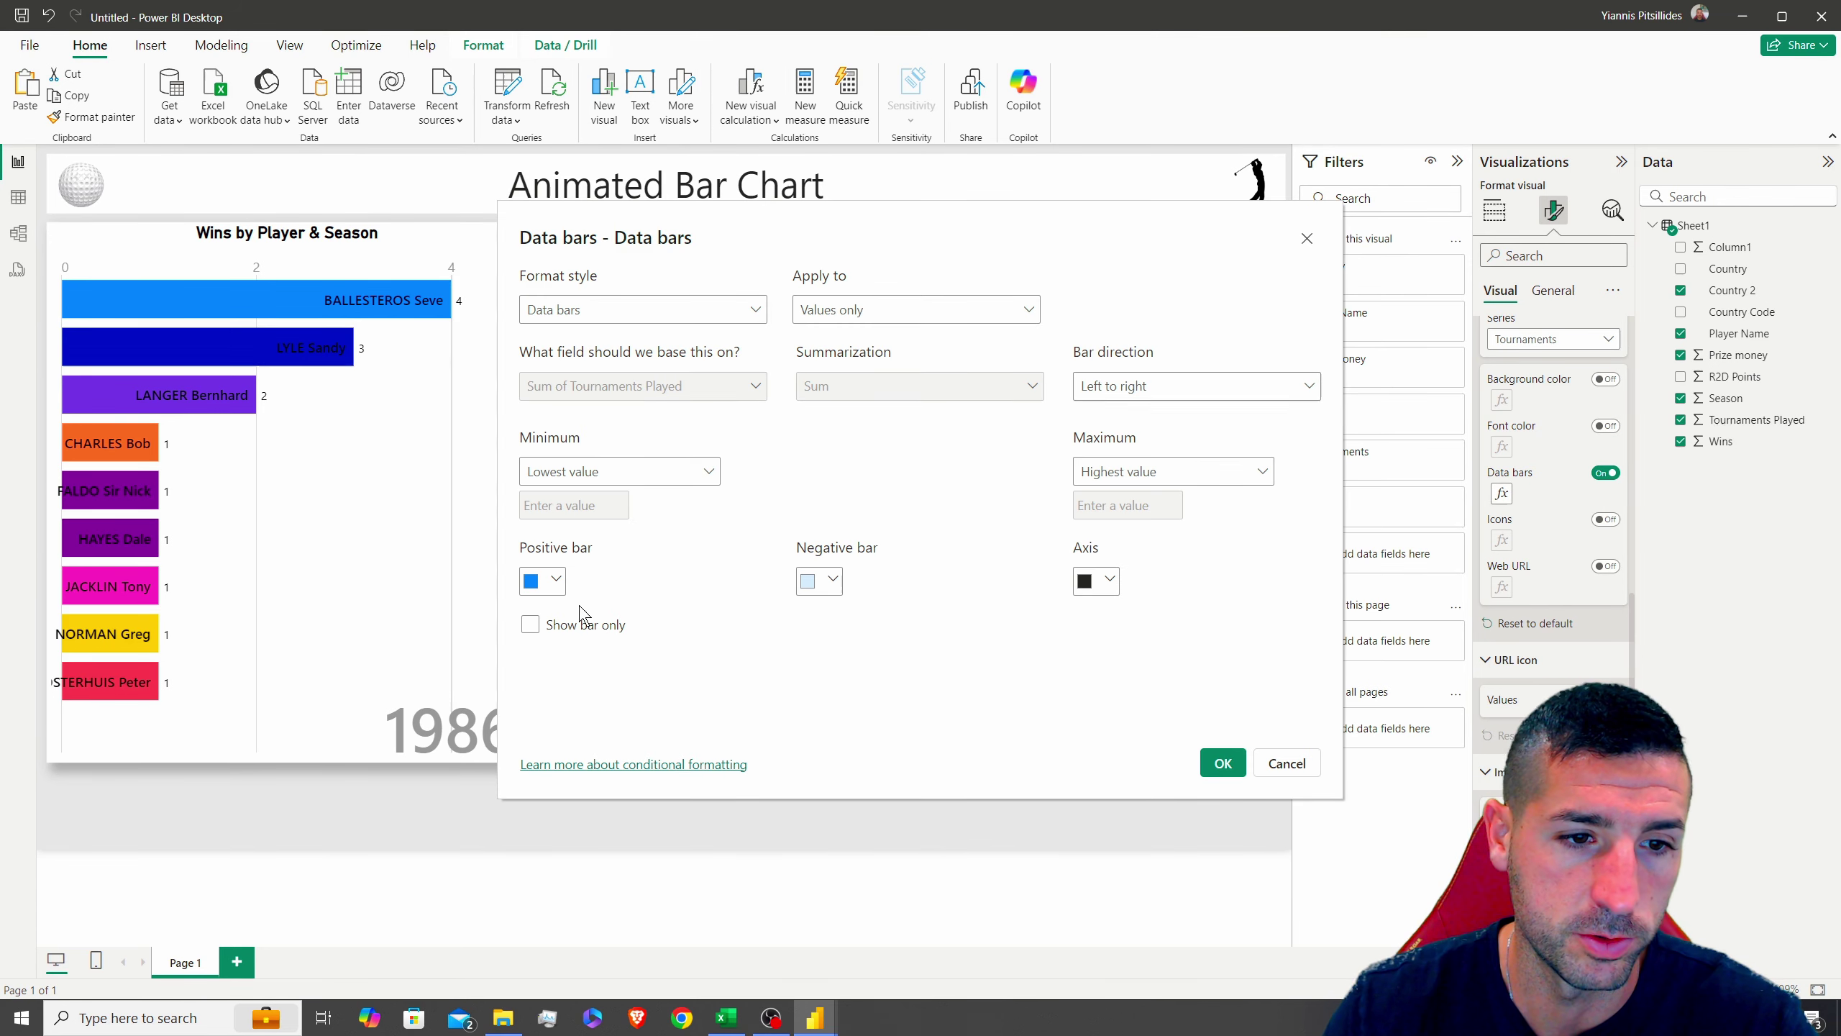
left_click(542, 581)
left_click(591, 300)
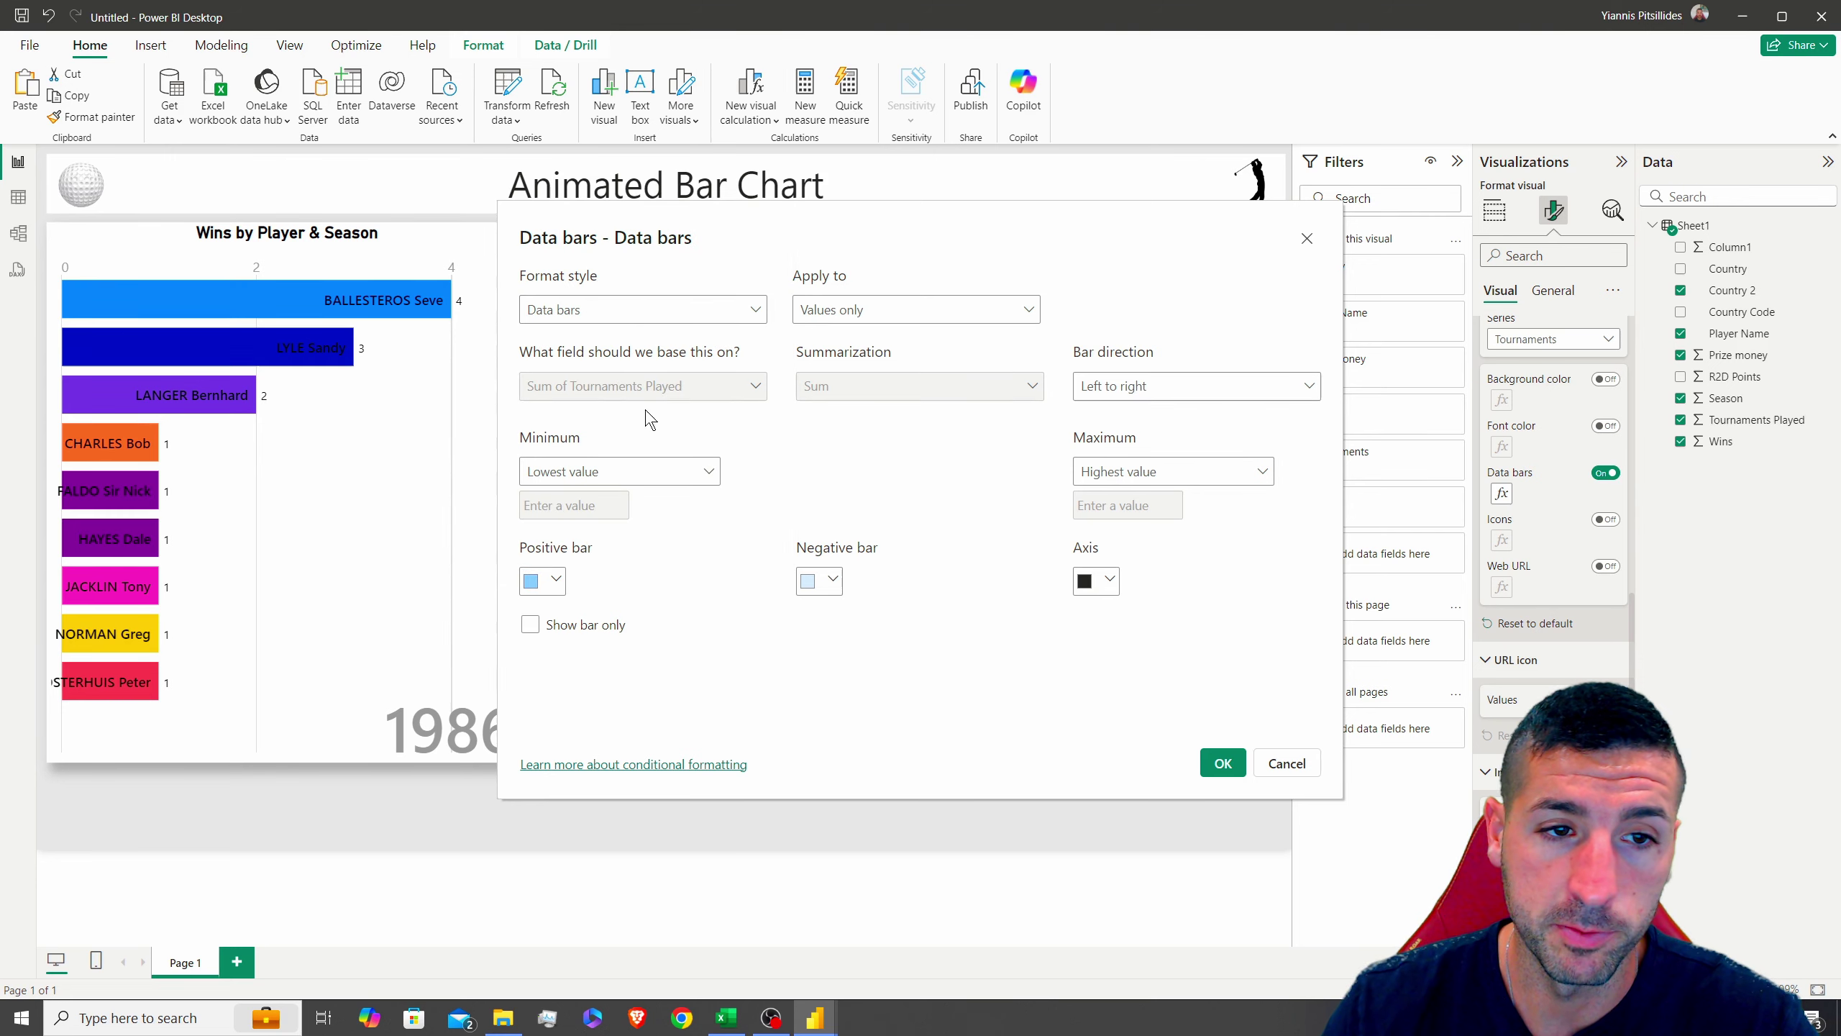
left_click(1210, 763)
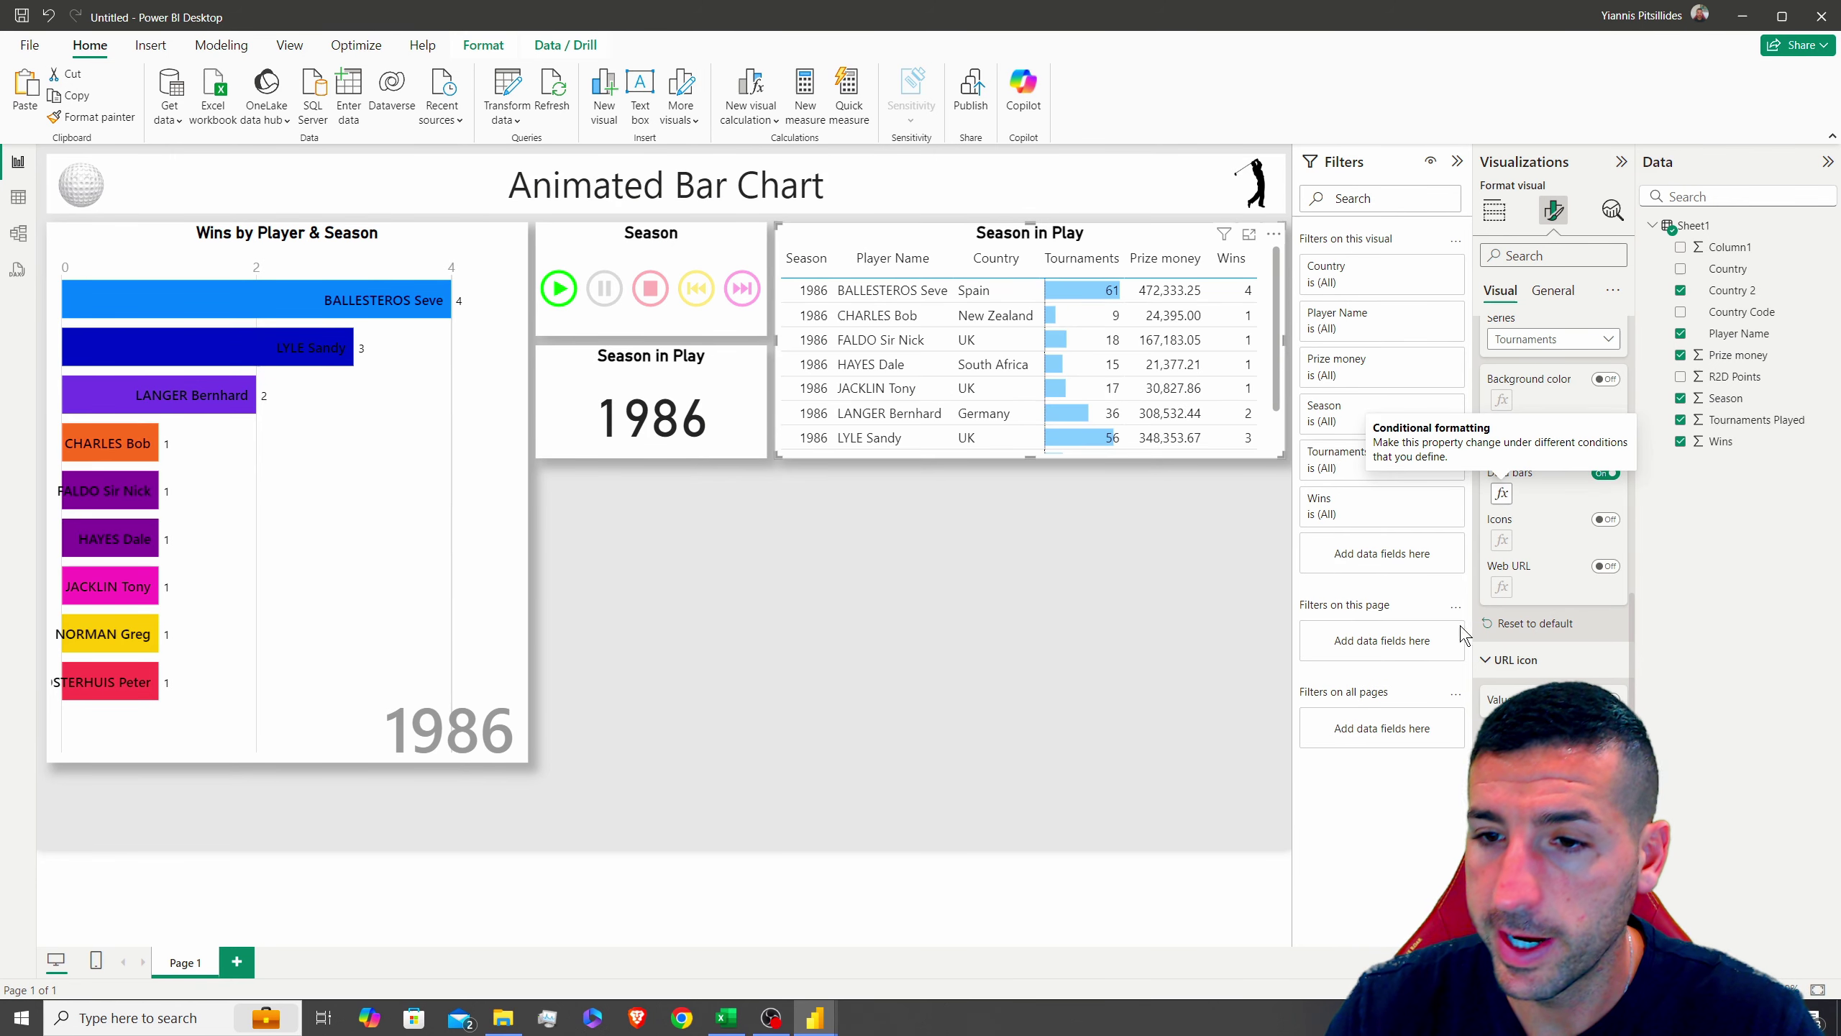
Turn on conditional background color for the table's Prize money column
left_click(1584, 340)
left_click(1499, 456)
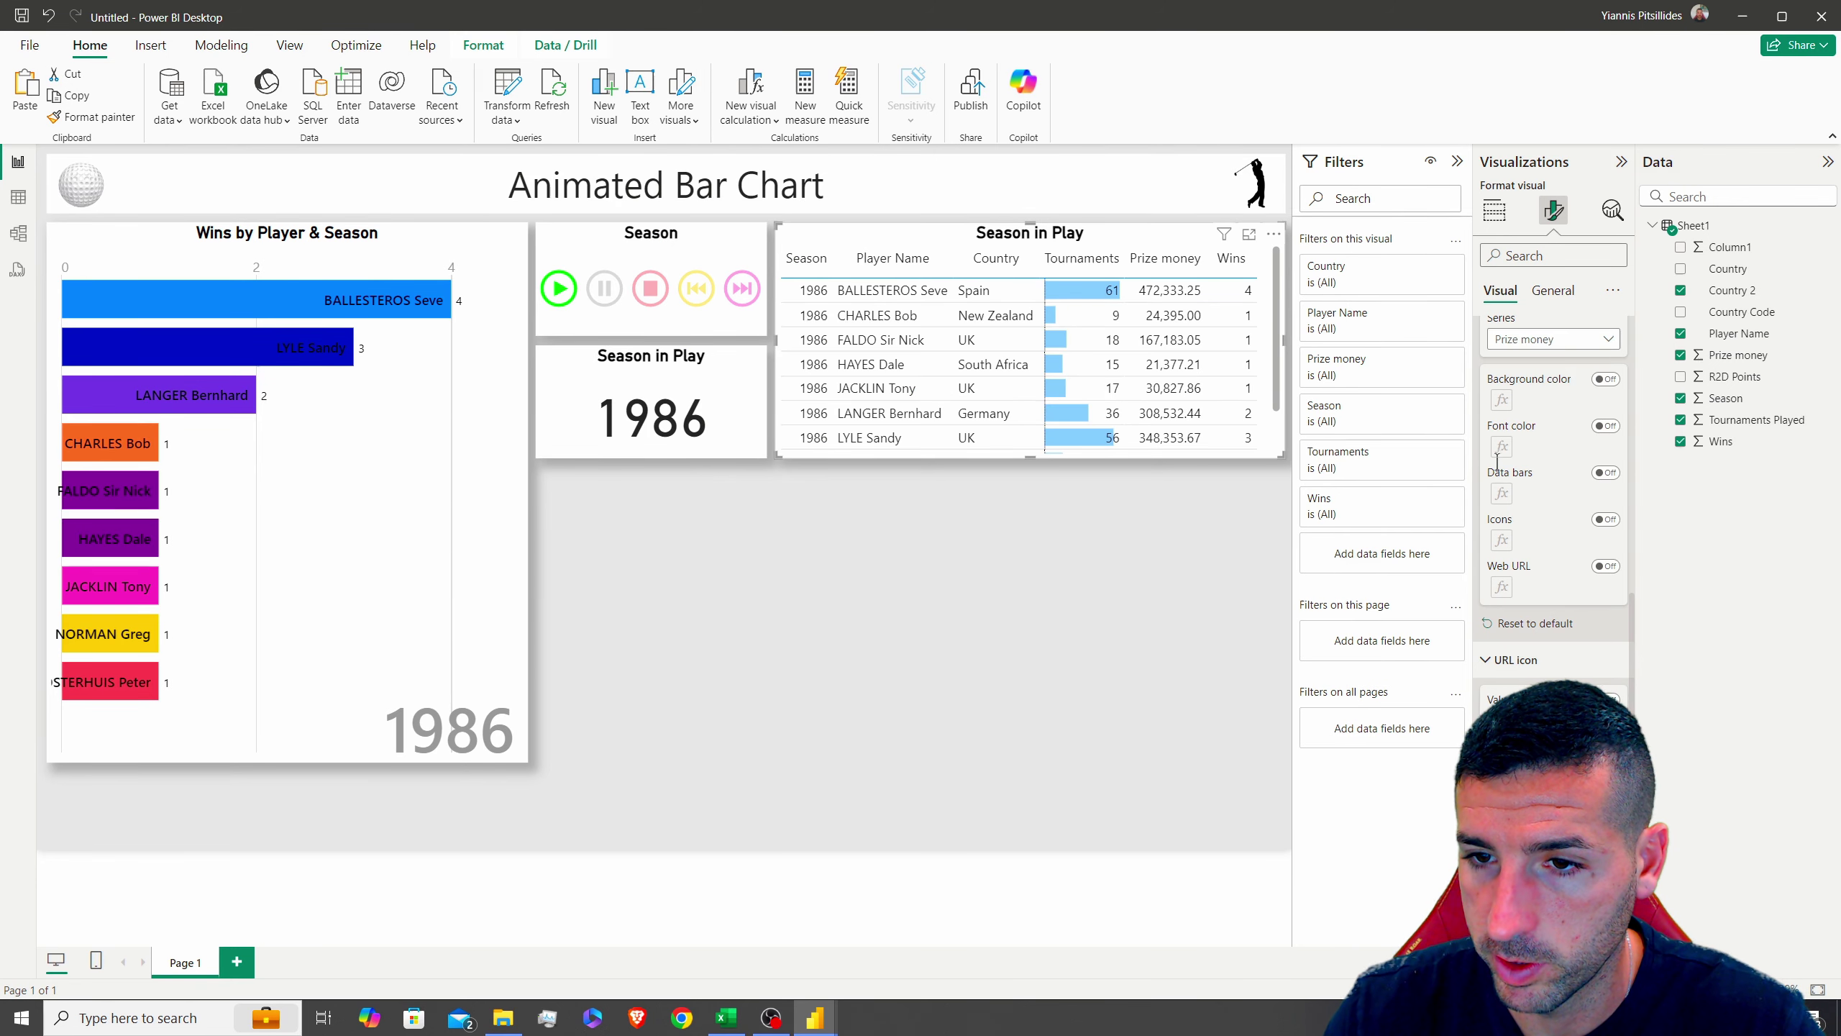
left_click(1605, 379)
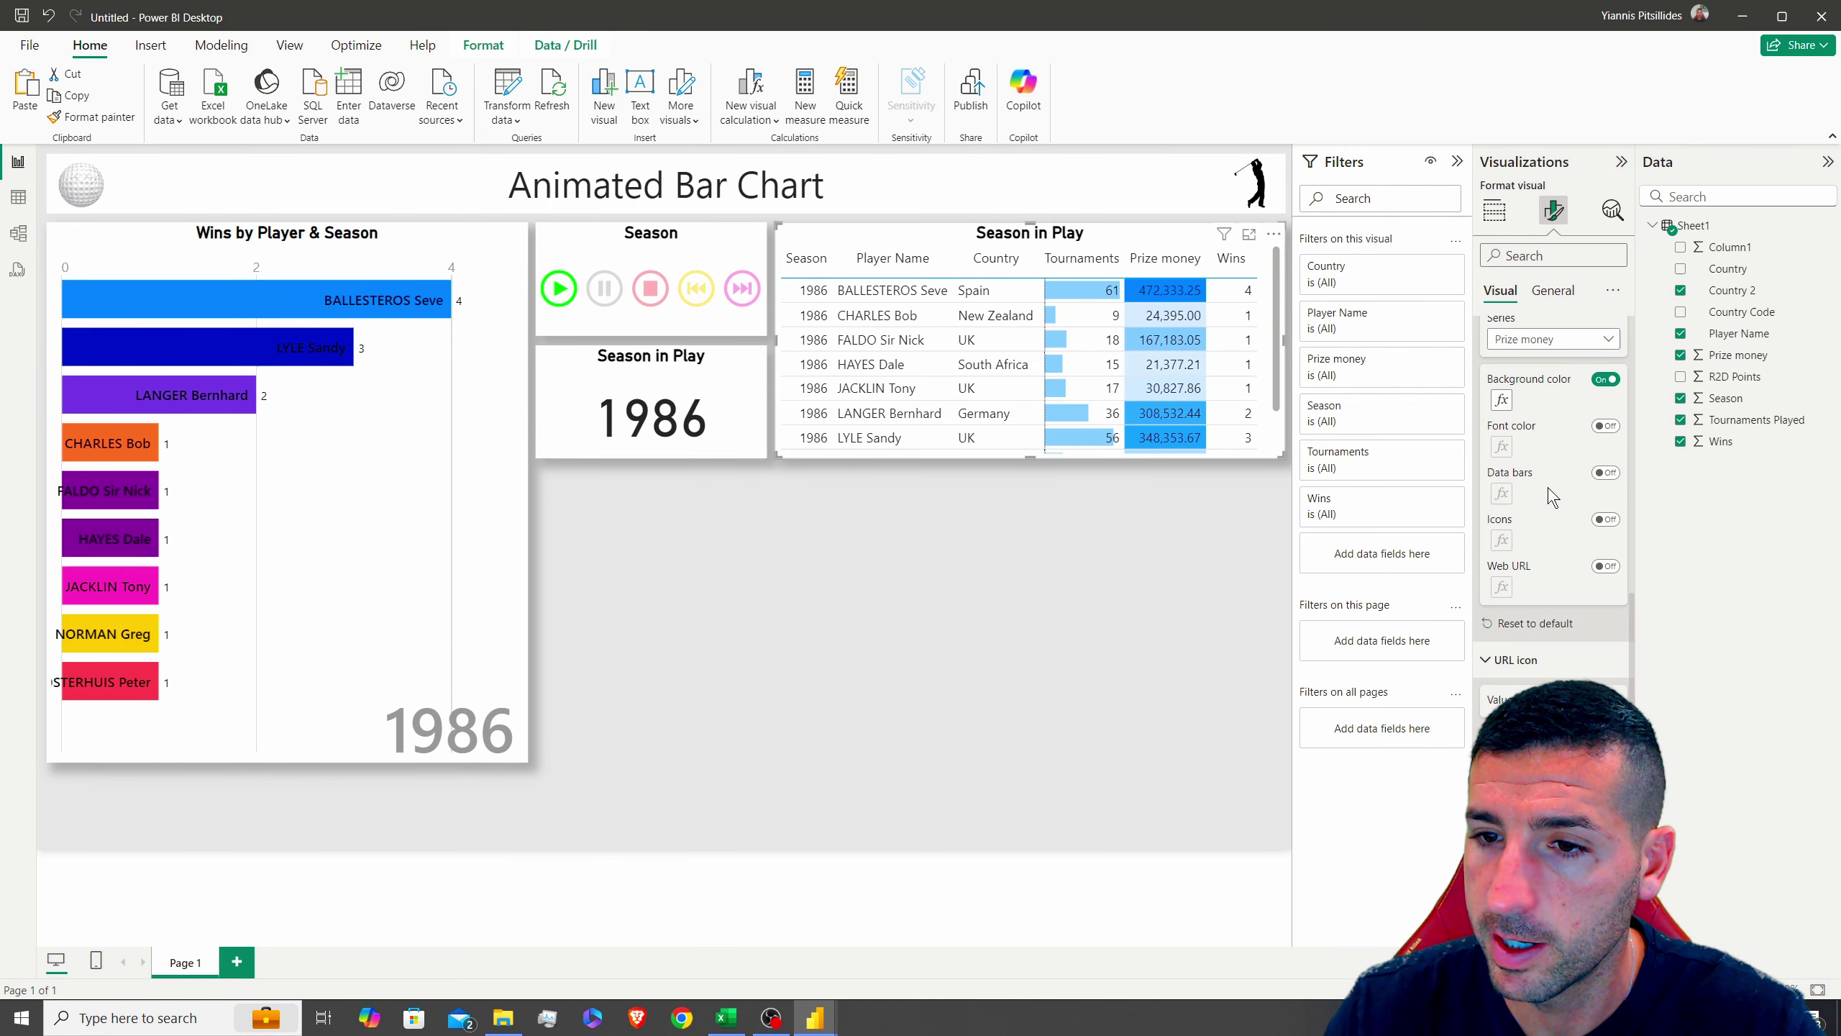
Set the Prize money background gradient to light red for the lowest value and light green for the highest value
left_click(1501, 400)
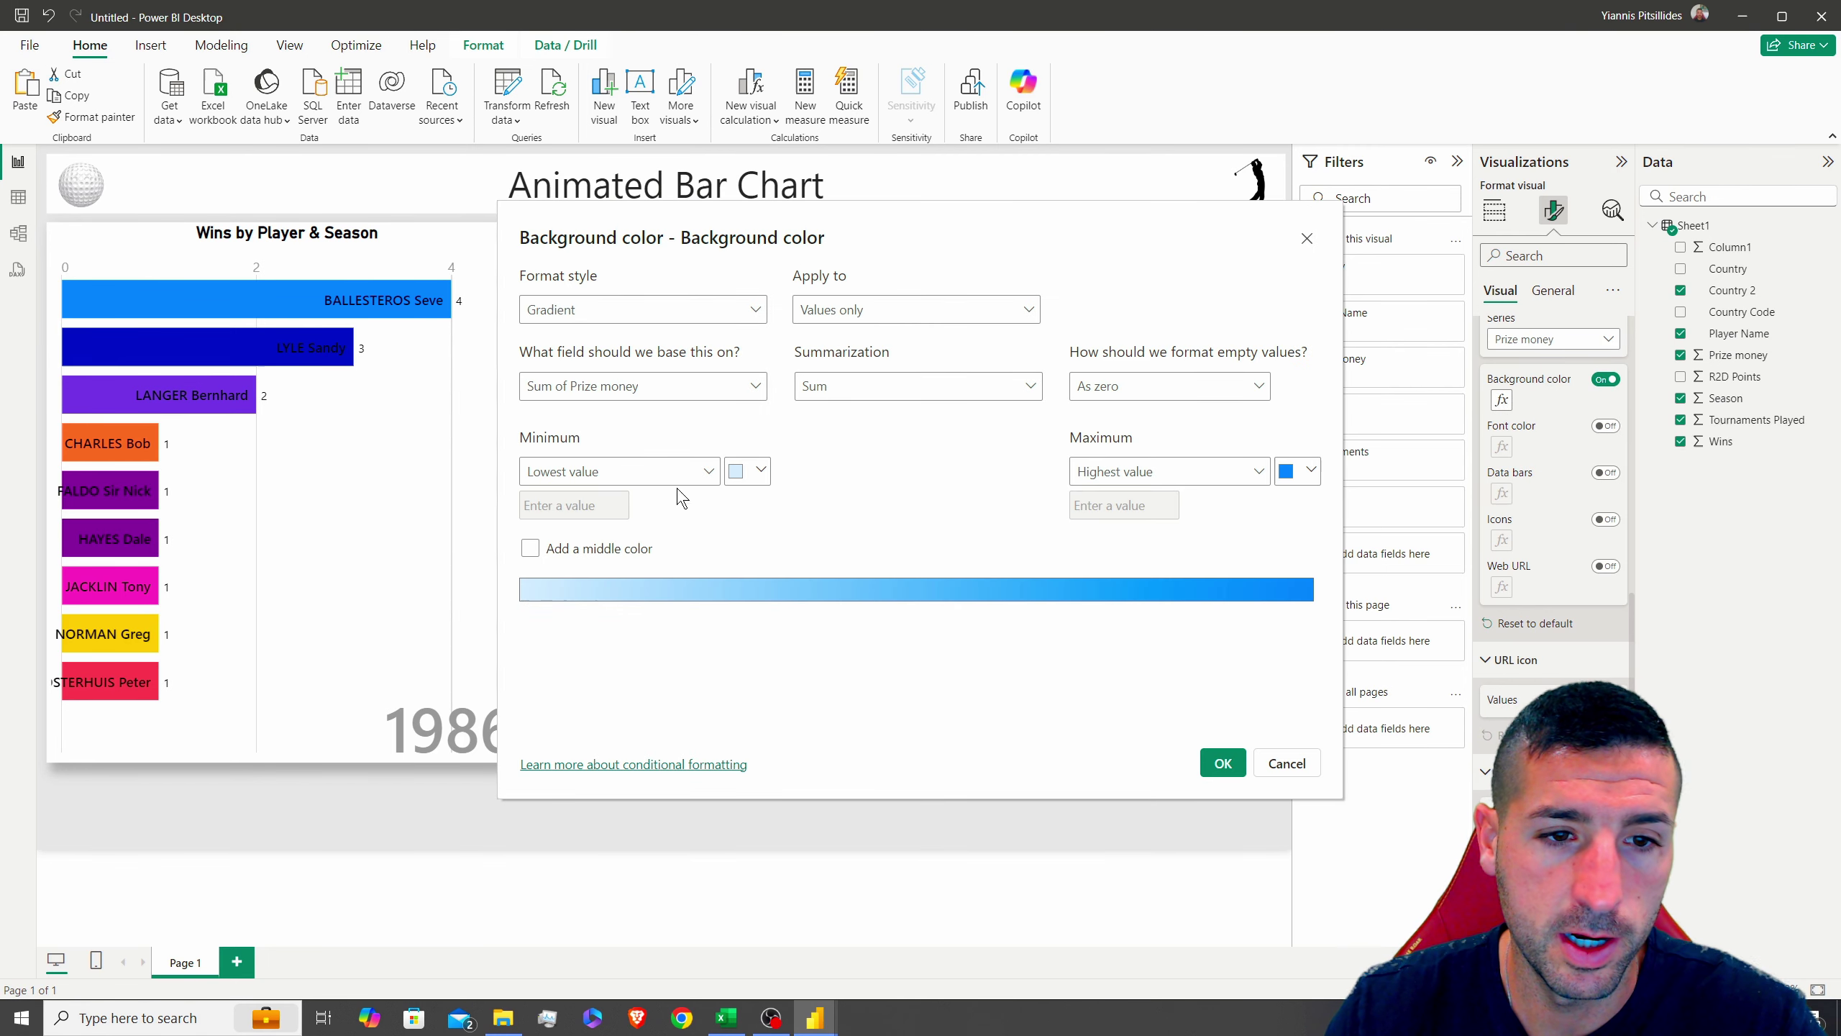
left_click(752, 478)
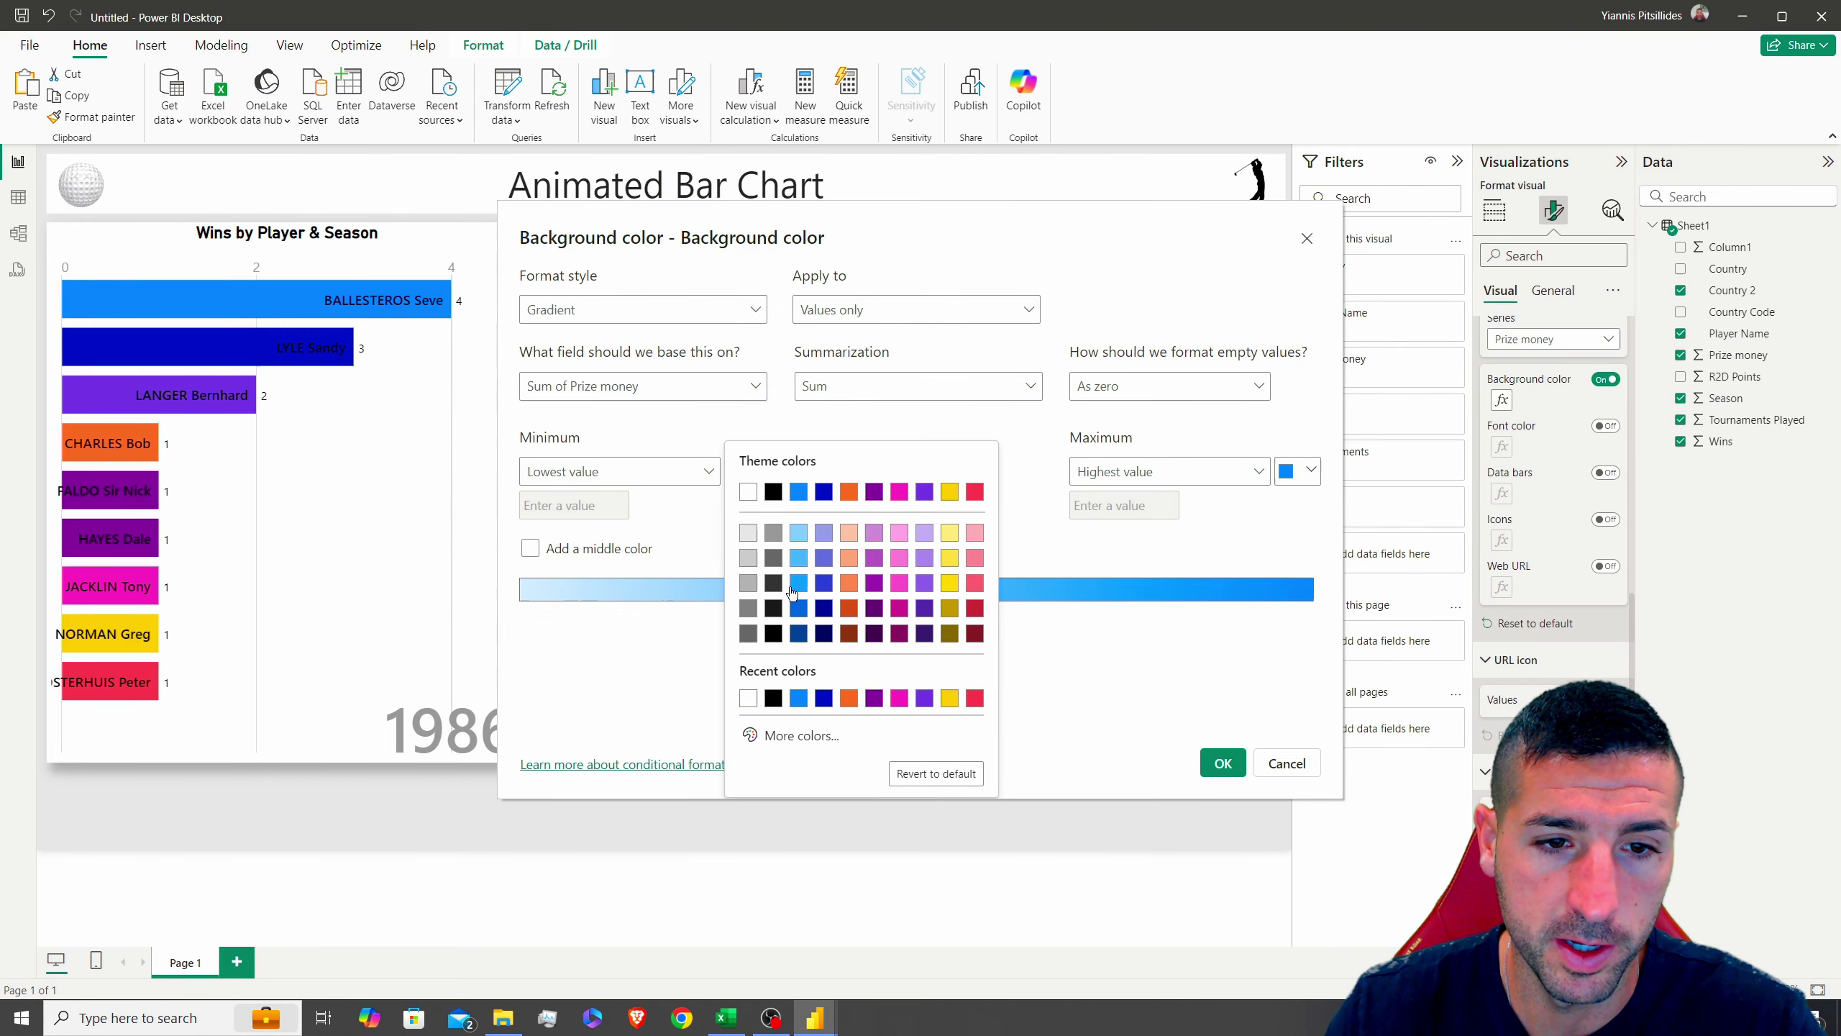
left_click(974, 533)
left_click(1305, 471)
left_click(1120, 736)
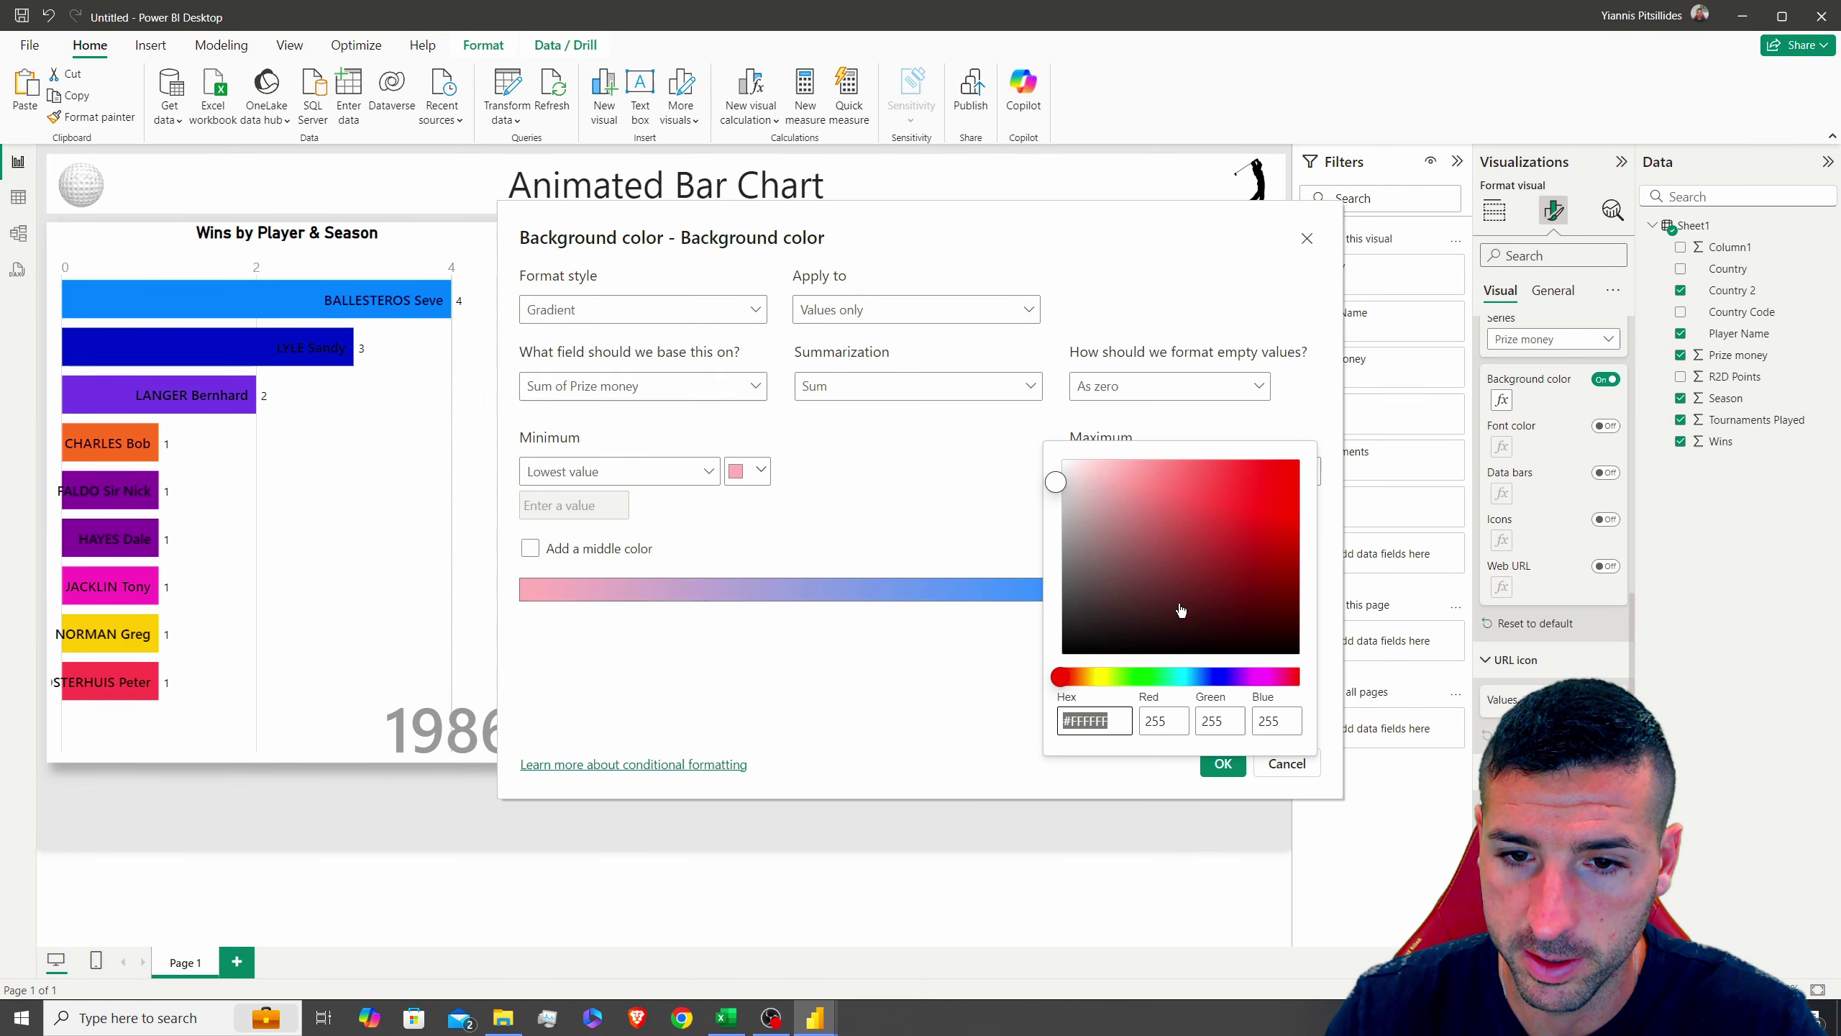
left_click(1147, 678)
left_click(1179, 508)
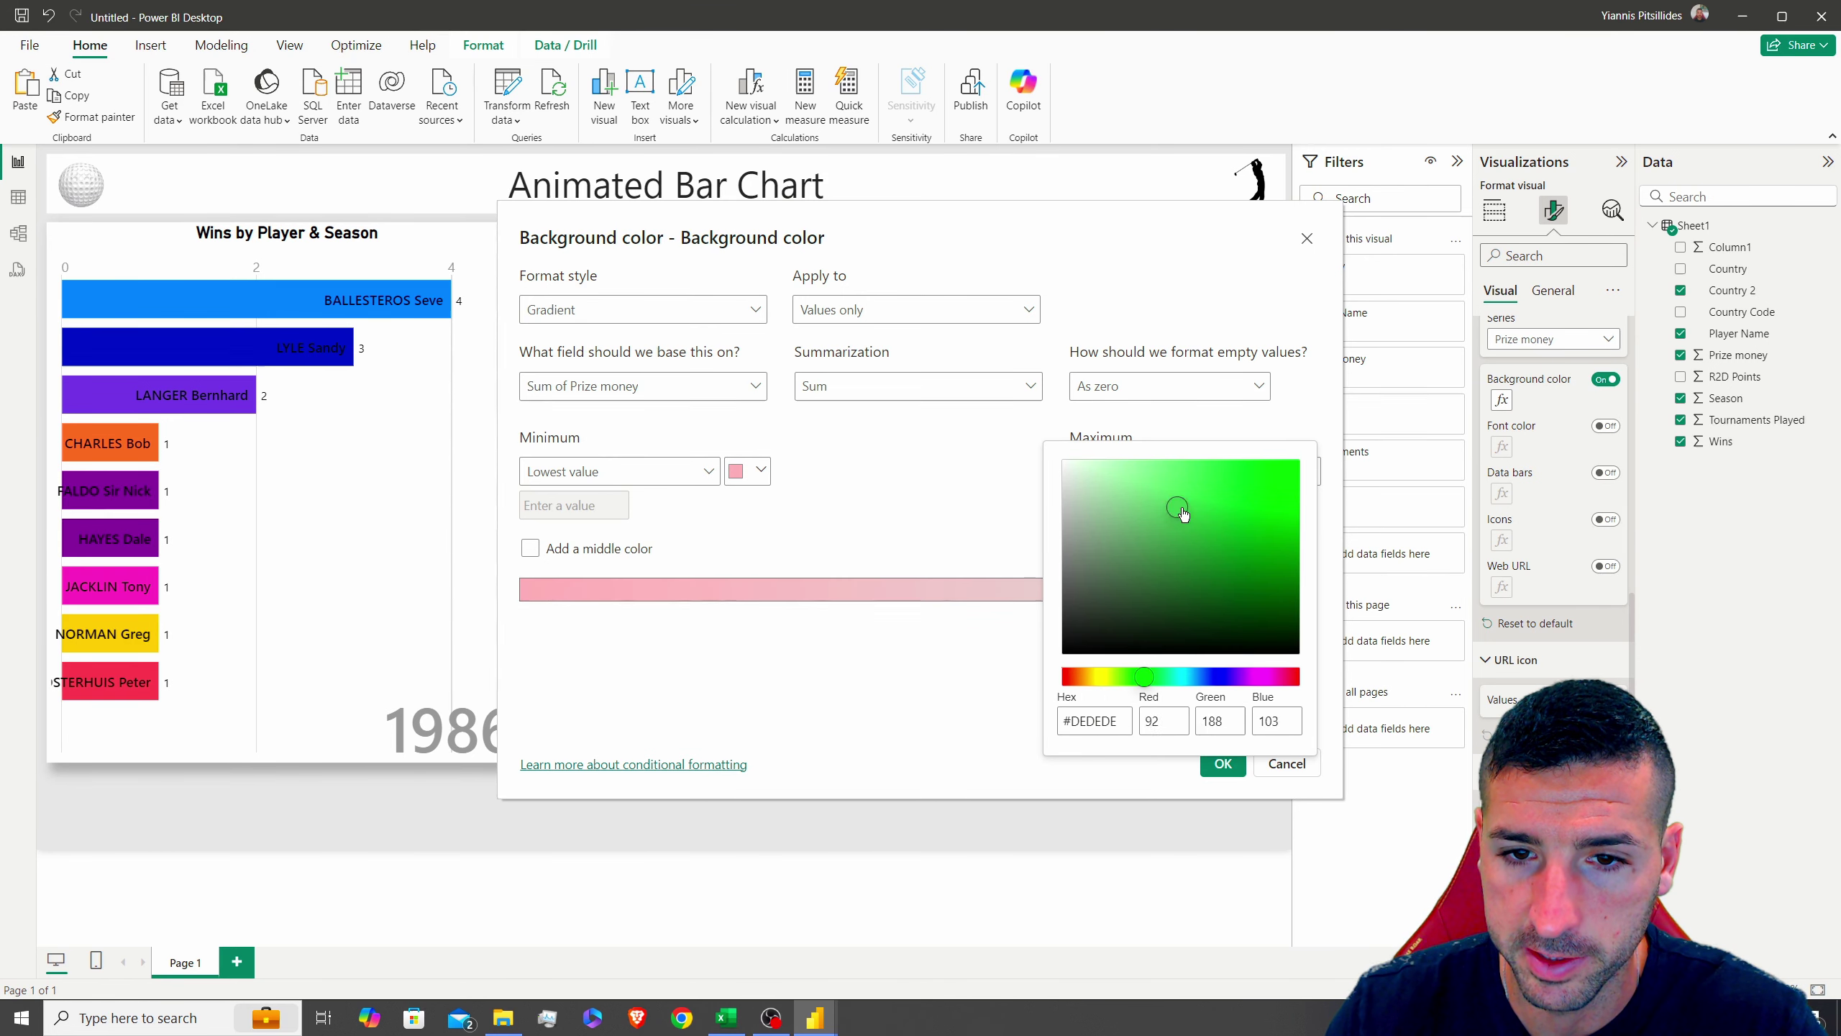
left_click(966, 729)
left_click(1205, 762)
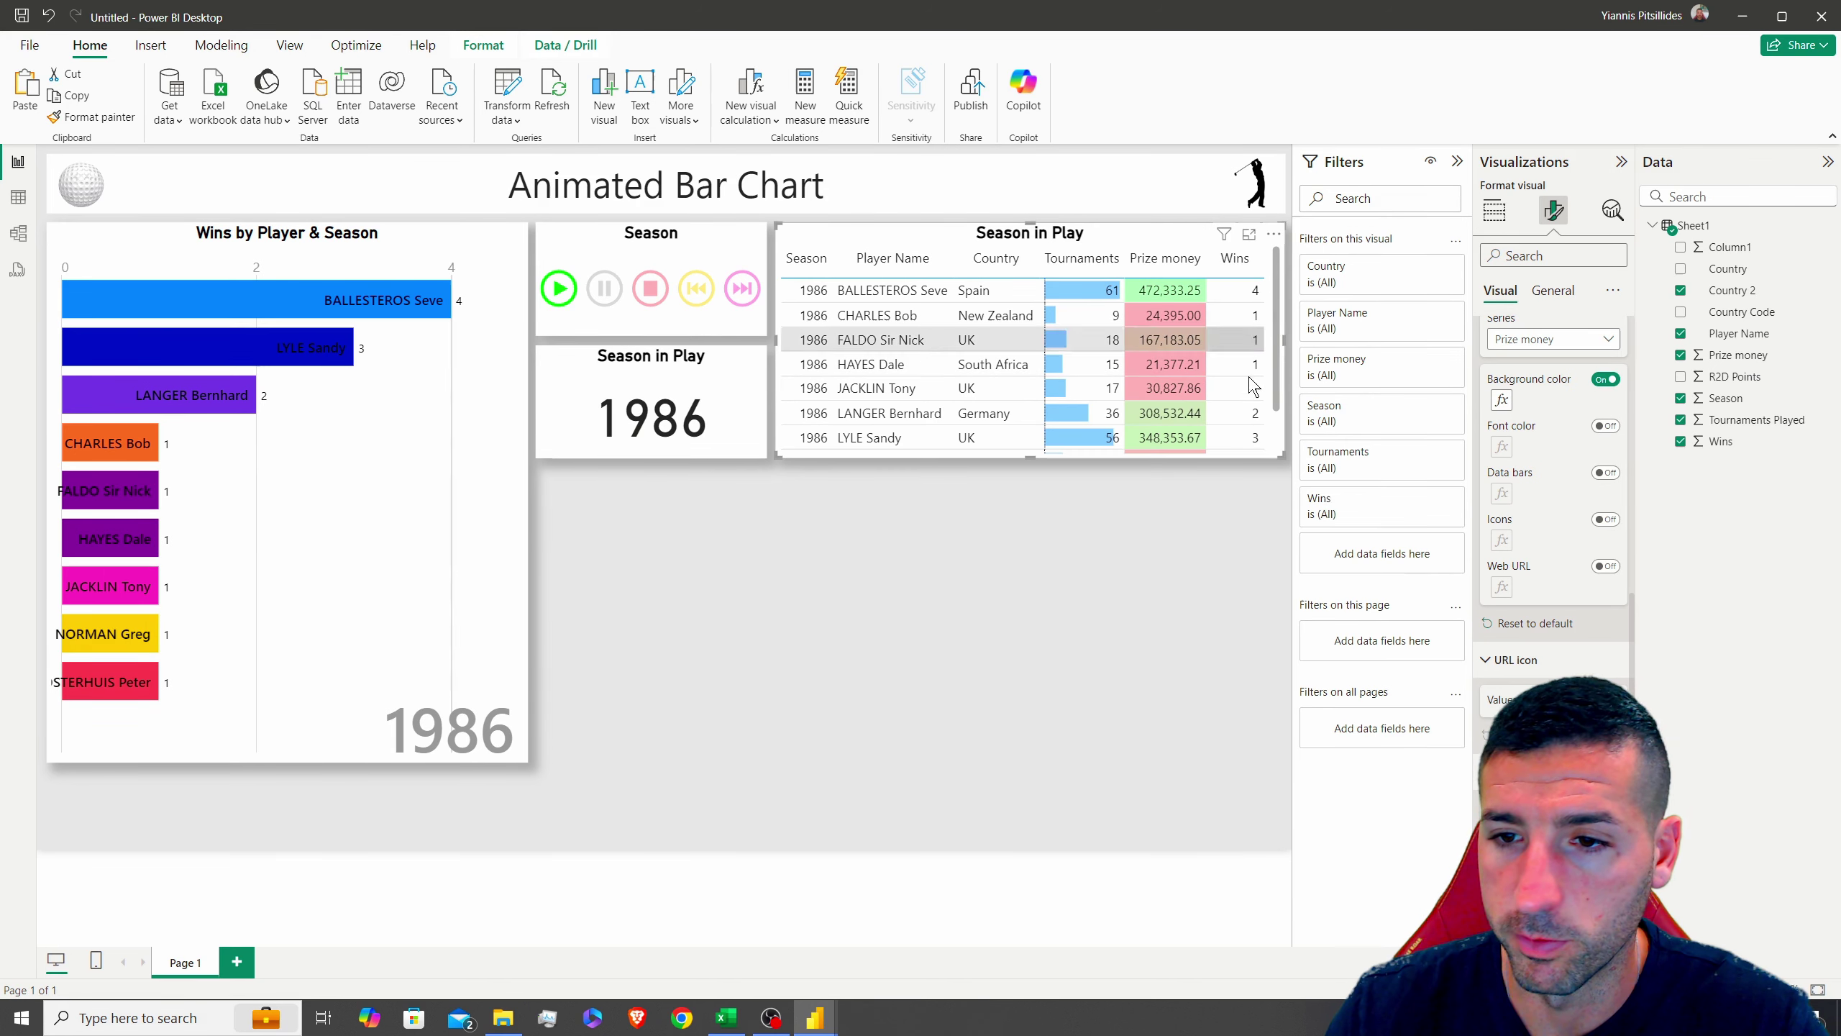
Turn on conditional icons for the table's Wins column and open their rules
left_click(1551, 339)
left_click(1533, 475)
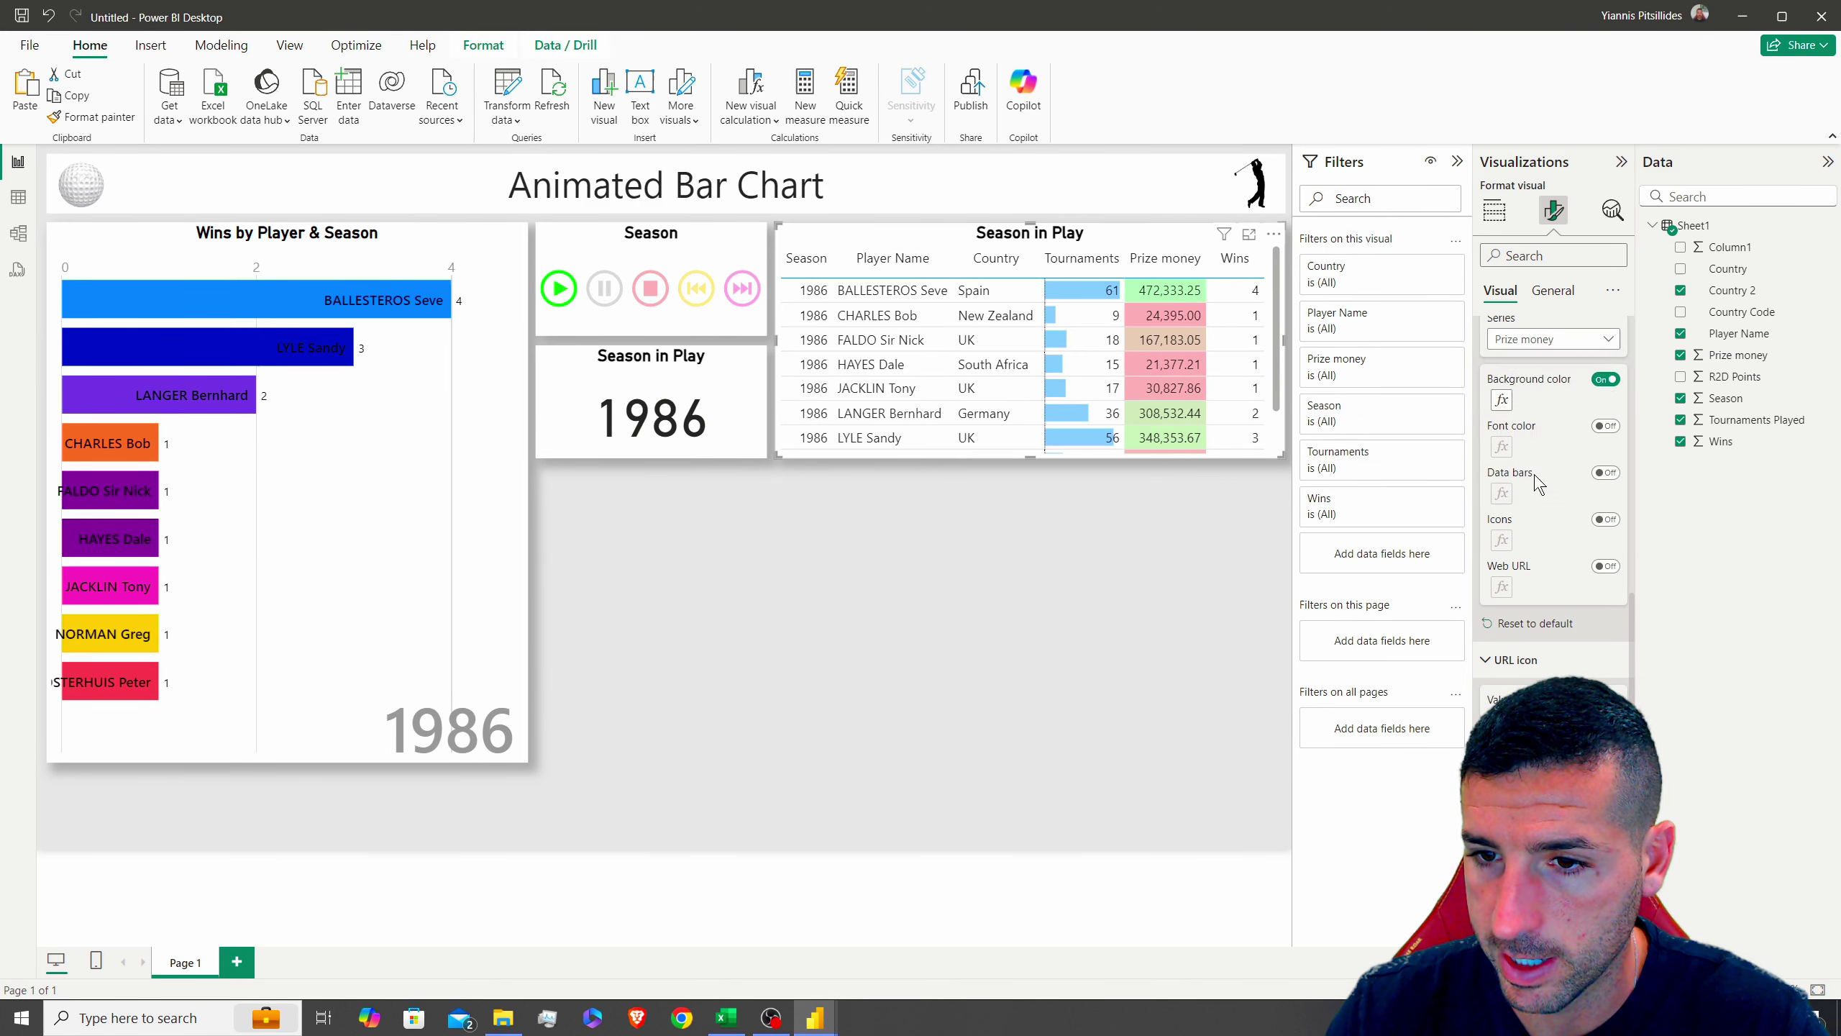
left_click(1501, 541)
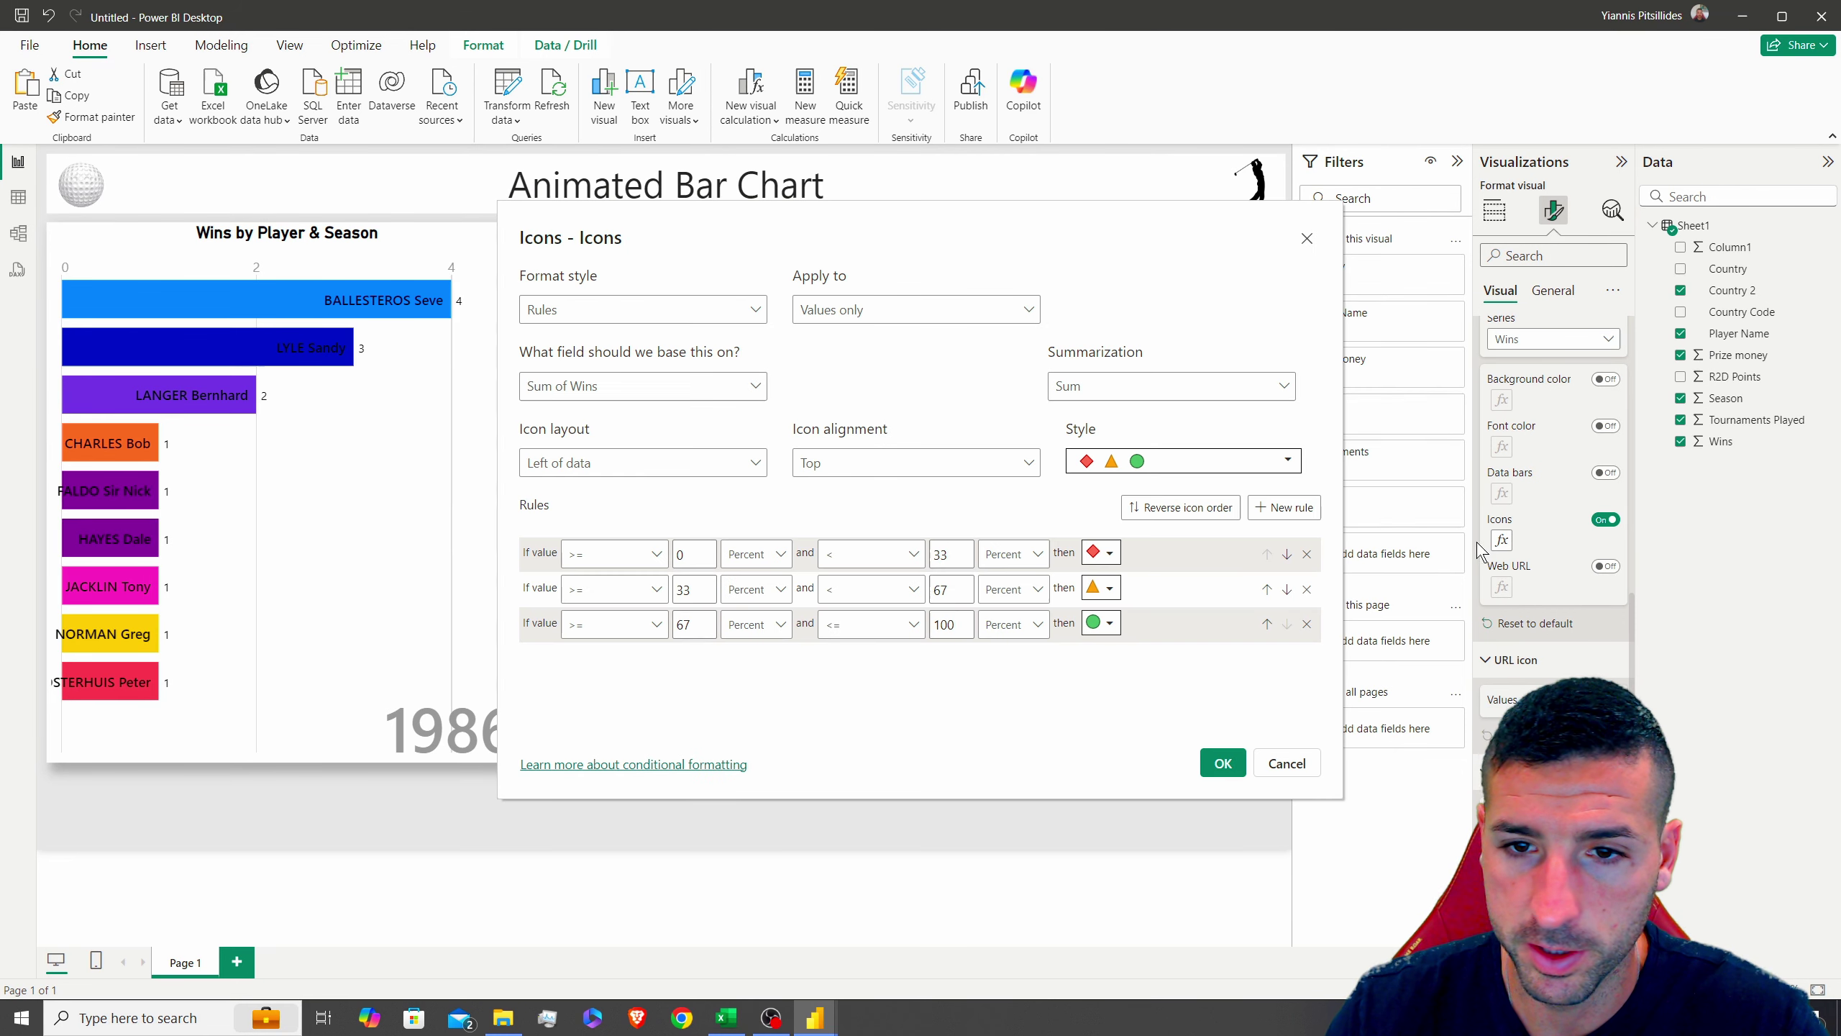
Set the Wins icon rules to red from 0 to 3, yellow from 3 to 5 and green from 5, with Number lower limits for red and yellow
left_click(786, 556)
left_click(759, 589)
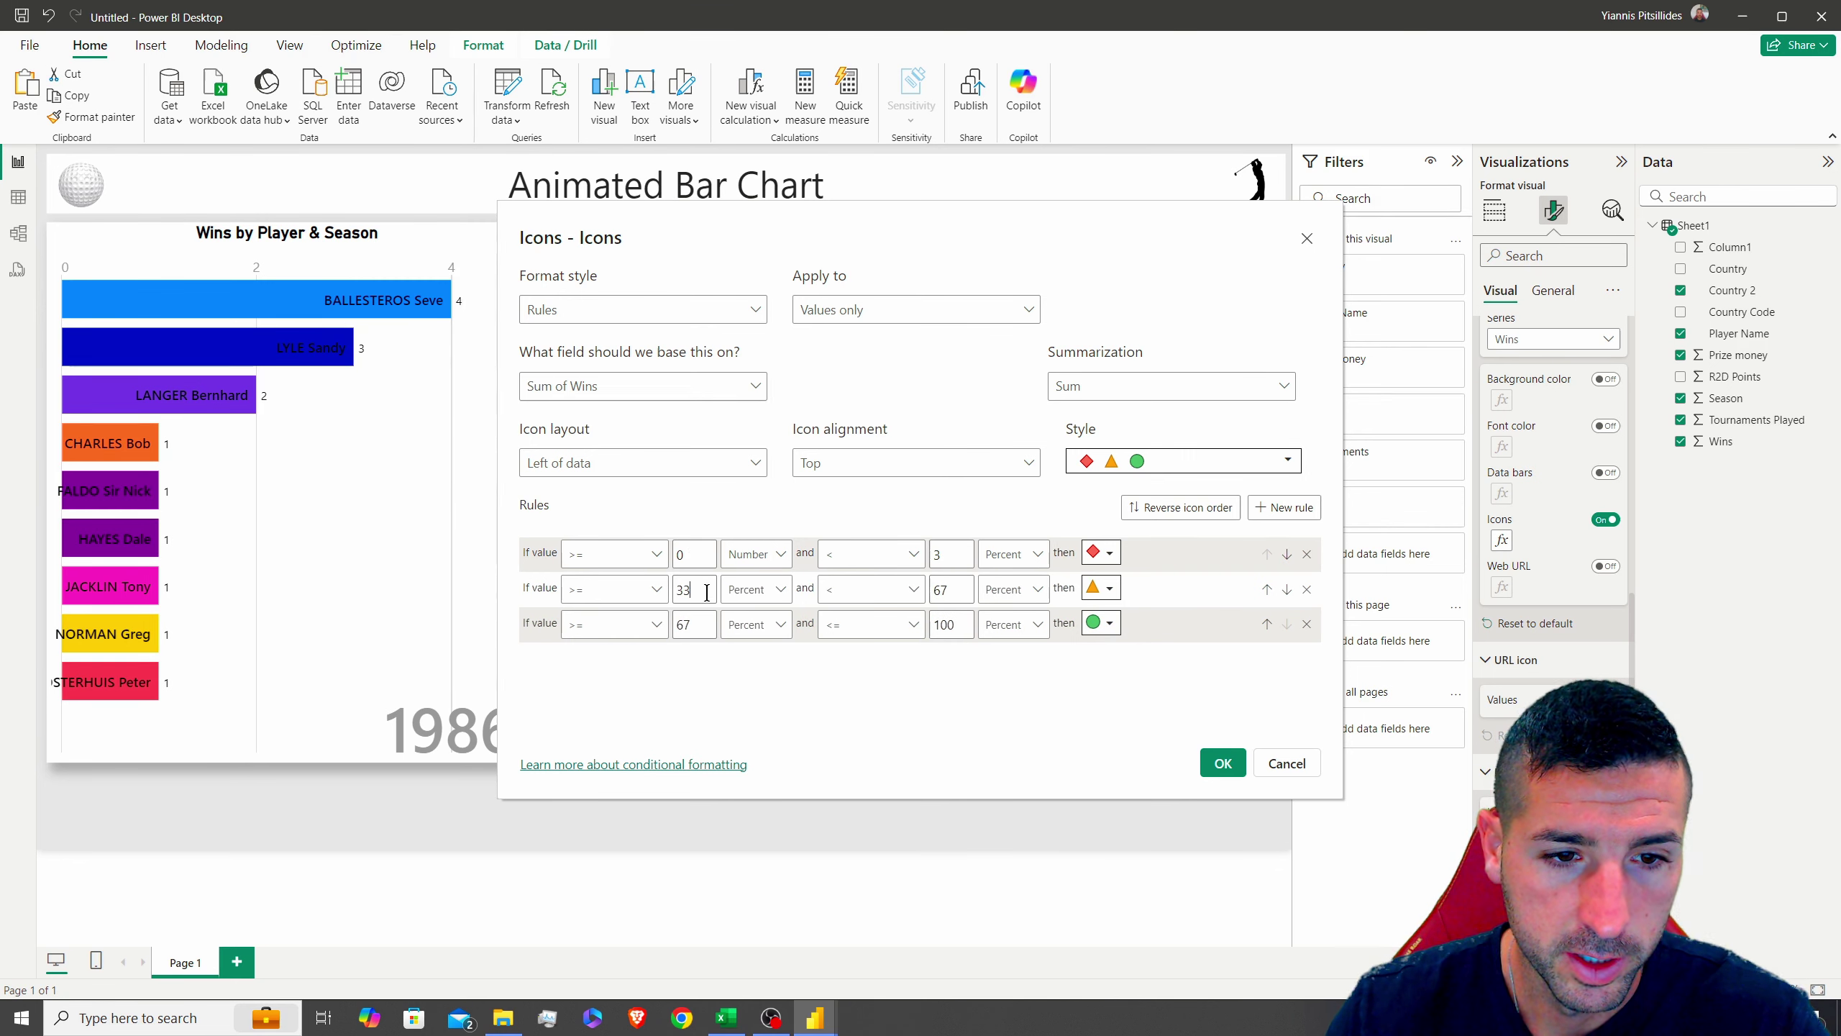
left_click(756, 589)
left_click(754, 622)
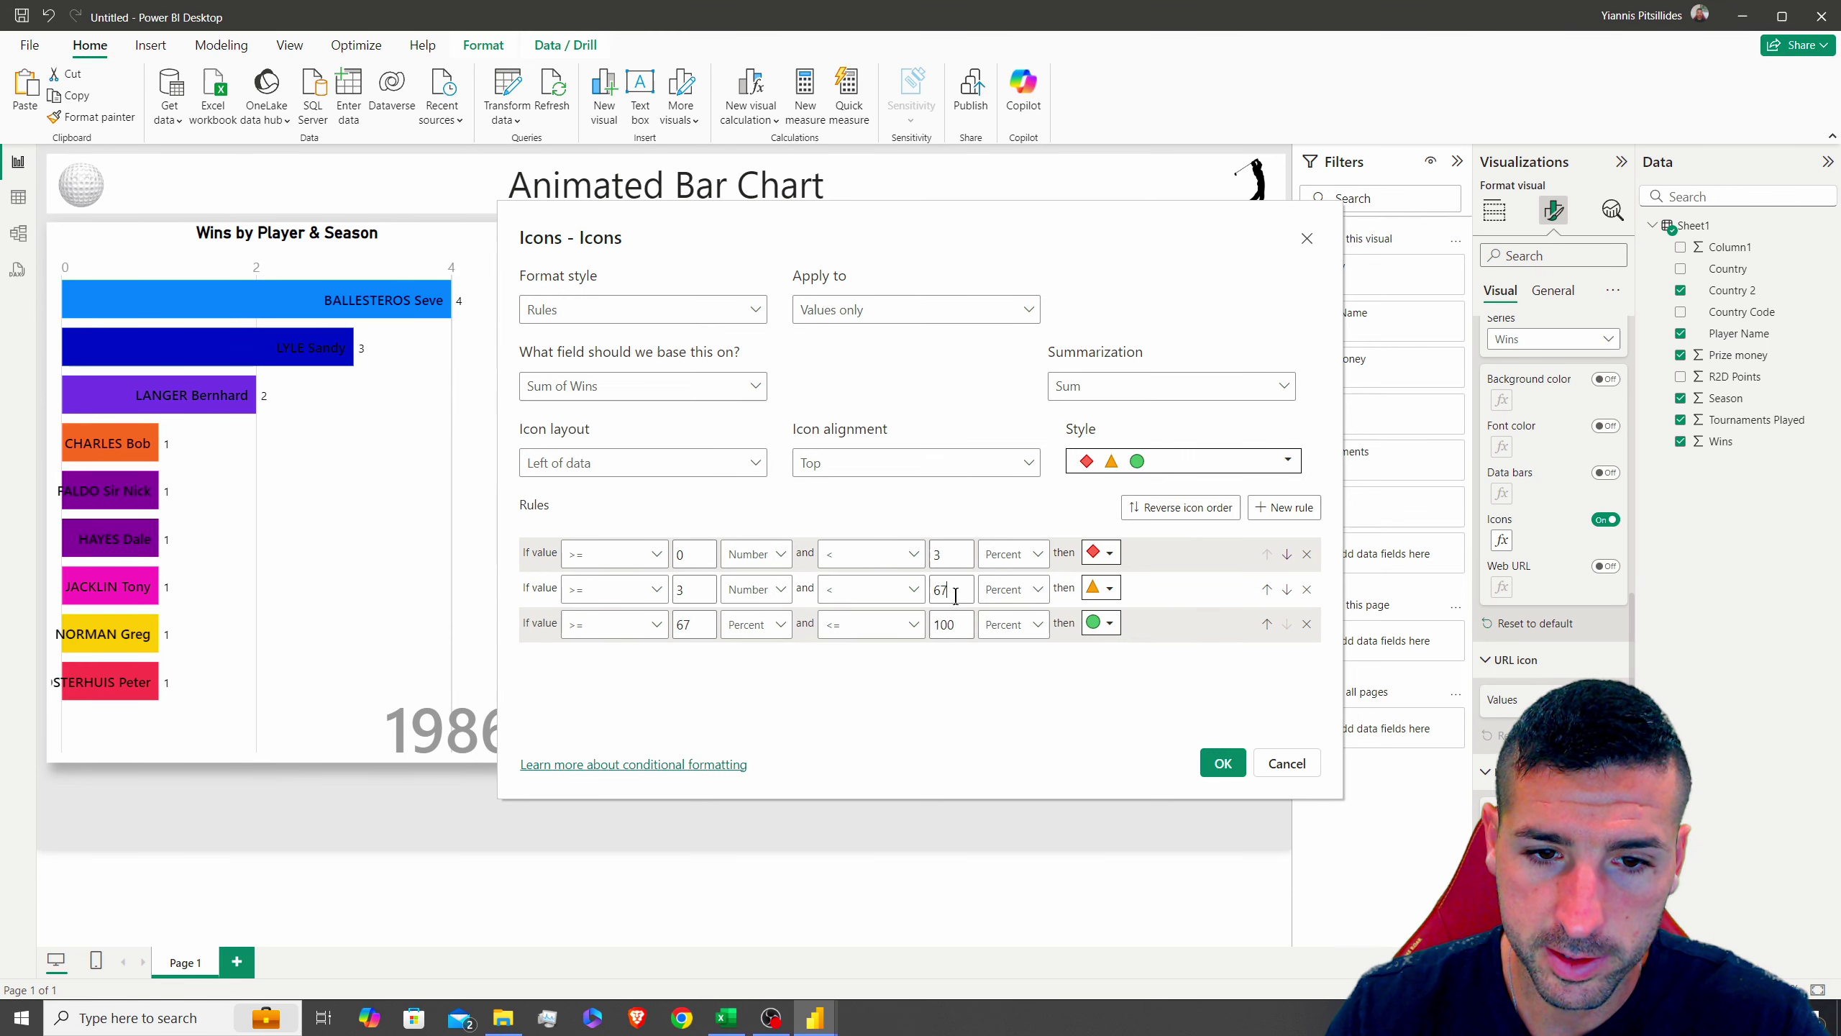
key("BackSpace")
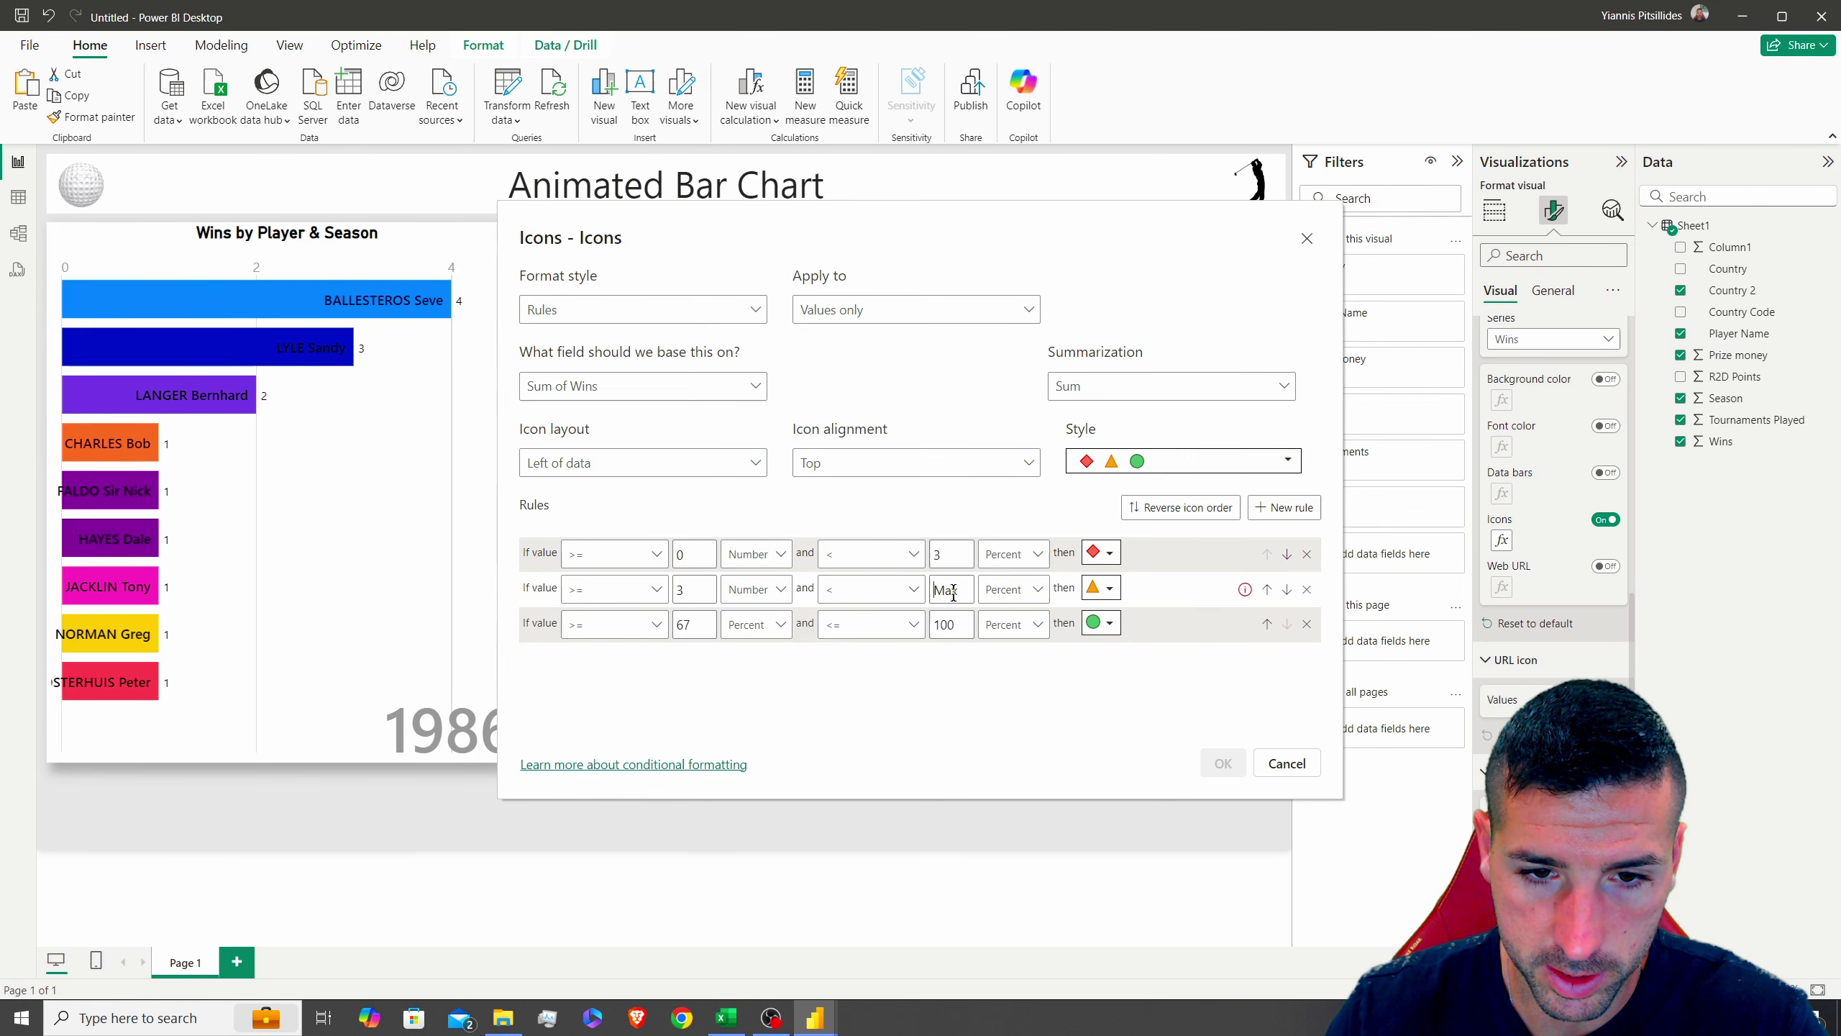
type("5")
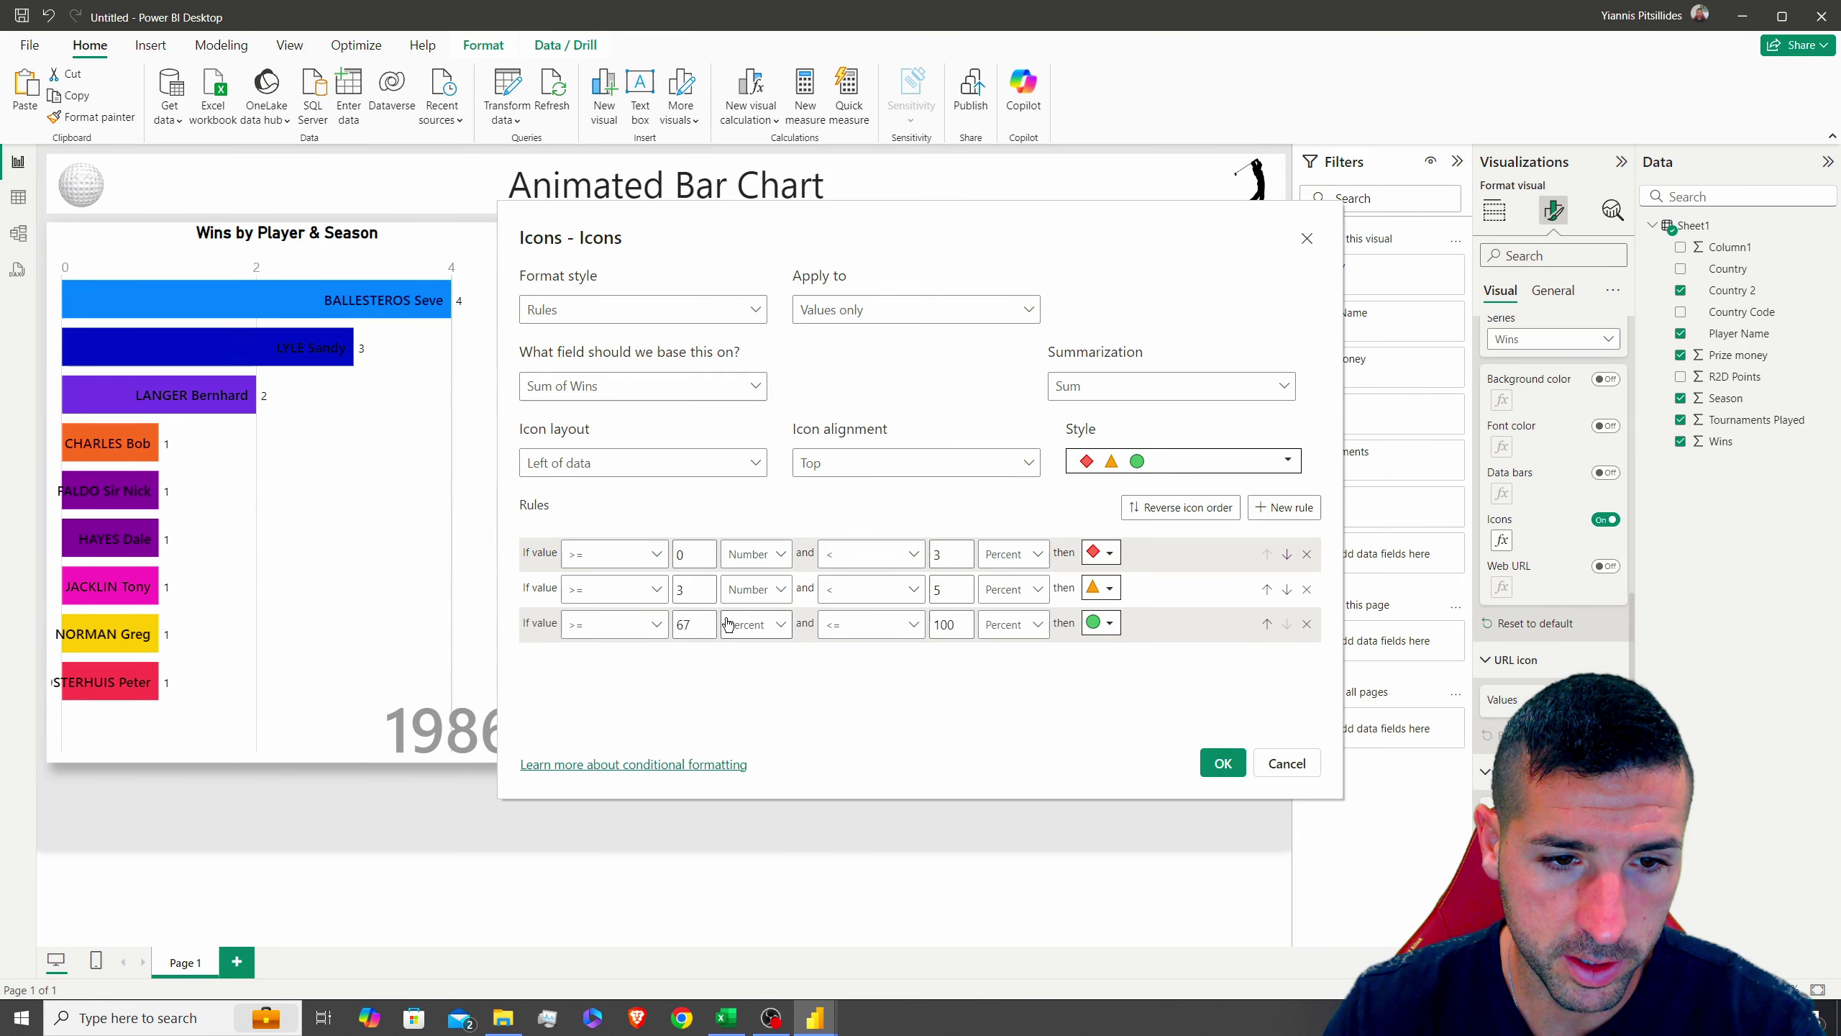
type("5")
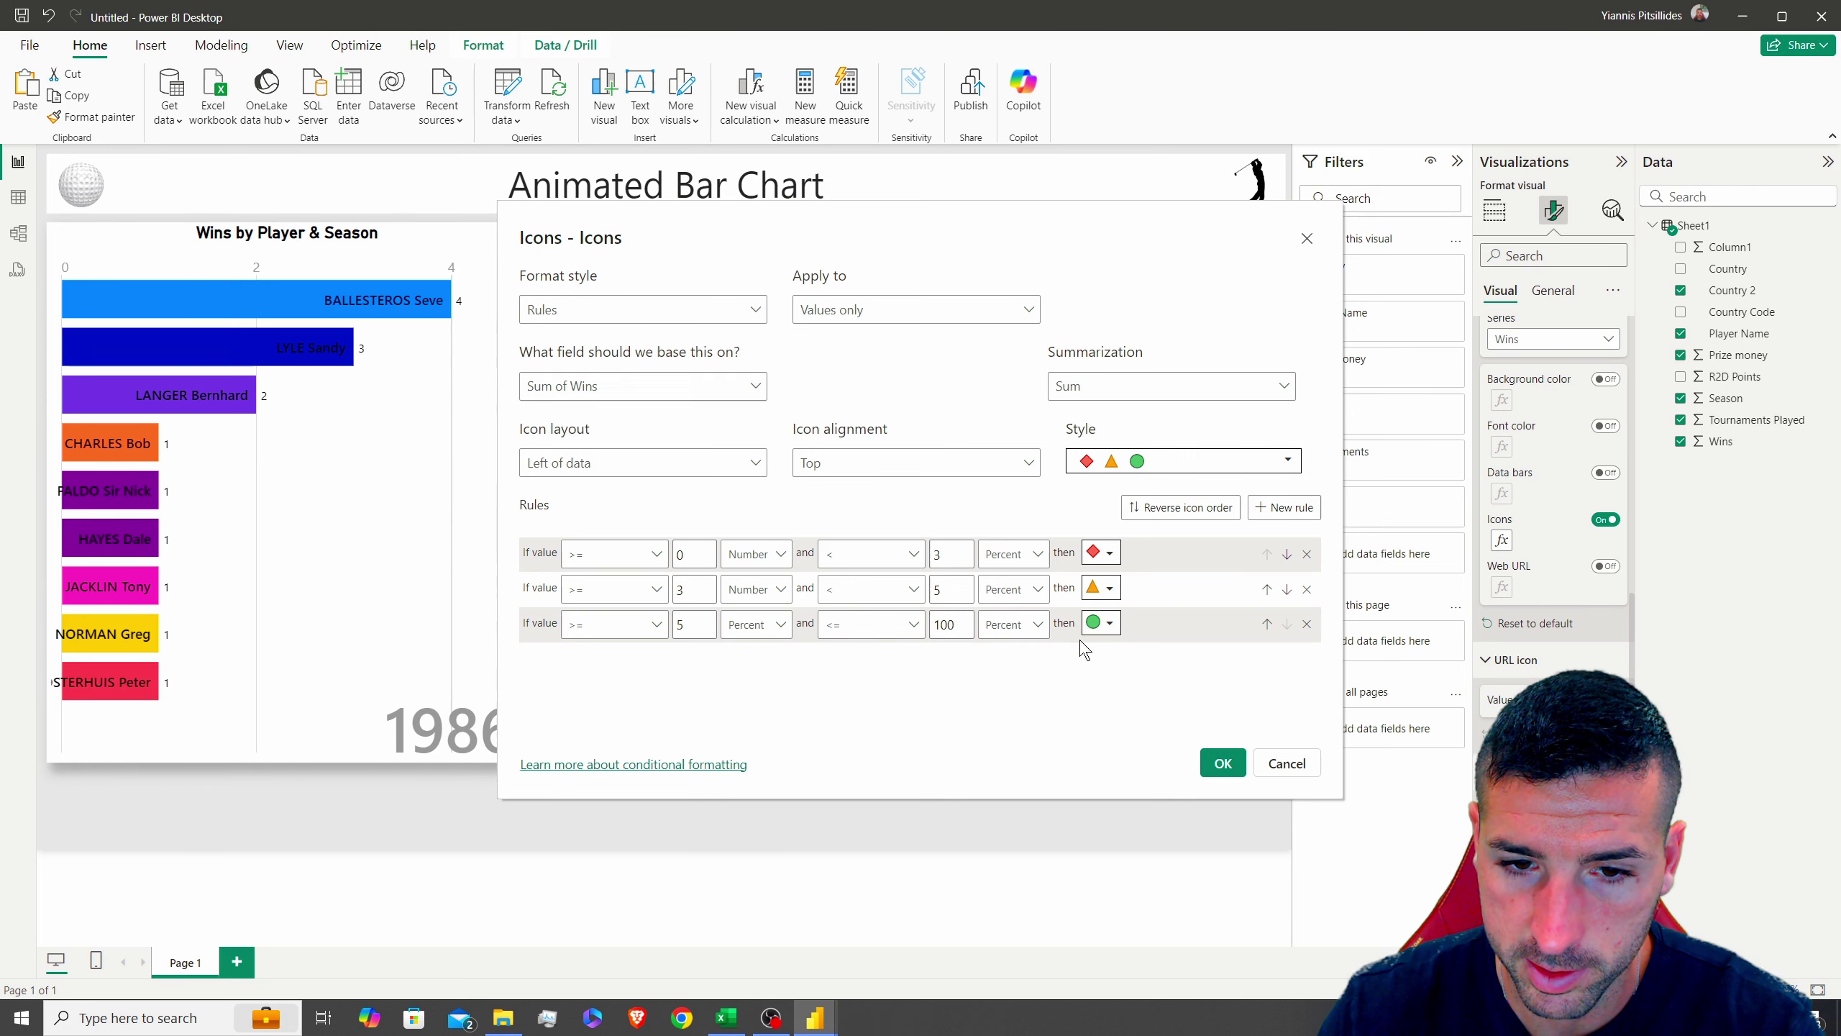
left_click(1223, 762)
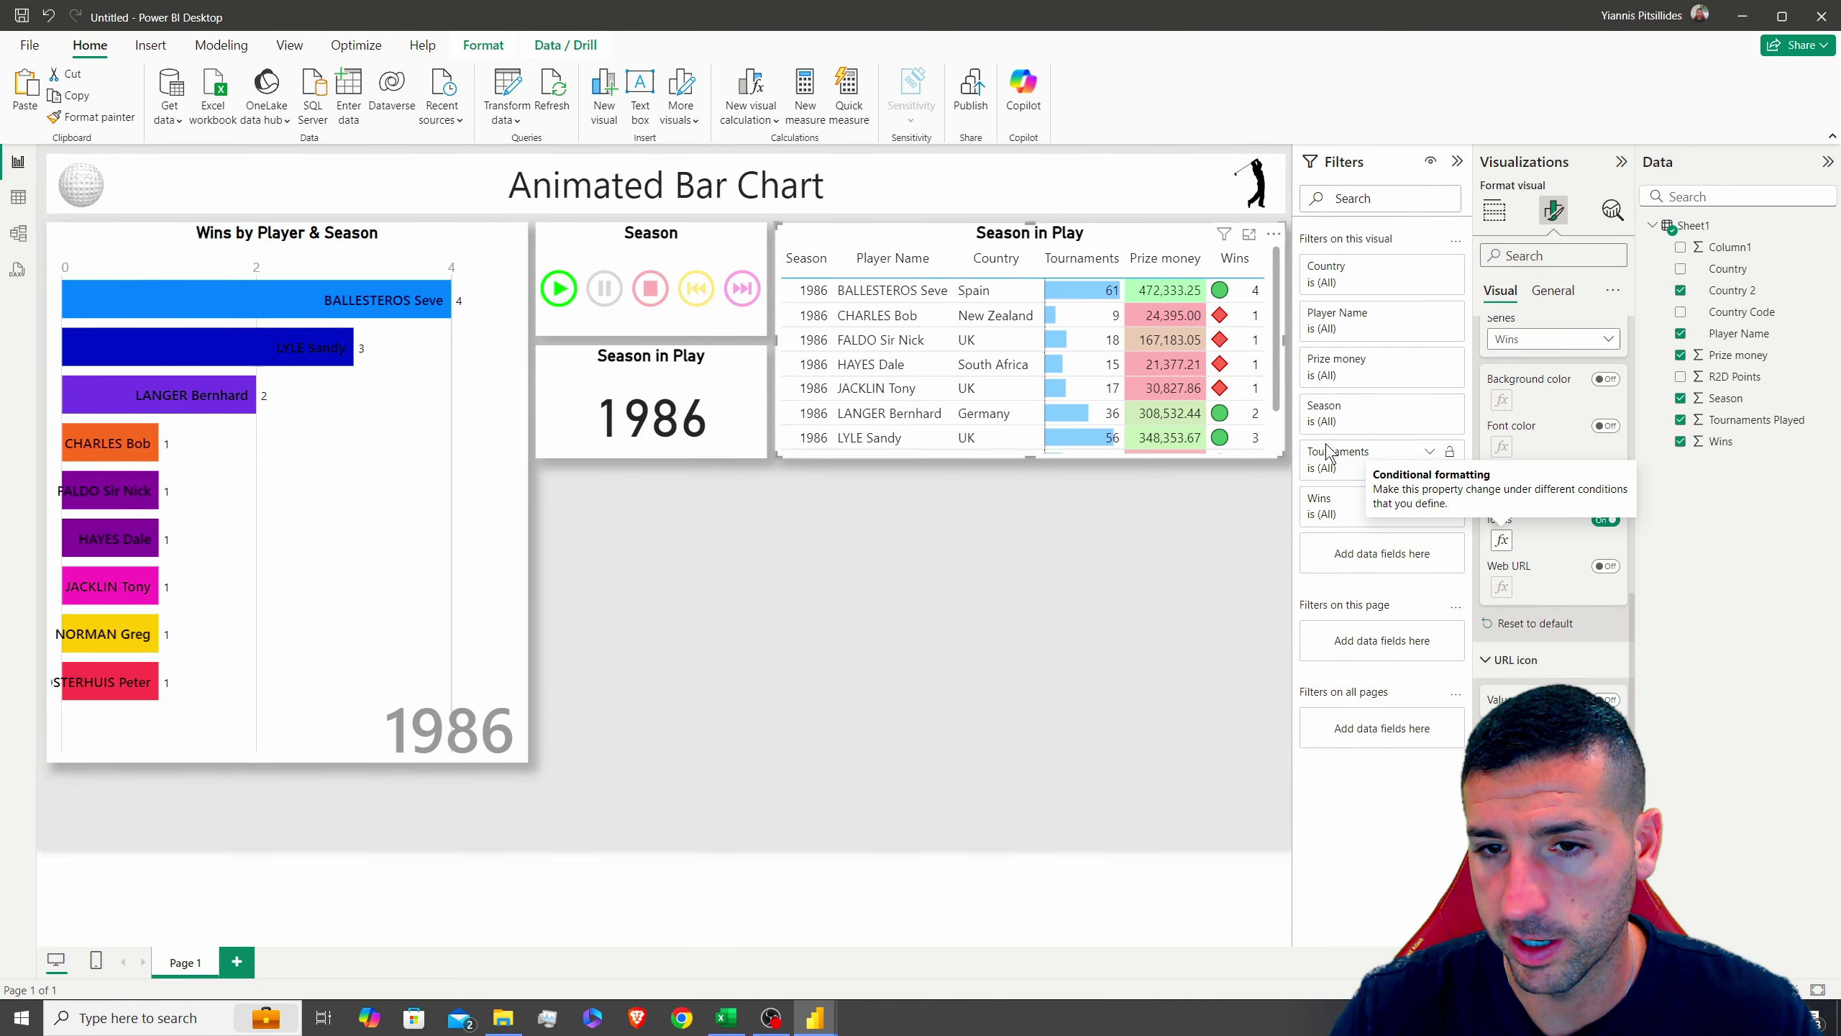
Change the Wins icon rules so red includes values <= 3 and yellow starts at values > 3
left_click(1513, 549)
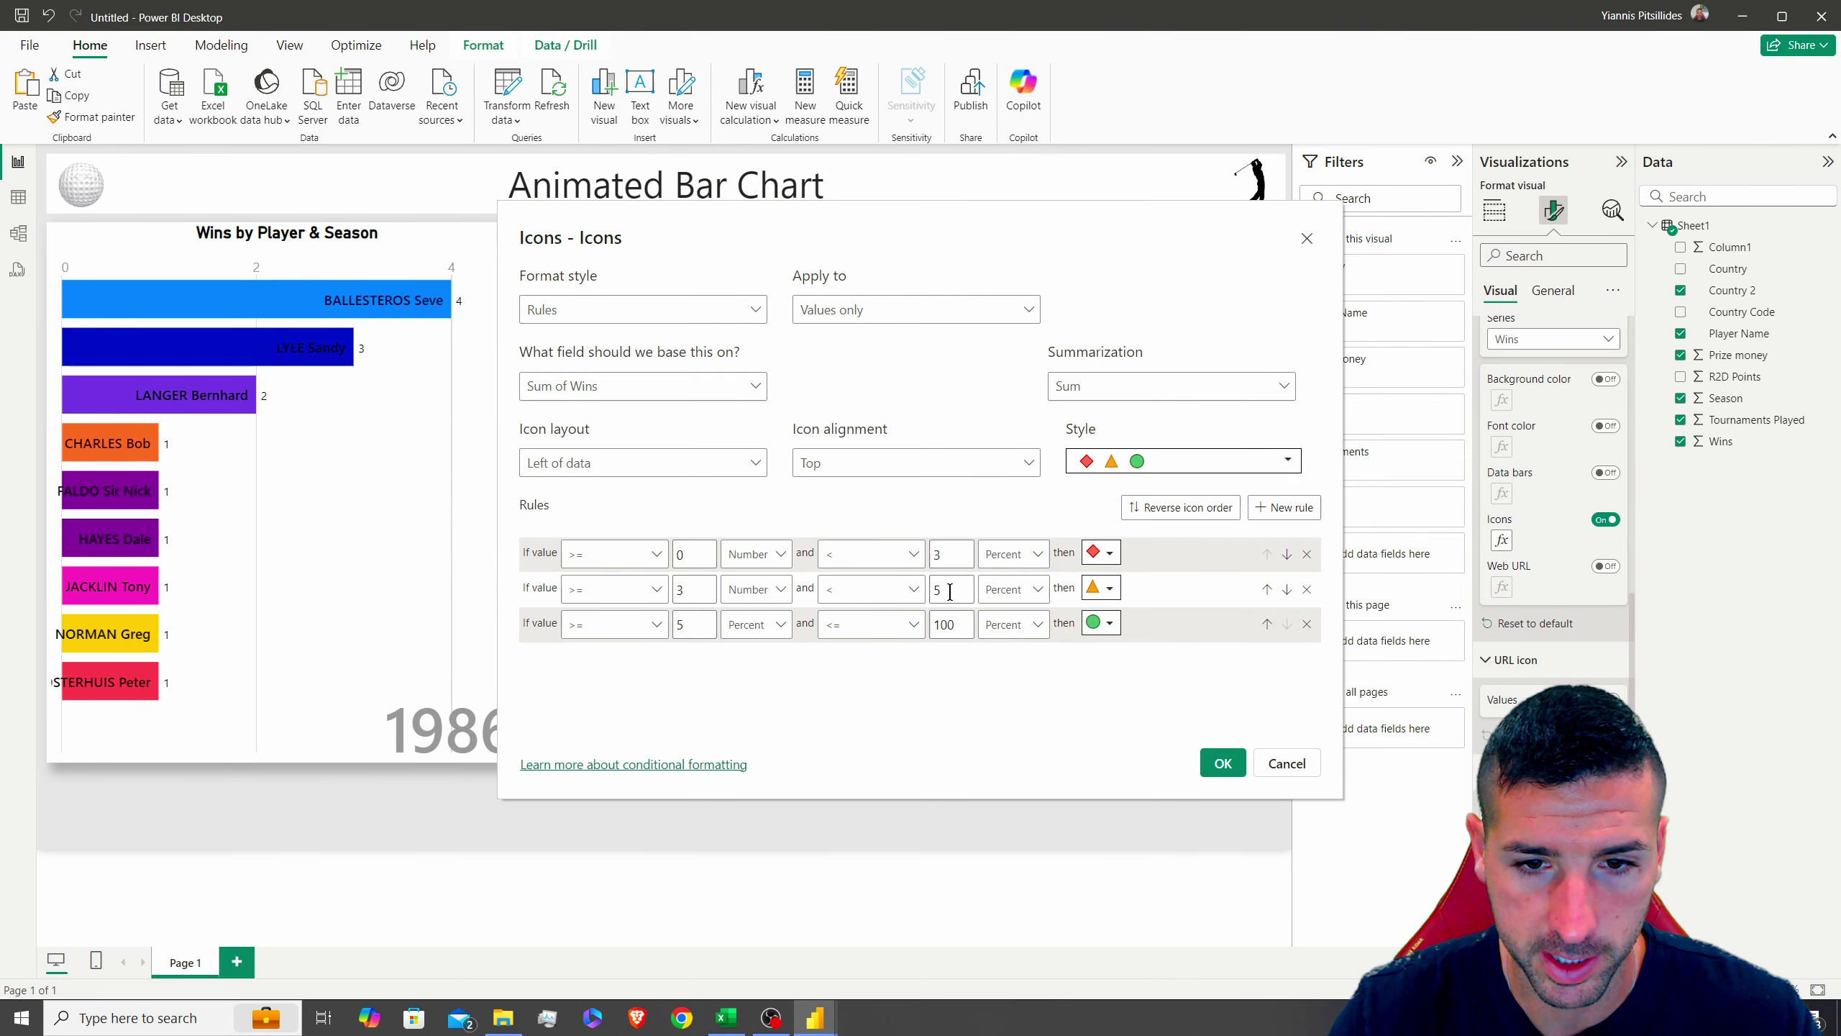
left_click(869, 555)
left_click(833, 614)
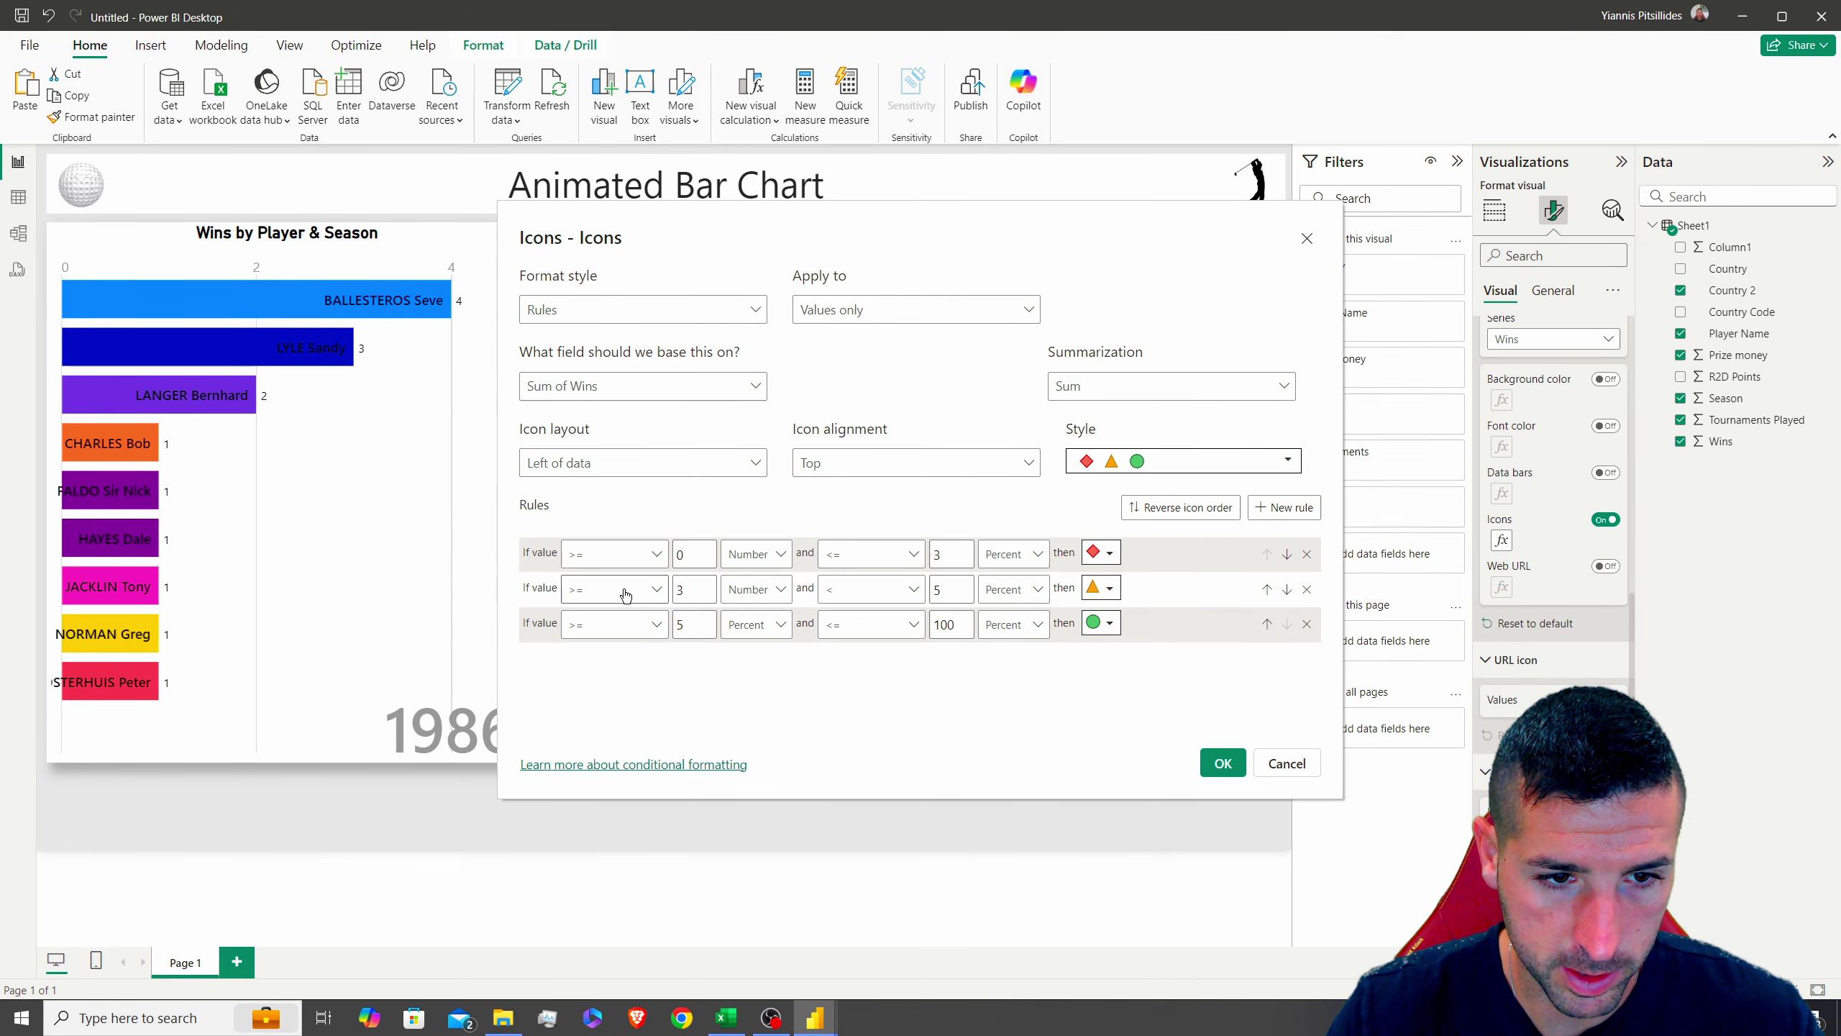
left_click(618, 589)
left_click(600, 620)
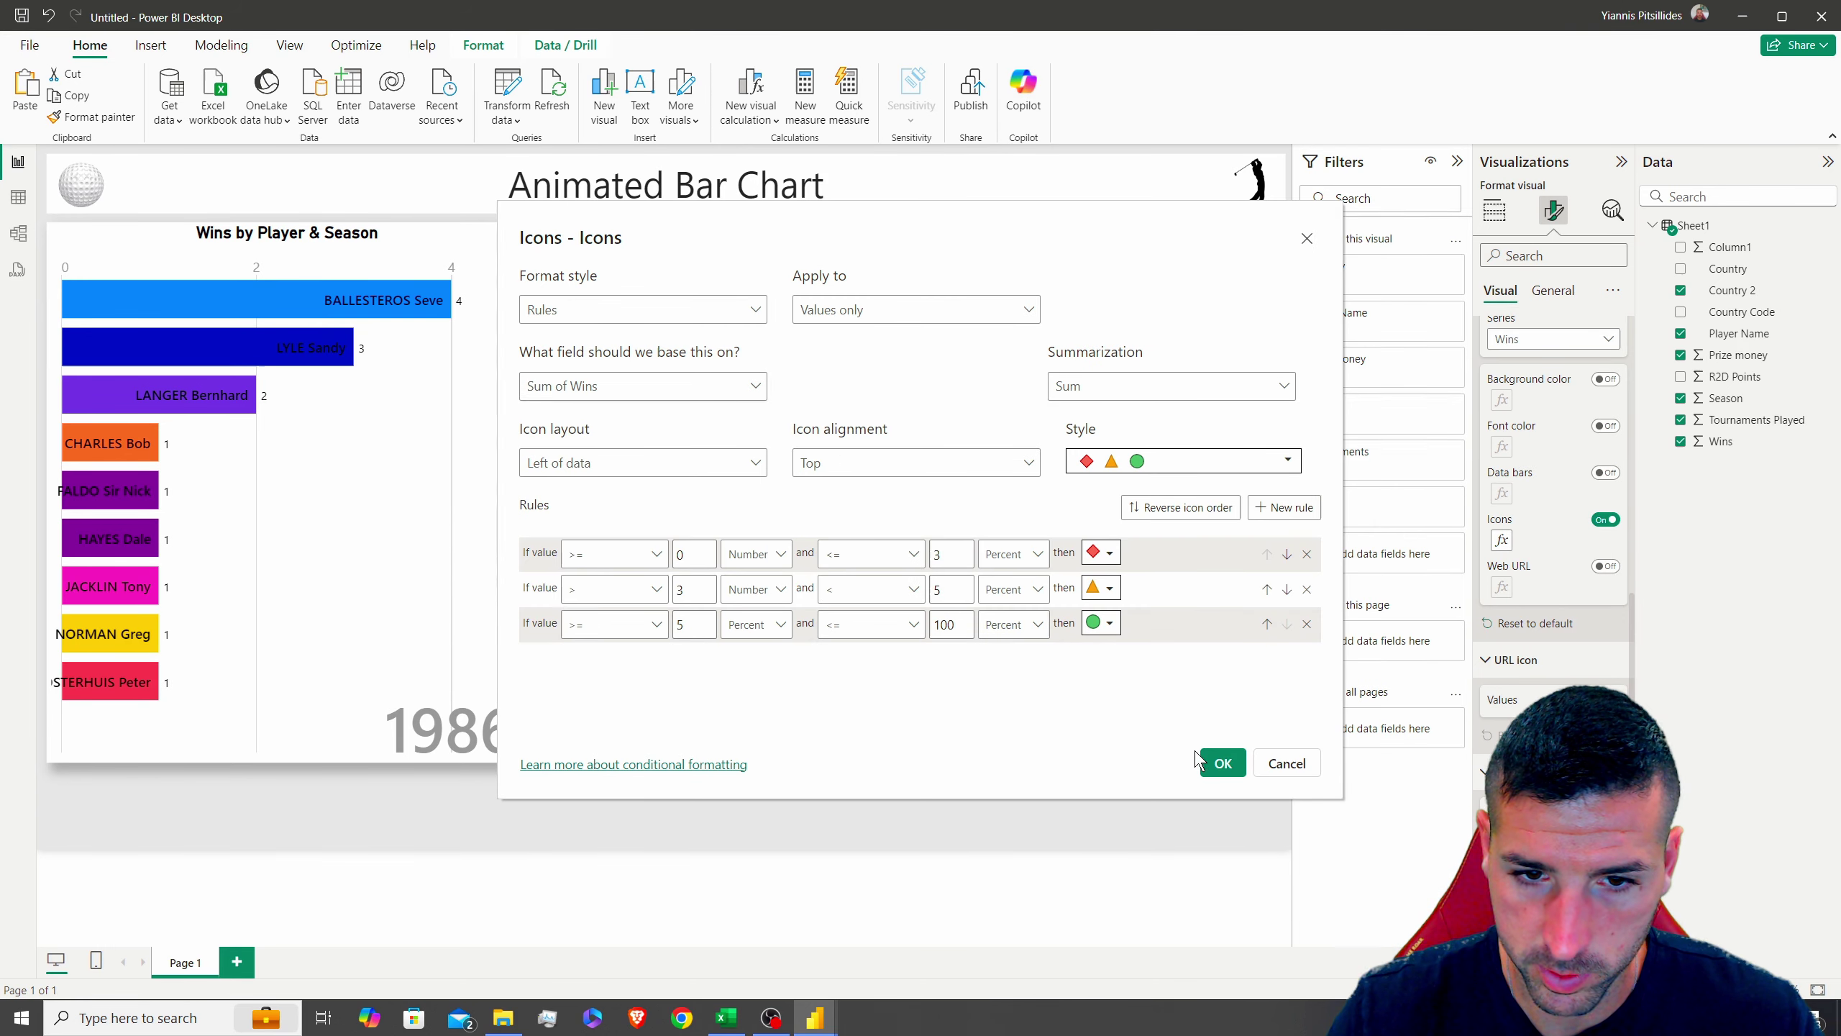
left_click(1223, 762)
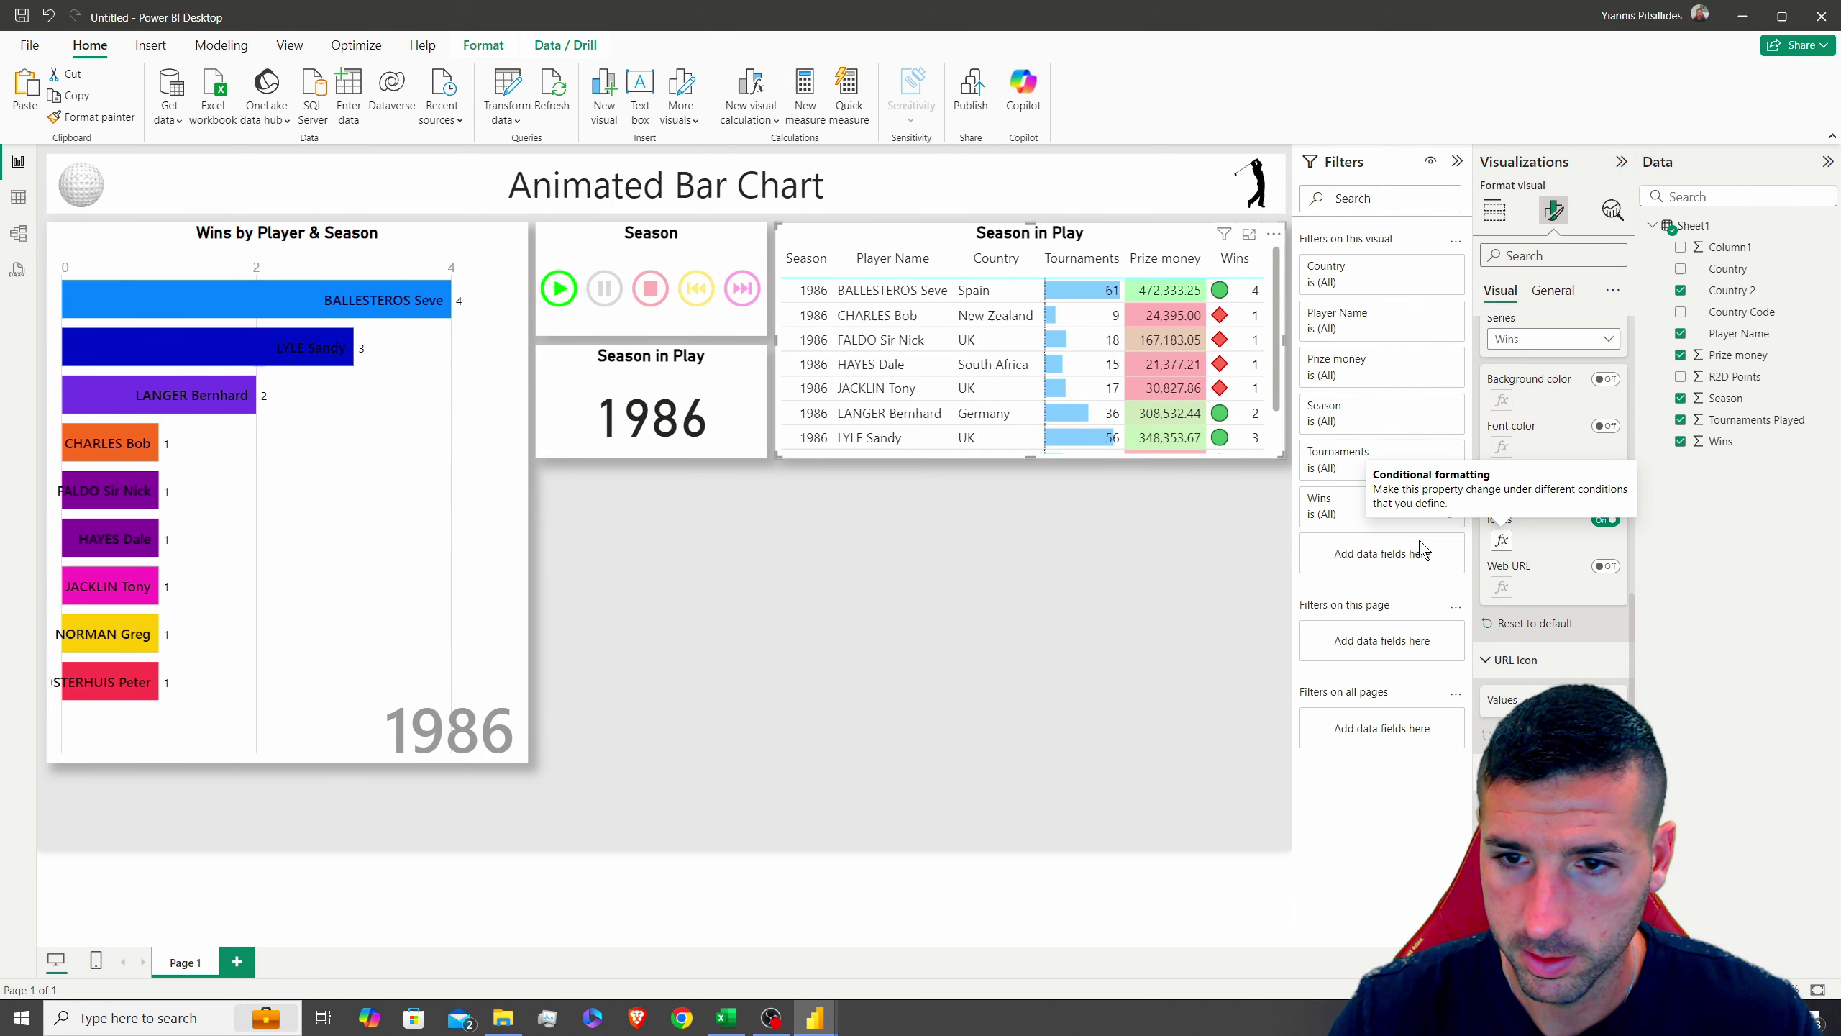
Switch all remaining Percent limits in the Wins icon rules to Number and play the season animation
left_click(1502, 540)
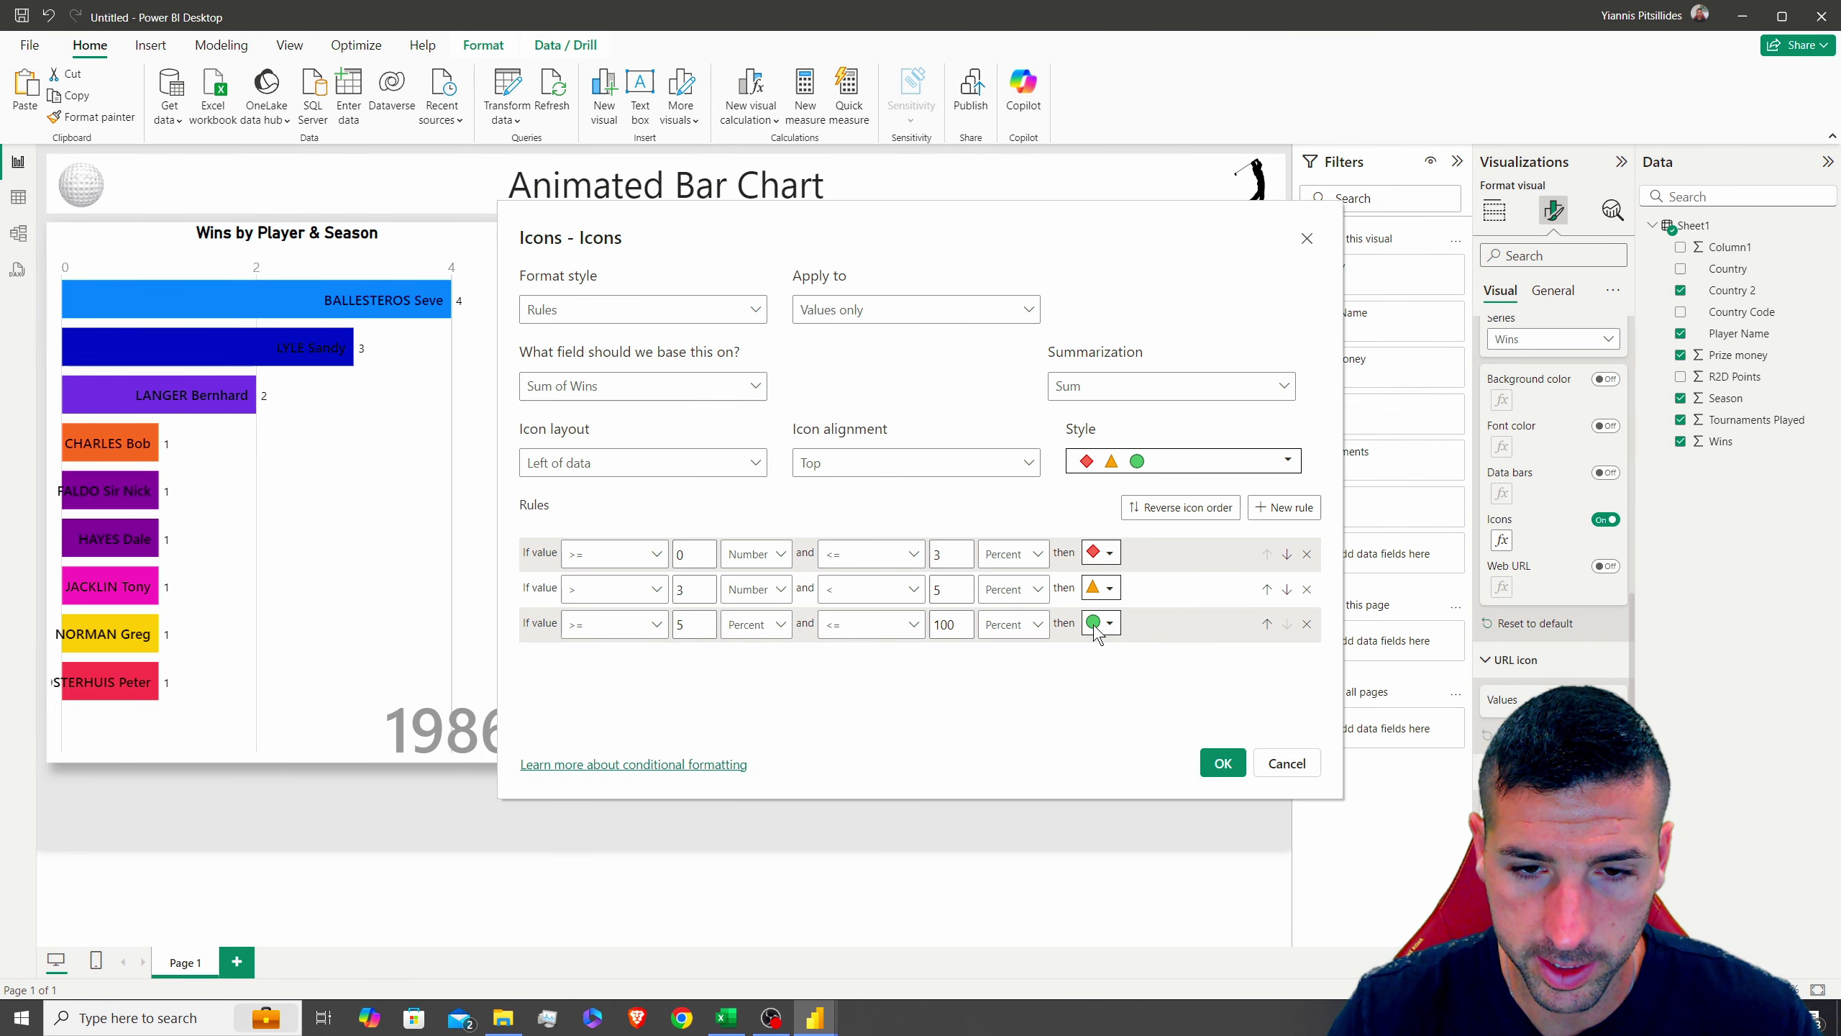
left_click(986, 562)
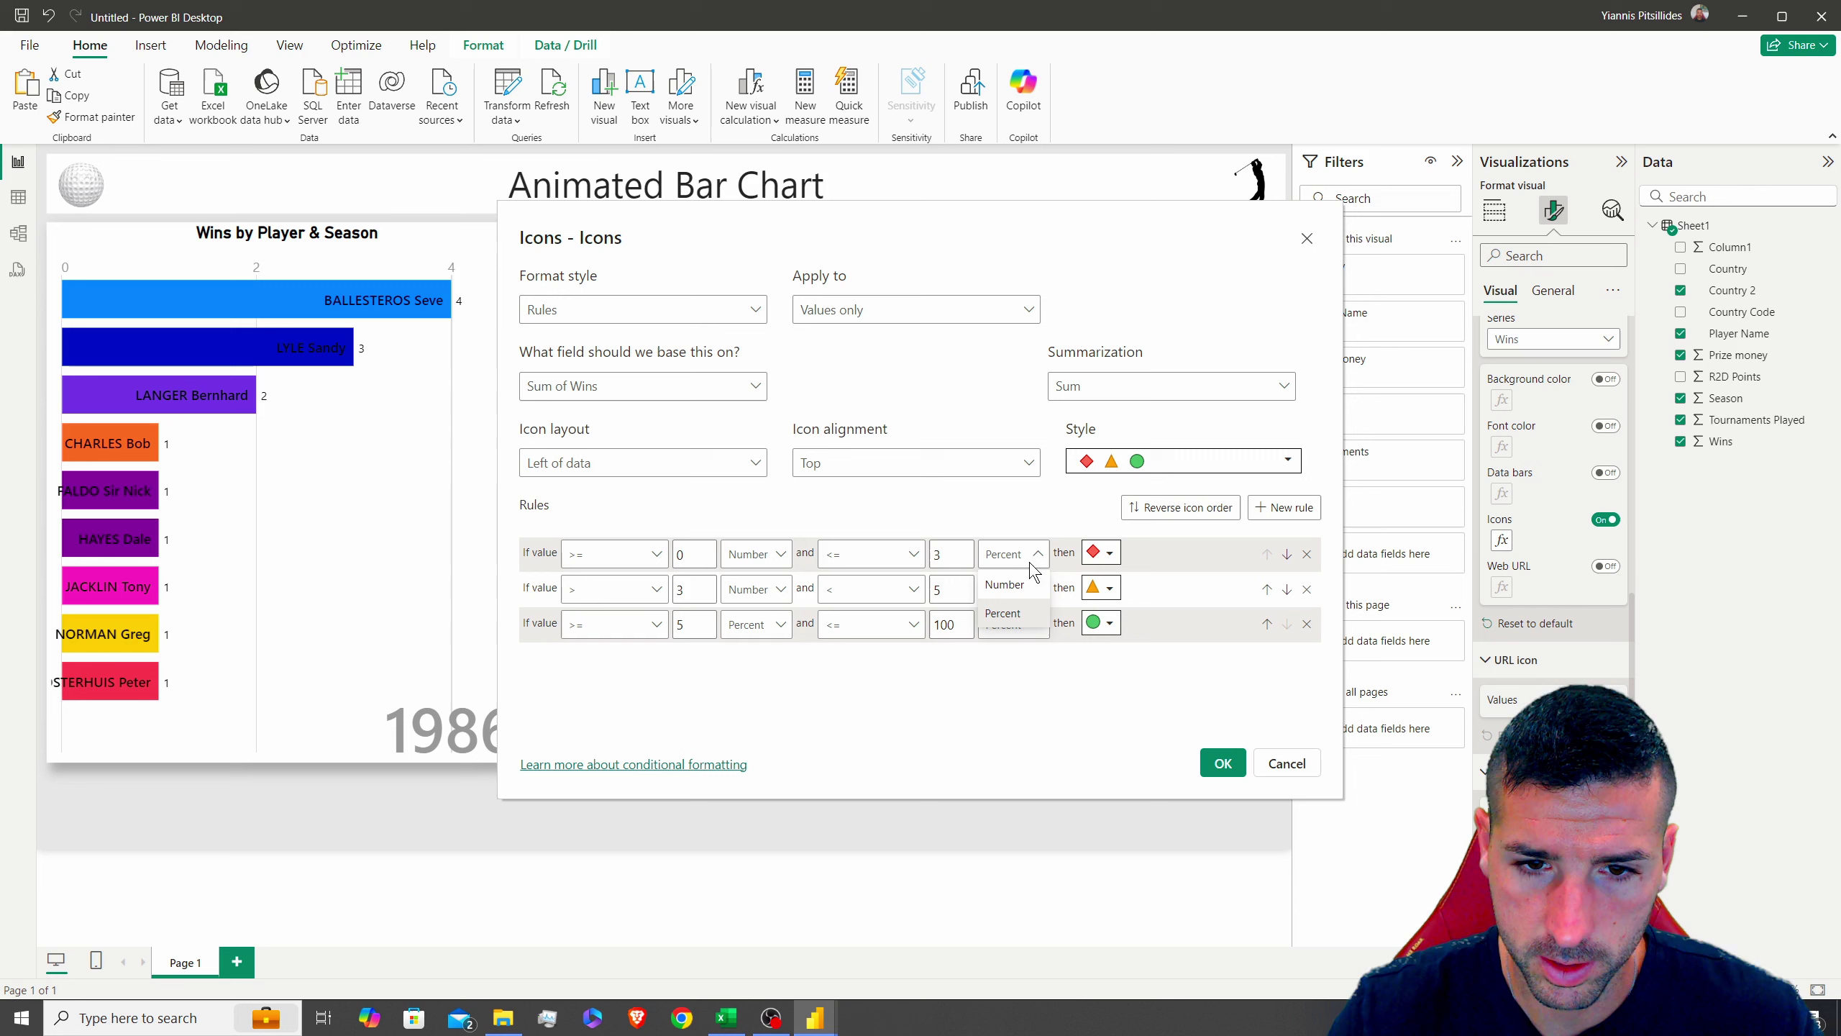
left_click(1004, 583)
left_click(1011, 589)
left_click(1004, 617)
left_click(1015, 625)
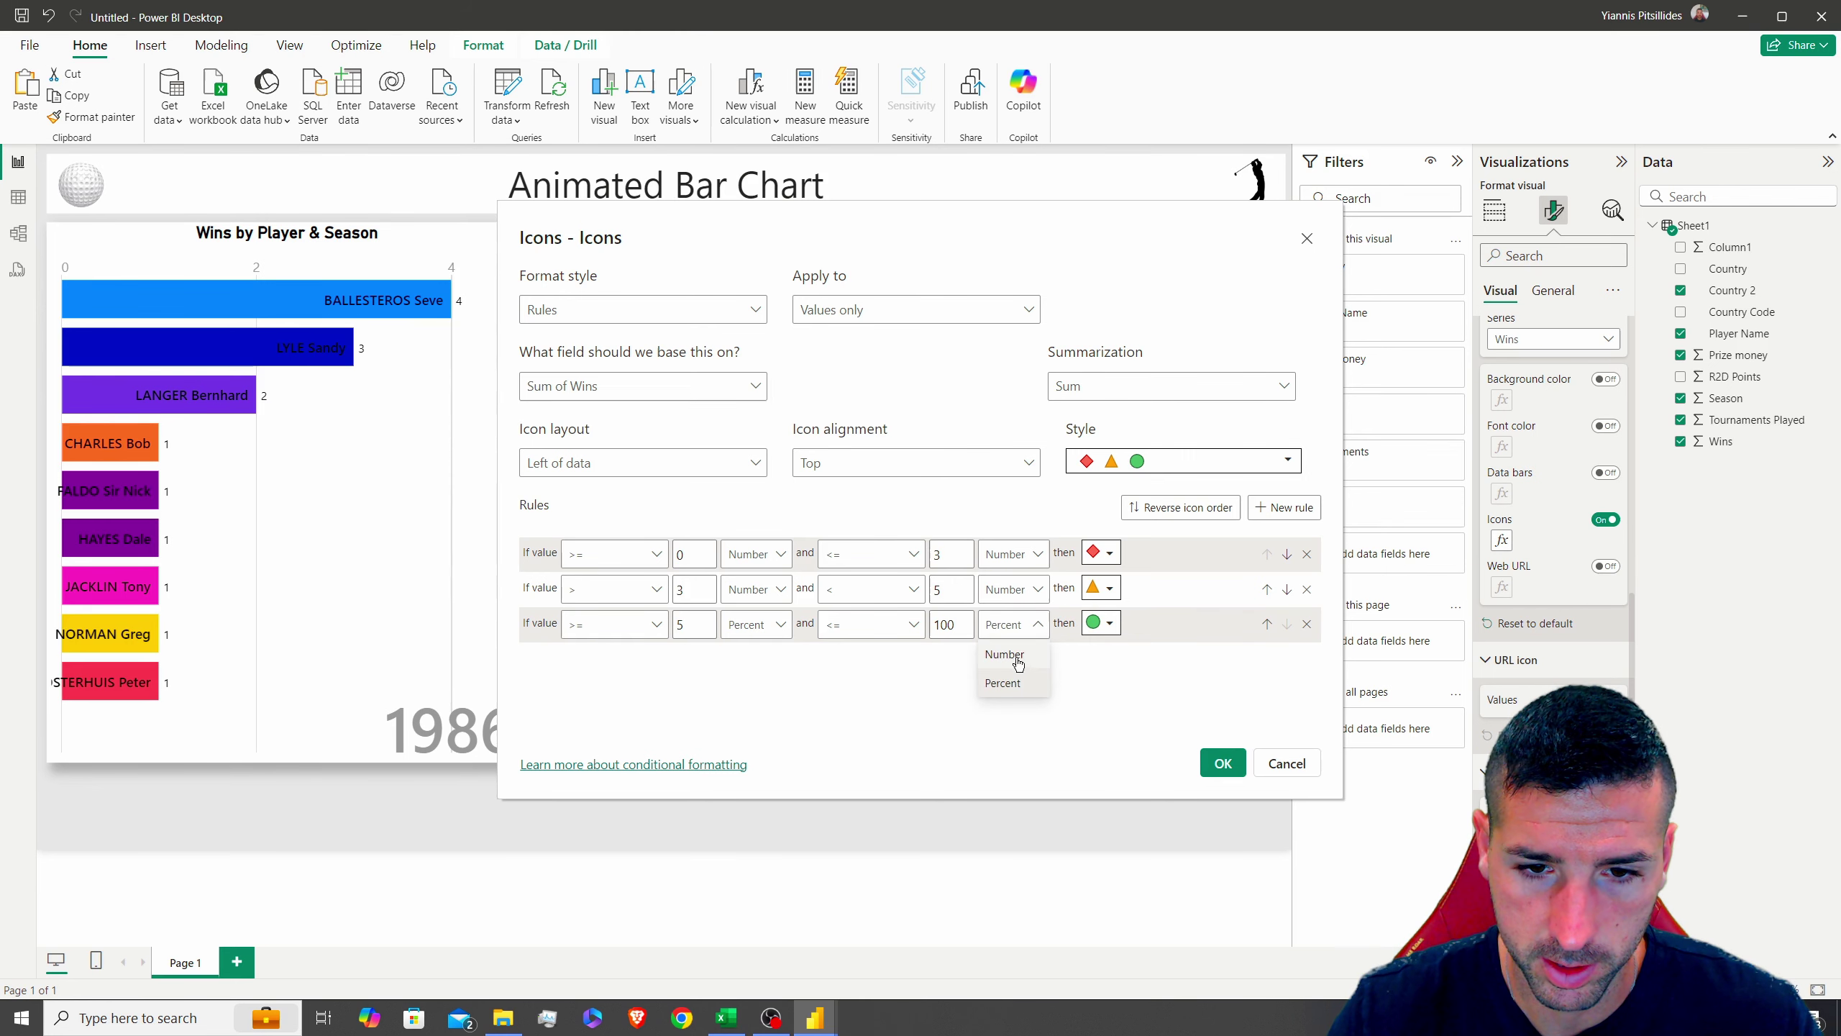
left_click(1017, 660)
left_click(770, 632)
left_click(751, 656)
left_click(1222, 762)
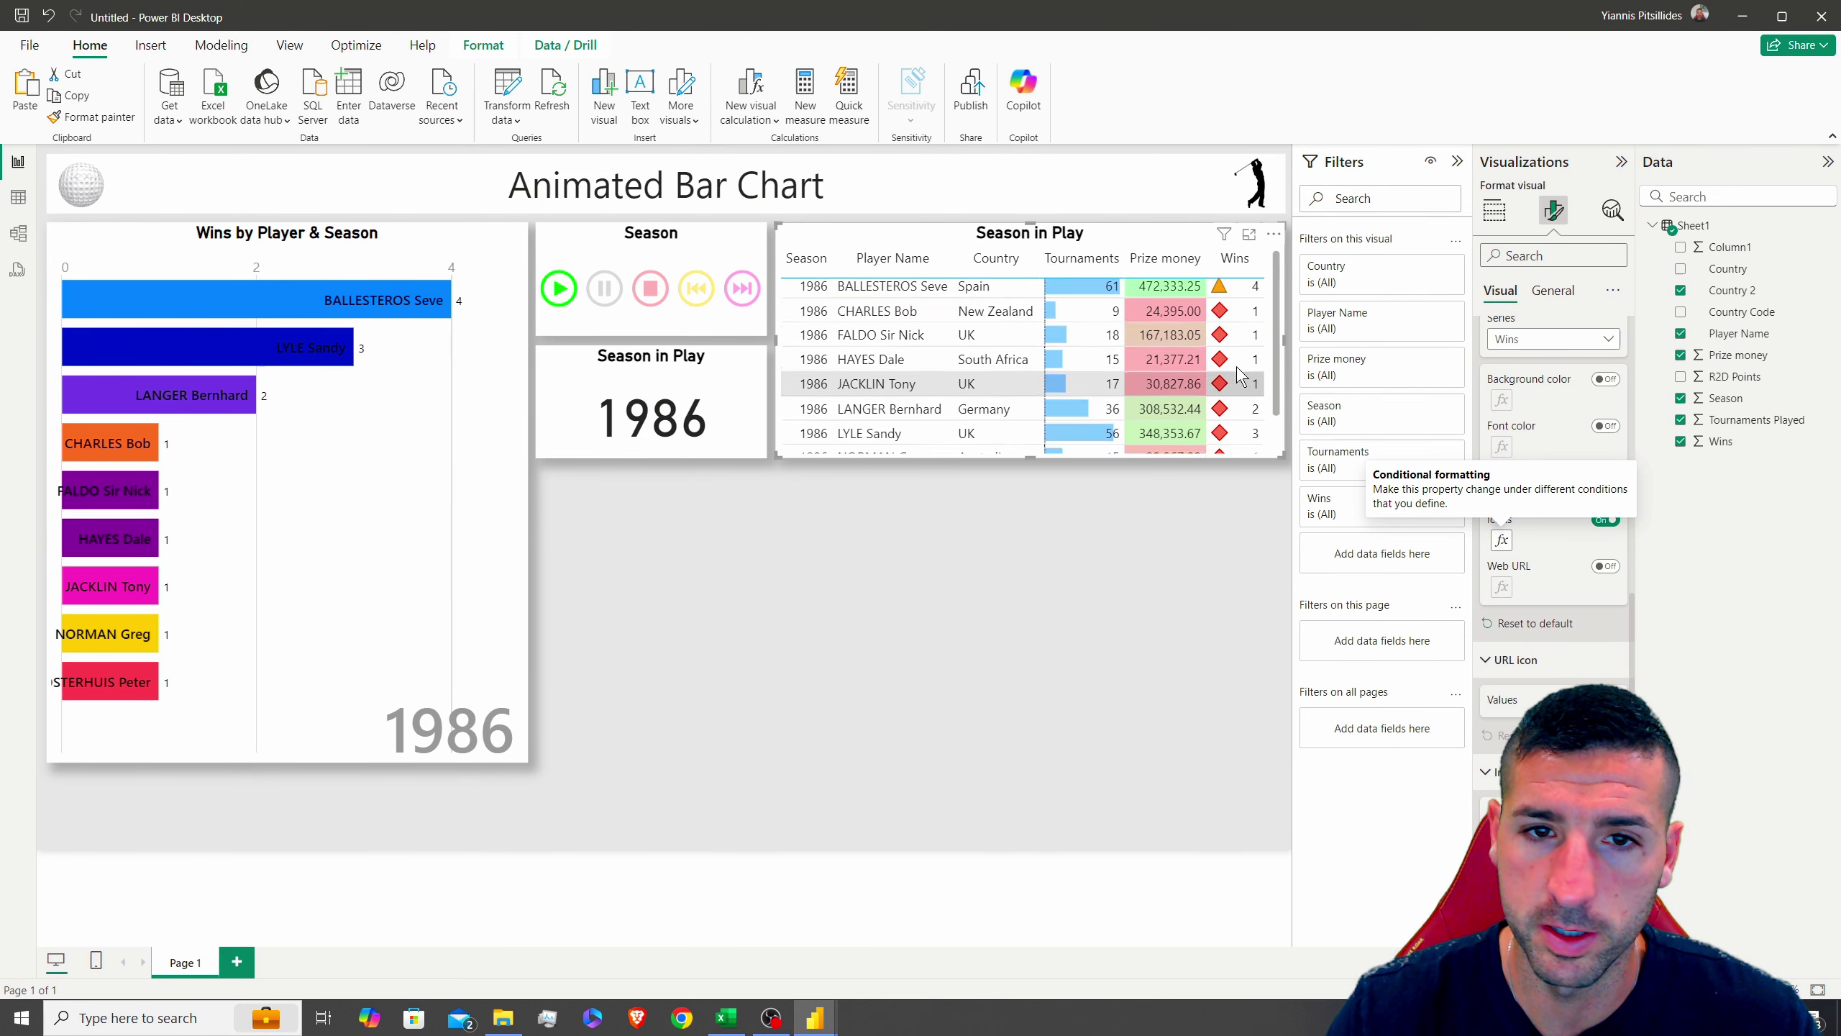
left_click(569, 295)
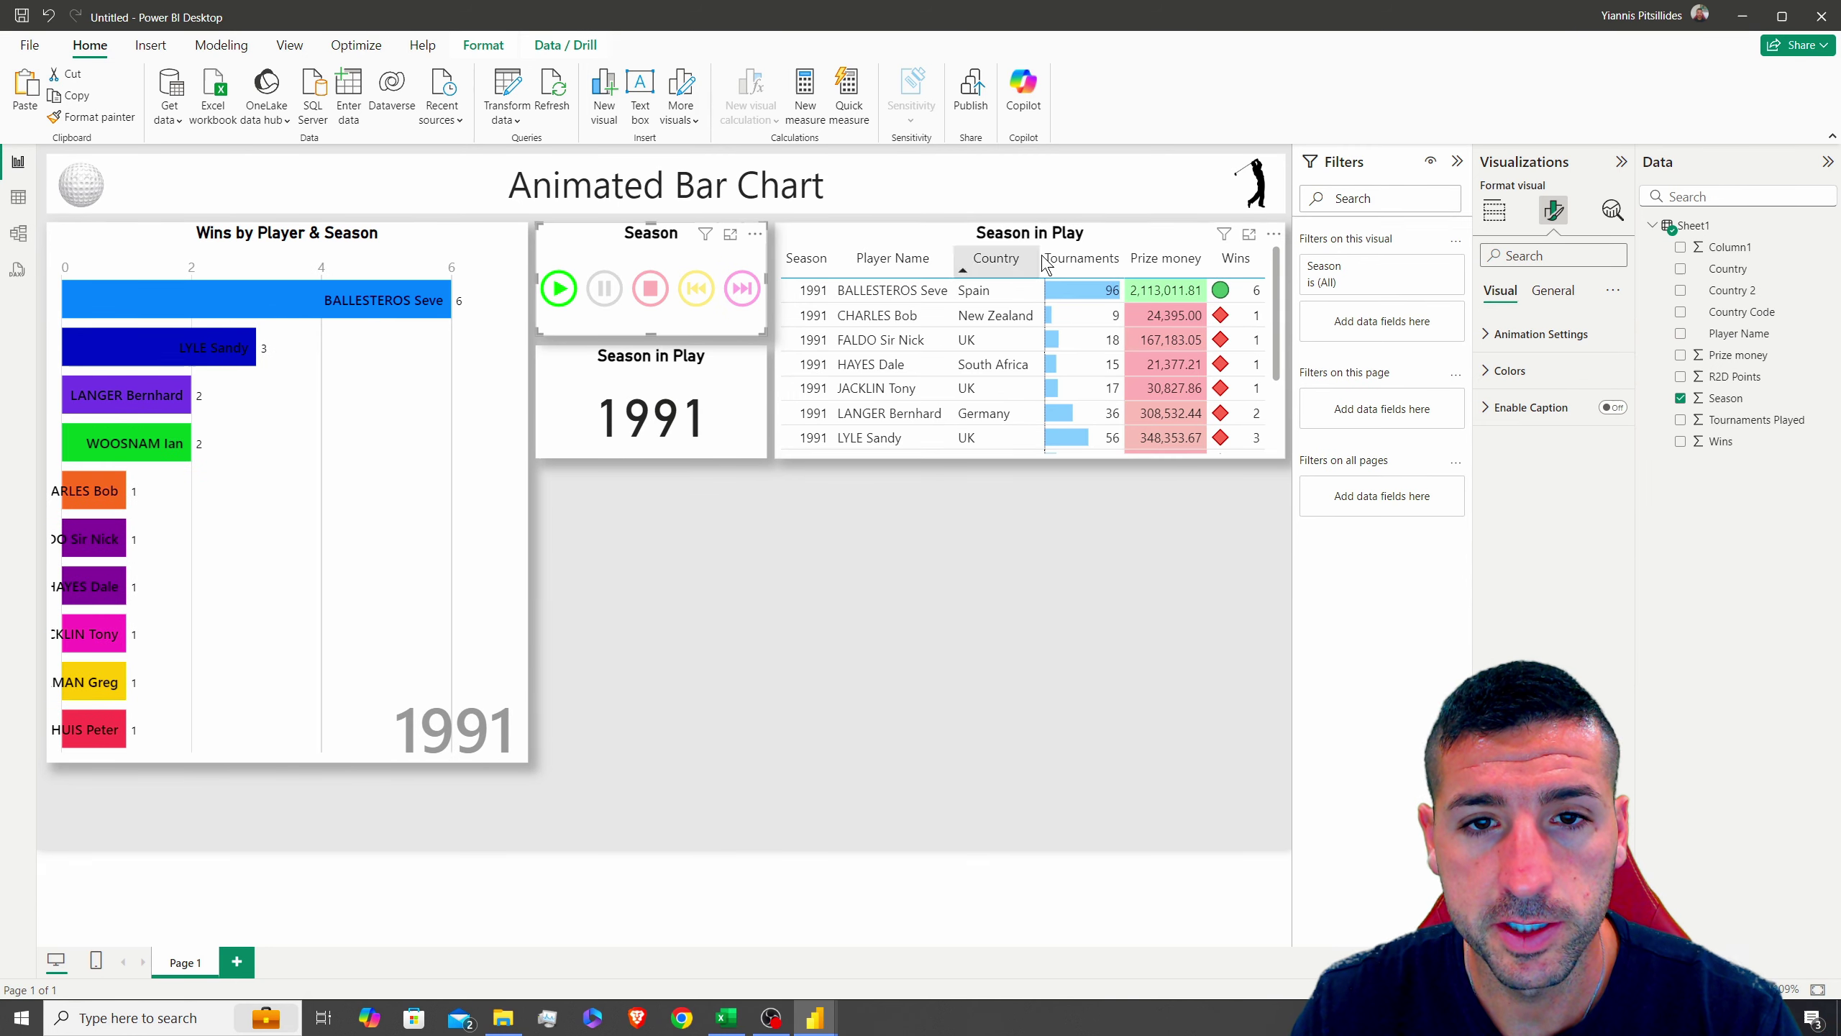
Change the table's title to Detailed Table and stop the season animation
left_click(1089, 243)
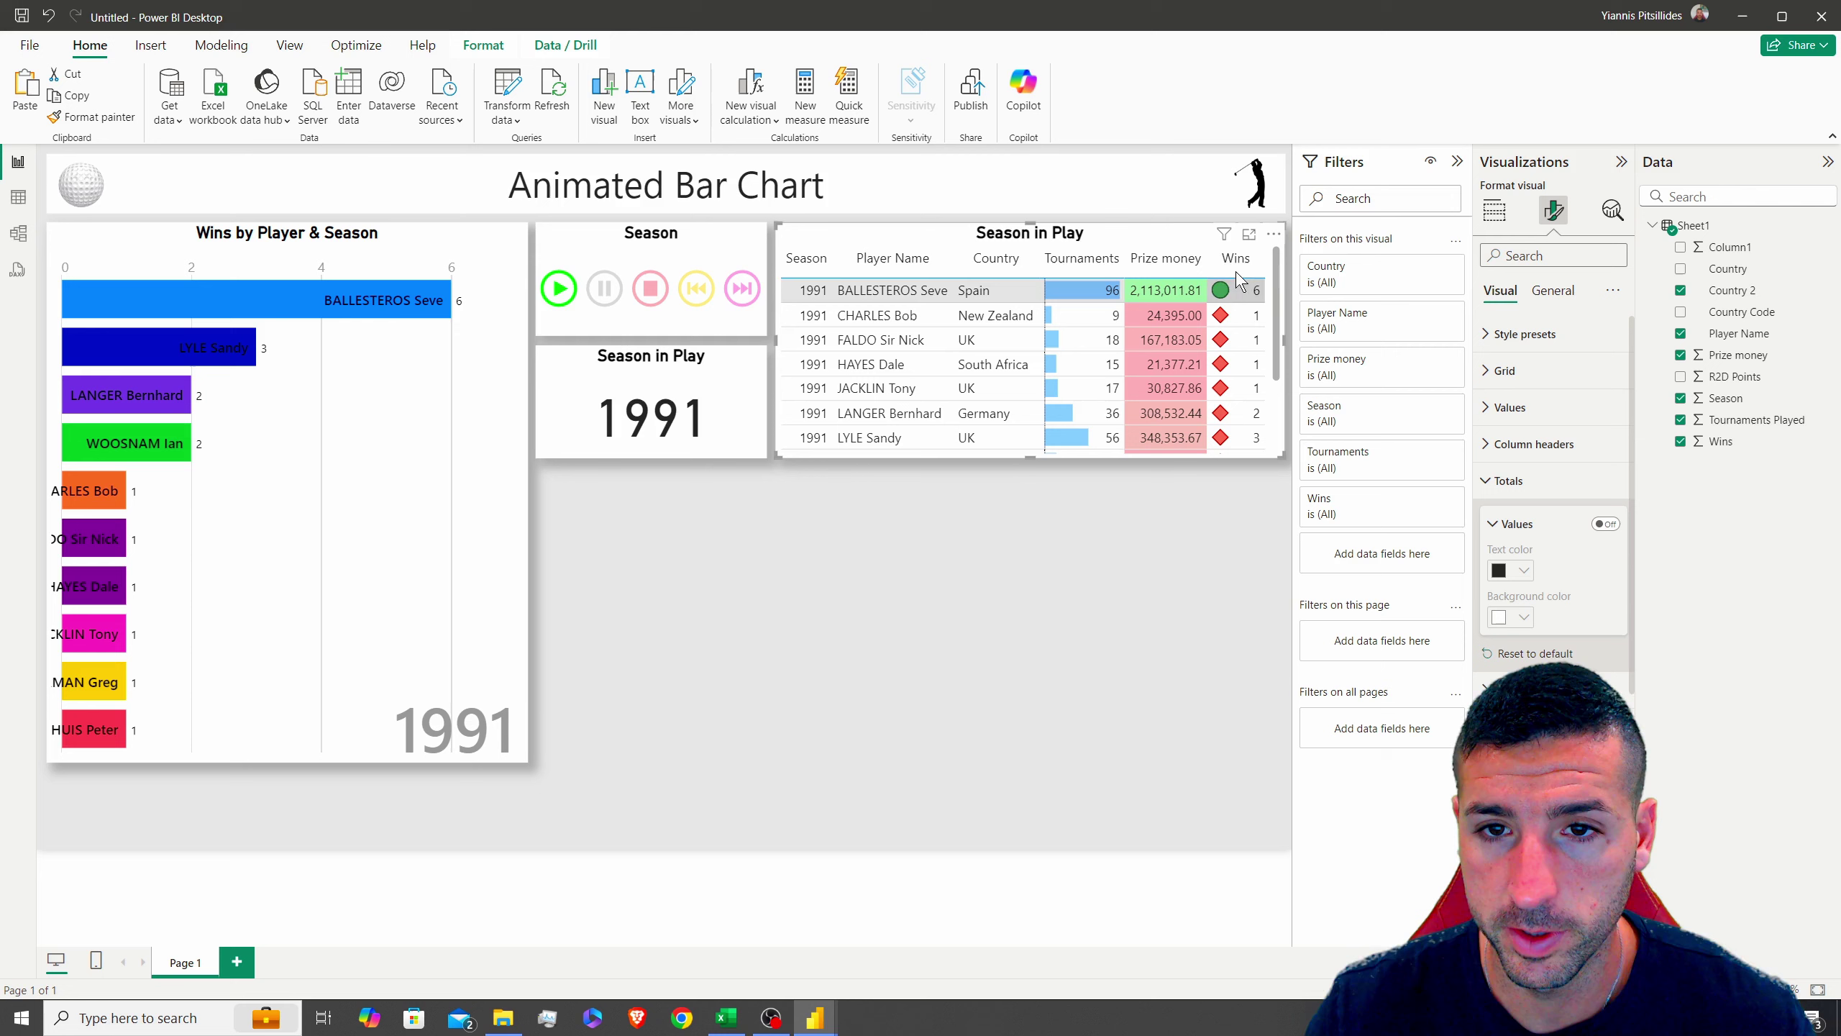
left_click(1553, 290)
left_click(1515, 370)
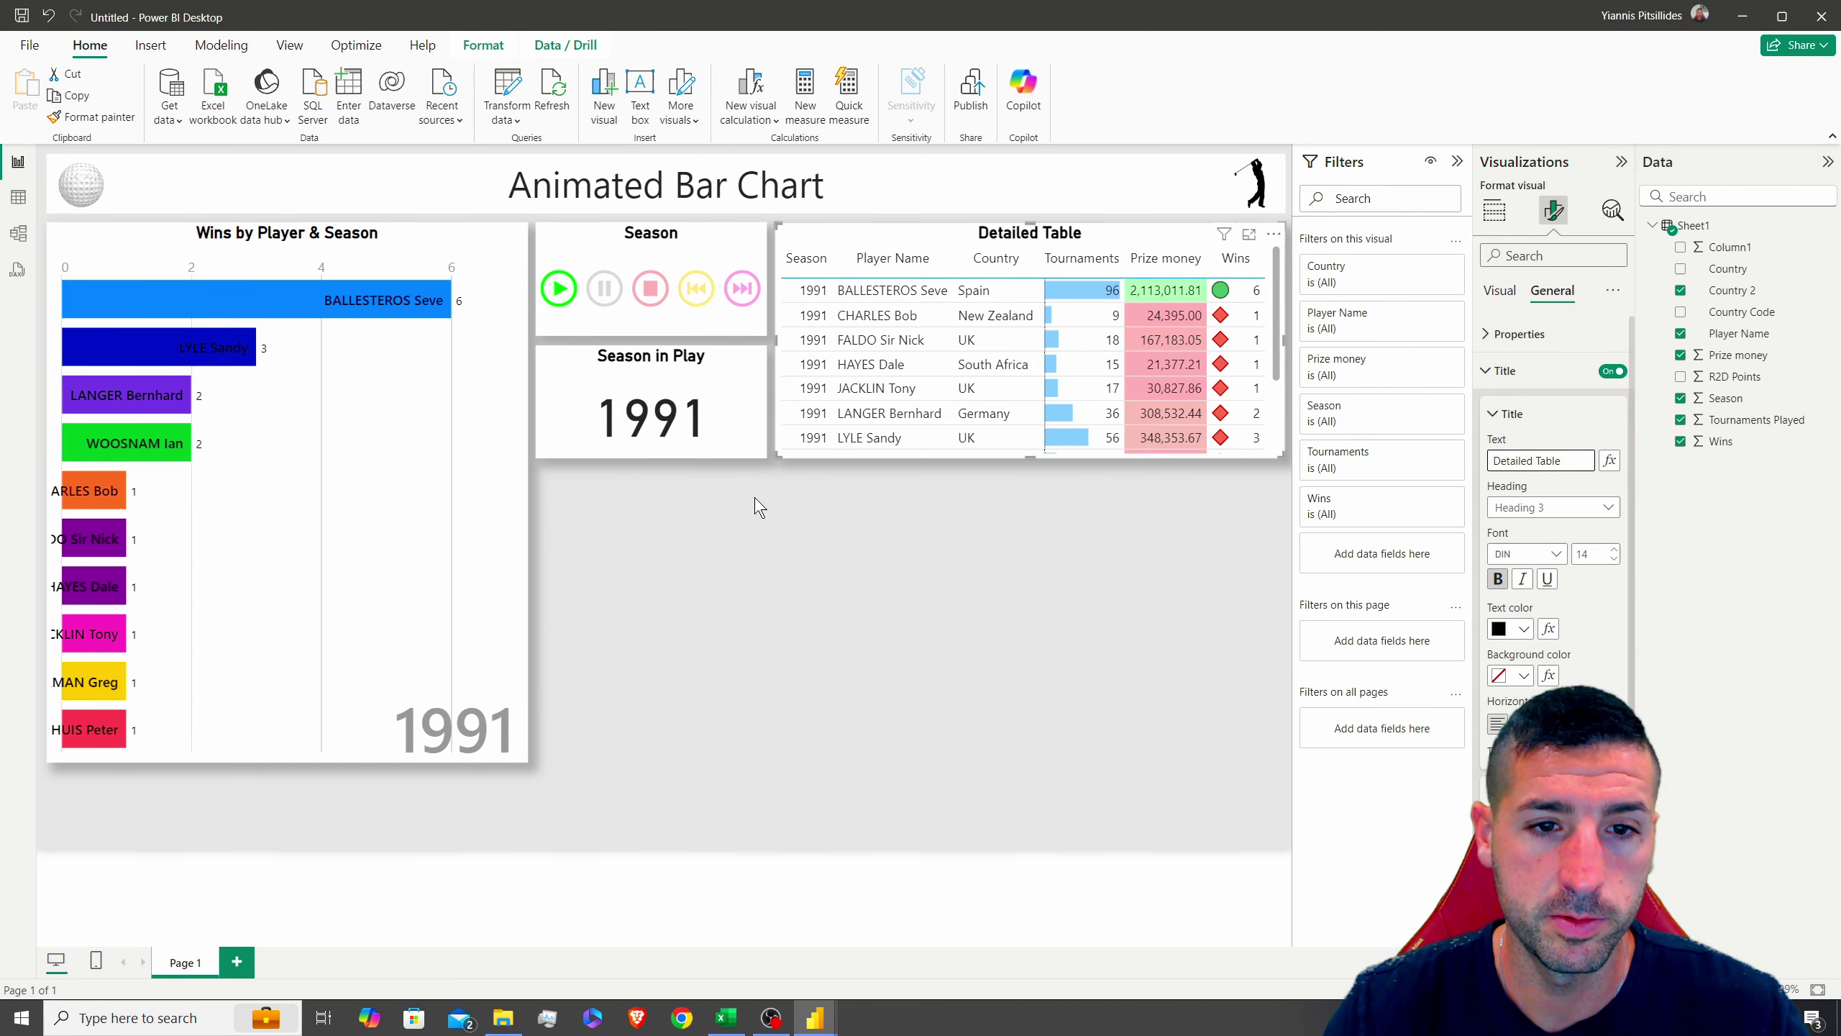
left_click(654, 304)
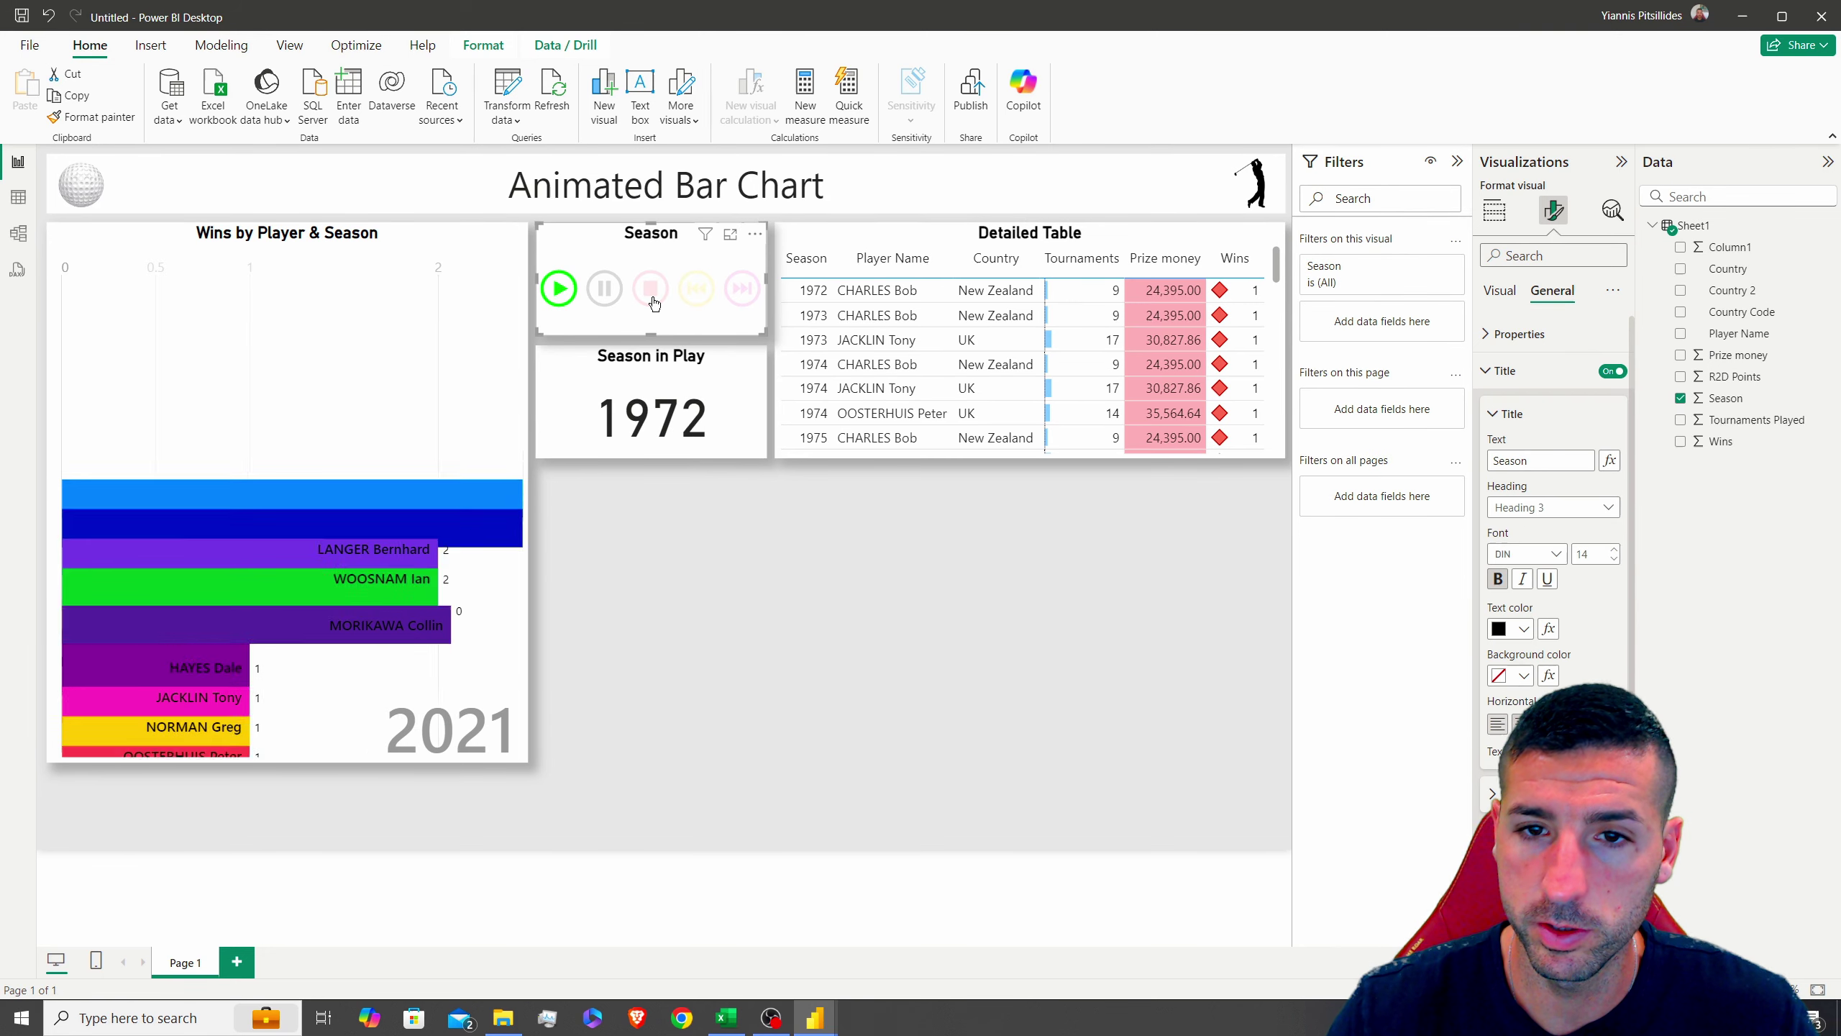
Play the season animation to check the formatted table, and stop it
left_click(562, 290)
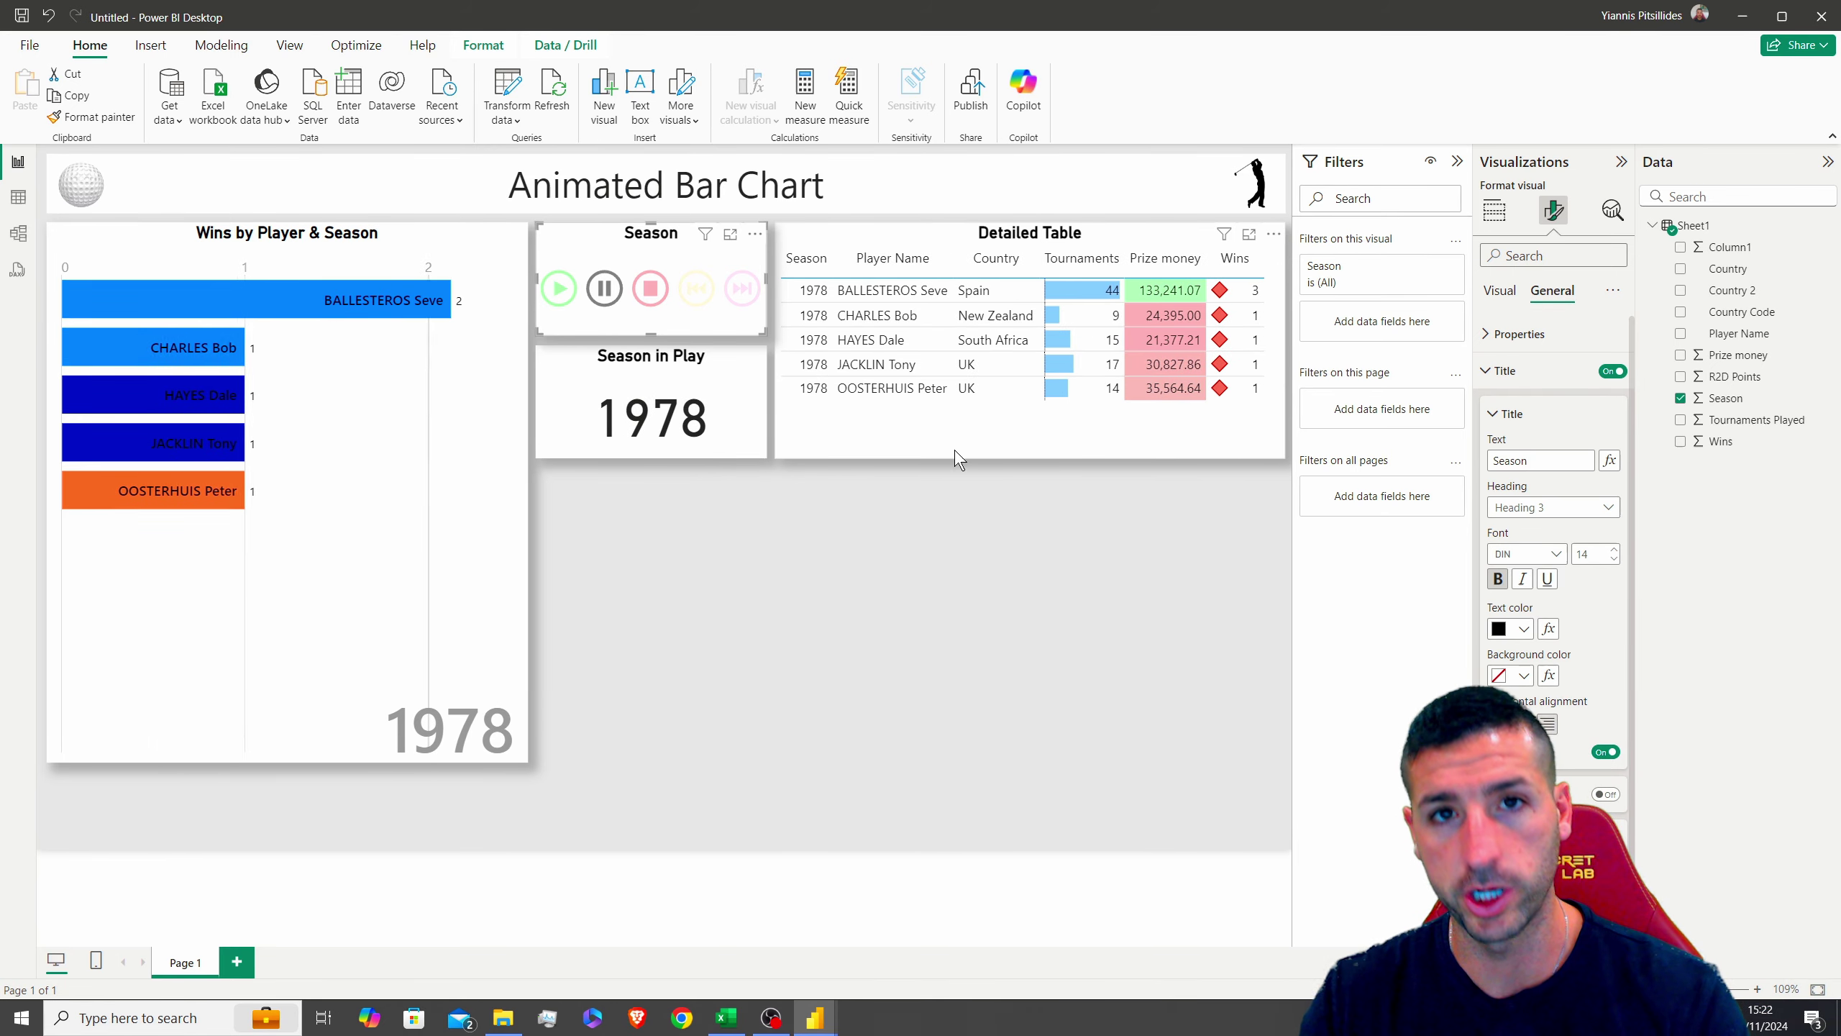
left_click(650, 288)
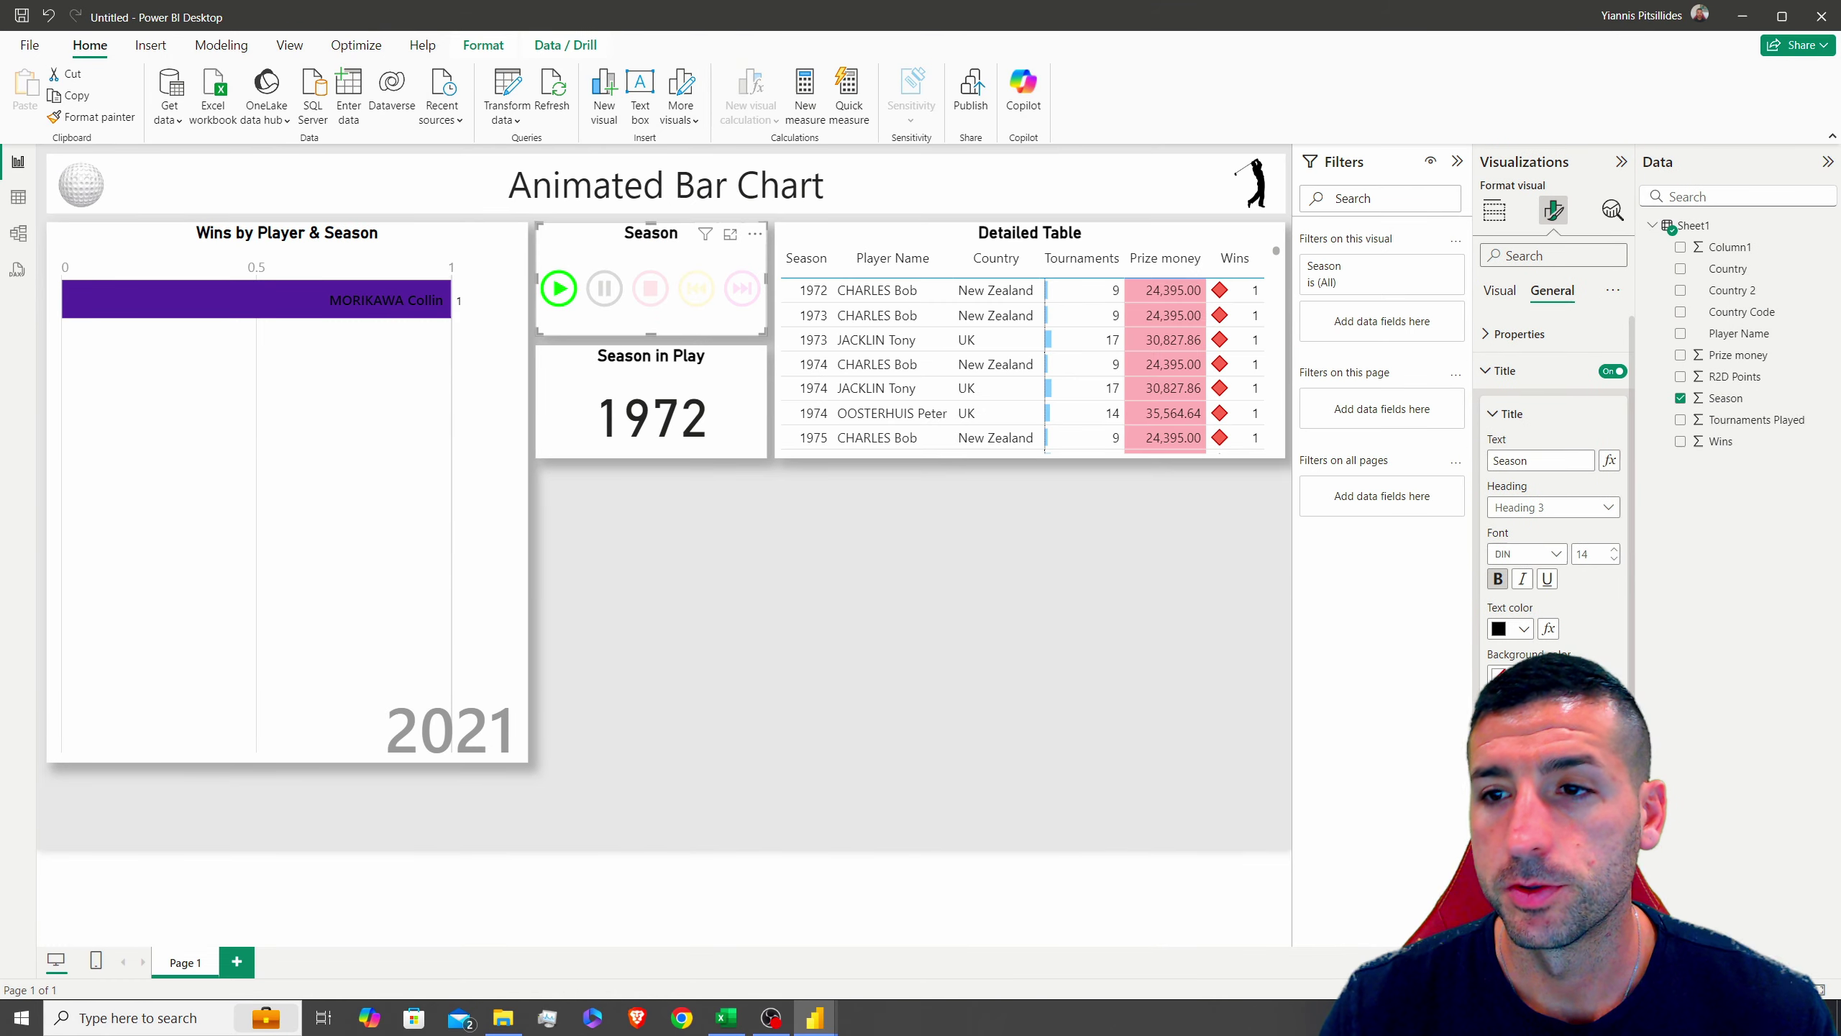
Duplicate the Detailed Table, place the copy below the Season in Play card and shrink its width to fit beside the bar chart
left_click(925, 241)
key("ctrl+c")
key("ctrl+v")
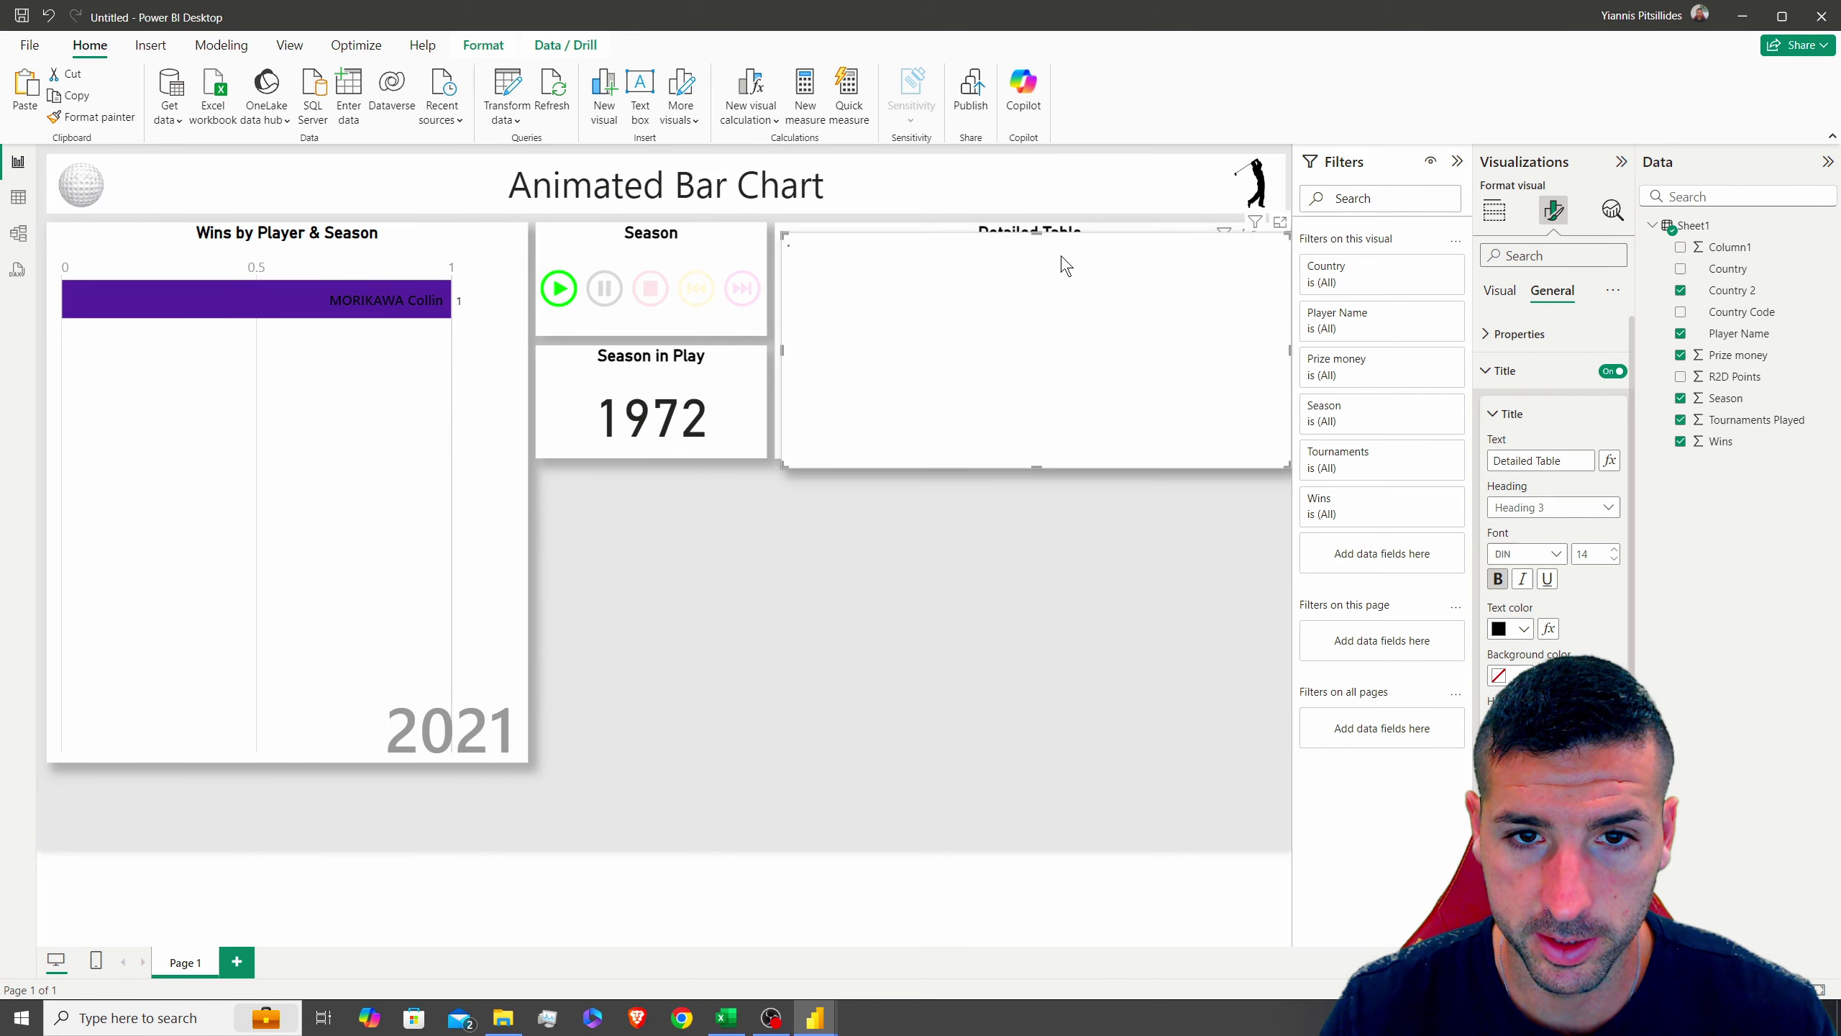
left_click_drag(1035, 248, 833, 495)
left_click_drag(814, 494, 795, 494)
left_click_drag(1042, 700, 949, 759)
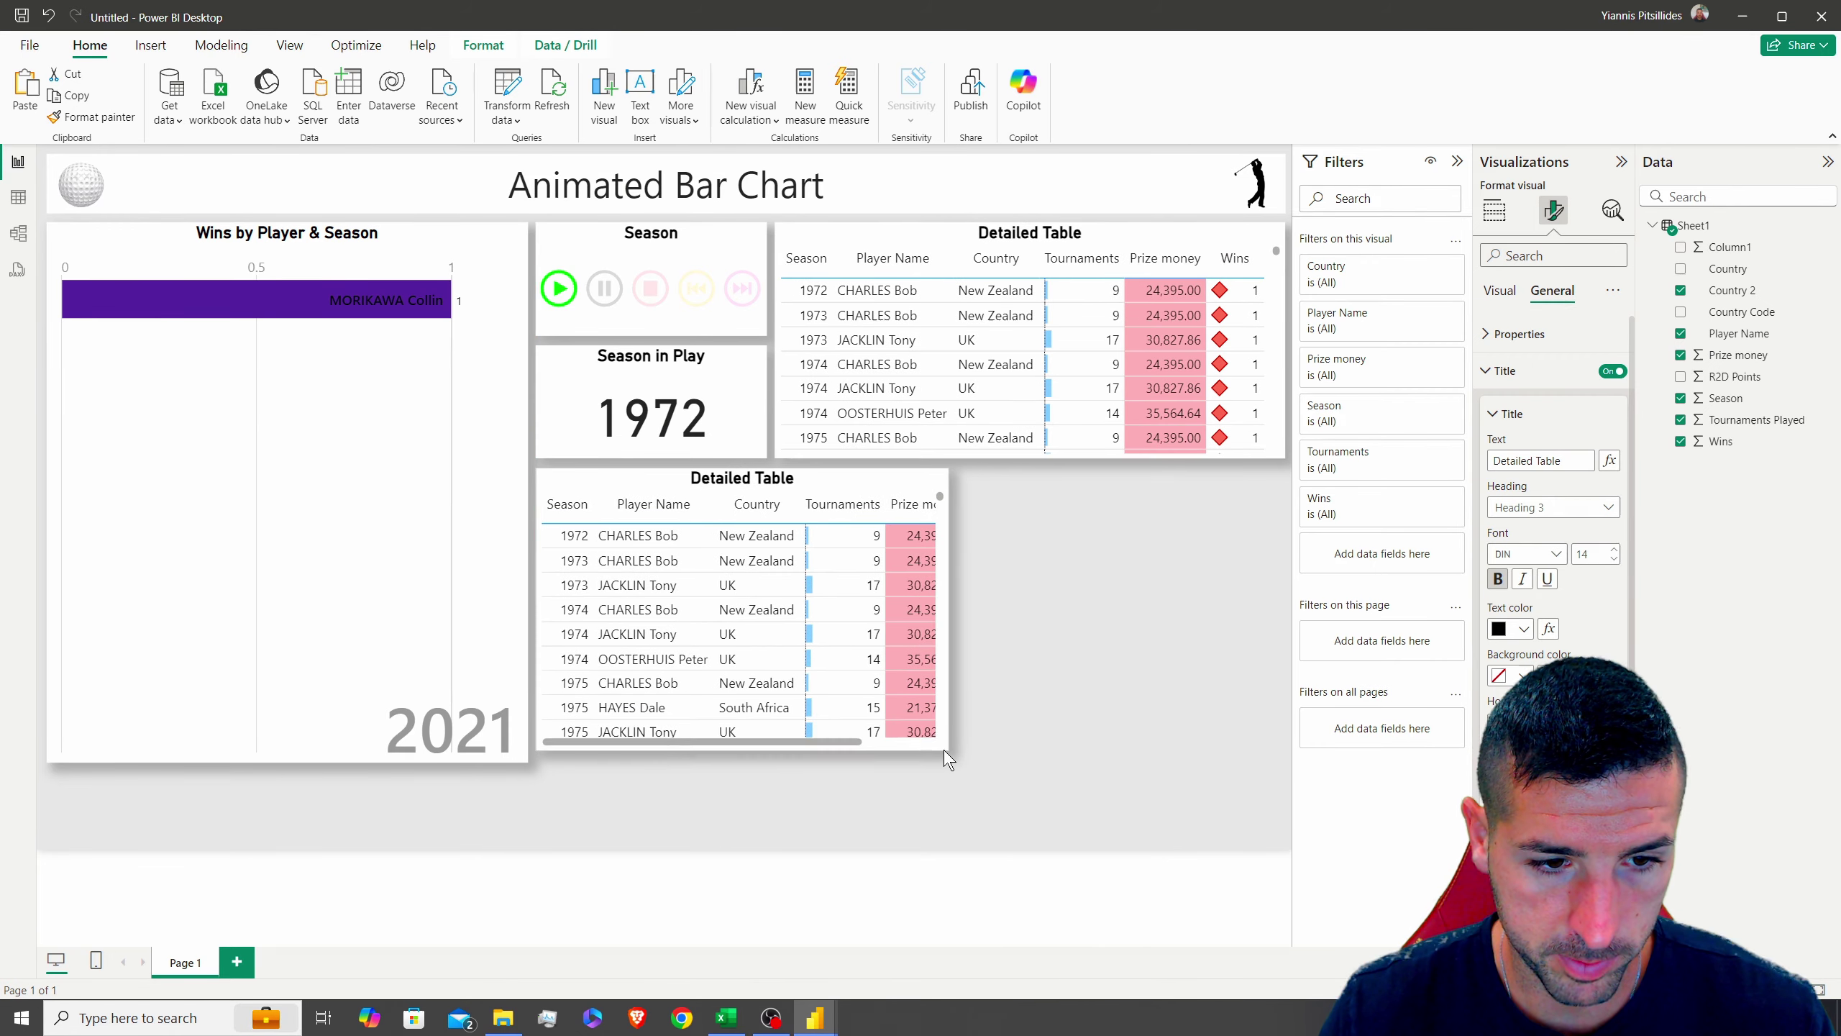
Convert the copied table to a map and remove its Season, Tournaments and Prize money fields, keeping Country and Wins
left_click(1495, 210)
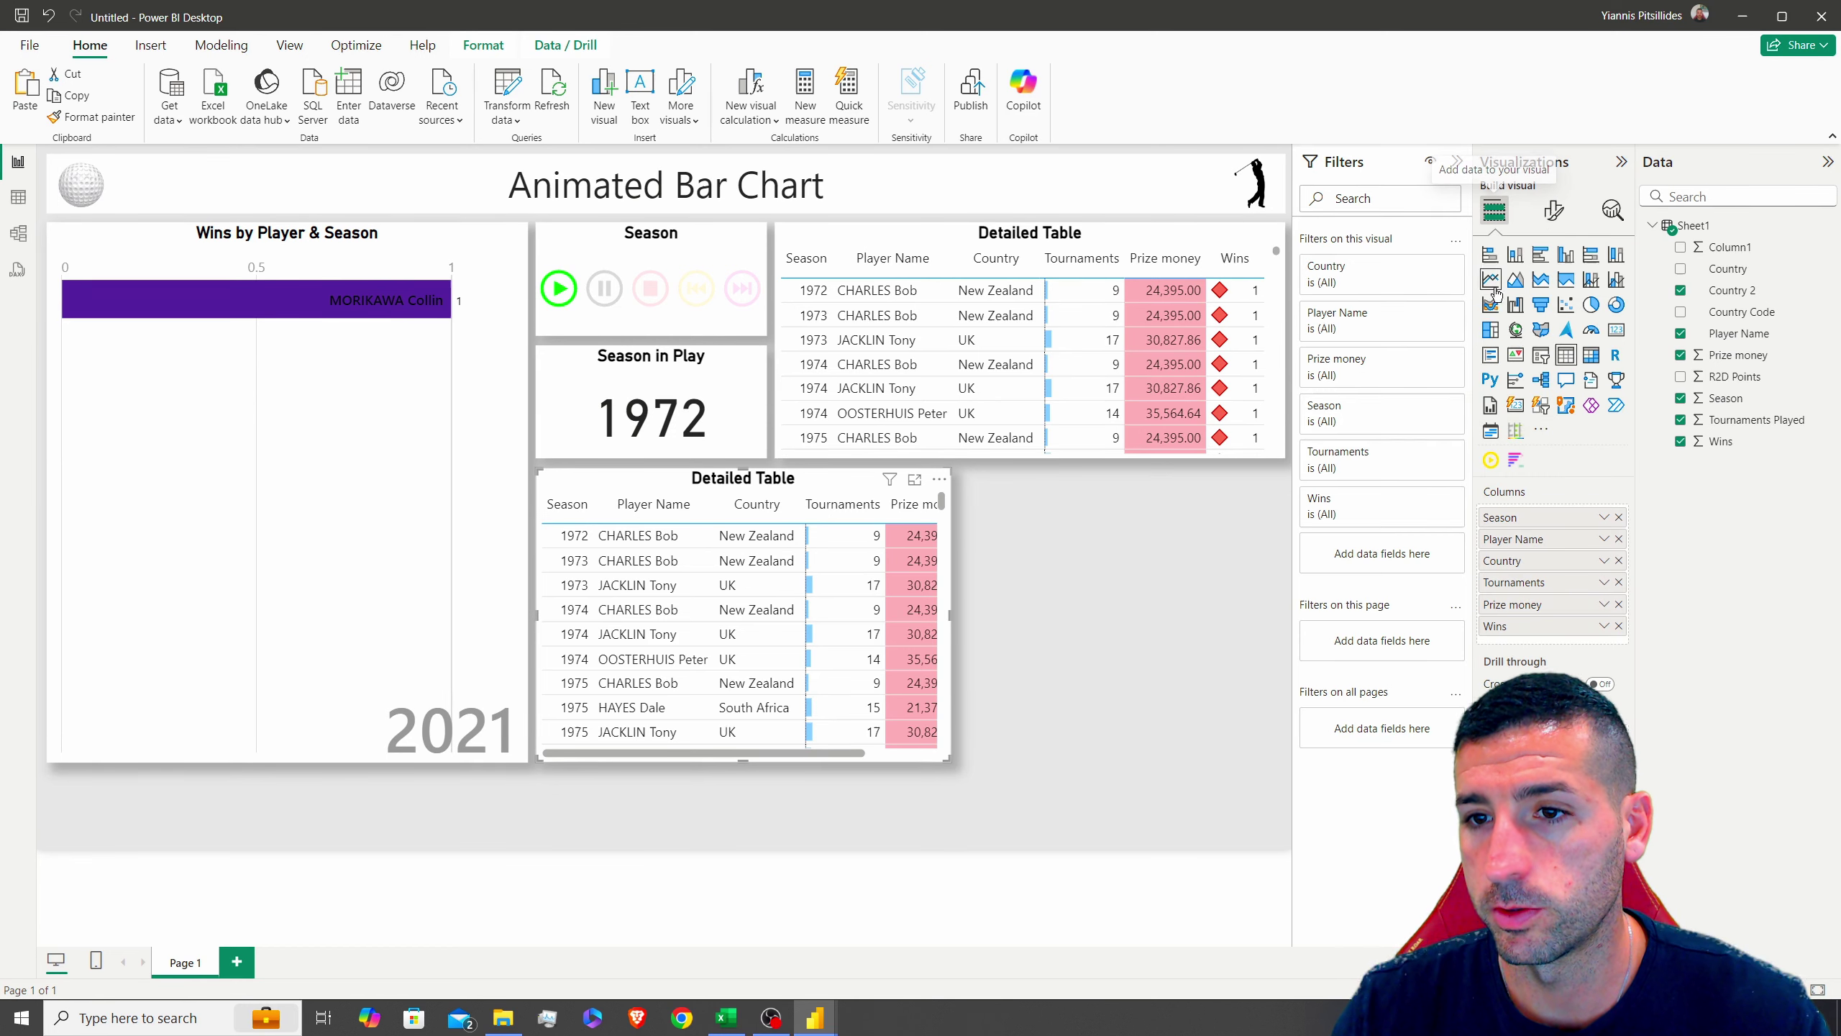
left_click(1516, 330)
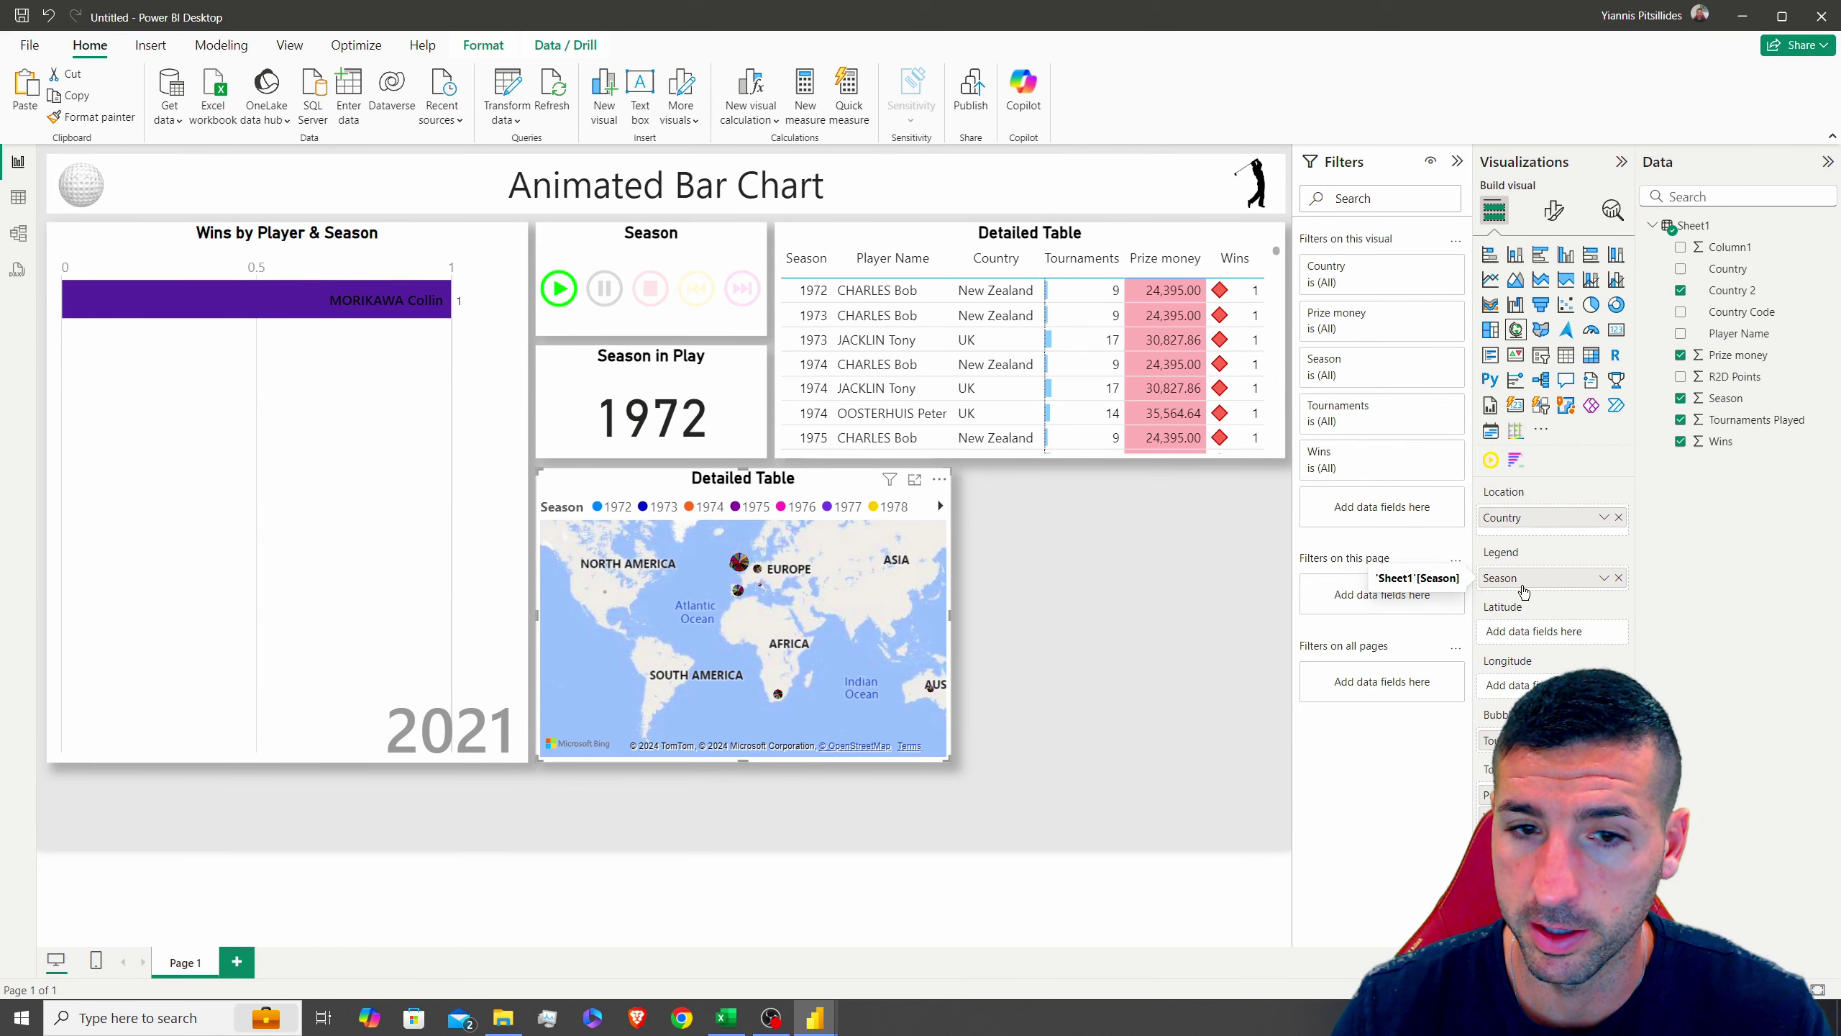
left_click(1619, 578)
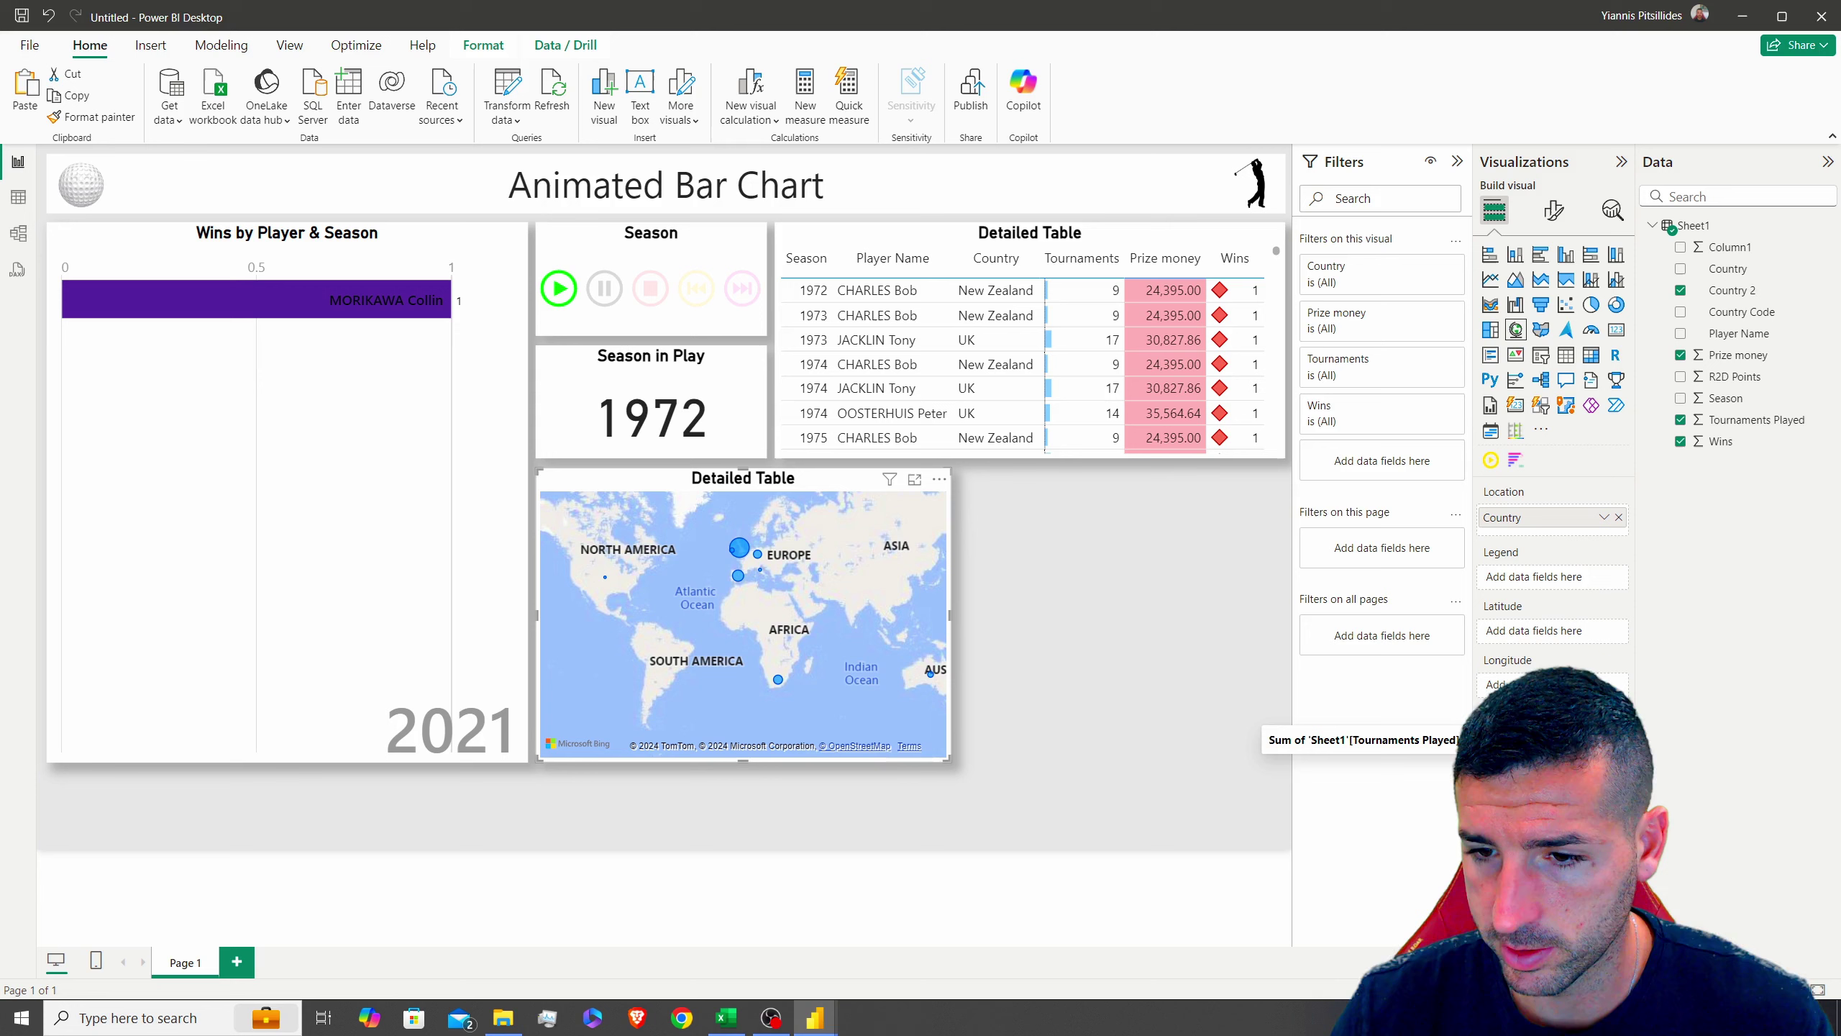
left_click(1619, 740)
left_click(1619, 739)
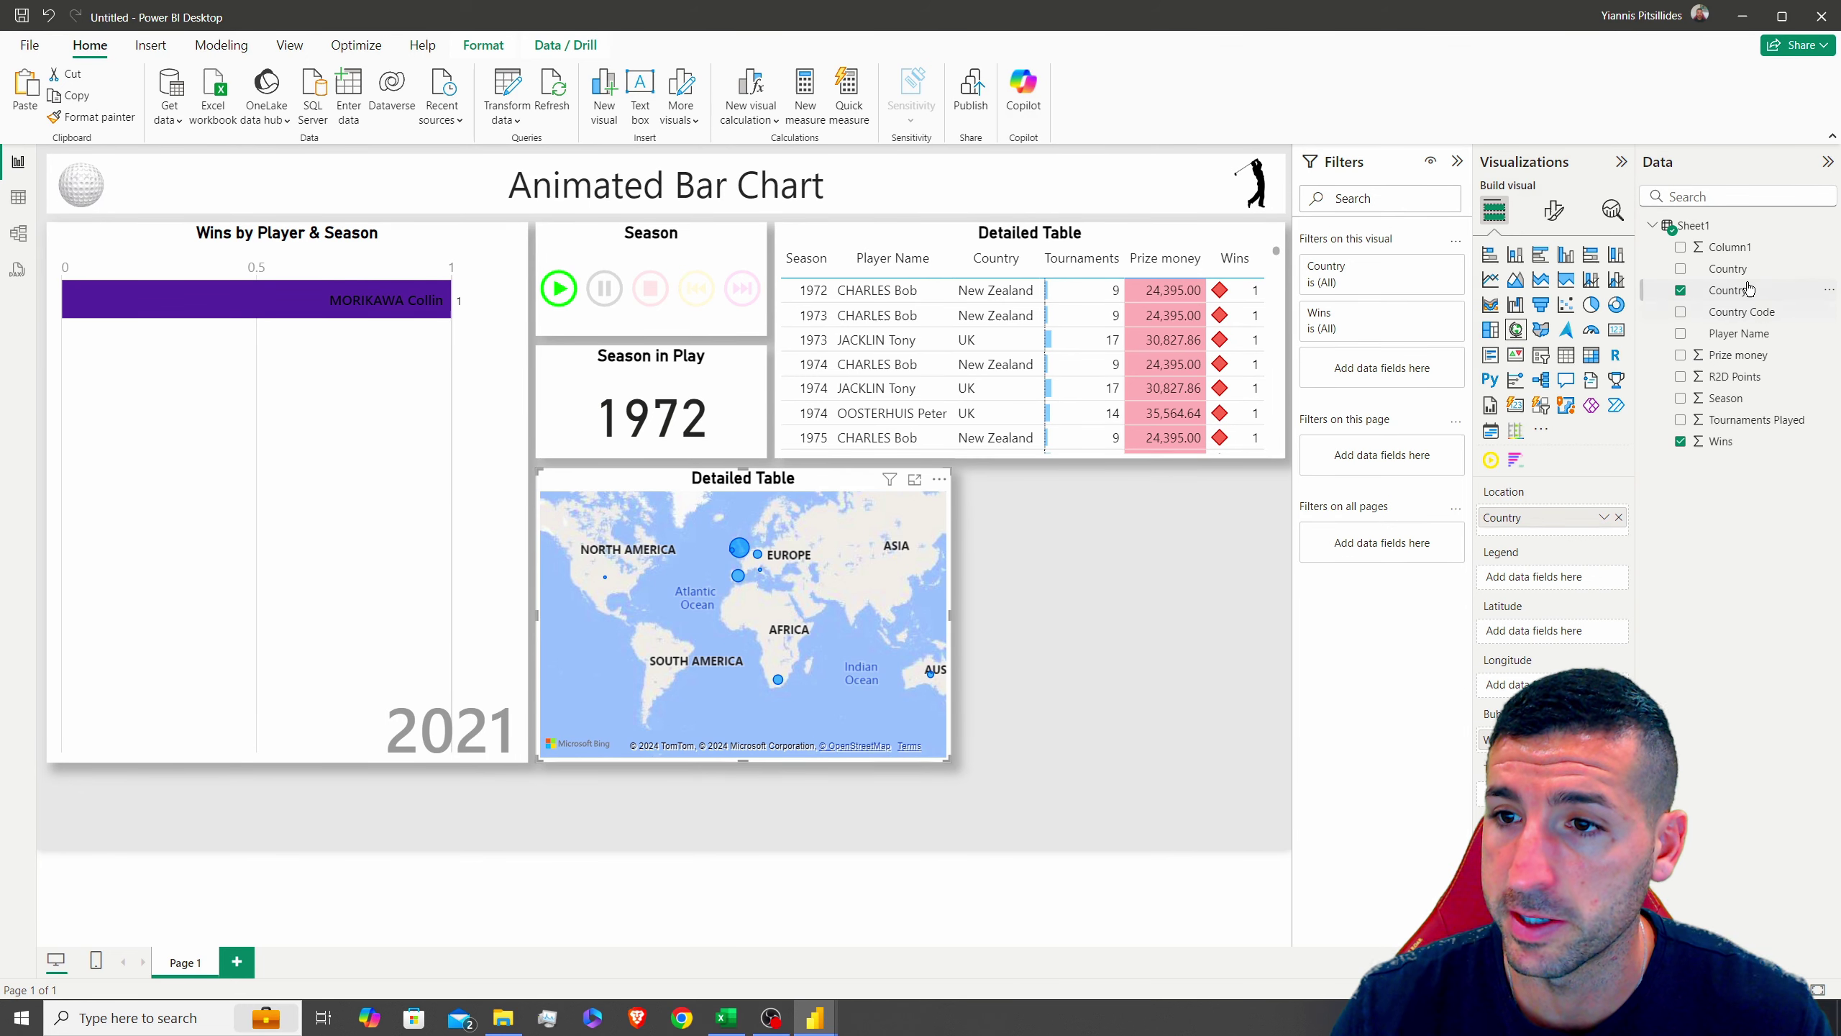
Add Country 2 as the map's legend, position the legend at Bottom center and turn off its title
left_click_drag(1739, 317, 1561, 576)
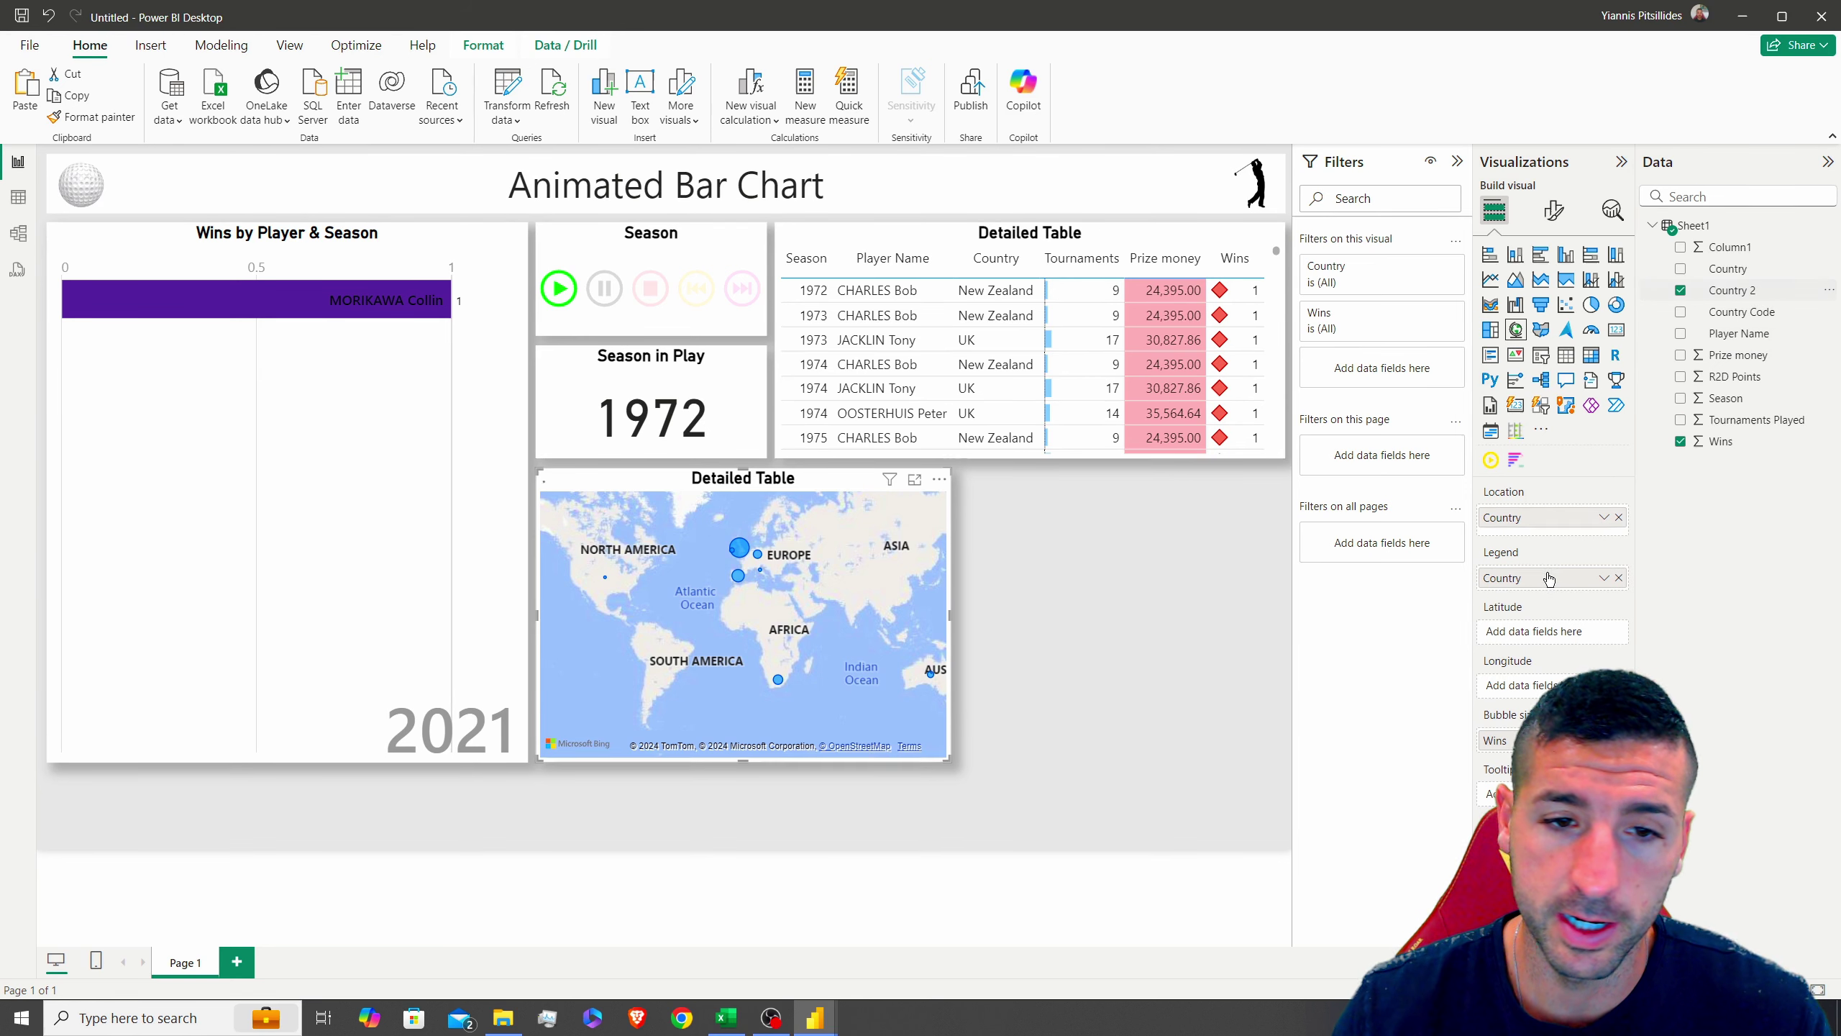
left_click(1554, 210)
left_click(1512, 371)
left_click(1613, 371)
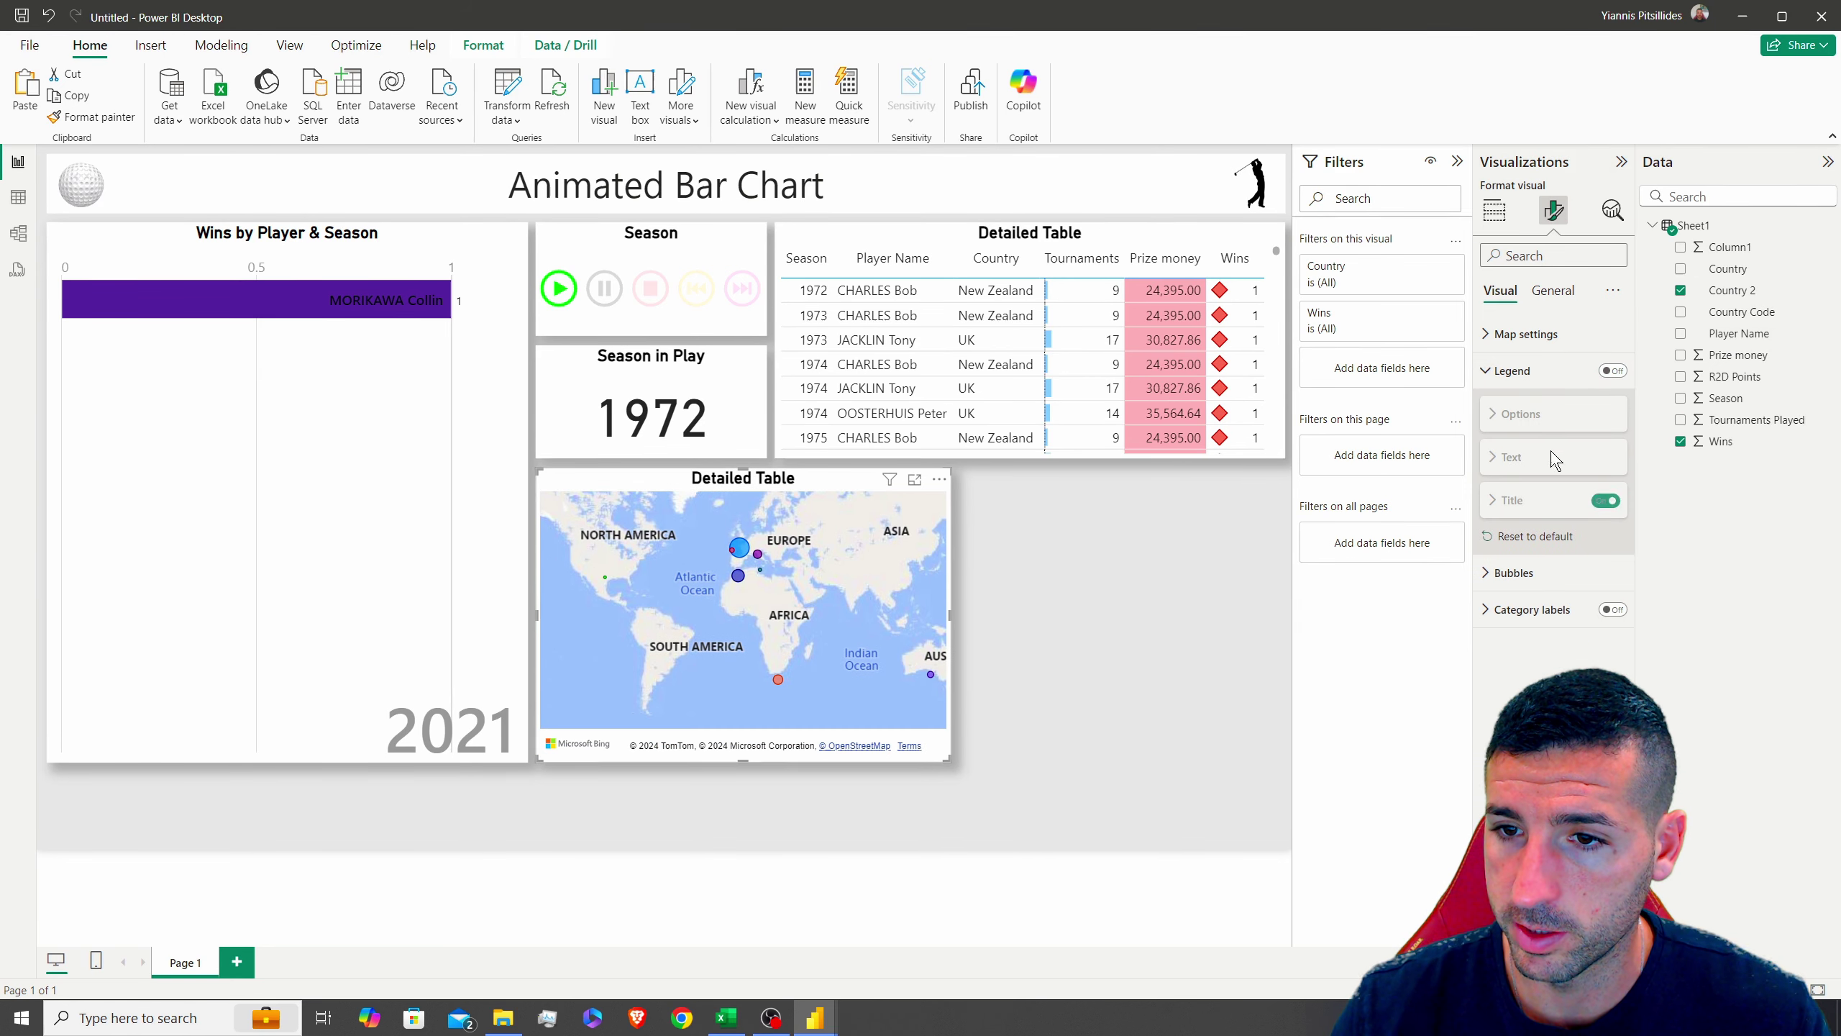
left_click(1613, 370)
left_click(1521, 413)
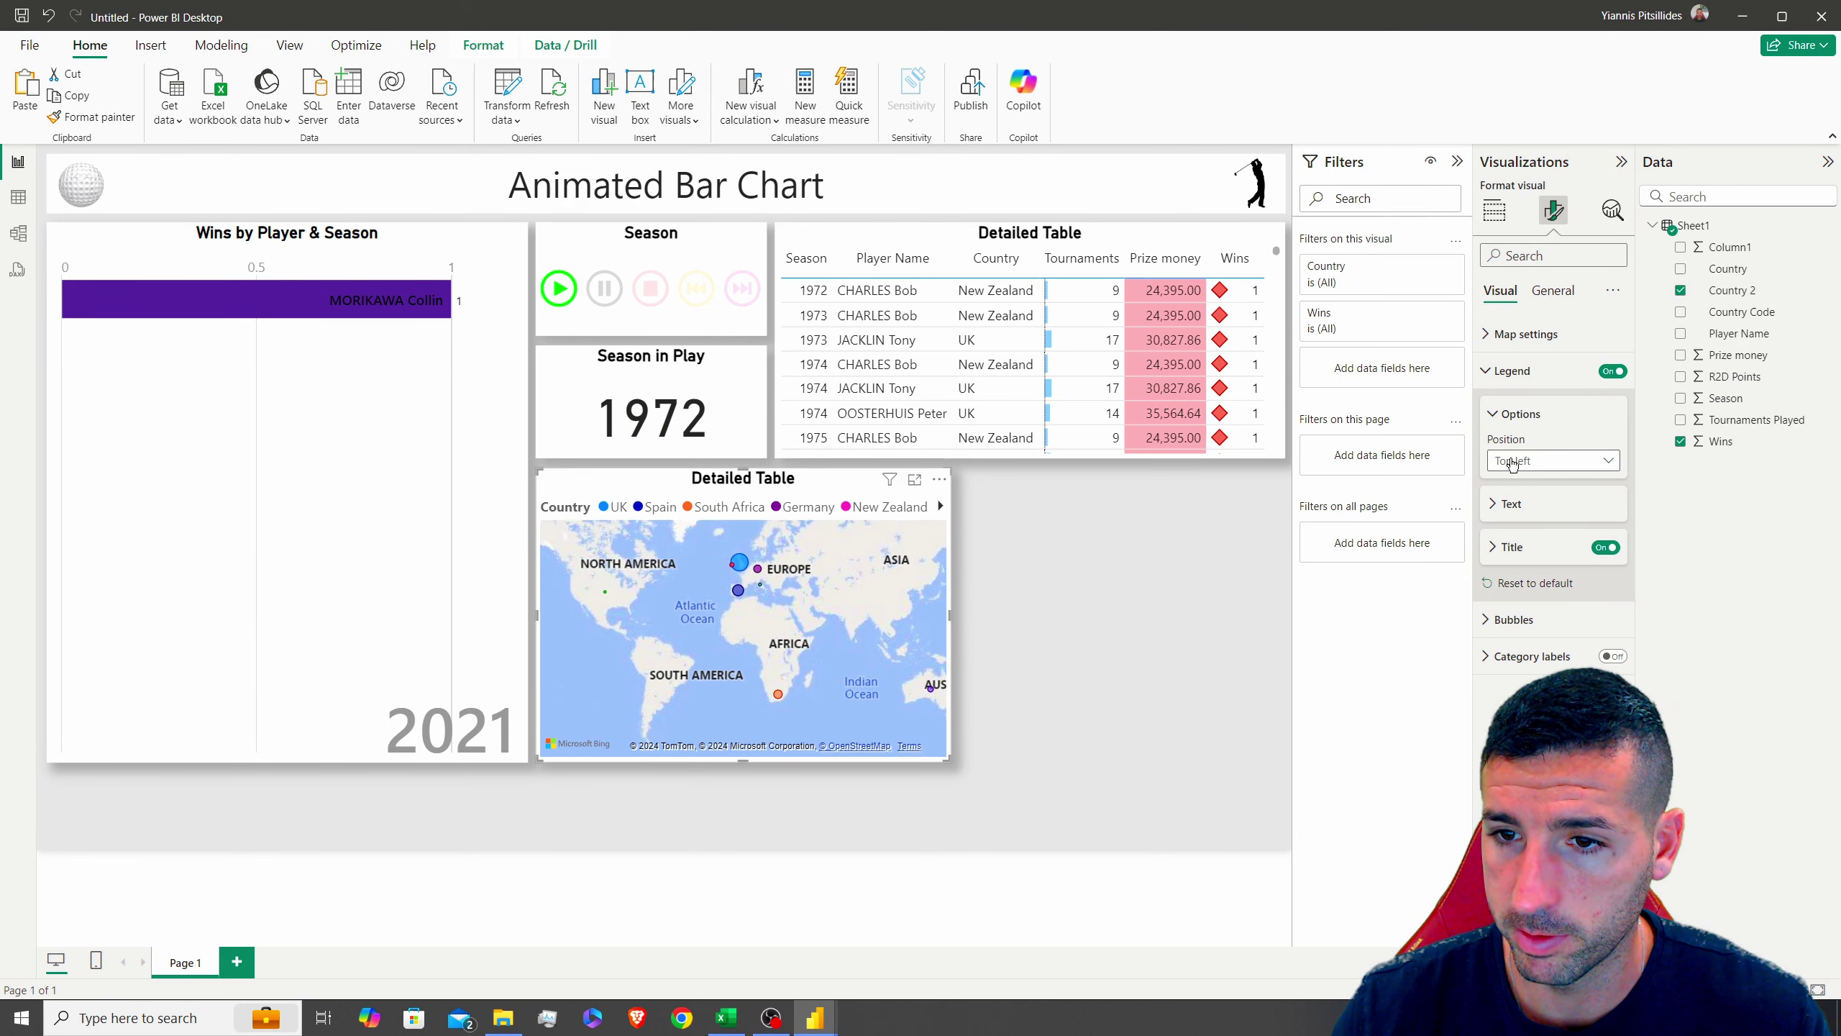
left_click(1551, 461)
left_click(1529, 656)
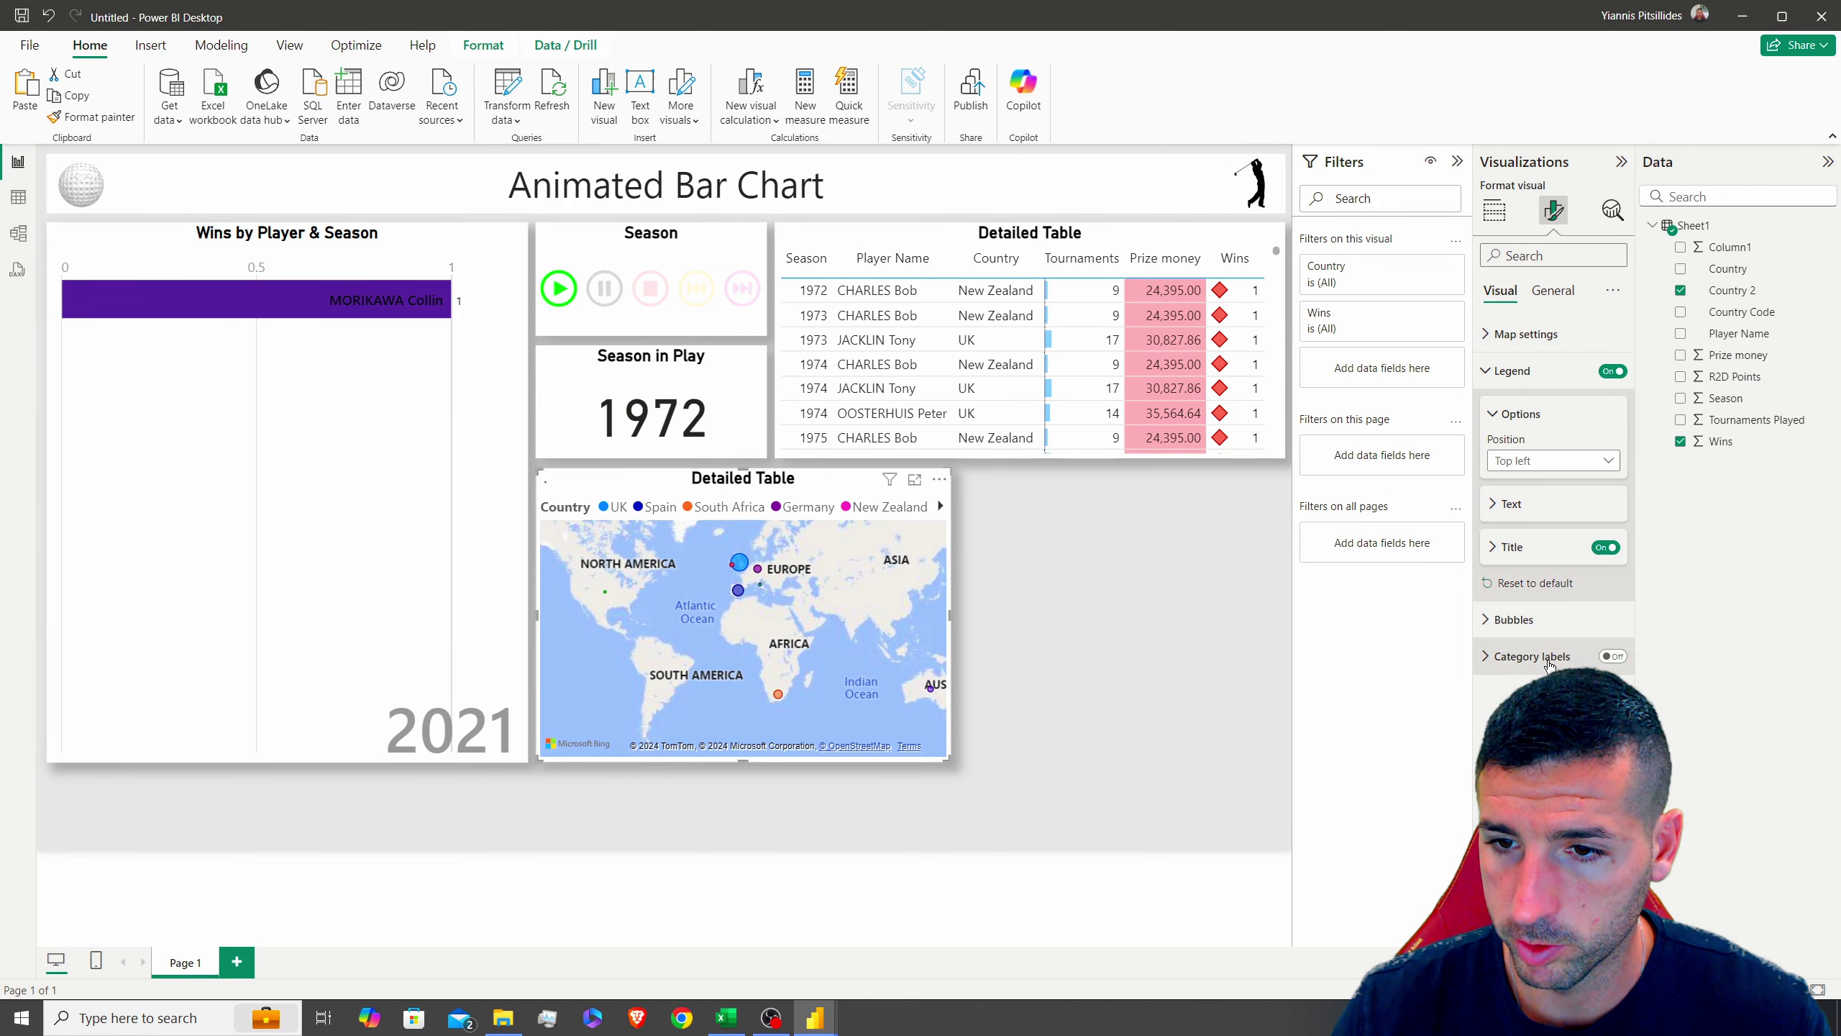
left_click(1605, 548)
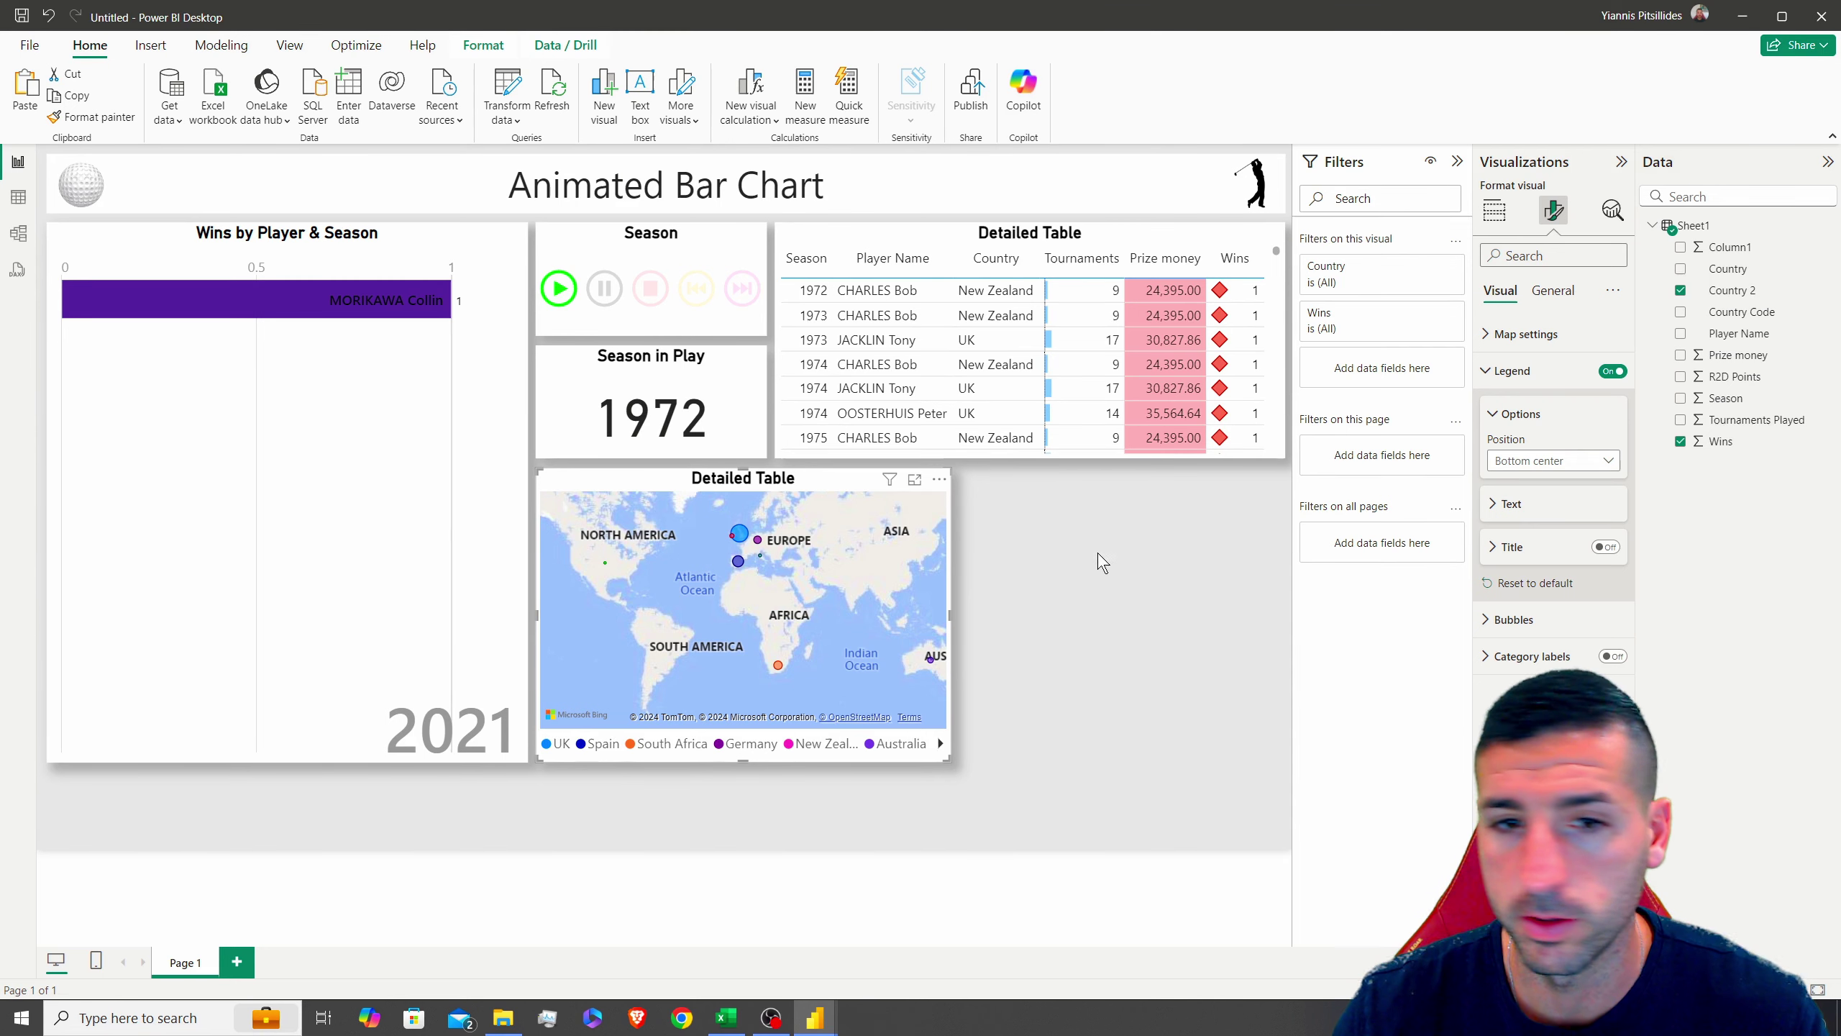
Title the map Wins by Player Name & Country and set its map style to Dark
left_click(1553, 290)
left_click(1505, 370)
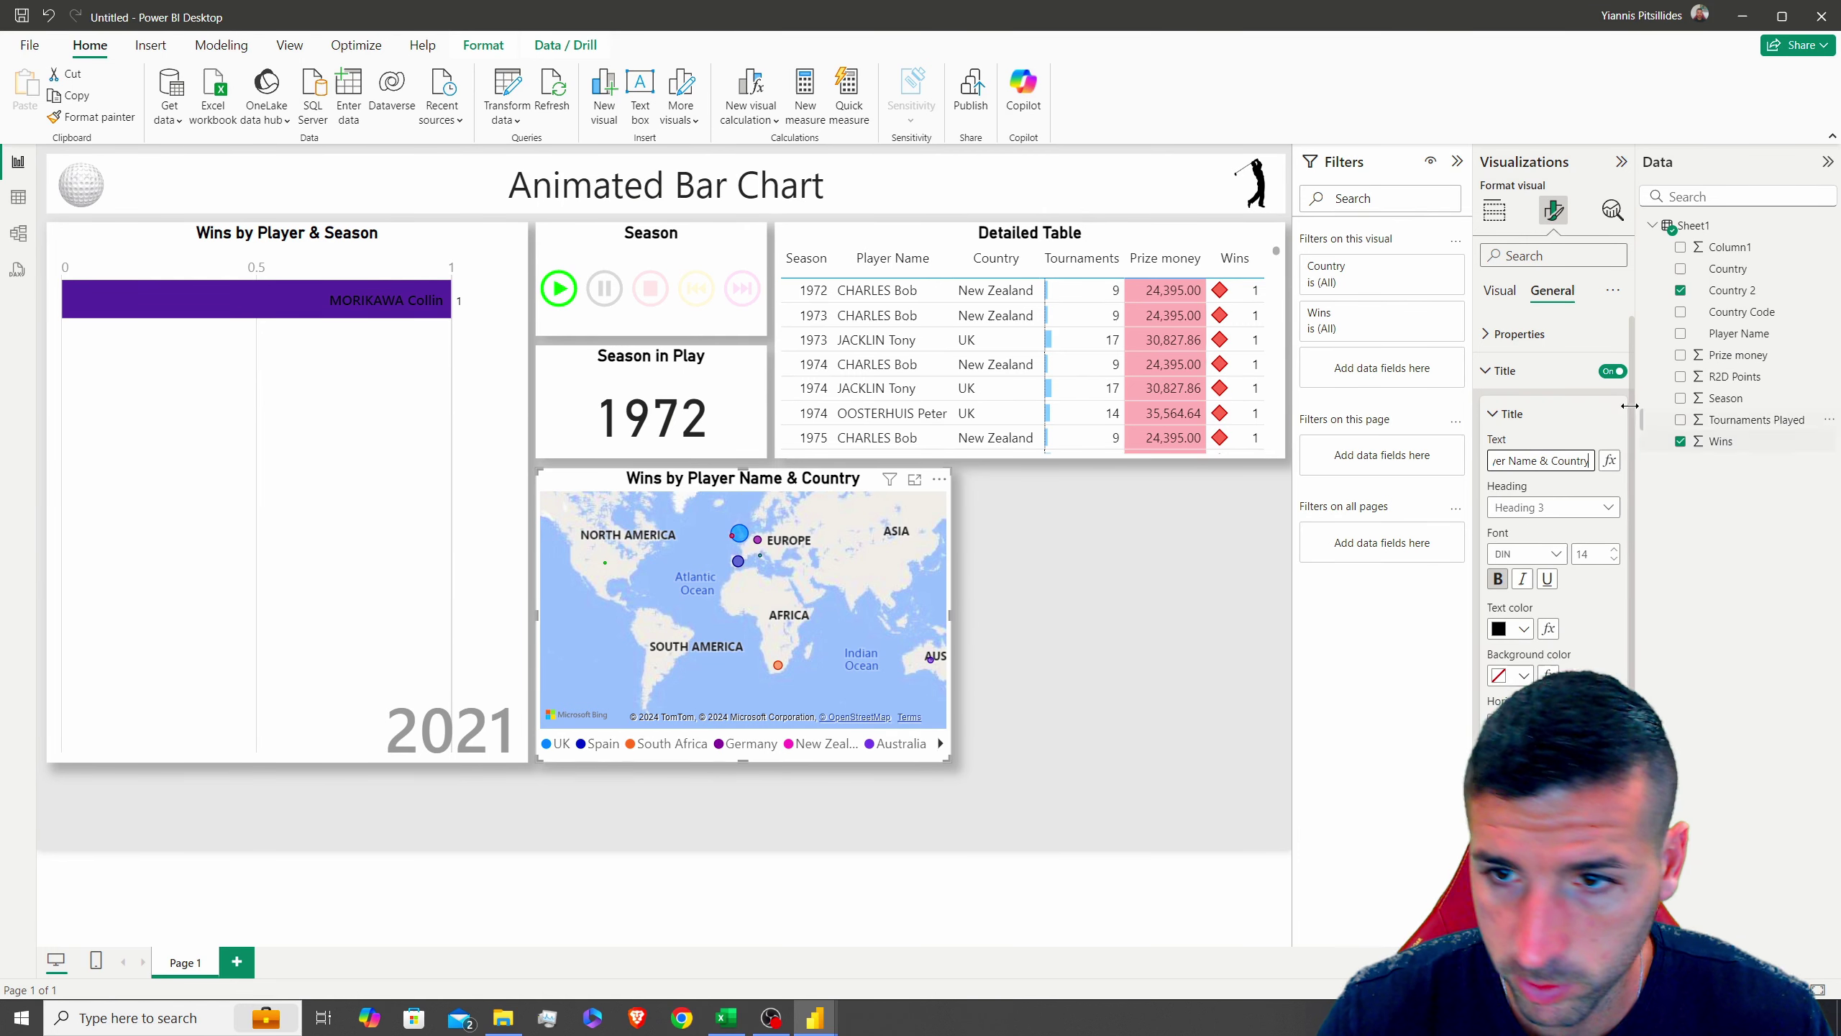
left_click(1504, 290)
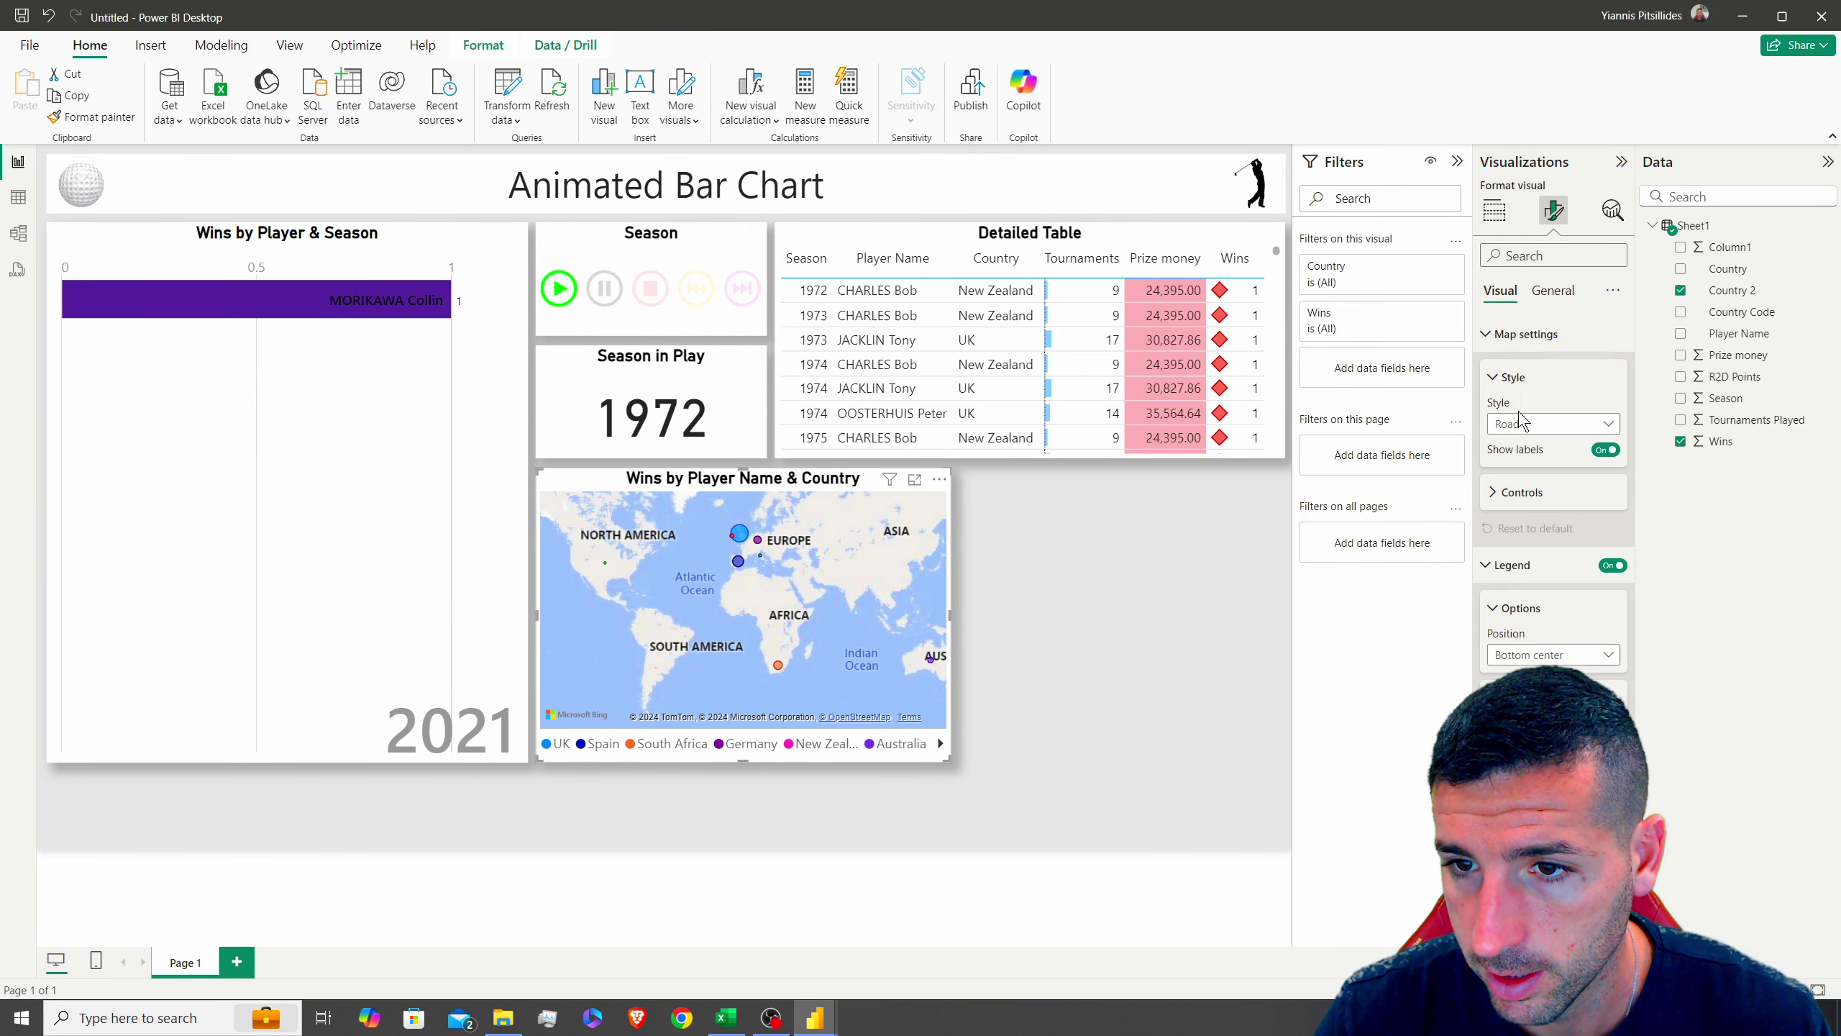
left_click(1523, 424)
left_click(1508, 467)
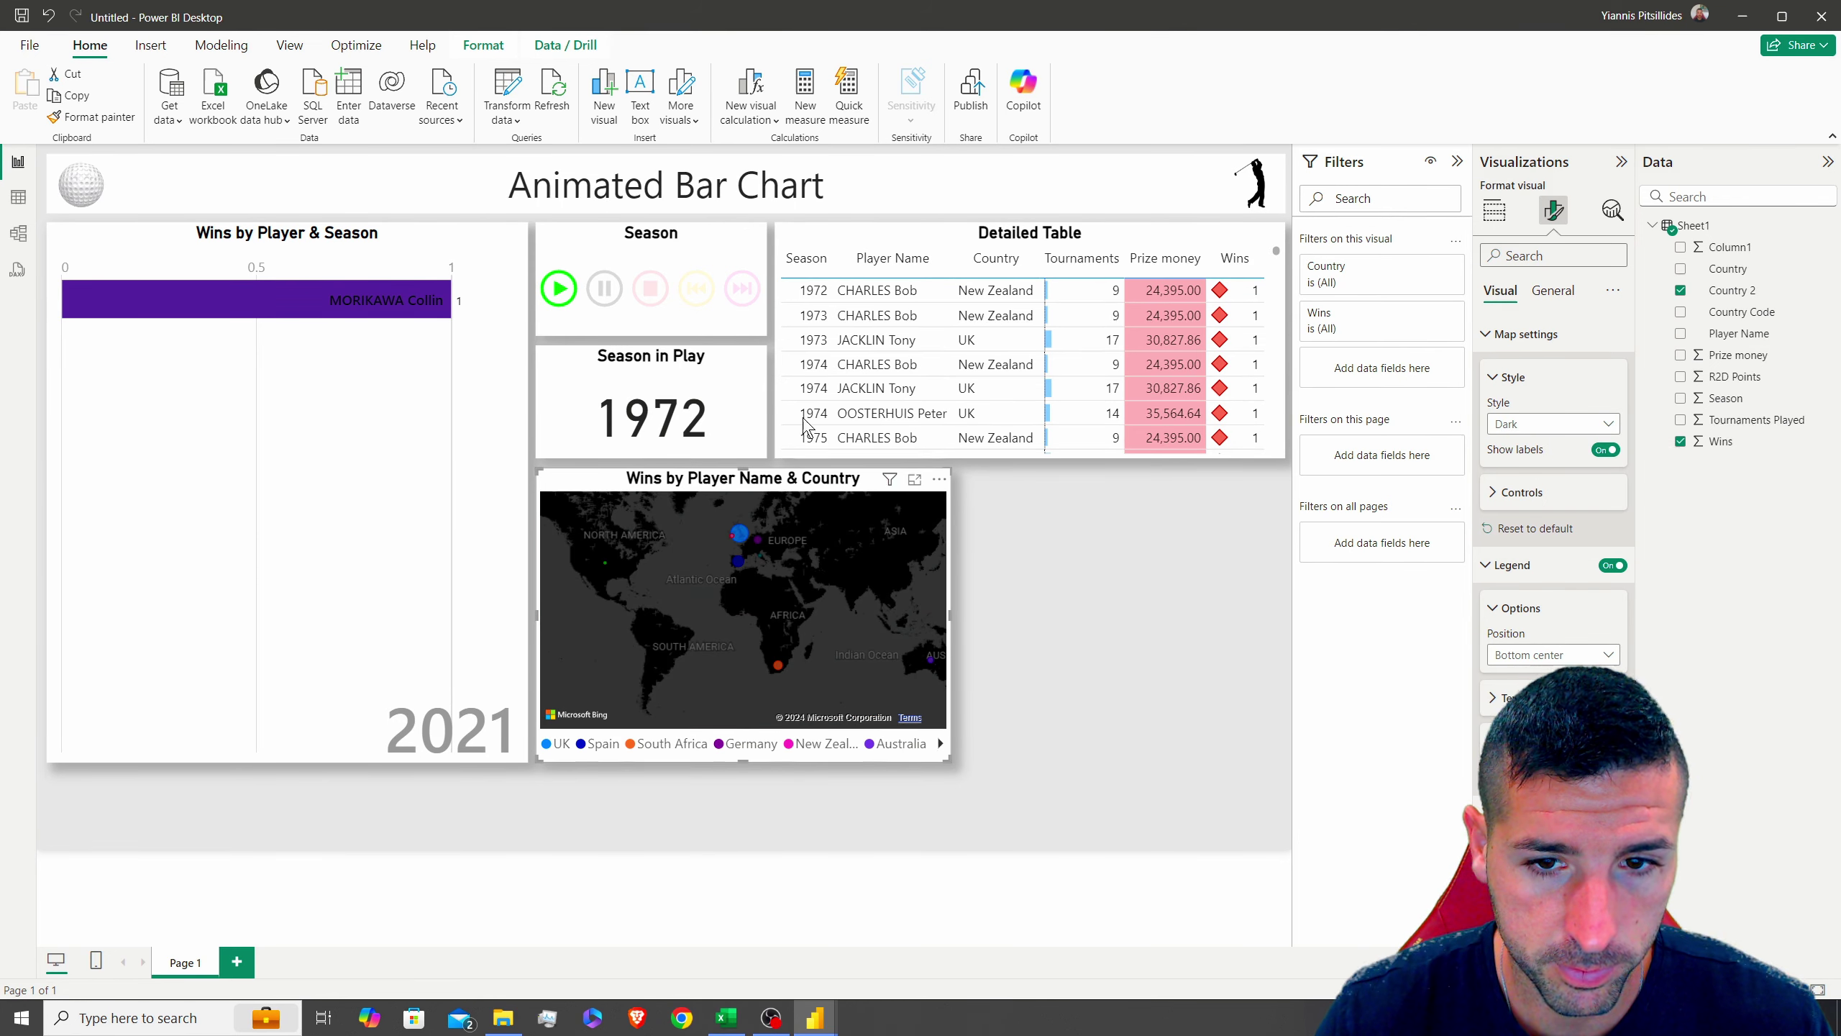
Play the season animation with the Filters pane collapsed to check the map, and stop it
left_click(574, 290)
left_click(1457, 164)
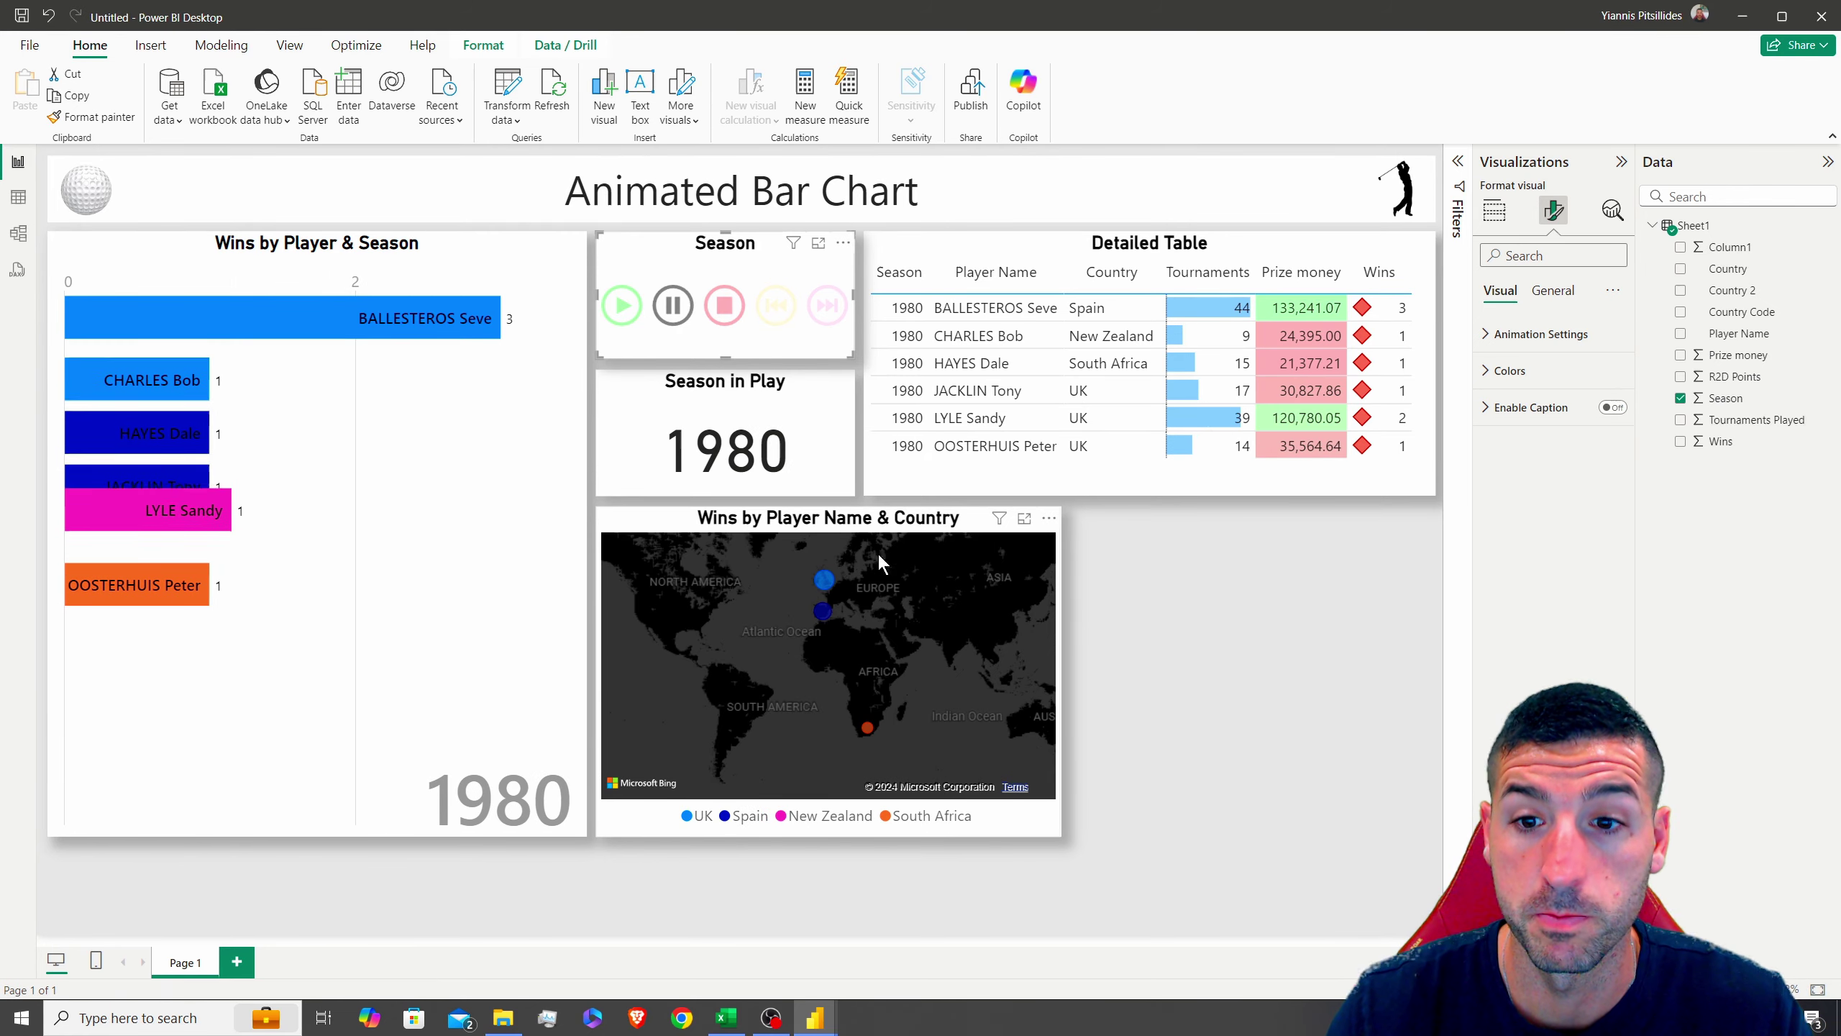
left_click(729, 309)
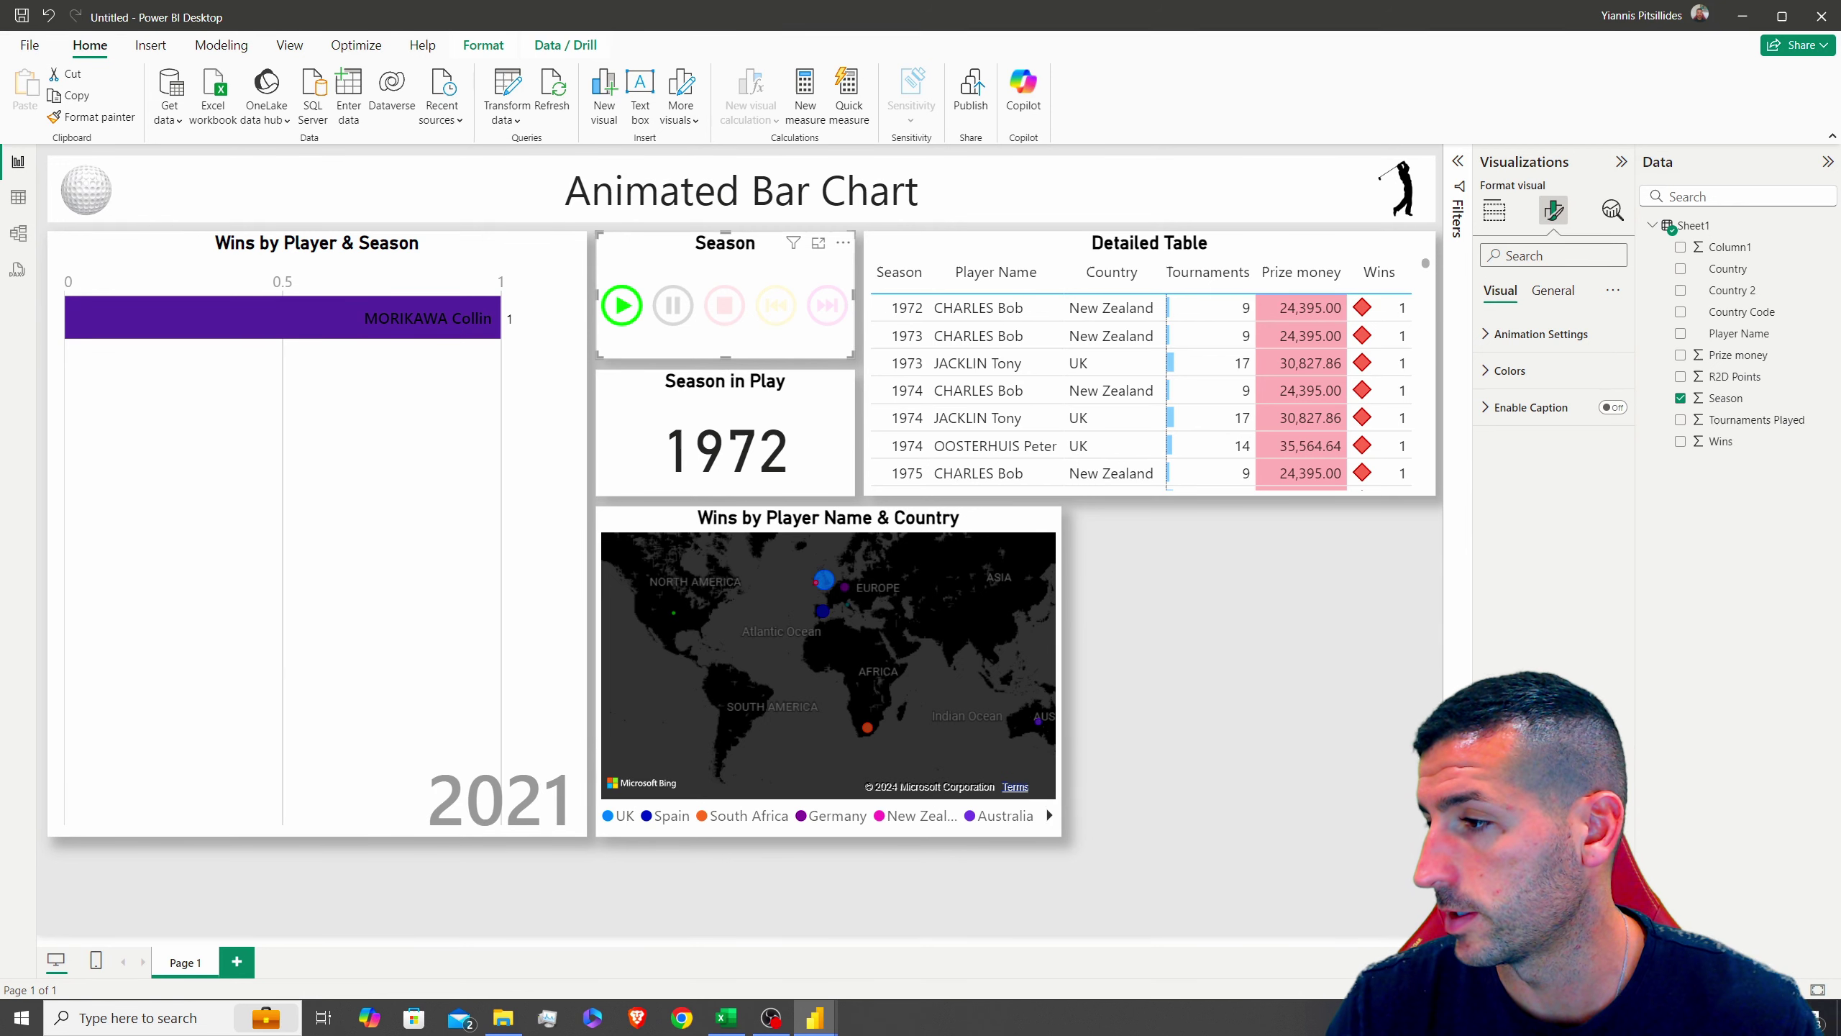
Duplicate the Wins by Player & Season chart and resize the copy to fill the space beside the map, below the Detailed Table
left_click(354, 247)
key("ctrl+v")
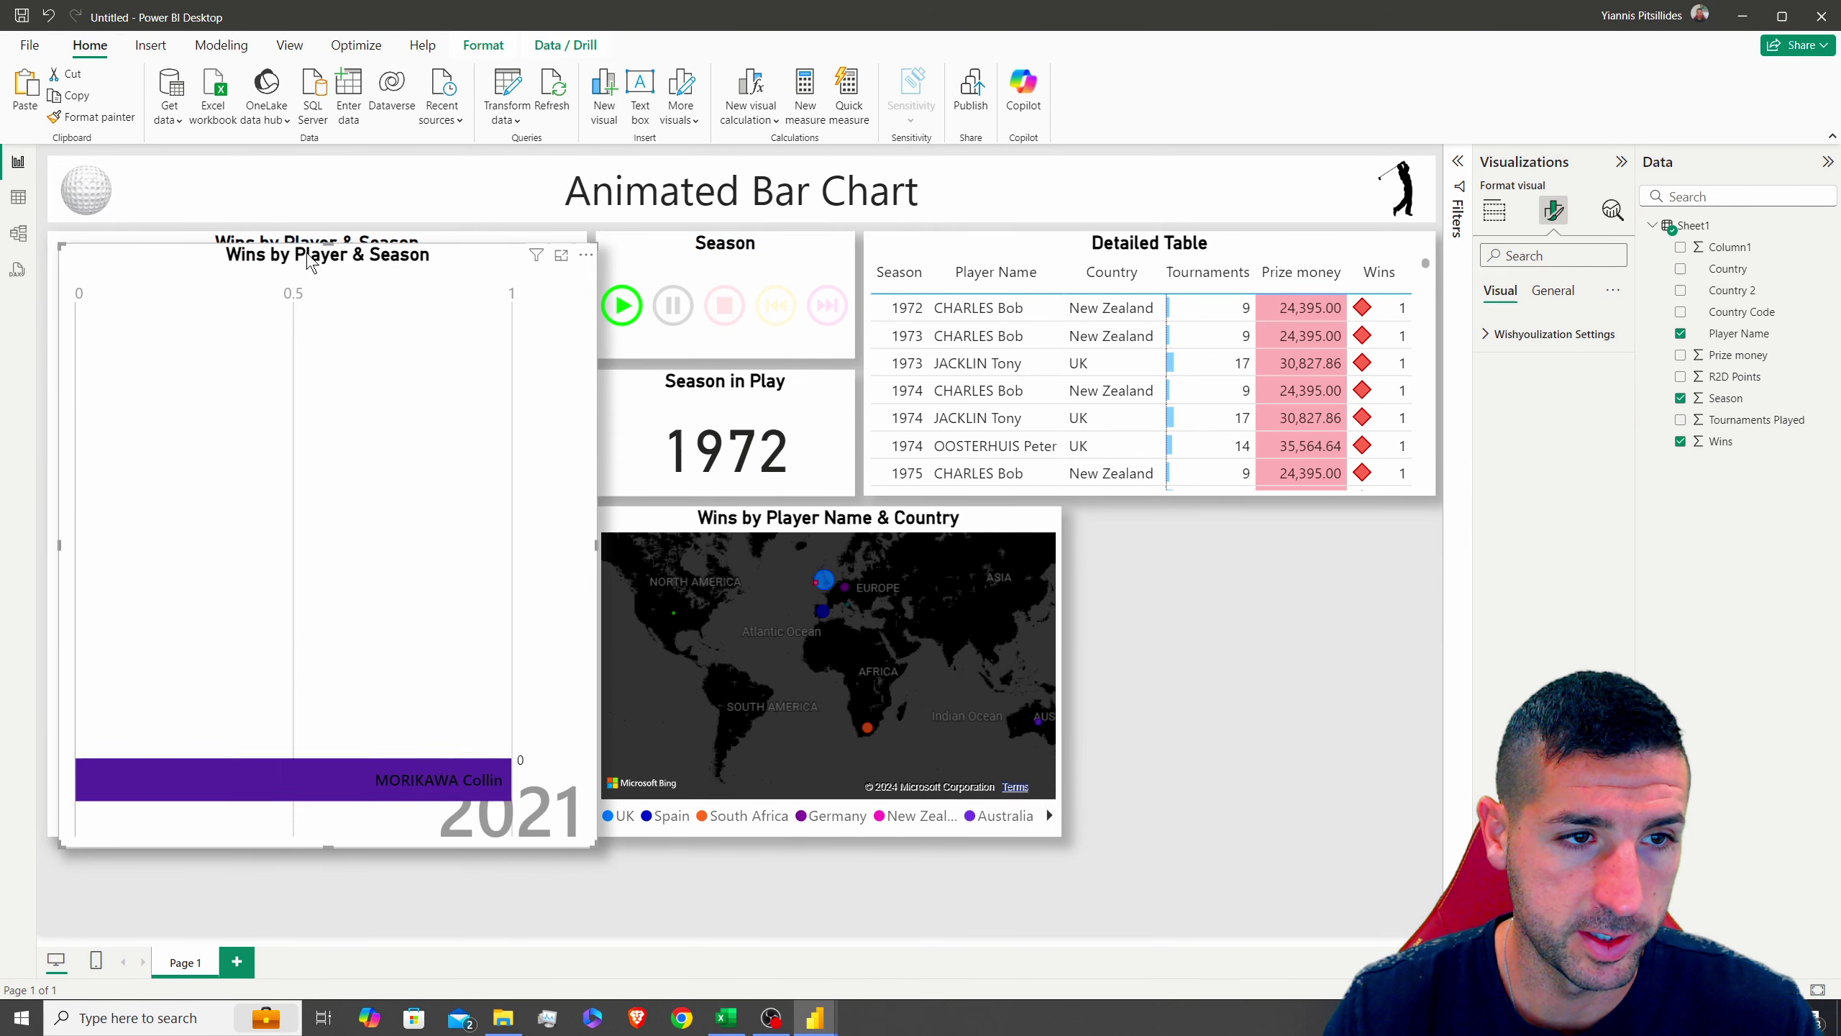
left_click_drag(346, 254, 1144, 249)
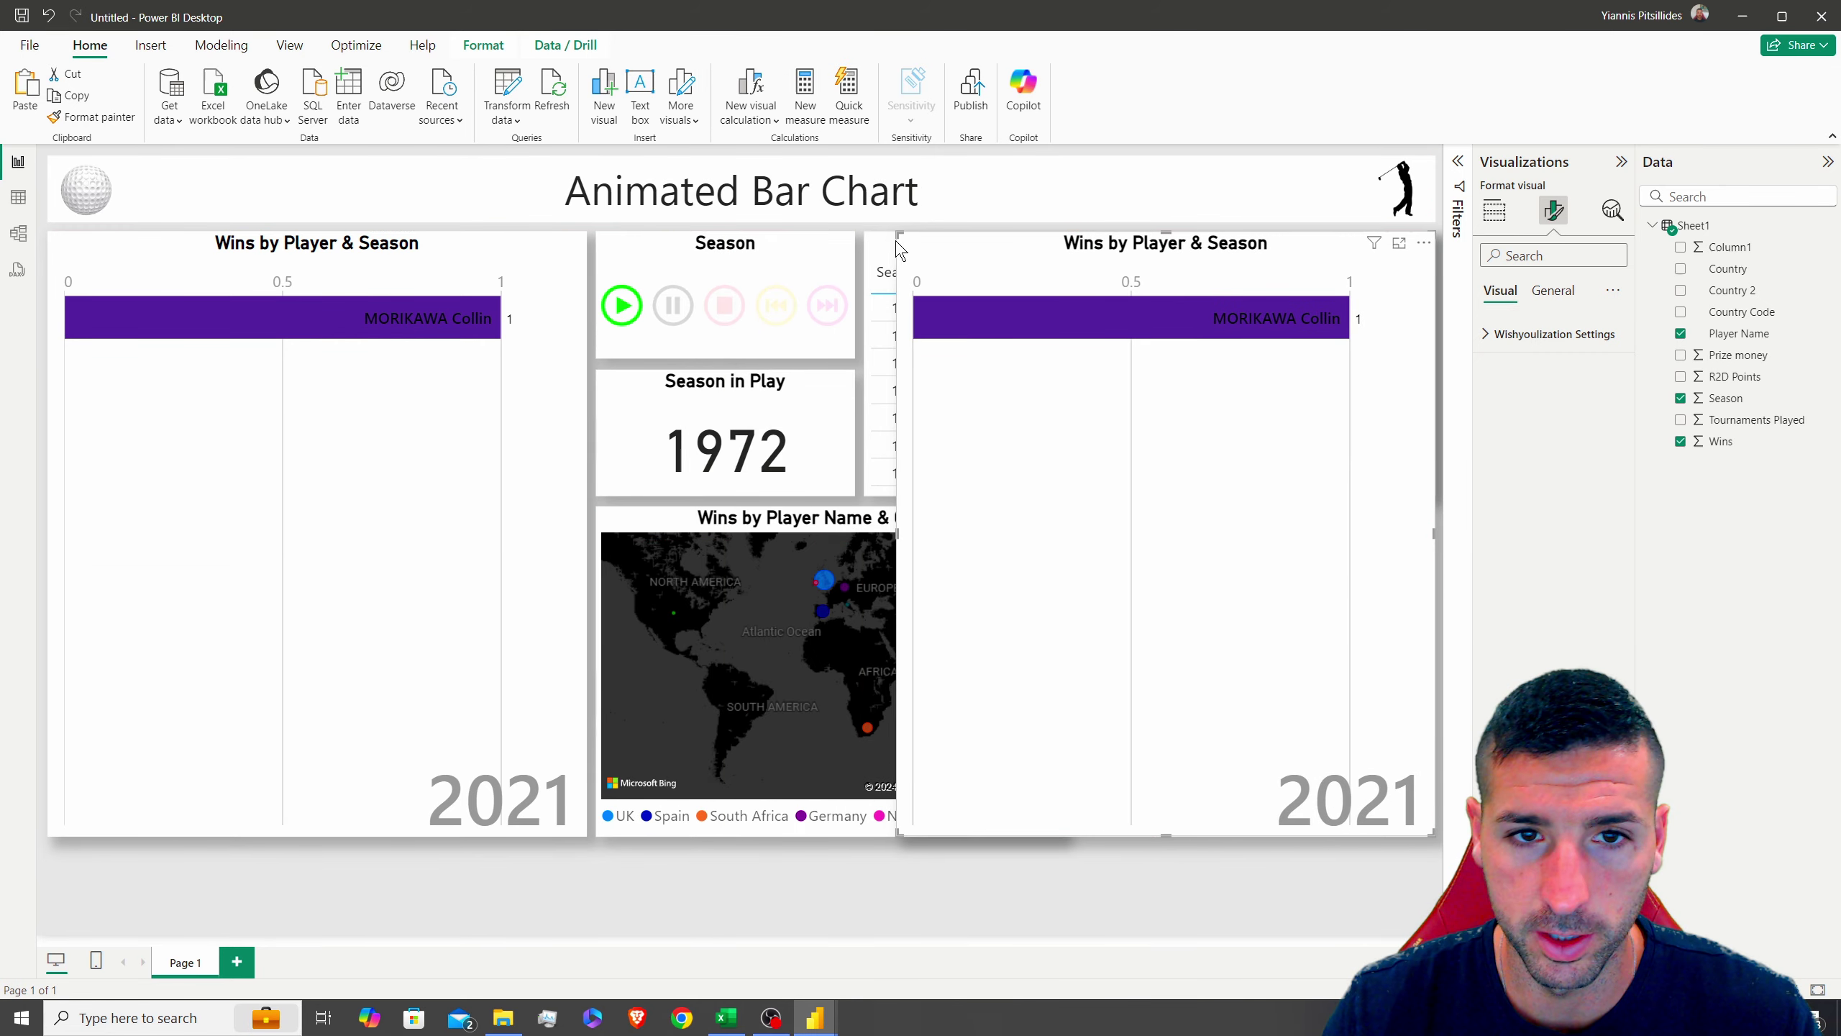
left_click_drag(897, 232, 1074, 508)
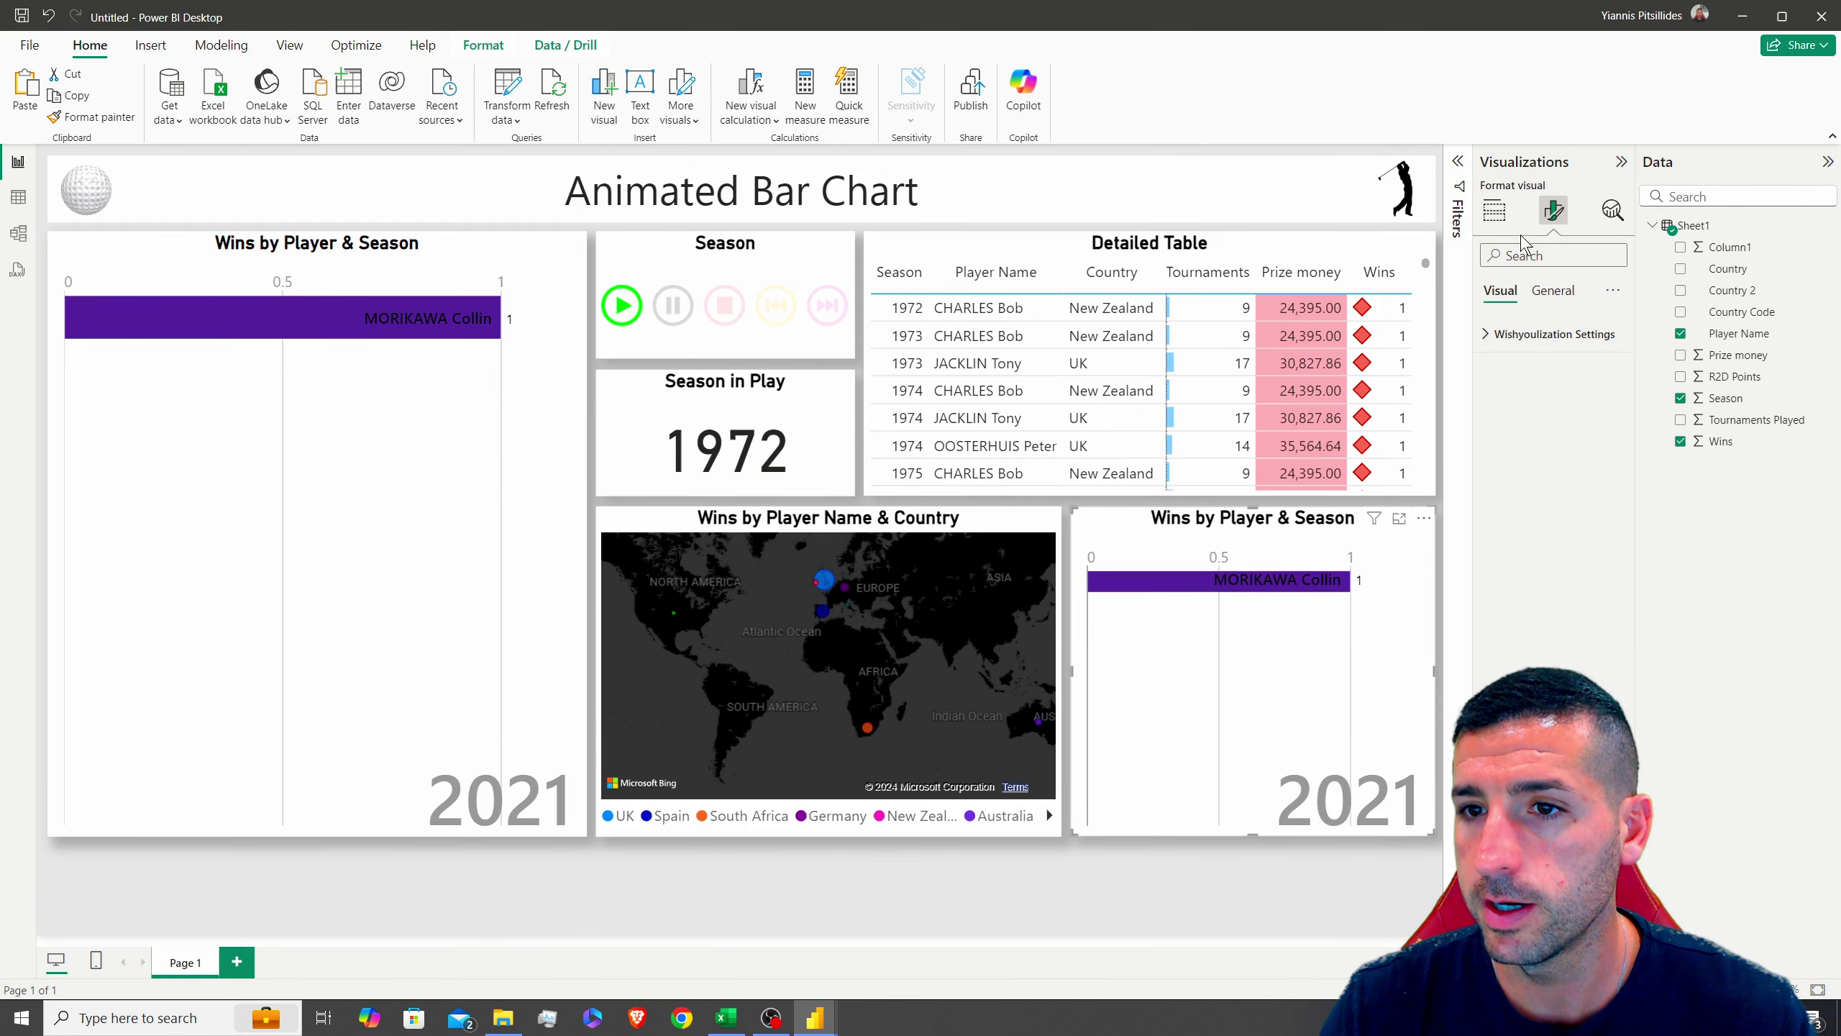
Replace Wins with Prize money as the copied bar chart's value and play the season animation
left_click(1497, 212)
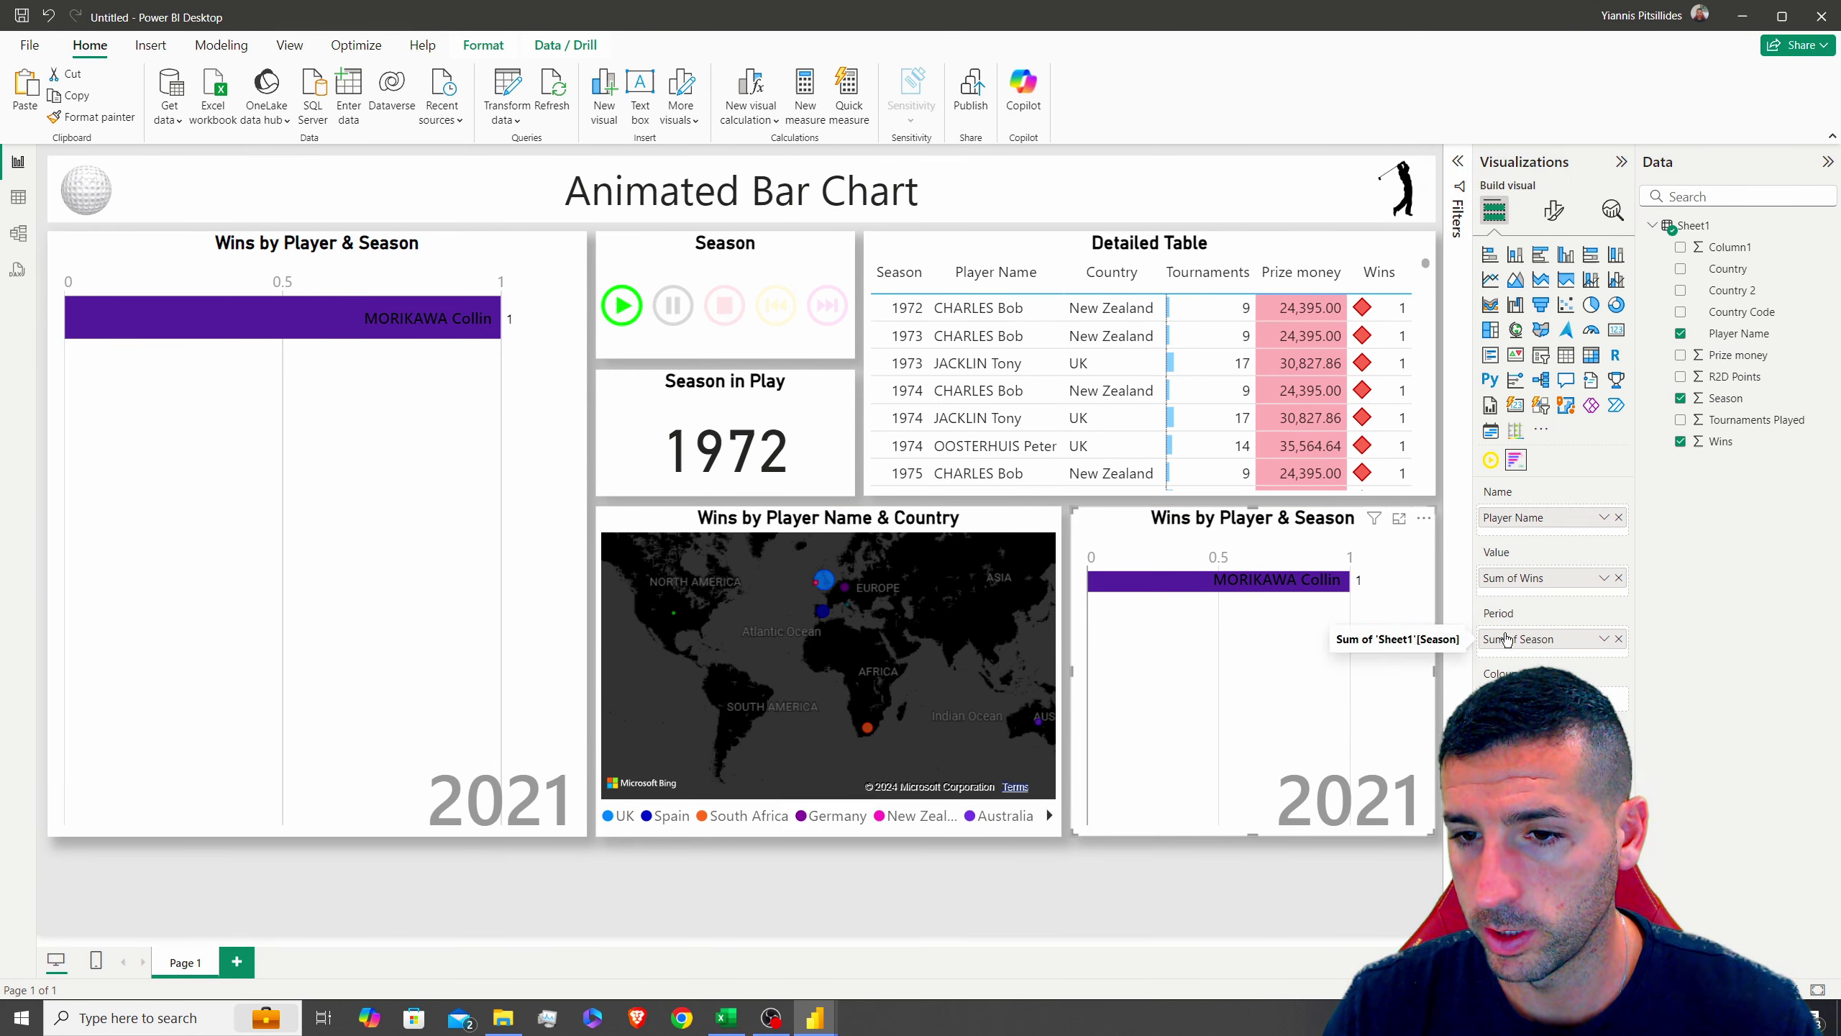
left_click(1619, 578)
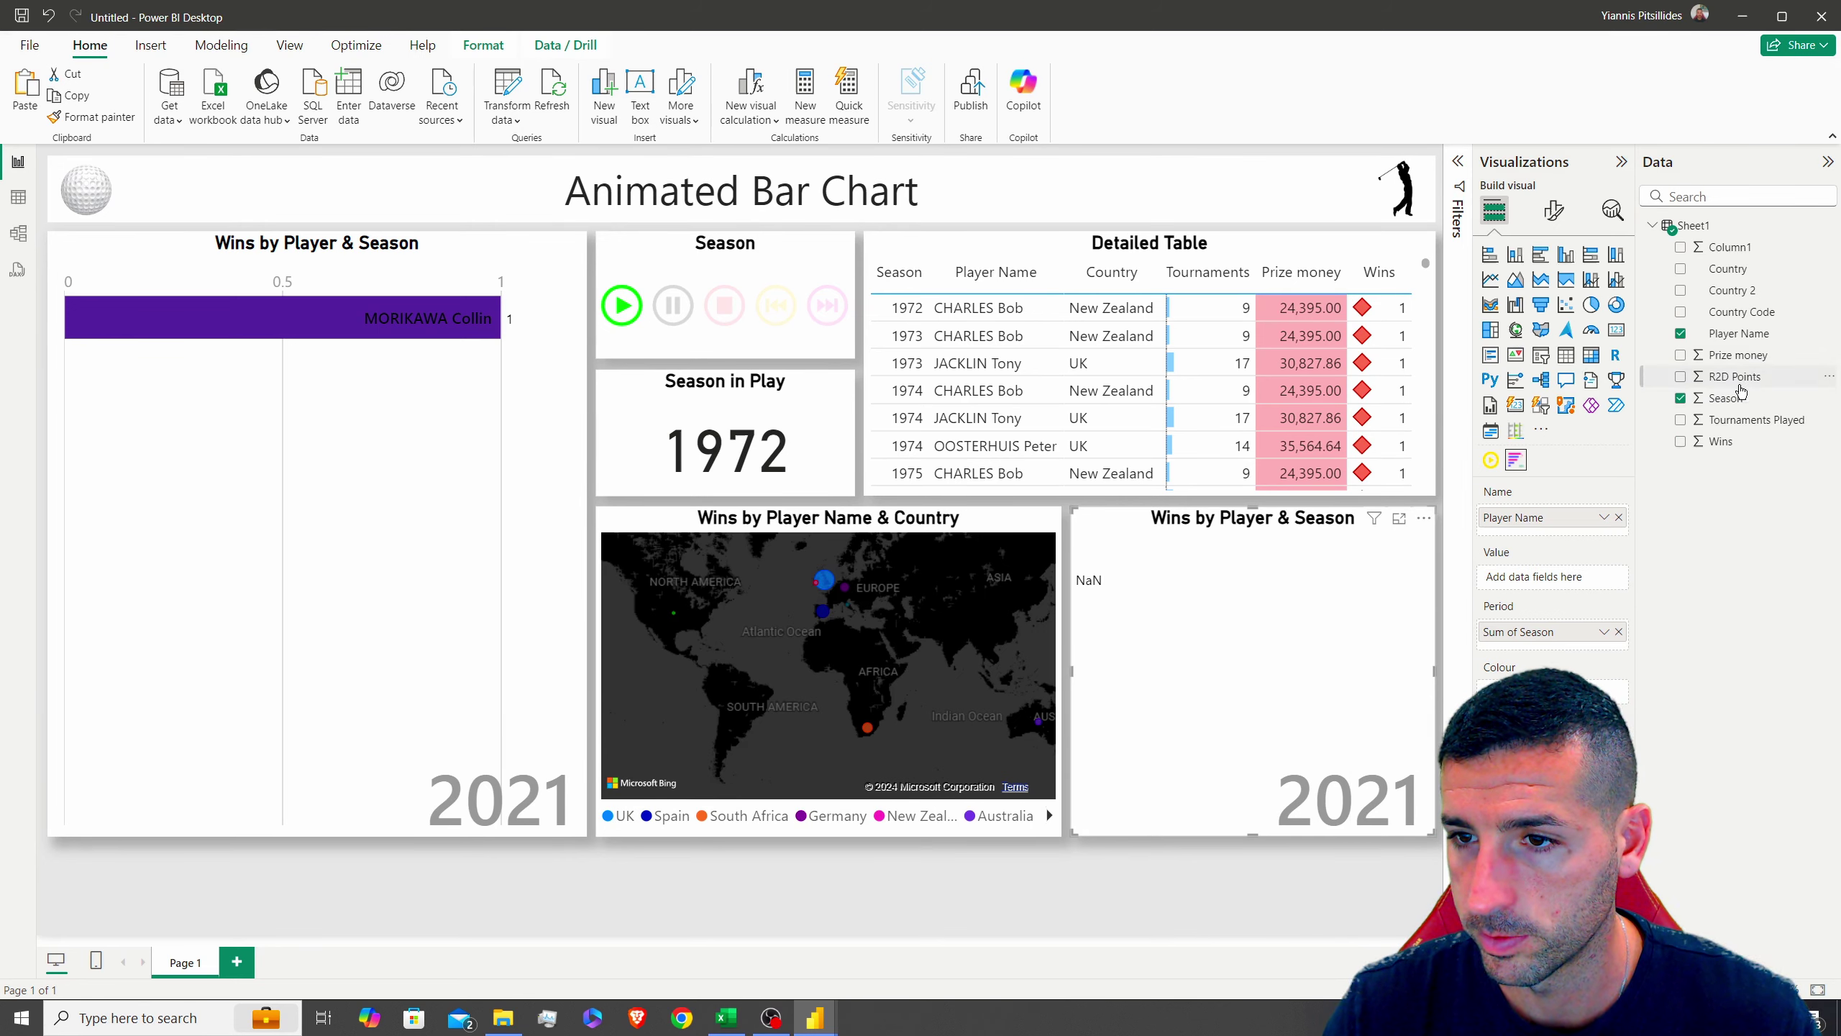
left_click_drag(1541, 631, 1544, 577)
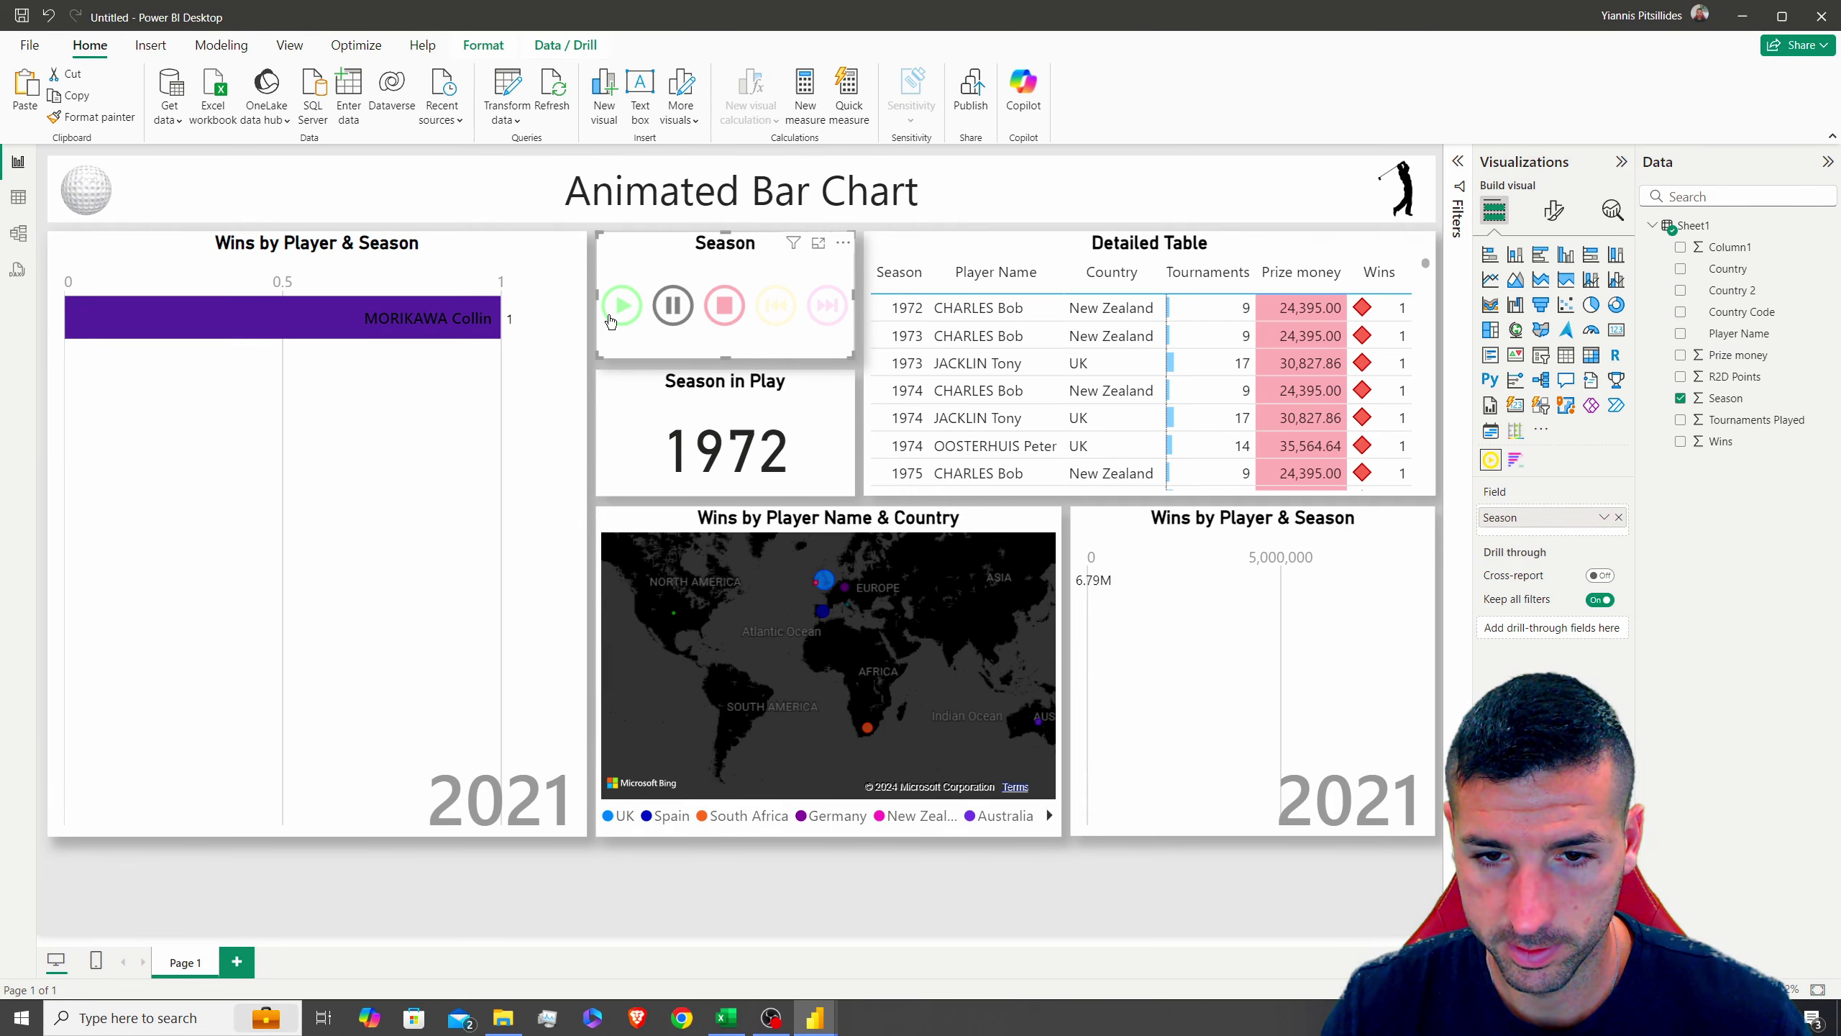
left_click(612, 322)
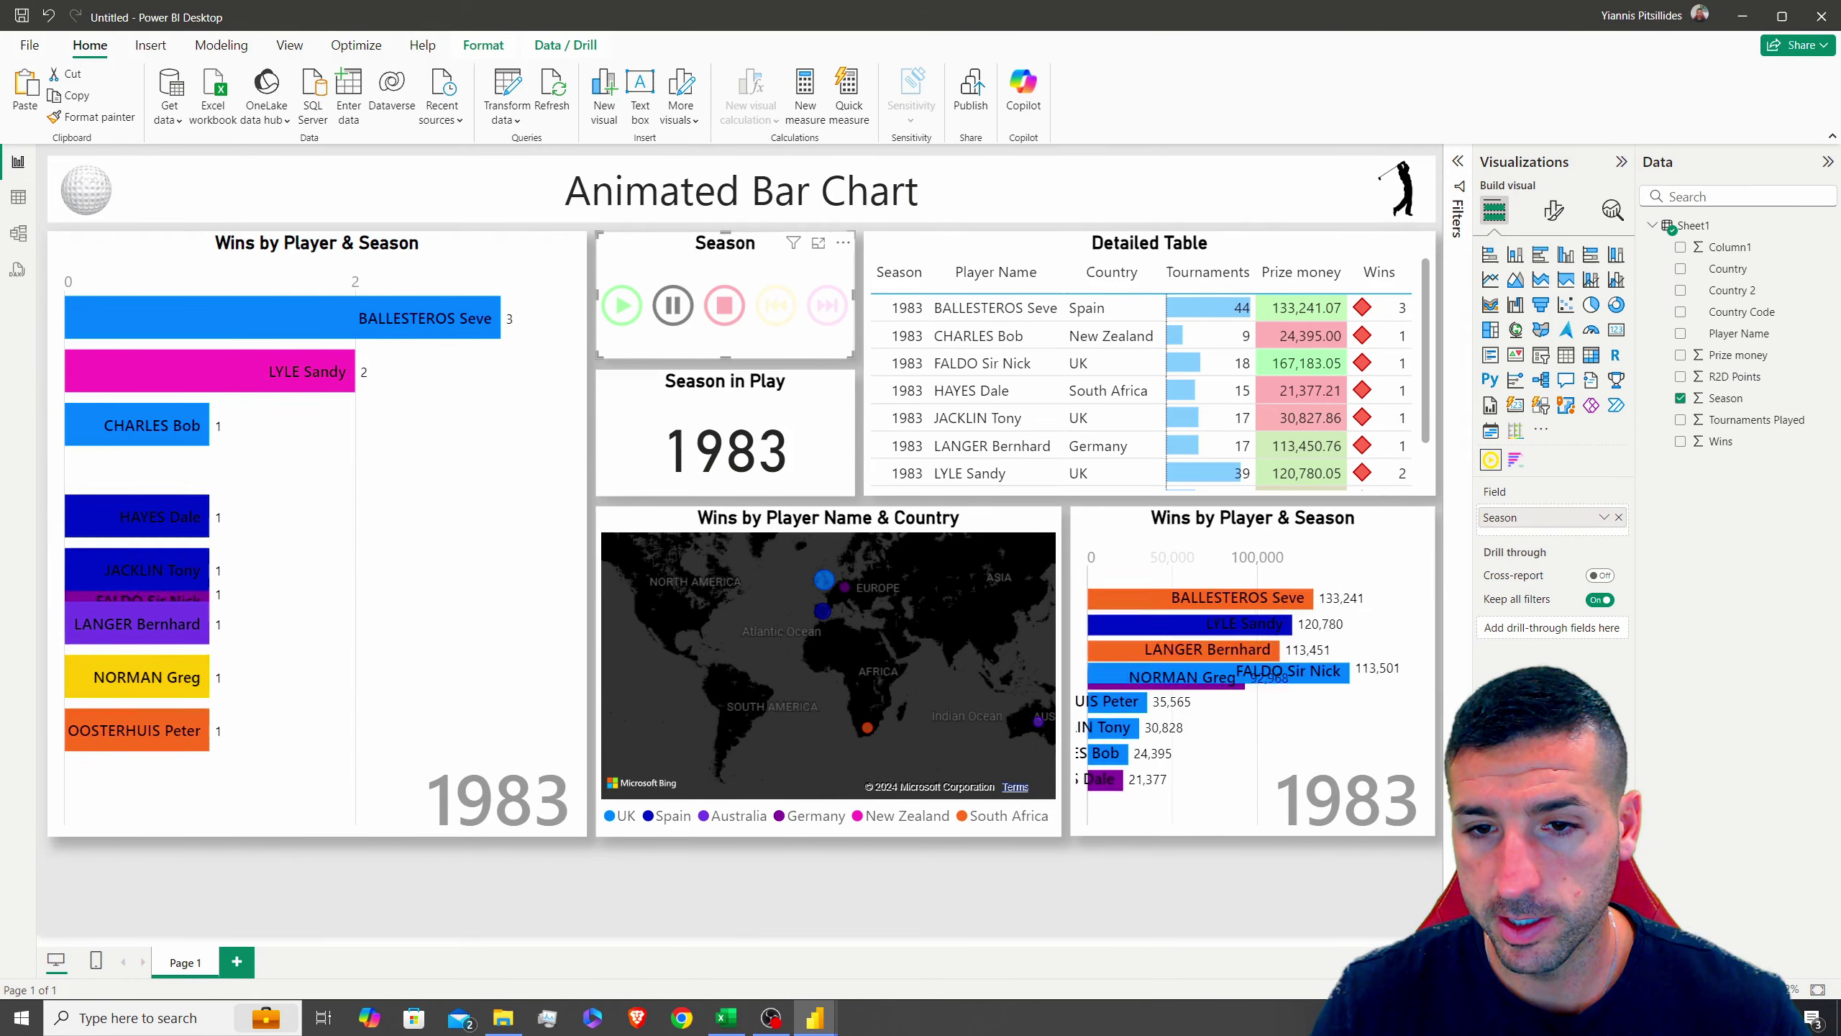
Change the copied chart's title to Prize Money by Player & Season and stop the season animation
left_click(1232, 566)
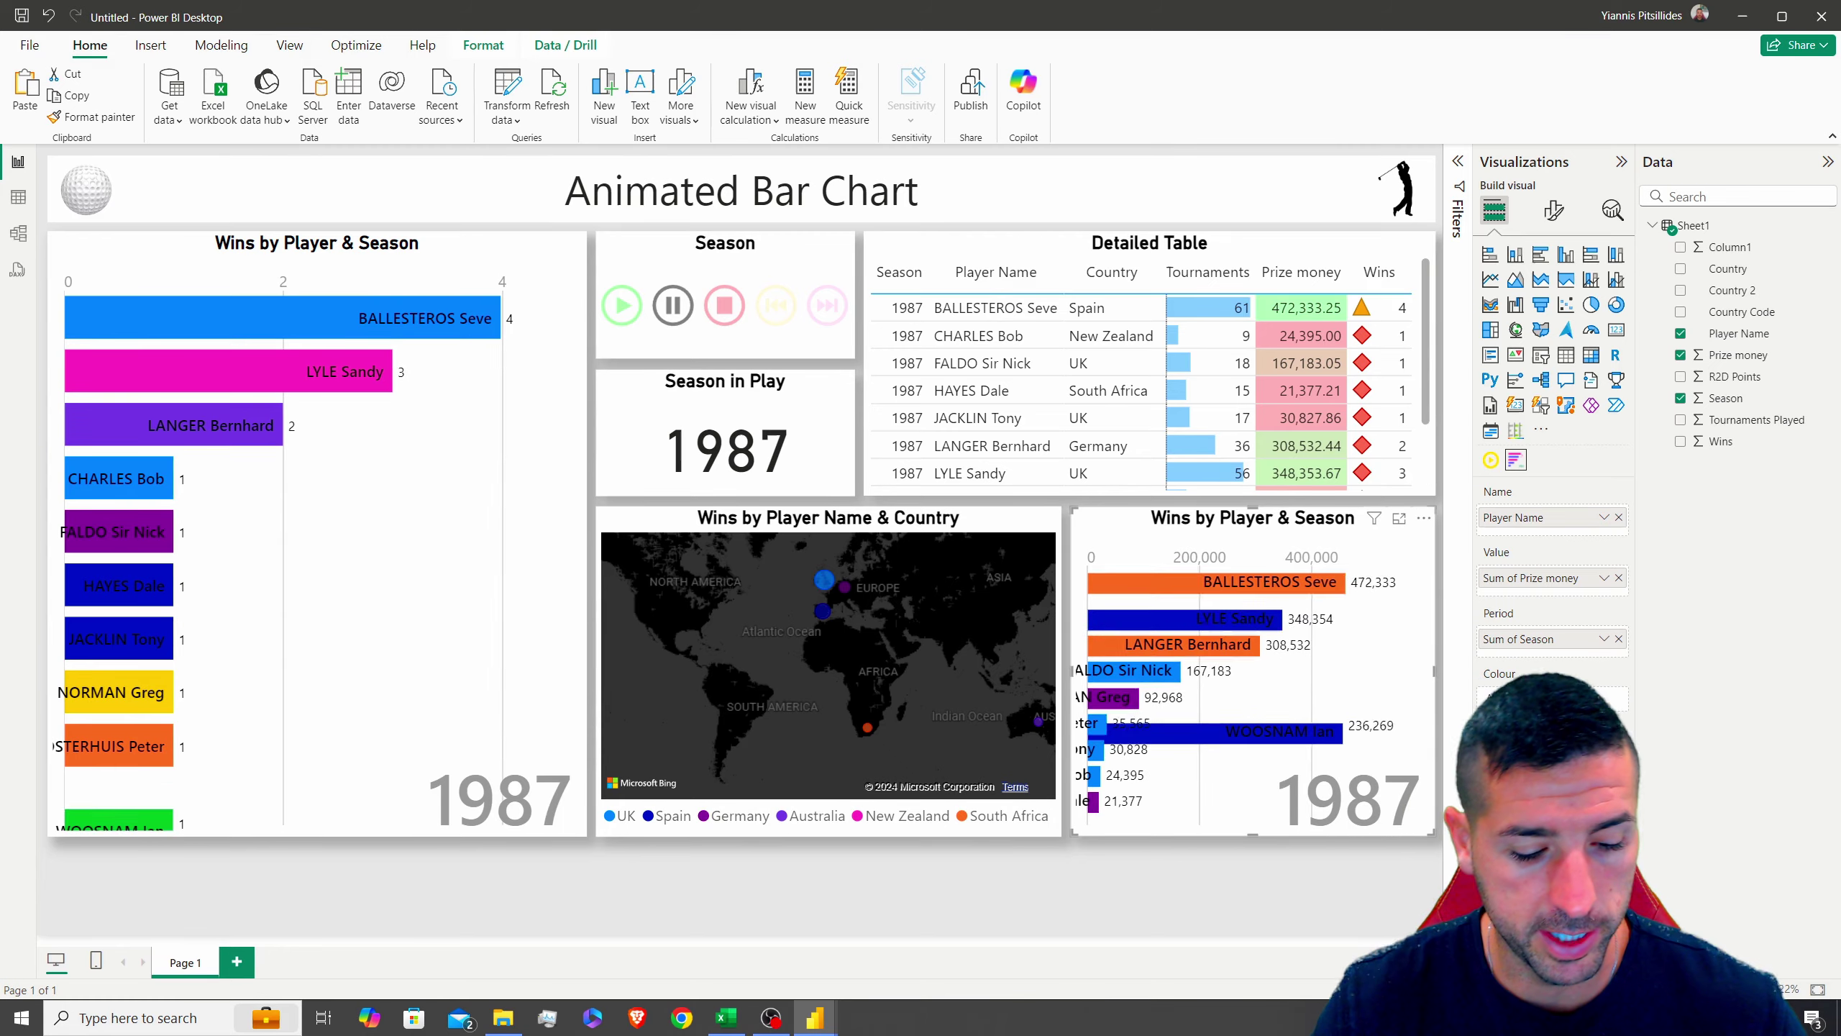
left_click(1556, 210)
left_click(1505, 370)
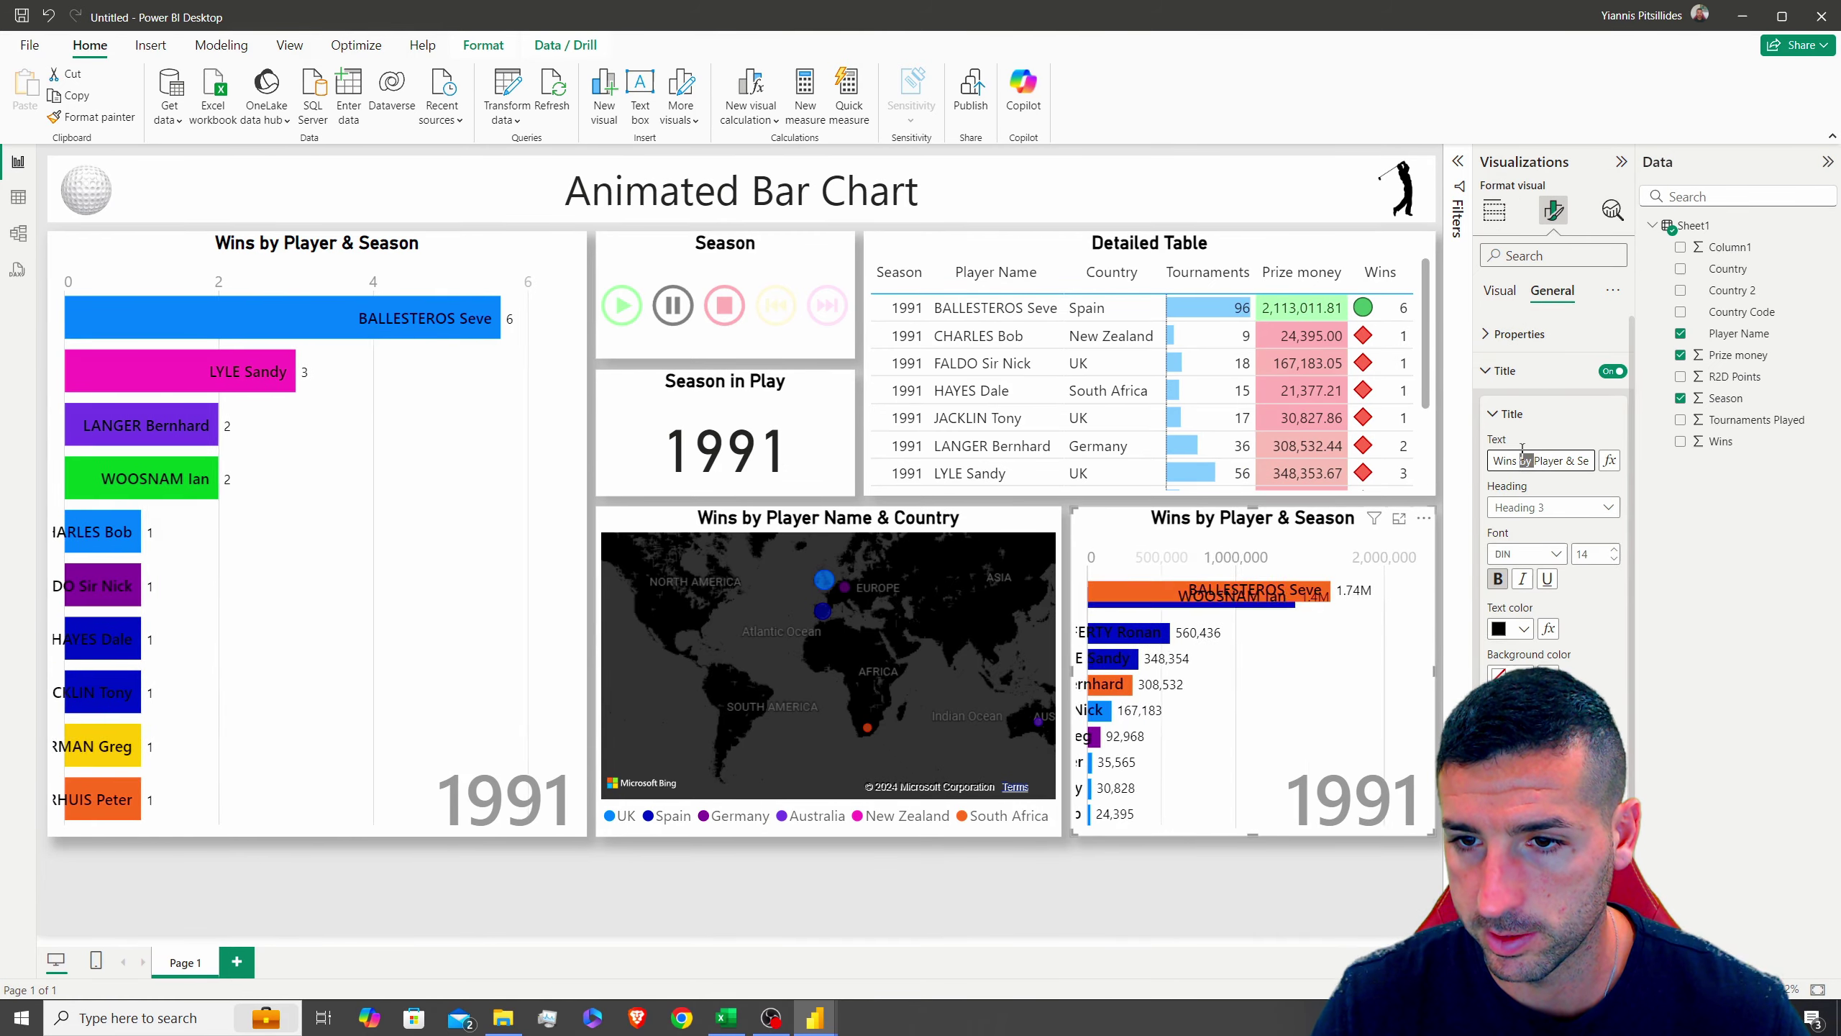
double_click(1499, 461)
type("Prize Money")
left_click(725, 305)
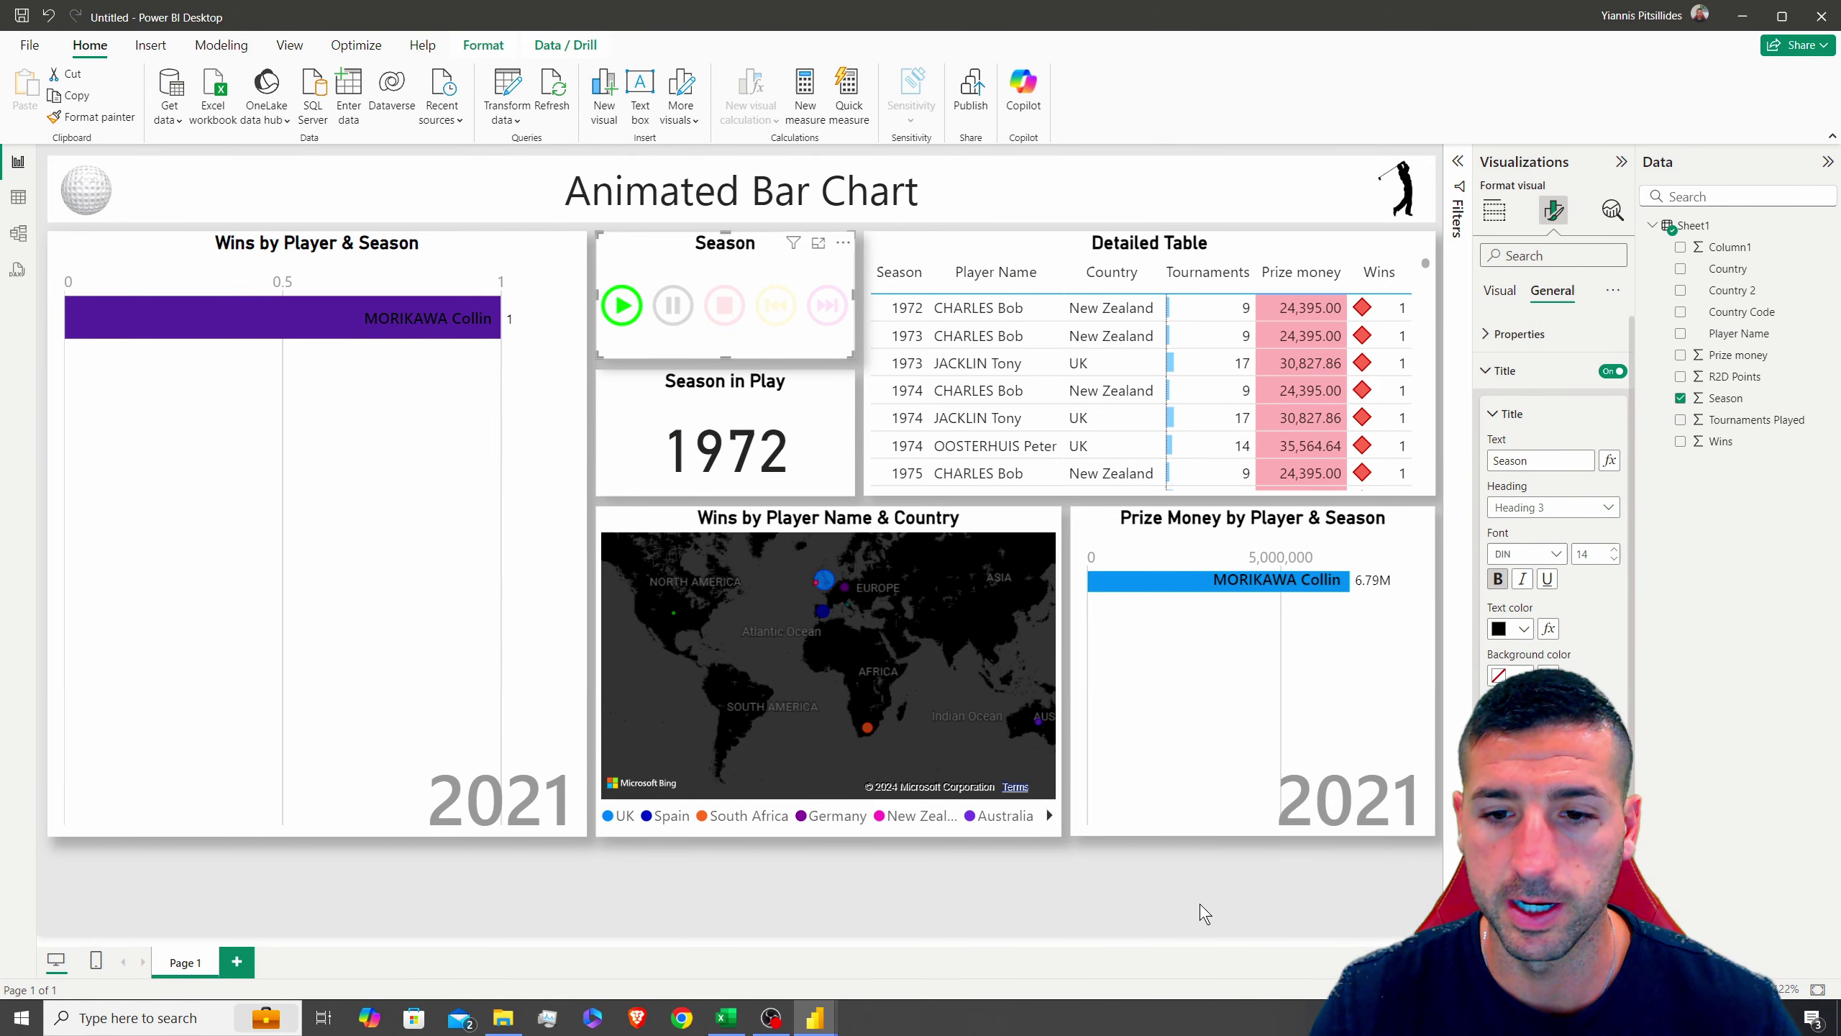
Paste the Notes text box with the Play button warning and source link below the visuals, and make it tall enough for all lines
left_click(1199, 904)
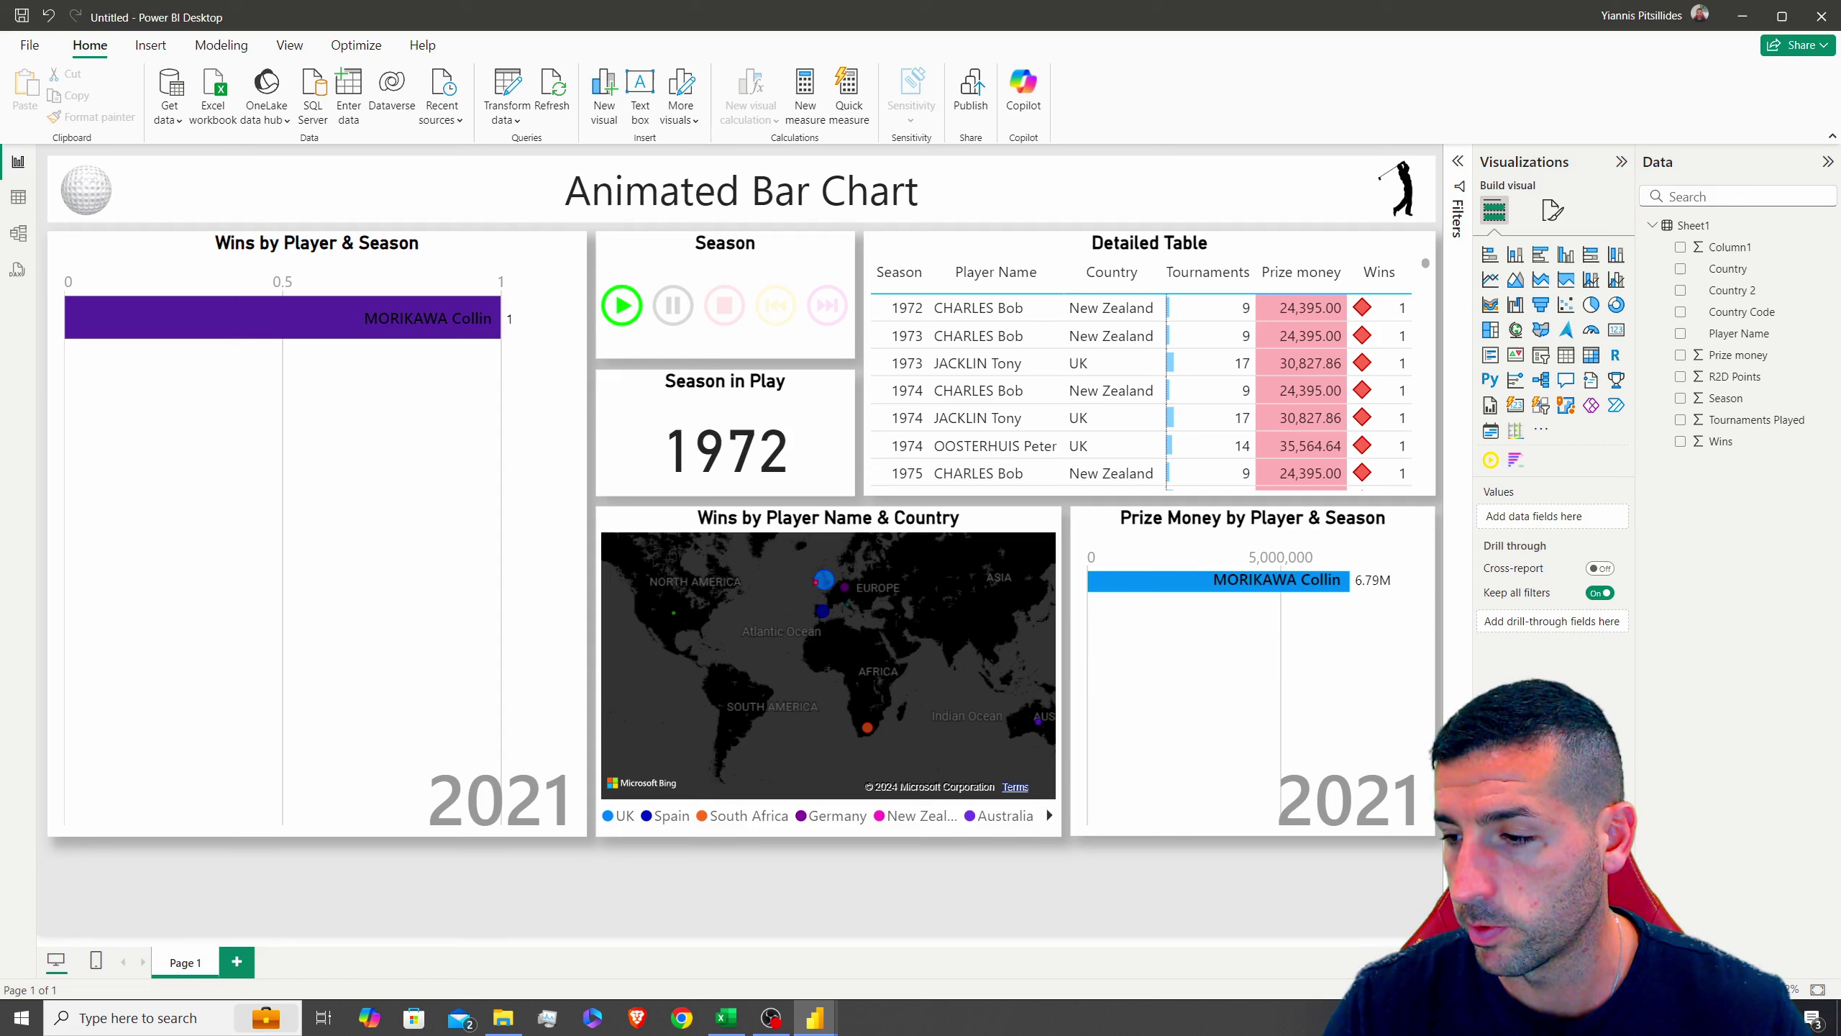
left_click(945, 907)
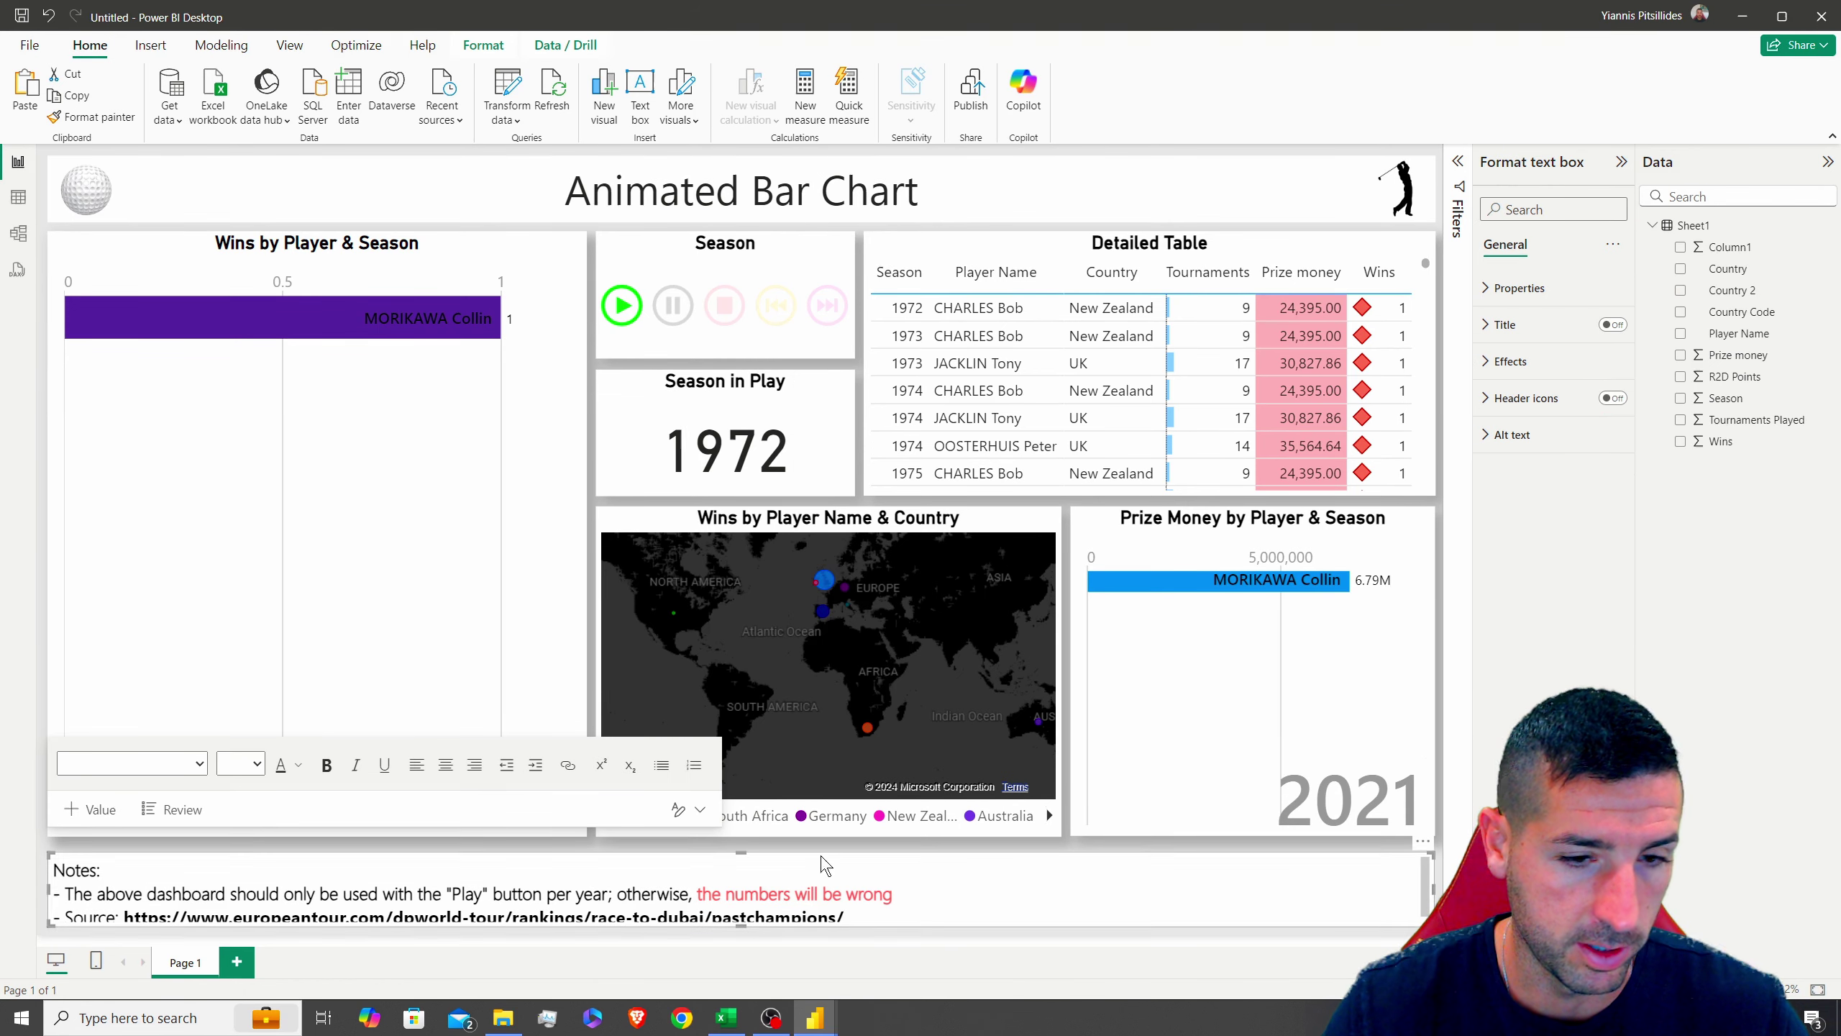
scroll(1369, 886, "down", 1)
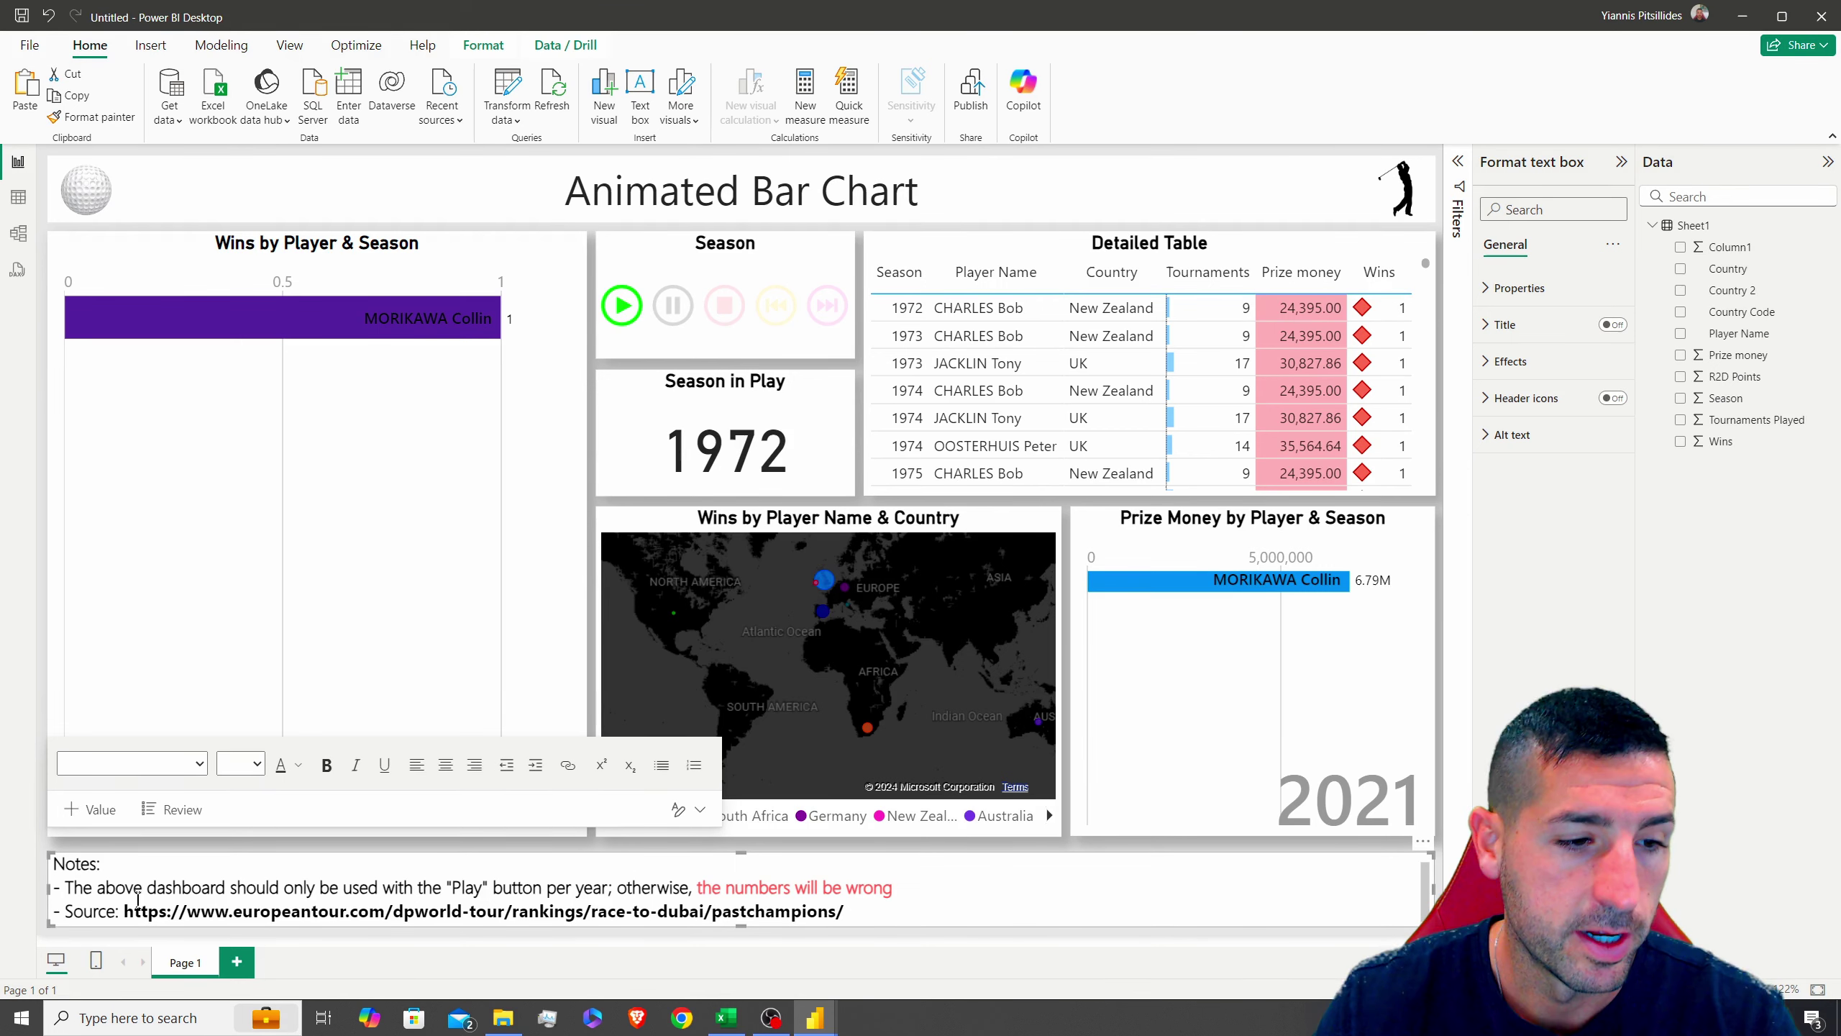
scroll(138, 899, "down", 1)
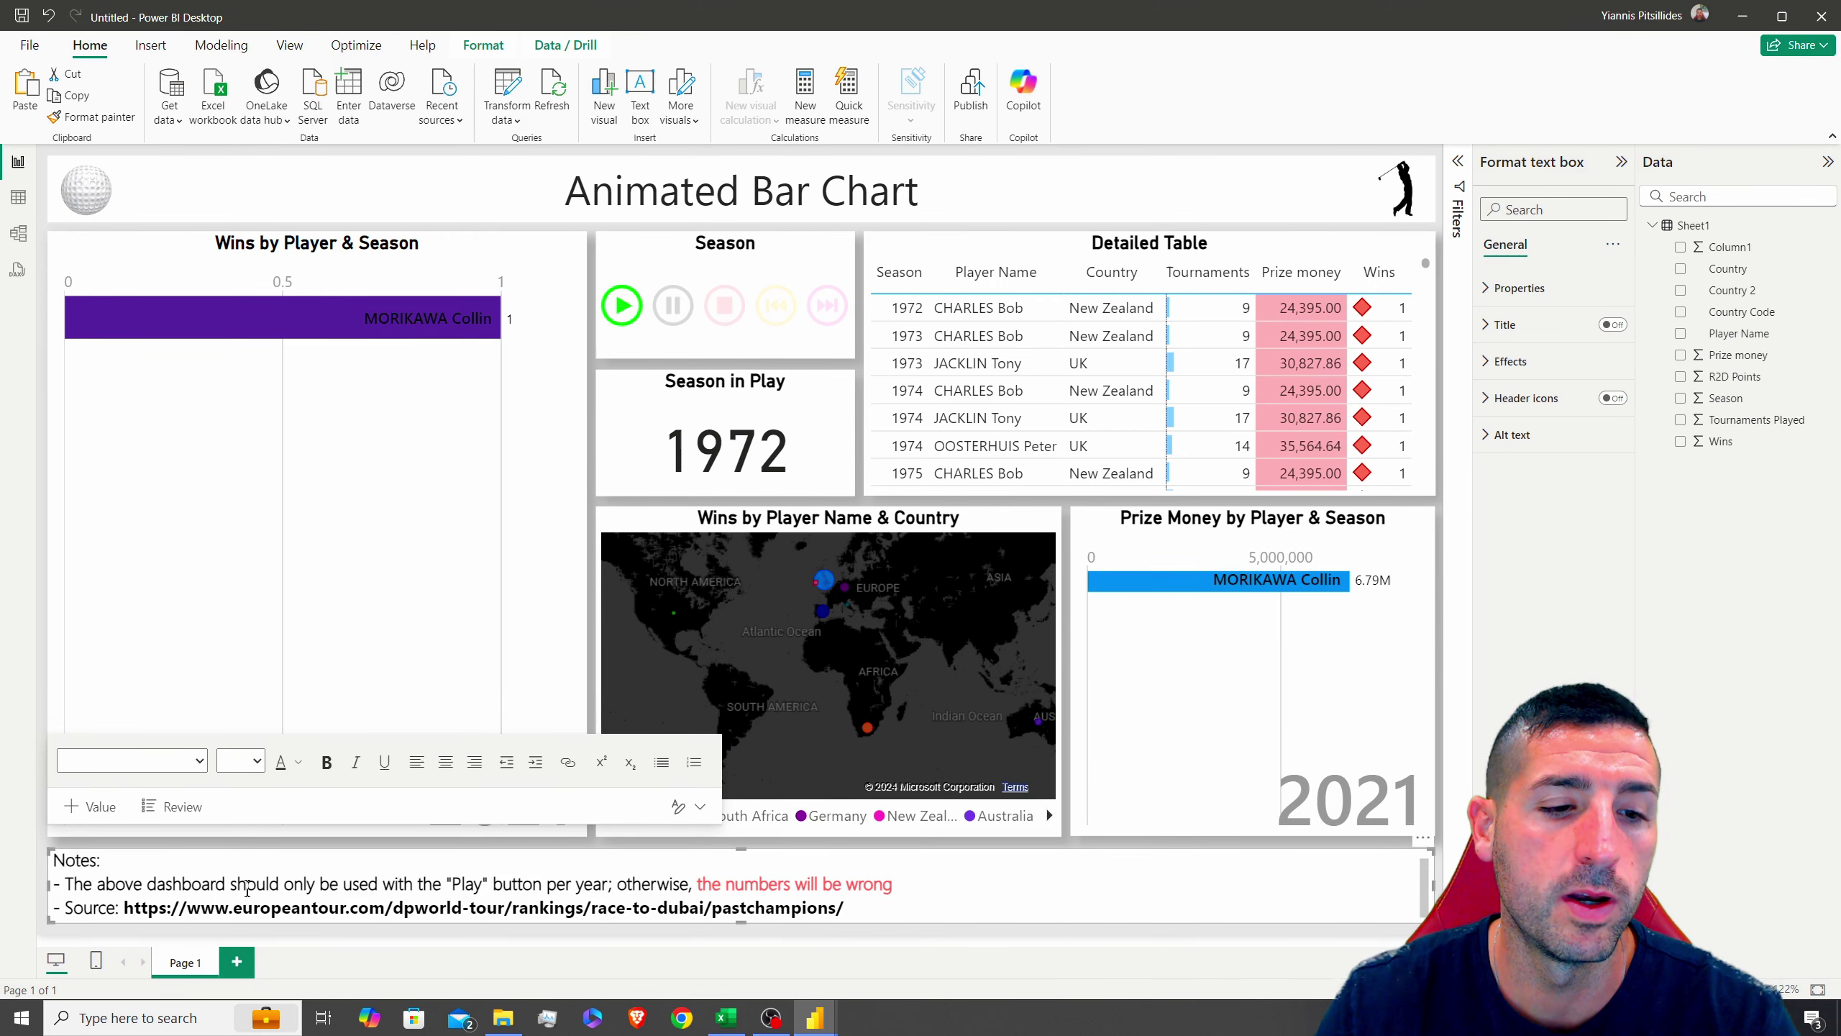
scroll(246, 888, "down", 1)
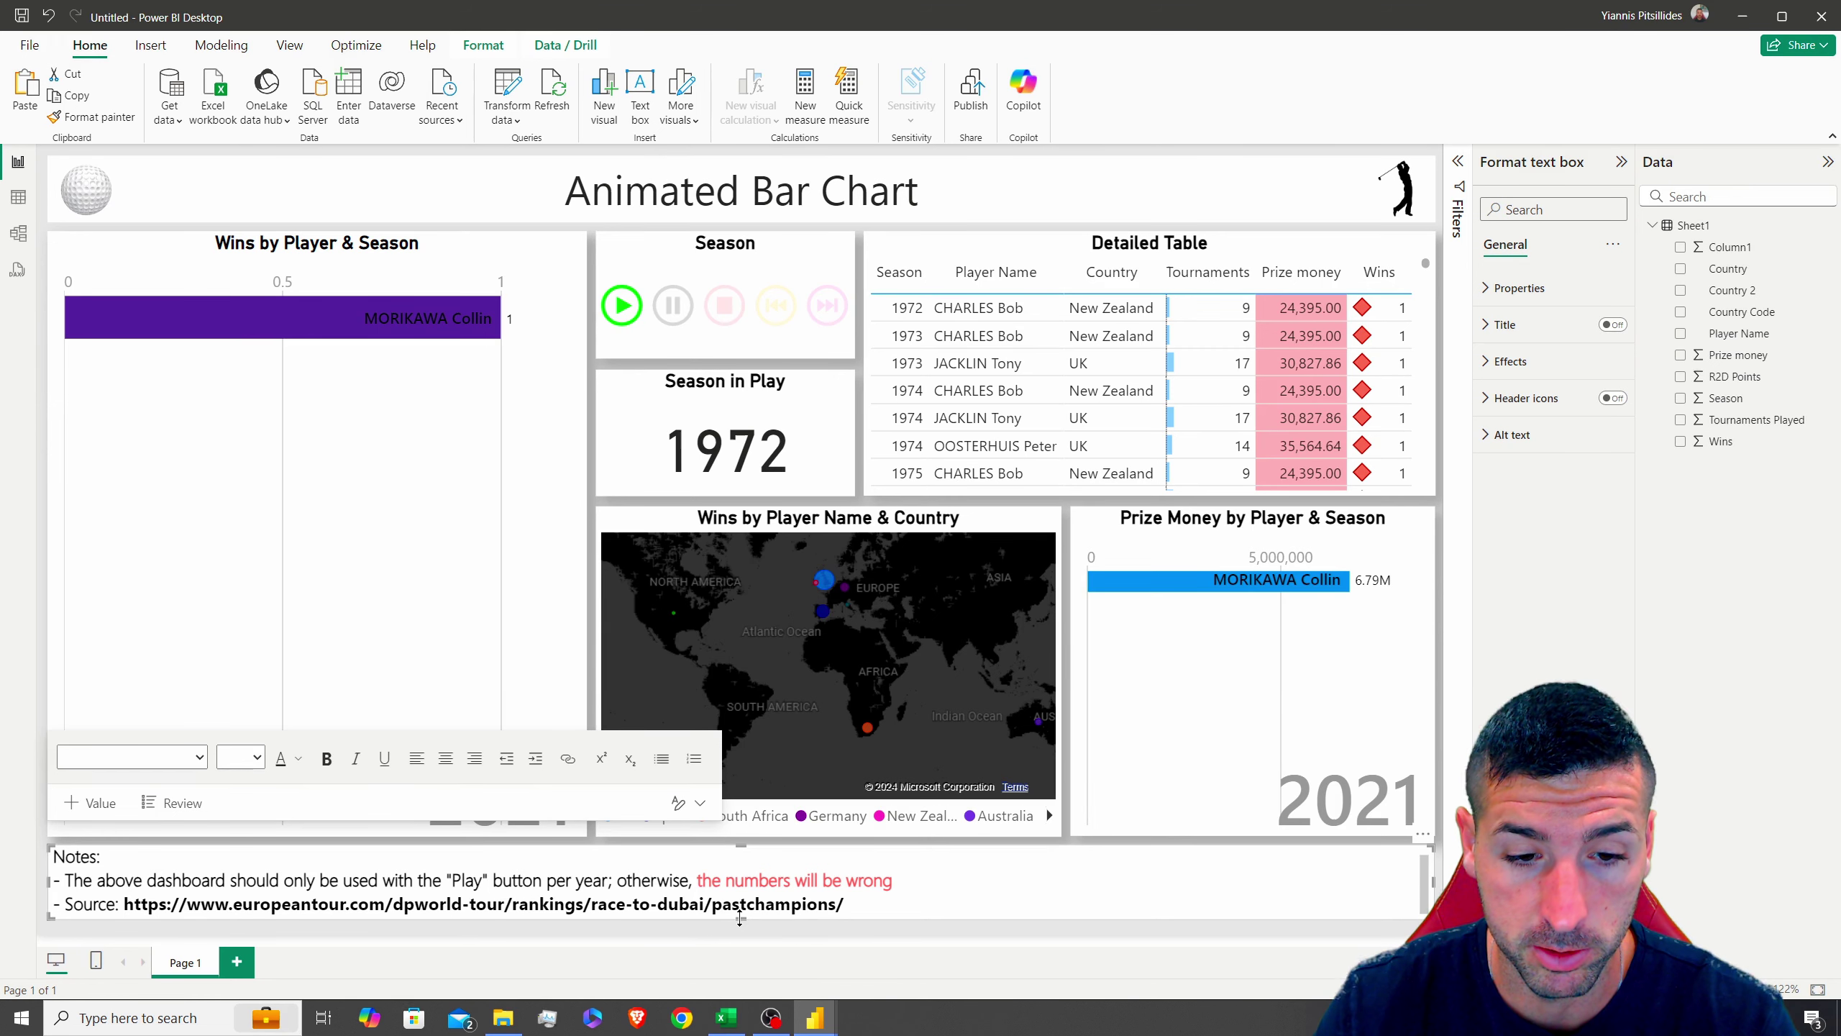
left_click_drag(741, 918, 760, 927)
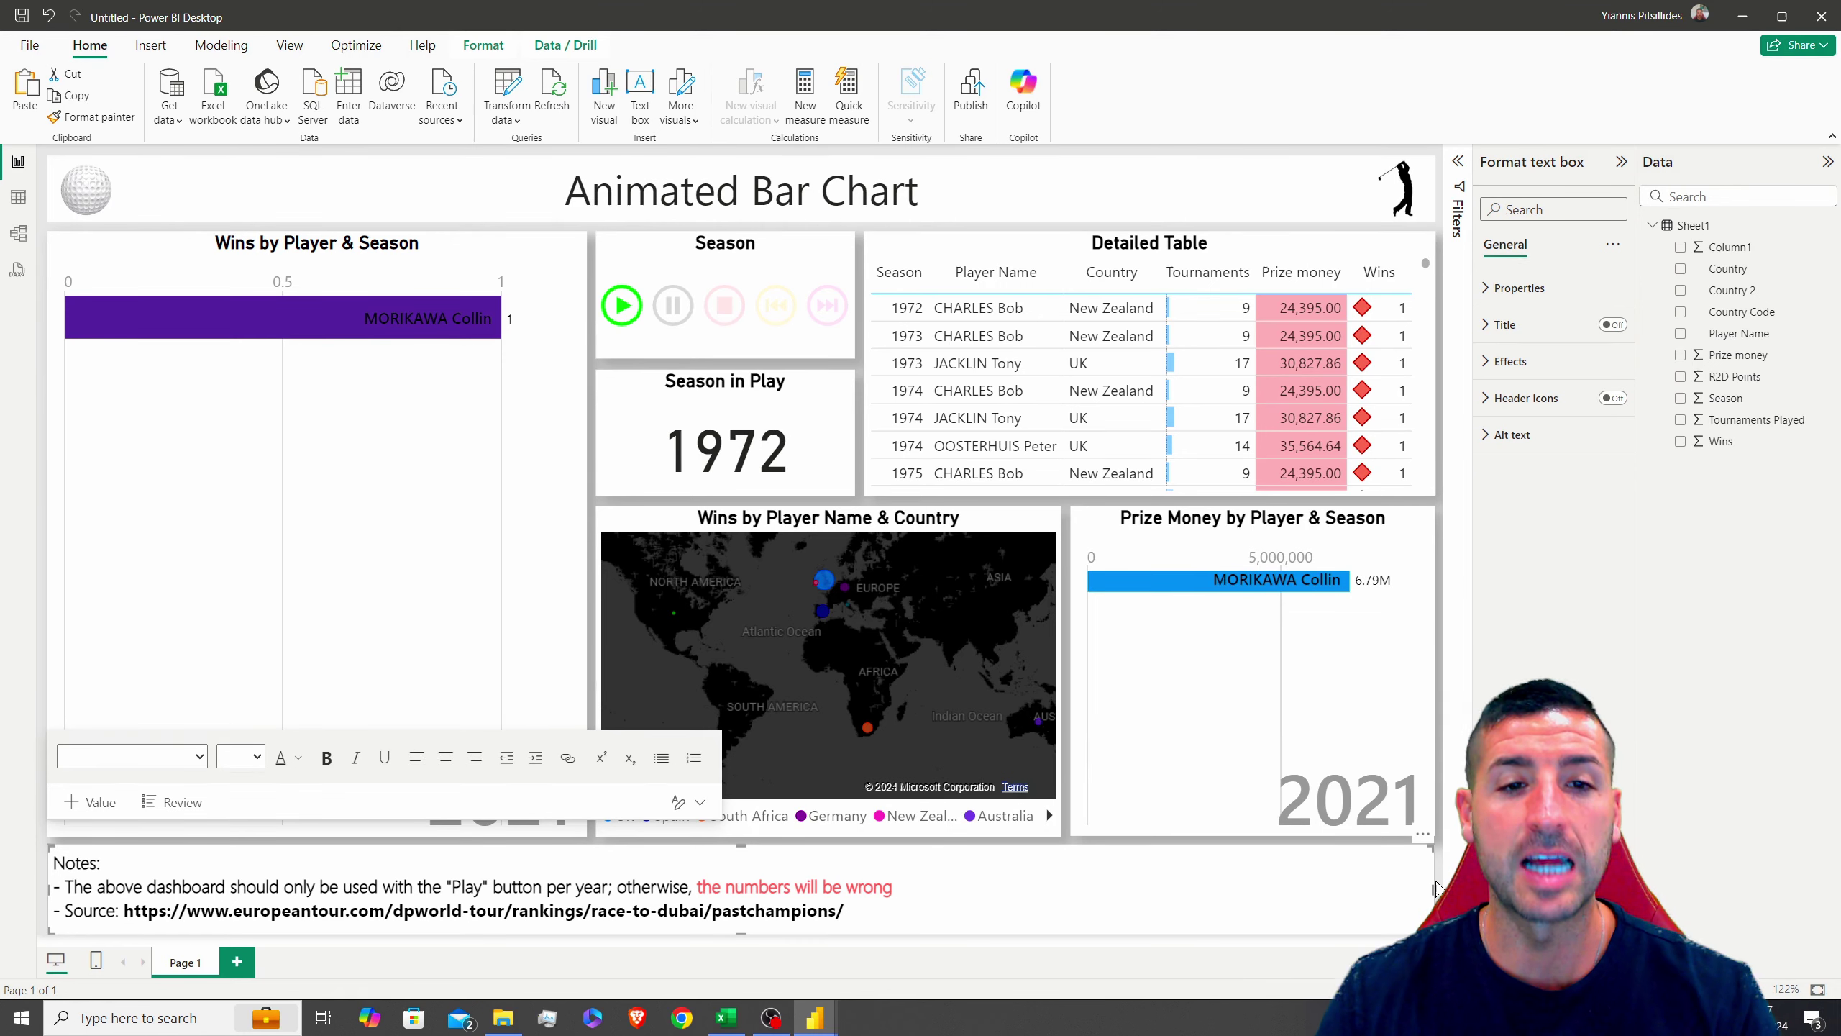
left_click(581, 477)
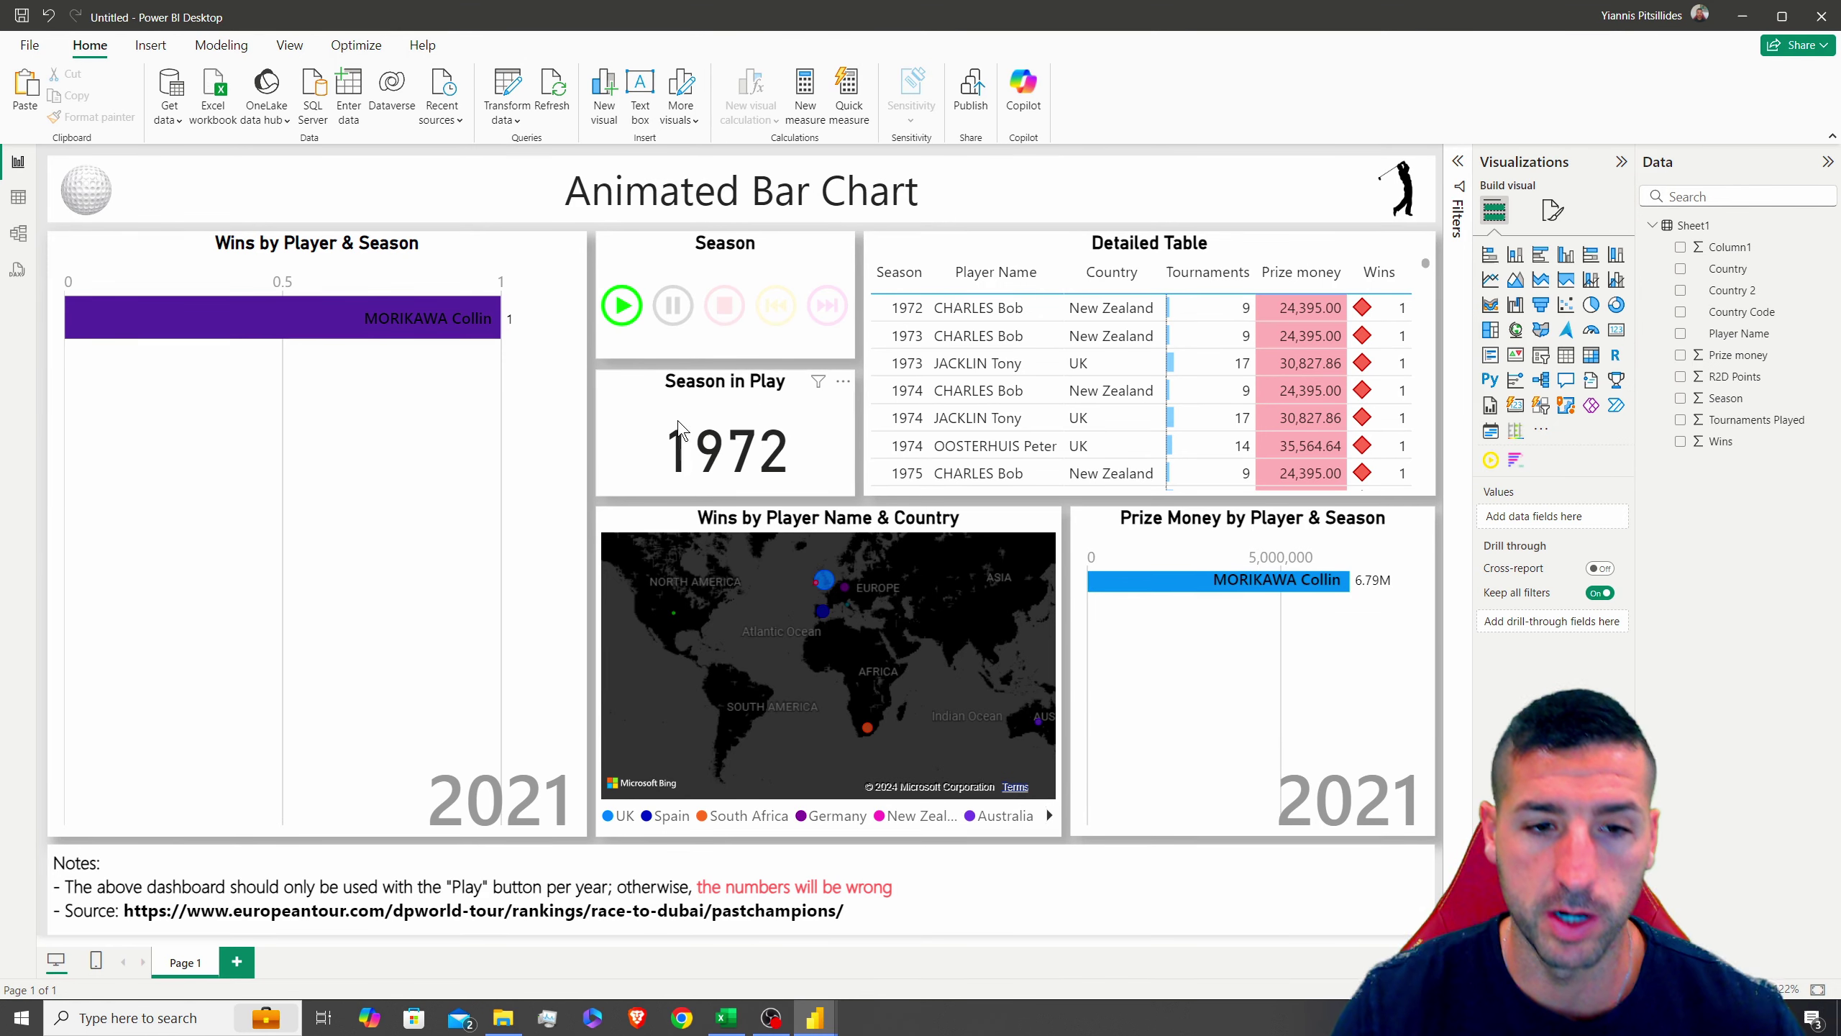
Play the season animation, pause it at season 1983 to check the visuals, and stop it
left_click(725, 339)
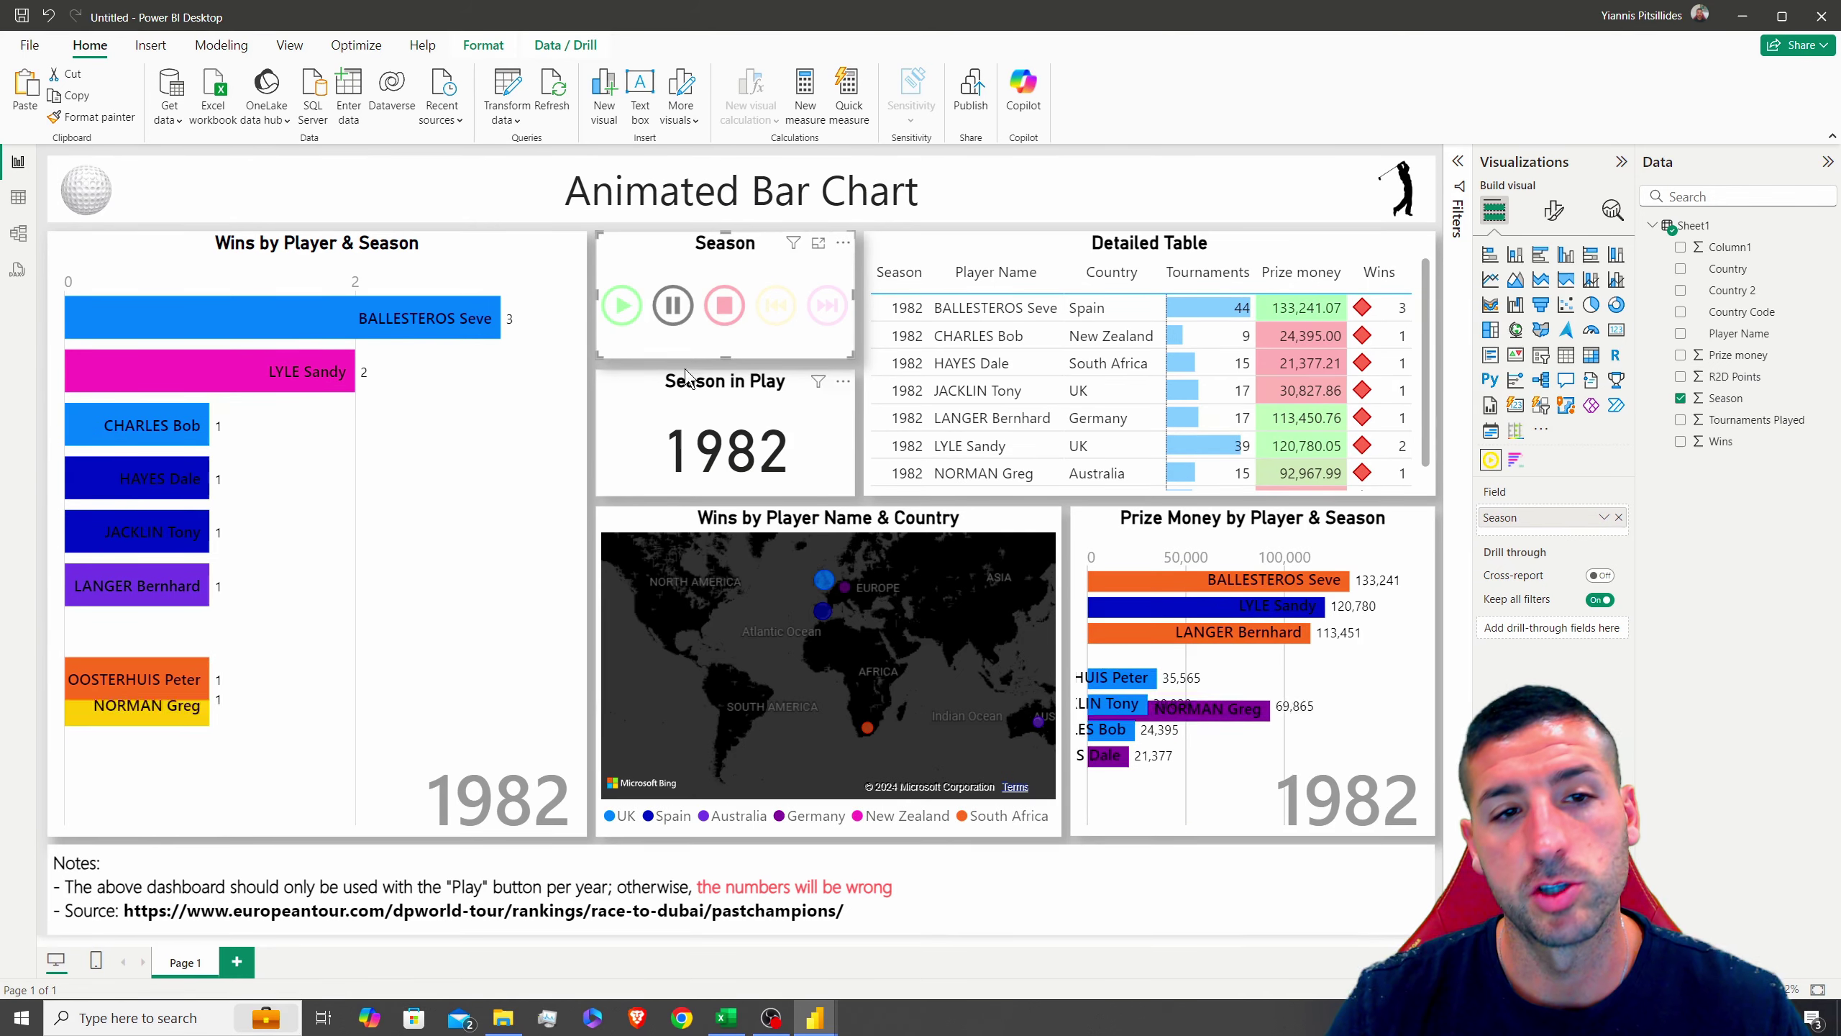
left_click(680, 305)
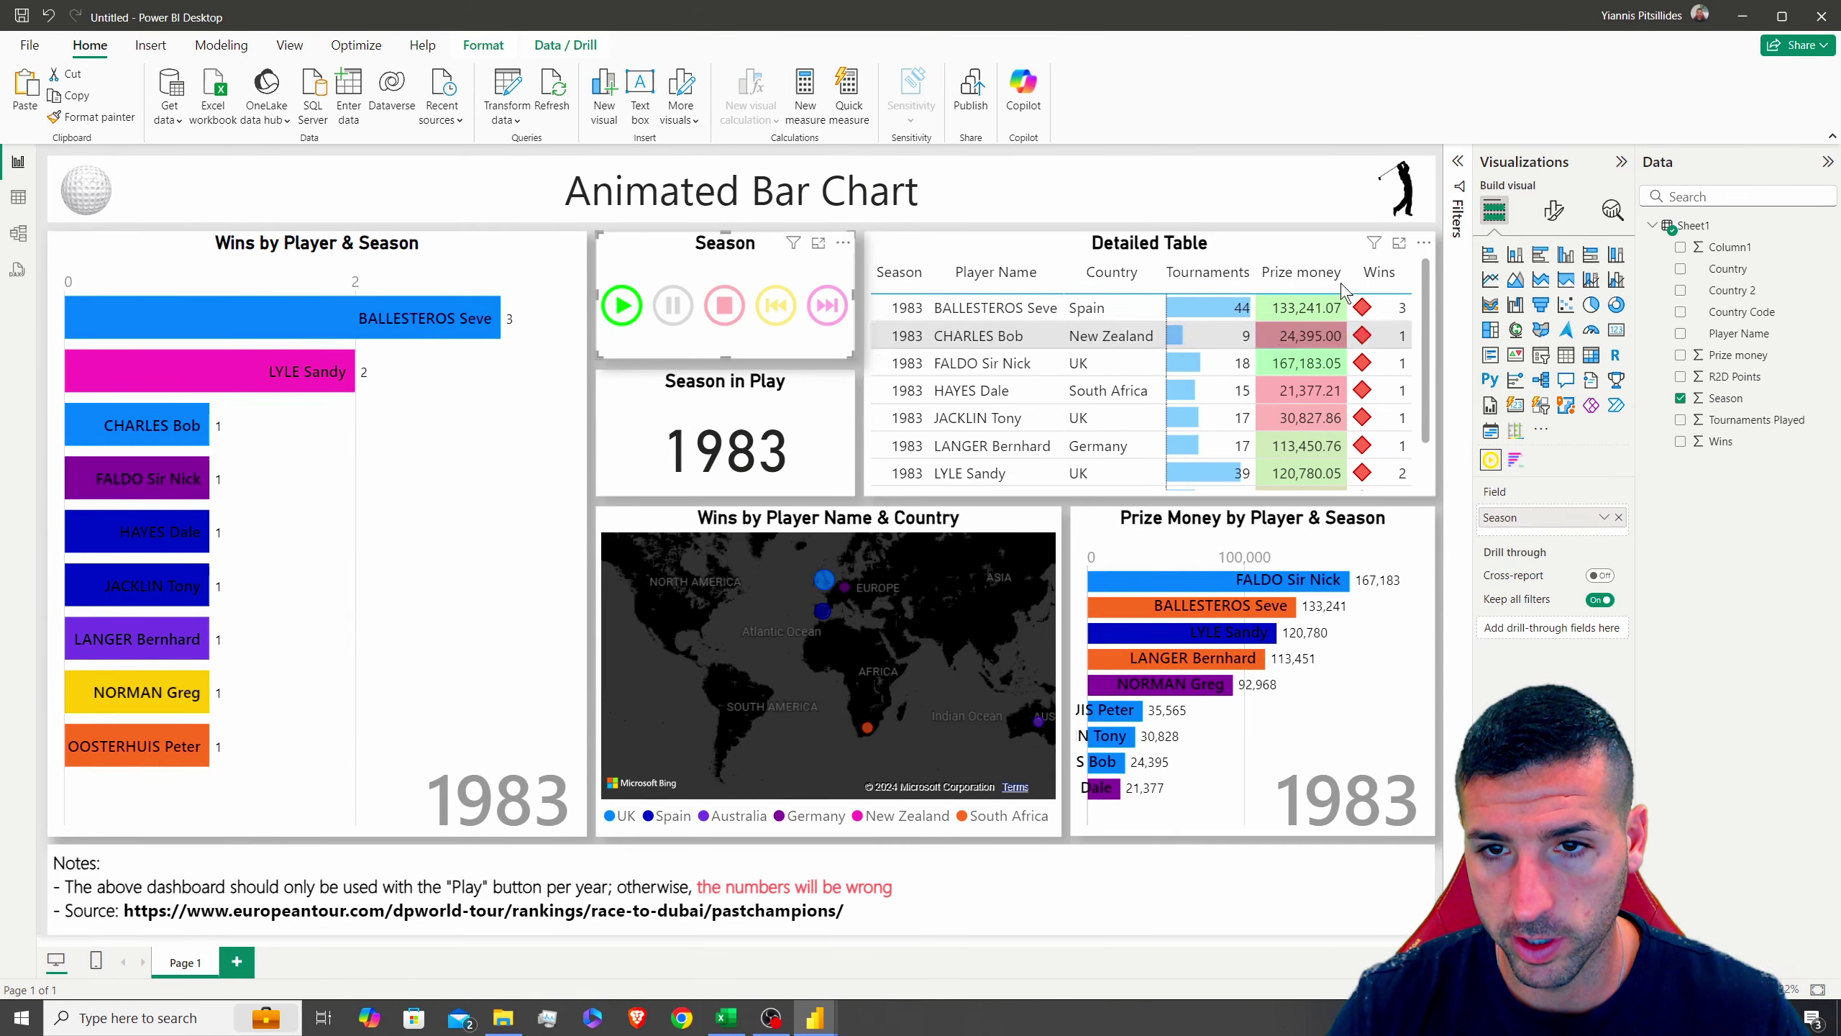
left_click(726, 314)
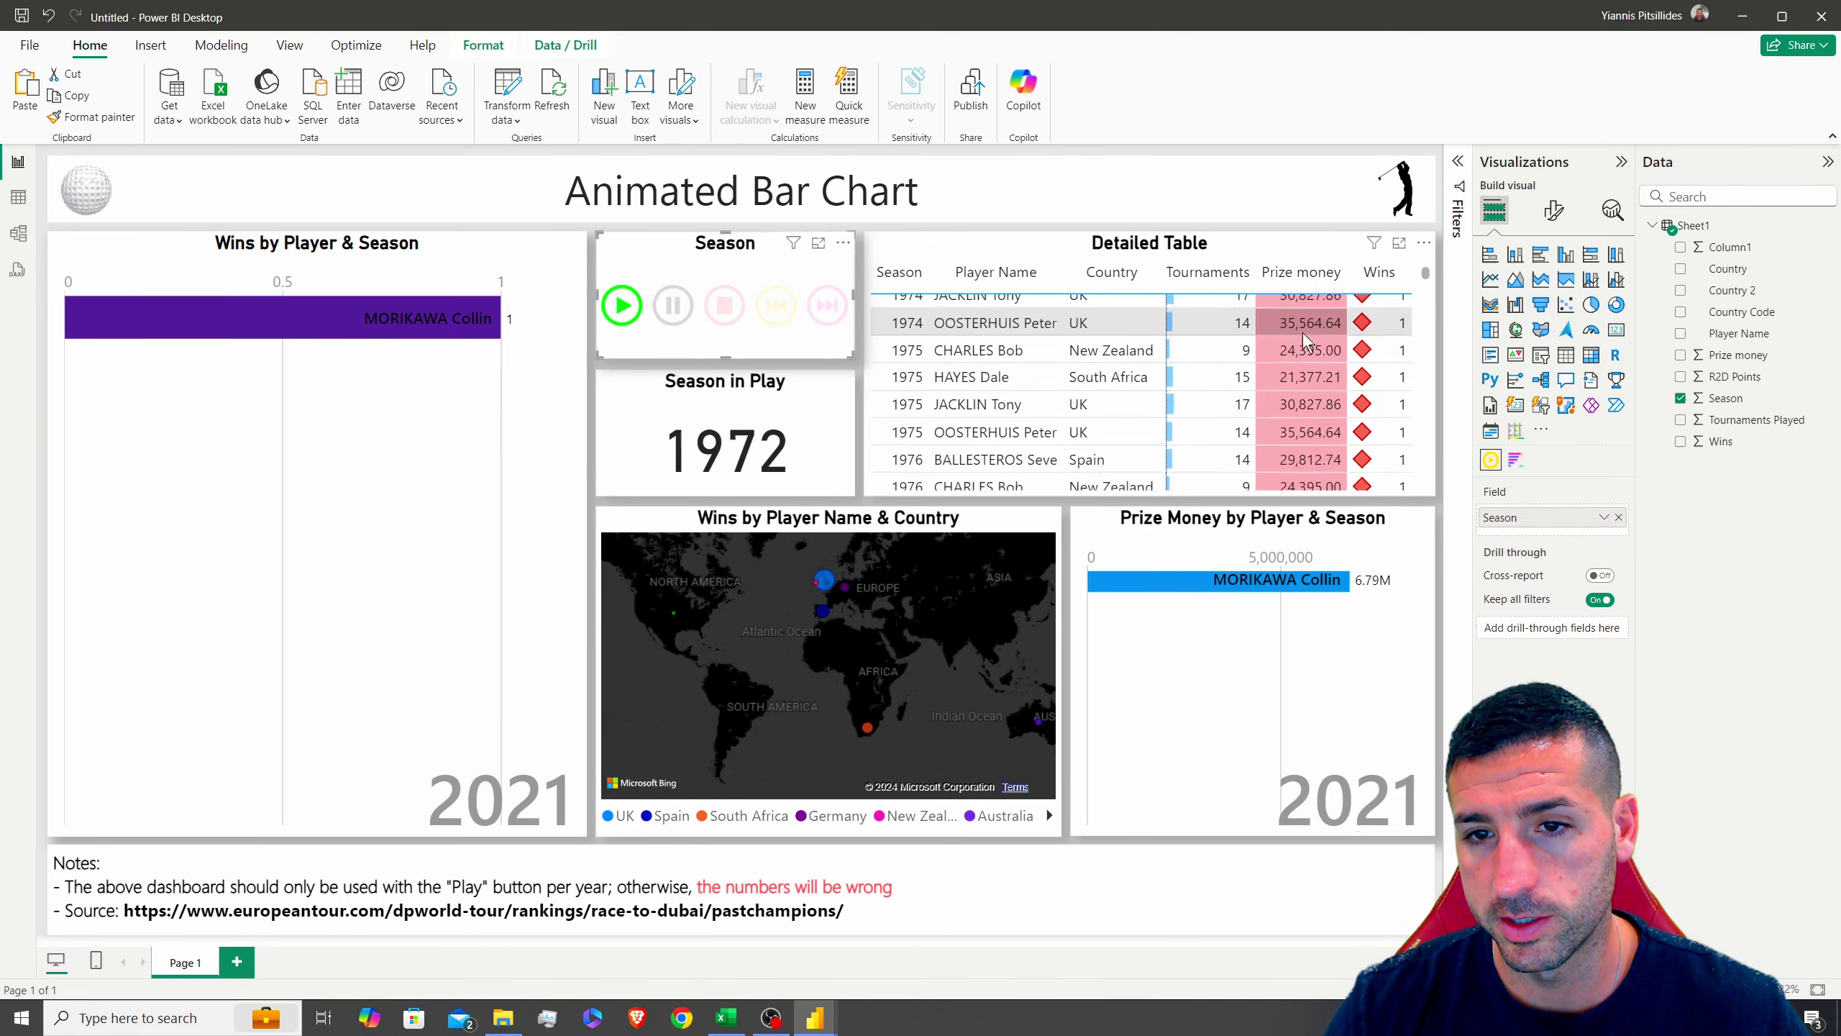
Review the unfiltered Detailed Table rows across seasons and the Play button warning and source link in the Notes
scroll(1303, 333, "down", 5)
scroll(1284, 392, "down", 5)
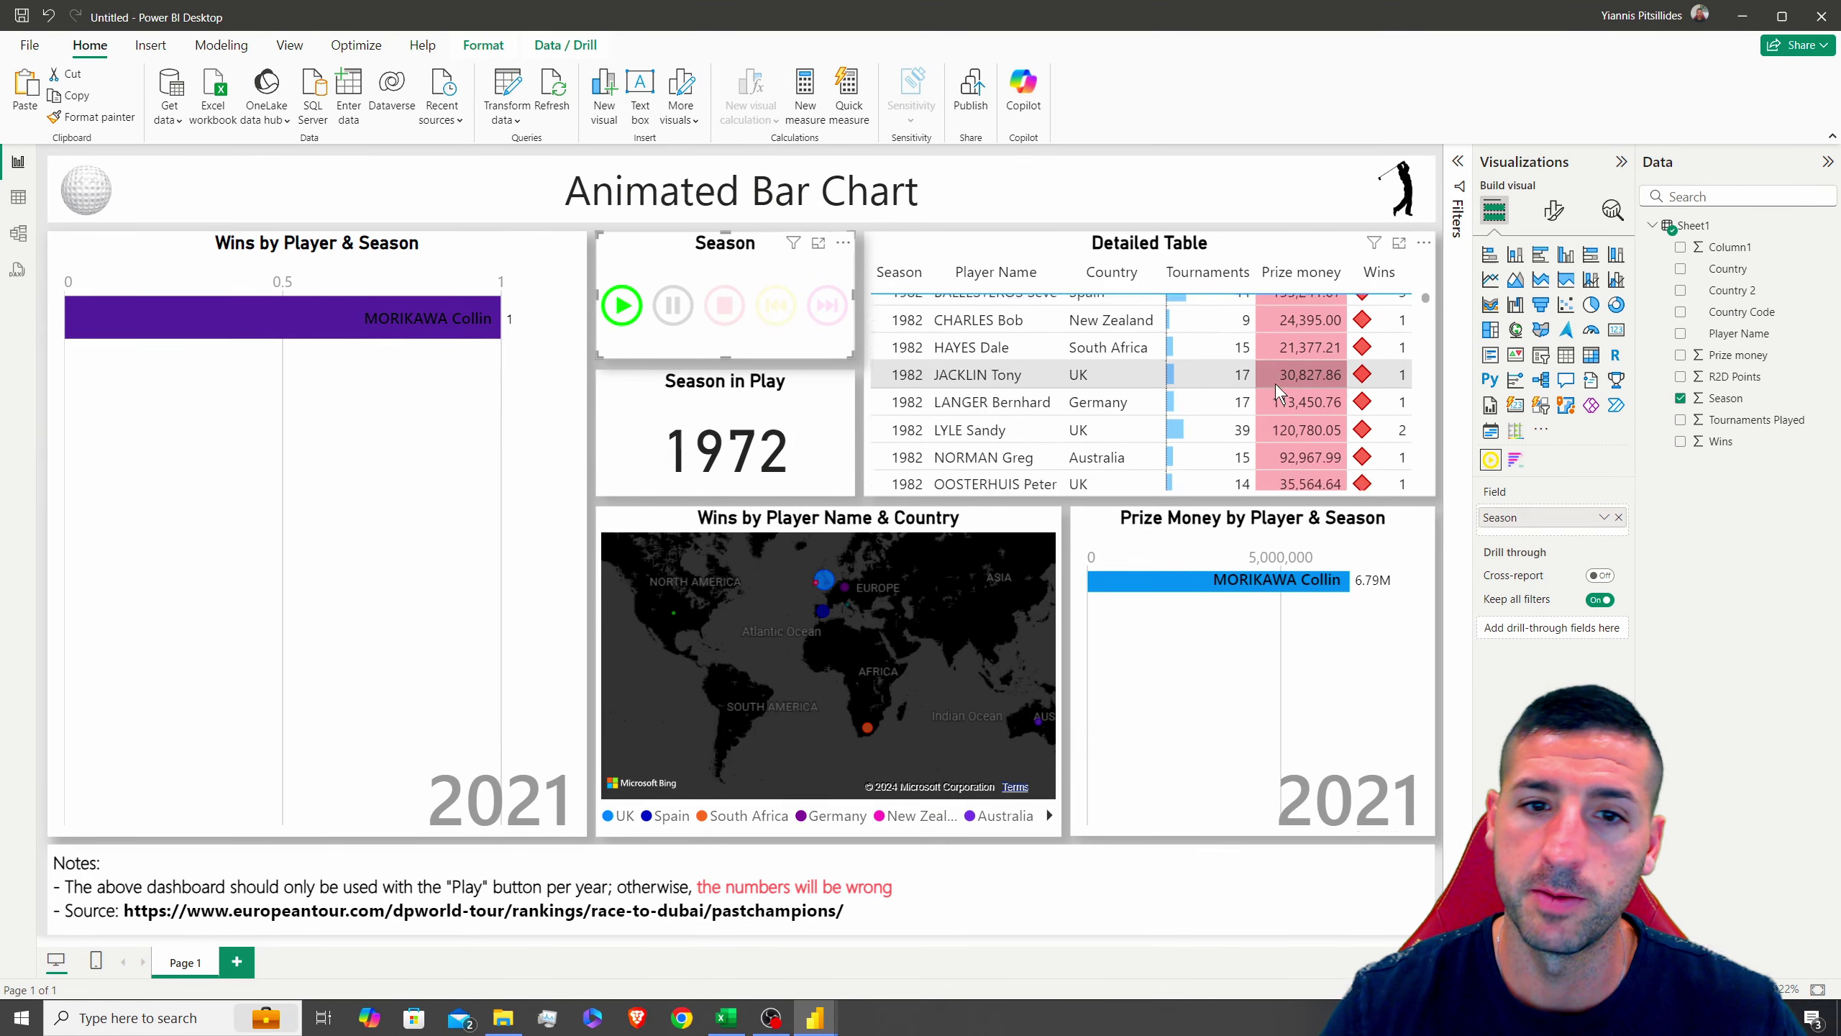
left_click_drag(946, 893, 685, 903)
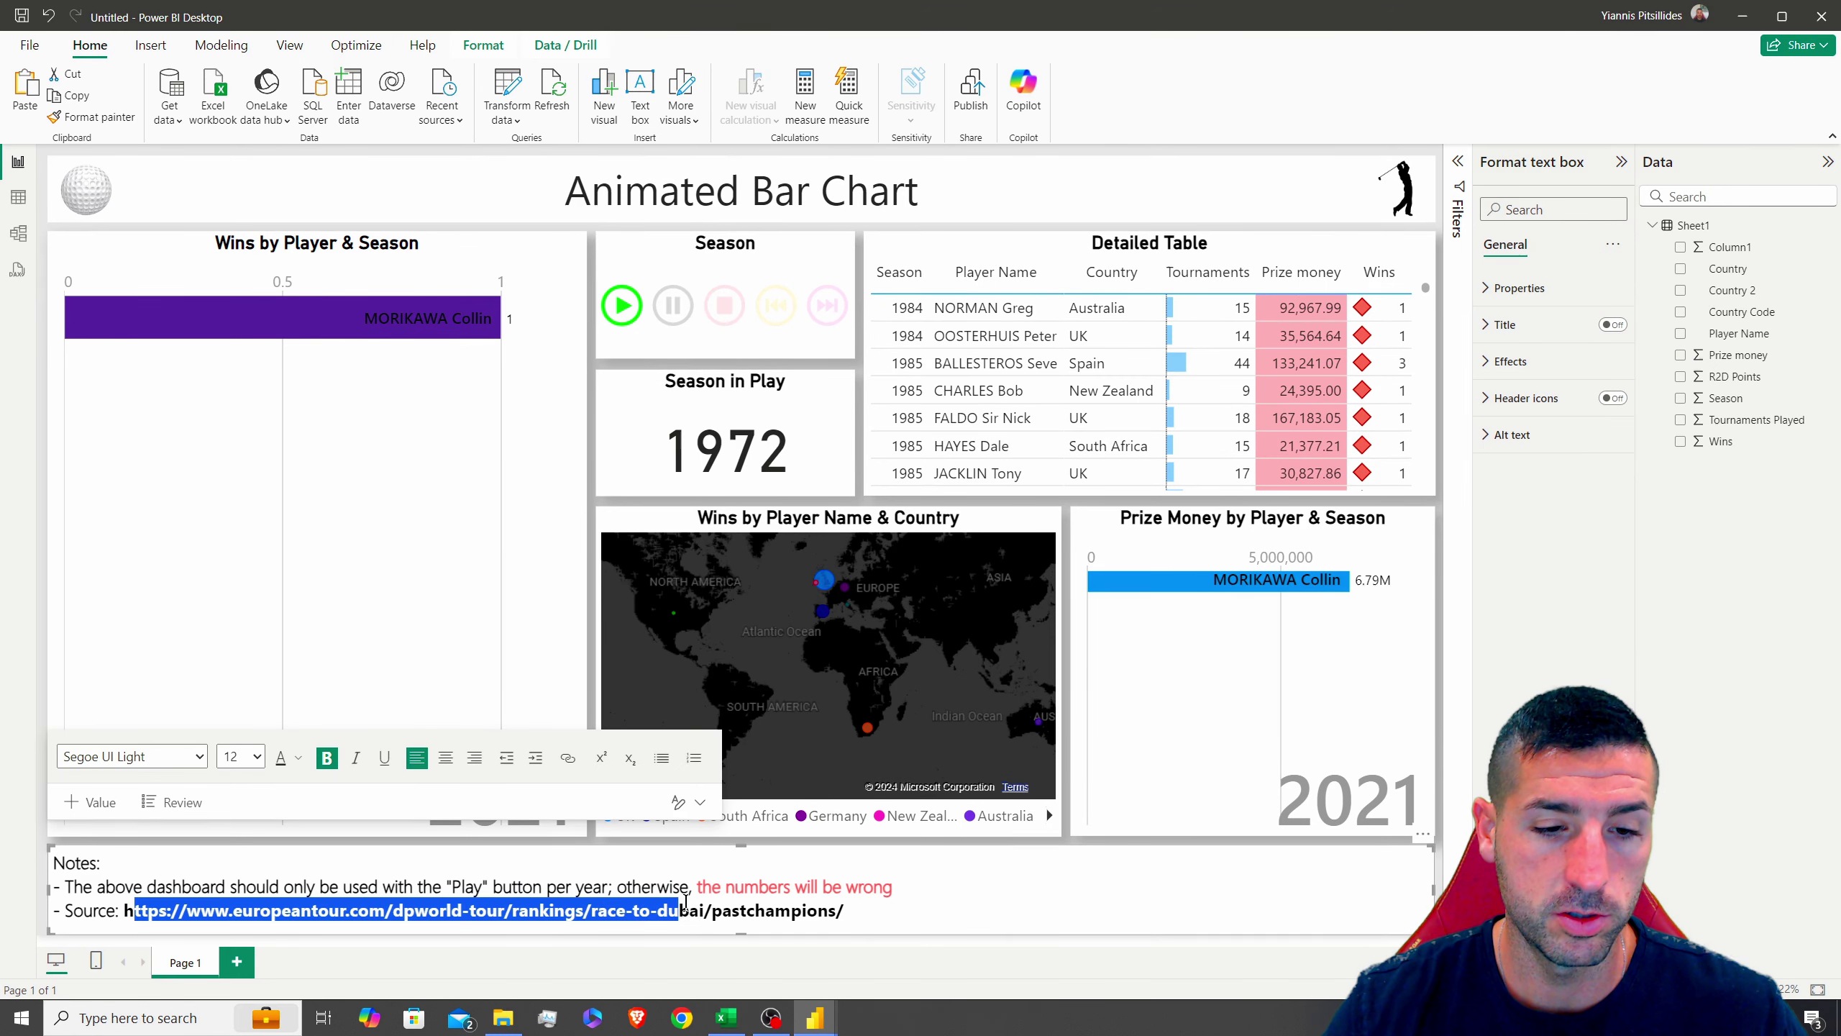
left_click(852, 916)
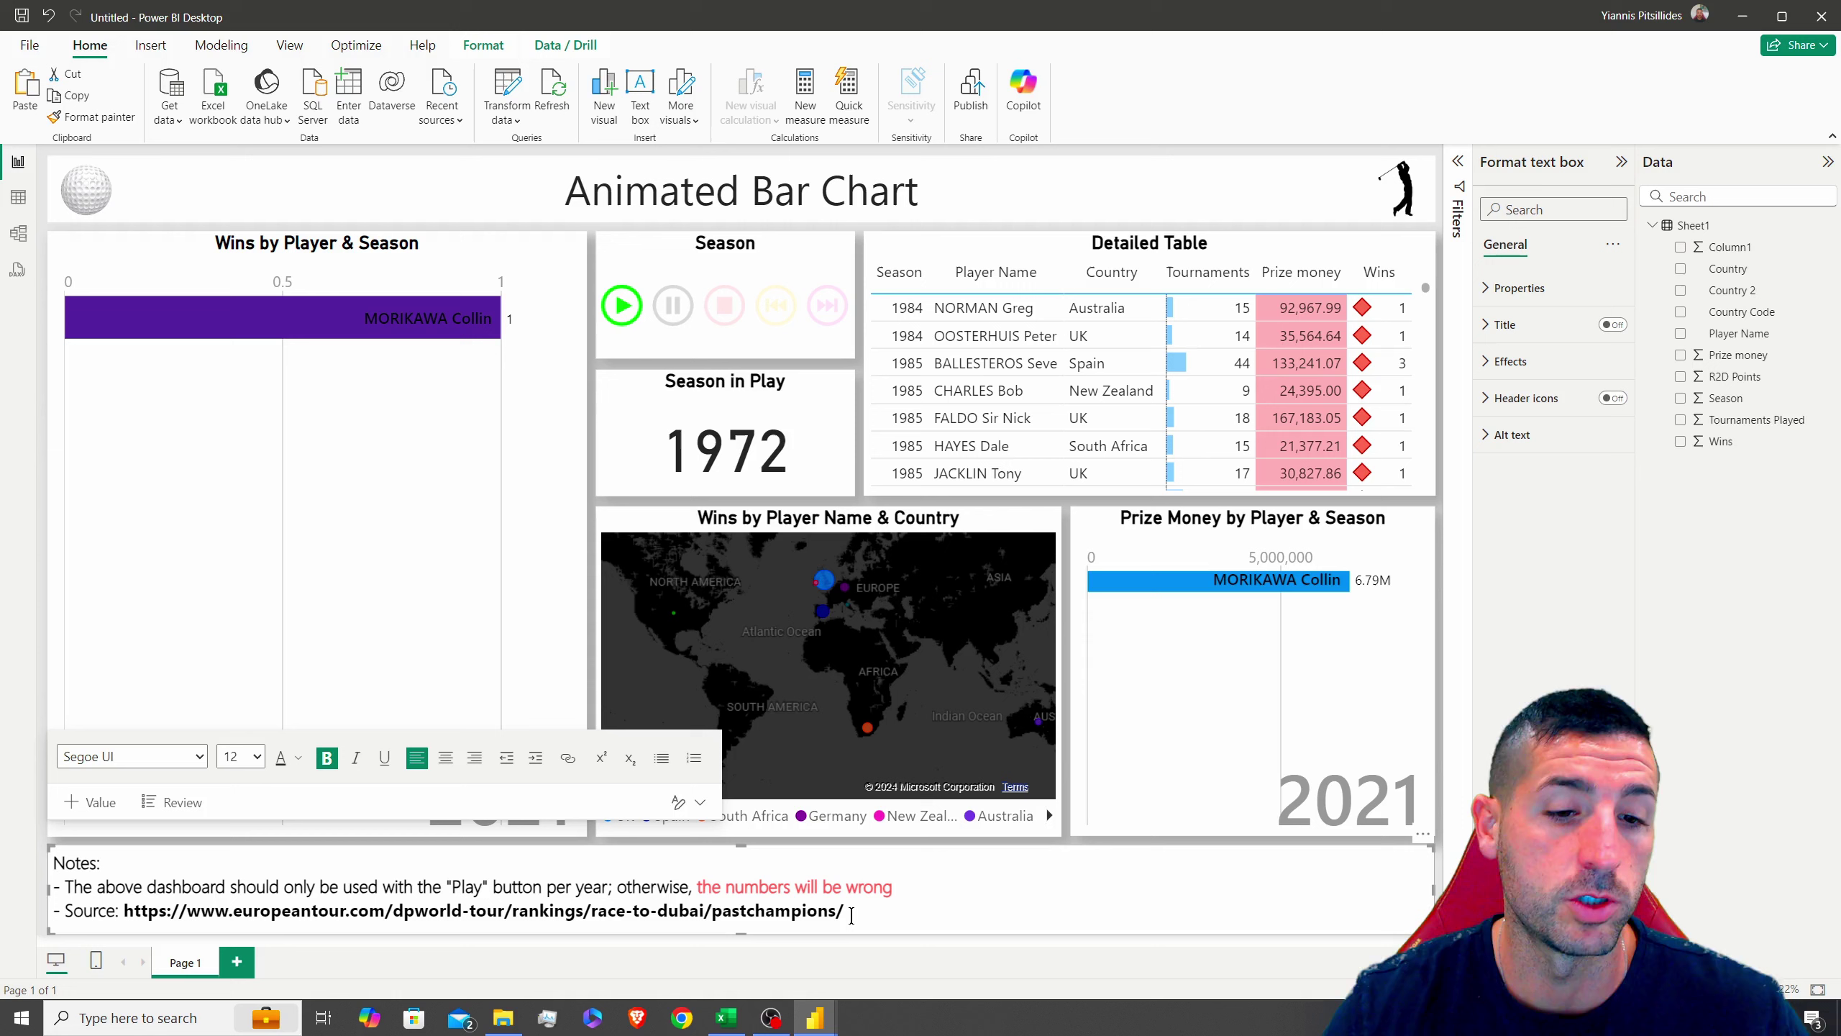
left_click_drag(857, 913, 451, 886)
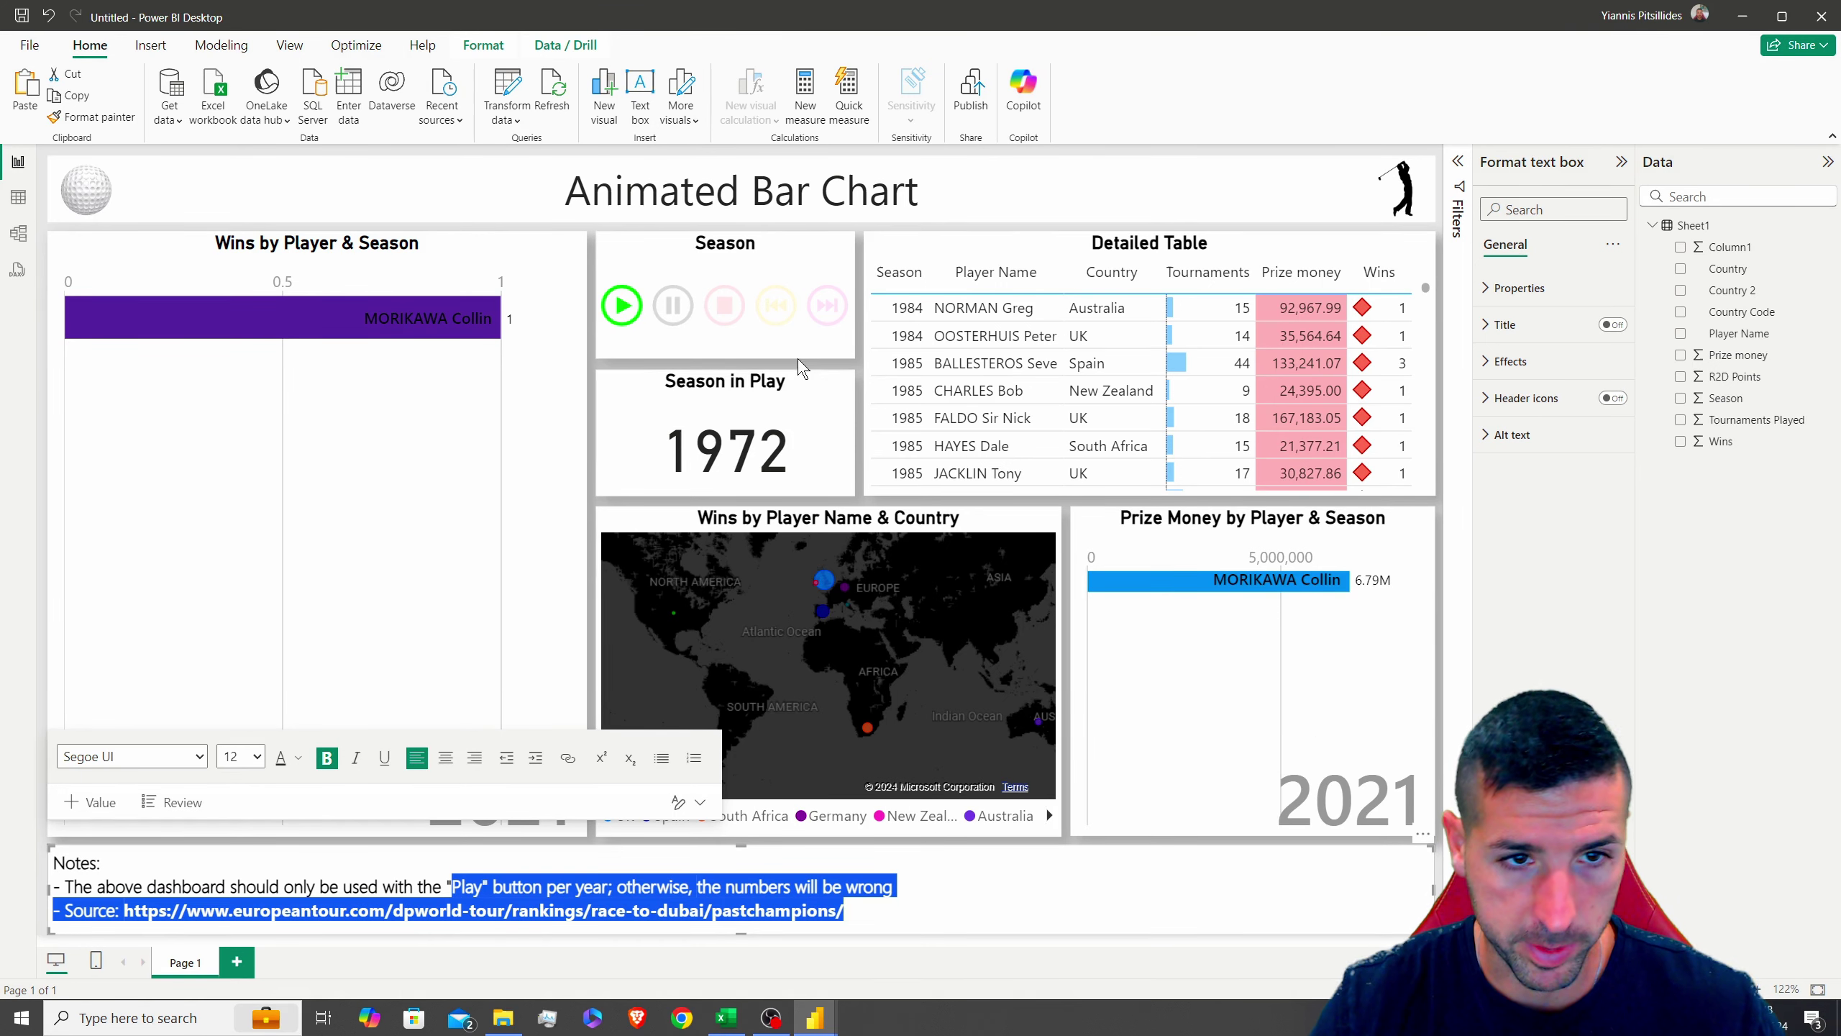
Collapse the Visualizations pane to enlarge the report page and play the season animation from the start
left_click(621, 306)
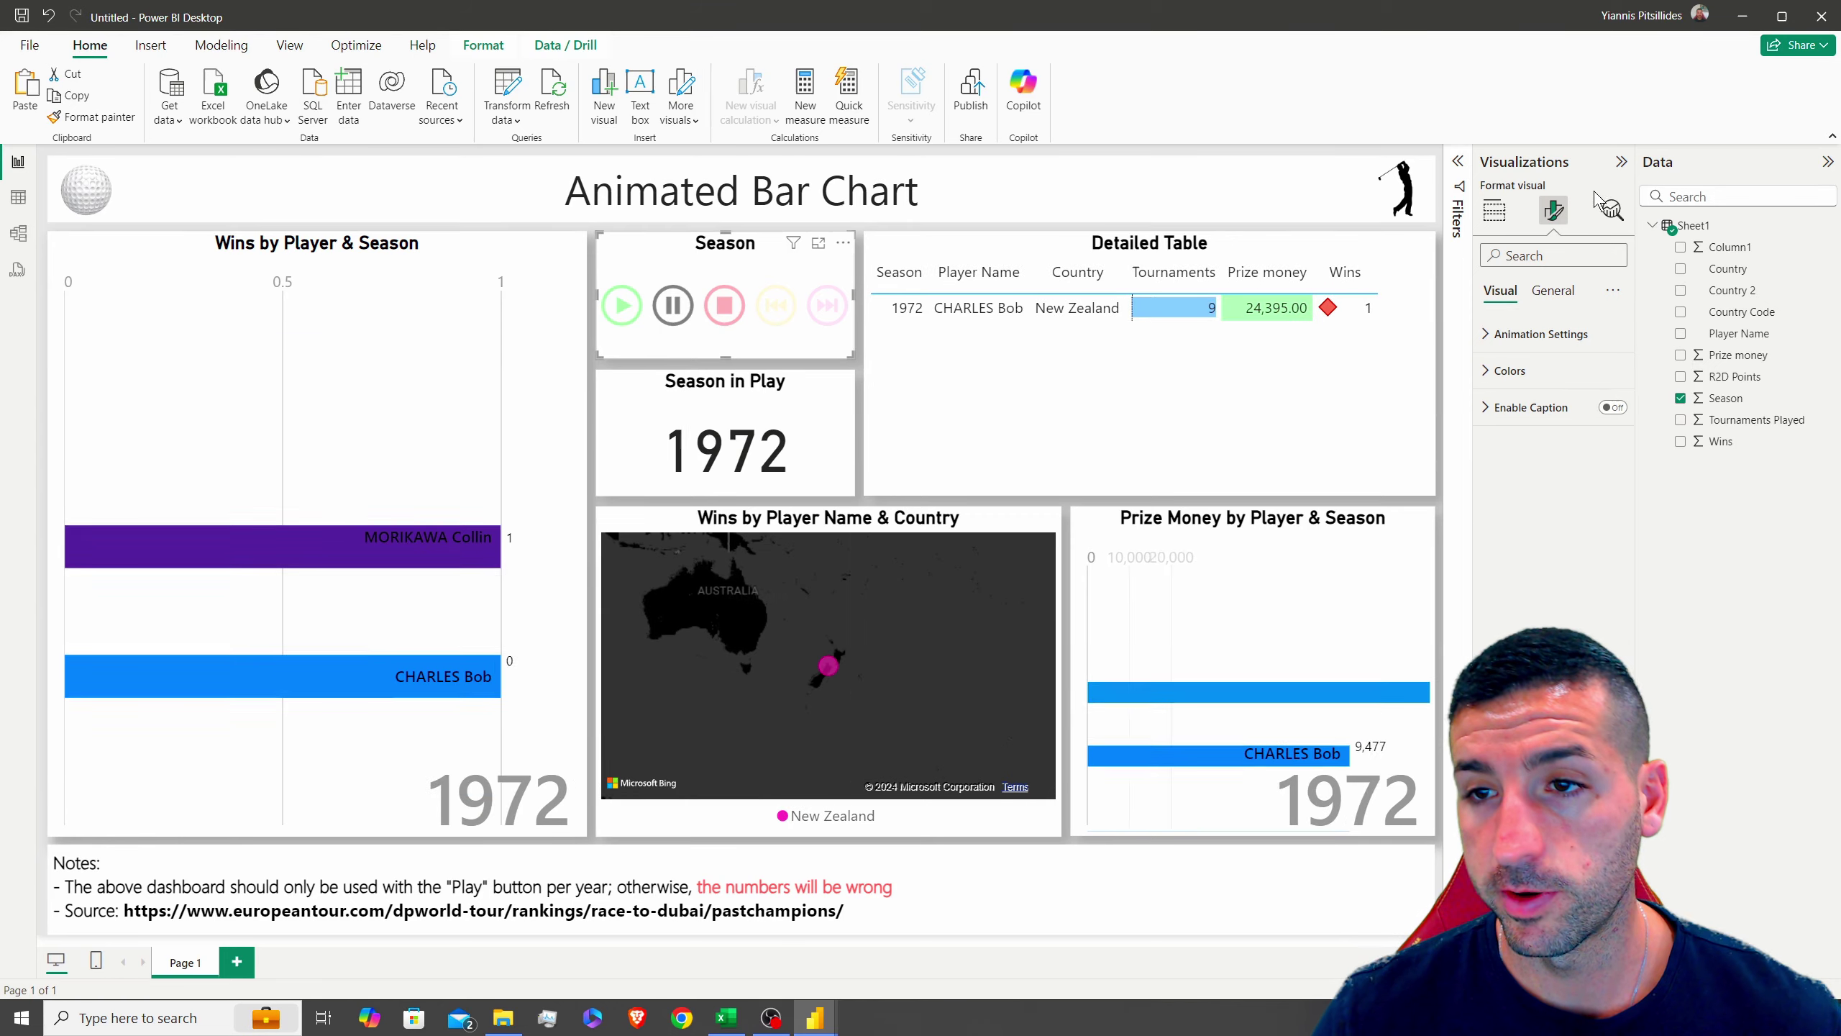
left_click(1622, 161)
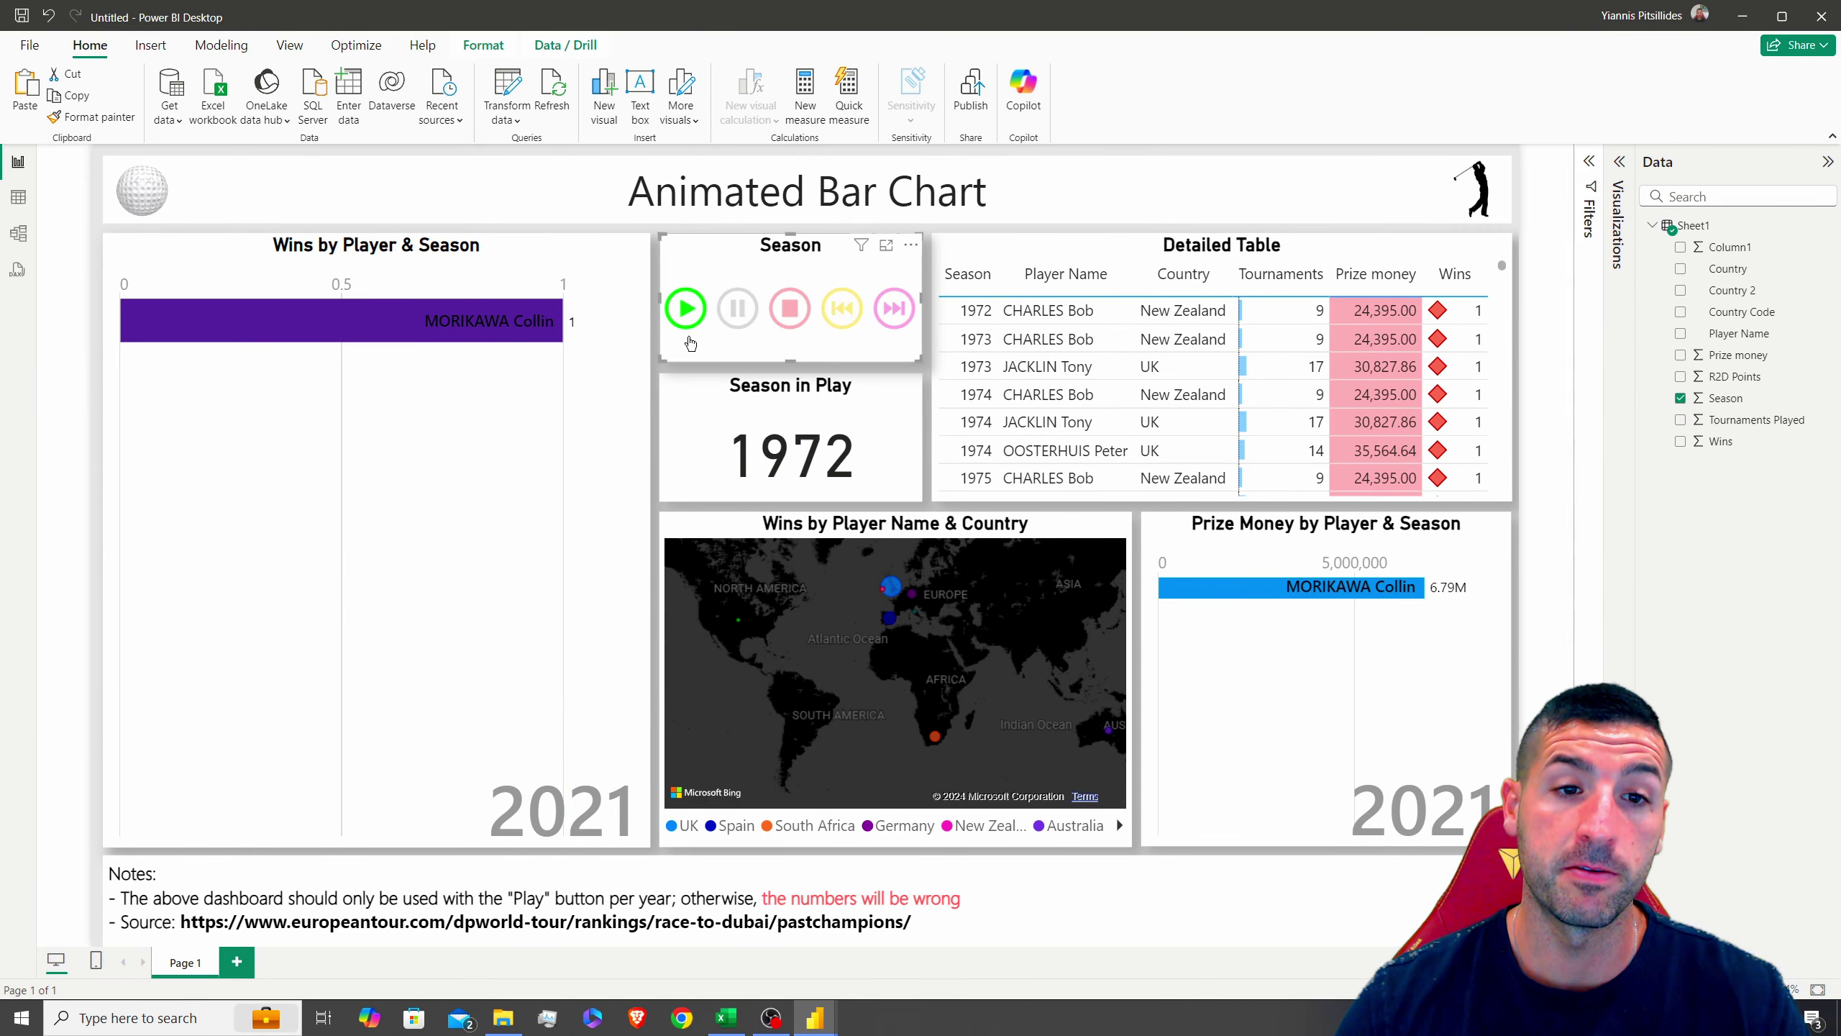
left_click(686, 309)
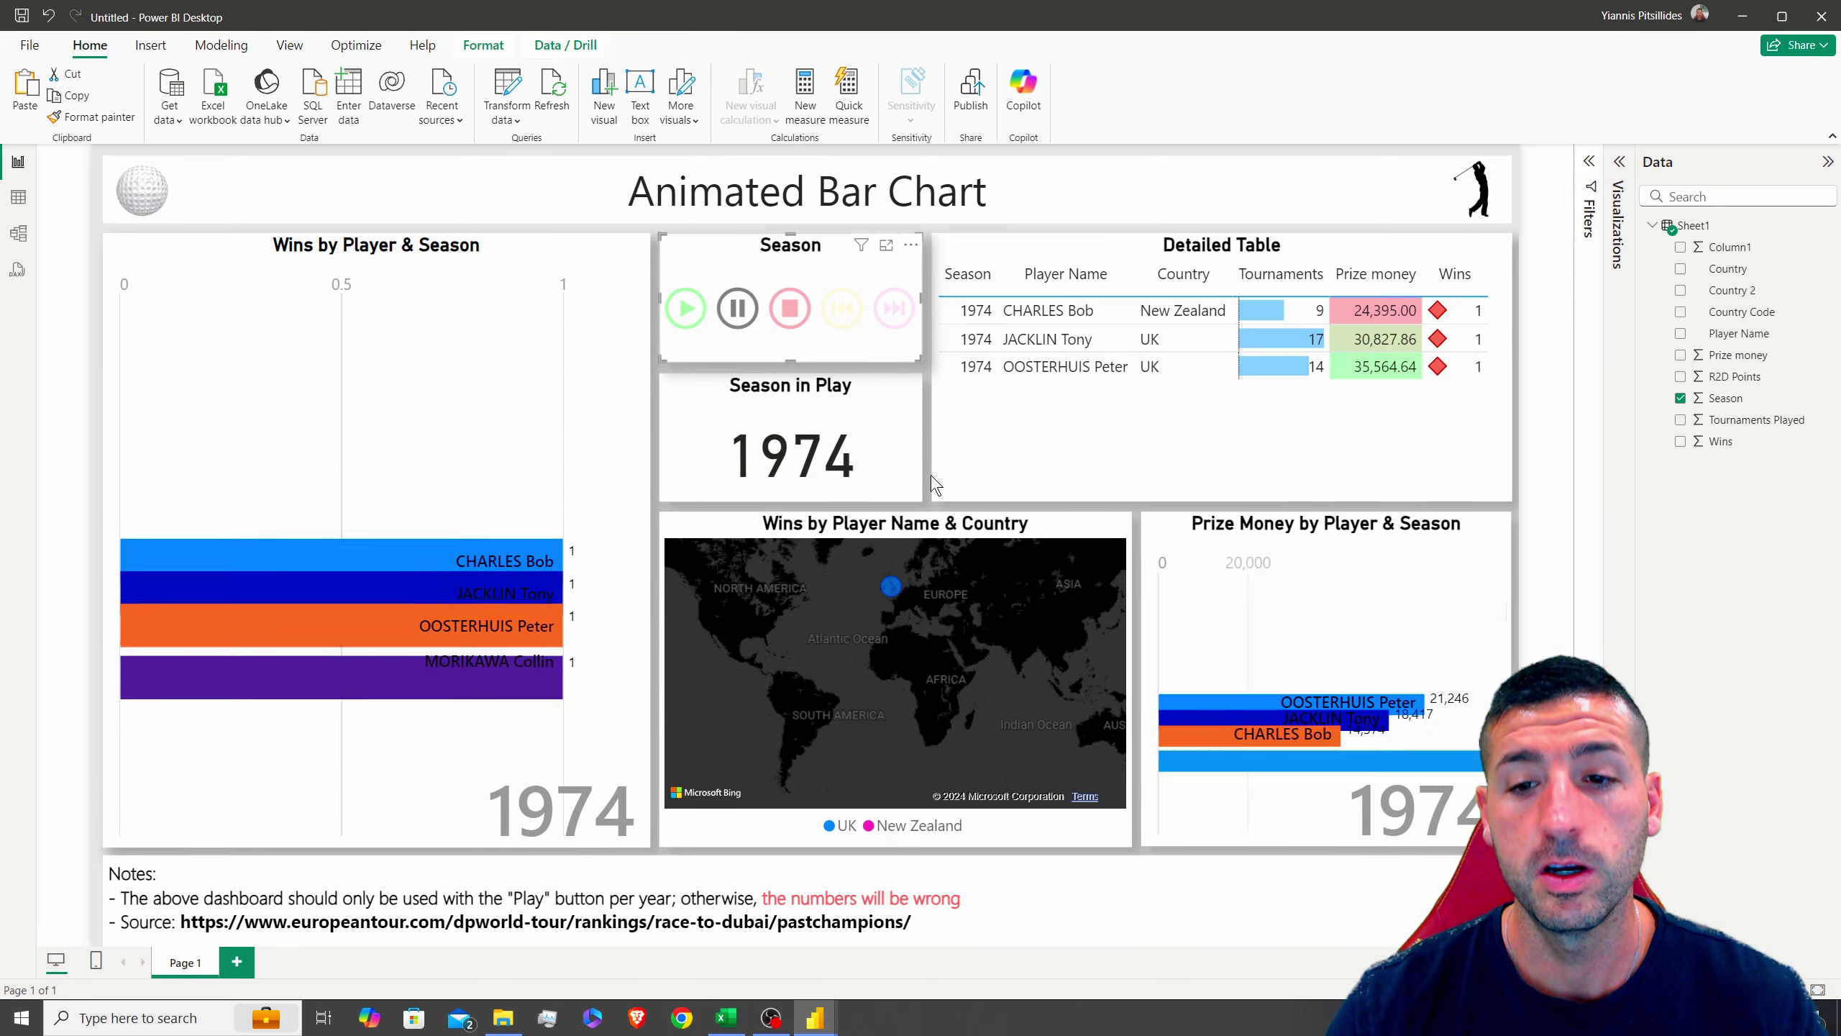